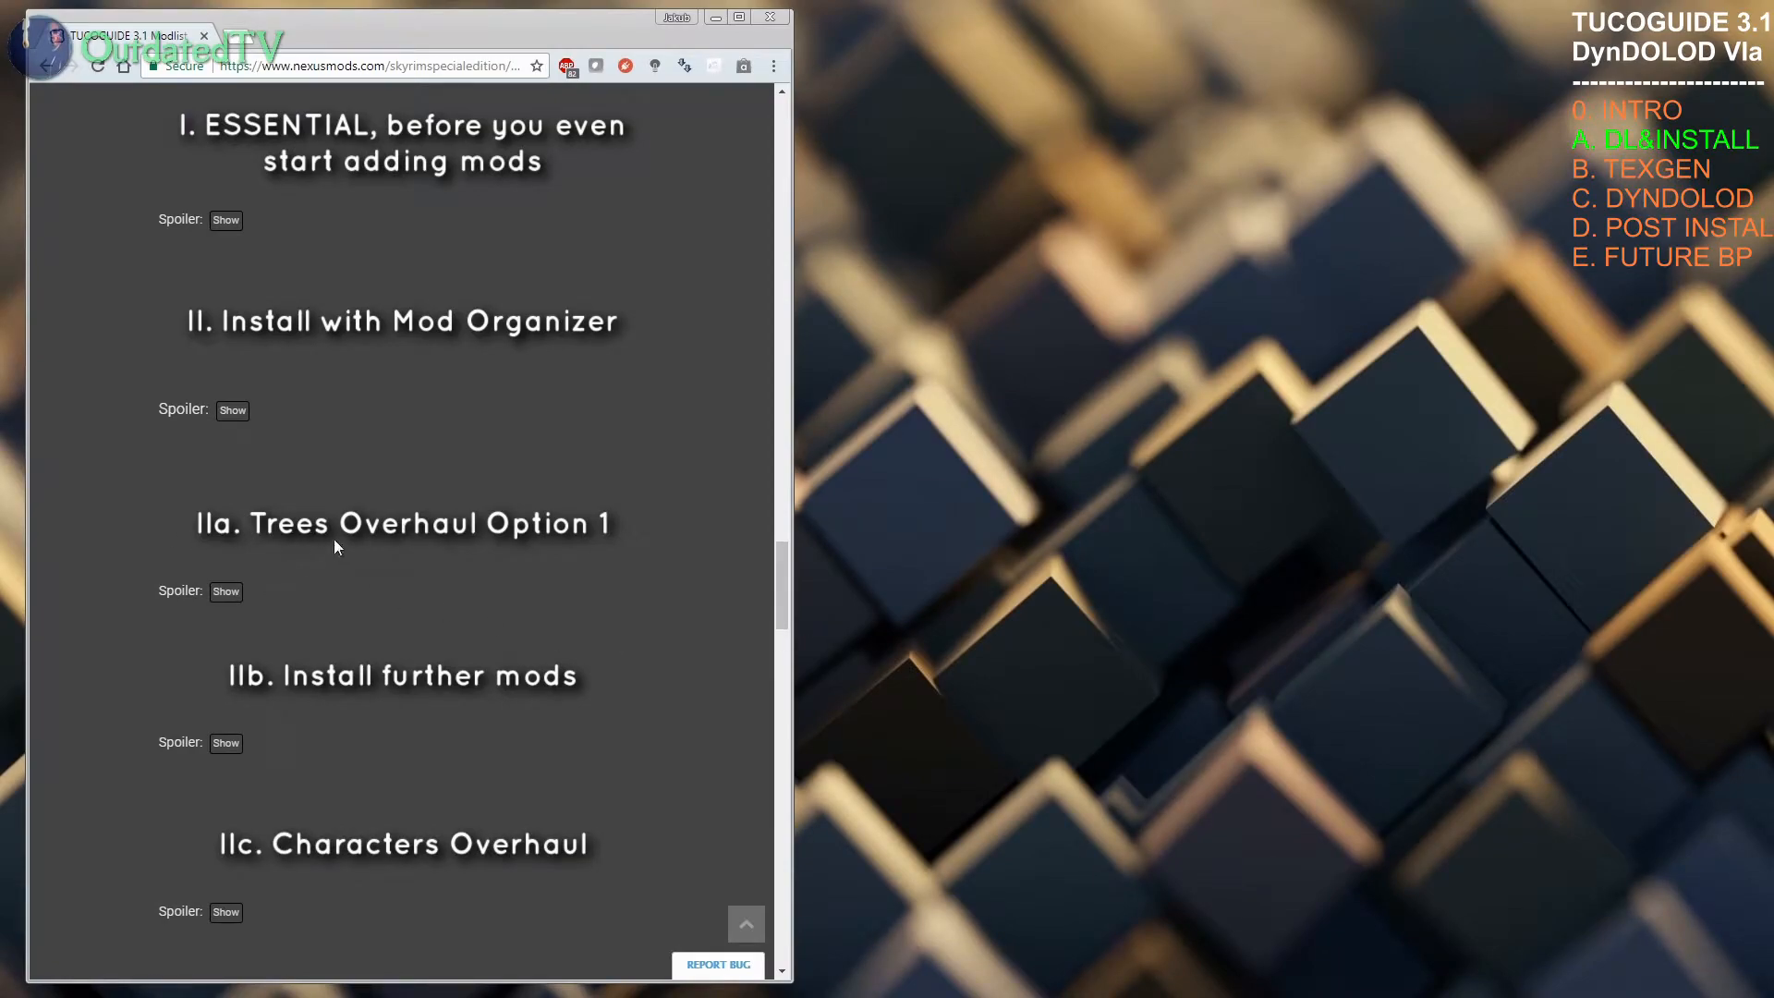
Step: Expand the guide's "VIa. DynDOLOD - Tree Overhaul Option 1" section and read its introduction and the "Before you start" profile instructions
{"action": "left_click_drag", "start_coordinate": [783, 567], "coordinate": [780, 702]}
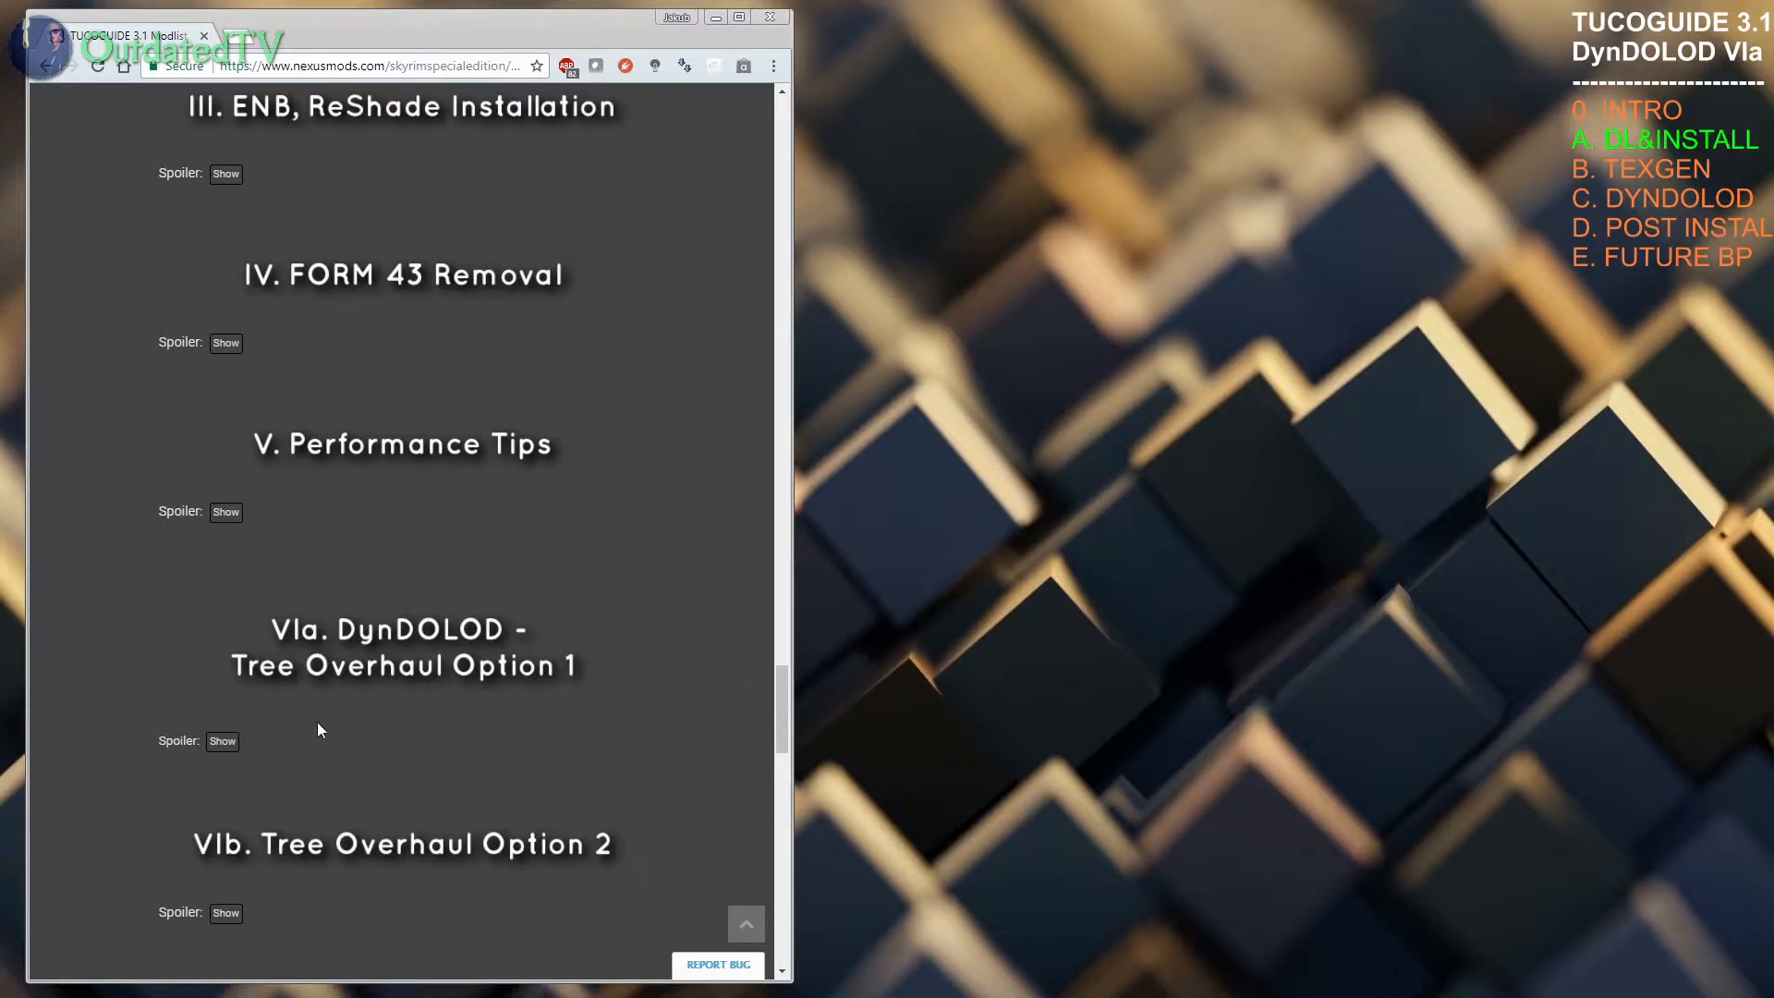
{"action": "scroll", "coordinate": [781, 675], "scroll_direction": "down", "scroll_amount": 1}
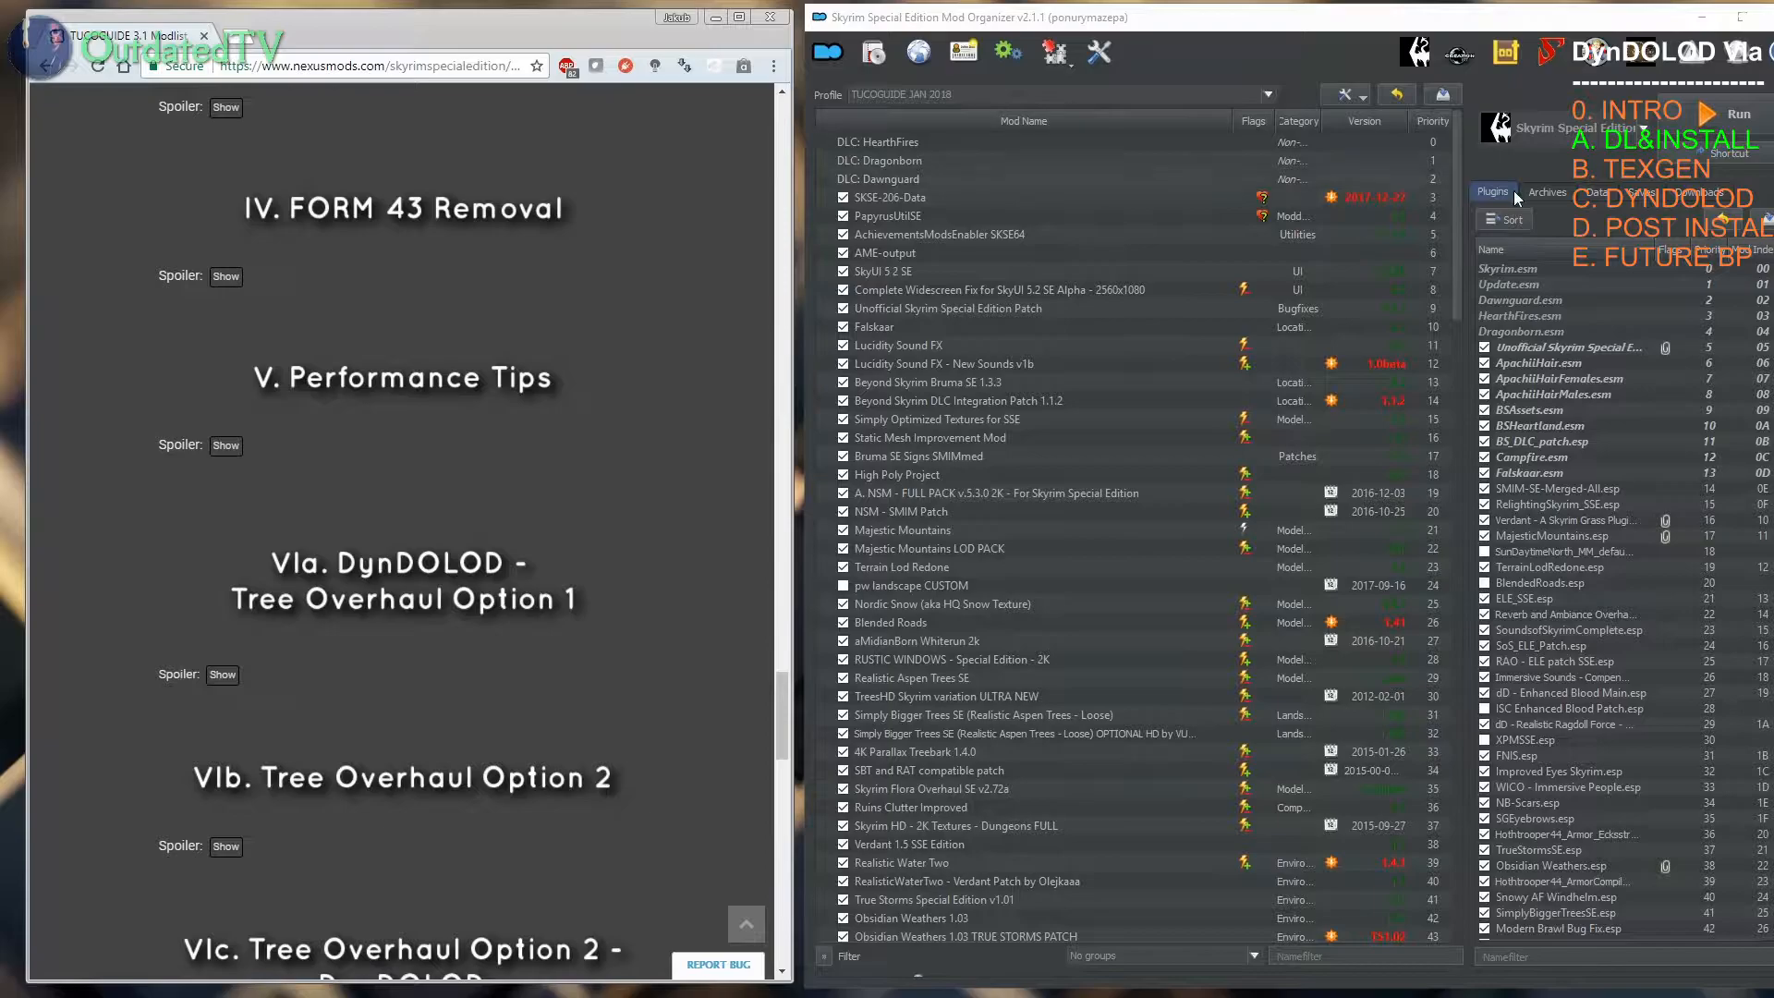
{"action": "left_click_drag", "start_coordinate": [1454, 269], "coordinate": [1462, 905]}
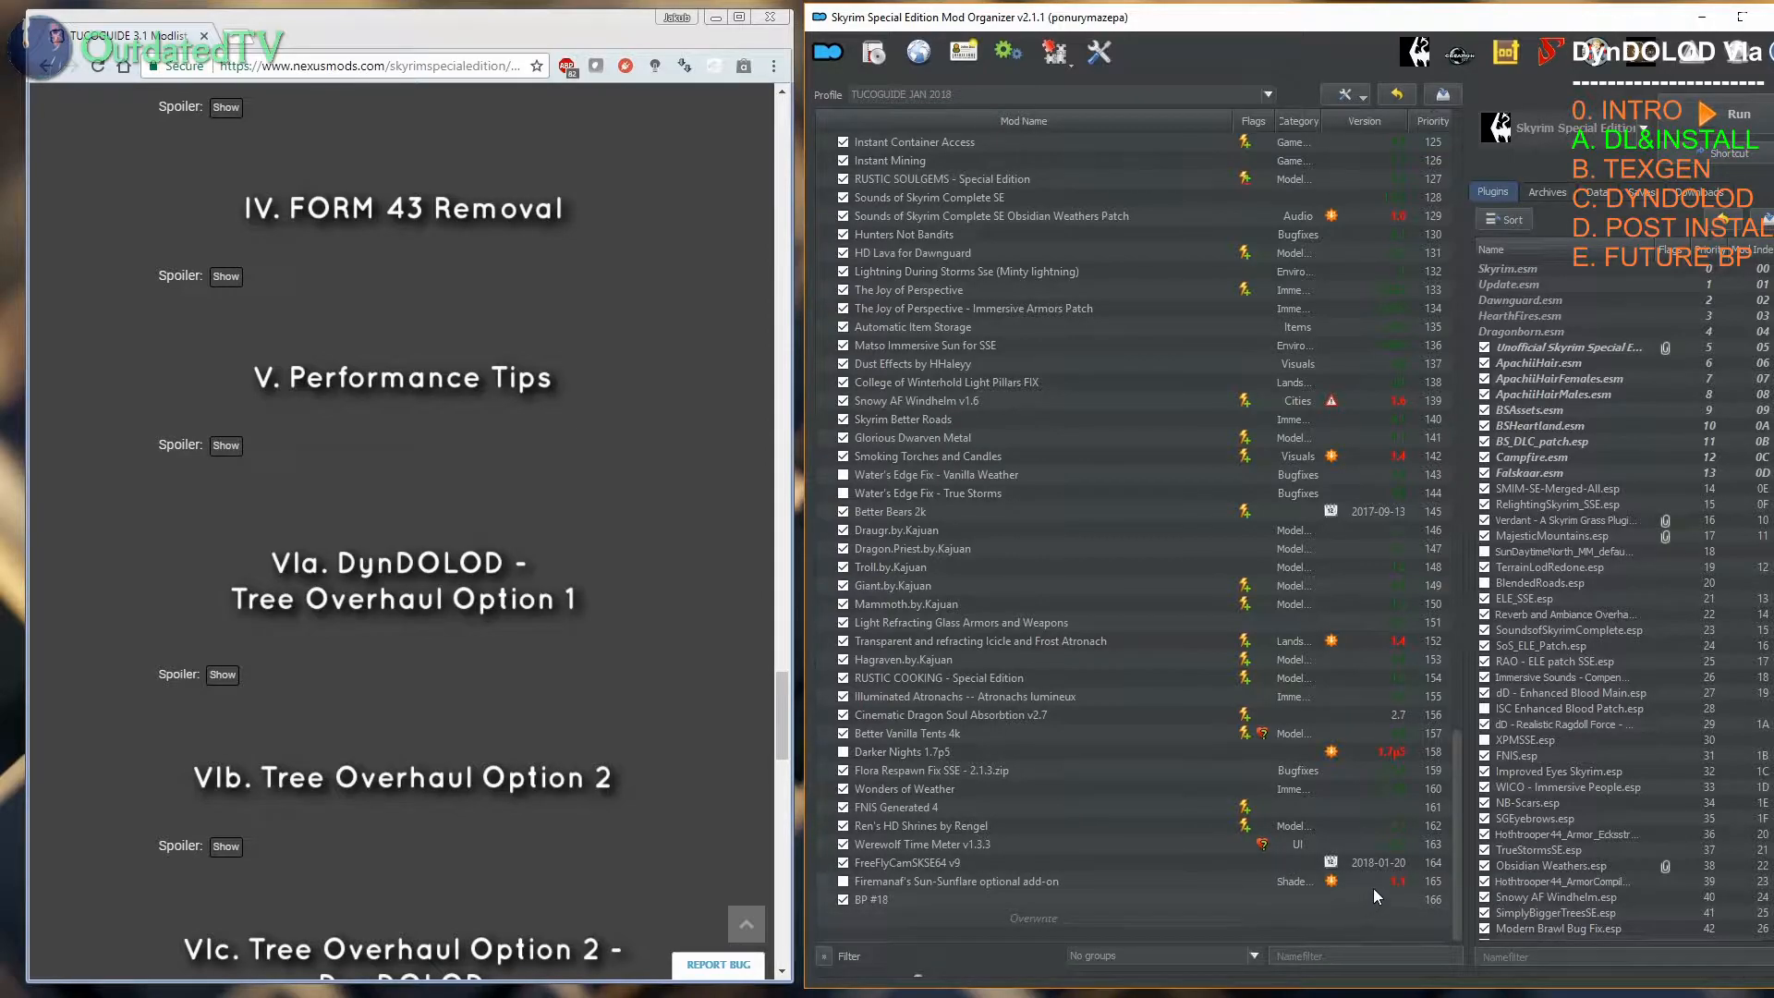
{"action": "left_click_drag", "start_coordinate": [1450, 901], "coordinate": [1488, 919]}
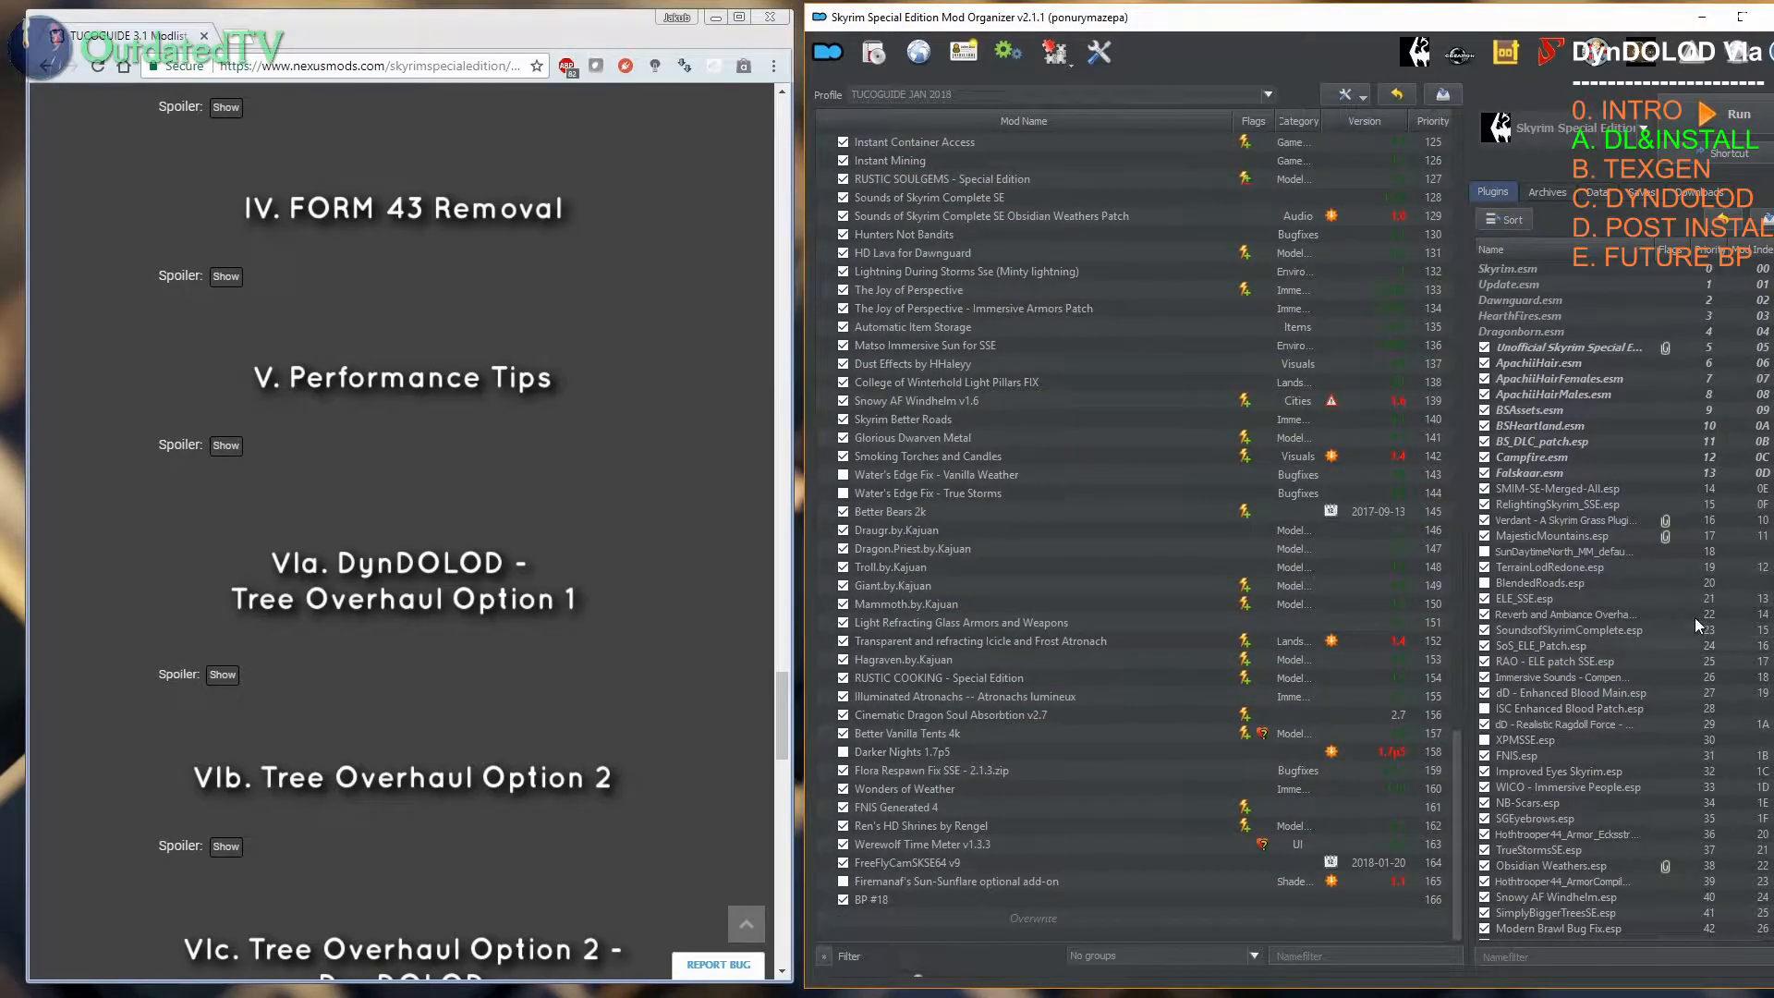
{"action": "left_click_drag", "start_coordinate": [1449, 763], "coordinate": [1453, 134]}
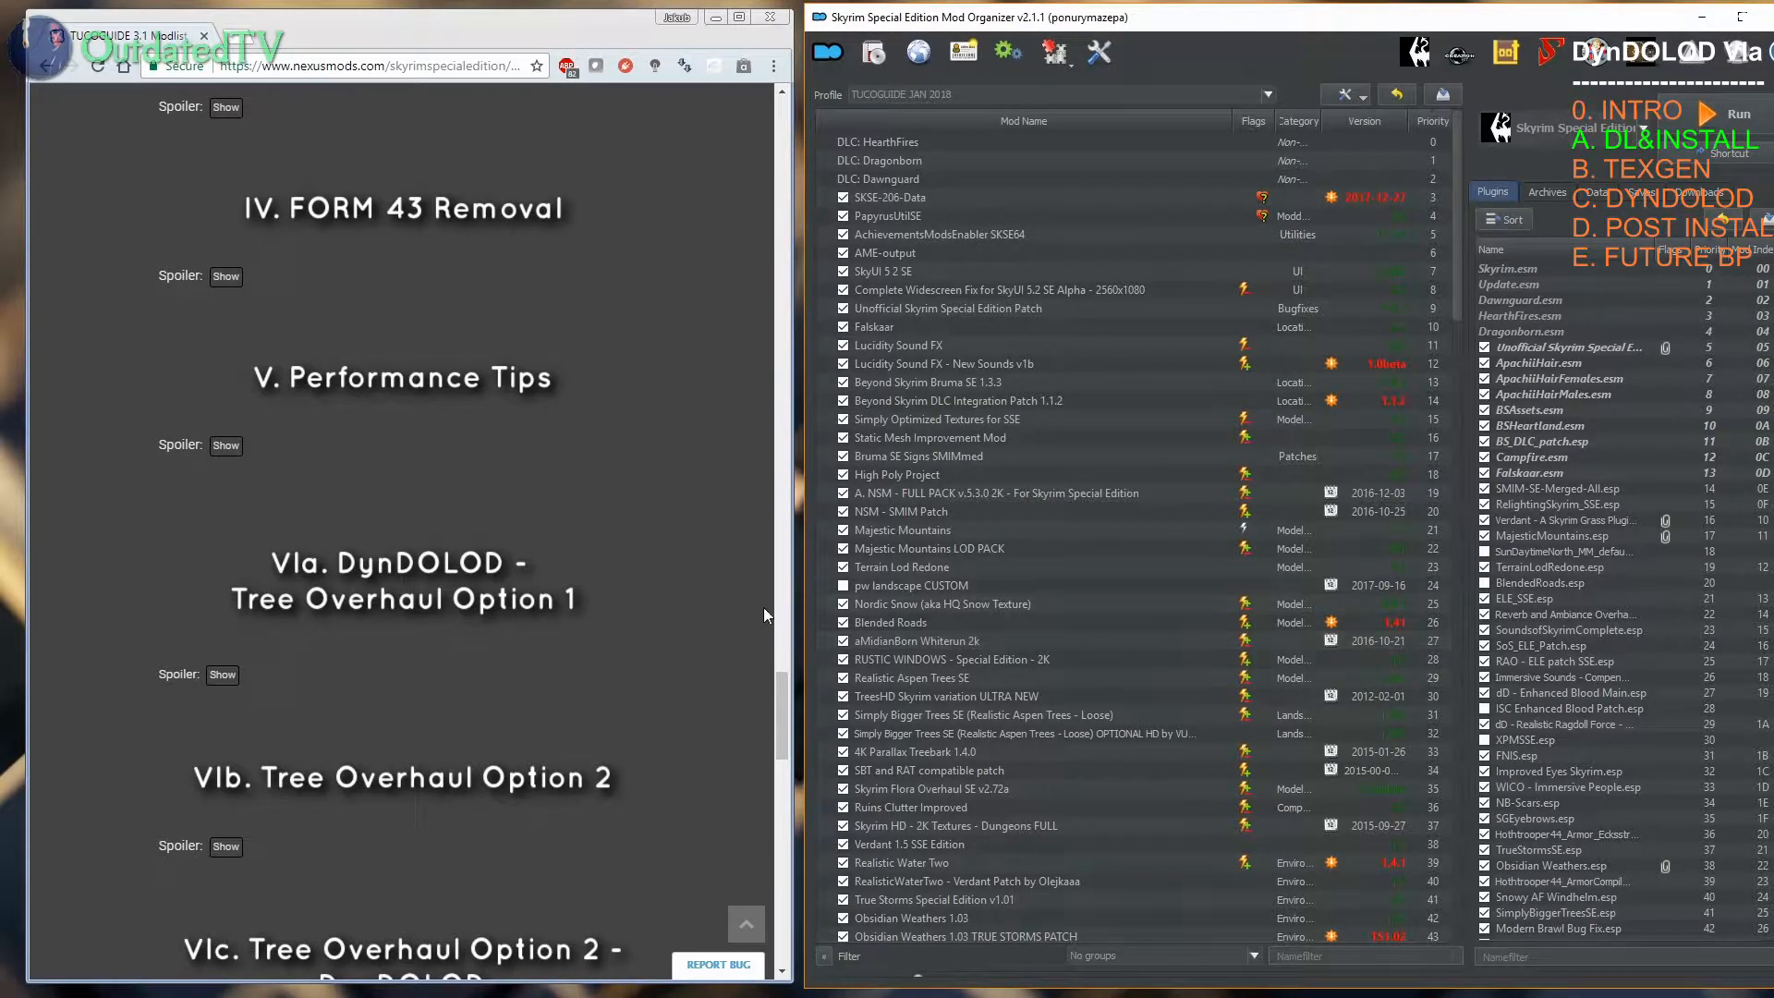
{"action": "left_click_drag", "start_coordinate": [780, 700], "coordinate": [789, 739]}
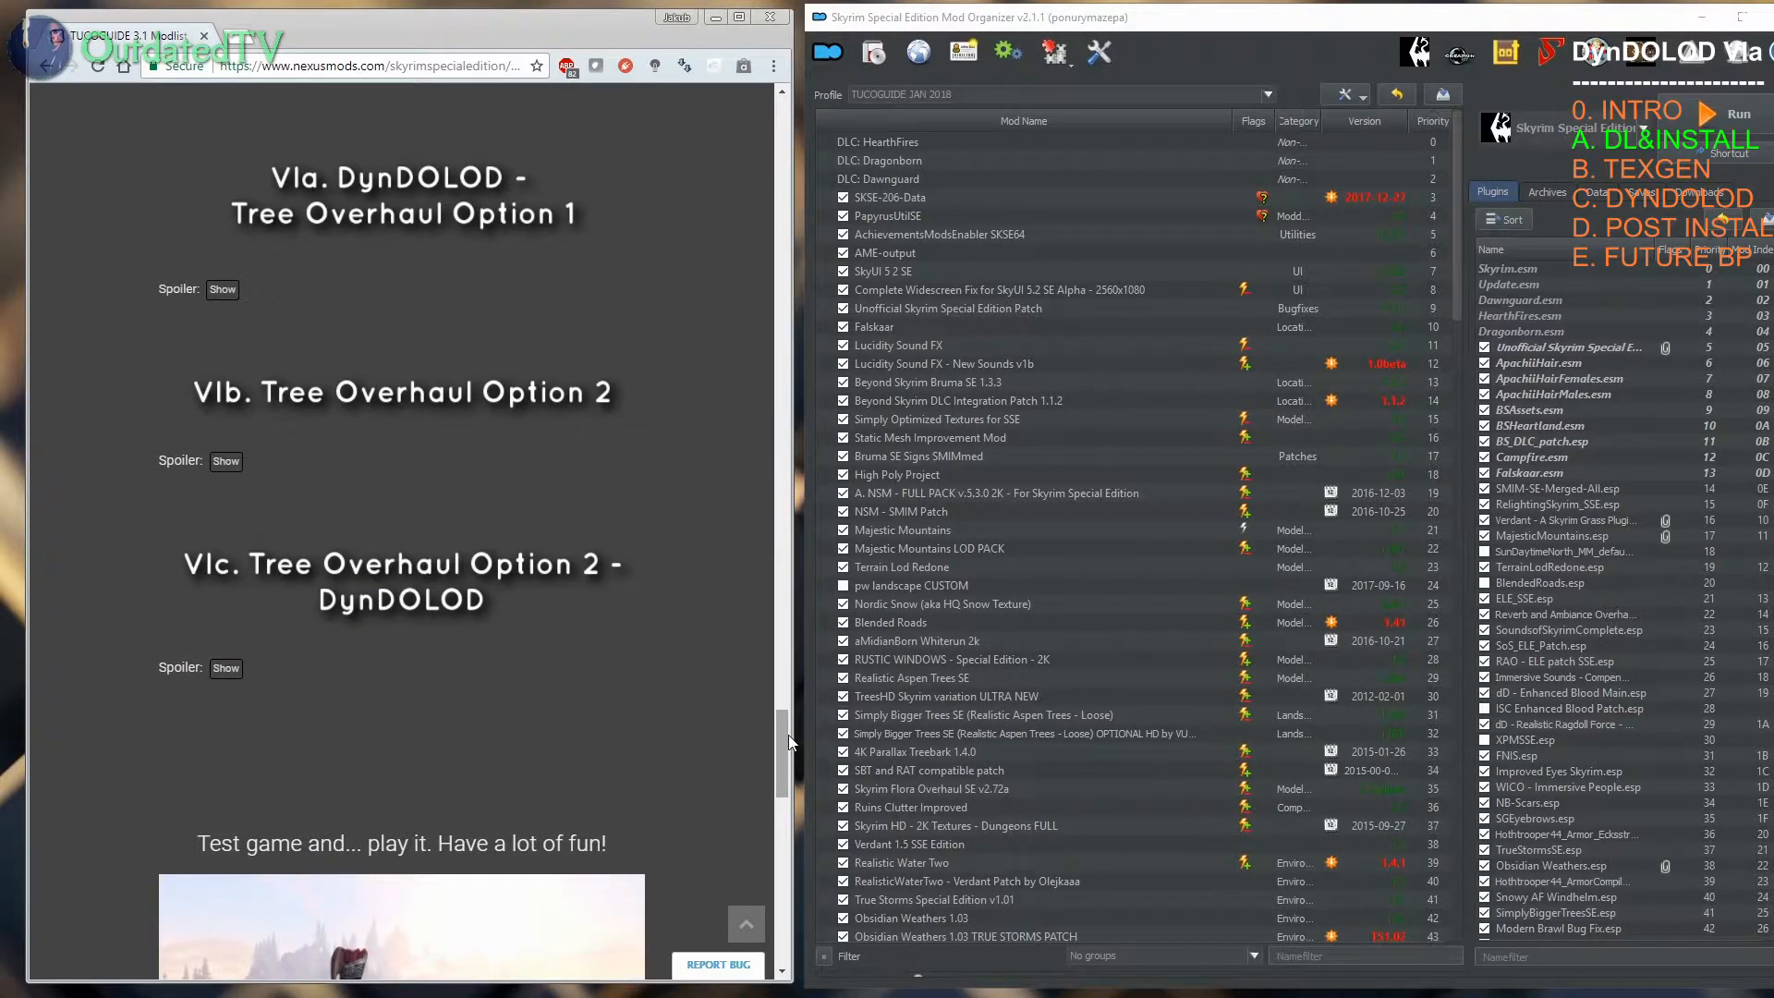
{"action": "left_click", "coordinate": [222, 290]}
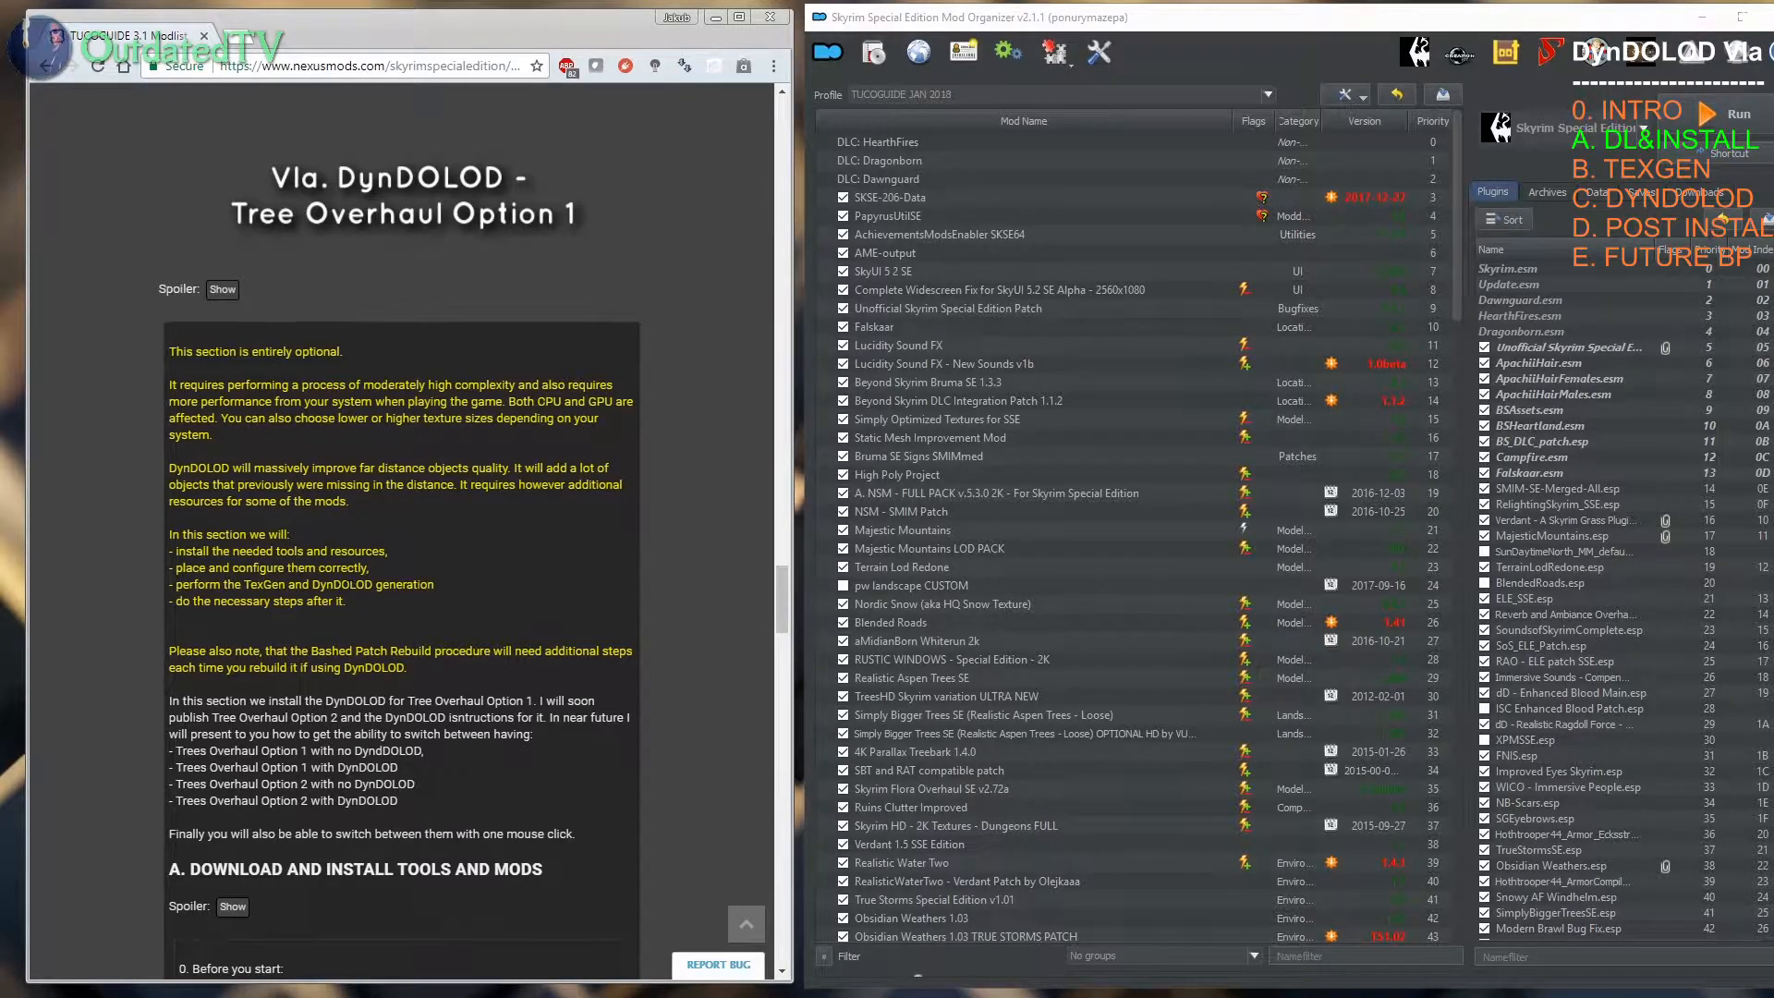
{"action": "scroll", "coordinate": [349, 591], "scroll_direction": "down", "scroll_amount": 1}
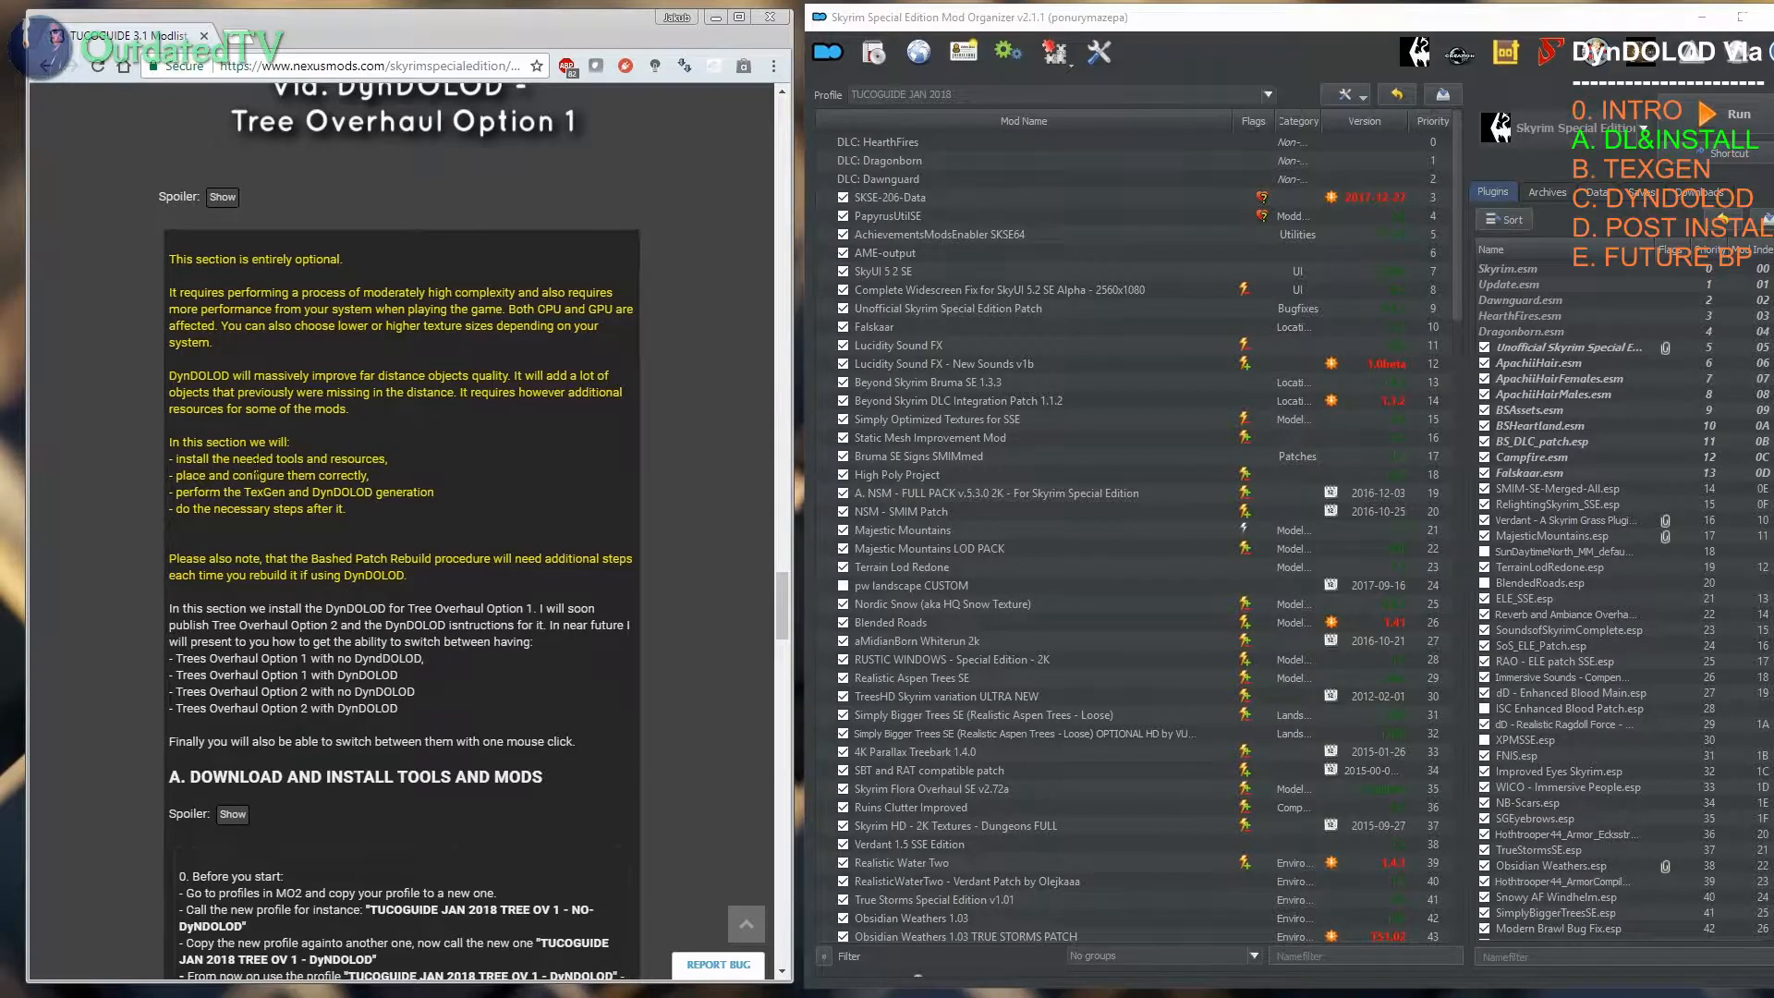
{"action": "scroll", "coordinate": [455, 531], "scroll_direction": "down", "scroll_amount": 2}
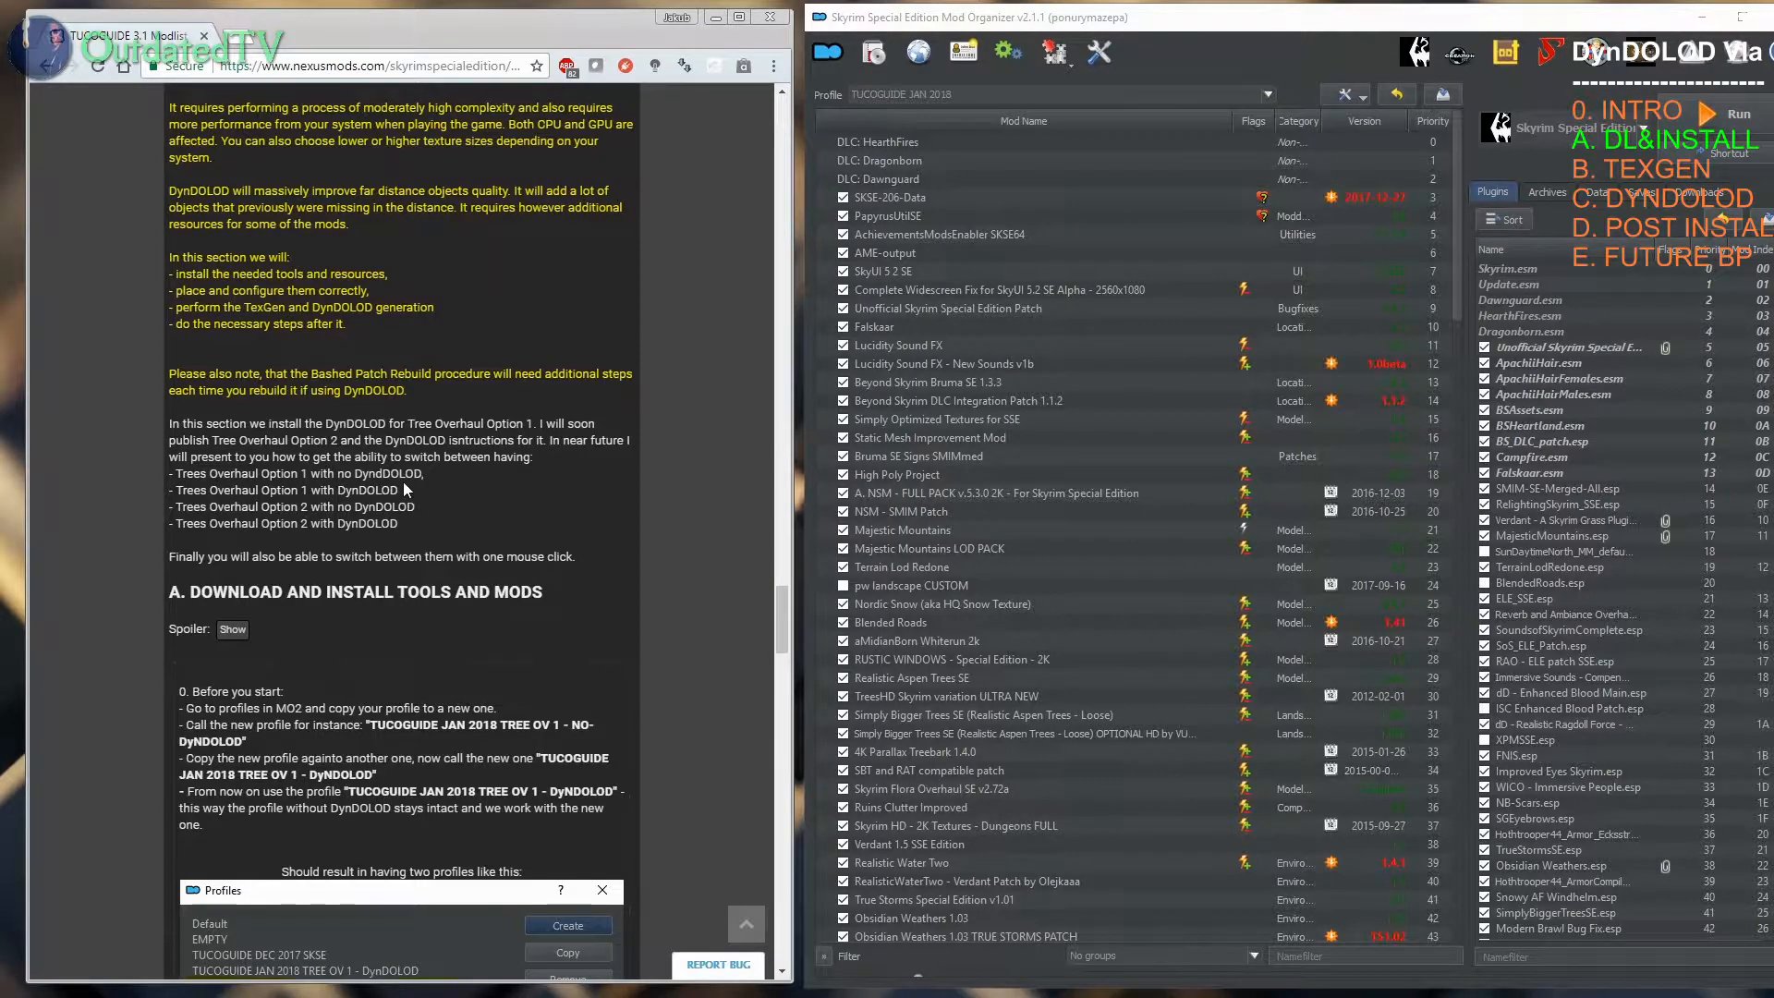
{"action": "scroll", "coordinate": [245, 588], "scroll_direction": "down", "scroll_amount": 1}
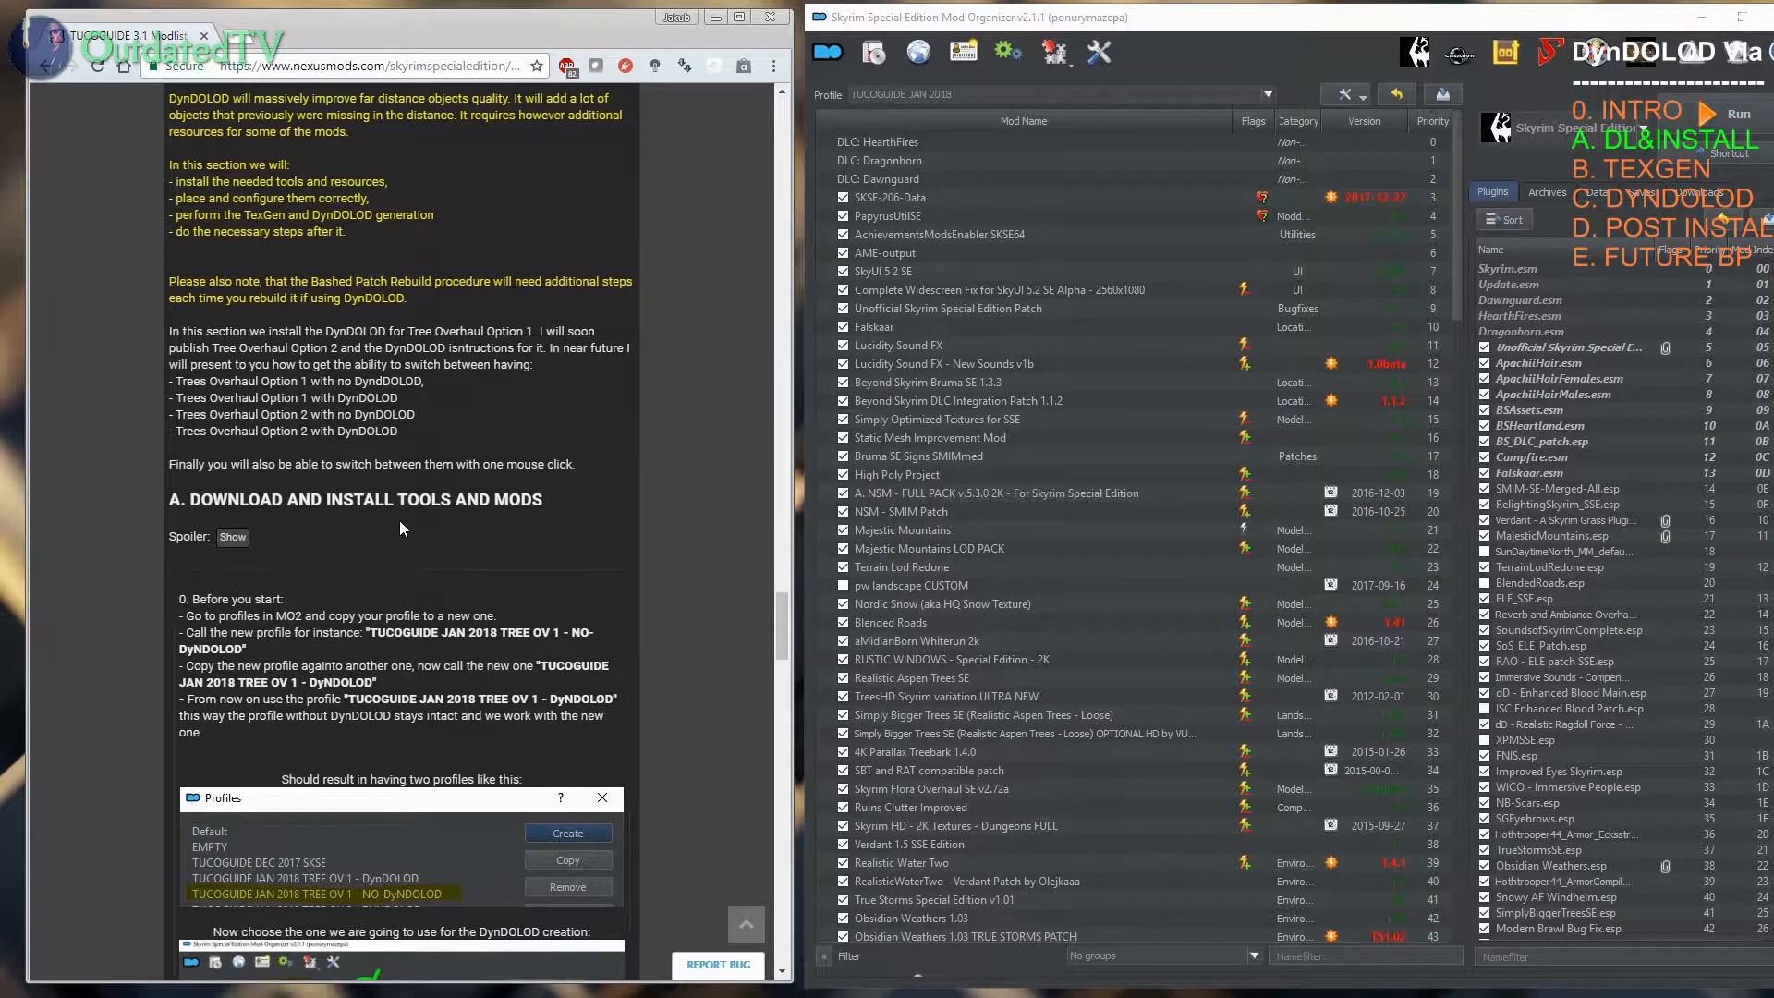
{"action": "scroll", "coordinate": [506, 524], "scroll_direction": "down", "scroll_amount": 1}
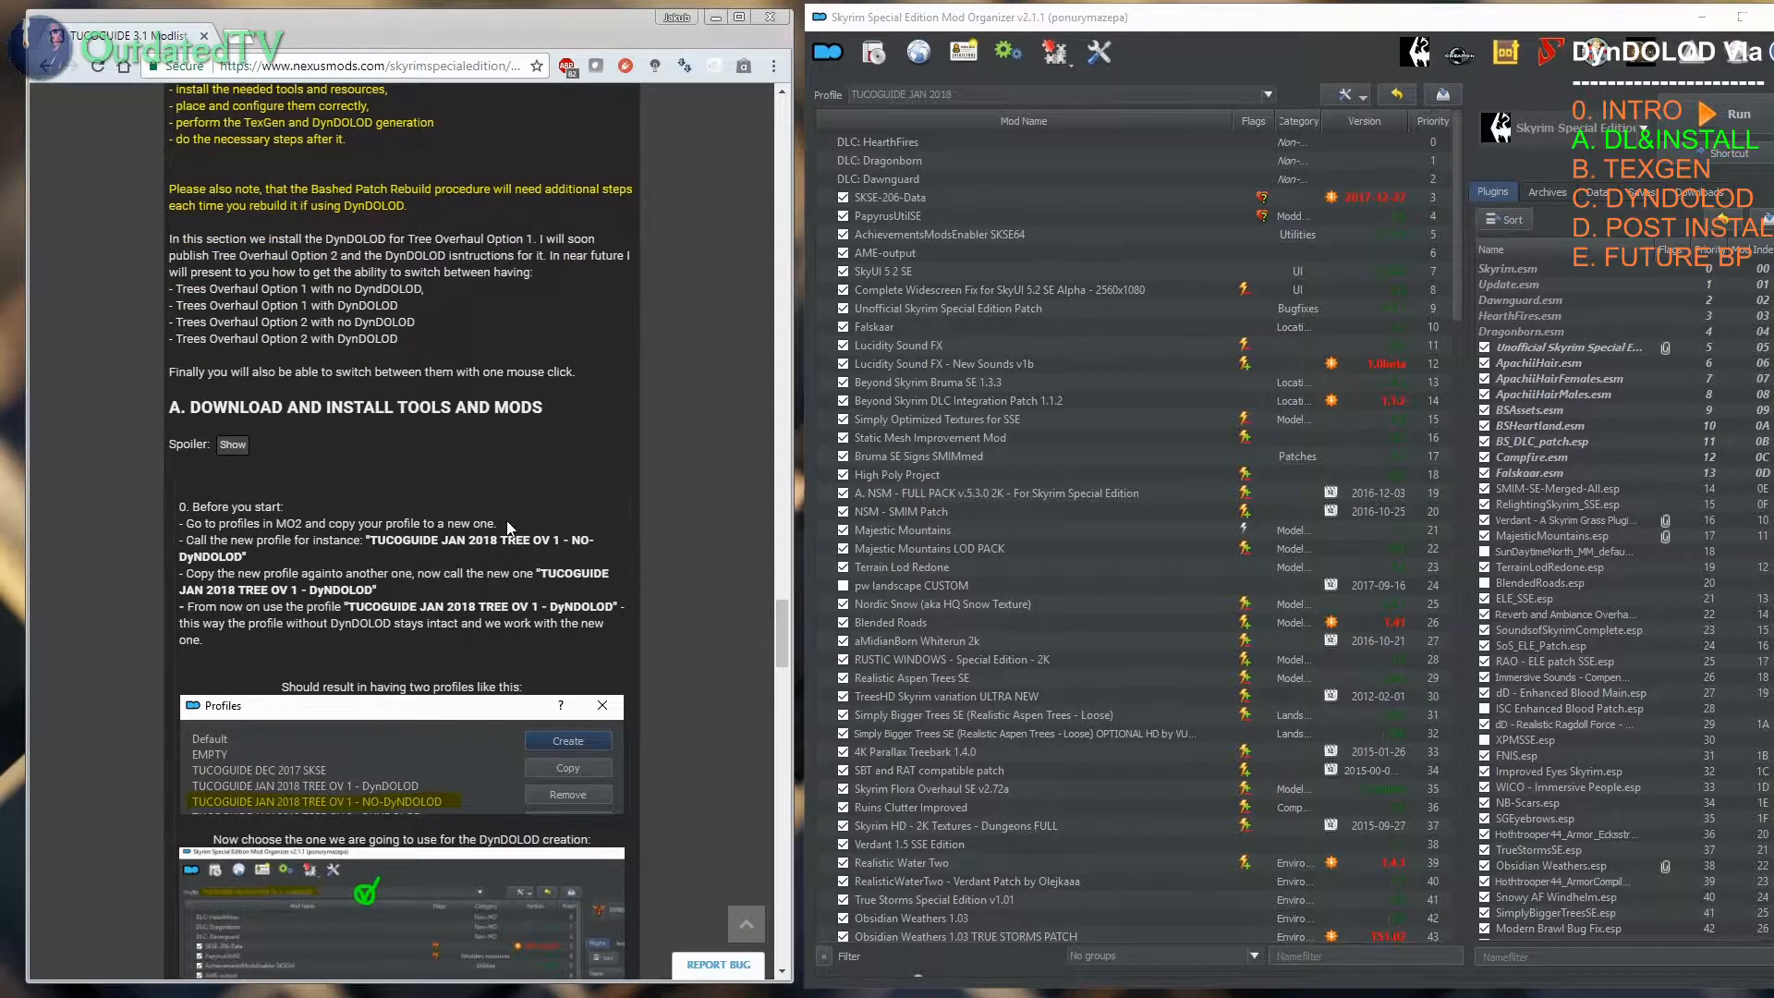
{"action": "scroll", "coordinate": [482, 484], "scroll_direction": "down", "scroll_amount": 1}
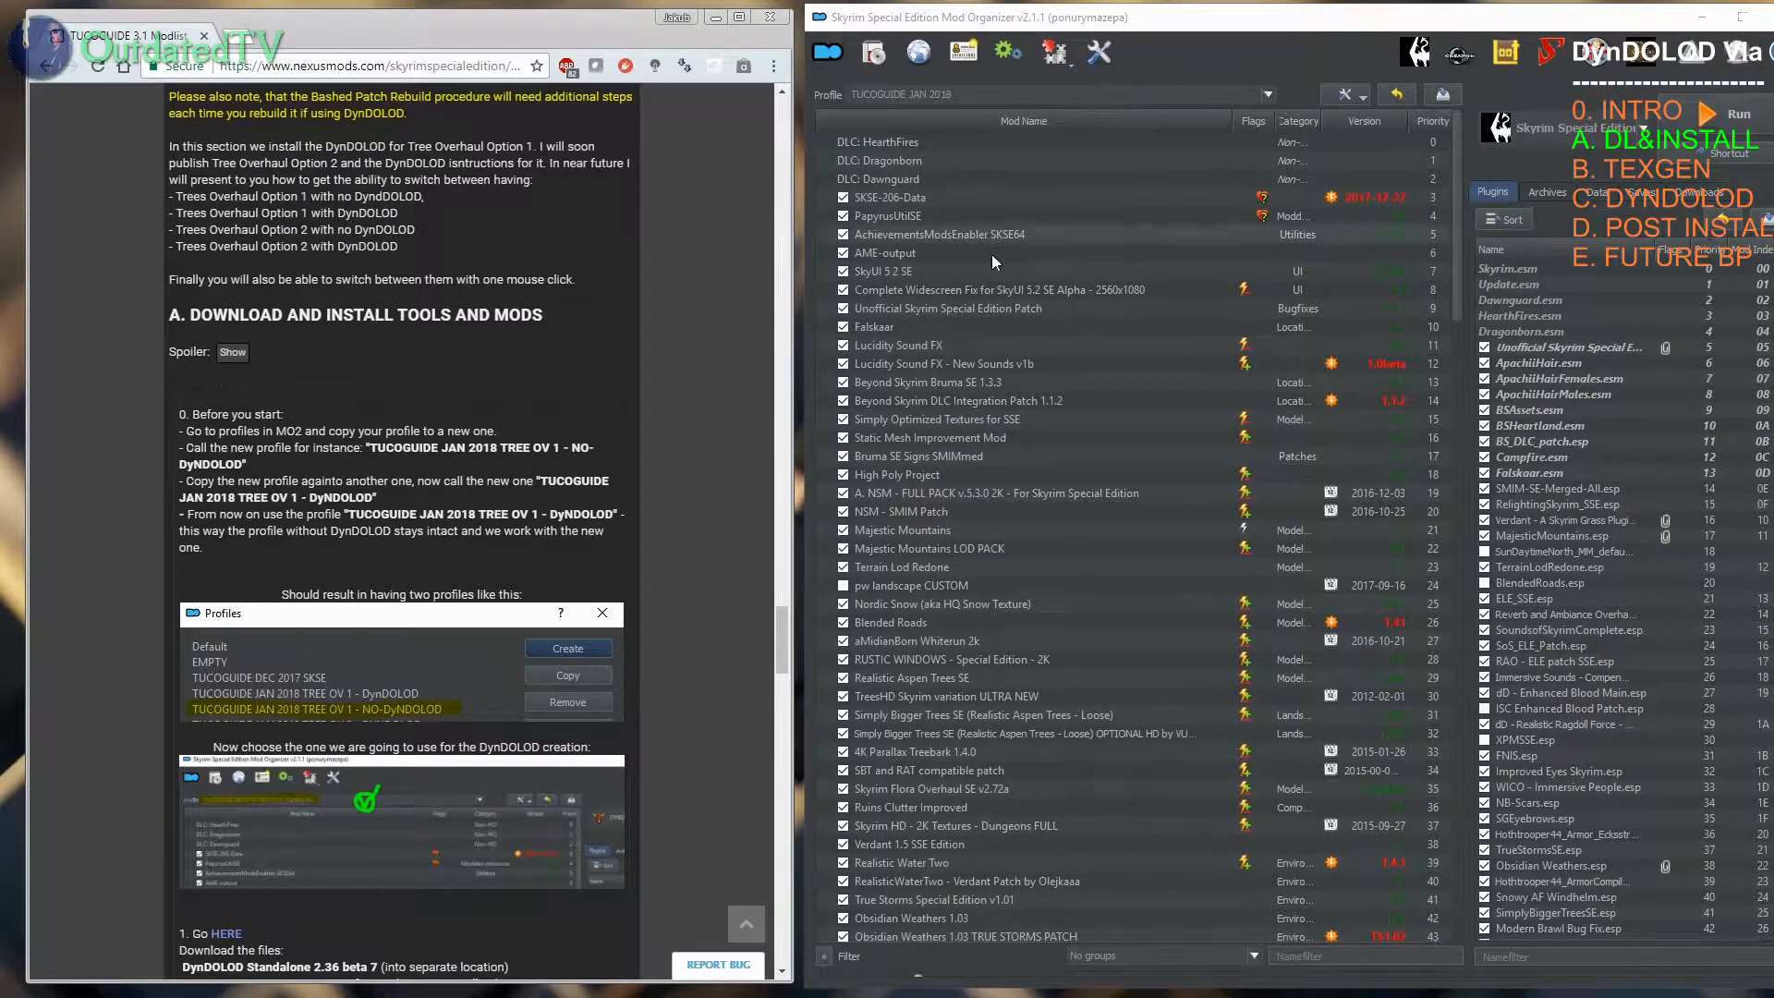
Step: In Mod Organizer, copy the TUCOGUIDE JAN 2018 profile as "TUCOGUIDE JAN 2018 TREE OV 1 - NO DynDOLOD" and make the copy active
{"action": "left_click", "coordinate": [966, 54]}
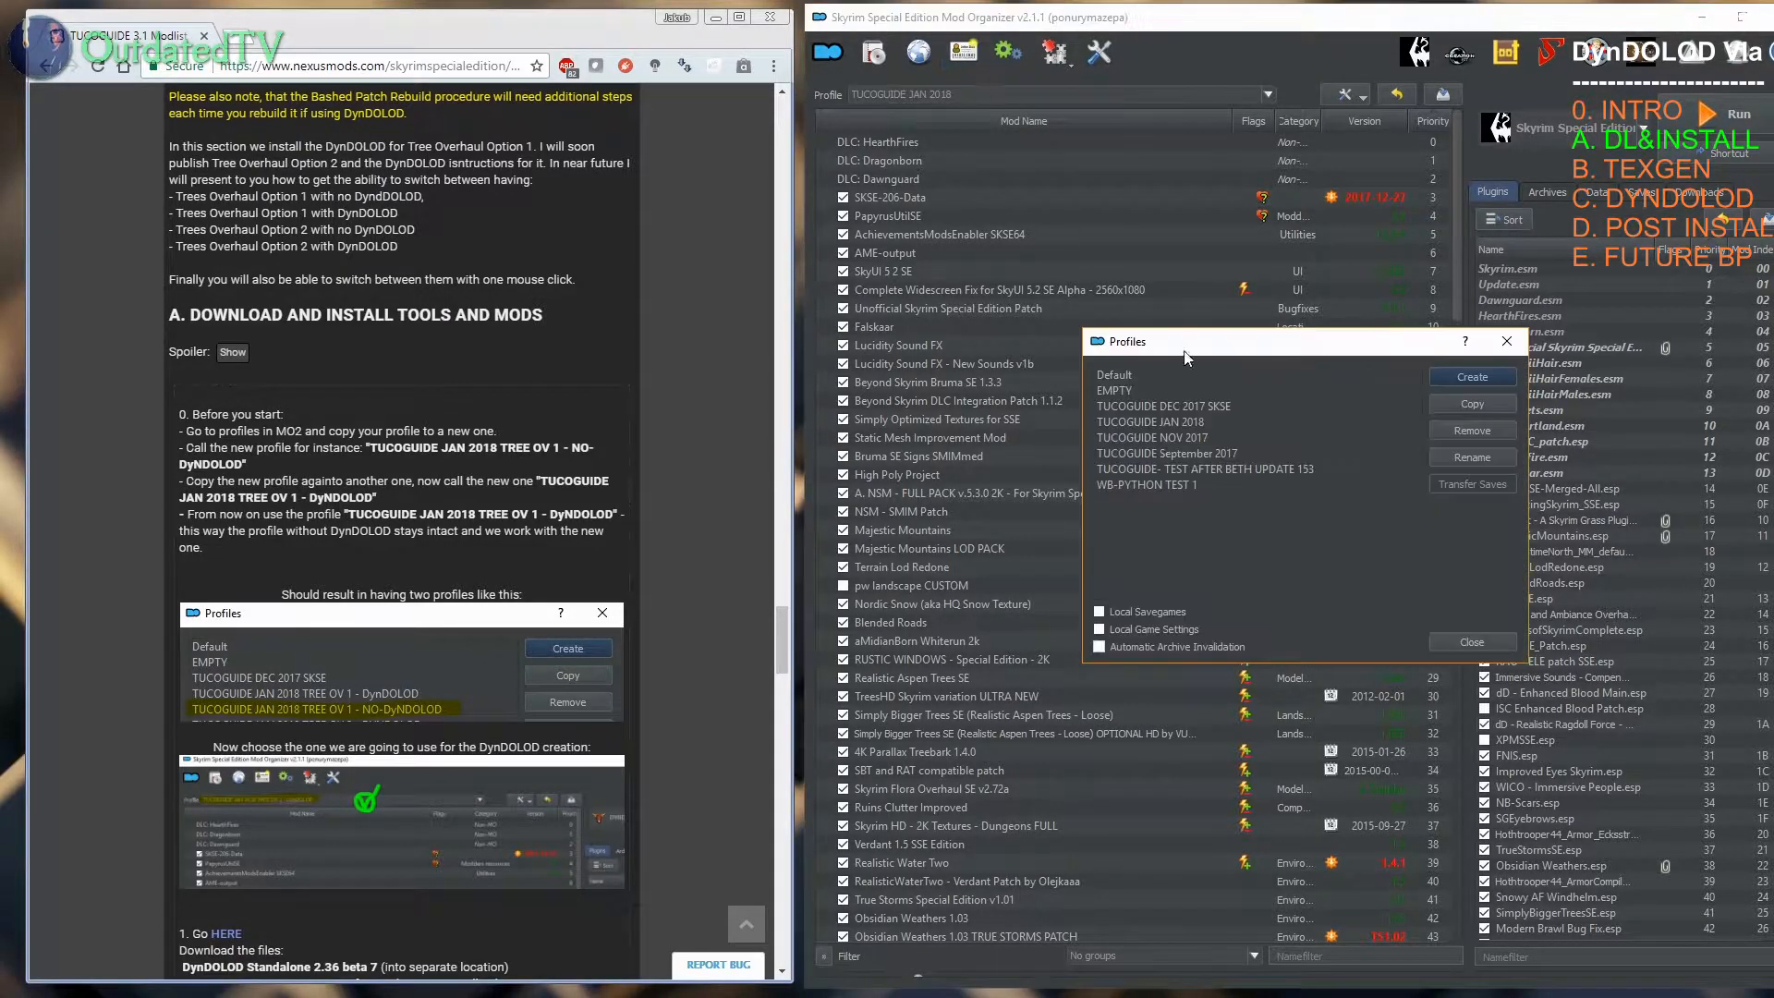
{"action": "left_click", "coordinate": [1169, 422]}
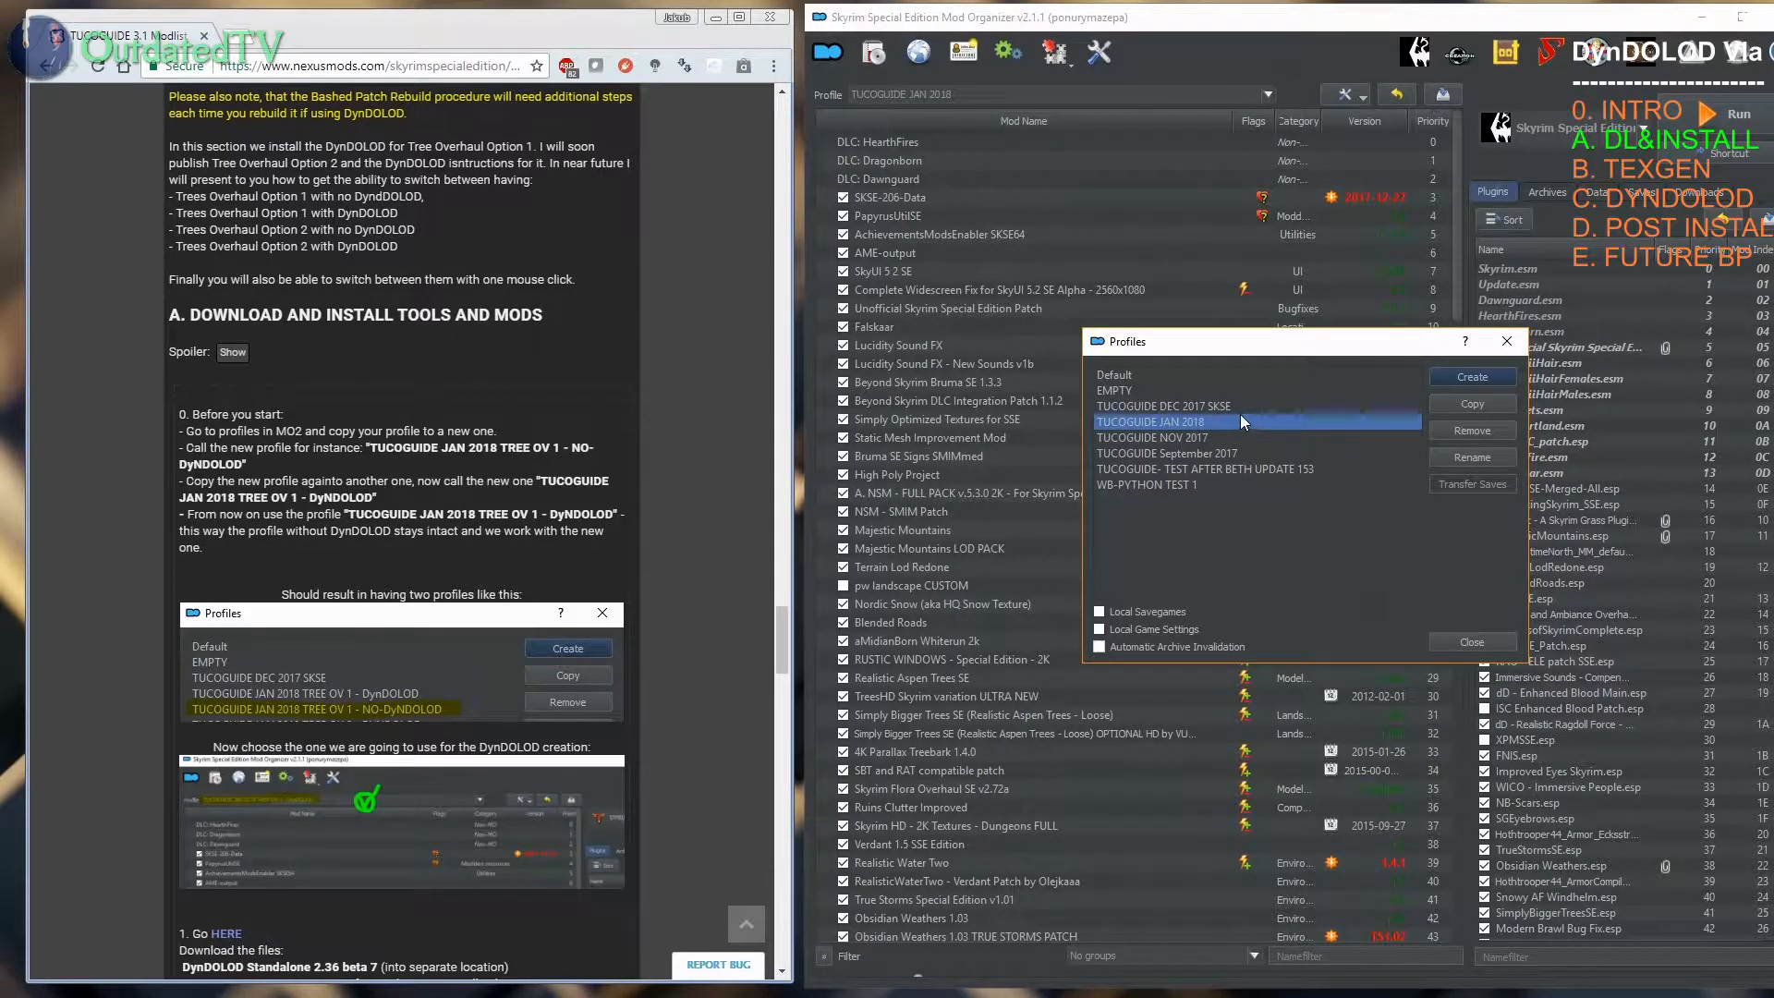
{"action": "left_click", "coordinate": [1475, 403]}
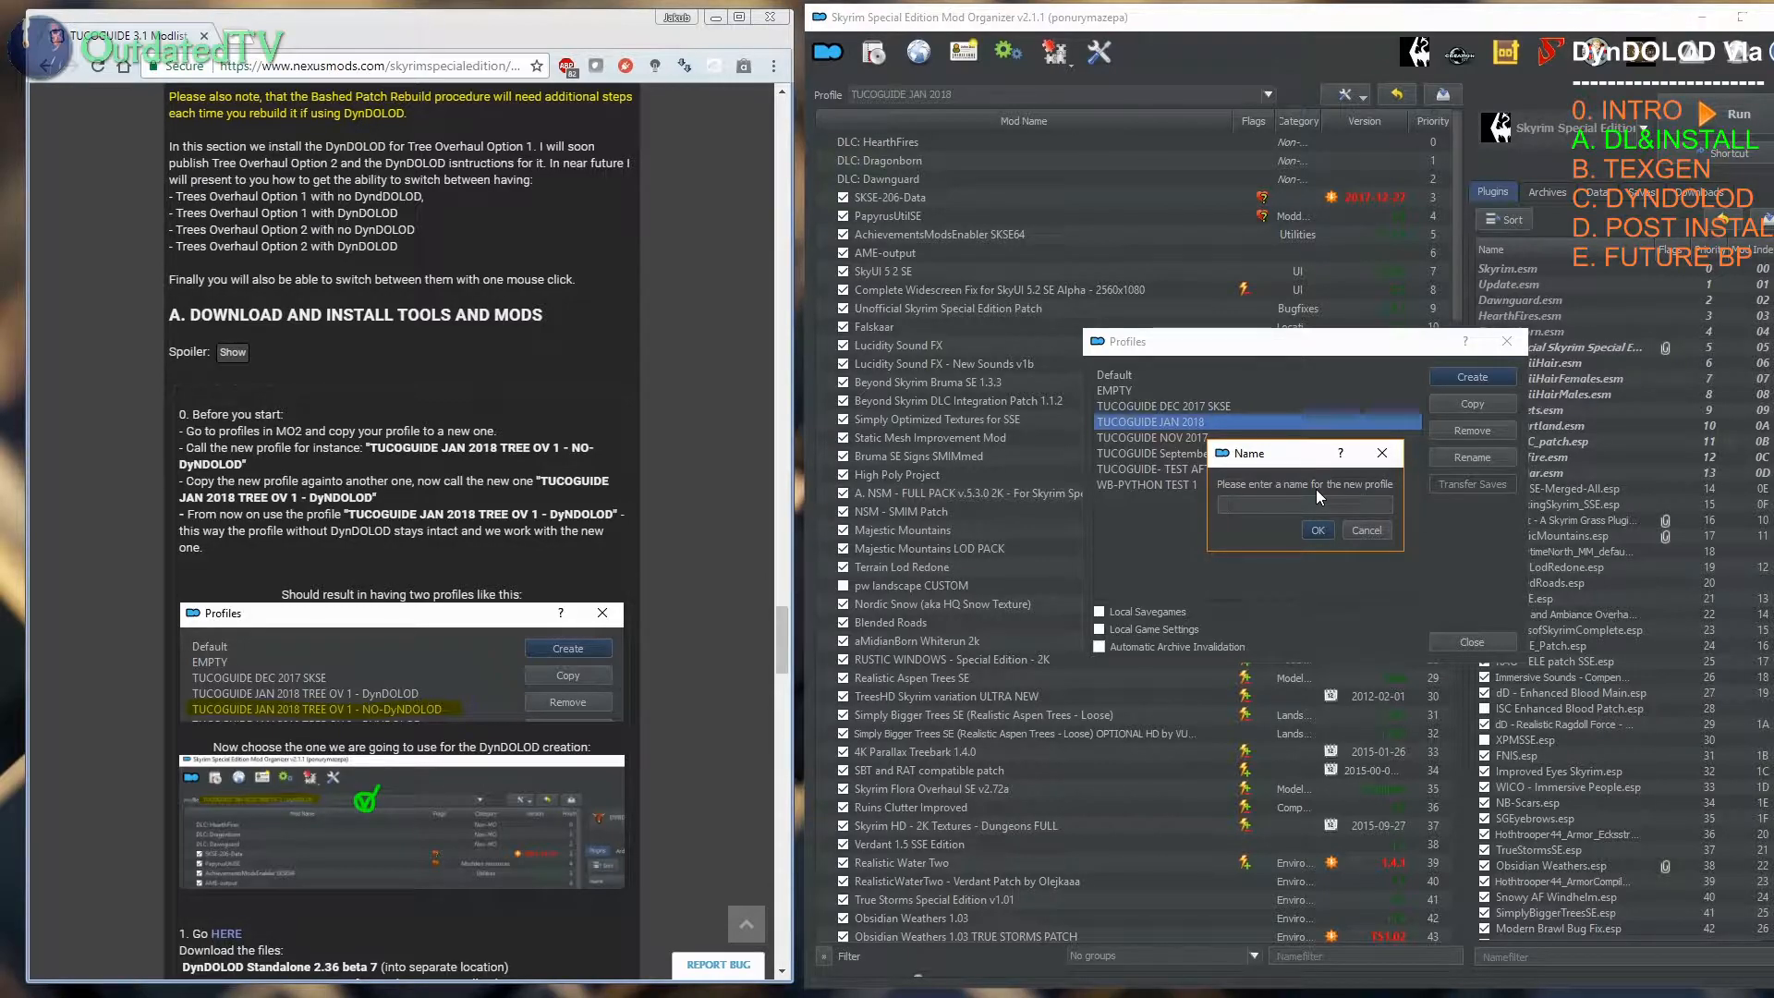
{"action": "type", "text": "TUCOGUIDE JAN @)"}
{"action": "key", "text": "BackSpace"}
{"action": "key", "text": "BackSpace"}
{"action": "type", "text": "2018"}
{"action": "type", "text": "TREE OV 1 - NO DynDOLOD"}
{"action": "left_click", "coordinate": [1316, 532]}
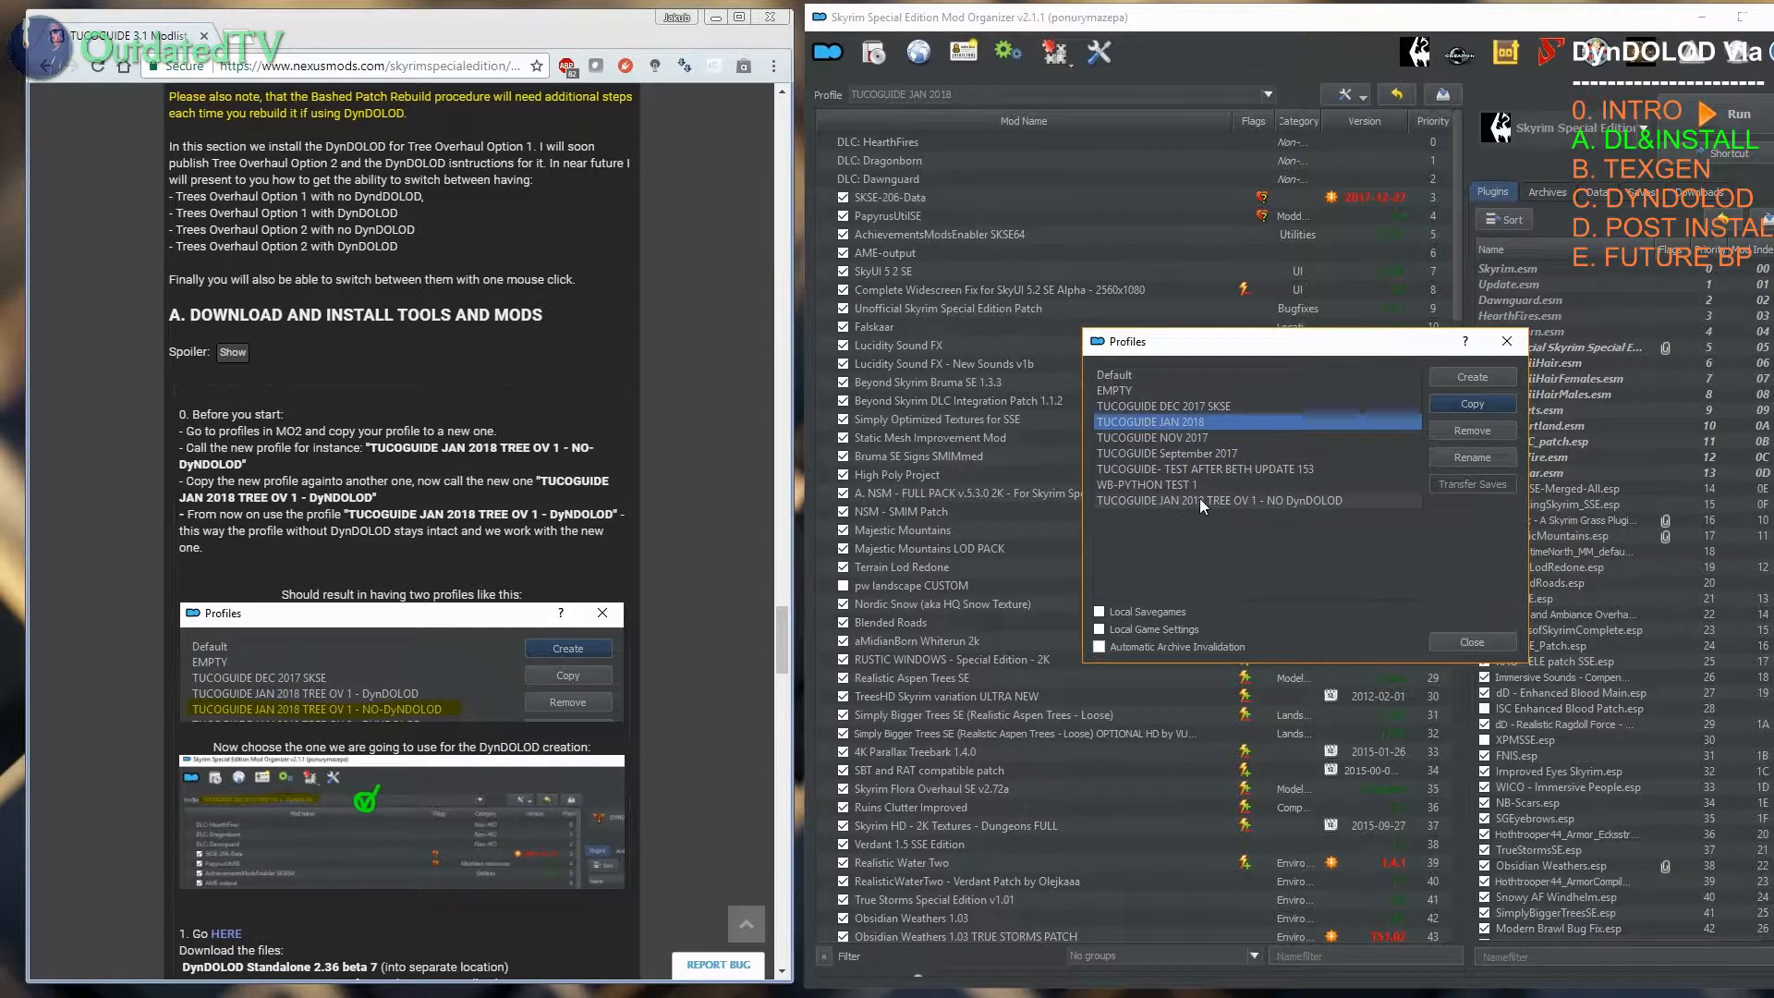
{"action": "left_click", "coordinate": [1473, 640]}
{"action": "left_click", "coordinate": [942, 92]}
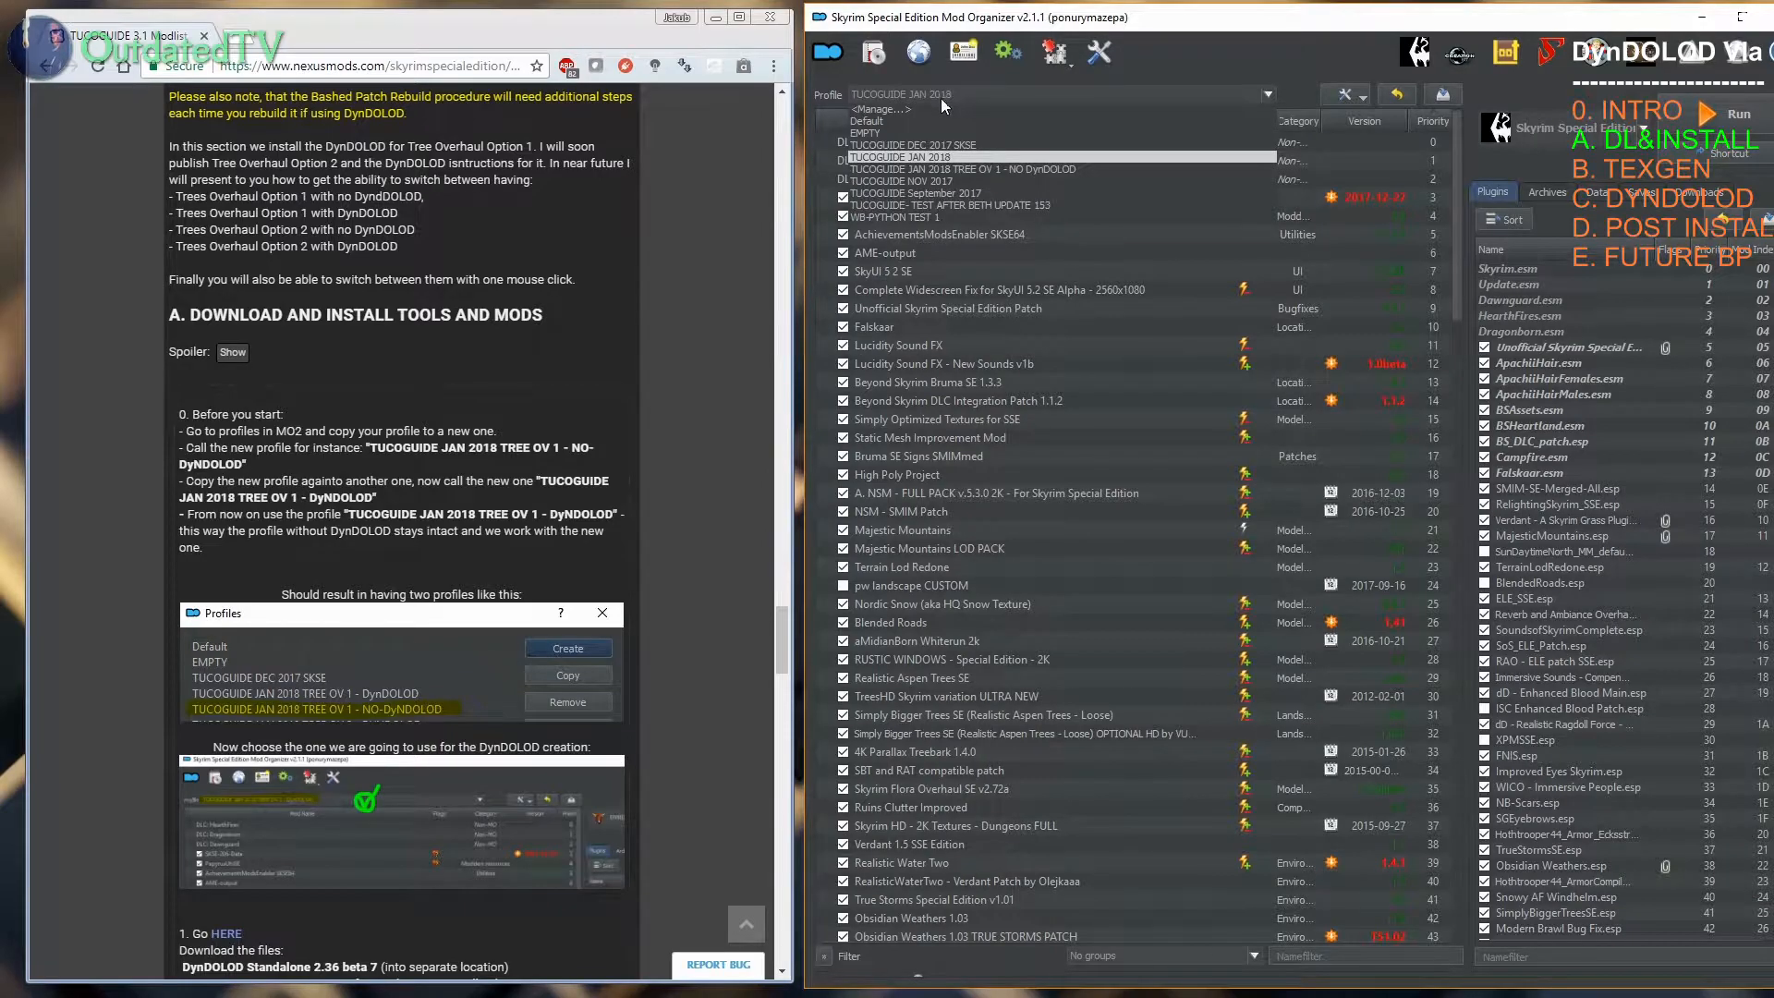
{"action": "left_click", "coordinate": [977, 169]}
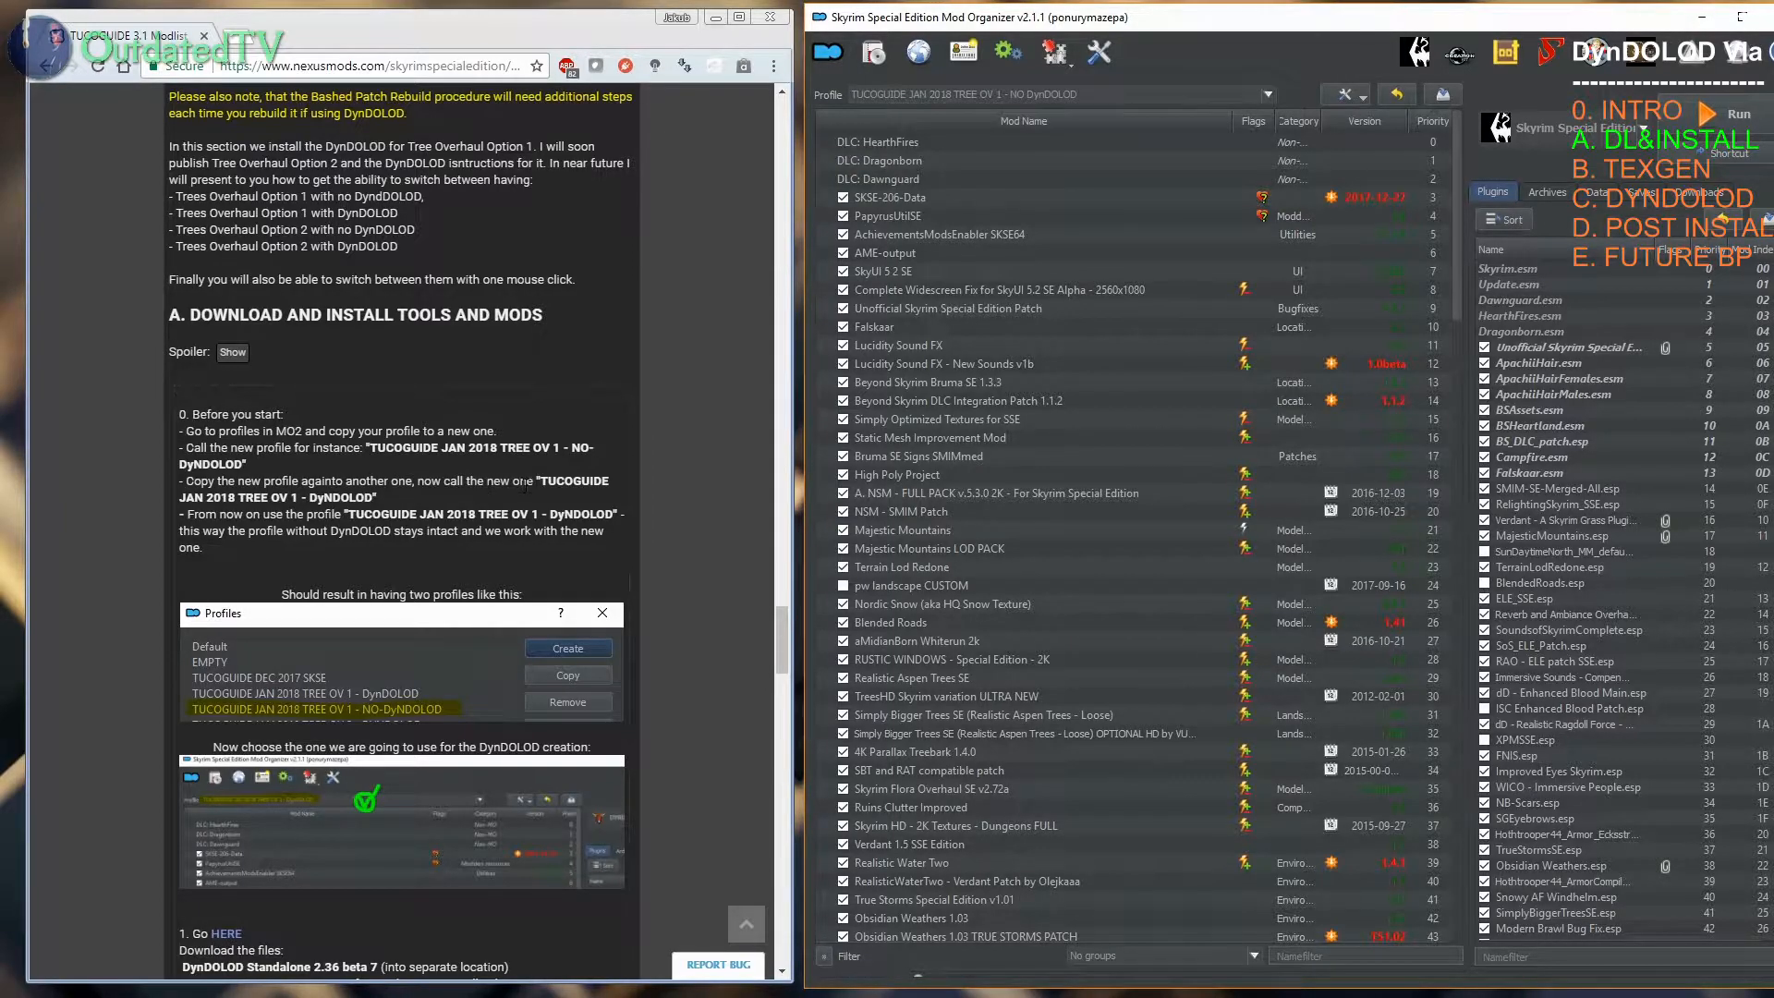
Step: Copy the NO DynDOLOD profile to a new profile named "TUCOGUIDE JAN 2018 TREE OV 1 - DynDOLOD"
{"action": "left_click", "coordinate": [966, 54]}
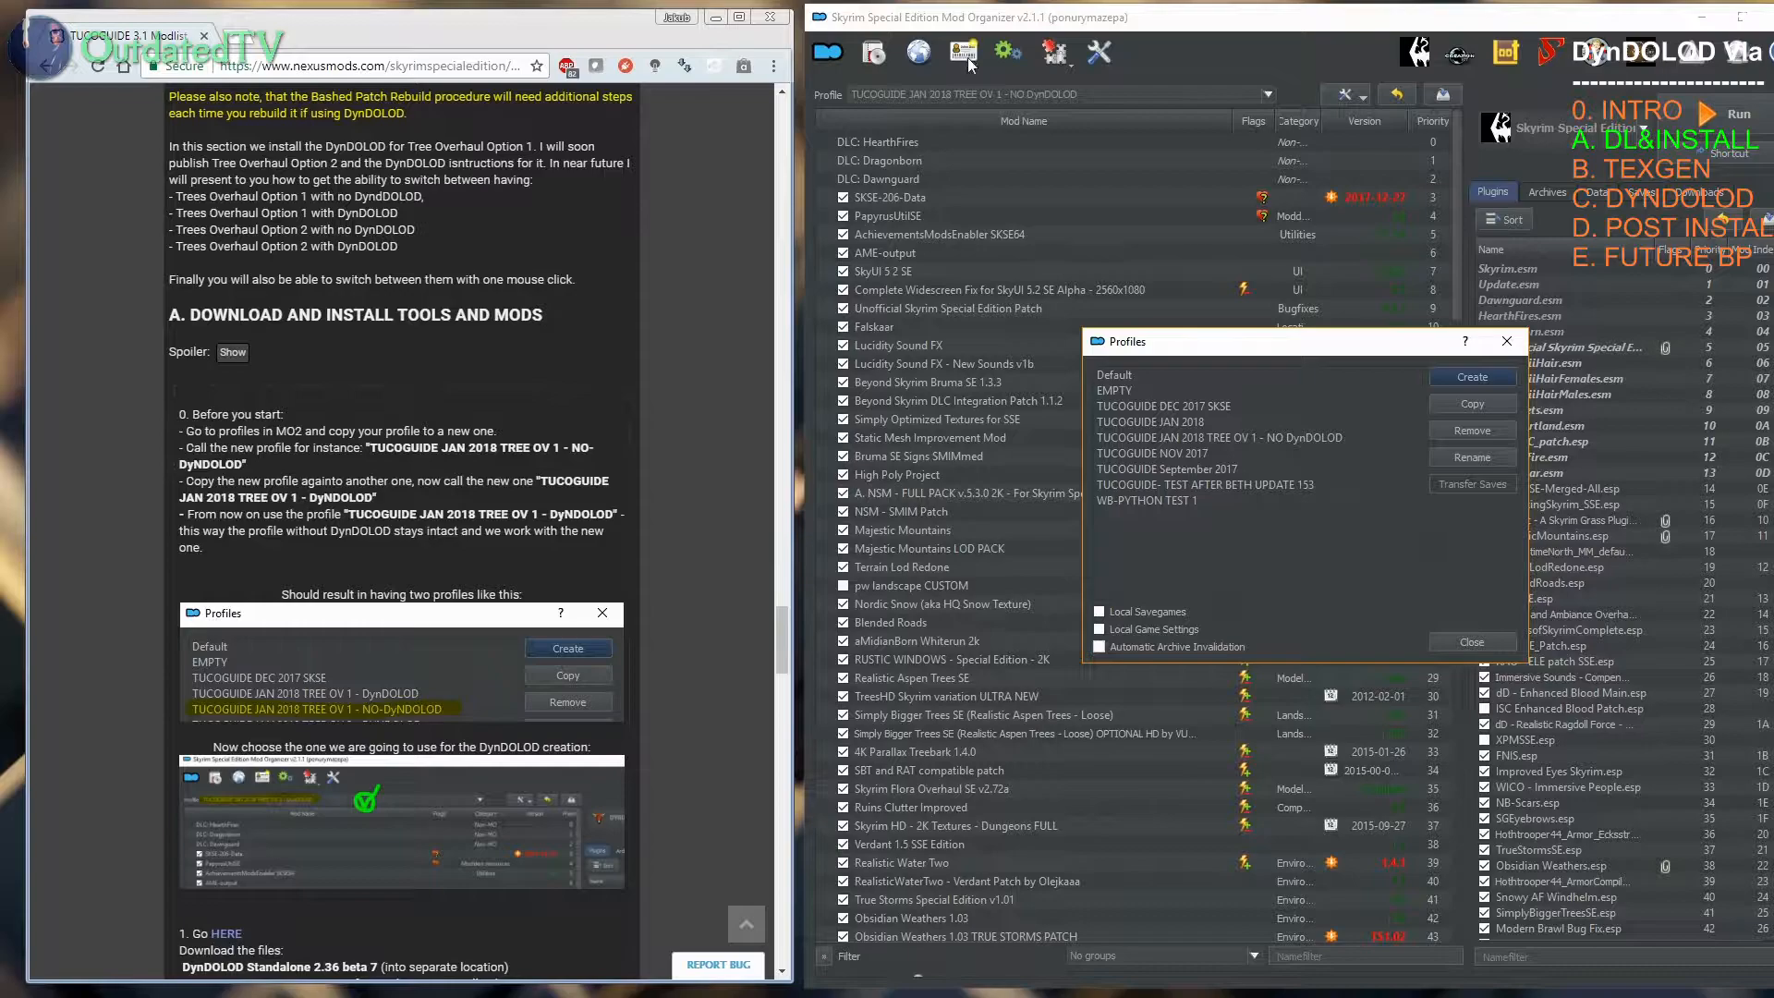
{"action": "left_click", "coordinate": [1186, 439]}
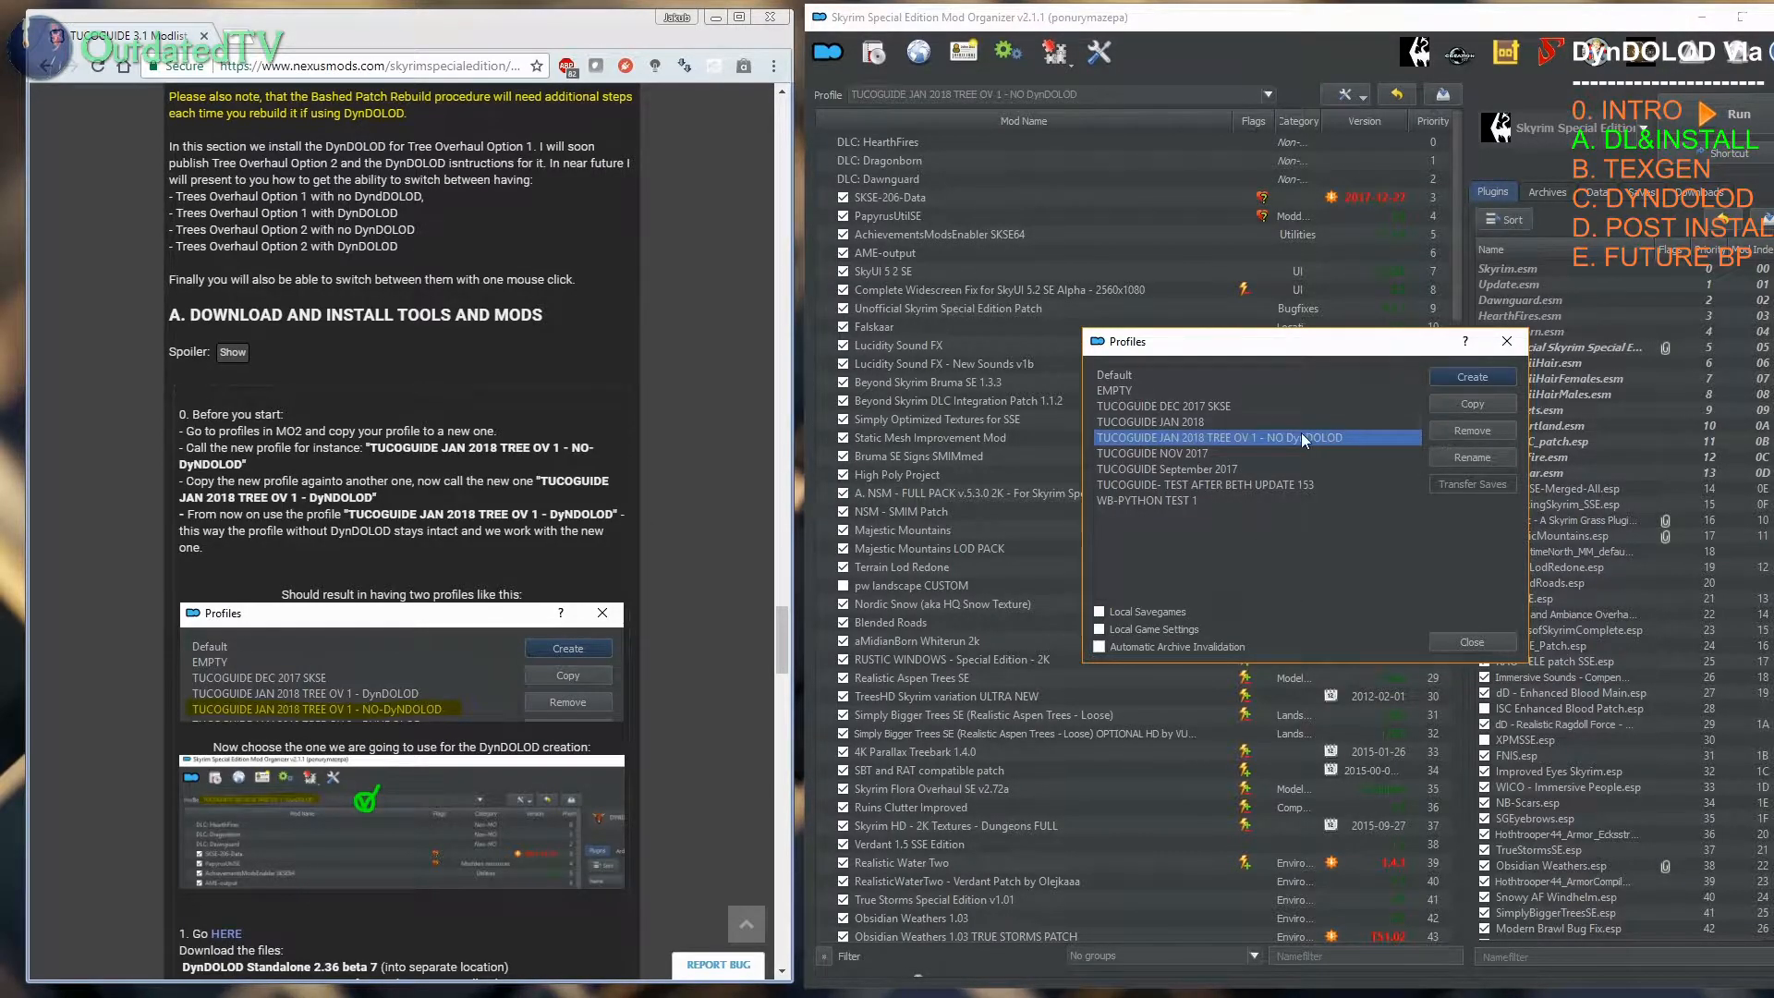
{"action": "left_click", "coordinate": [1474, 406]}
{"action": "type", "text": "TU"}
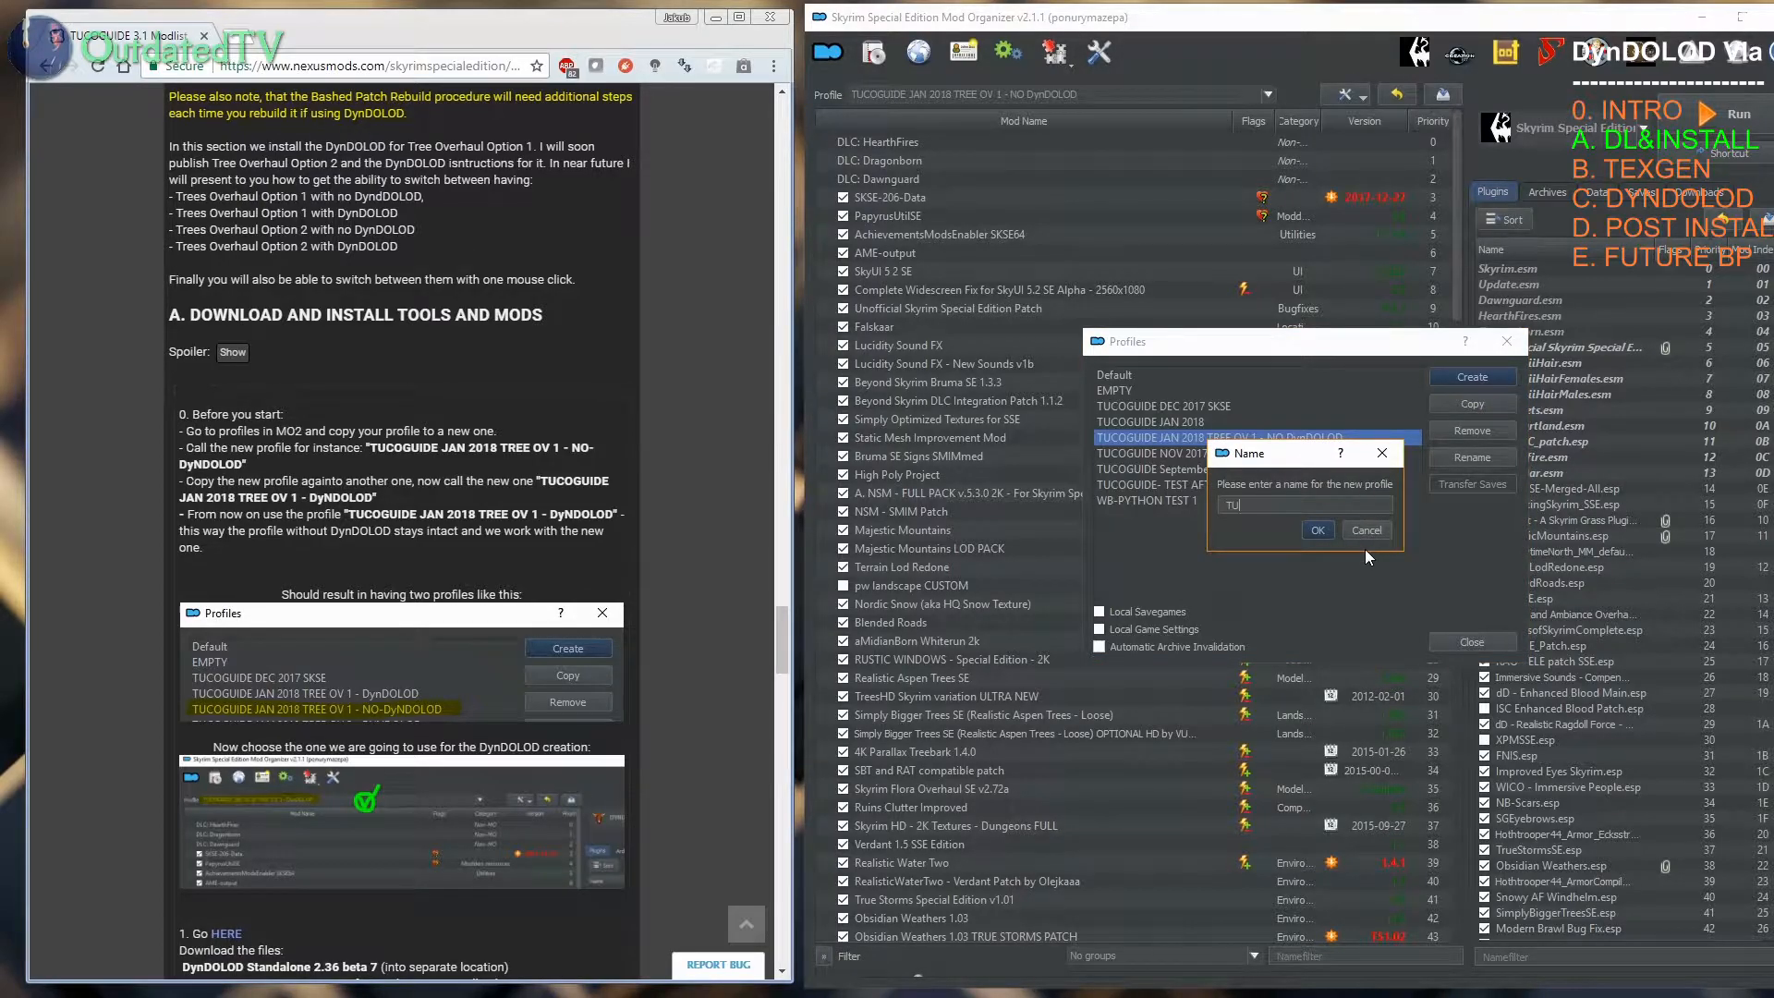
{"action": "type", "text": "COGUIDE JAN"}
{"action": "type", "text": "2018 TREE OV 1 - DynDOLOD"}
{"action": "left_click", "coordinate": [1317, 530]}
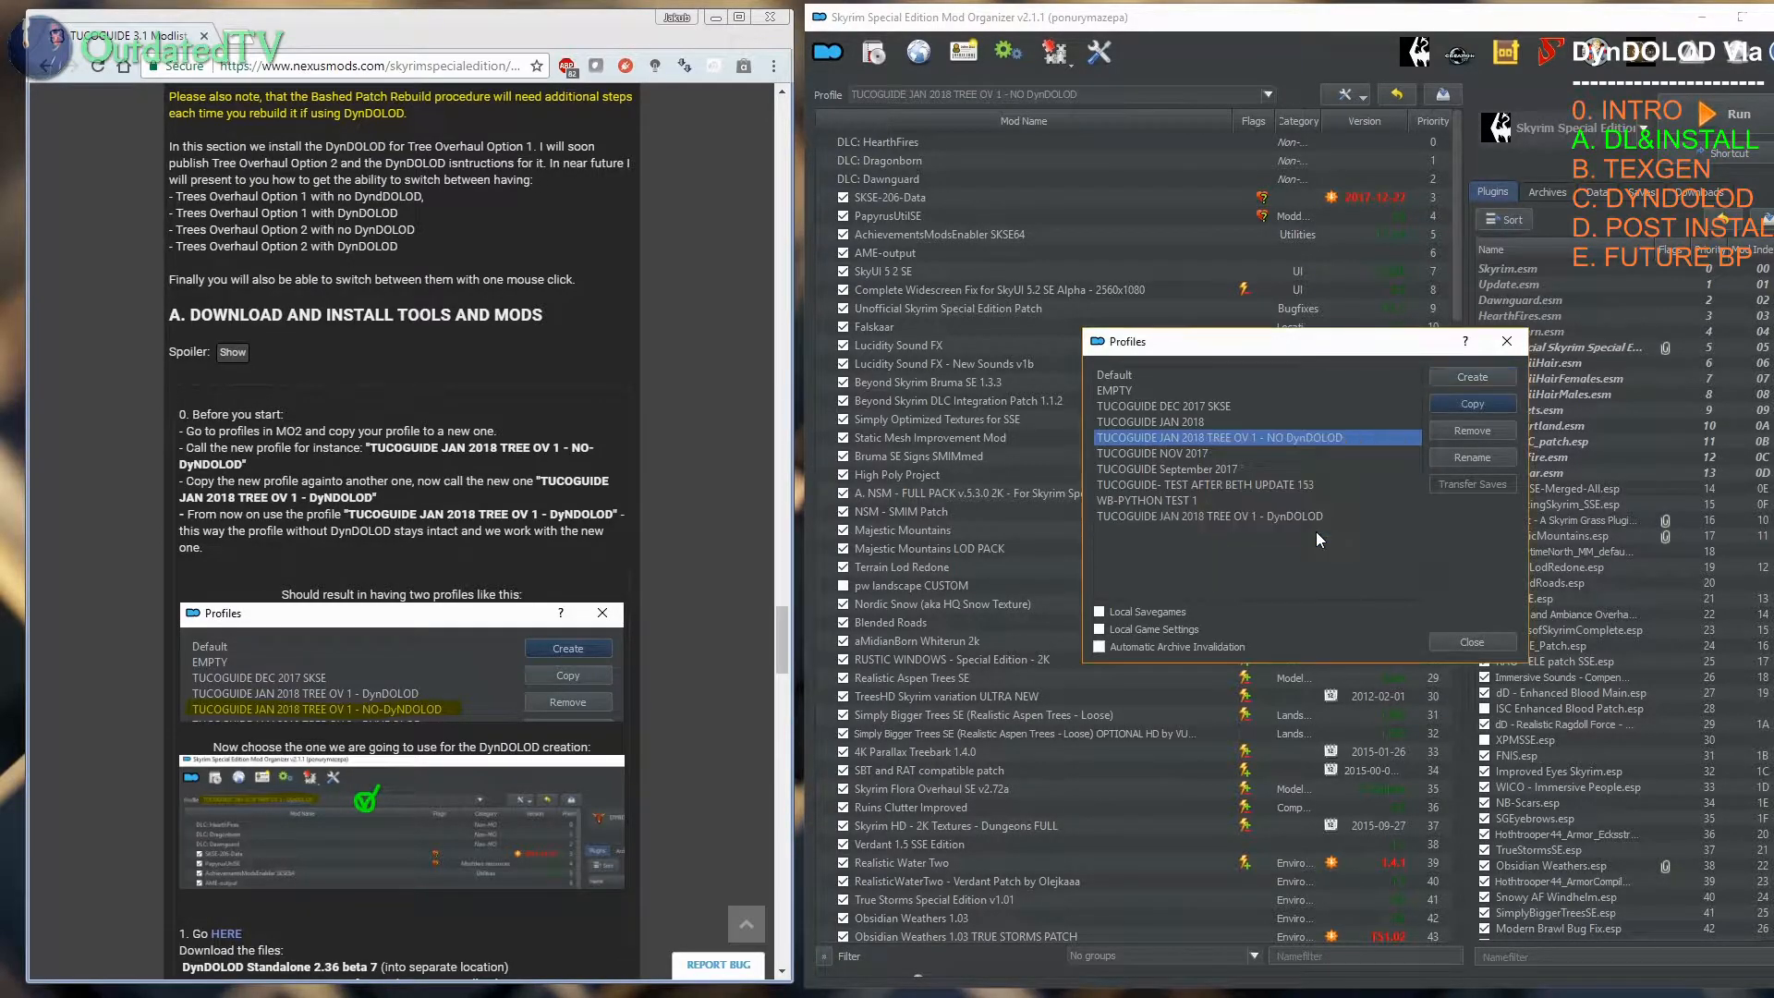
{"action": "left_click", "coordinate": [1468, 641]}
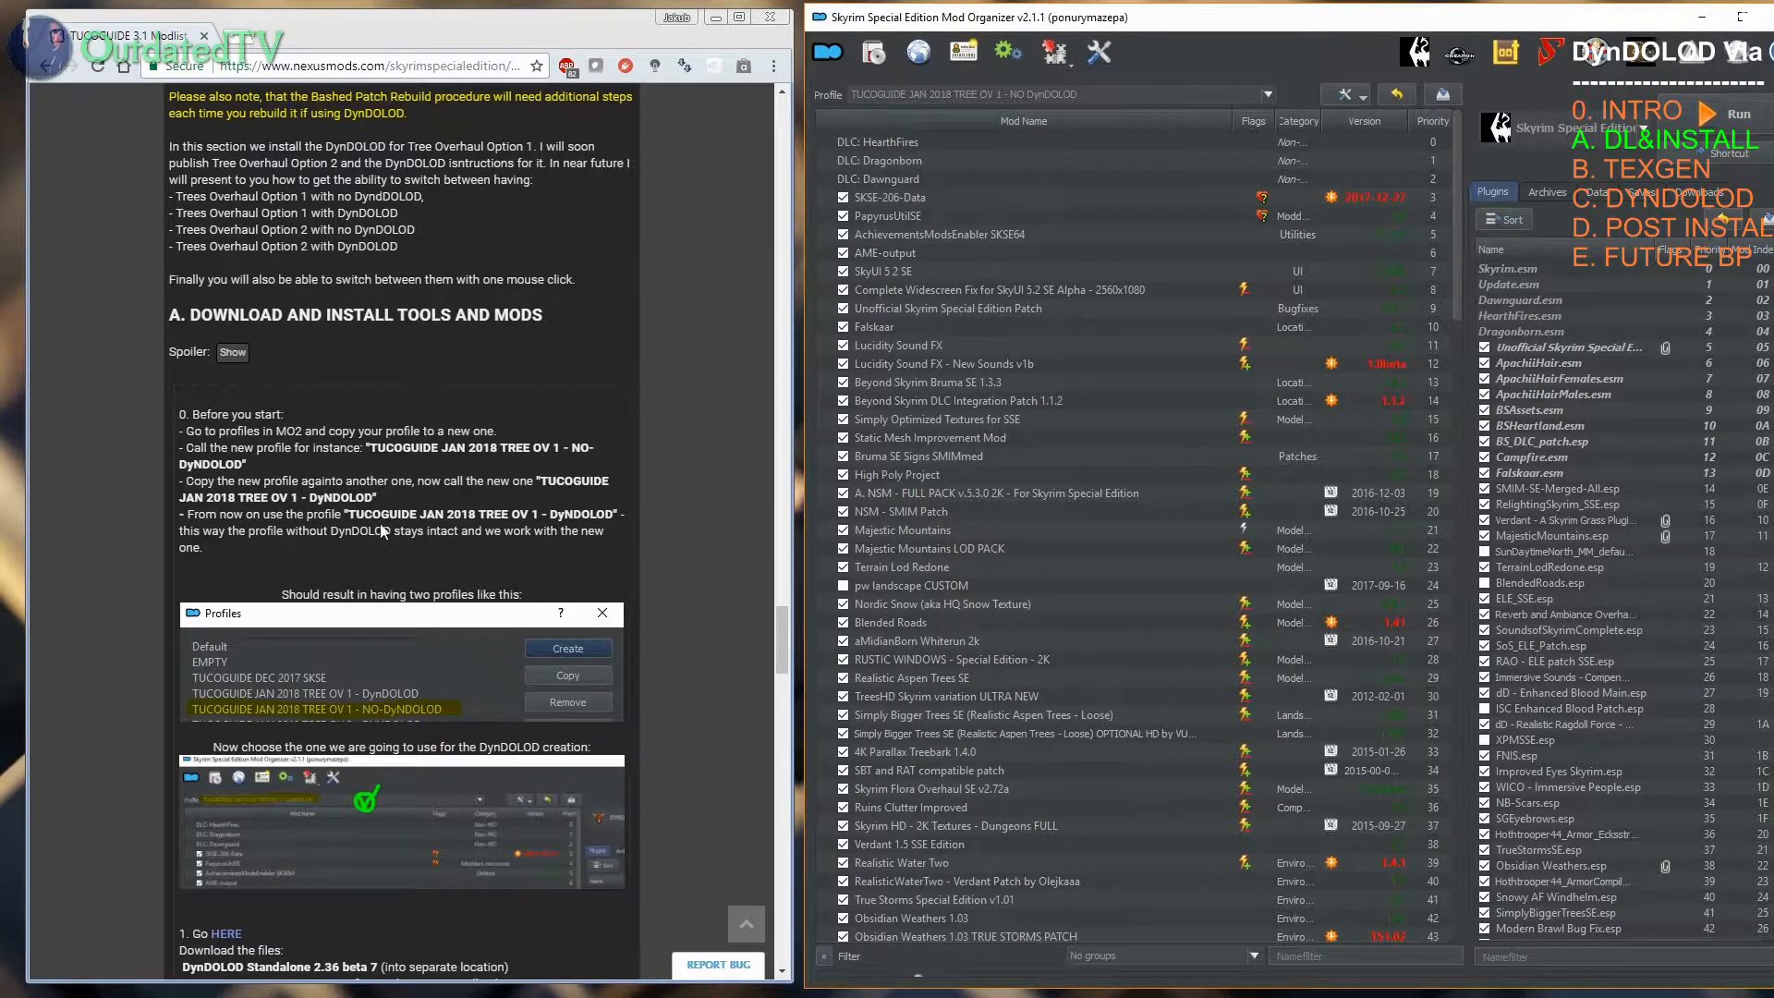
Step: Switch the active profile to "TUCOGUIDE JAN 2018 TREE OV 1 - DynDOLOD"
{"action": "left_click", "coordinate": [1035, 96]}
{"action": "left_click", "coordinate": [1016, 169]}
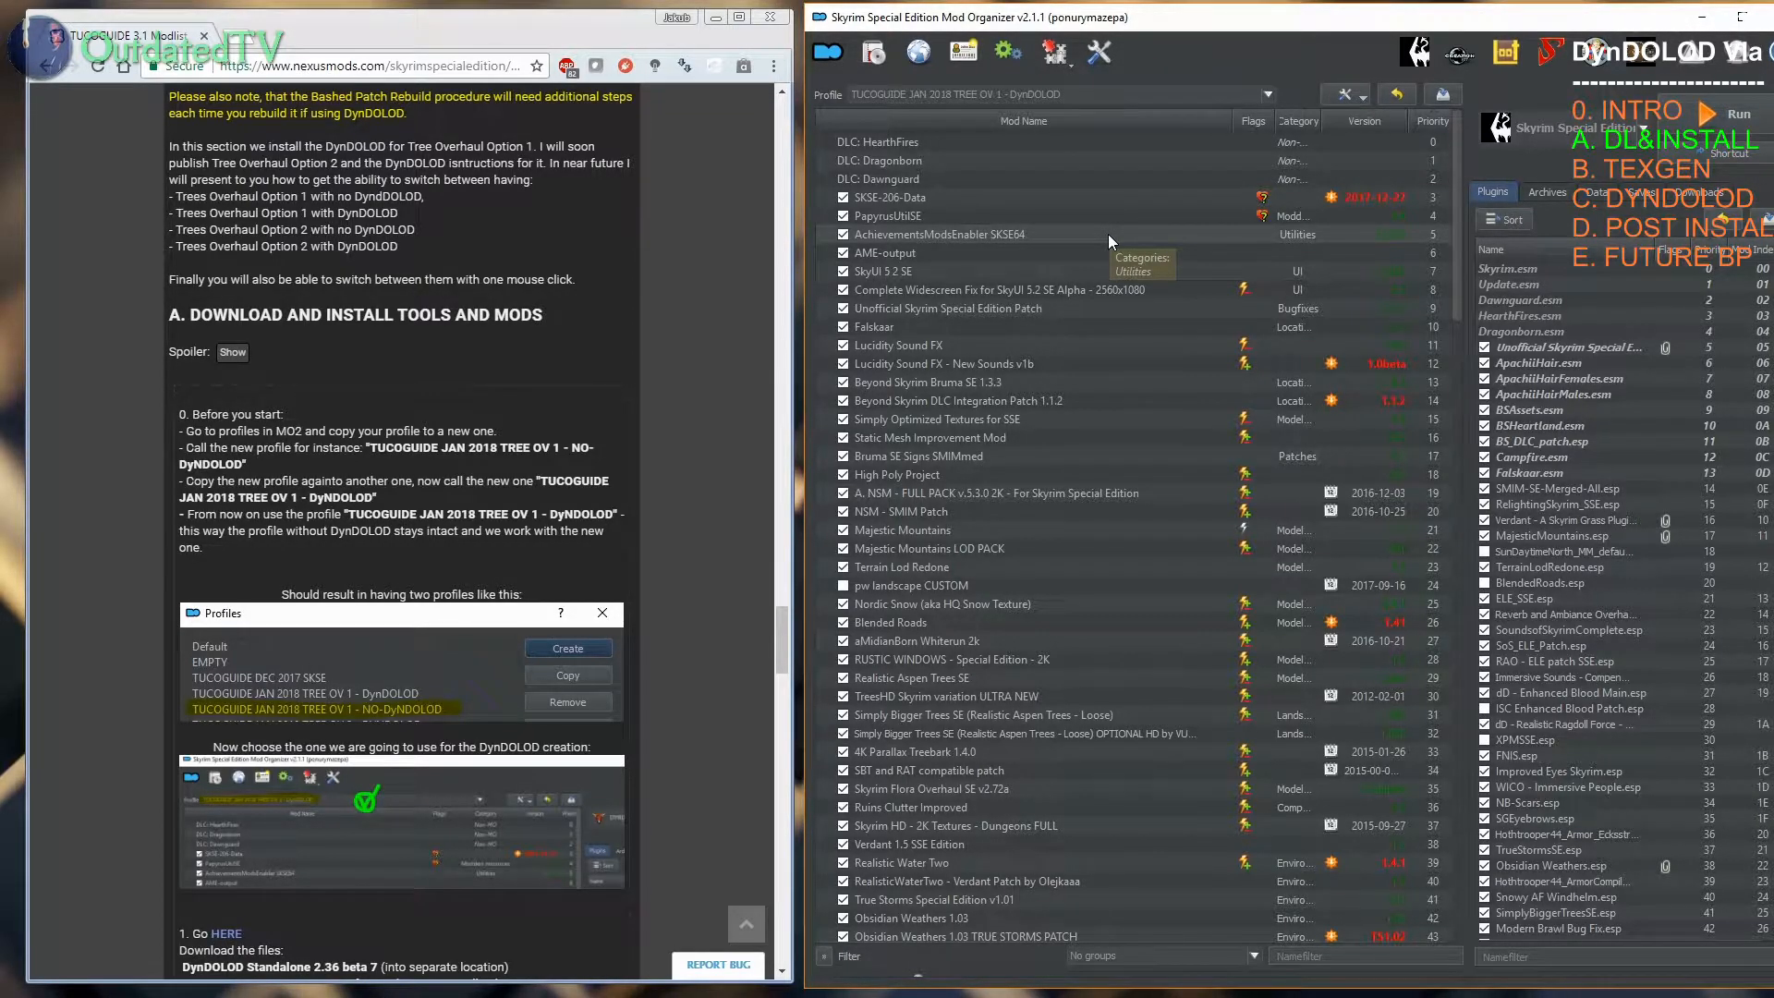
{"action": "scroll", "coordinate": [242, 507], "scroll_direction": "down", "scroll_amount": 1}
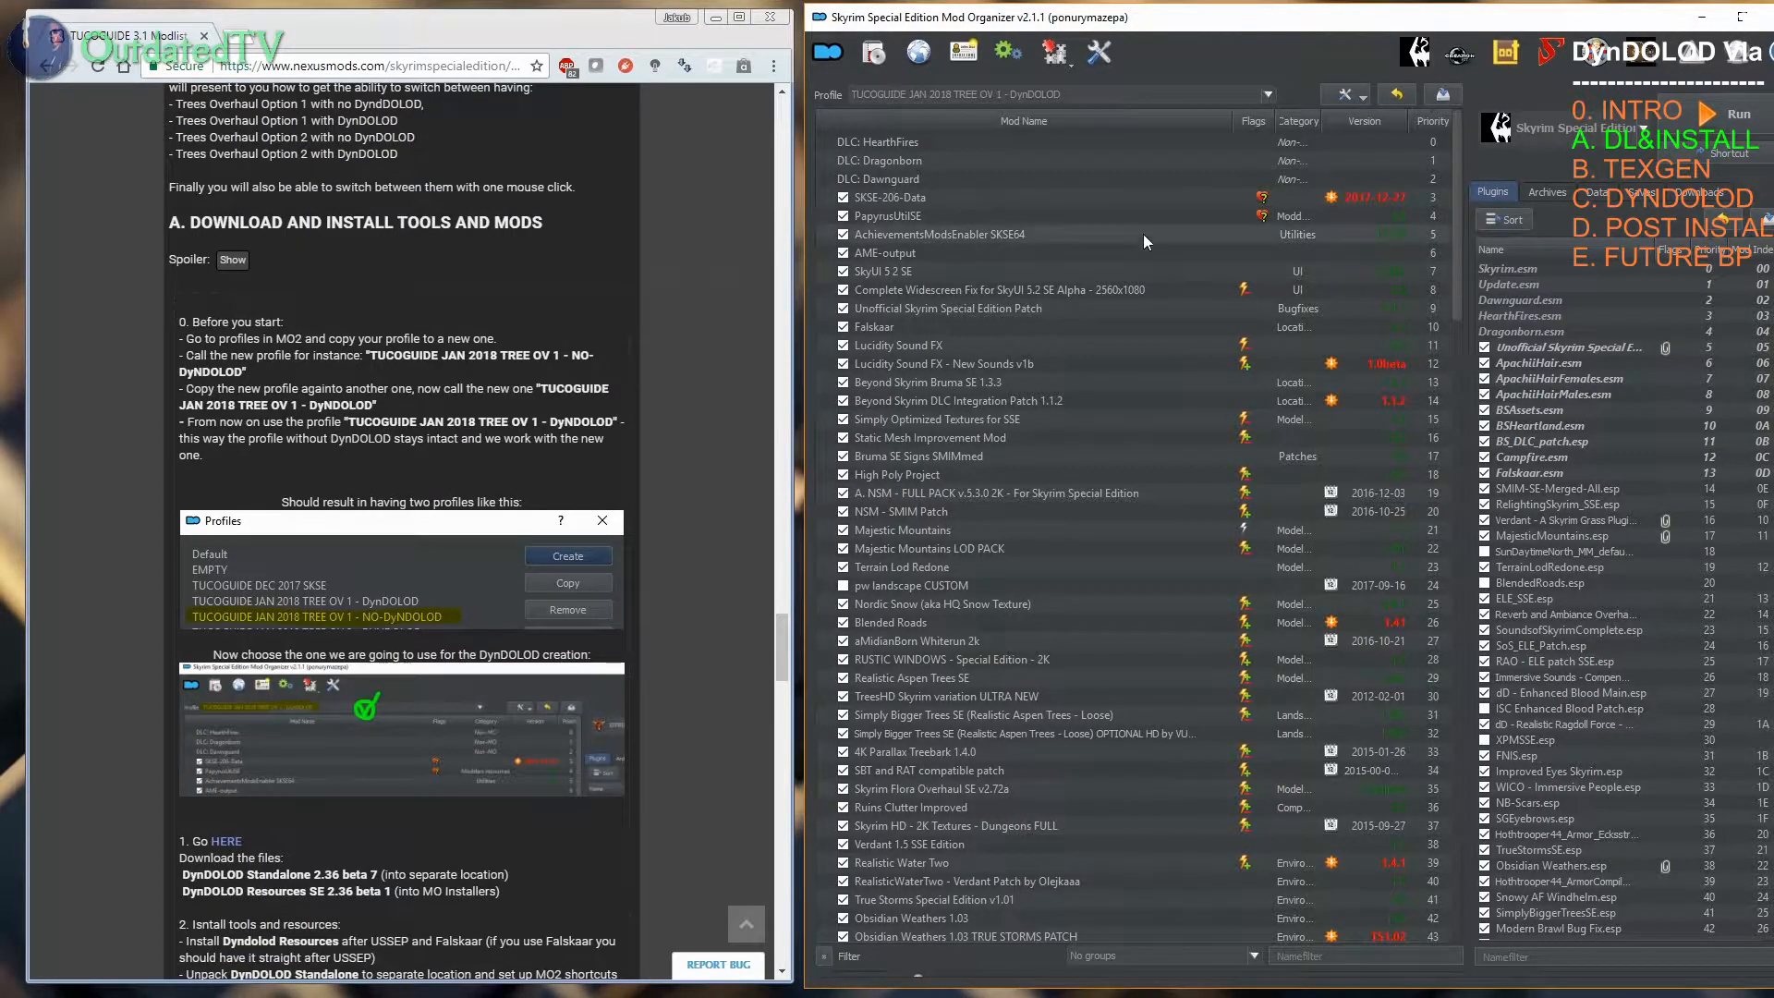
{"action": "left_click", "coordinate": [1267, 97]}
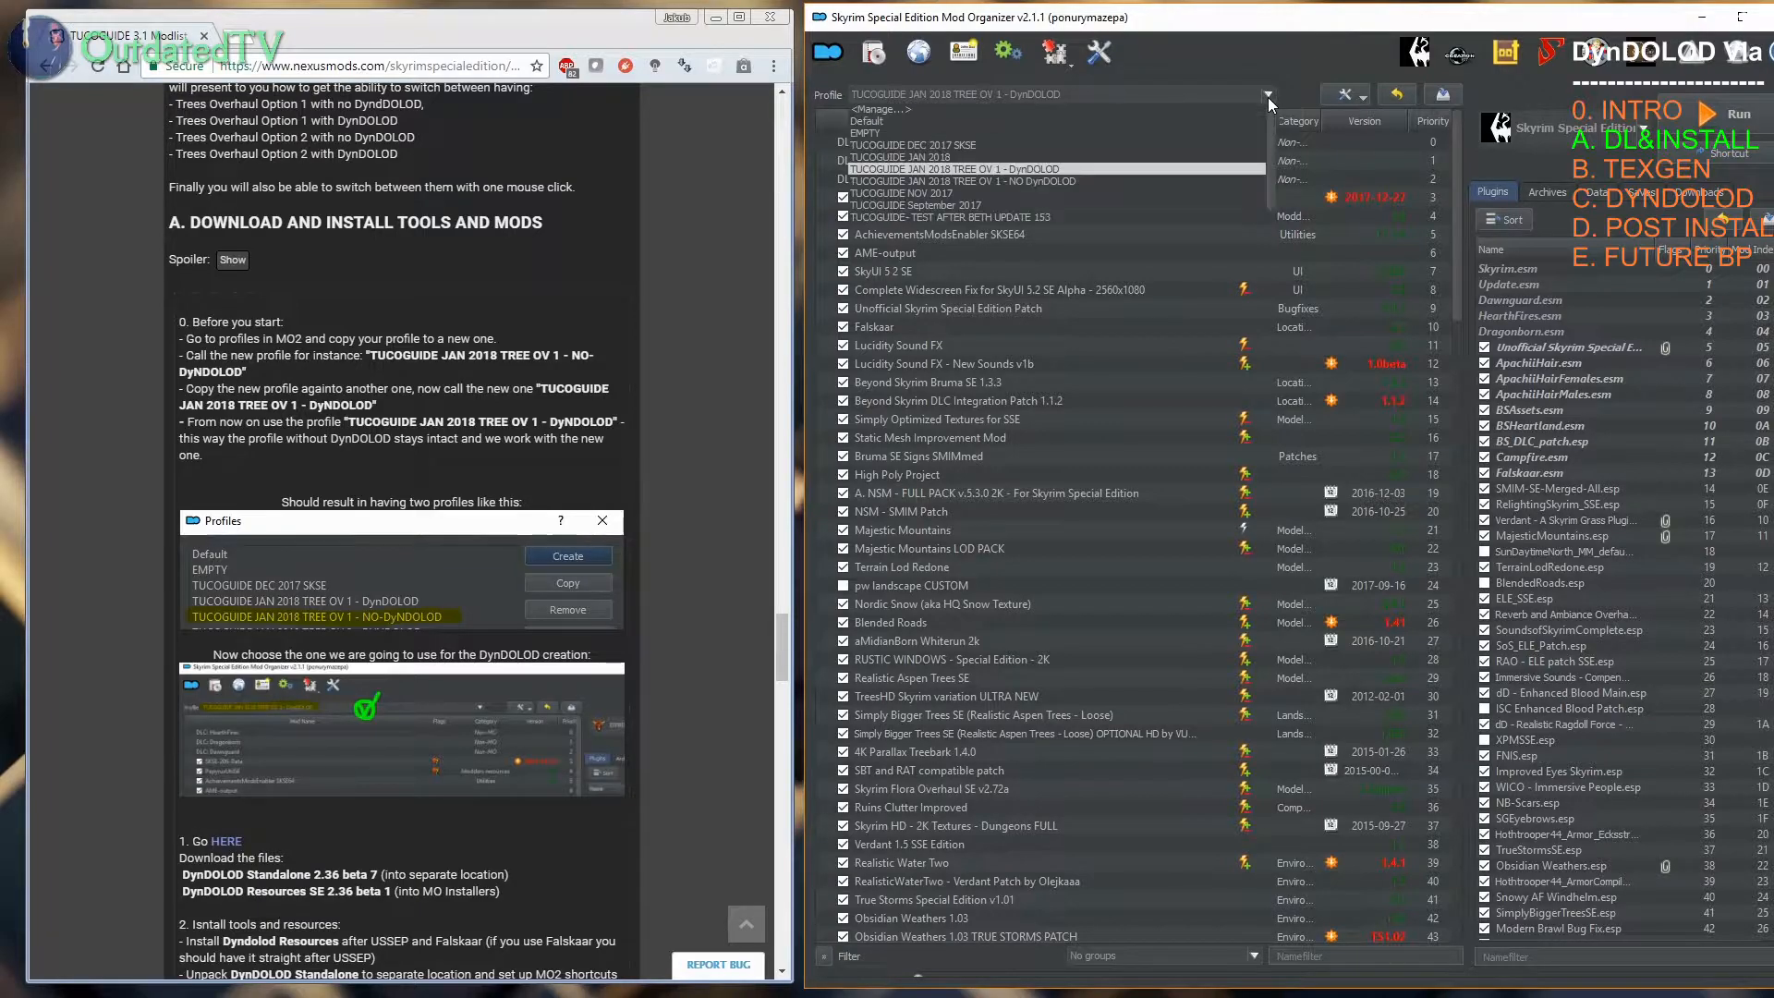
{"action": "left_click", "coordinate": [1065, 170]}
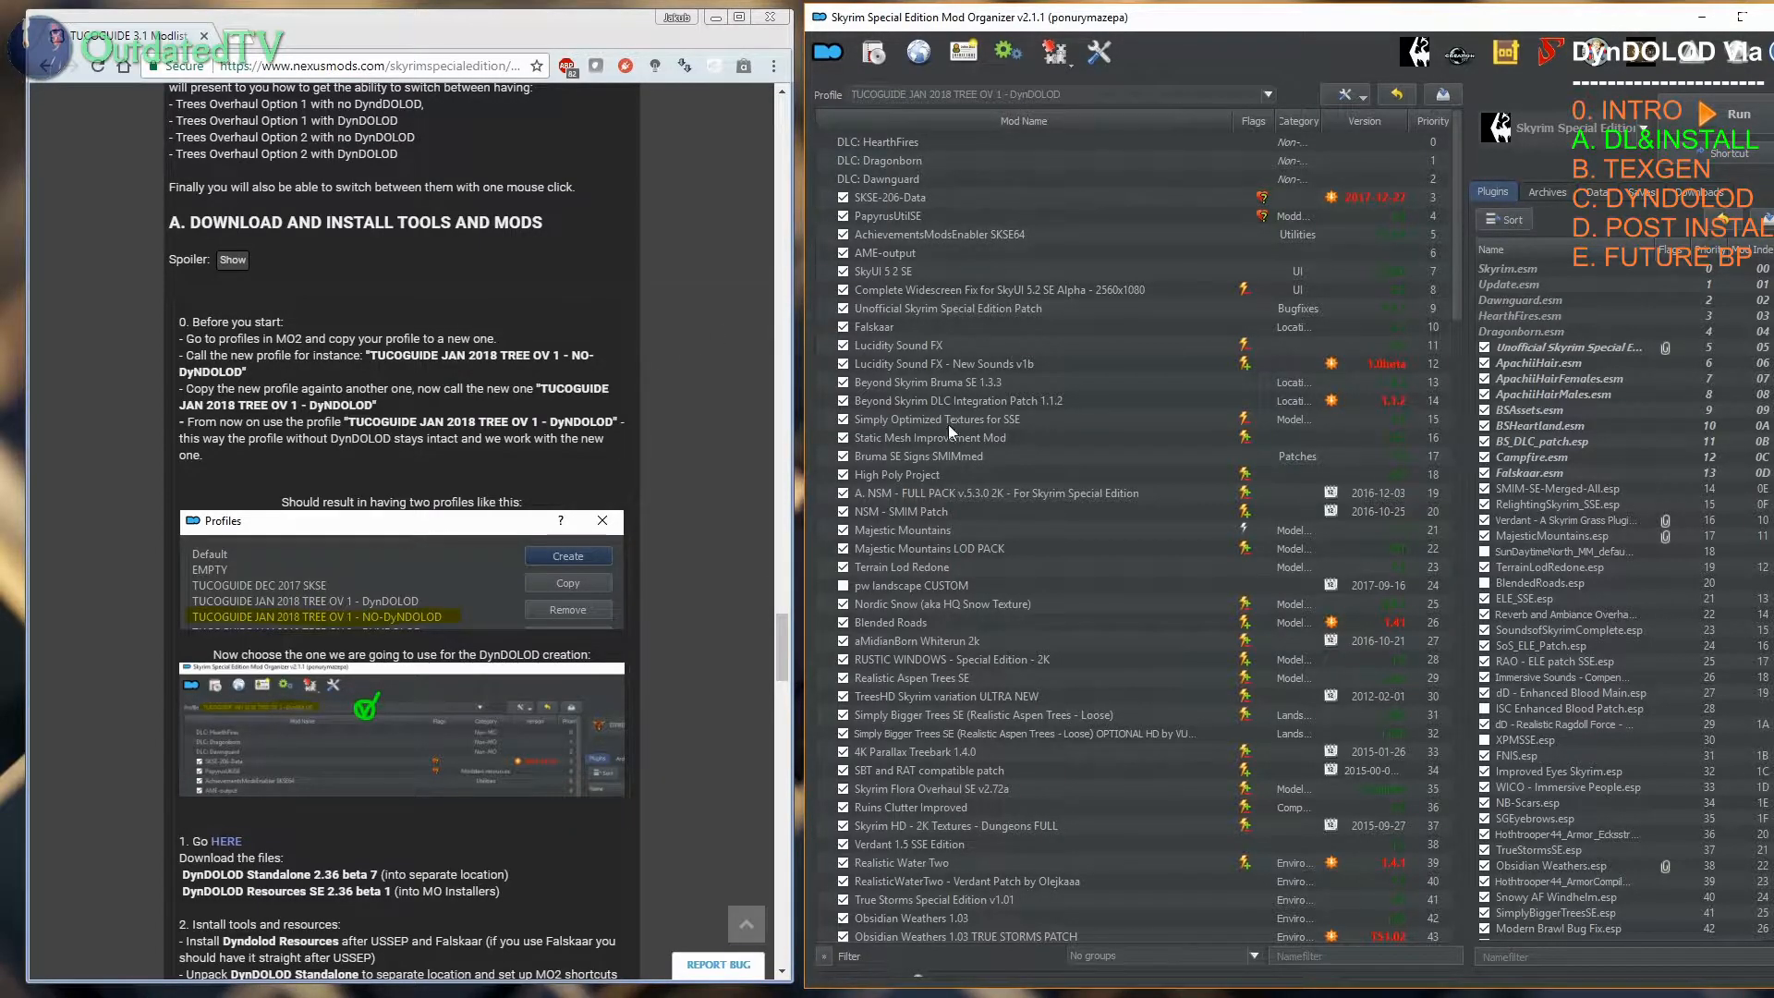
Step: Open the guide's DynDOLOD download link in a new browser tab, and select DynDOLOD-Resources-SE.2.36.7z in File Explorer's M O SkyrimSE folder
{"action": "left_click_drag", "start_coordinate": [787, 630], "coordinate": [787, 664]}
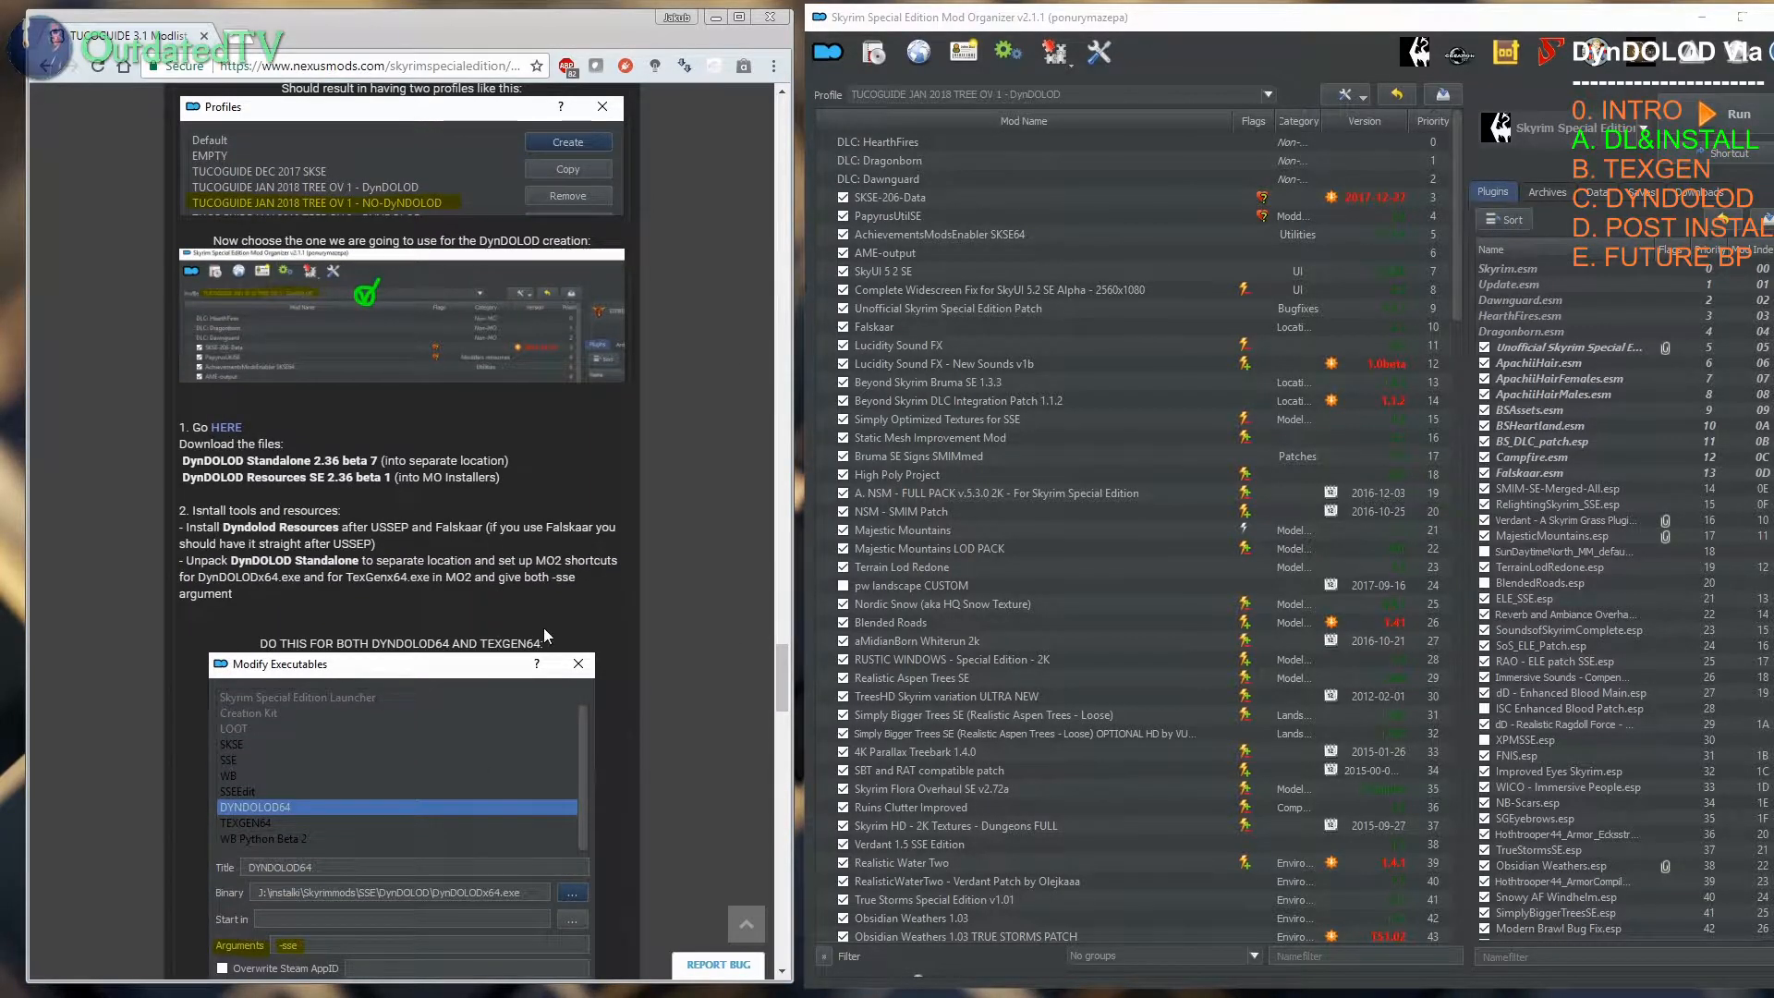
{"action": "middle_click", "coordinate": [227, 428]}
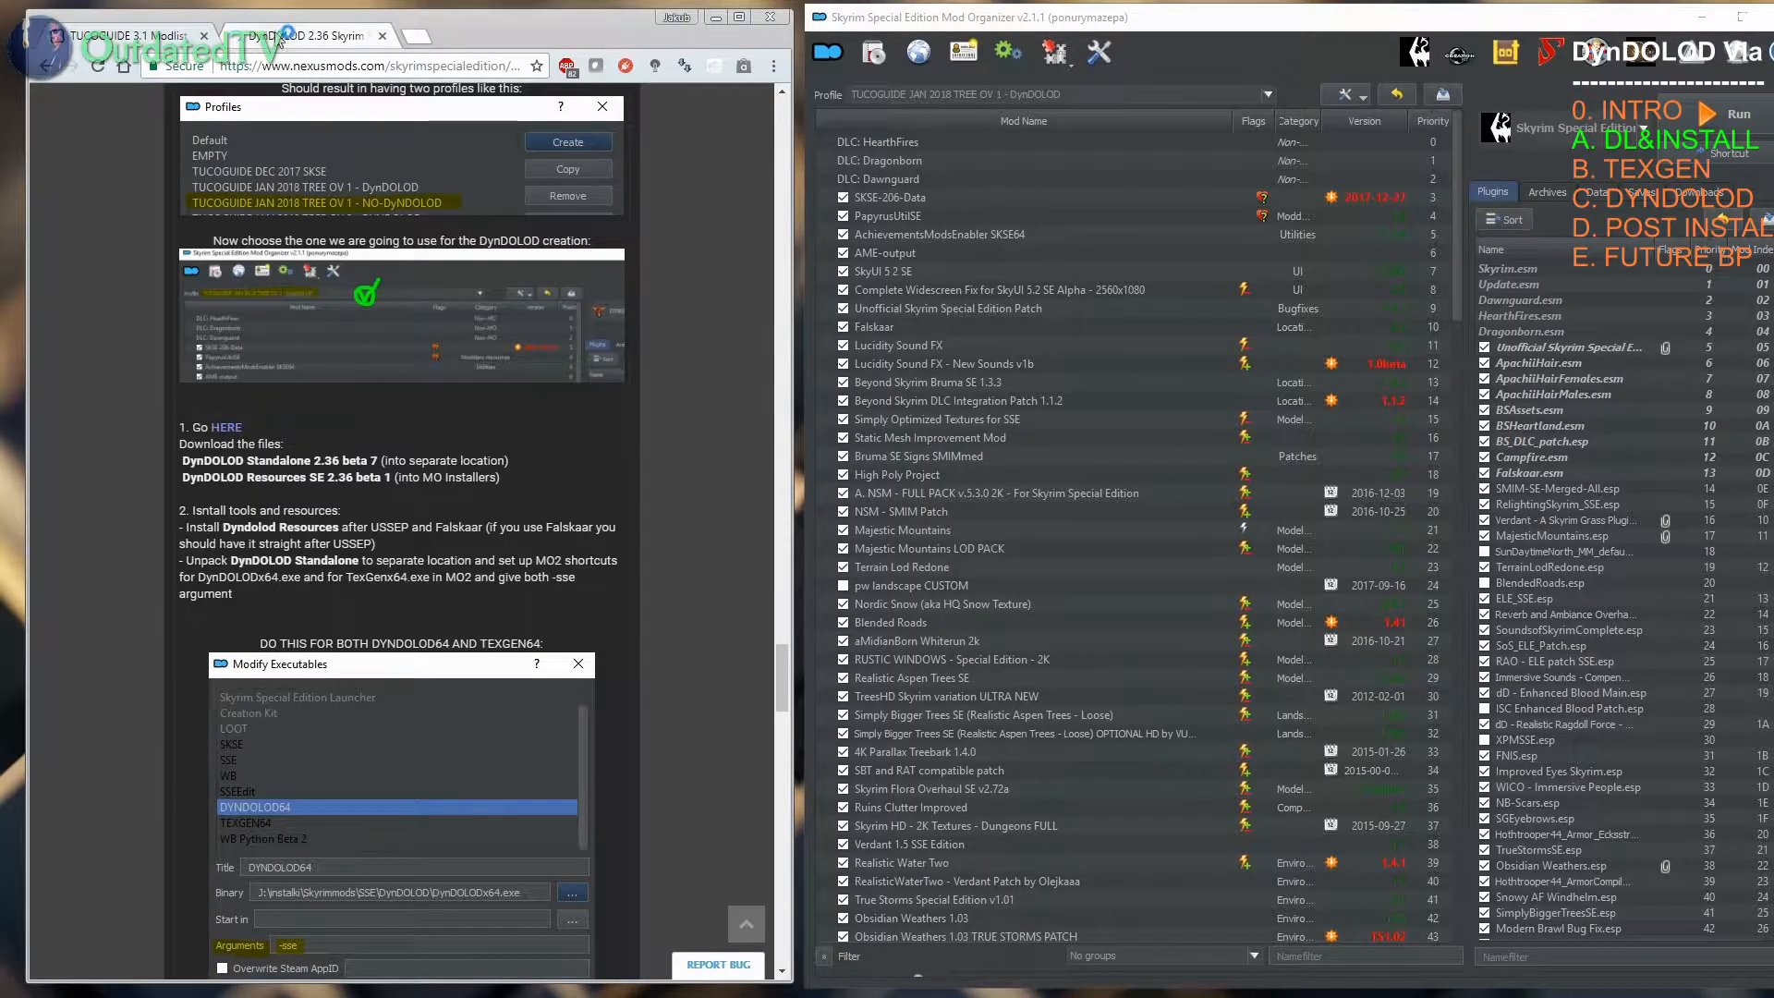
{"action": "left_click", "coordinate": [277, 37]}
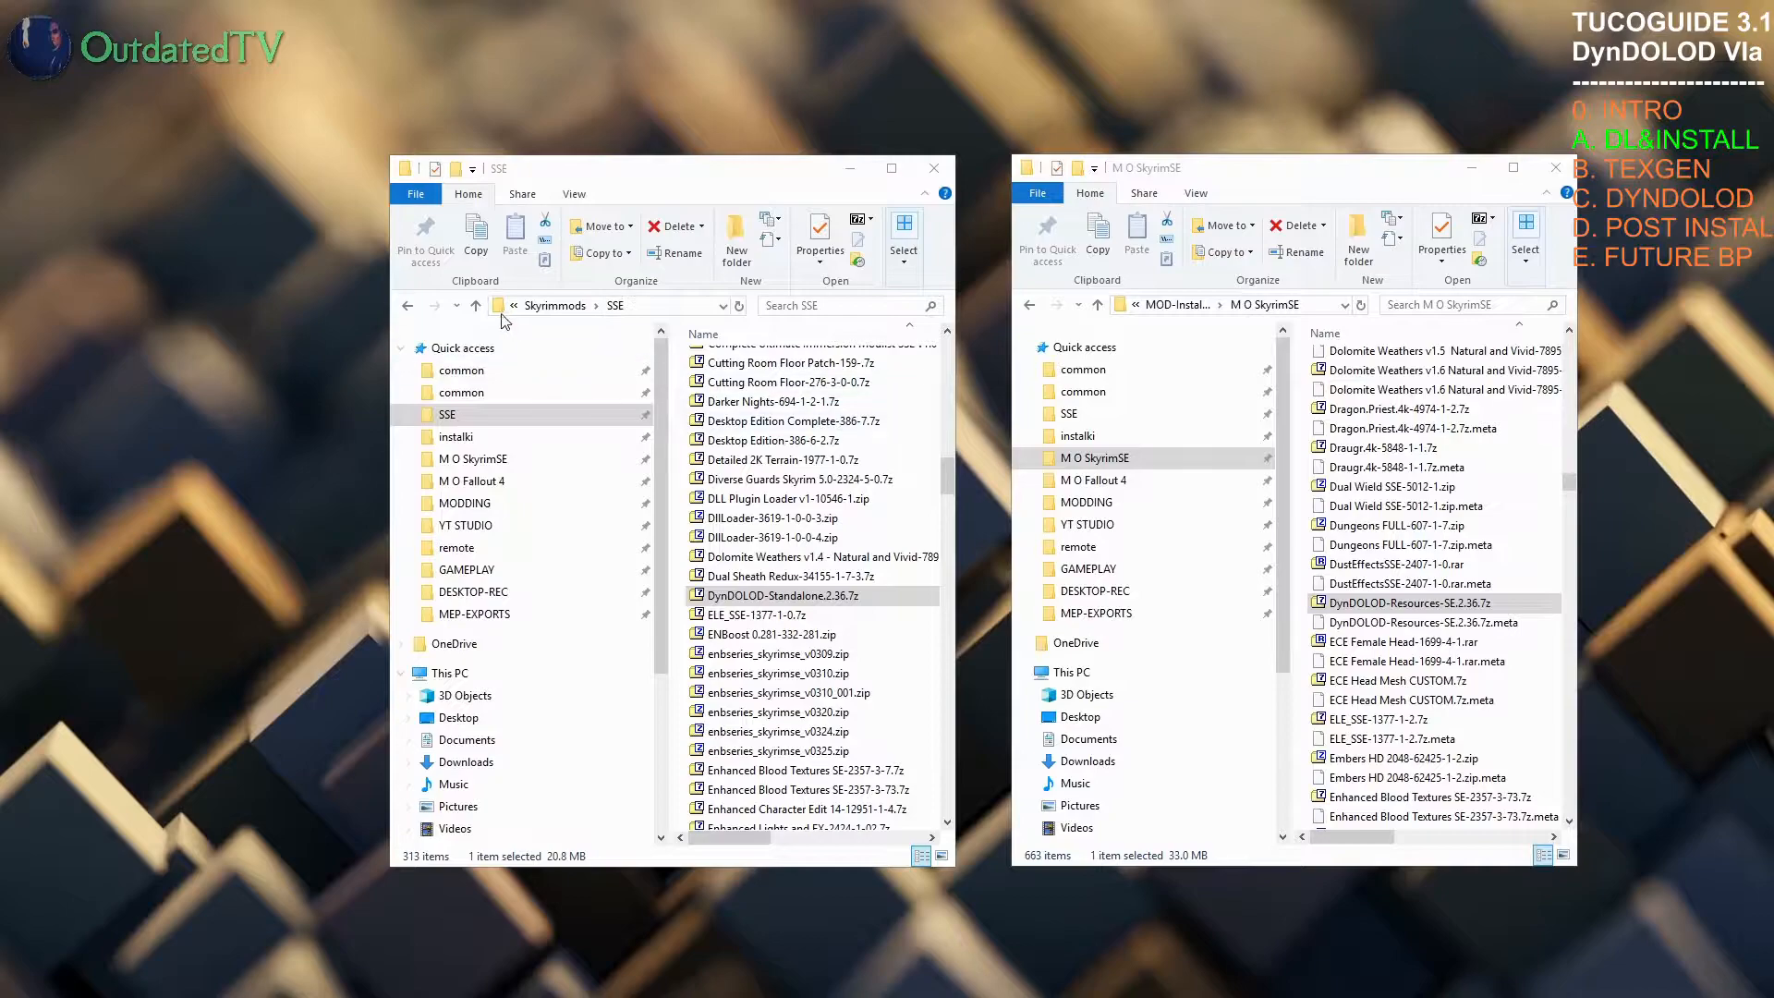
{"action": "left_click_drag", "start_coordinate": [944, 490], "coordinate": [976, 517]}
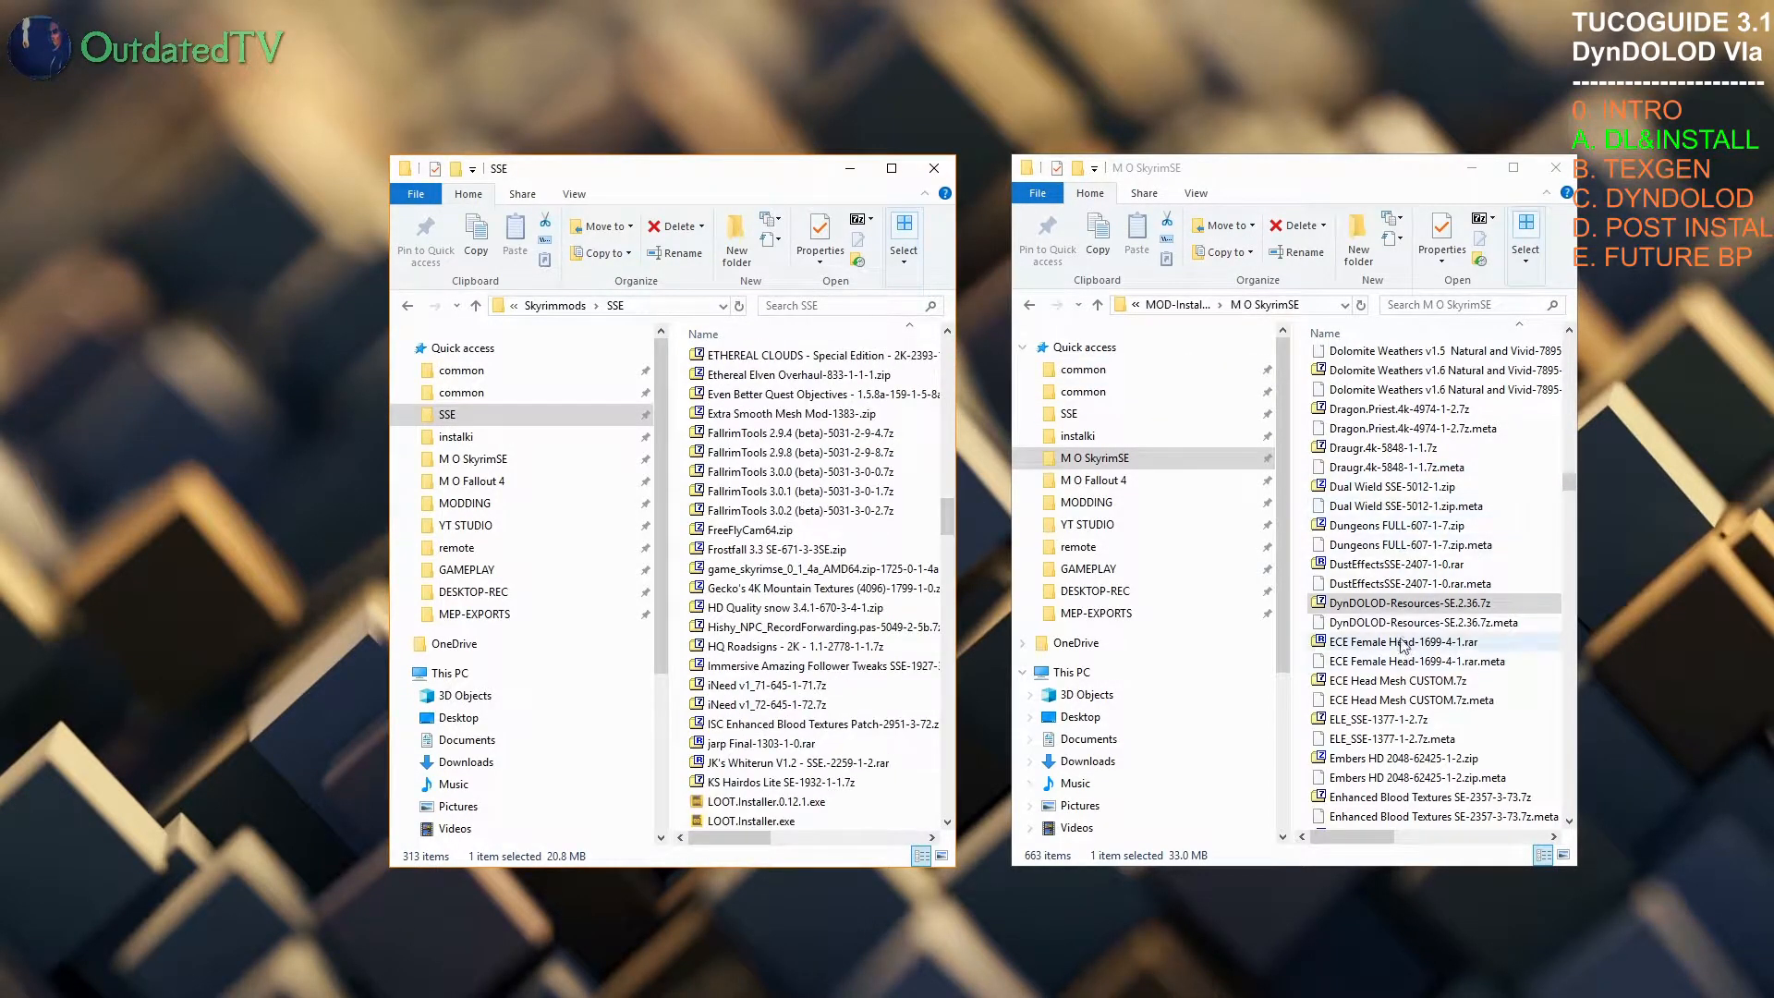
{"action": "left_click", "coordinate": [1458, 606]}
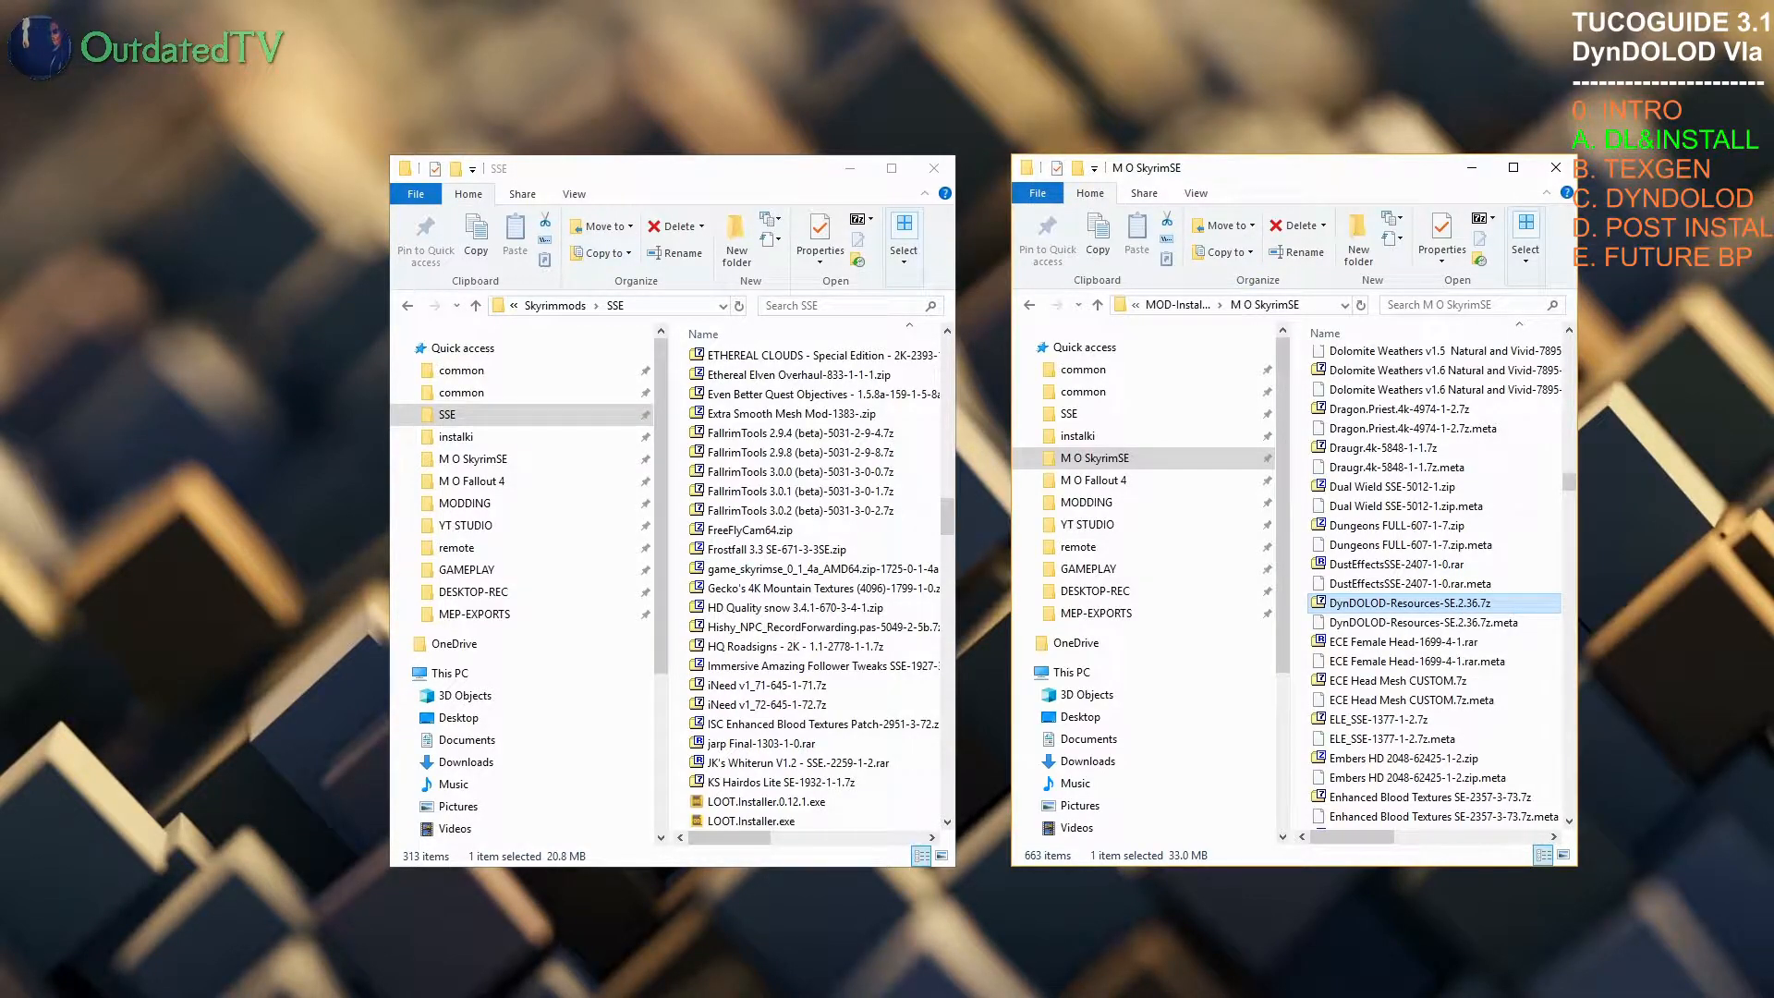
Step: Switch to Mod Organizer and filter its list of downloaded archives by "dyndo"
{"action": "key", "text": "alt+Tab"}
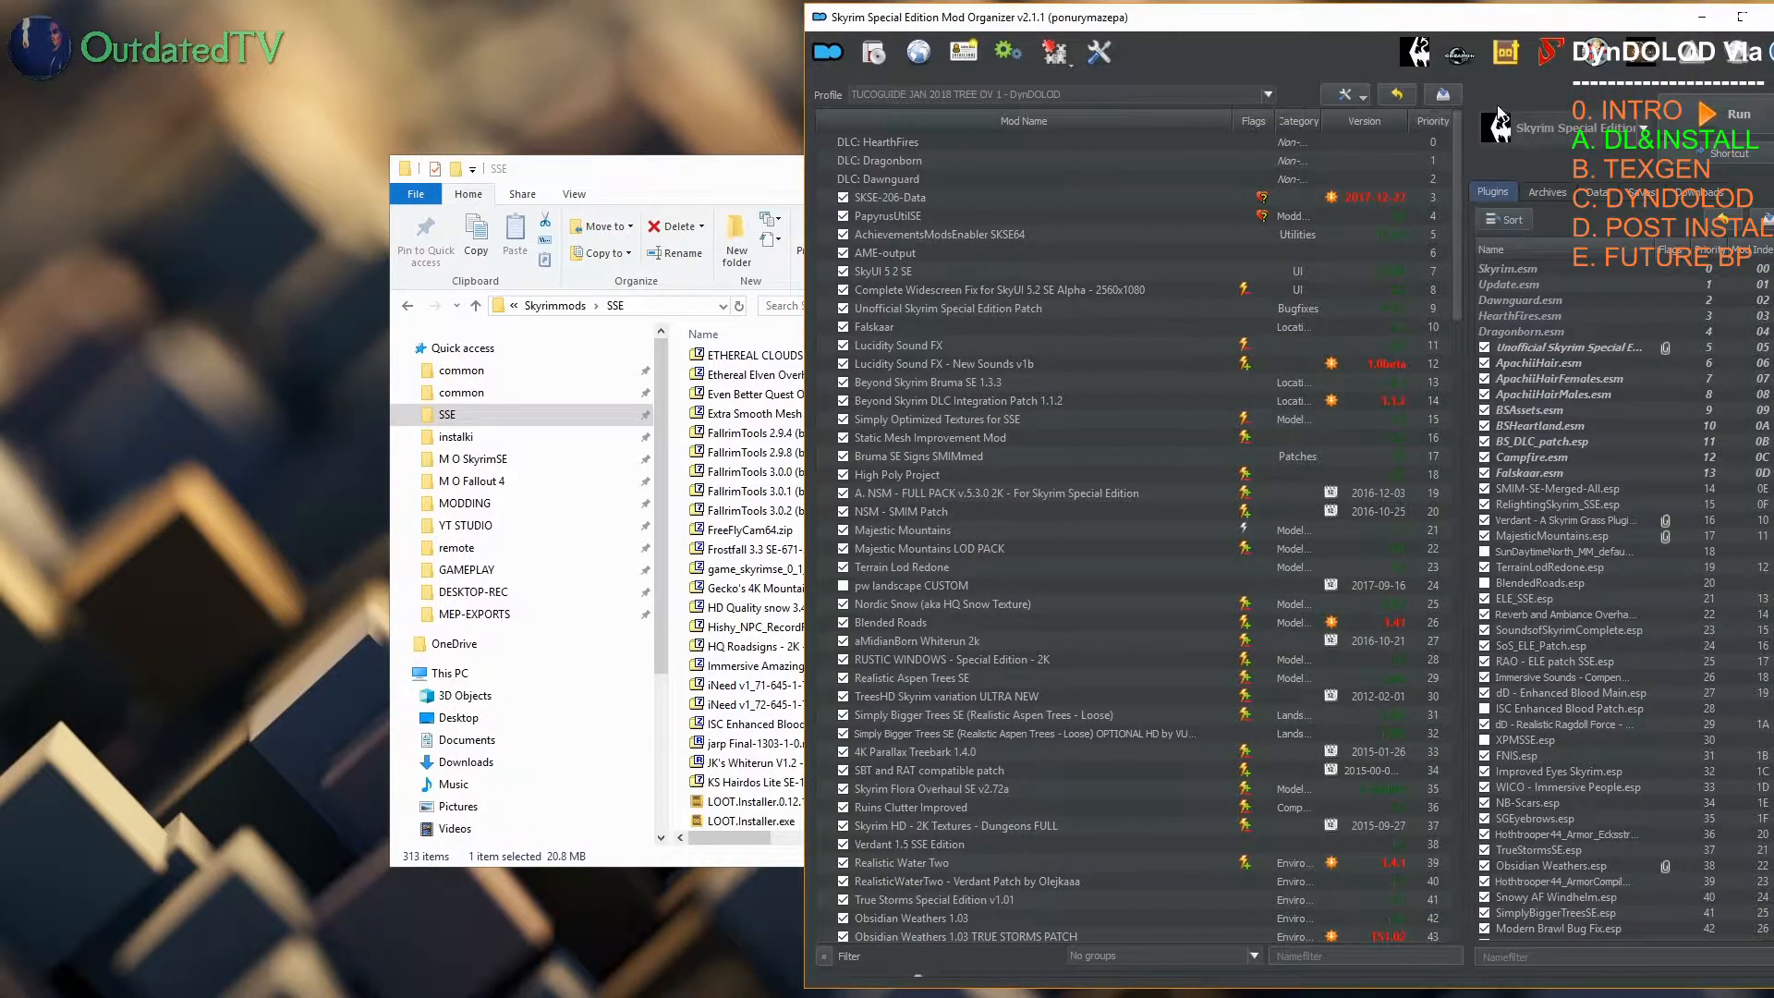
{"action": "left_click_drag", "start_coordinate": [1578, 26], "coordinate": [1324, 27]}
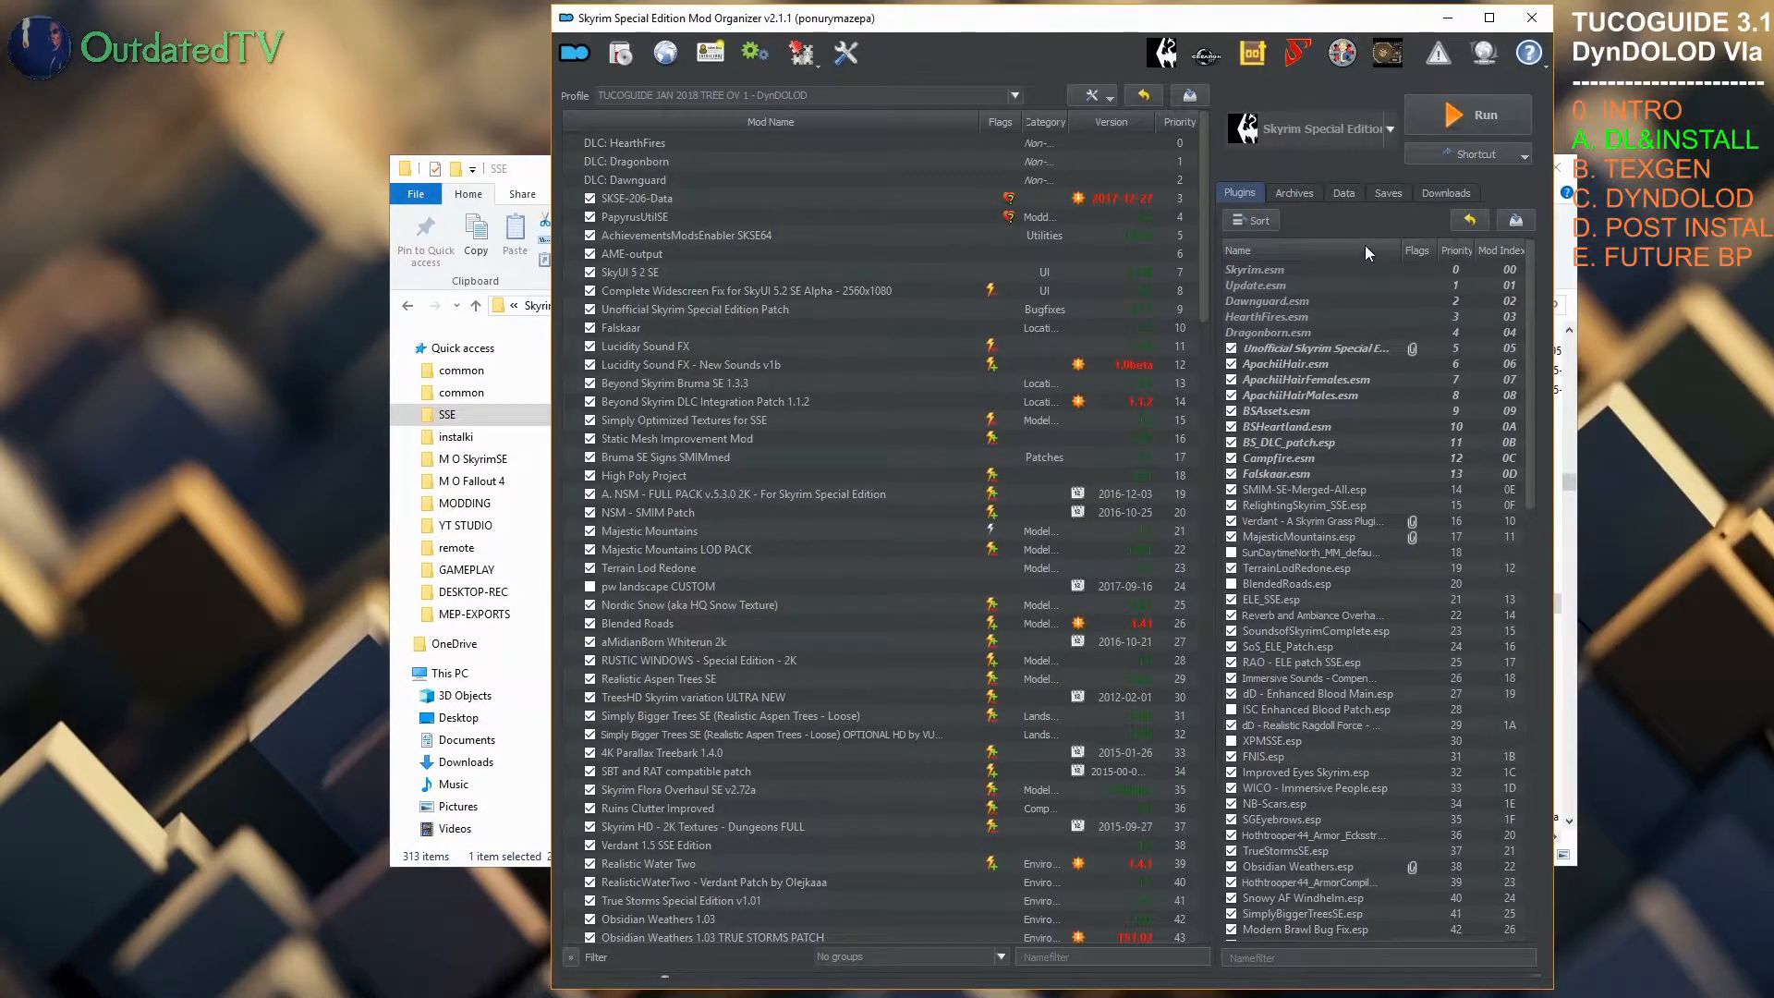
{"action": "left_click", "coordinate": [1444, 196]}
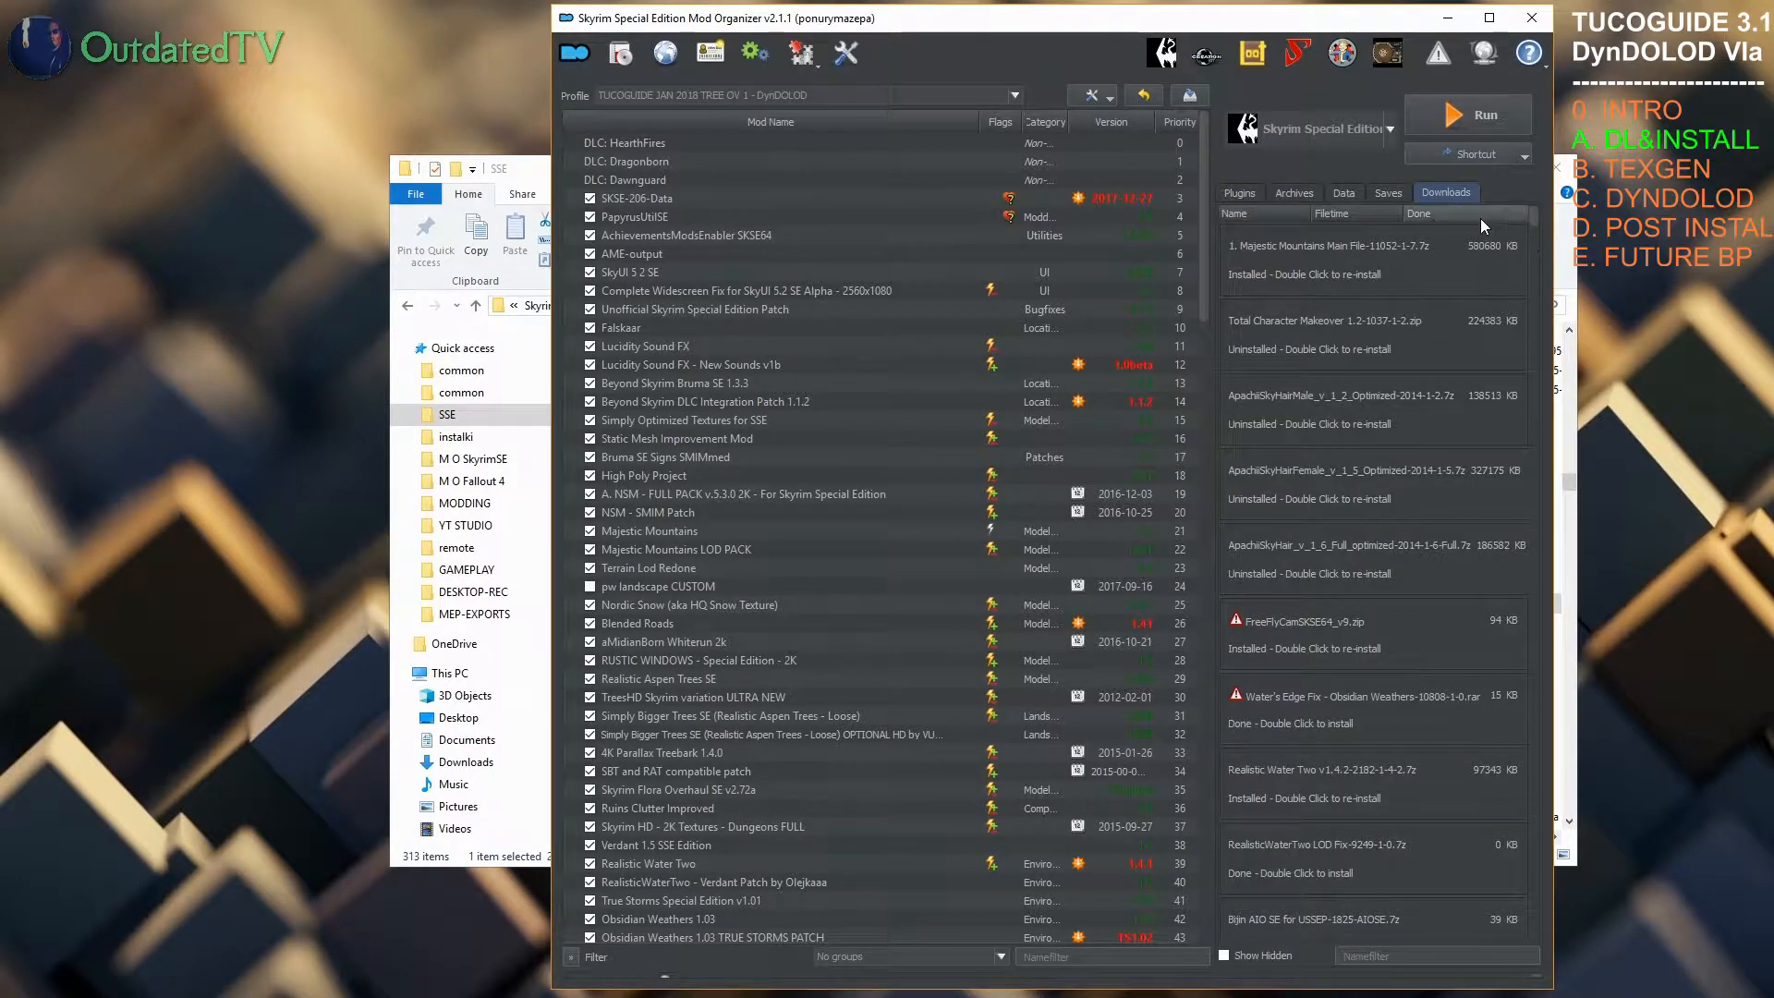
{"action": "type", "text": "dyndolod"}
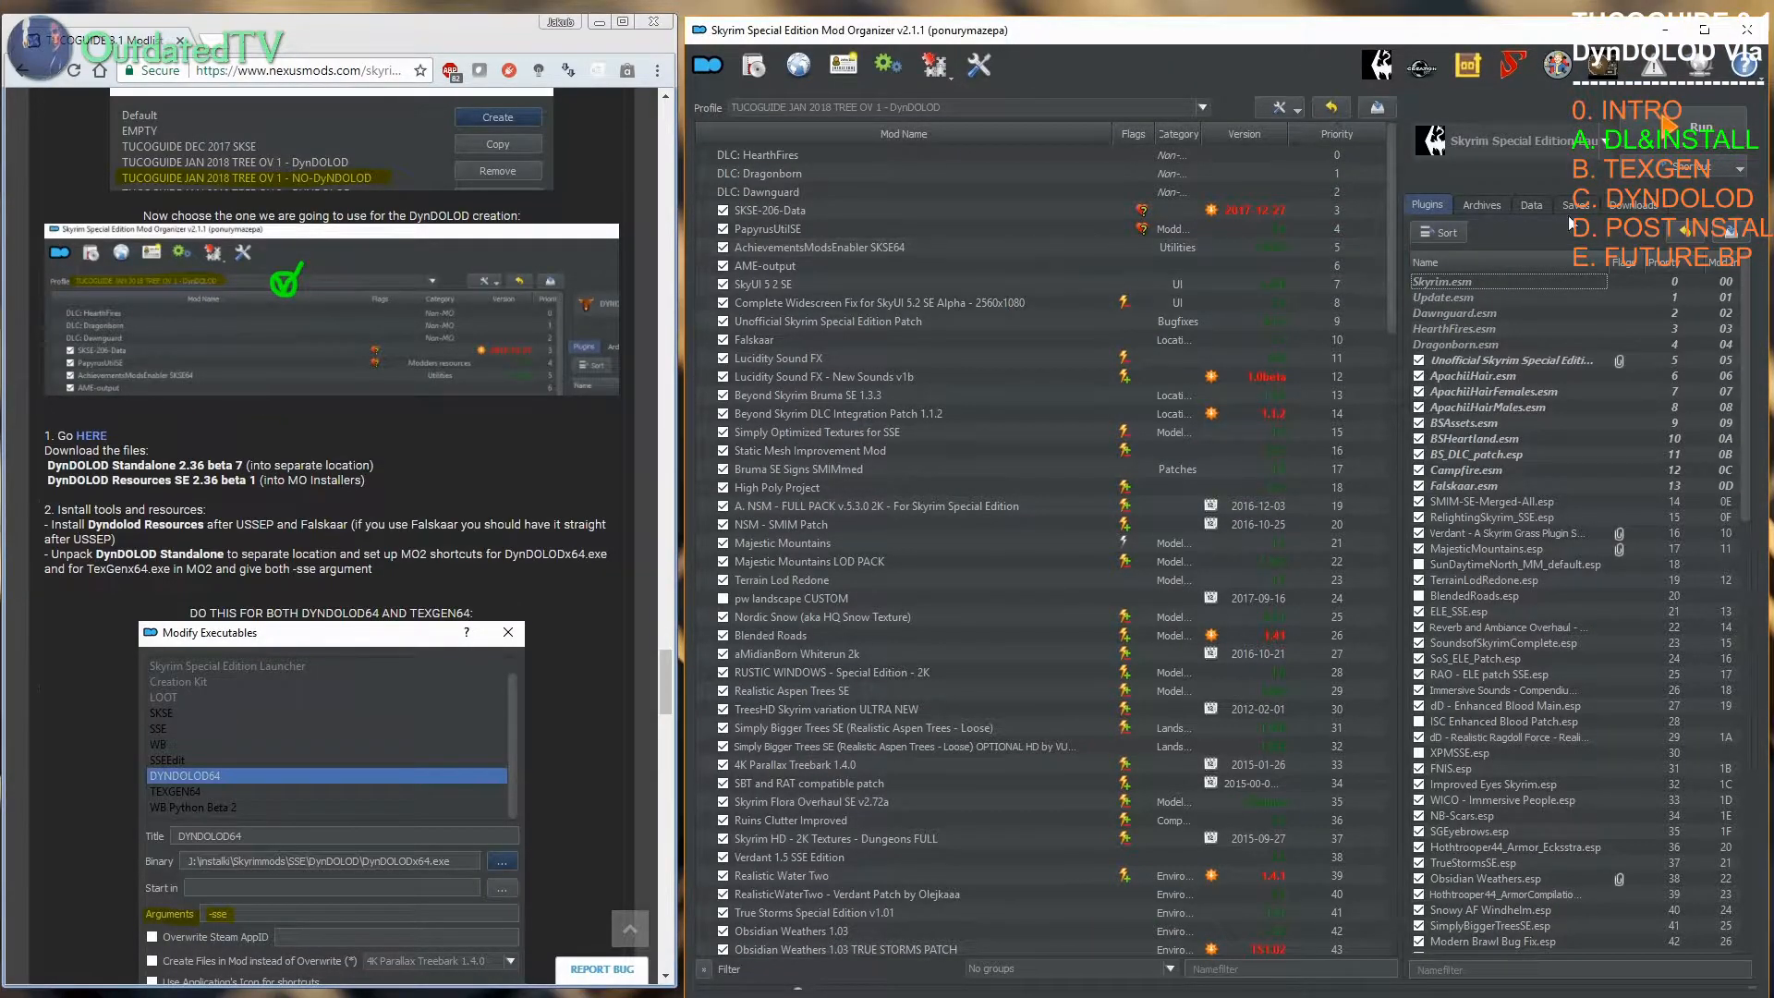
{"action": "left_click", "coordinate": [1637, 205]}
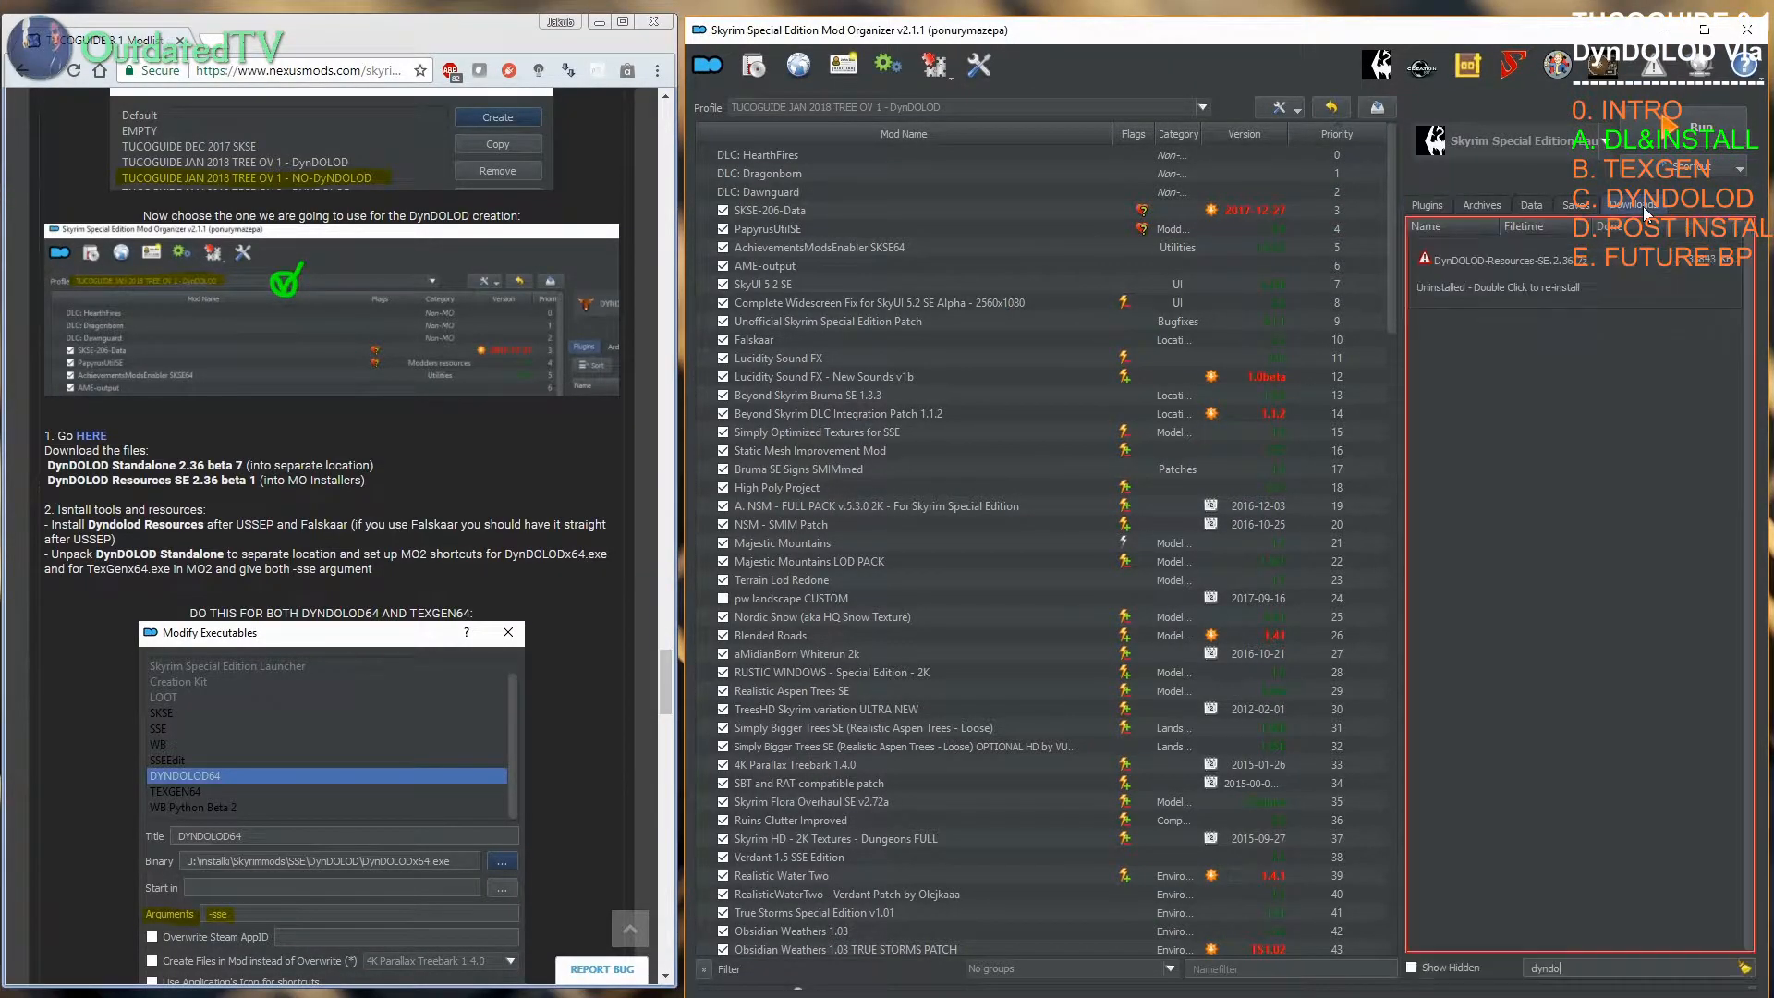
Step: Install DynDOLOD Resources SE with Core Files, Whiterun Exterior, Solitude Exterior, High Hrothgar Window Glow and DLC2 Vvardenfell 3D Plume
{"action": "double_click", "coordinate": [1549, 270]}
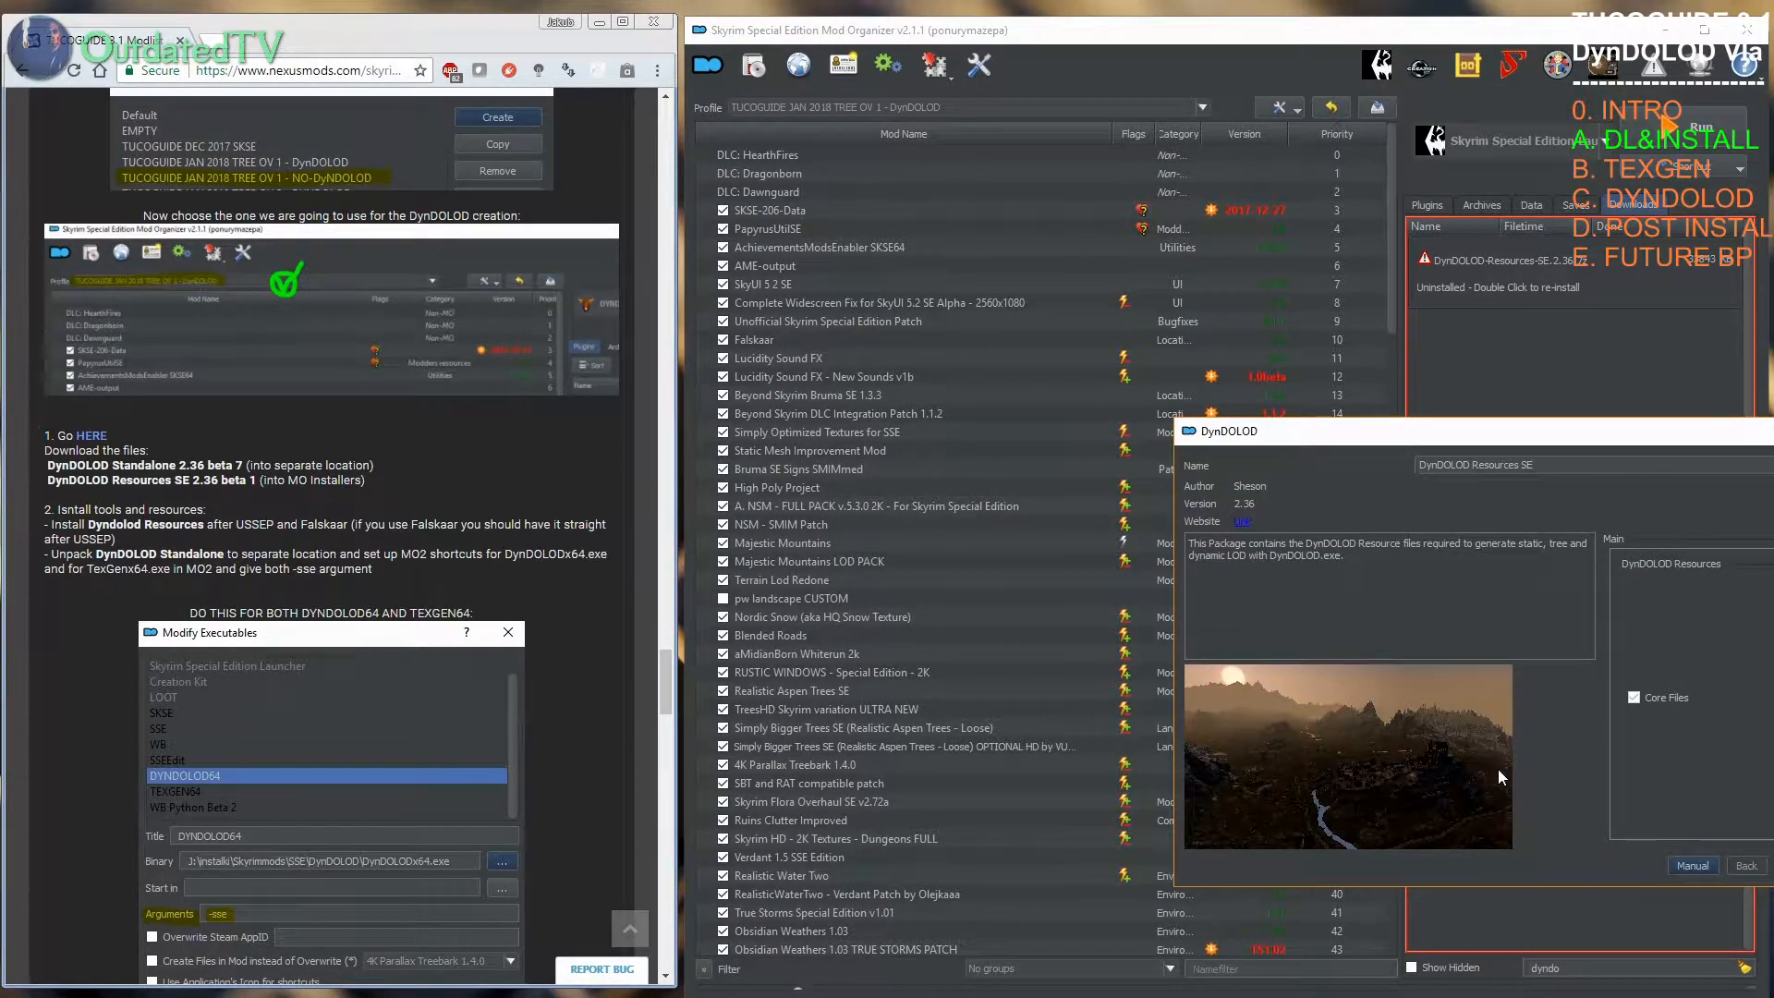
{"action": "left_click", "coordinate": [1773, 865]}
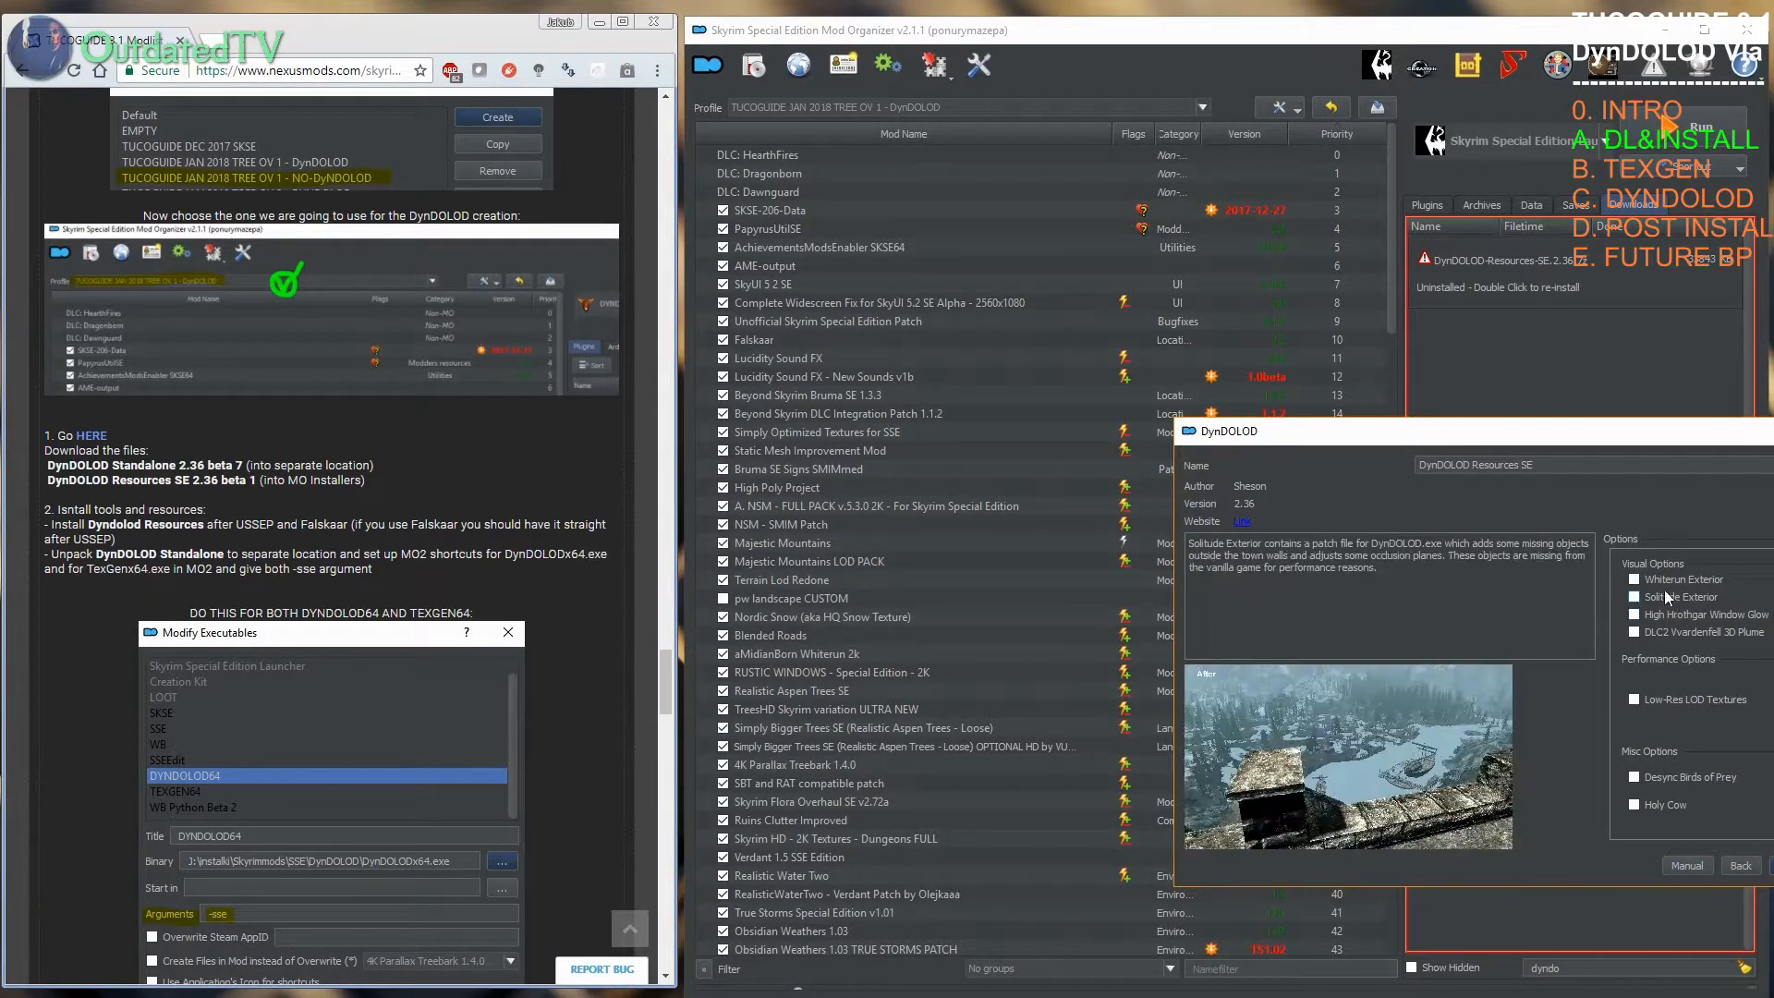
{"action": "left_click", "coordinate": [1633, 580]}
{"action": "left_click", "coordinate": [1633, 598]}
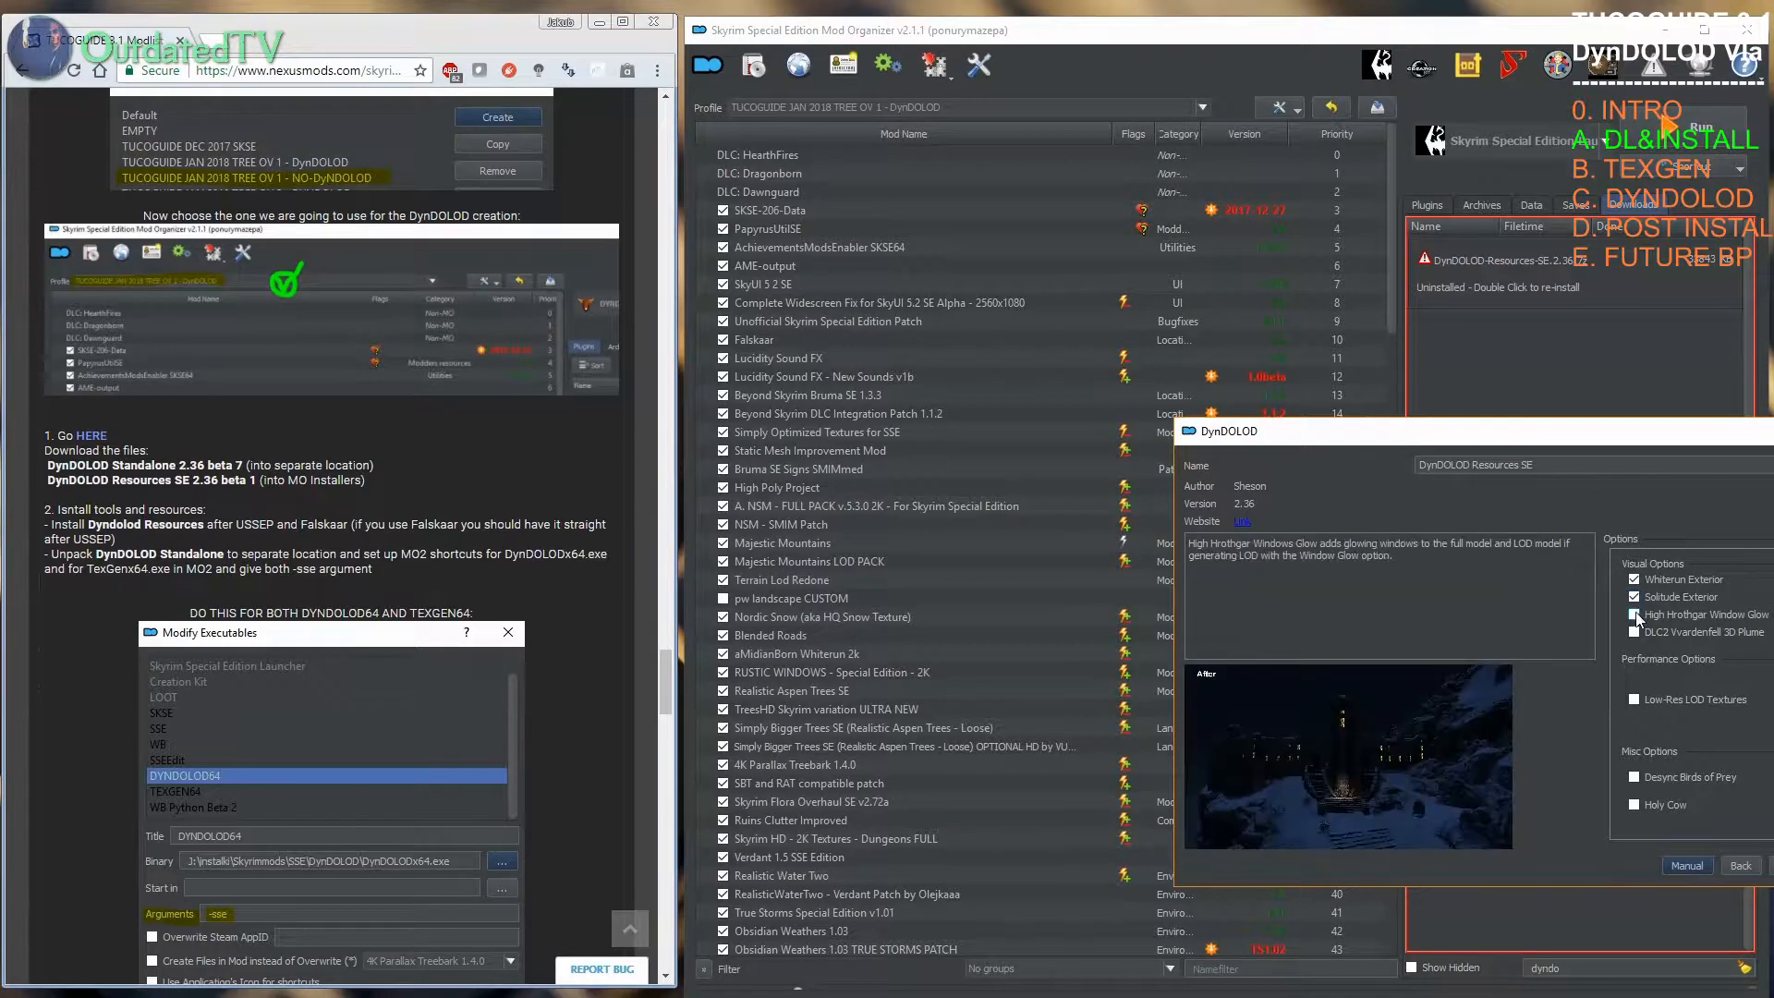
{"action": "left_click", "coordinate": [1634, 615]}
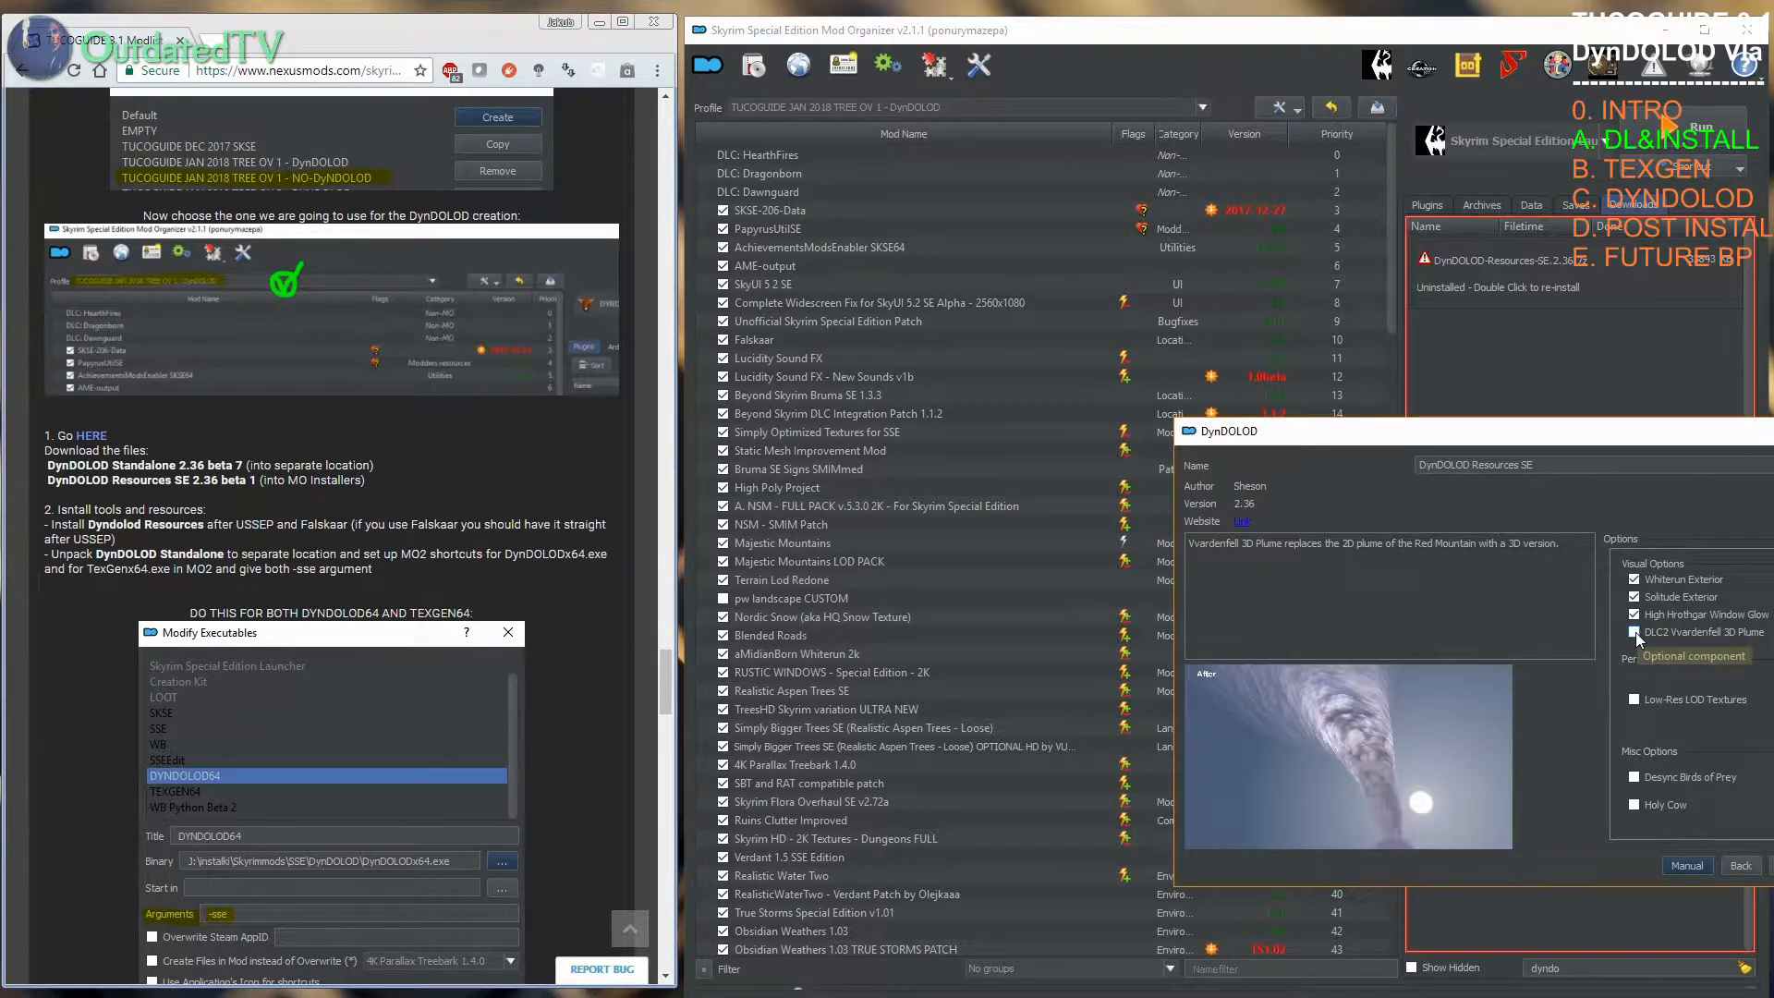
{"action": "left_click", "coordinate": [1634, 632]}
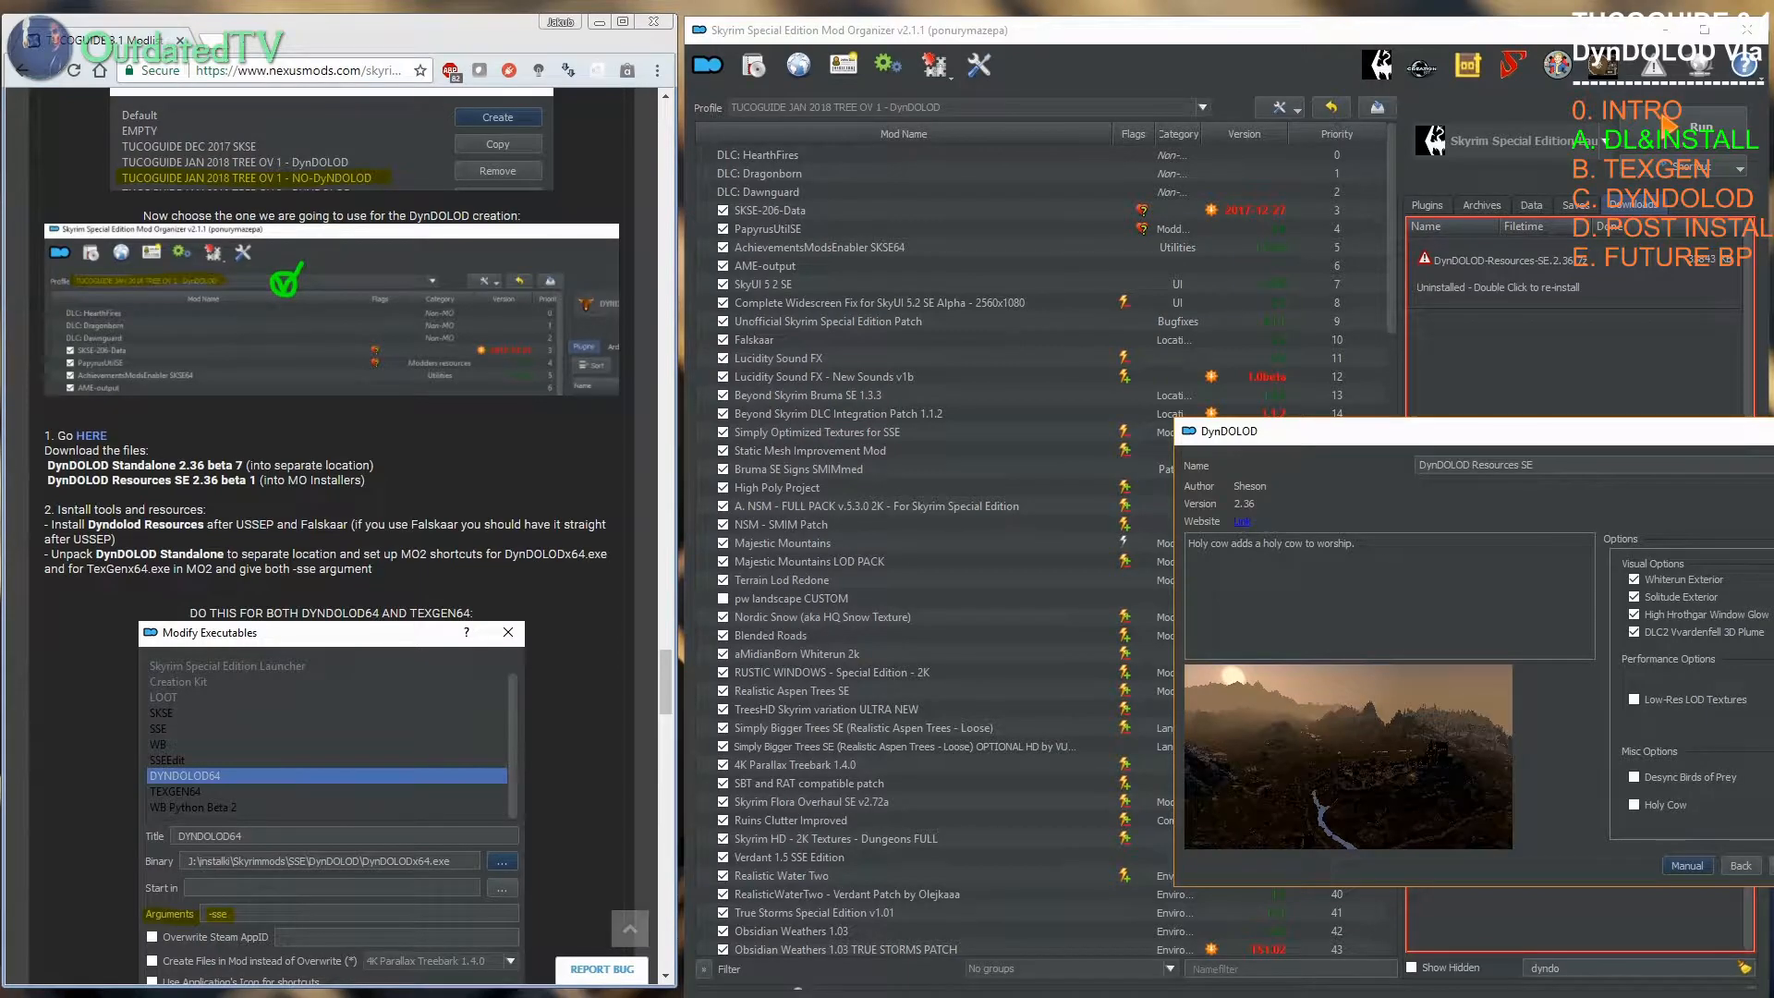
{"action": "left_click", "coordinate": [1770, 865]}
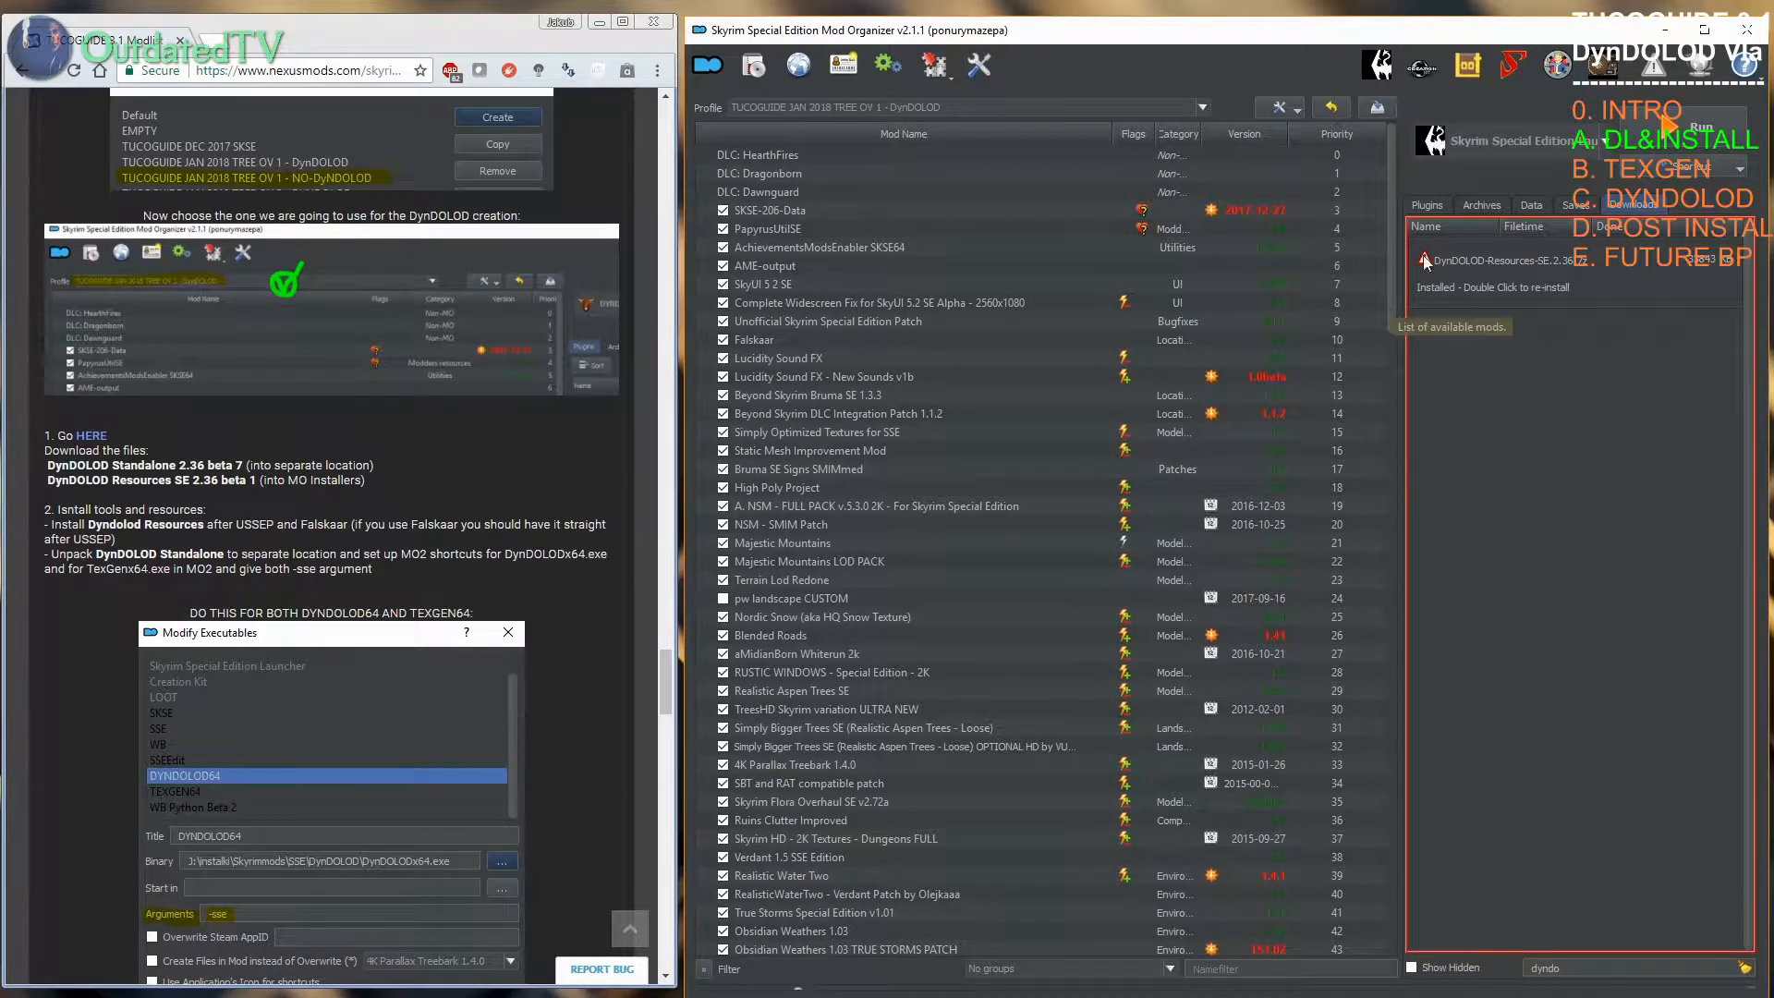
Step: Move DynDOLOD Resources SE directly after Falskaar in the mod order, enable it, and look through the plugin list
{"action": "left_click_drag", "start_coordinate": [1387, 284], "coordinate": [1402, 938]}
{"action": "left_click_drag", "start_coordinate": [783, 915], "coordinate": [818, 342]}
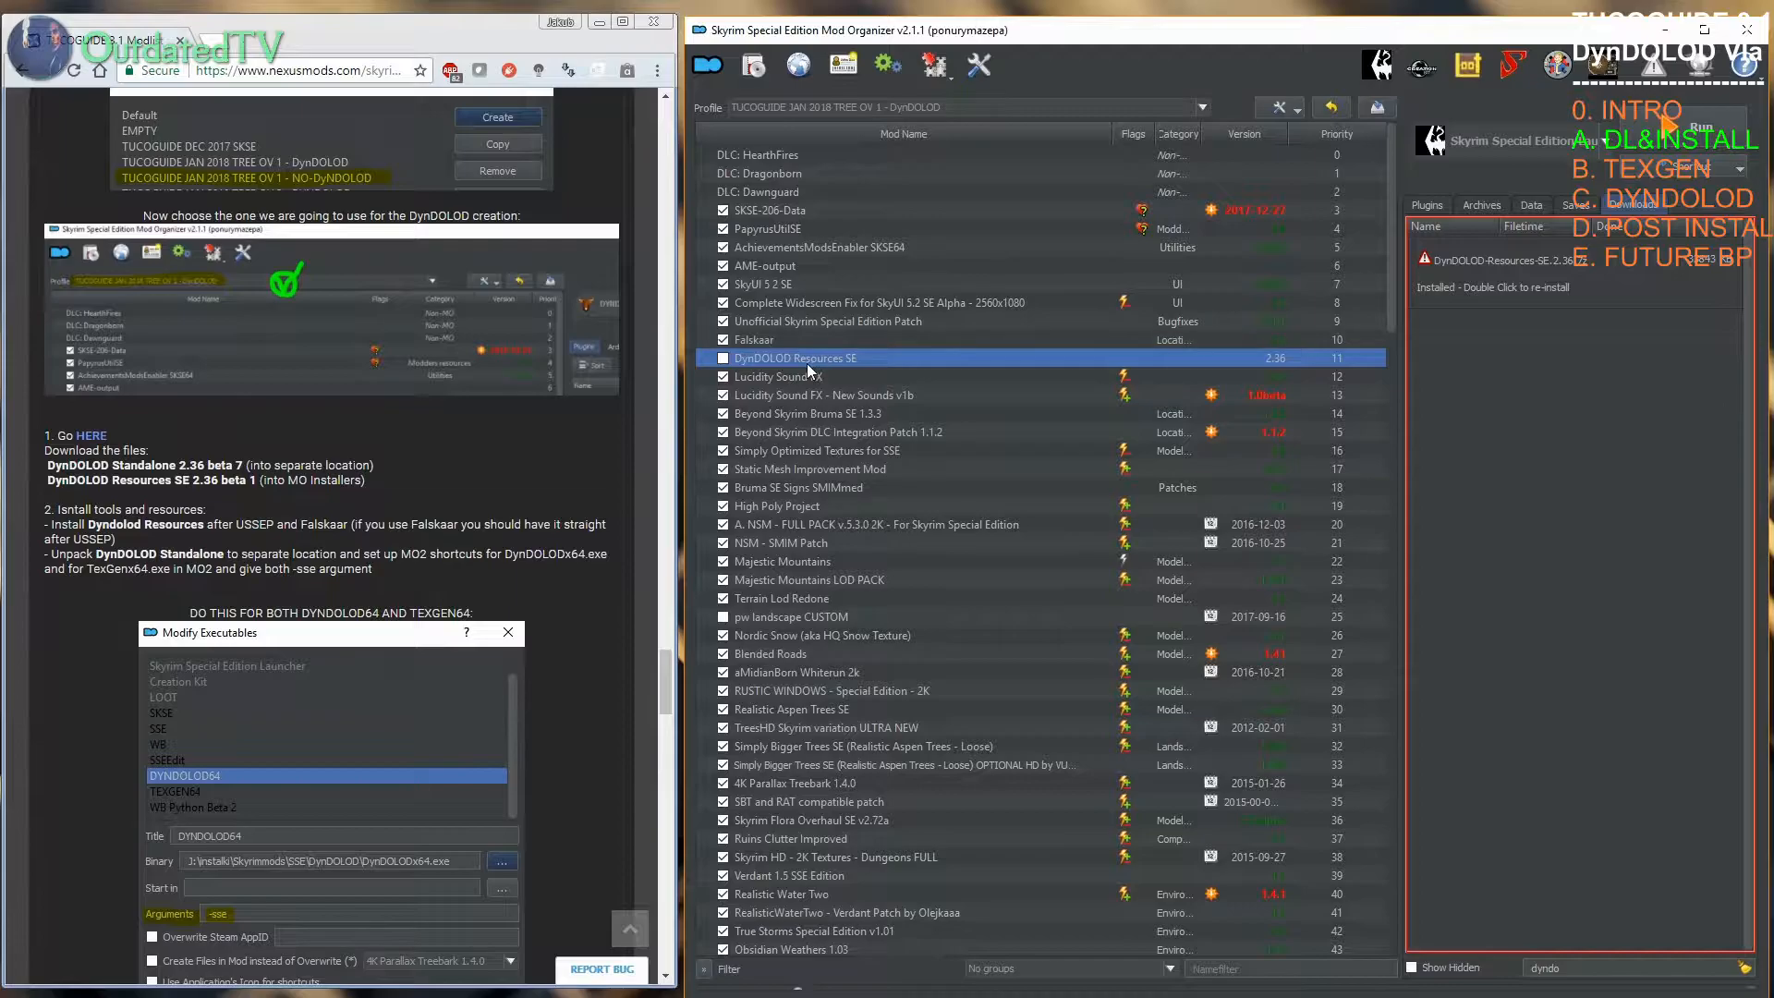
{"action": "left_click", "coordinate": [722, 359]}
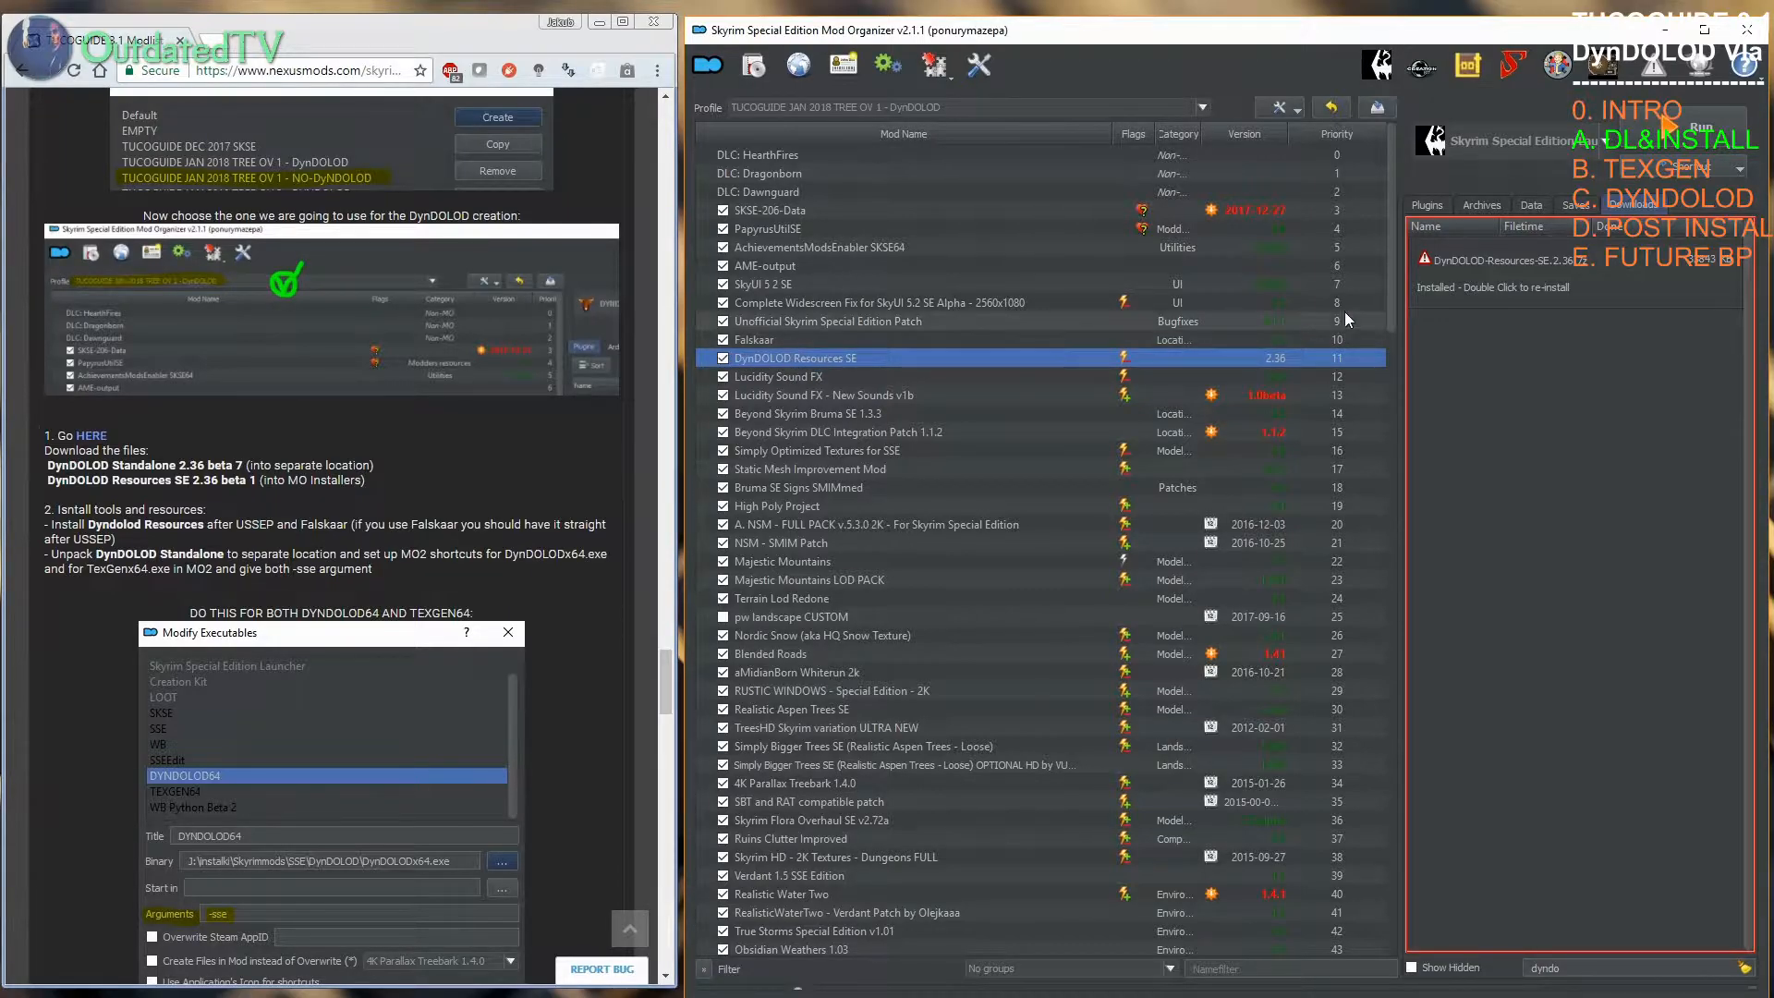
{"action": "left_click", "coordinate": [1427, 211]}
{"action": "scroll", "coordinate": [1713, 944], "scroll_direction": "down", "scroll_amount": 20}
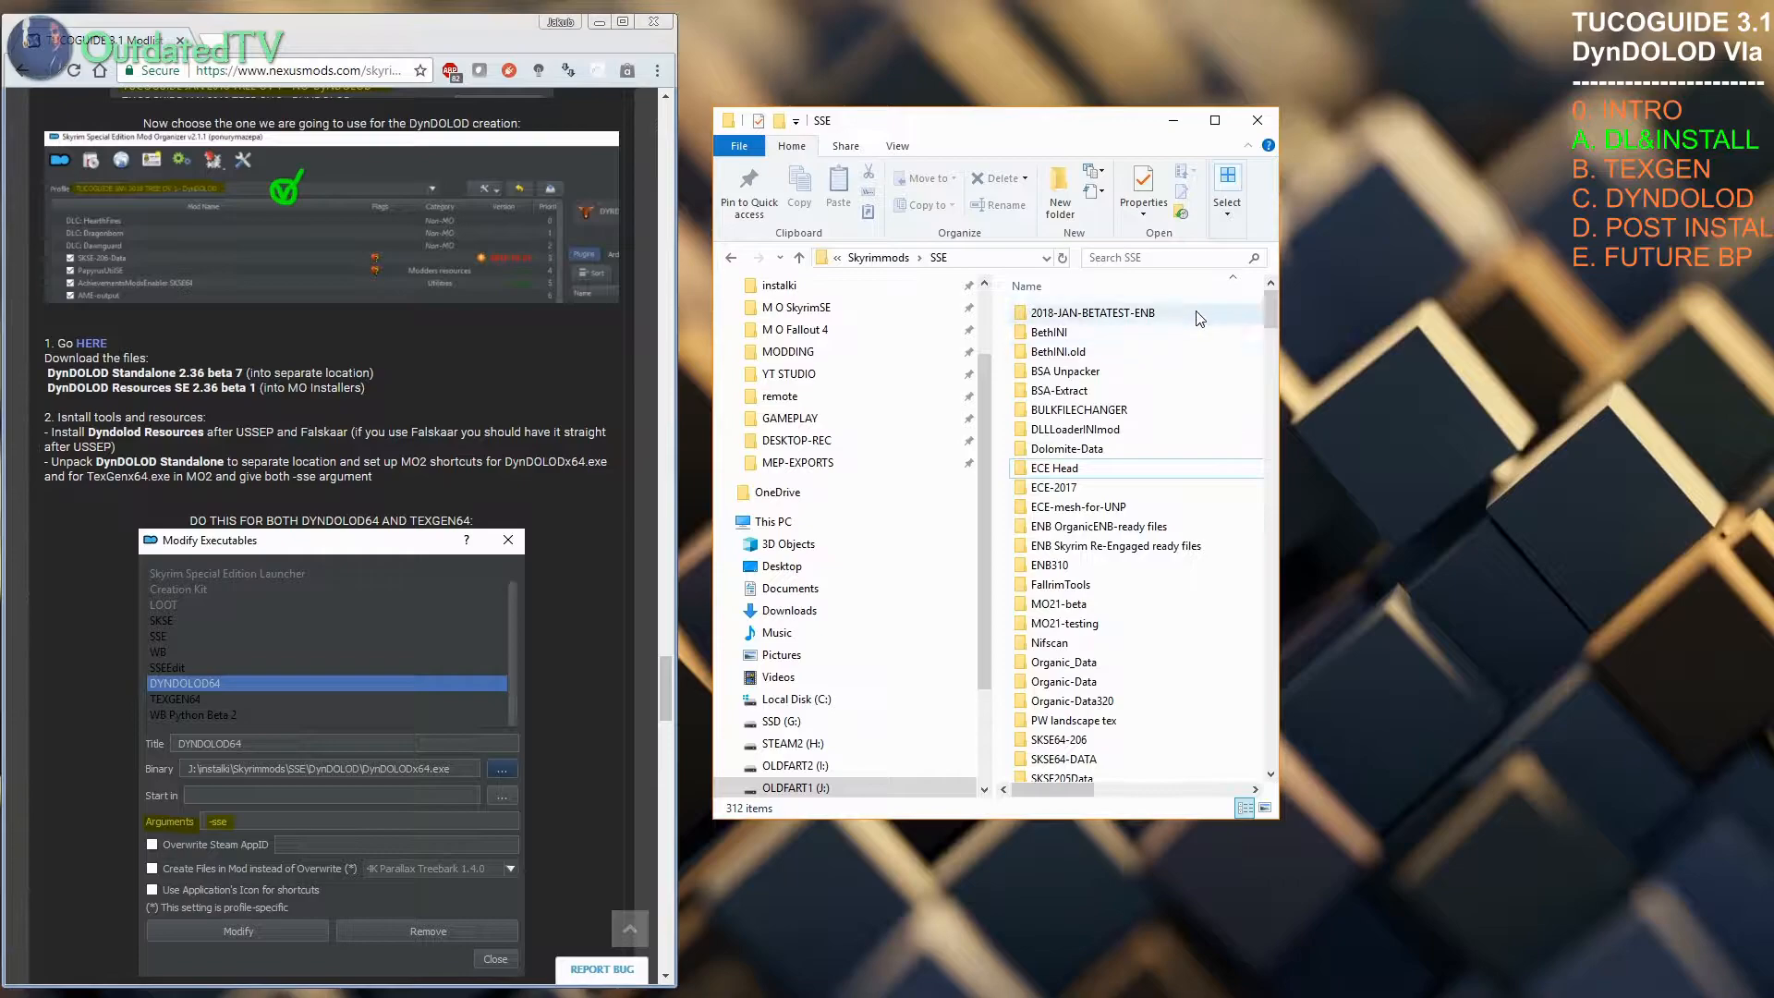
Step: In File Explorer's SSE folder, open the DynDOLOD-Standalone.2.36.7z archive and select its DynDOLOD folder
{"action": "left_click_drag", "start_coordinate": [1274, 313], "coordinate": [1271, 418]}
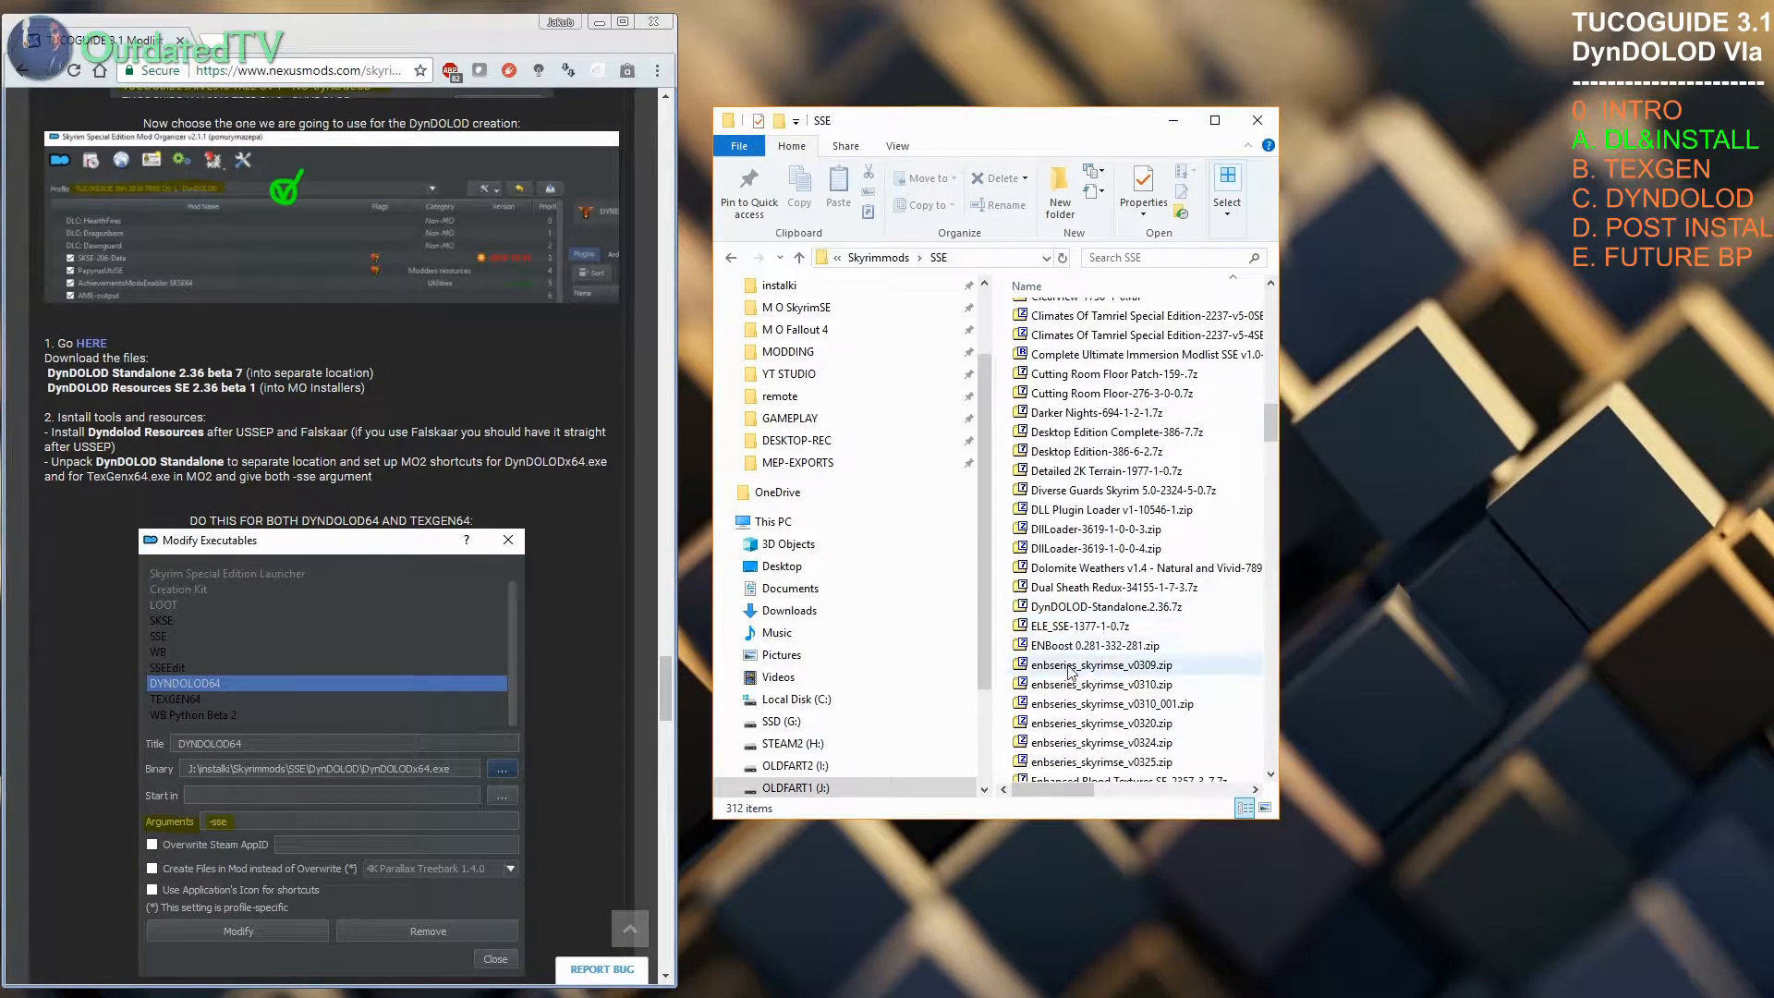
{"action": "left_click", "coordinate": [1106, 606]}
{"action": "left_click", "coordinate": [1301, 534]}
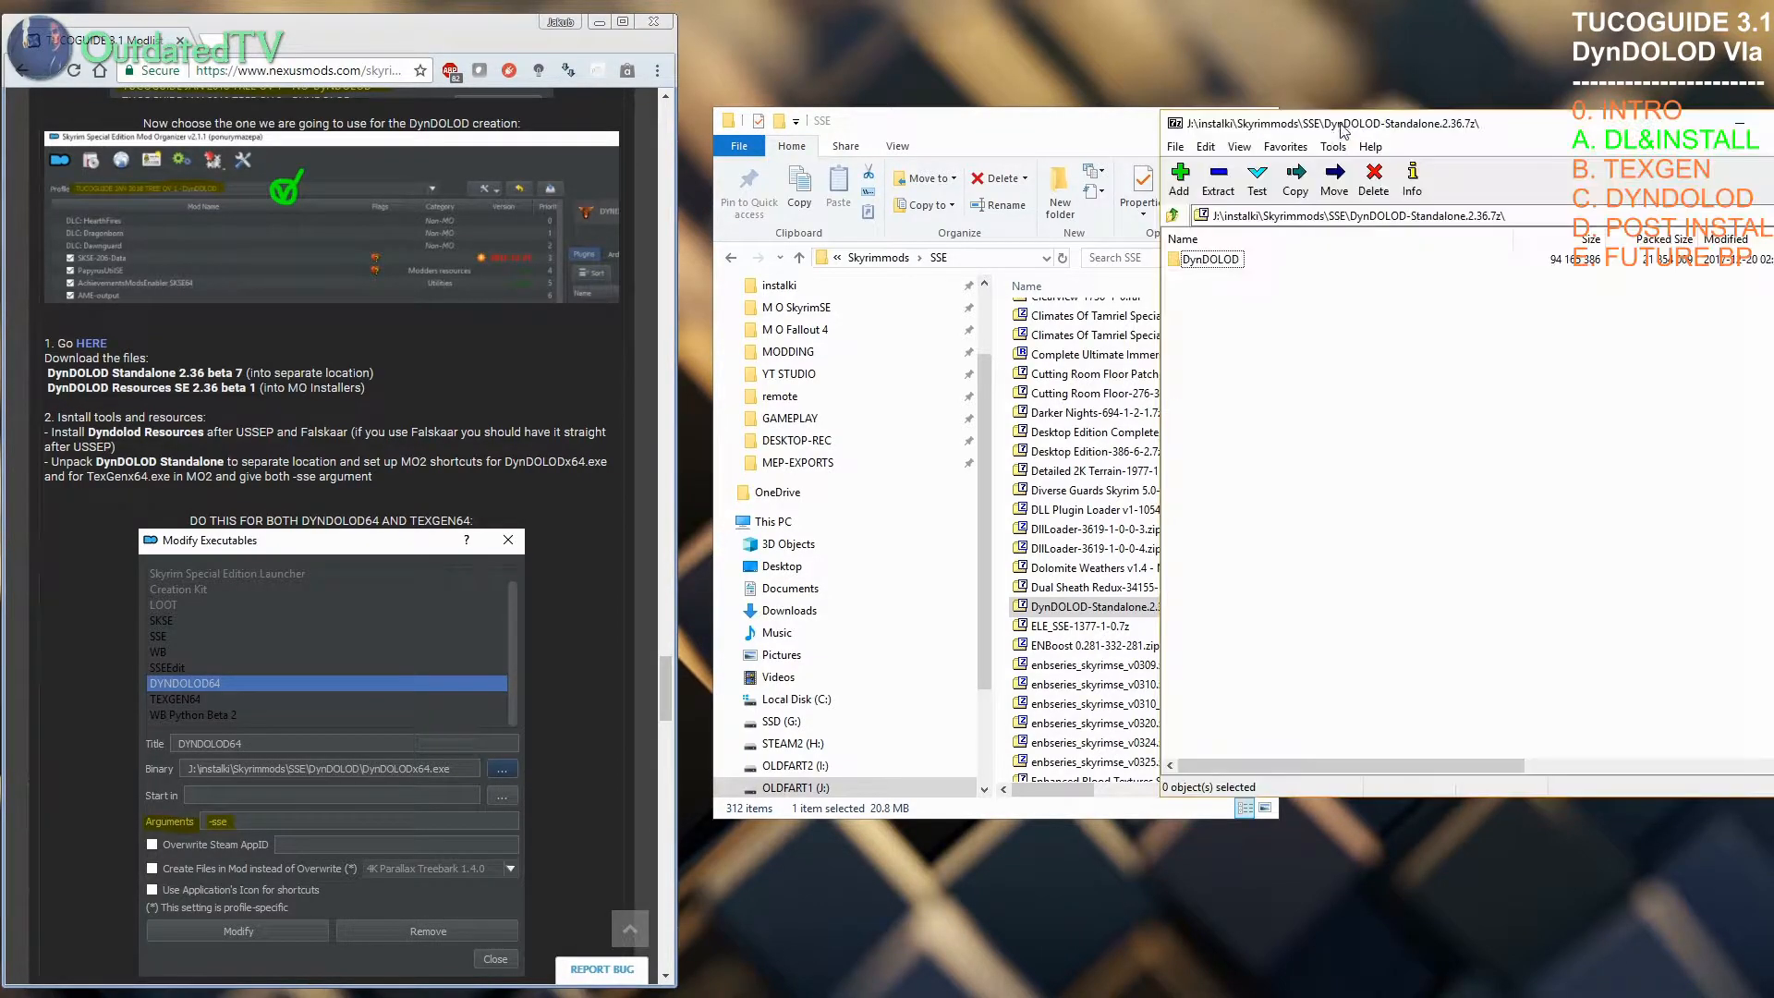
{"action": "left_click", "coordinate": [1201, 259]}
Step: Extract the archive's DynDOLOD folder into the Skyrimmods\SSE folder and open the extracted folder
{"action": "left_click_drag", "start_coordinate": [1017, 120], "coordinate": [663, 55]}
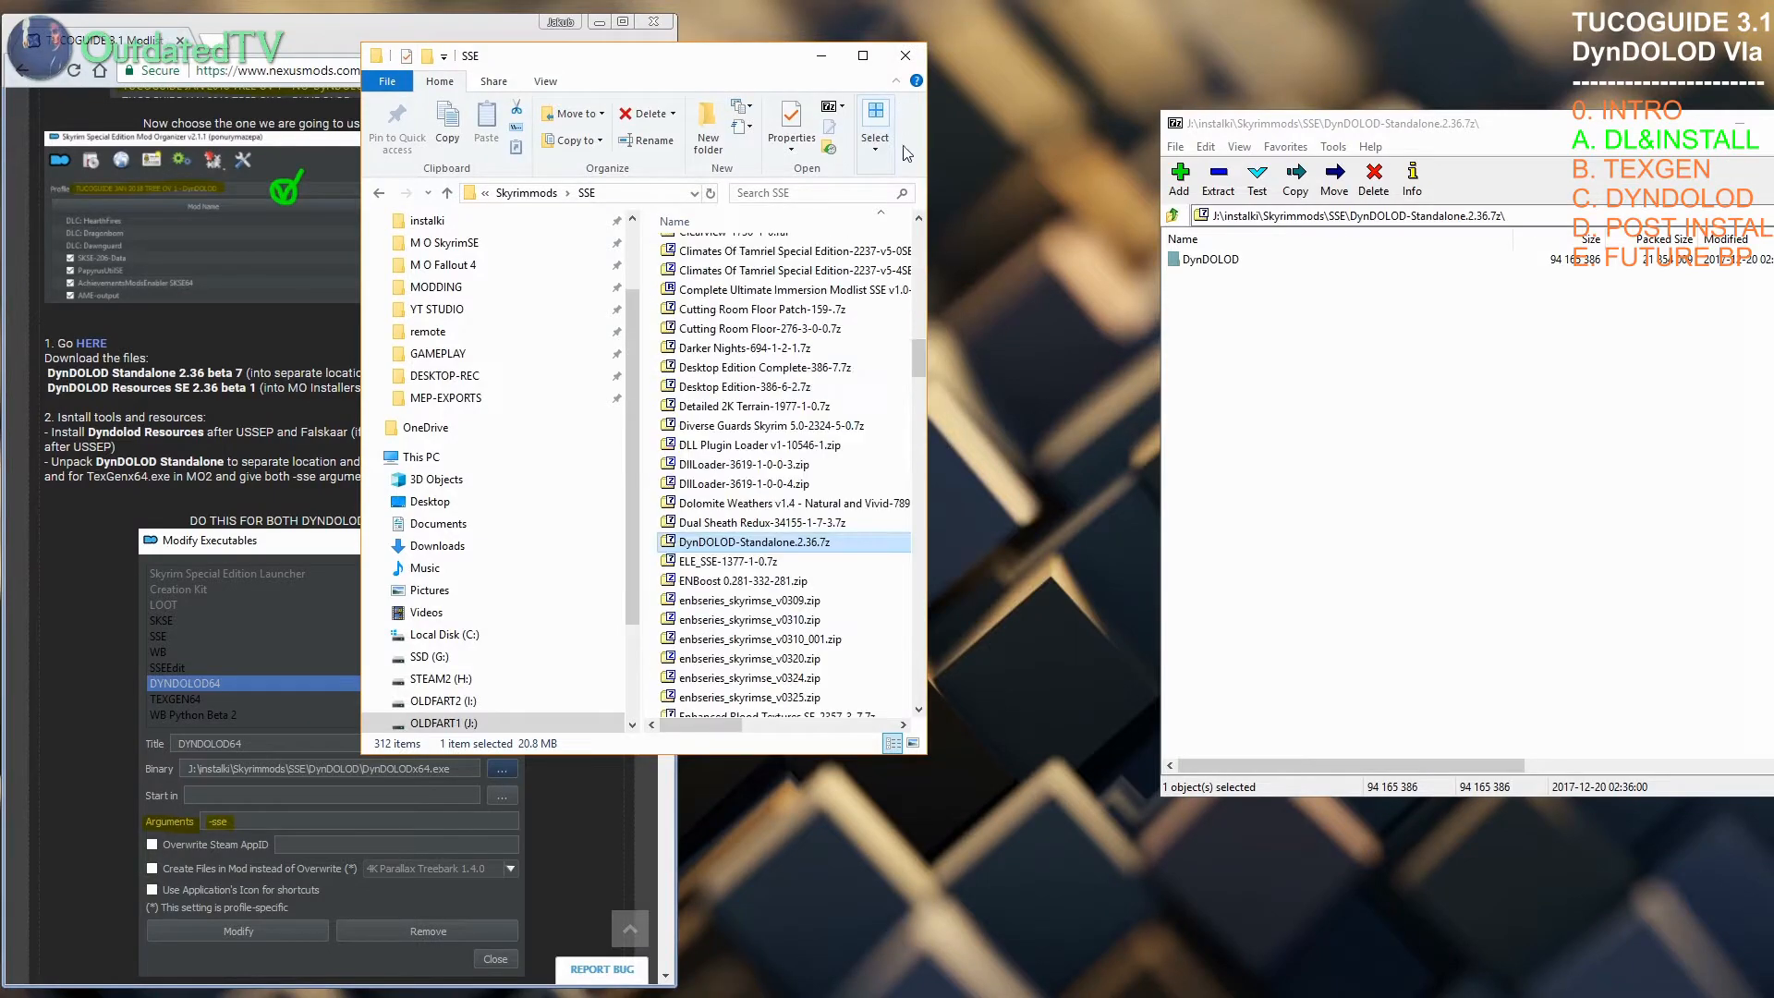
{"action": "left_click_drag", "start_coordinate": [918, 361], "coordinate": [919, 242]}
{"action": "left_click", "coordinate": [1216, 261]}
{"action": "left_click", "coordinate": [1295, 178]}
{"action": "left_click", "coordinate": [1605, 770]}
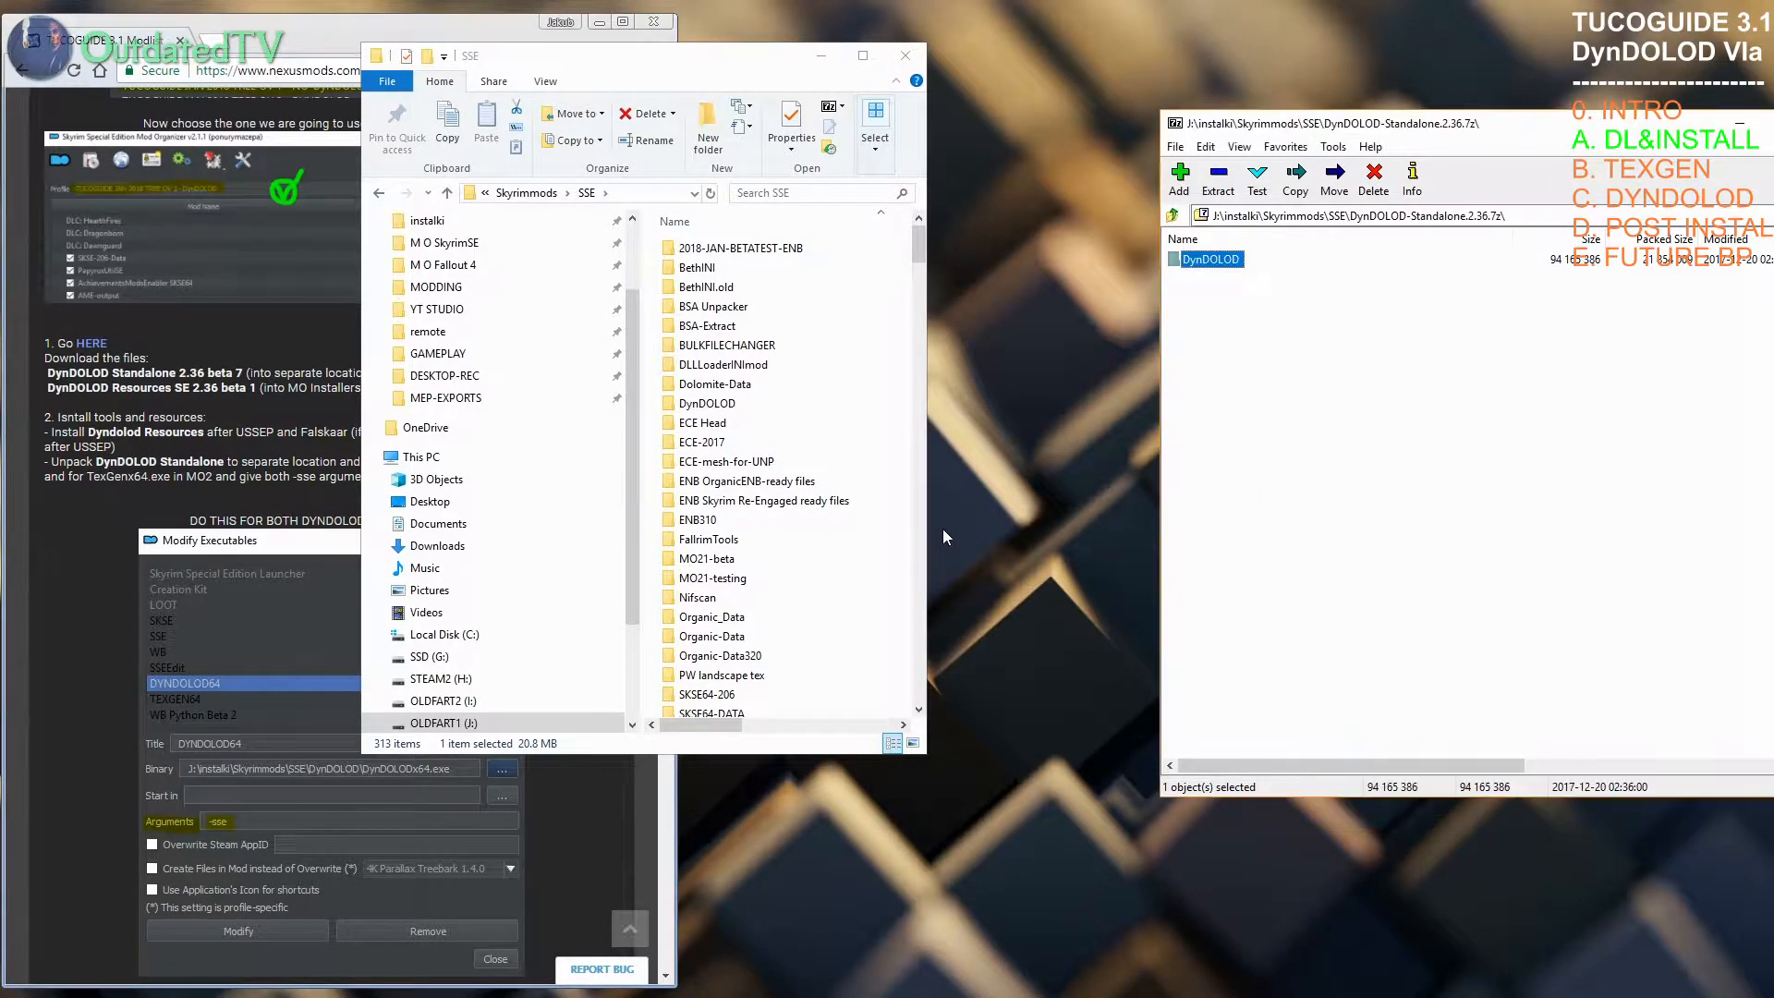
{"action": "double_click", "coordinate": [706, 403]}
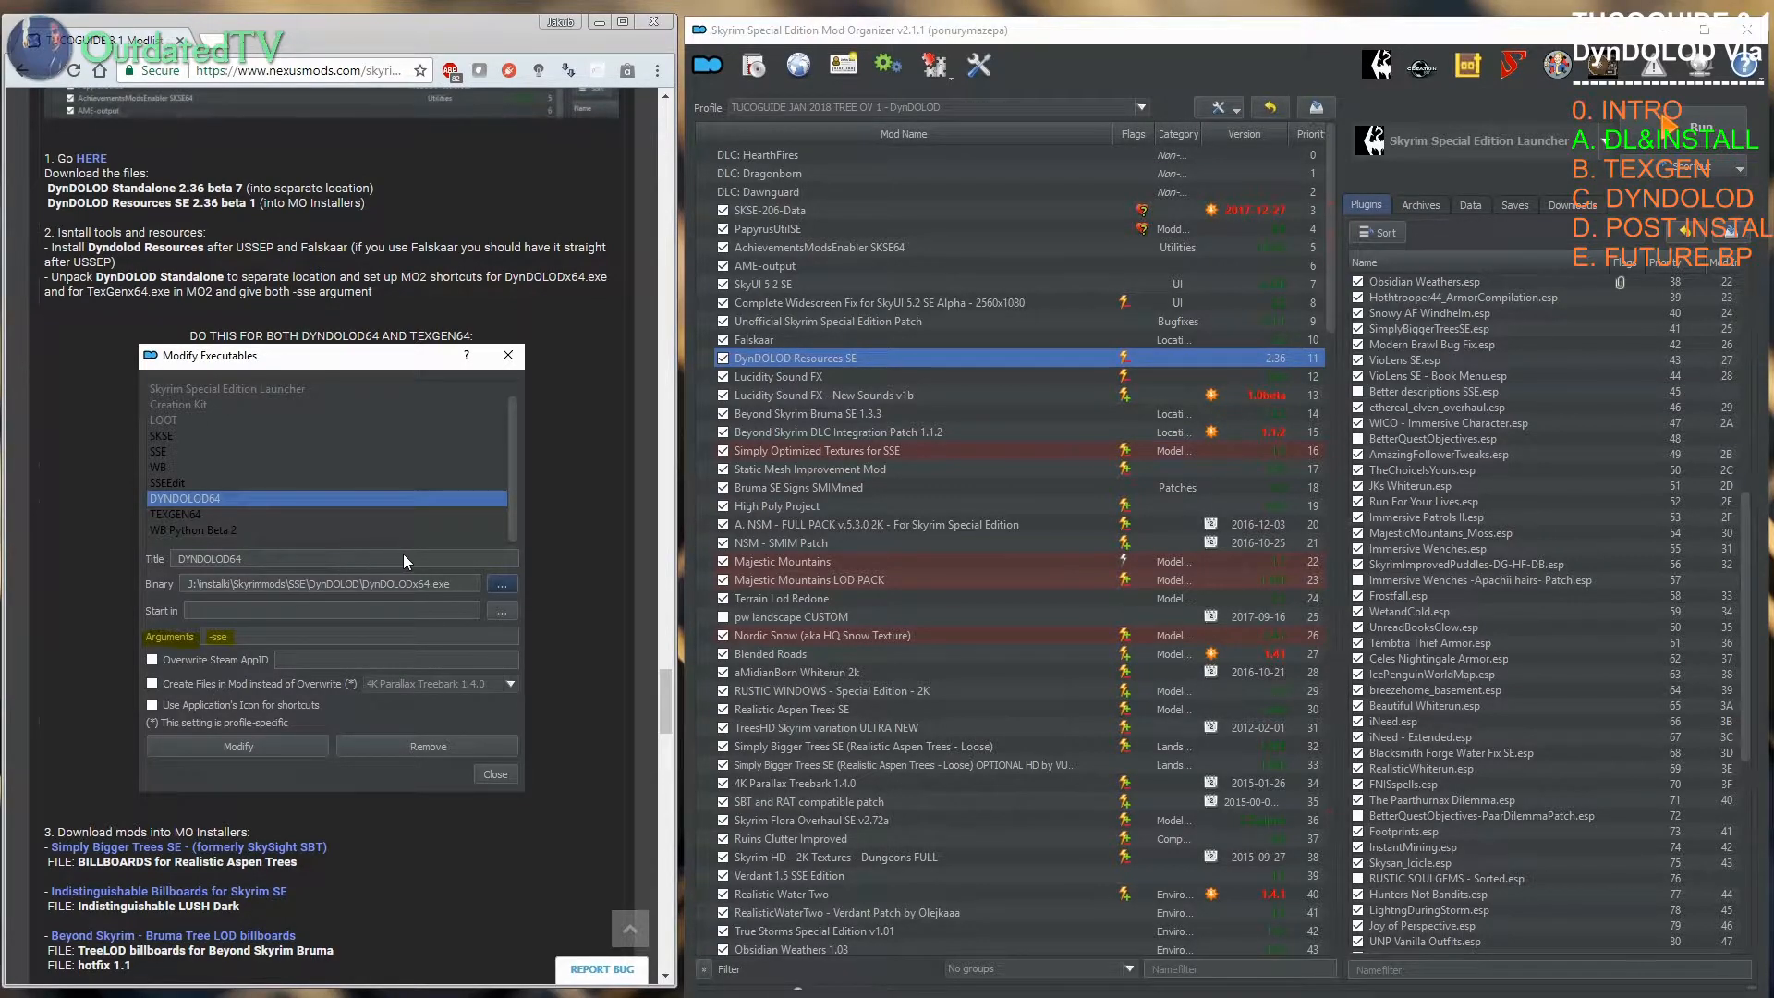
Step: Open Mod Organizer's executables editor and title a new entry "DynDOLOD"
{"action": "left_click", "coordinate": [1607, 144]}
{"action": "left_click", "coordinate": [1476, 176]}
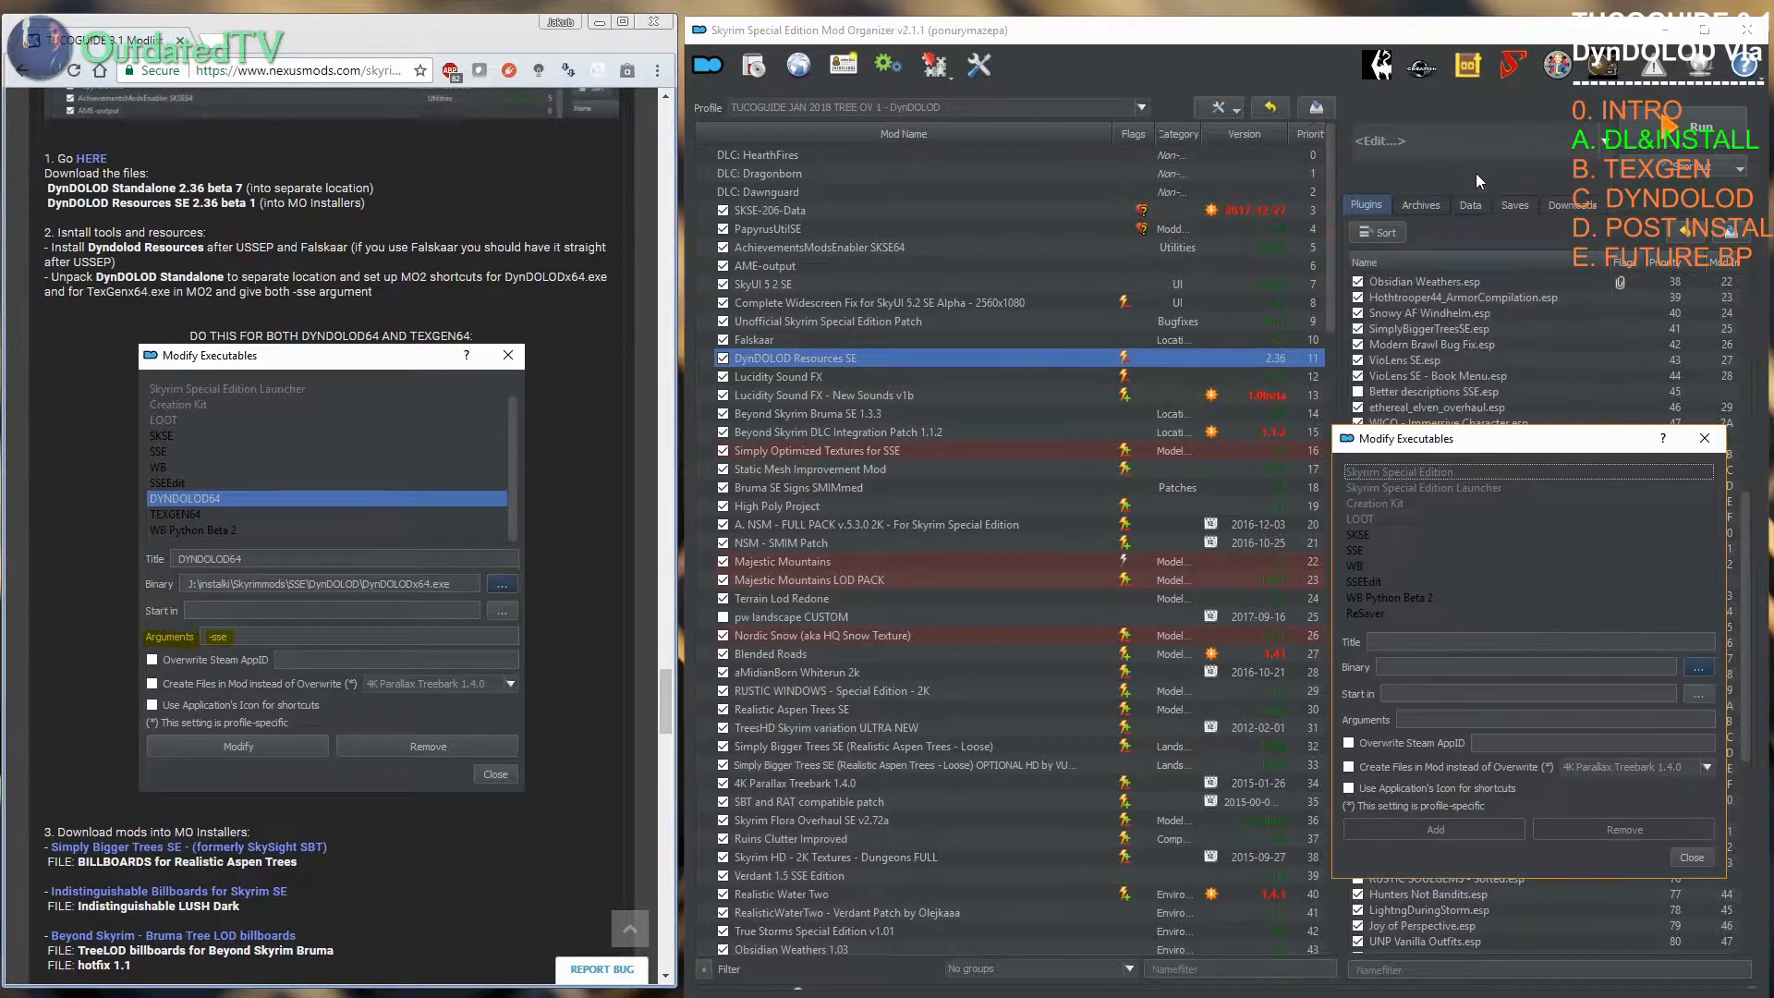
{"action": "left_click_drag", "start_coordinate": [1482, 439], "coordinate": [1117, 312]}
{"action": "left_click", "coordinate": [1066, 514]}
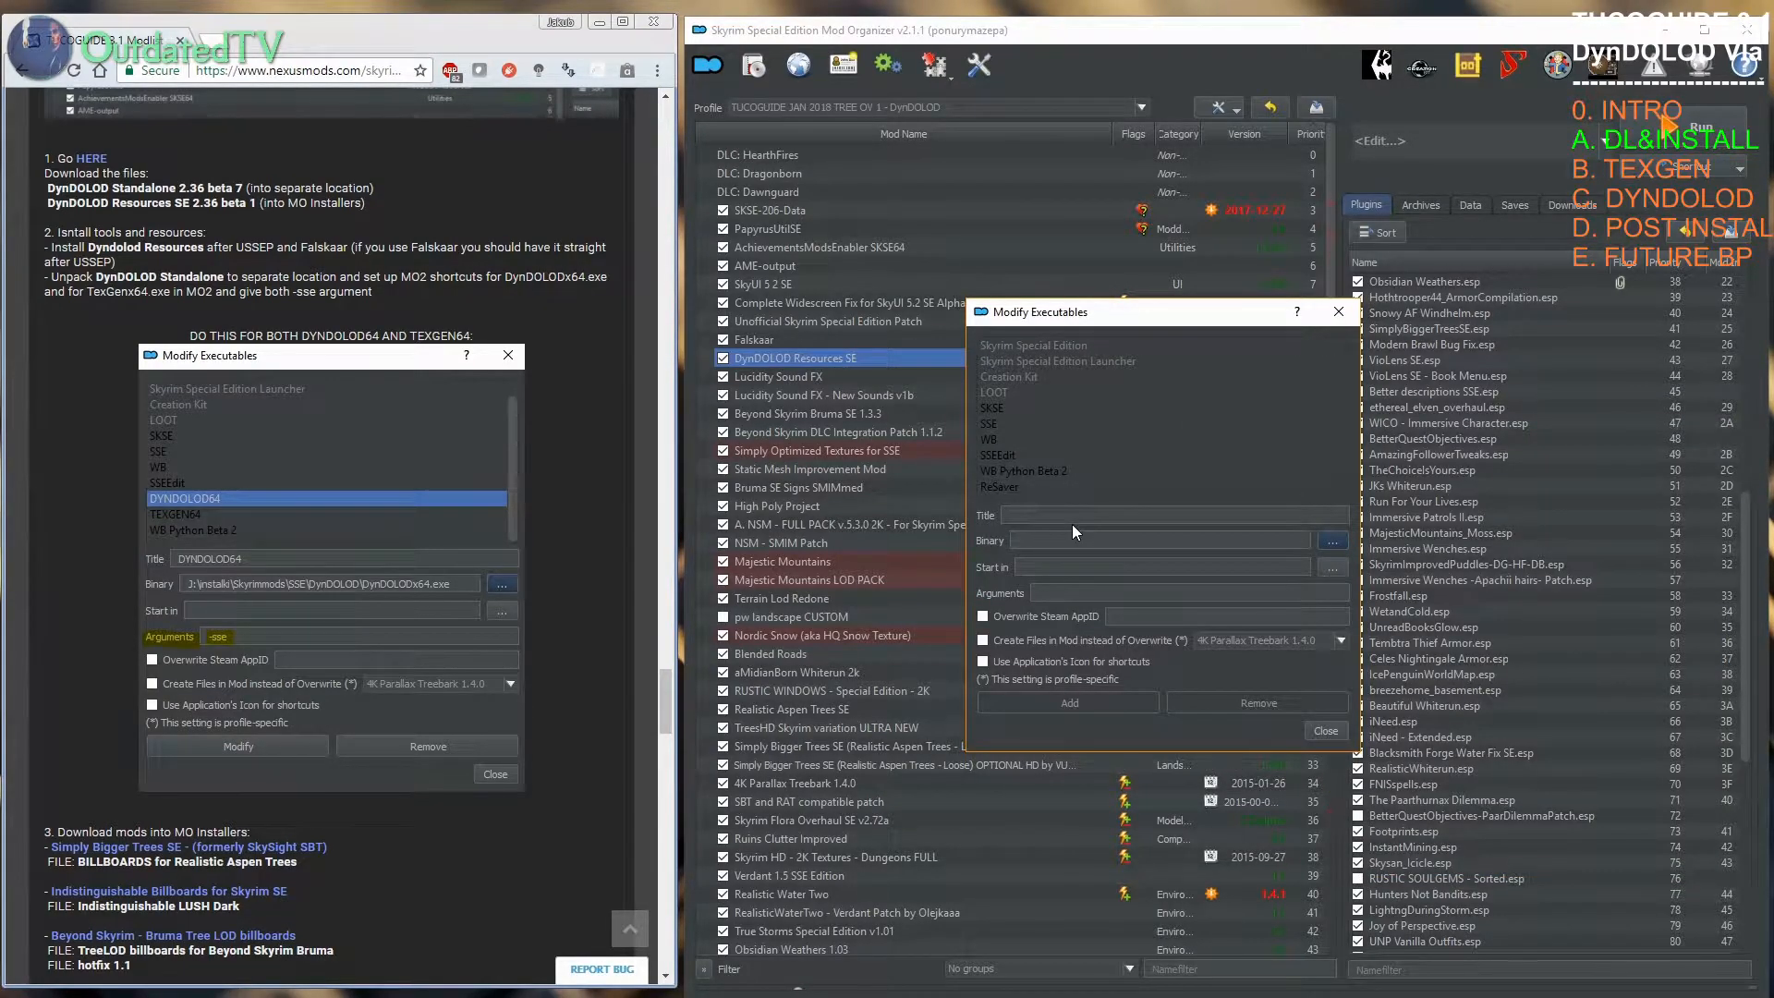
{"action": "type", "text": "DynDOLOD"}
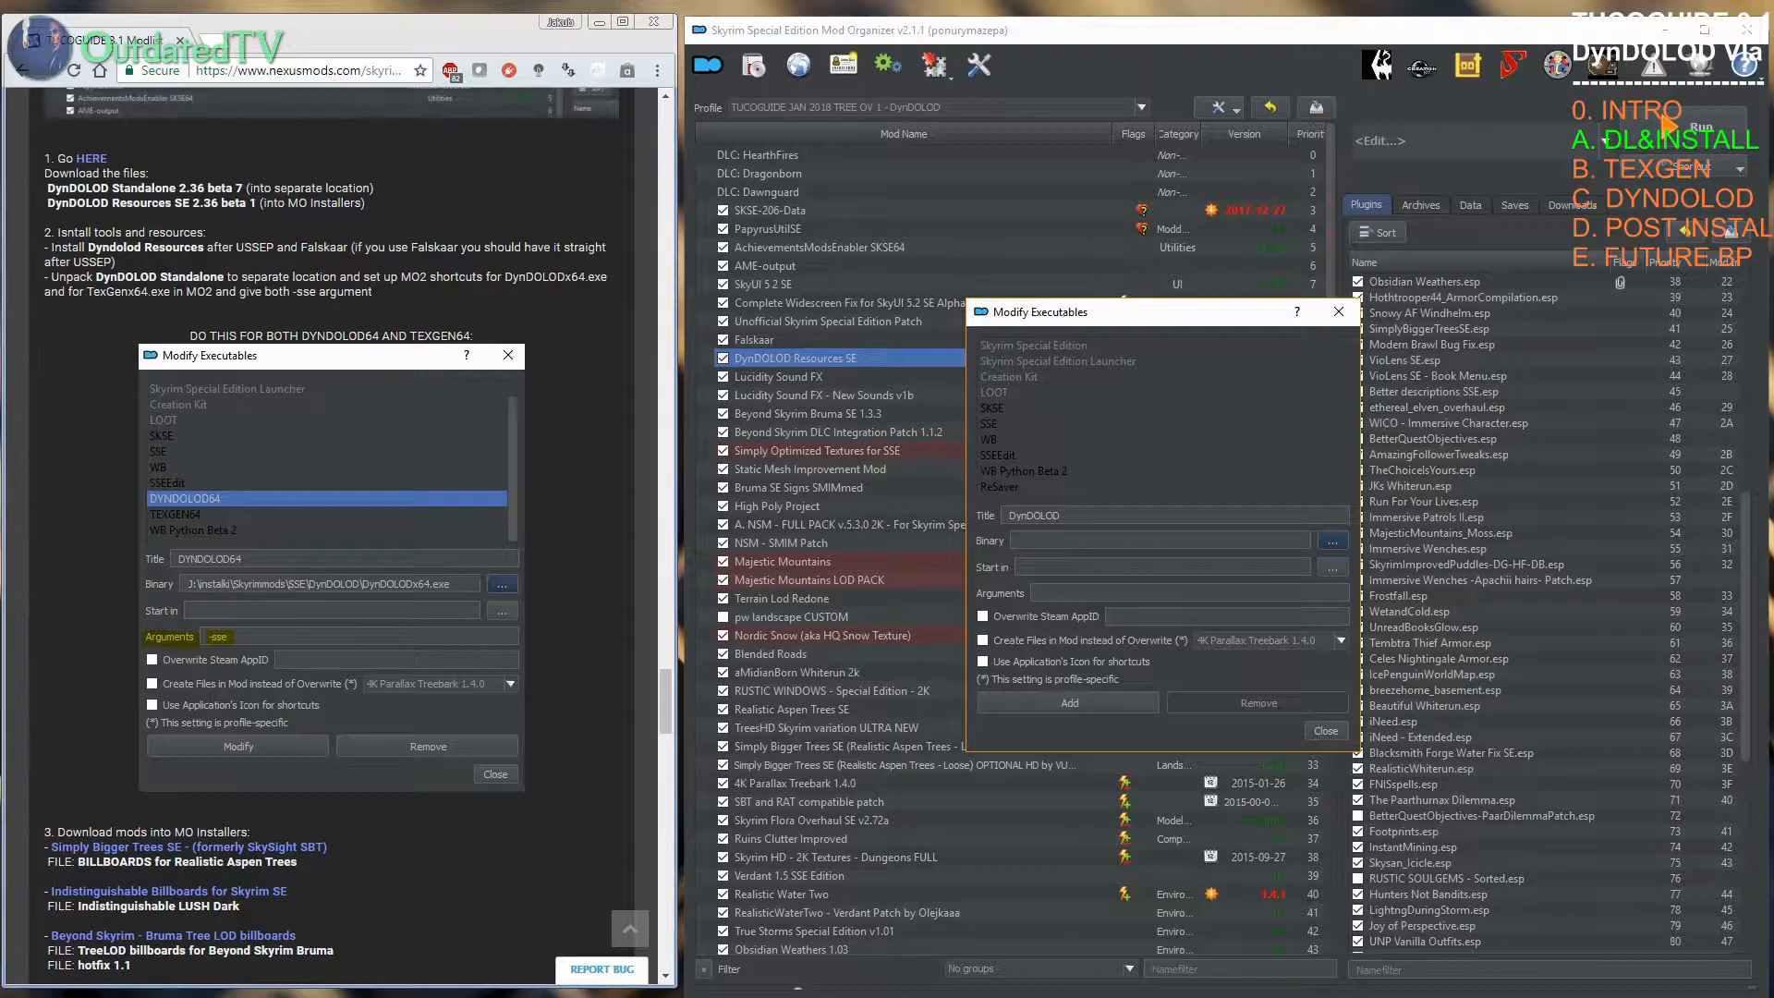
Step: Copy the extracted DynDOLOD folder's path and use it to set the new entry's binary to DynDOLODx64.exe
{"action": "key", "text": "alt+Tab"}
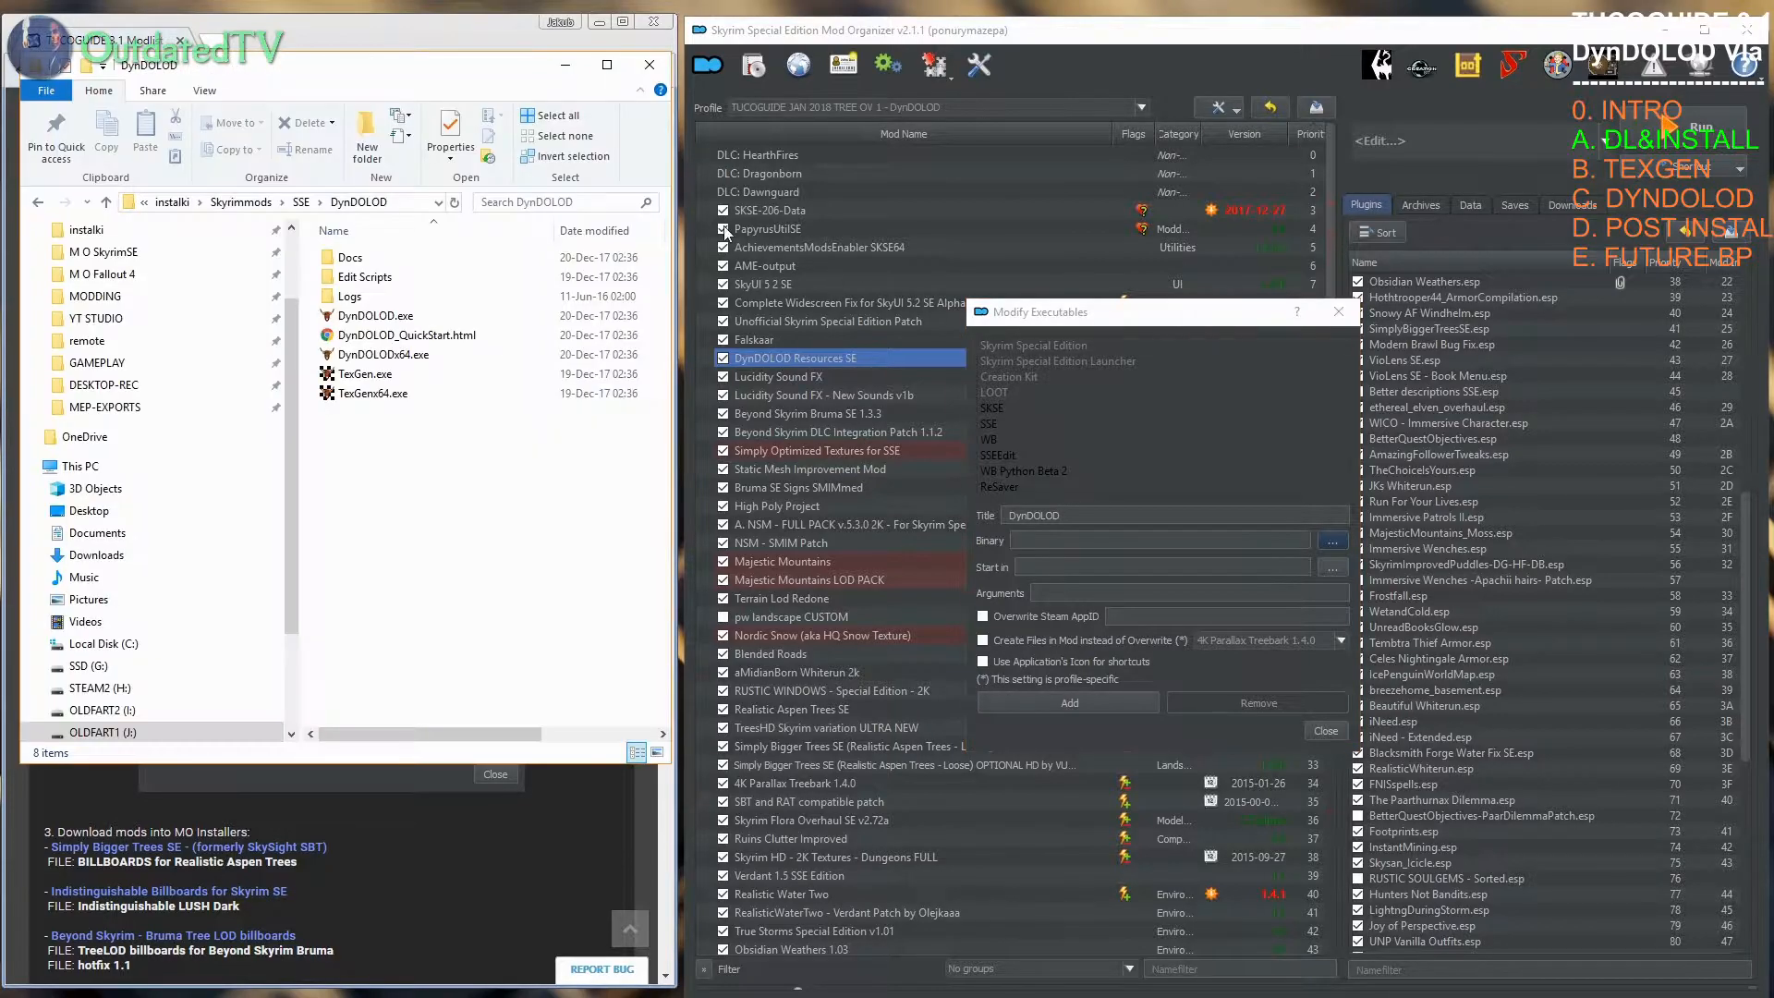
{"action": "left_click", "coordinate": [399, 209]}
{"action": "key", "text": "ctrl+c"}
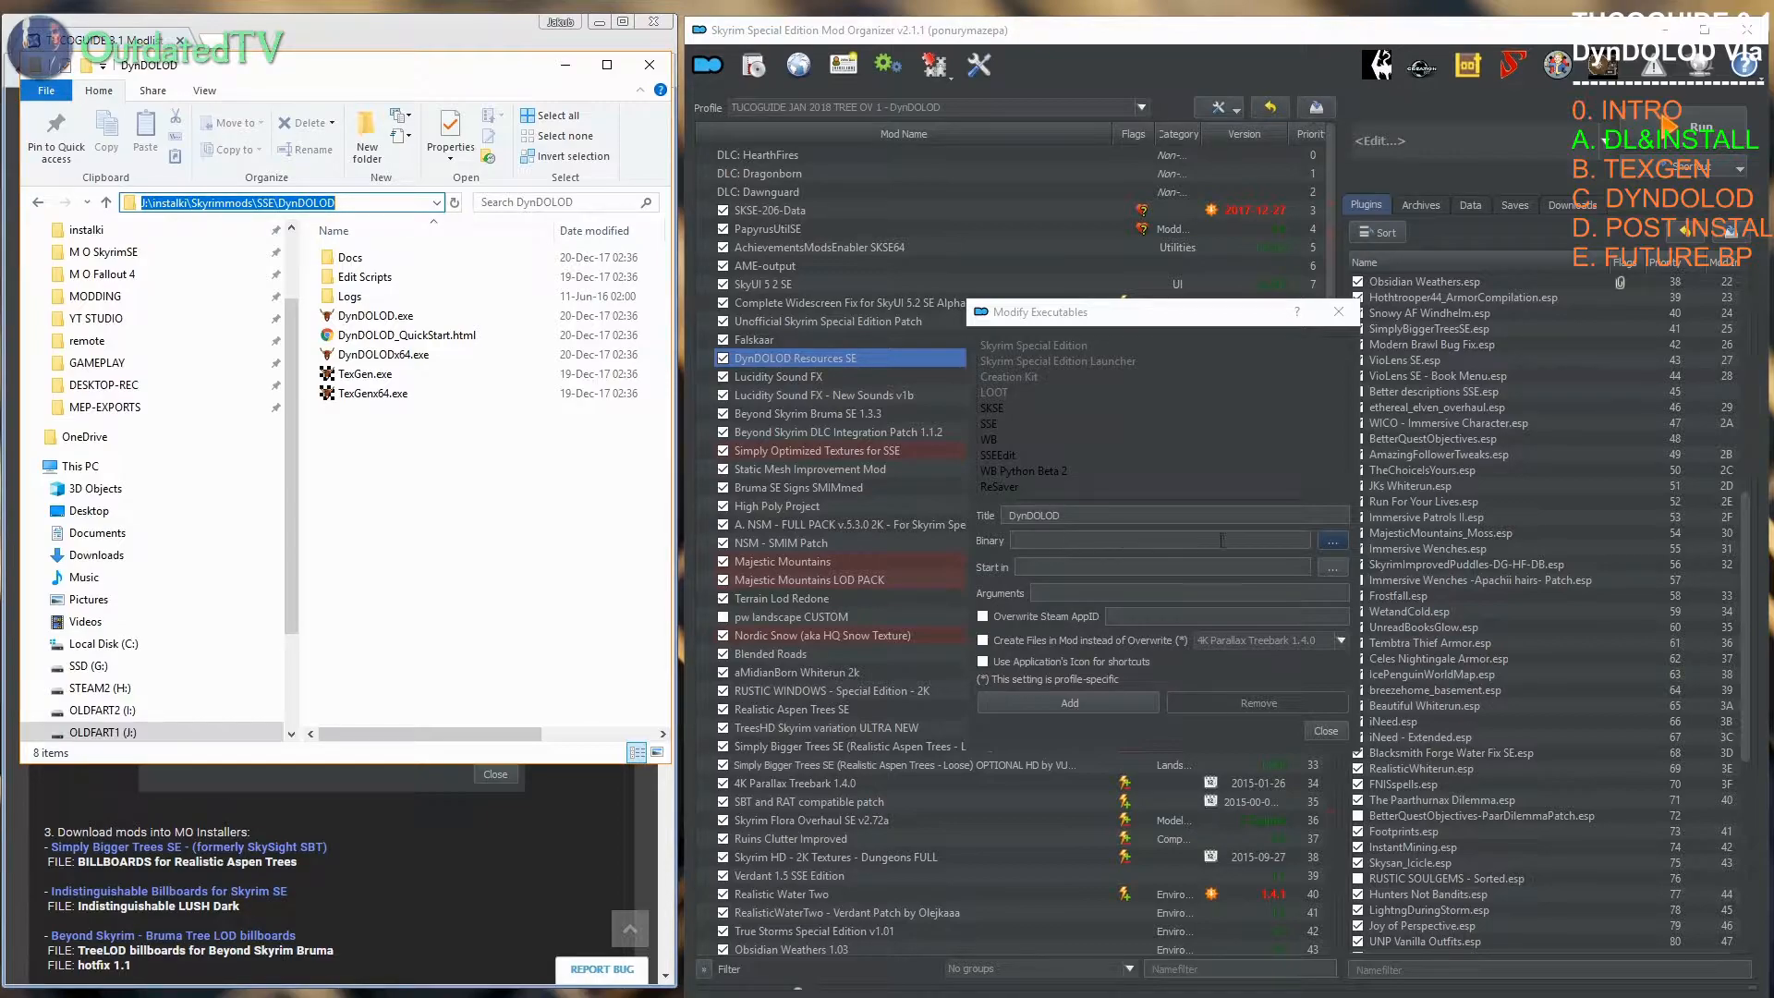
{"action": "left_click", "coordinate": [1334, 542]}
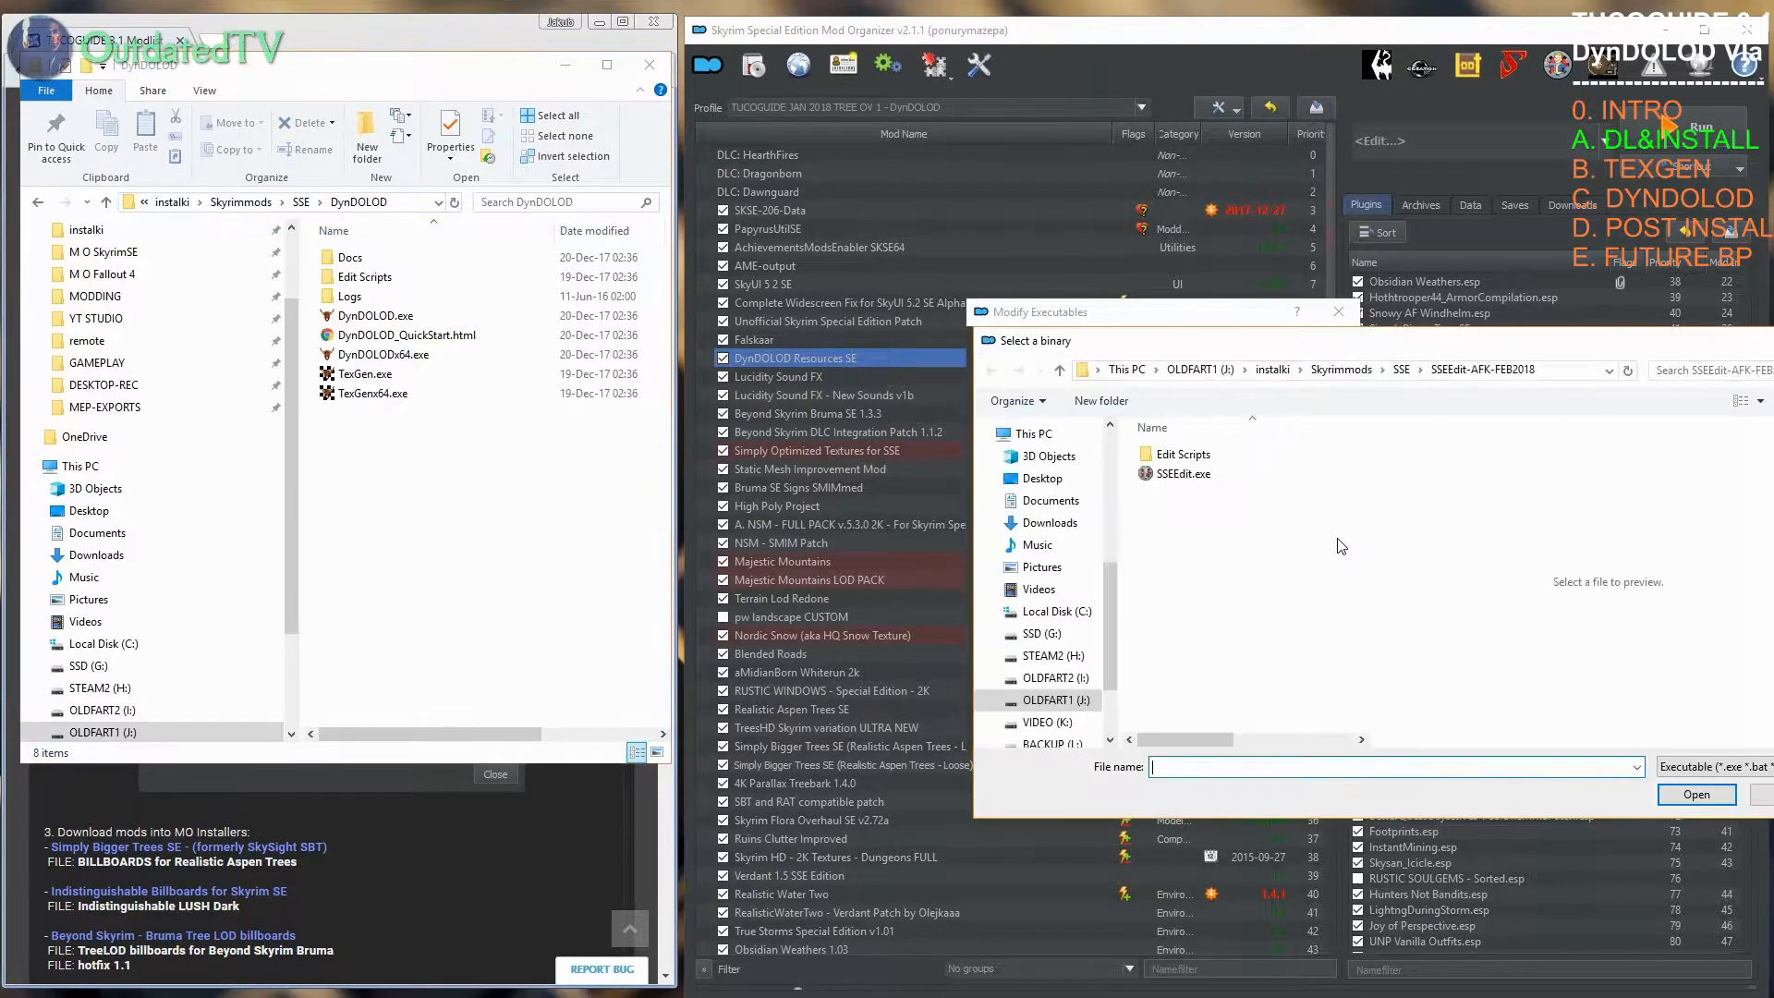
{"action": "left_click", "coordinate": [1537, 370]}
{"action": "key", "text": "ctrl+v"}
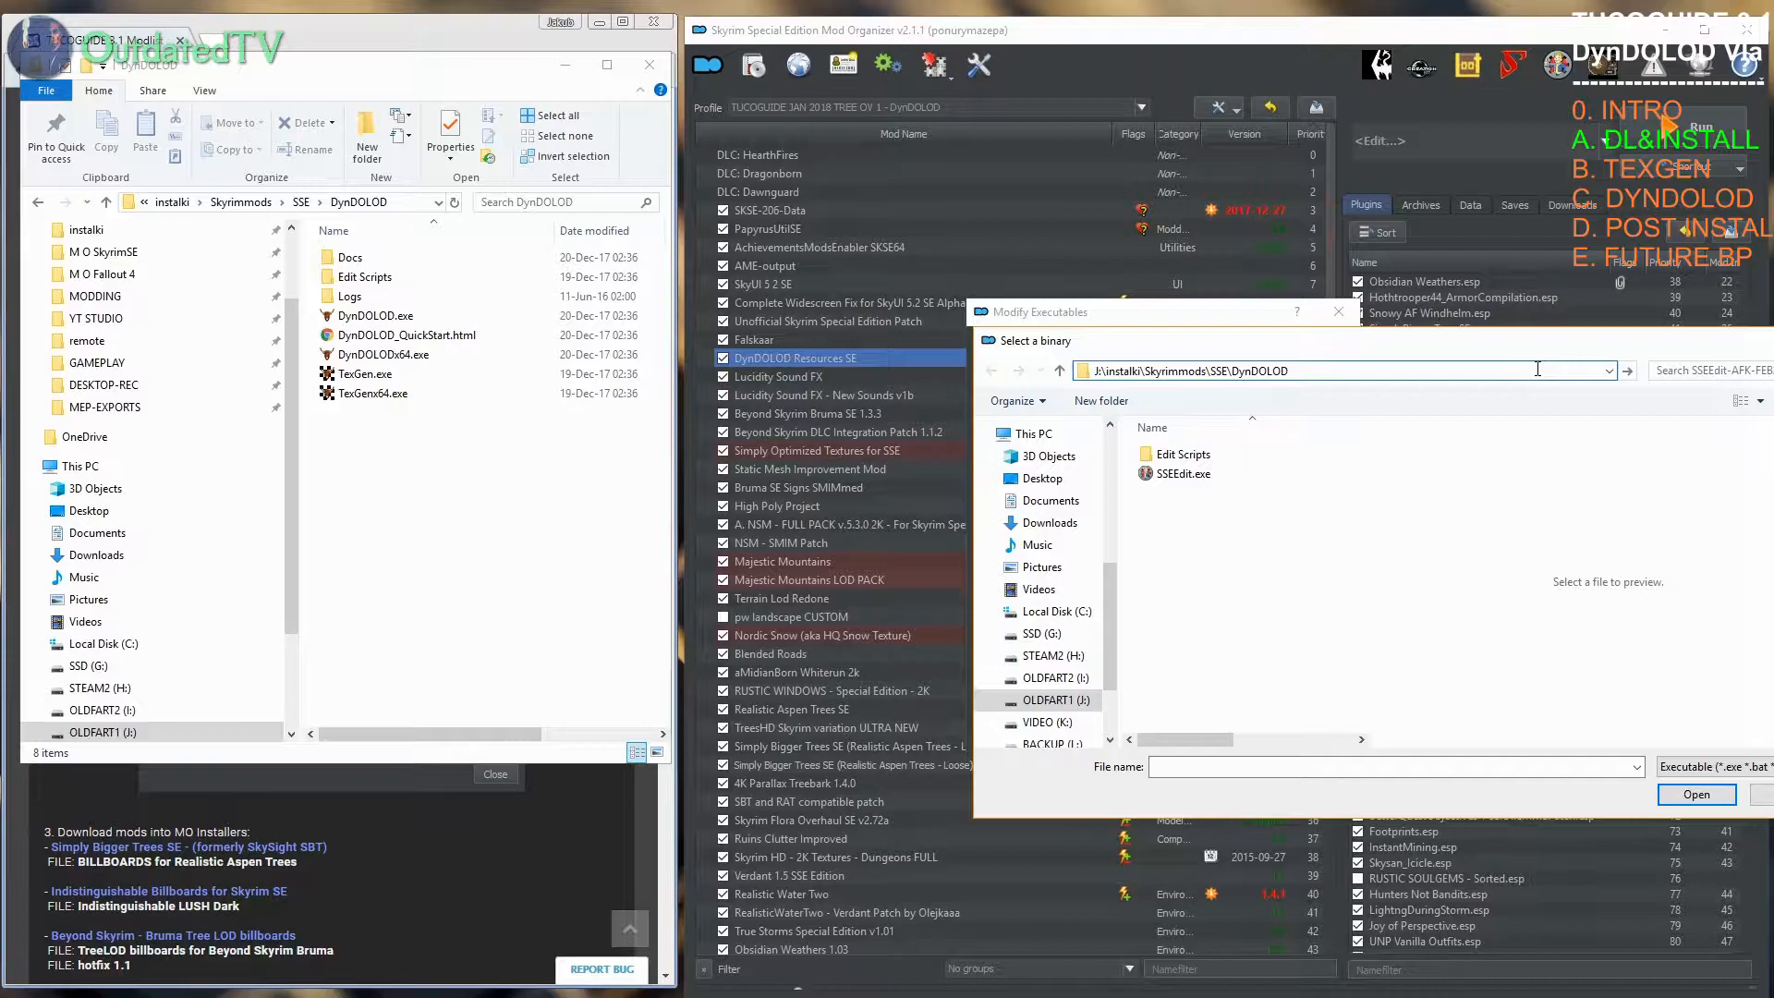
{"action": "key", "text": "Return"}
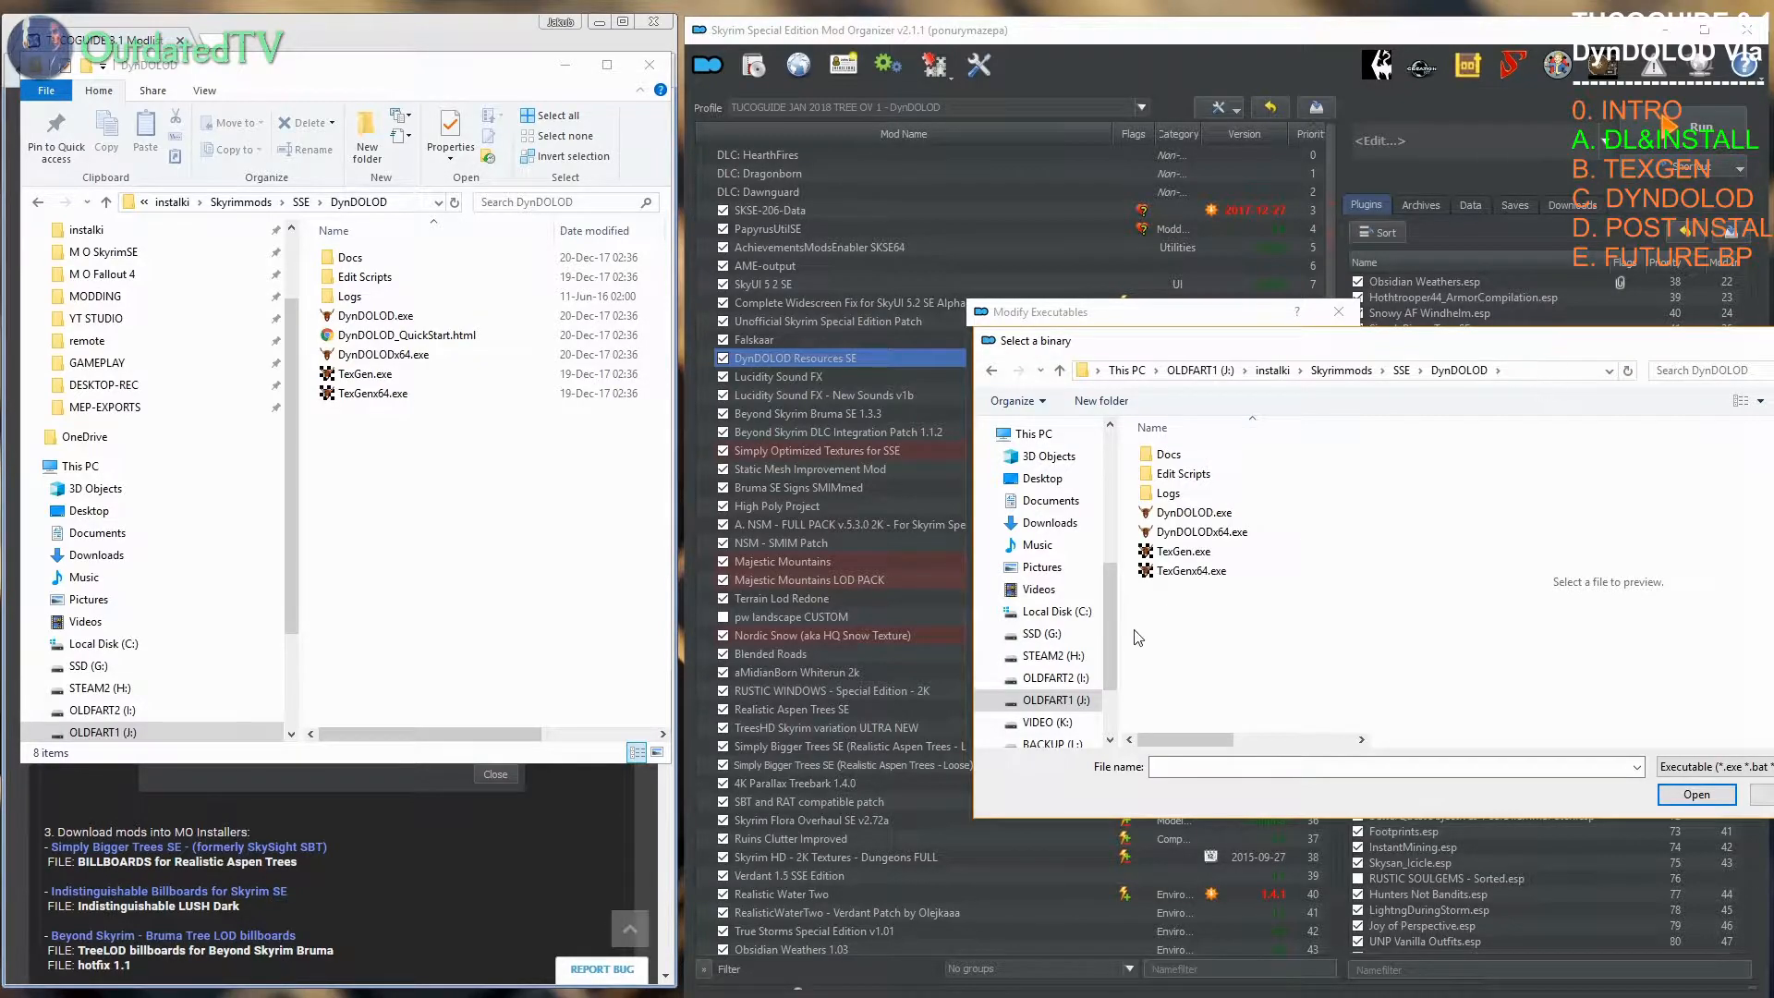
{"action": "left_click", "coordinate": [1201, 532]}
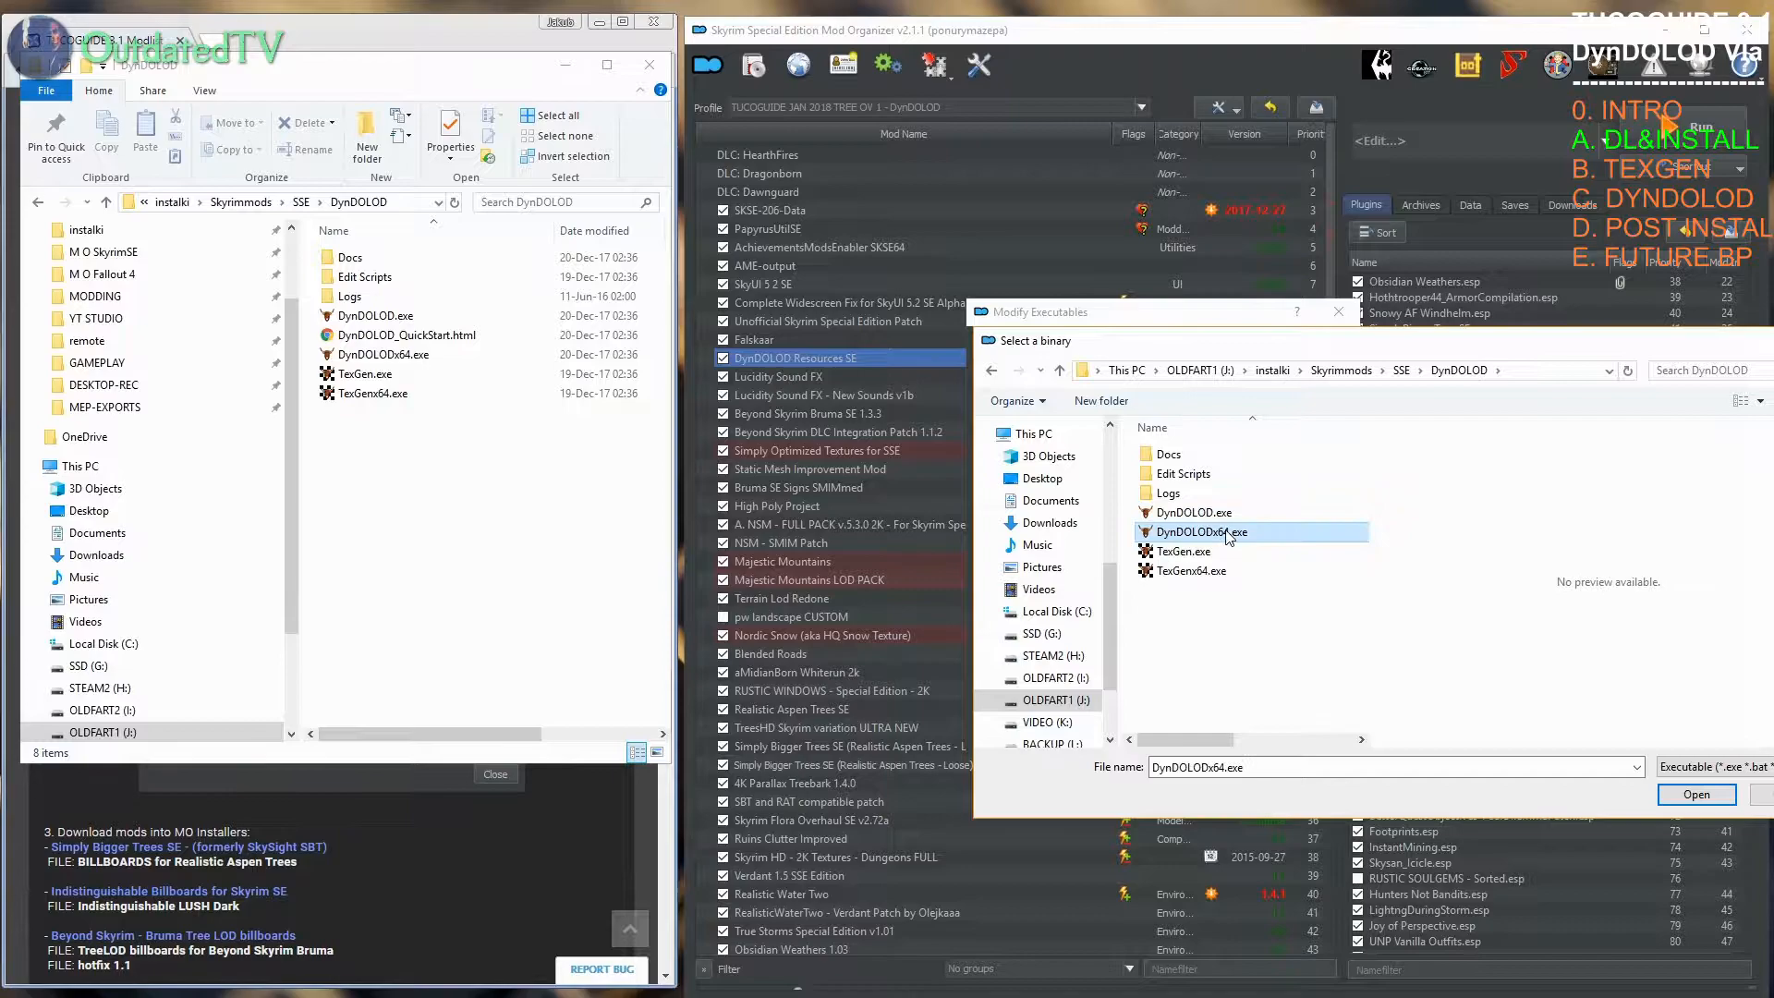
{"action": "left_click", "coordinate": [1696, 794]}
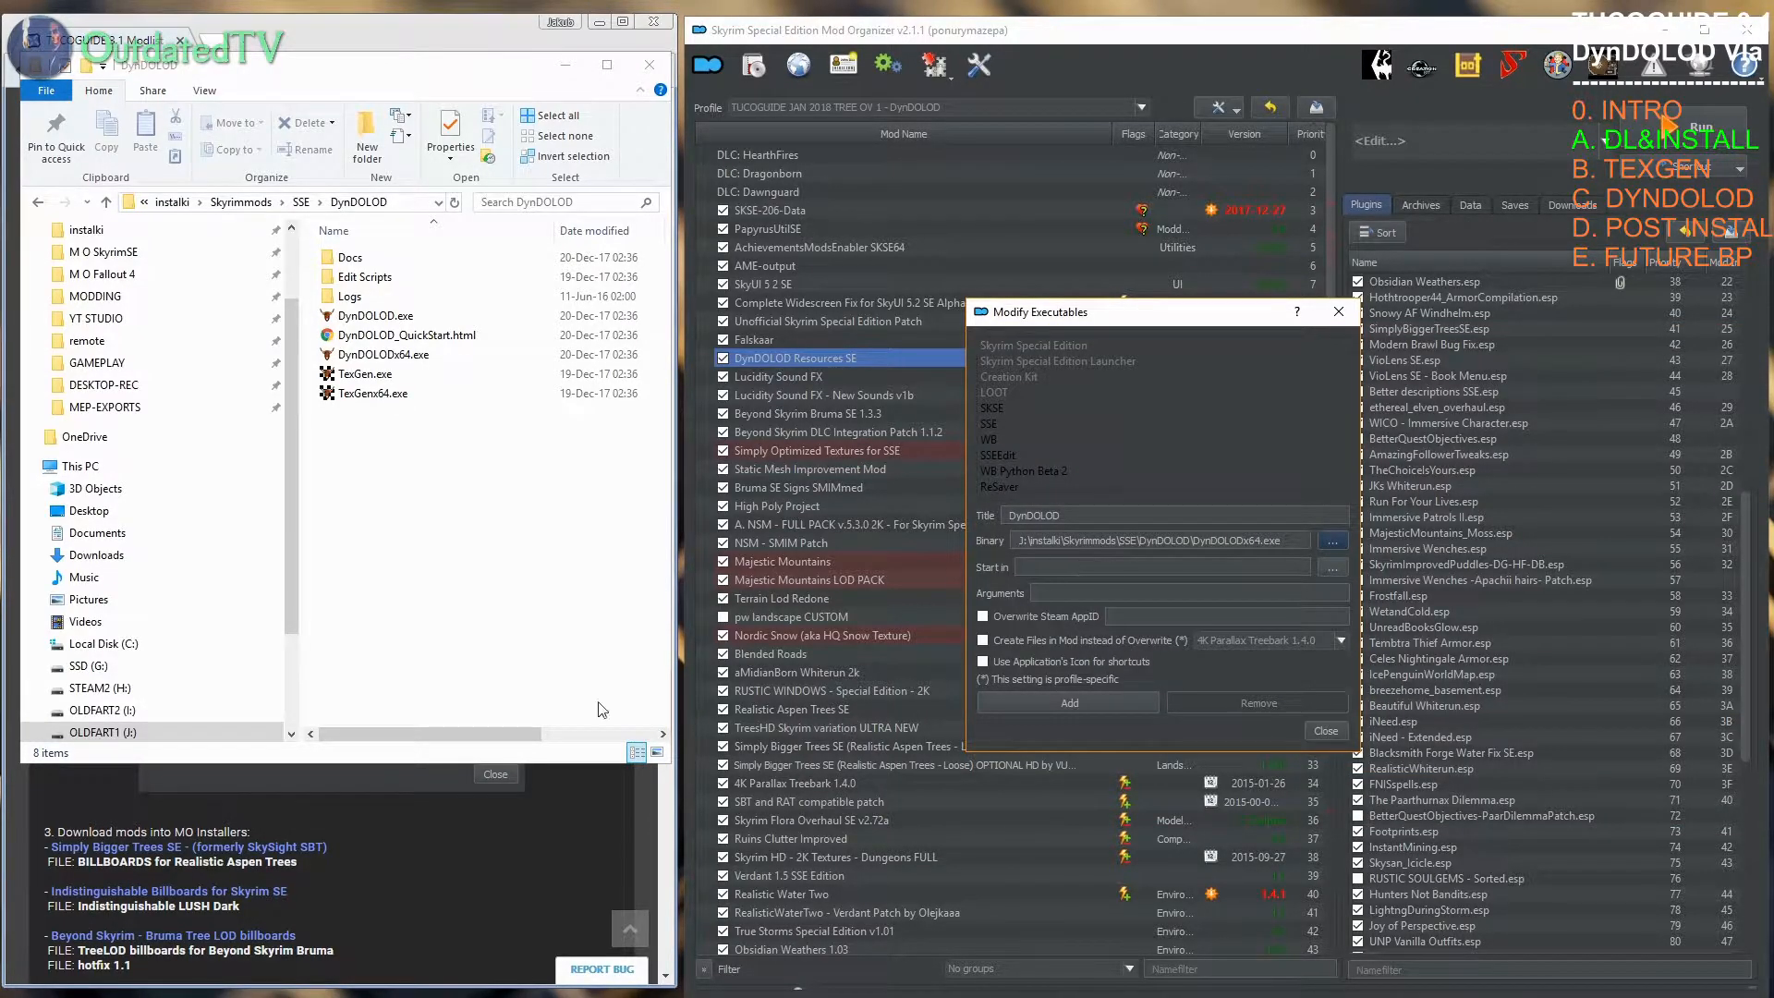
Step: Give the DynDOLOD entry the argument "-sse" as in the guide and add it to the executables
{"action": "left_click", "coordinate": [481, 847]}
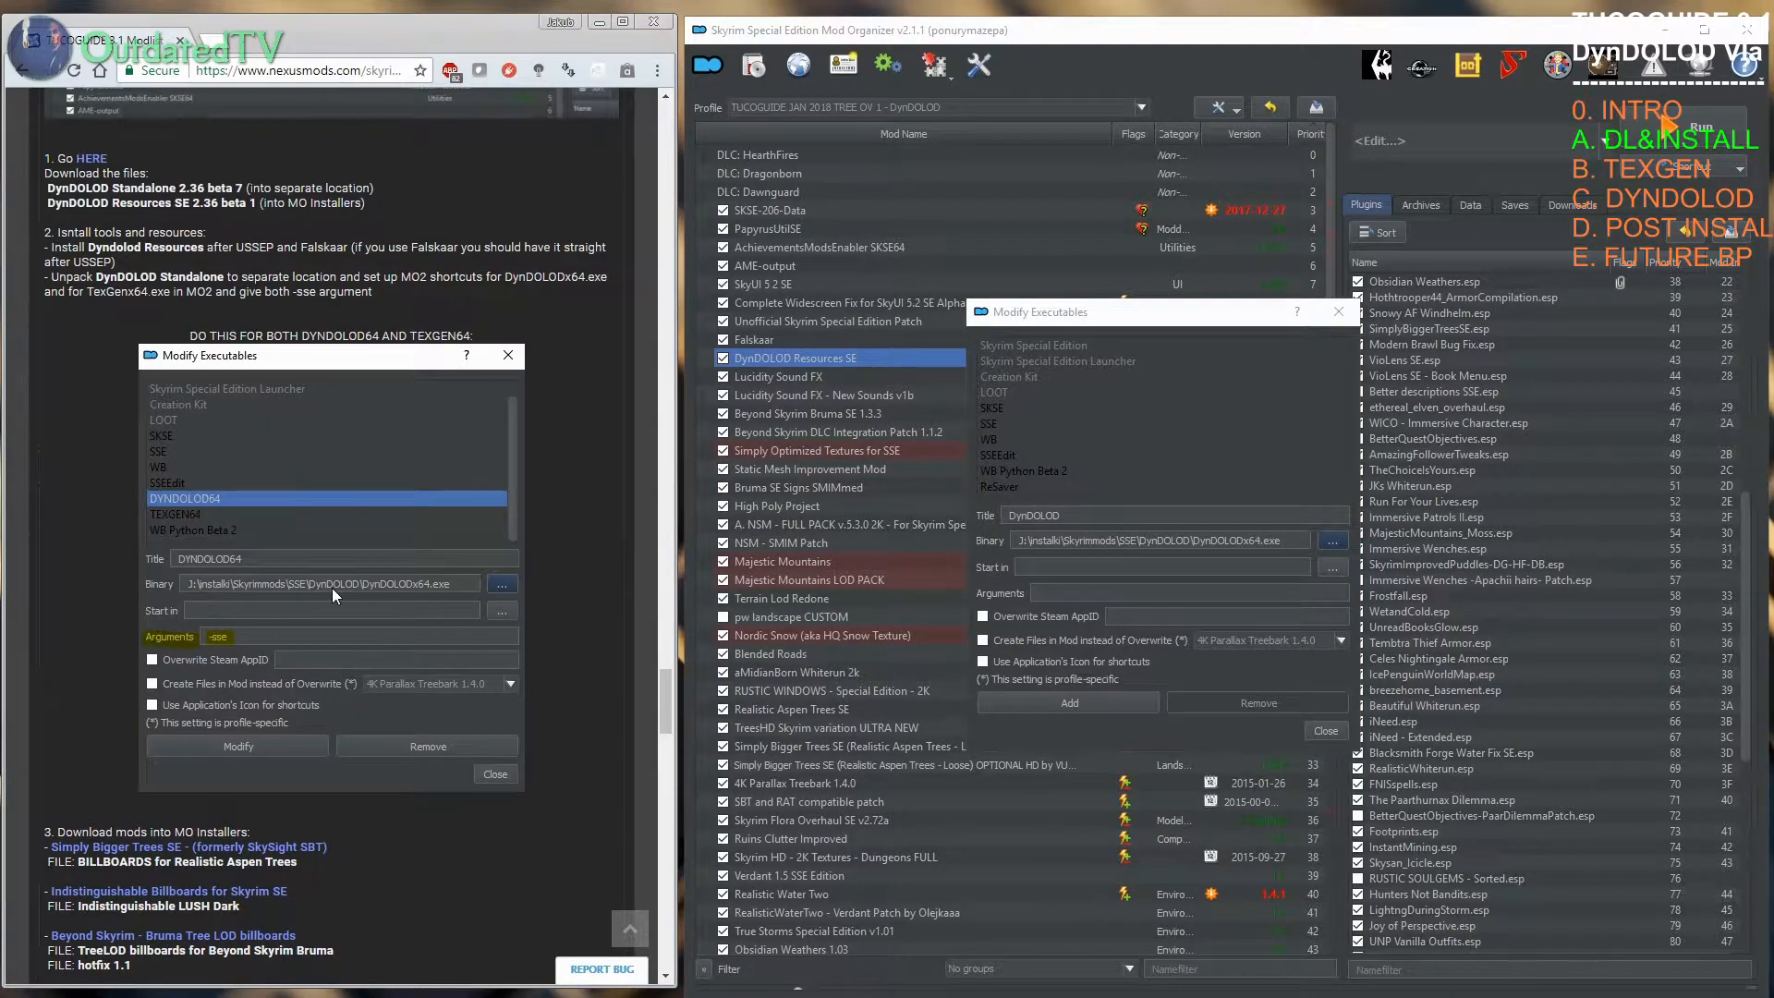
{"action": "left_click", "coordinate": [1115, 594]}
{"action": "type", "text": "-sse"}
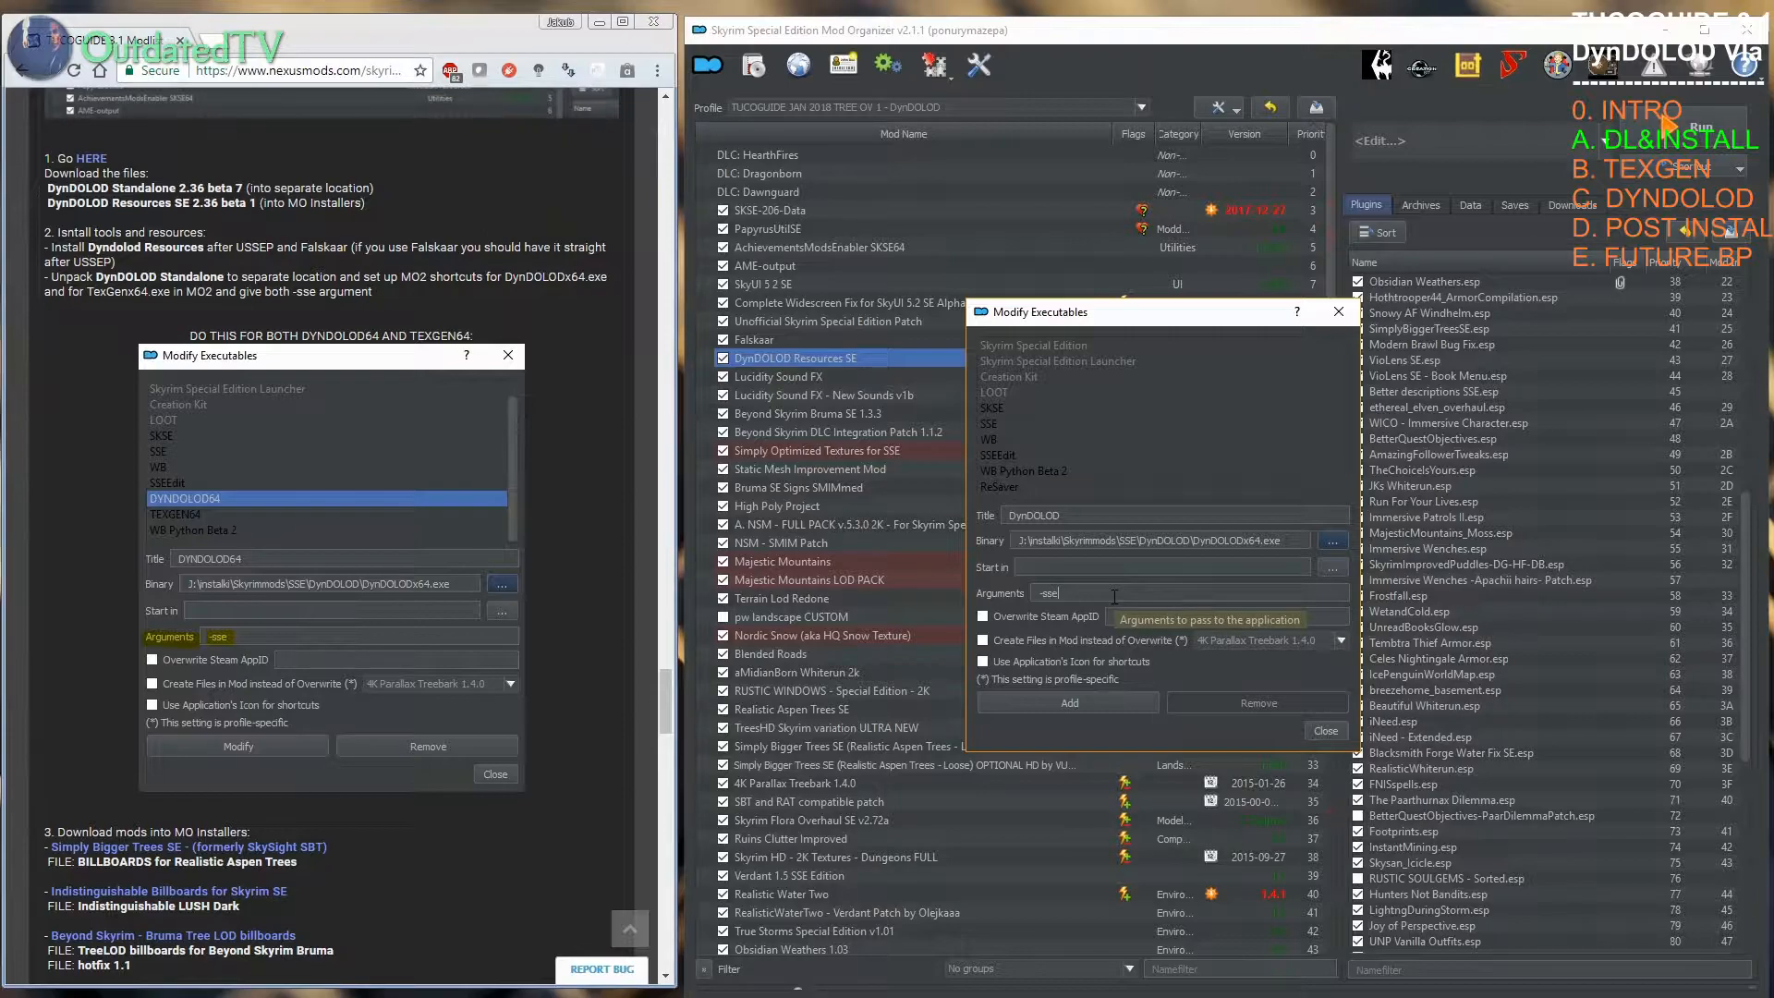
{"action": "left_click", "coordinate": [1079, 703]}
{"action": "scroll", "coordinate": [1167, 452], "scroll_direction": "down", "scroll_amount": 1}
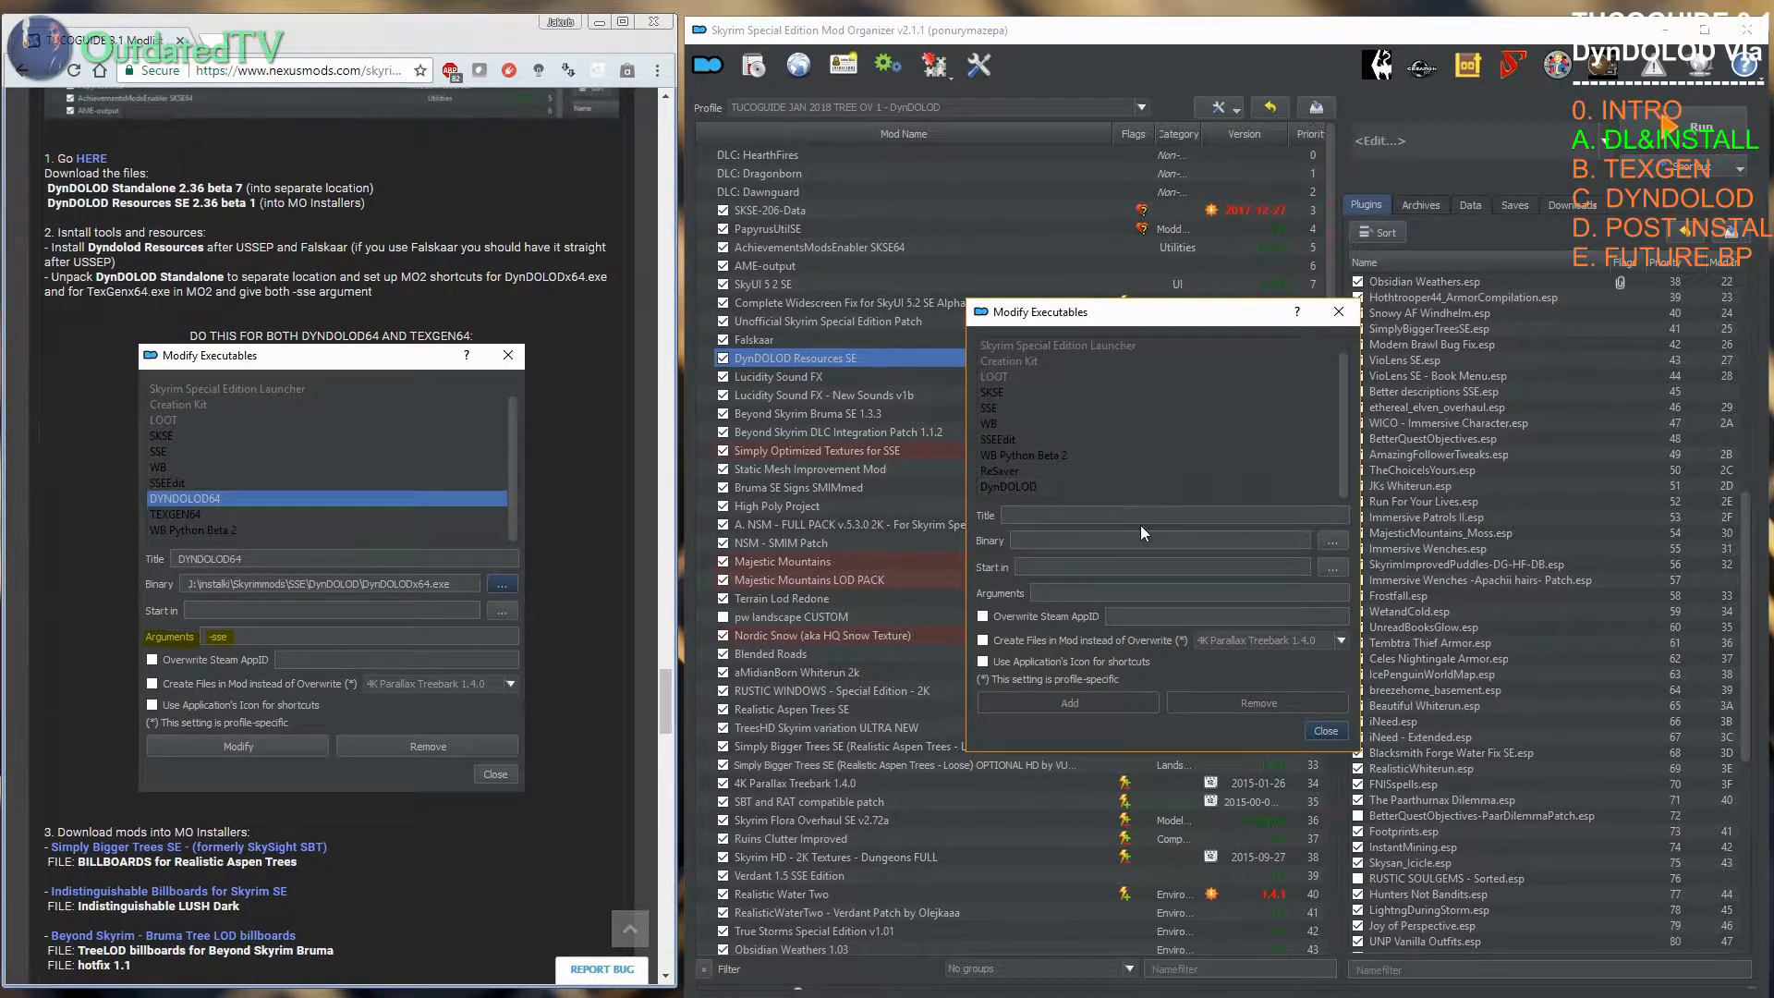
Step: Title a new executable entry "TexGen" and set its binary to TexGenx64.exe from the DynDOLOD folder
{"action": "left_click", "coordinate": [1023, 514]}
{"action": "type", "text": "TexGen"}
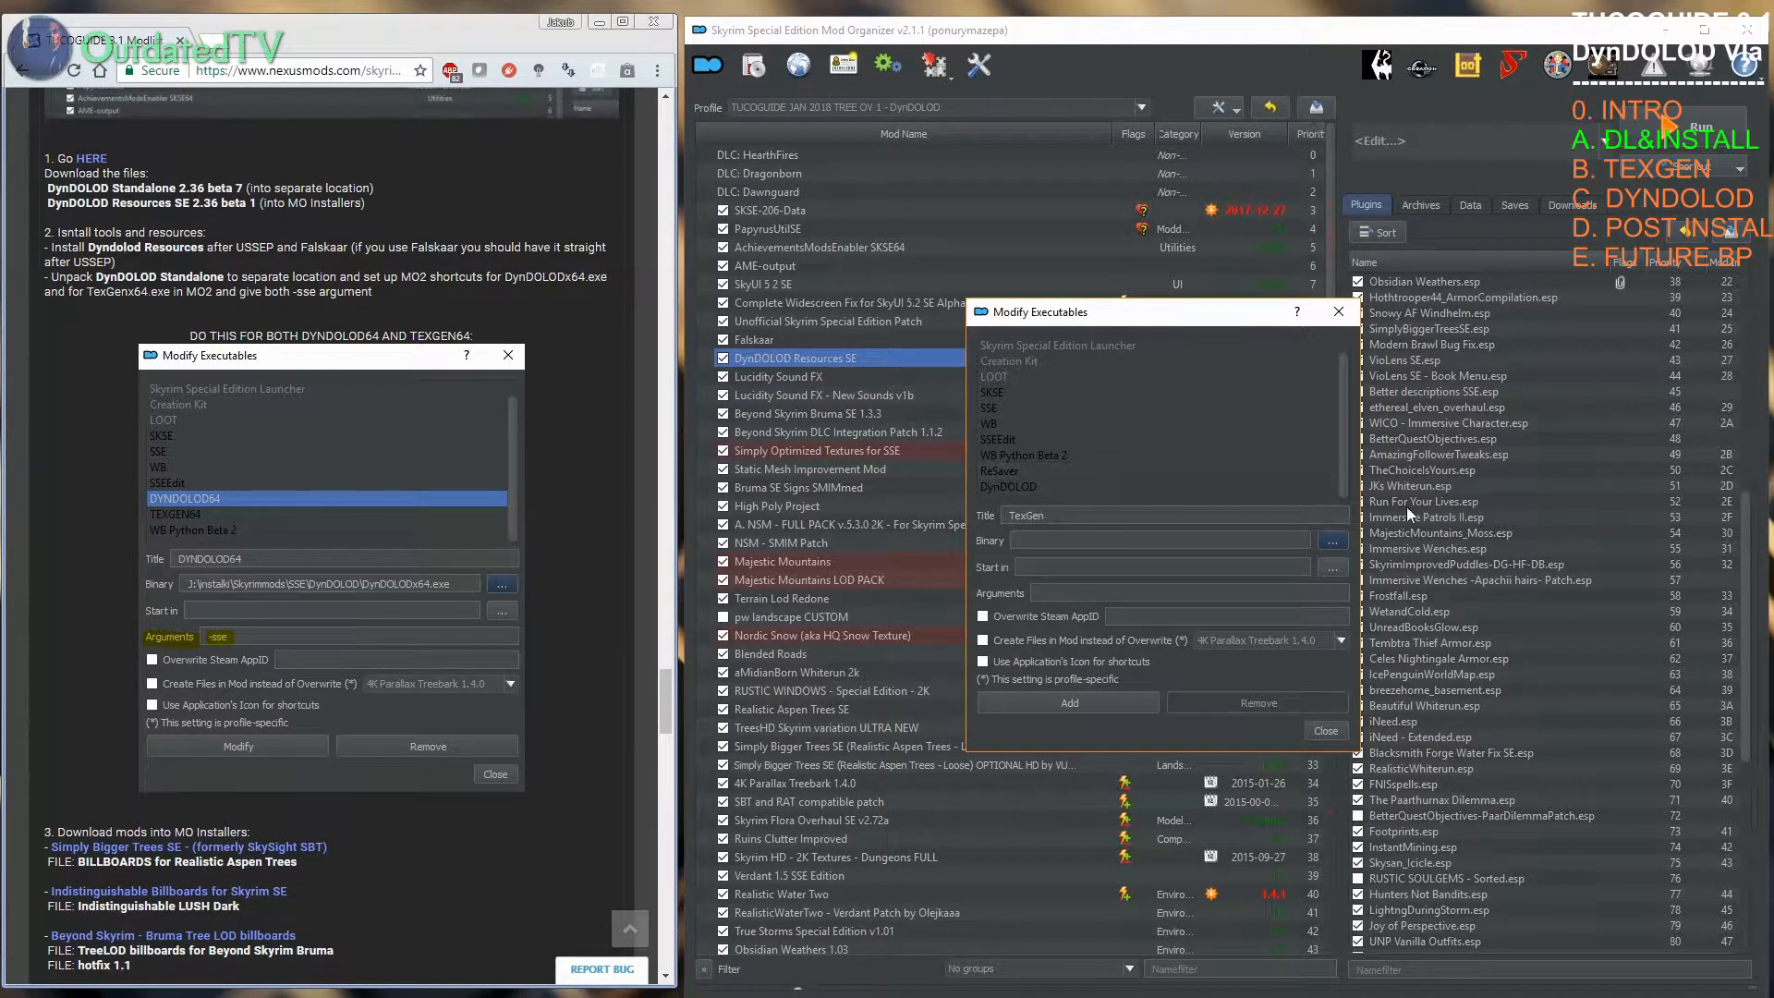
{"action": "left_click", "coordinate": [1344, 545]}
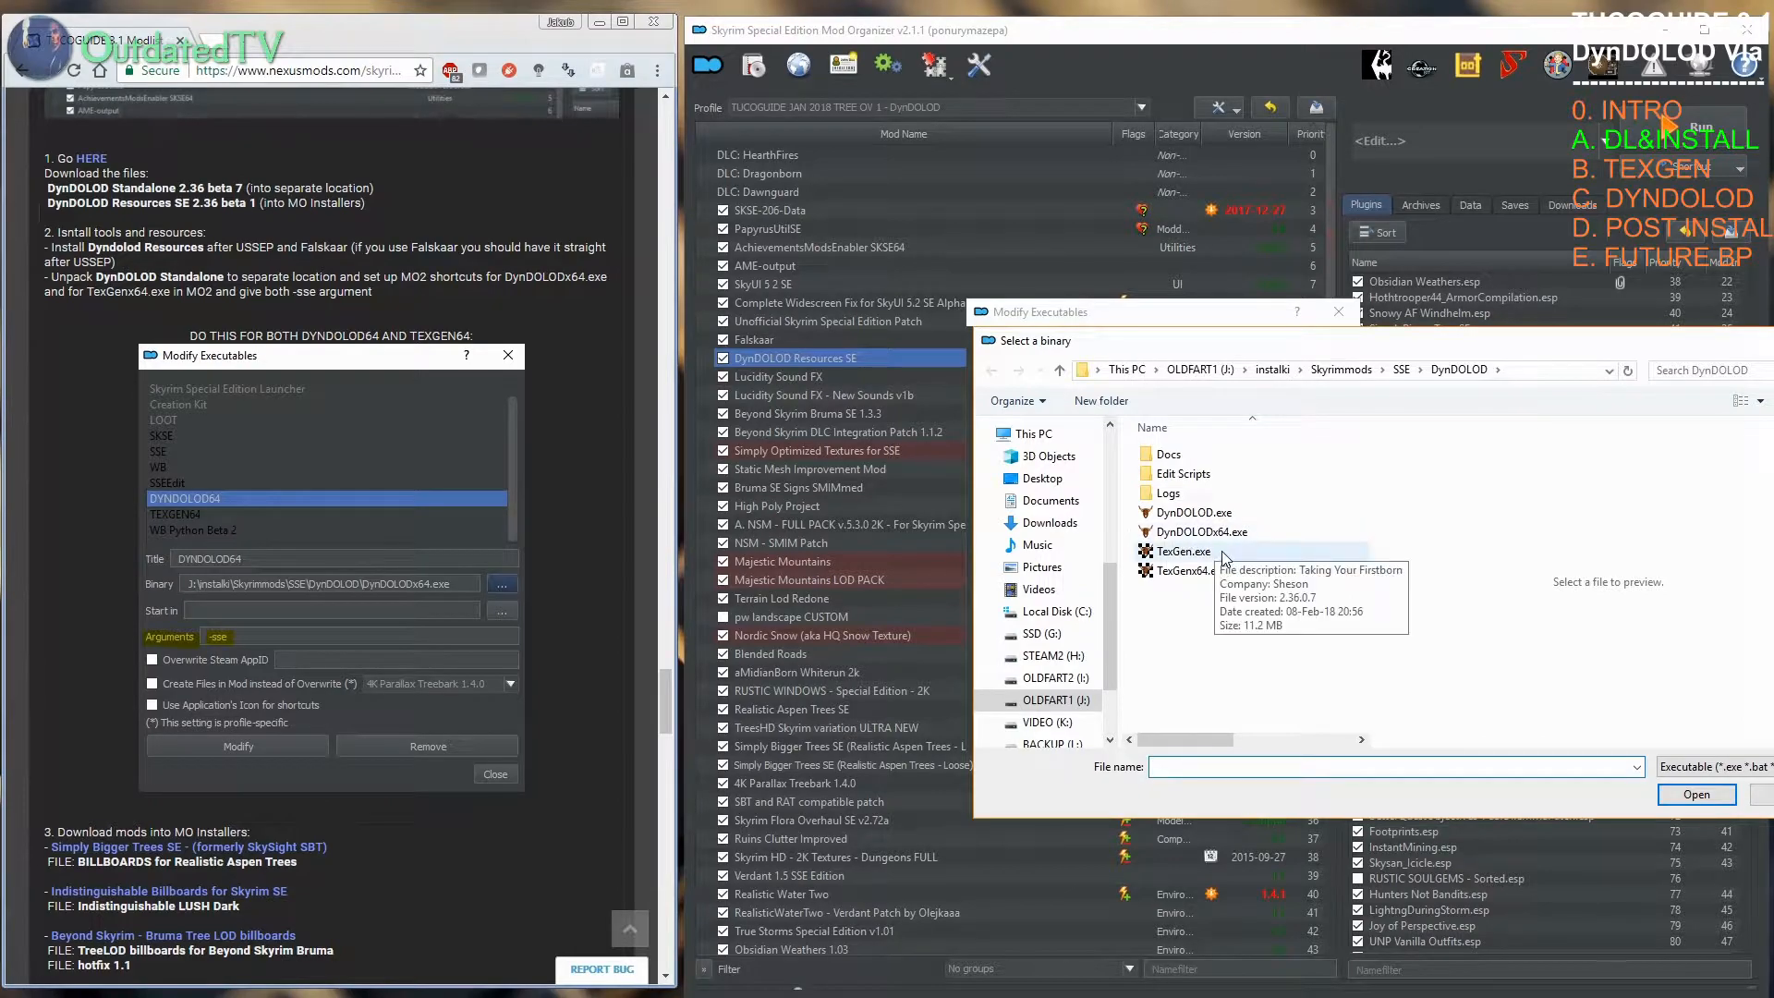
{"action": "left_click", "coordinate": [1194, 573]}
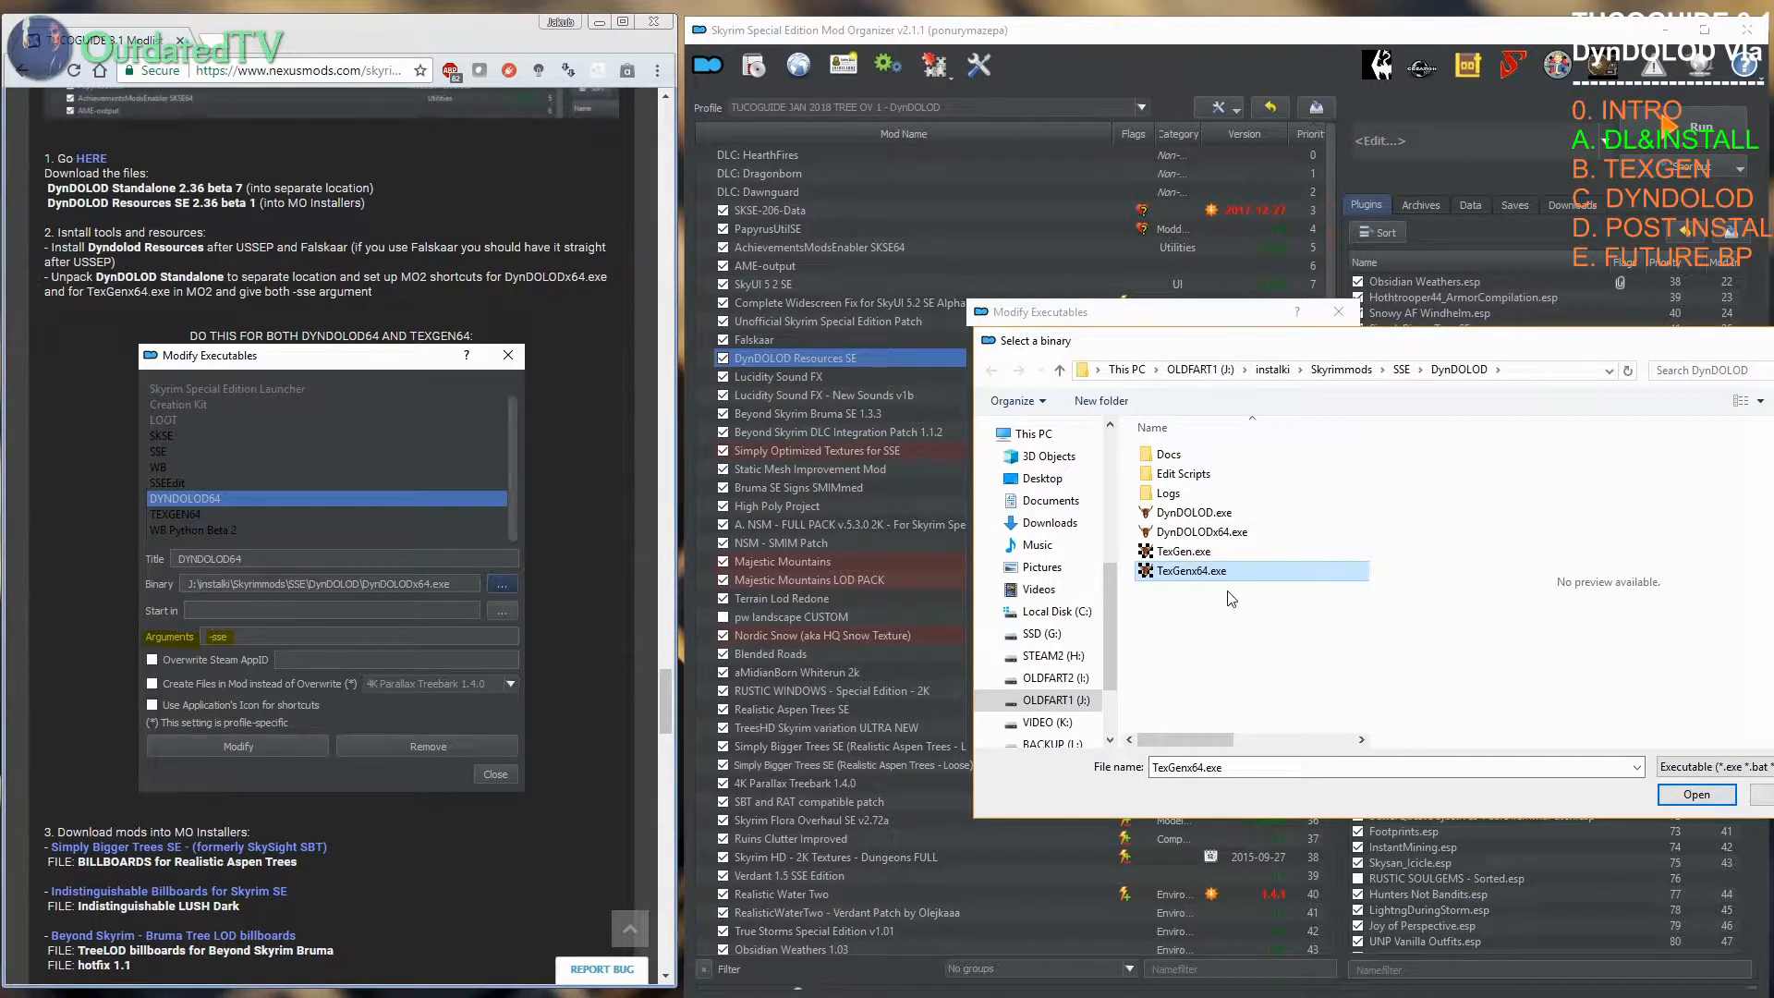
{"action": "left_click", "coordinate": [1682, 794]}
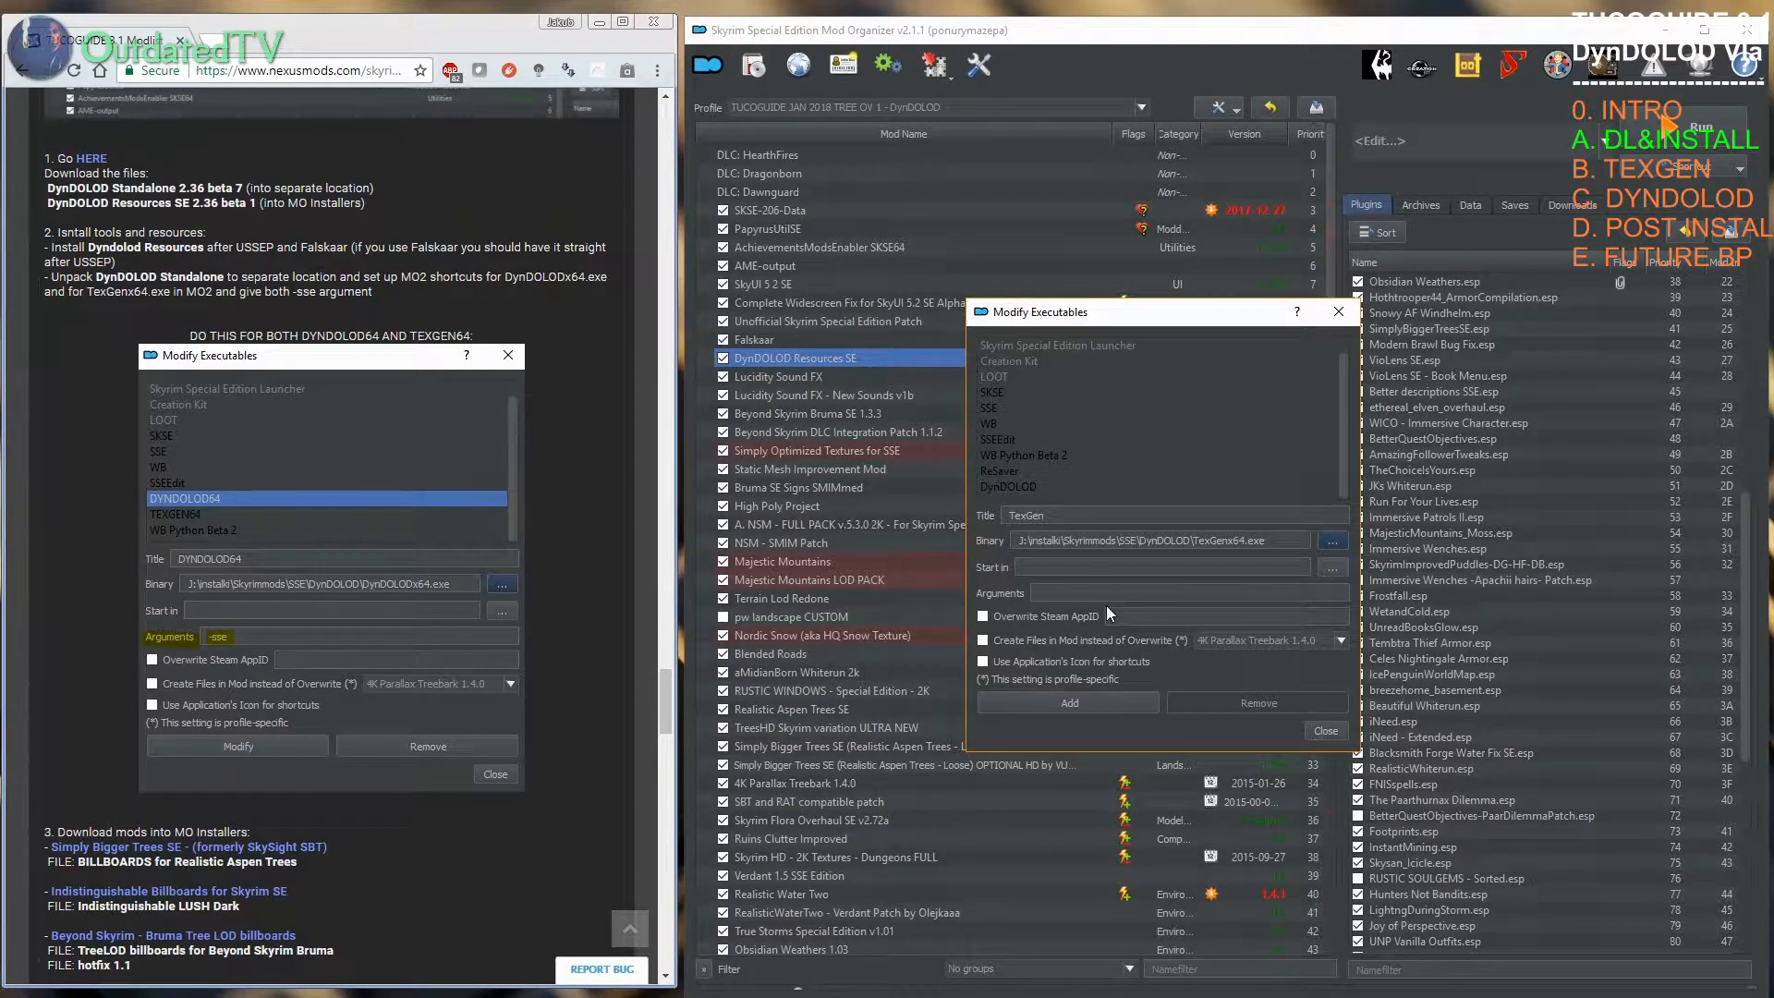
Step: Give the TexGen entry the argument "-sse", add it, and check the list of launchable executables for DynDOLOD and TexGen
{"action": "type", "text": "-sse"}
{"action": "left_click", "coordinate": [1118, 704]}
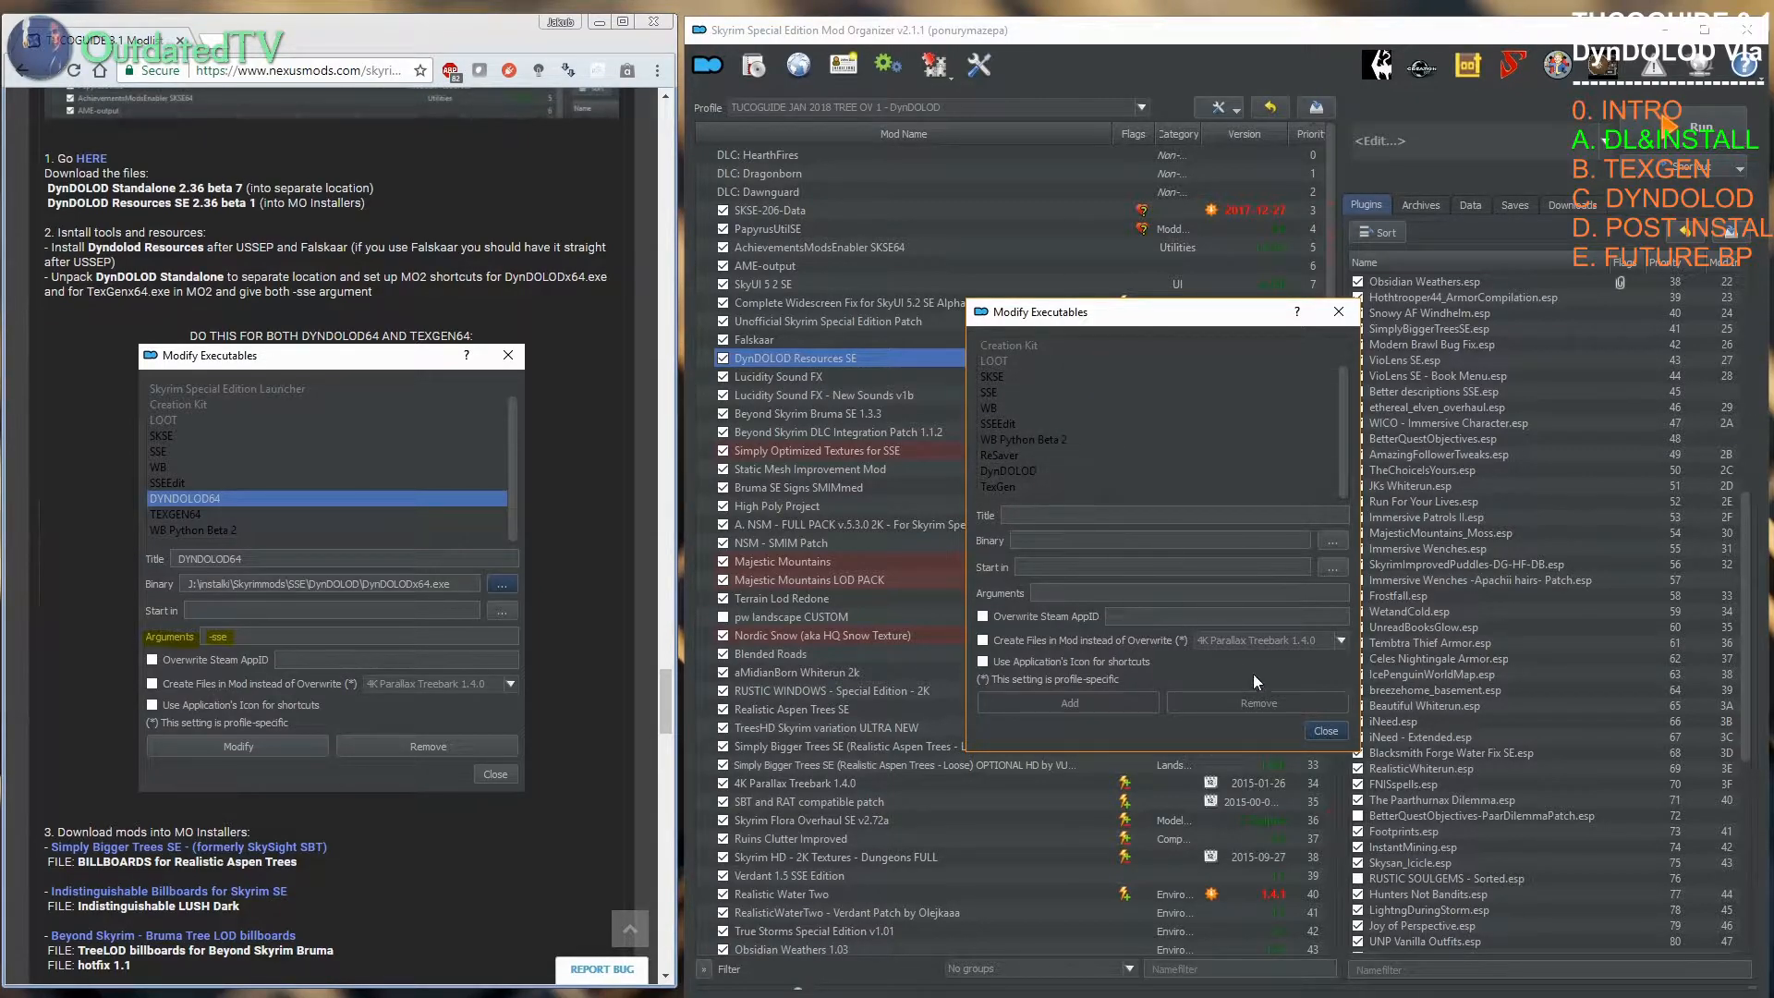
{"action": "left_click", "coordinate": [1321, 729]}
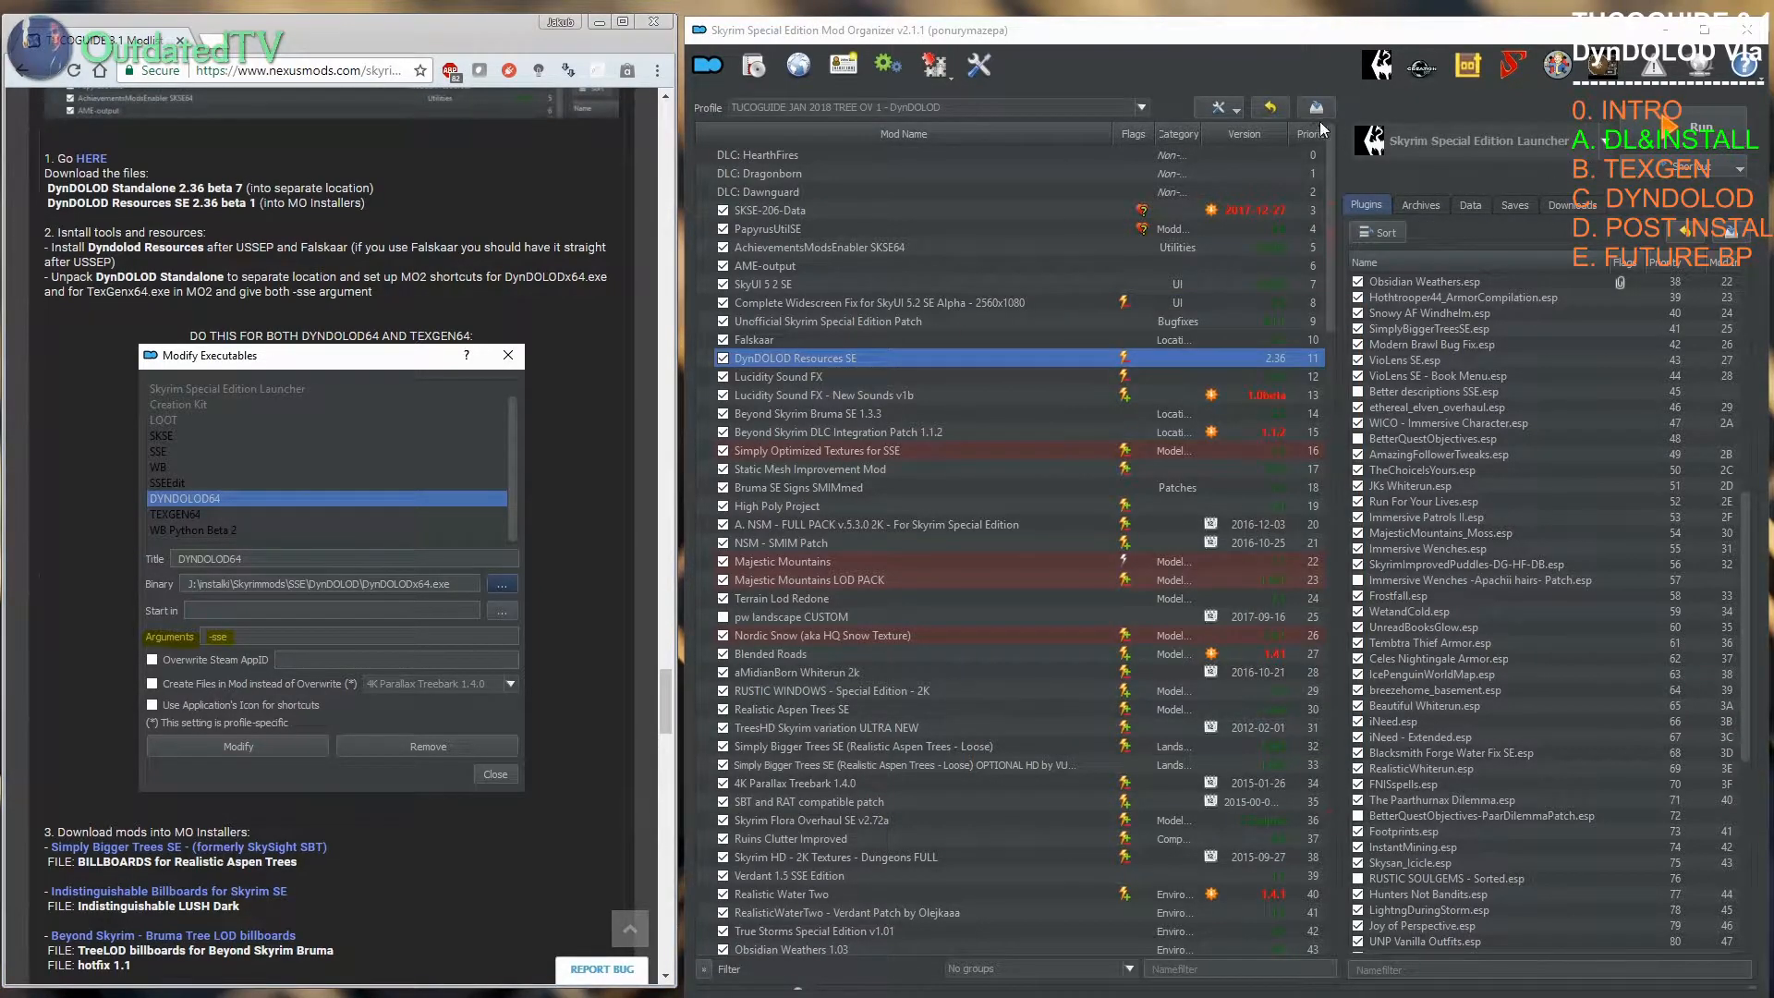
{"action": "left_click", "coordinate": [1603, 145]}
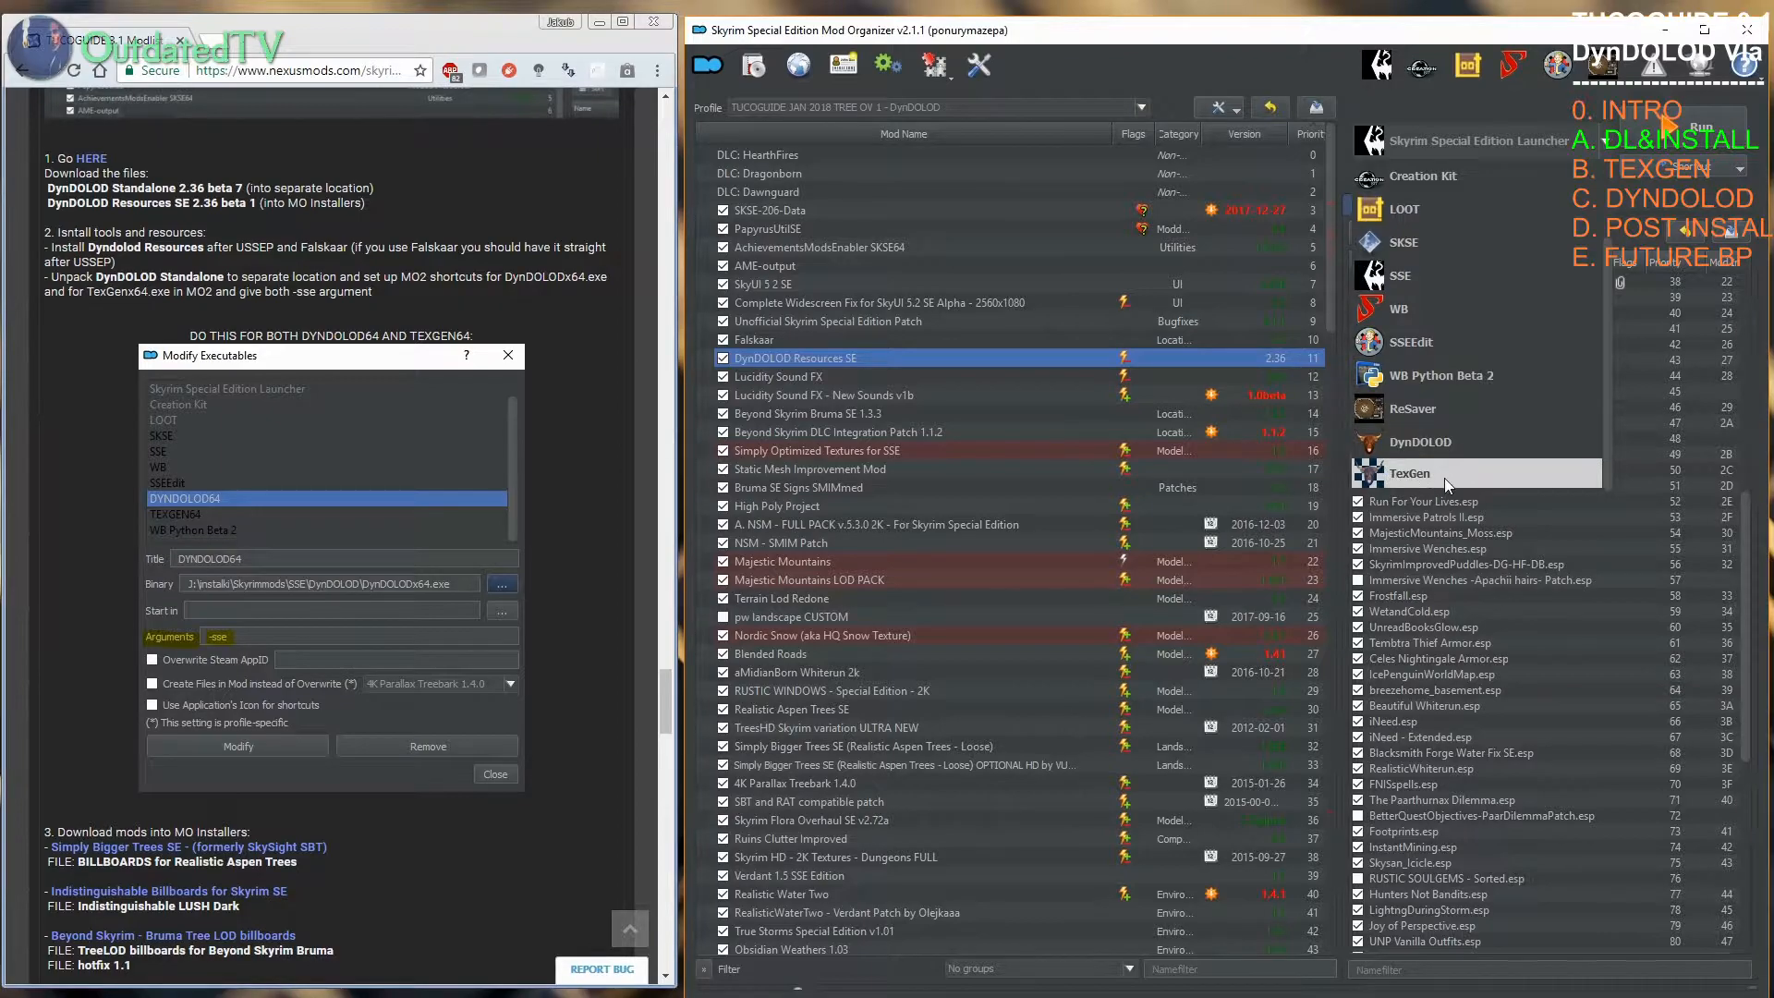
Step: Compare the guide's billboard download list with the installed tree mods, from Realistic Aspen Trees SE through Skyrim Flora Overhaul SE v2.72a
{"action": "scroll", "coordinate": [370, 555], "scroll_direction": "down", "scroll_amount": 3}
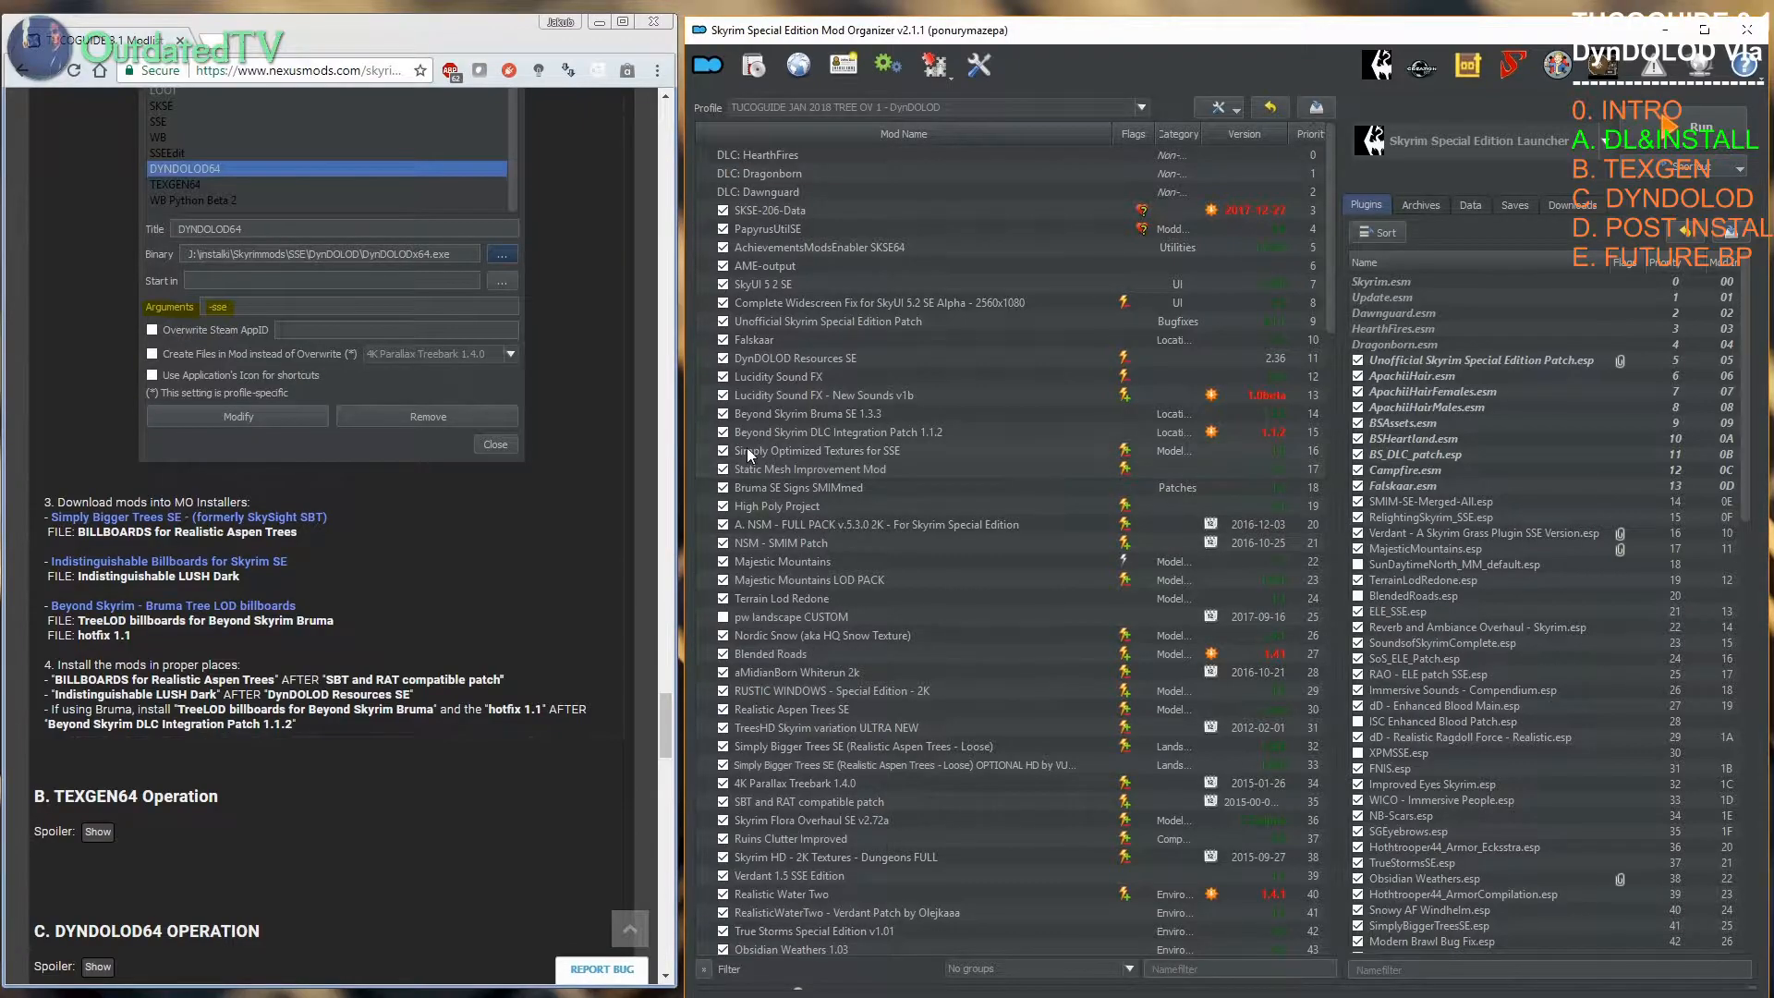
{"action": "left_click", "coordinate": [780, 451]}
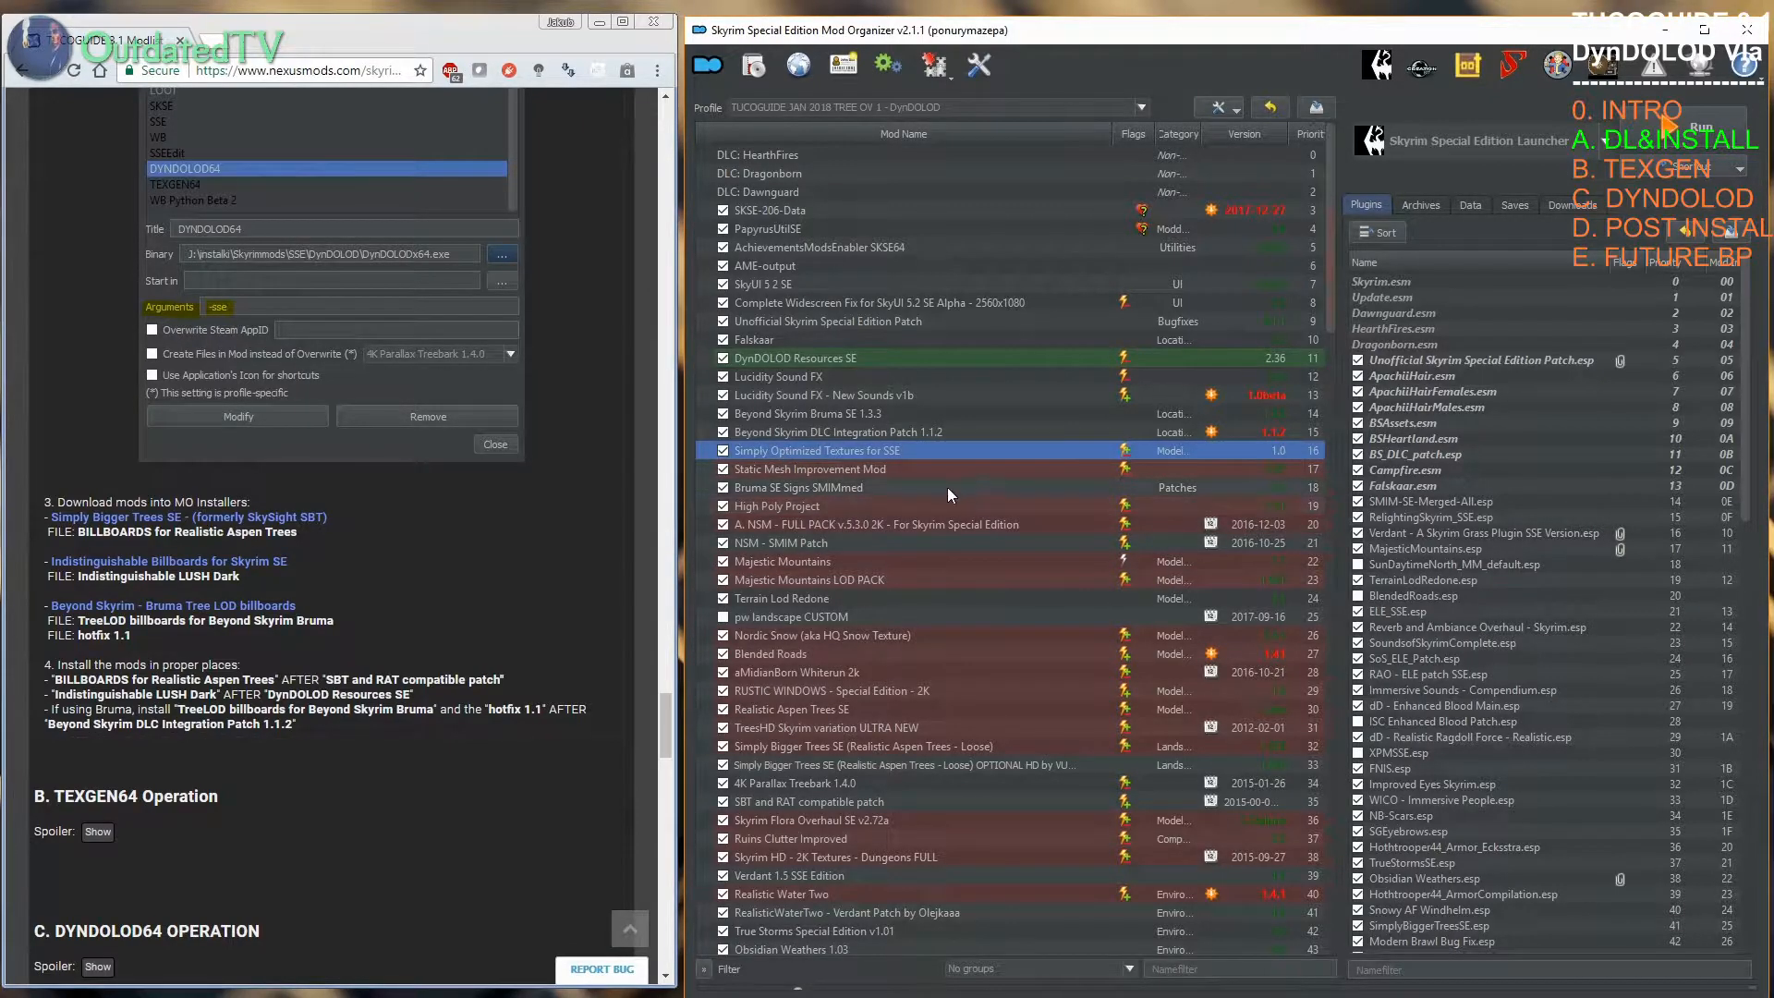
{"action": "scroll", "coordinate": [874, 518], "scroll_direction": "down", "scroll_amount": 4}
{"action": "left_click", "coordinate": [859, 597]}
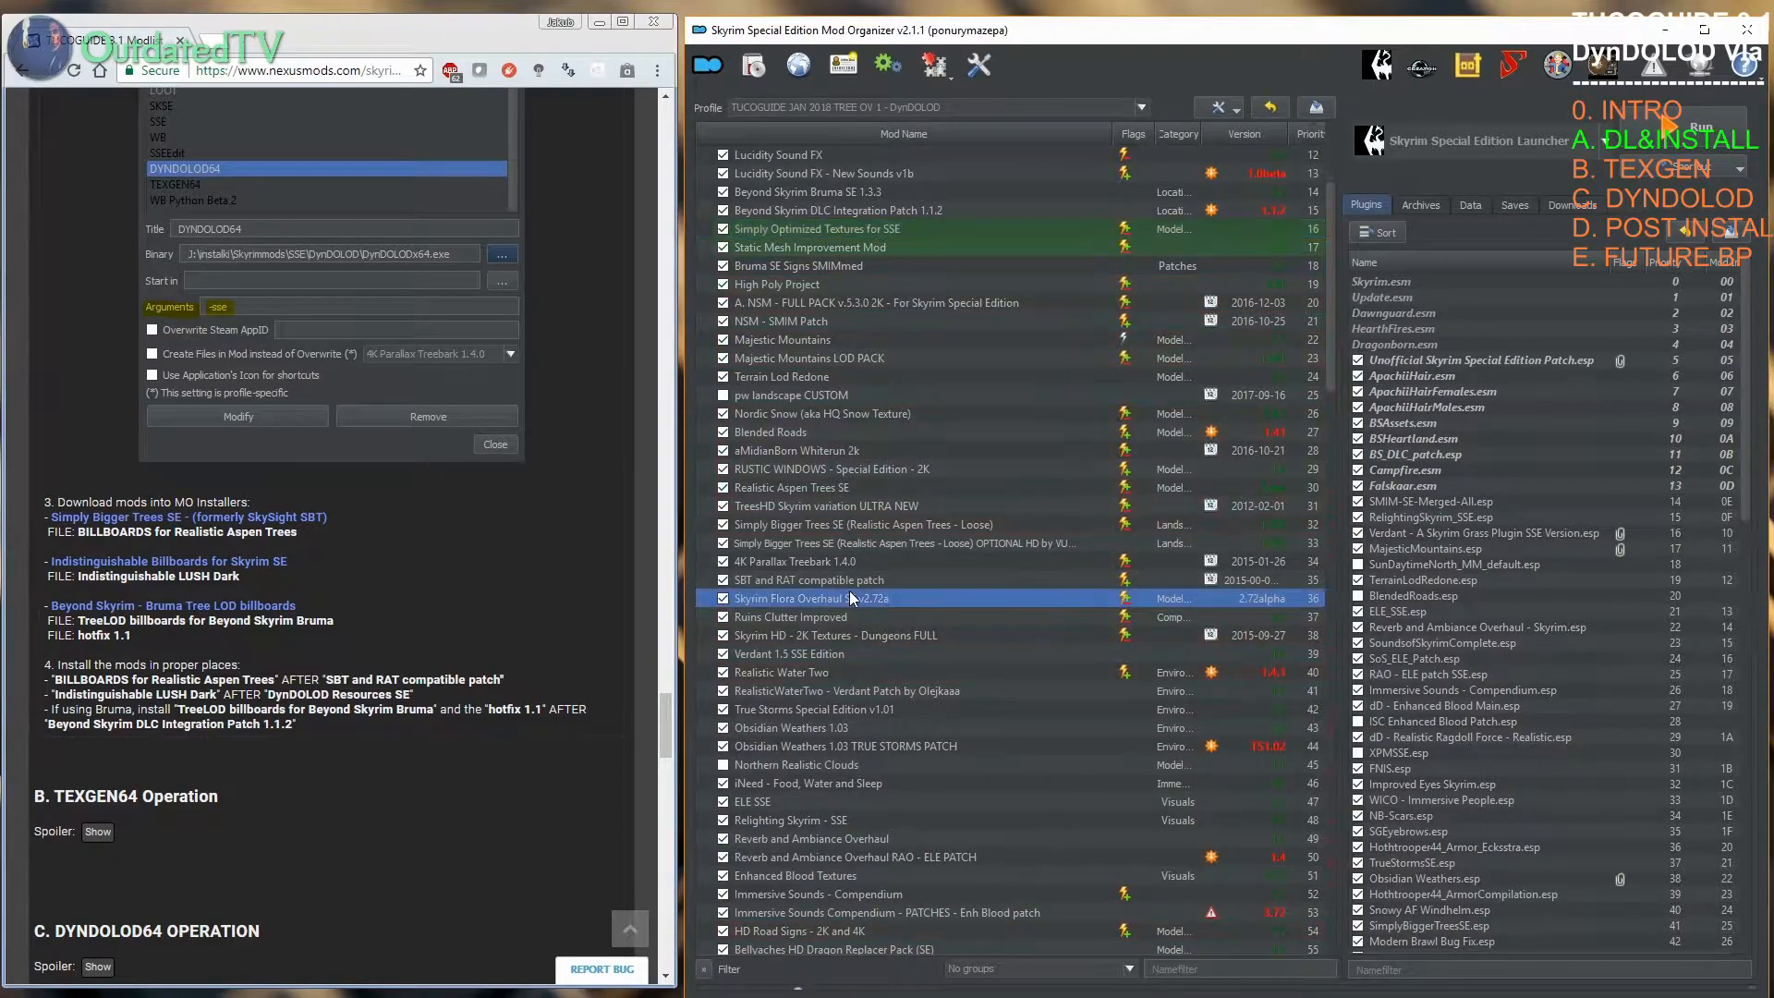
{"action": "left_click", "coordinate": [826, 506]}
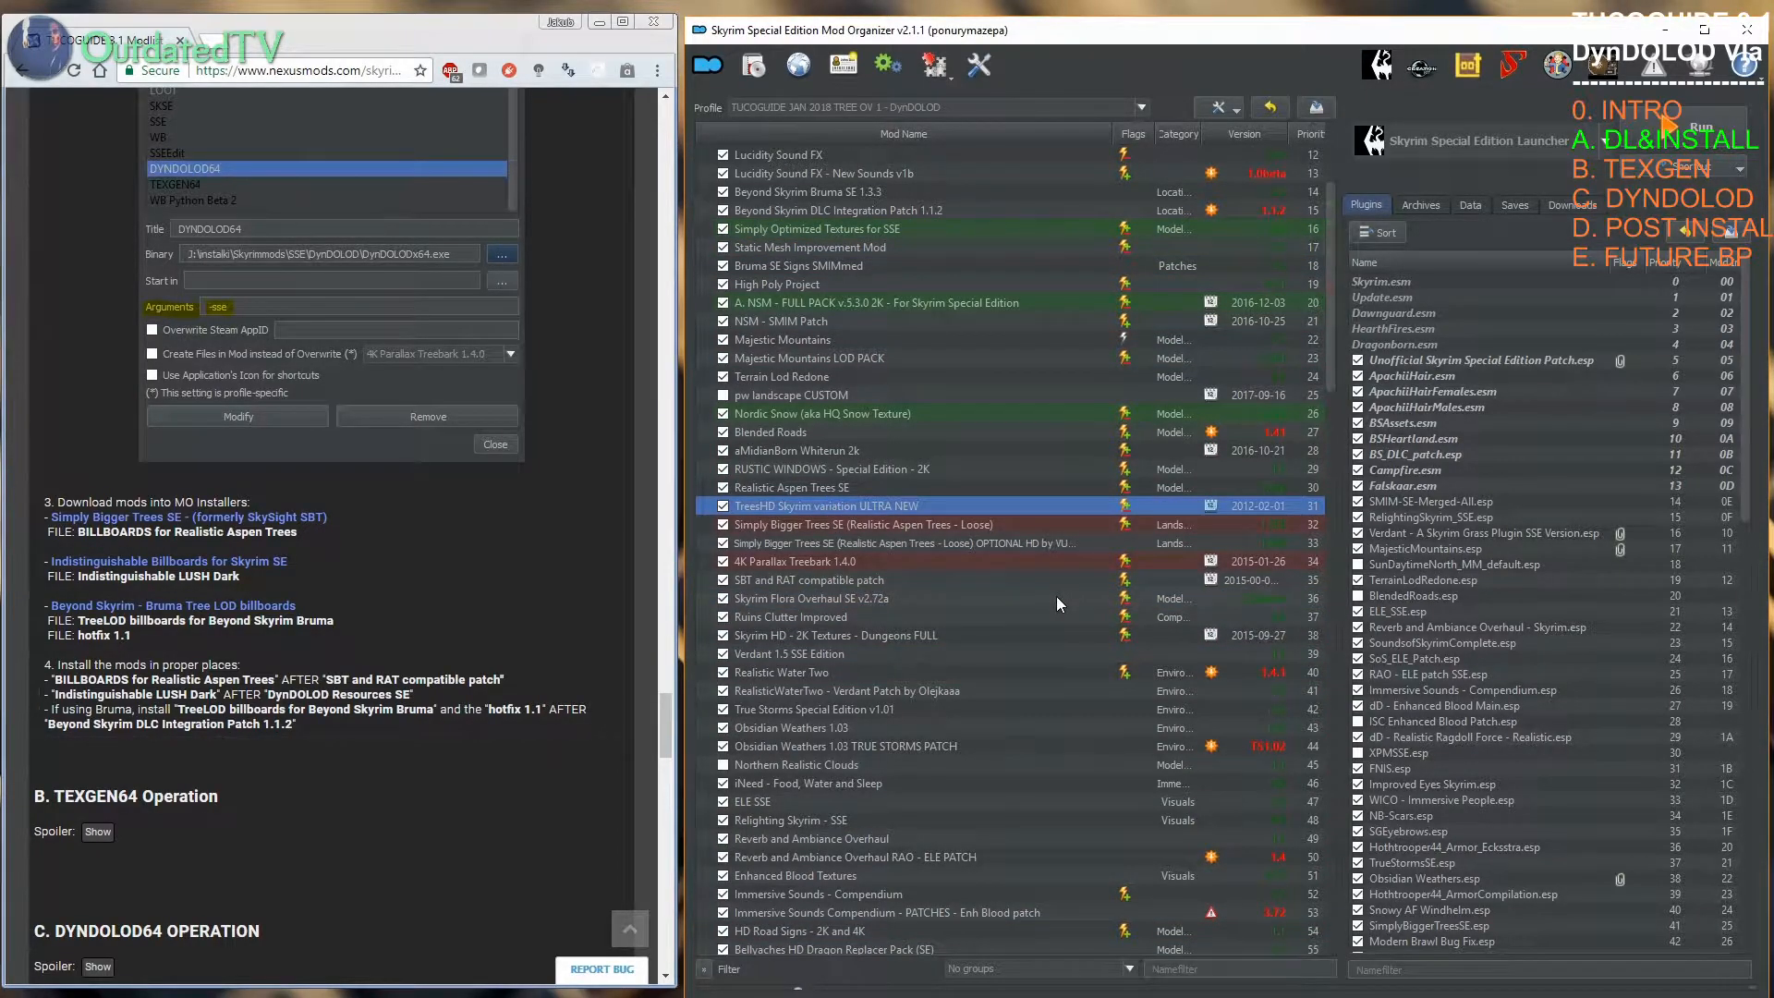
{"action": "key", "text": "Up"}
{"action": "key", "text": "shift+Down"}
{"action": "key", "text": "shift+Down"}
{"action": "key", "text": "shift+Down"}
{"action": "key", "text": "shift+Down"}
{"action": "key", "text": "shift+Down"}
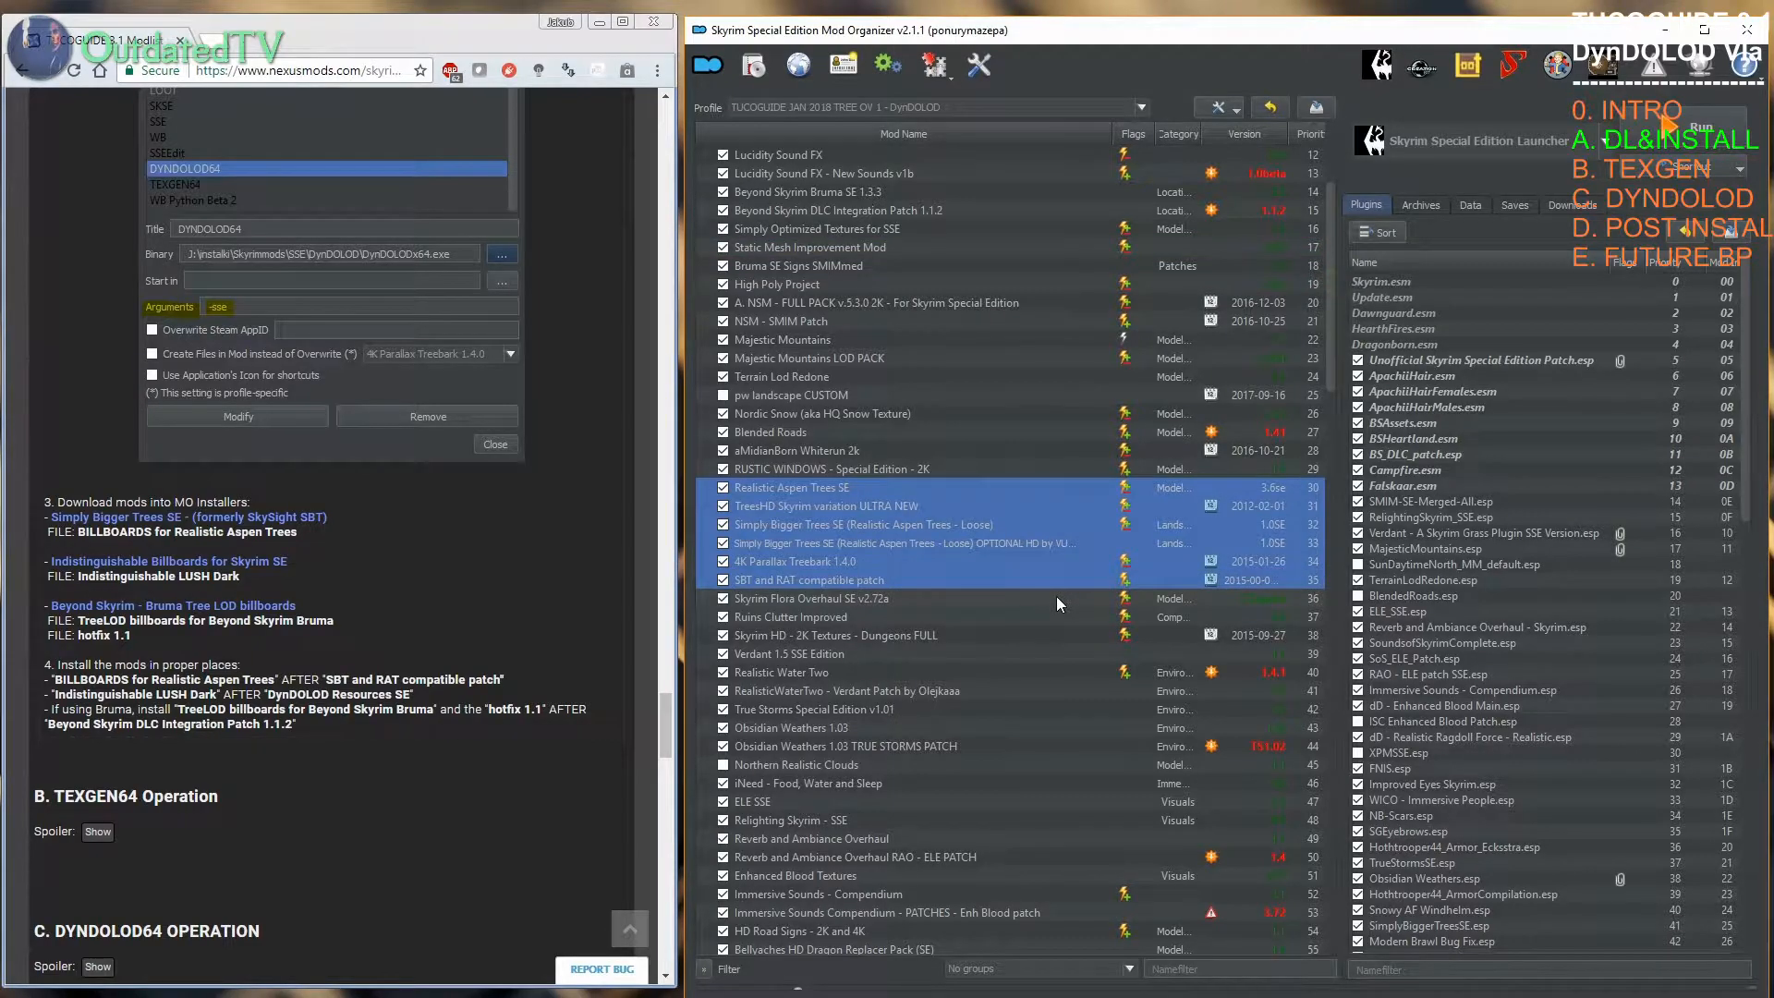
{"action": "key", "text": "shift+Down"}
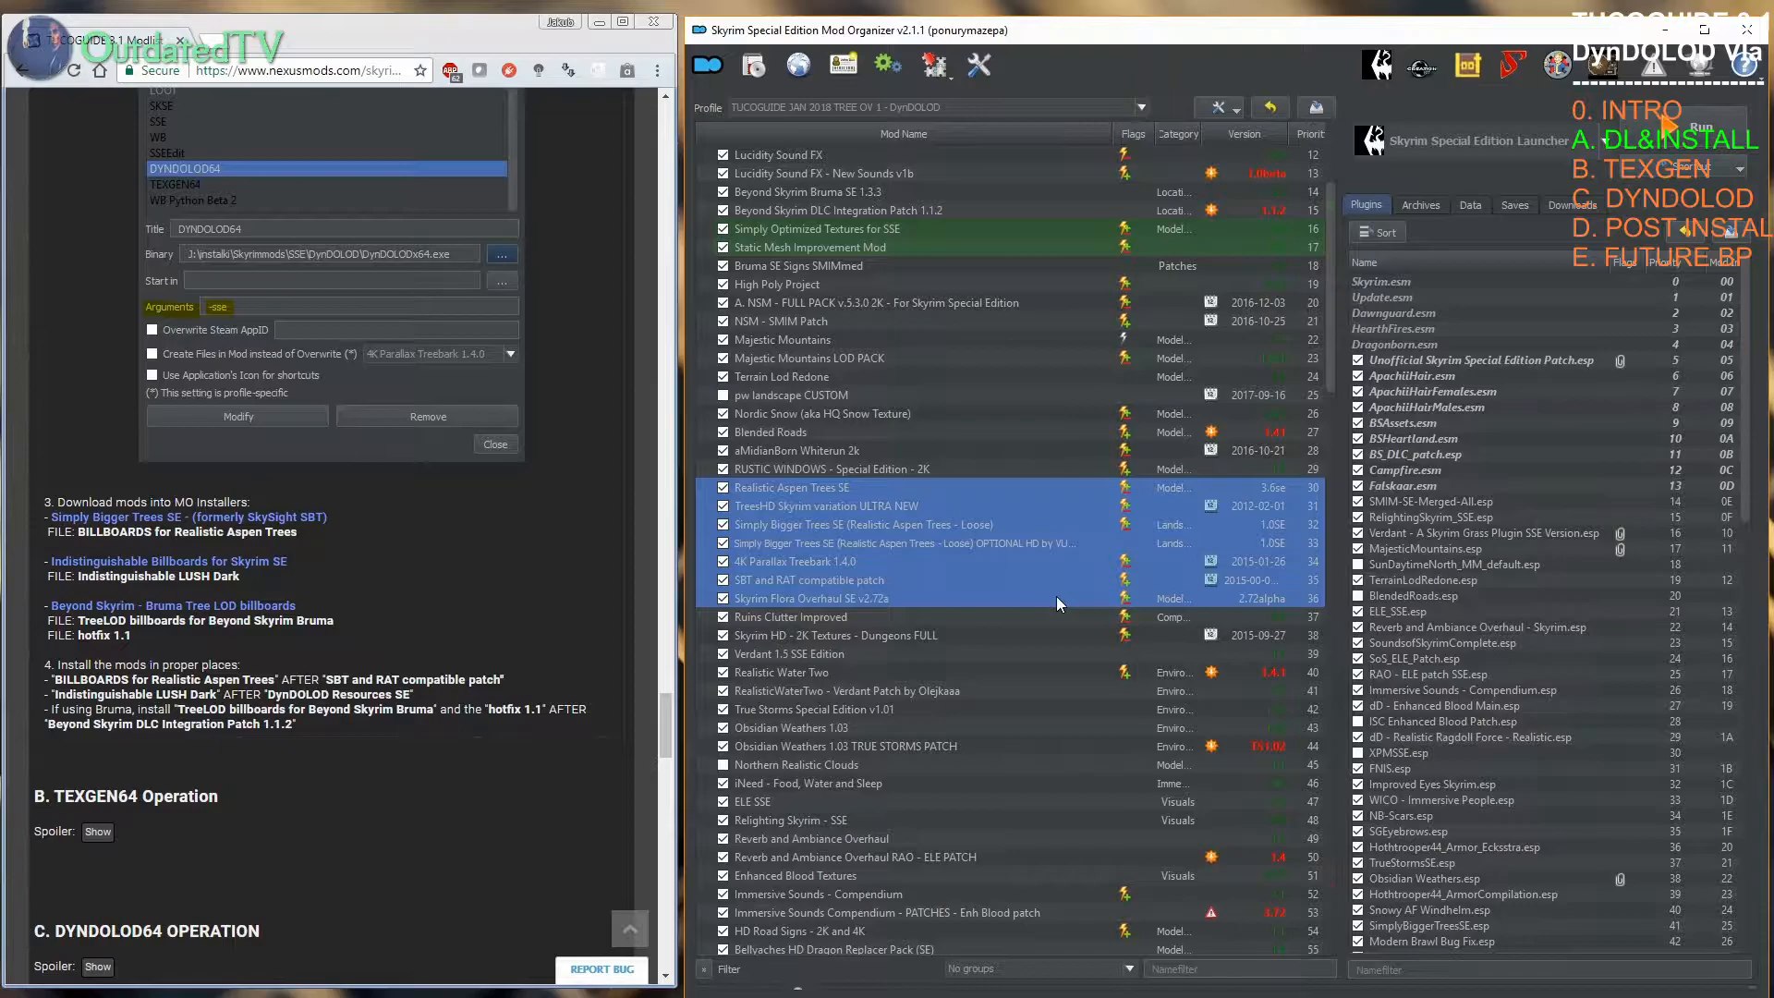
{"action": "mouse_move", "coordinate": [663, 745]}
{"action": "left_mouse_down"}
{"action": "mouse_move", "coordinate": [663, 157]}
{"action": "mouse_move", "coordinate": [687, 752]}
{"action": "left_mouse_up"}
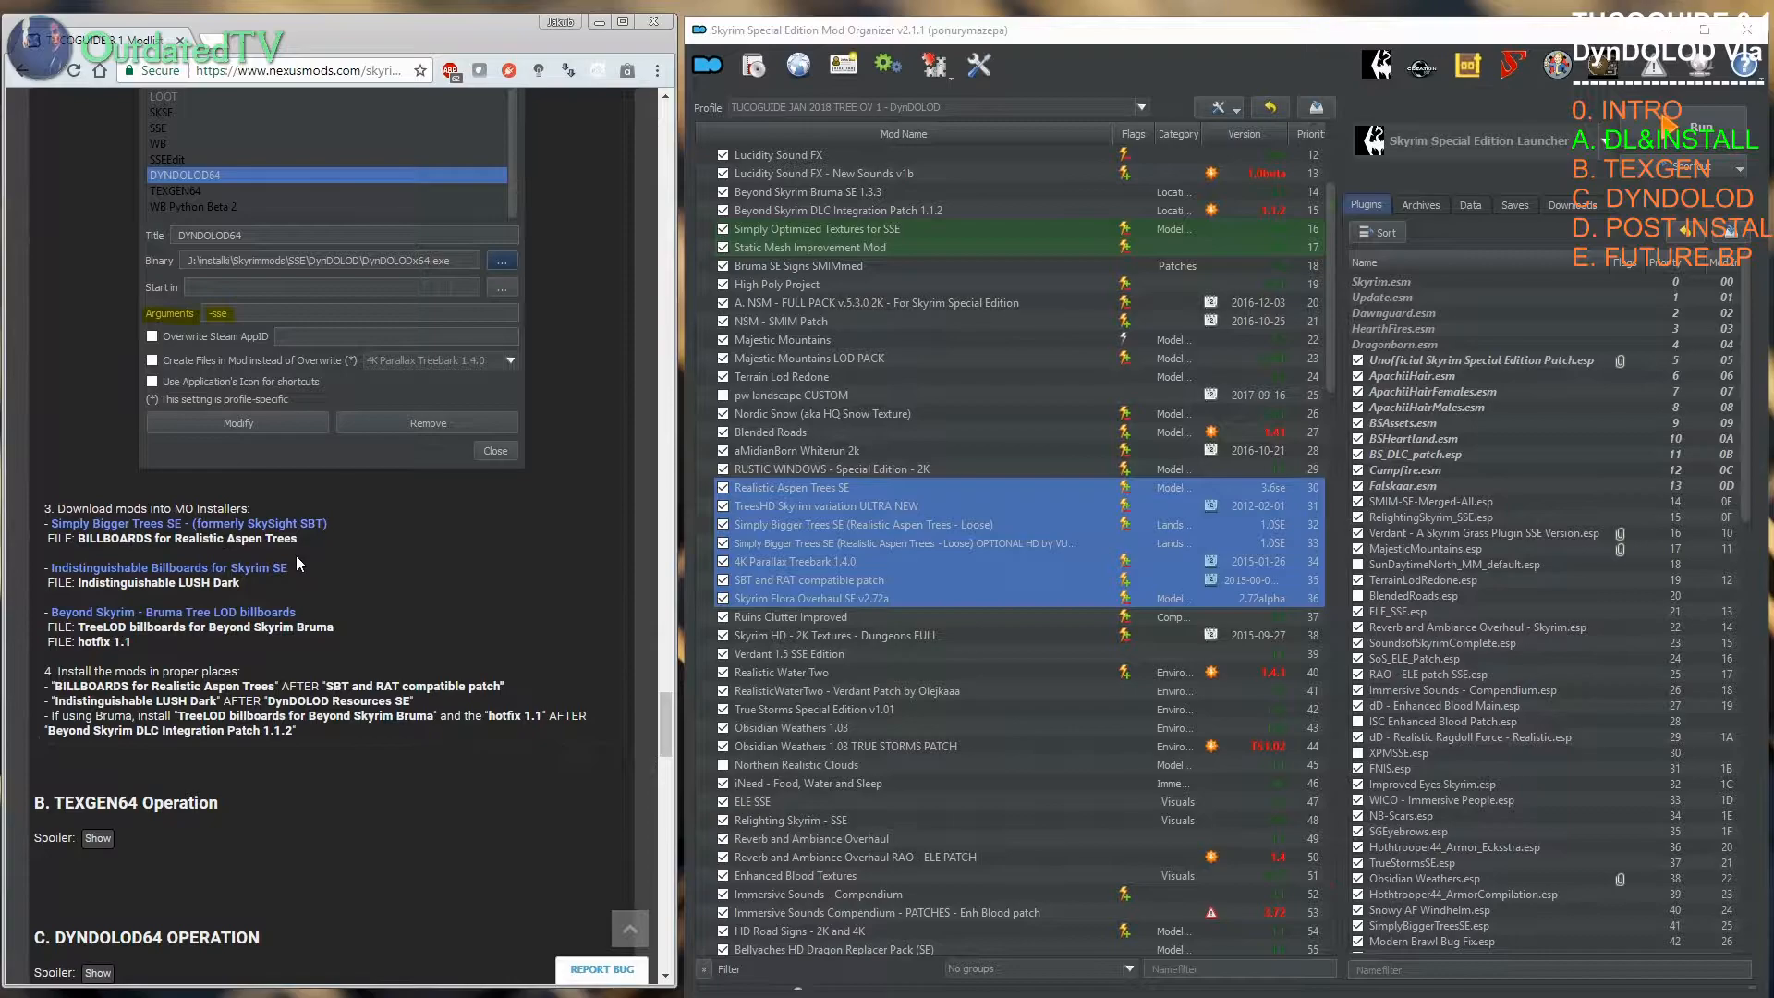
{"action": "left_click", "coordinate": [1051, 656]}
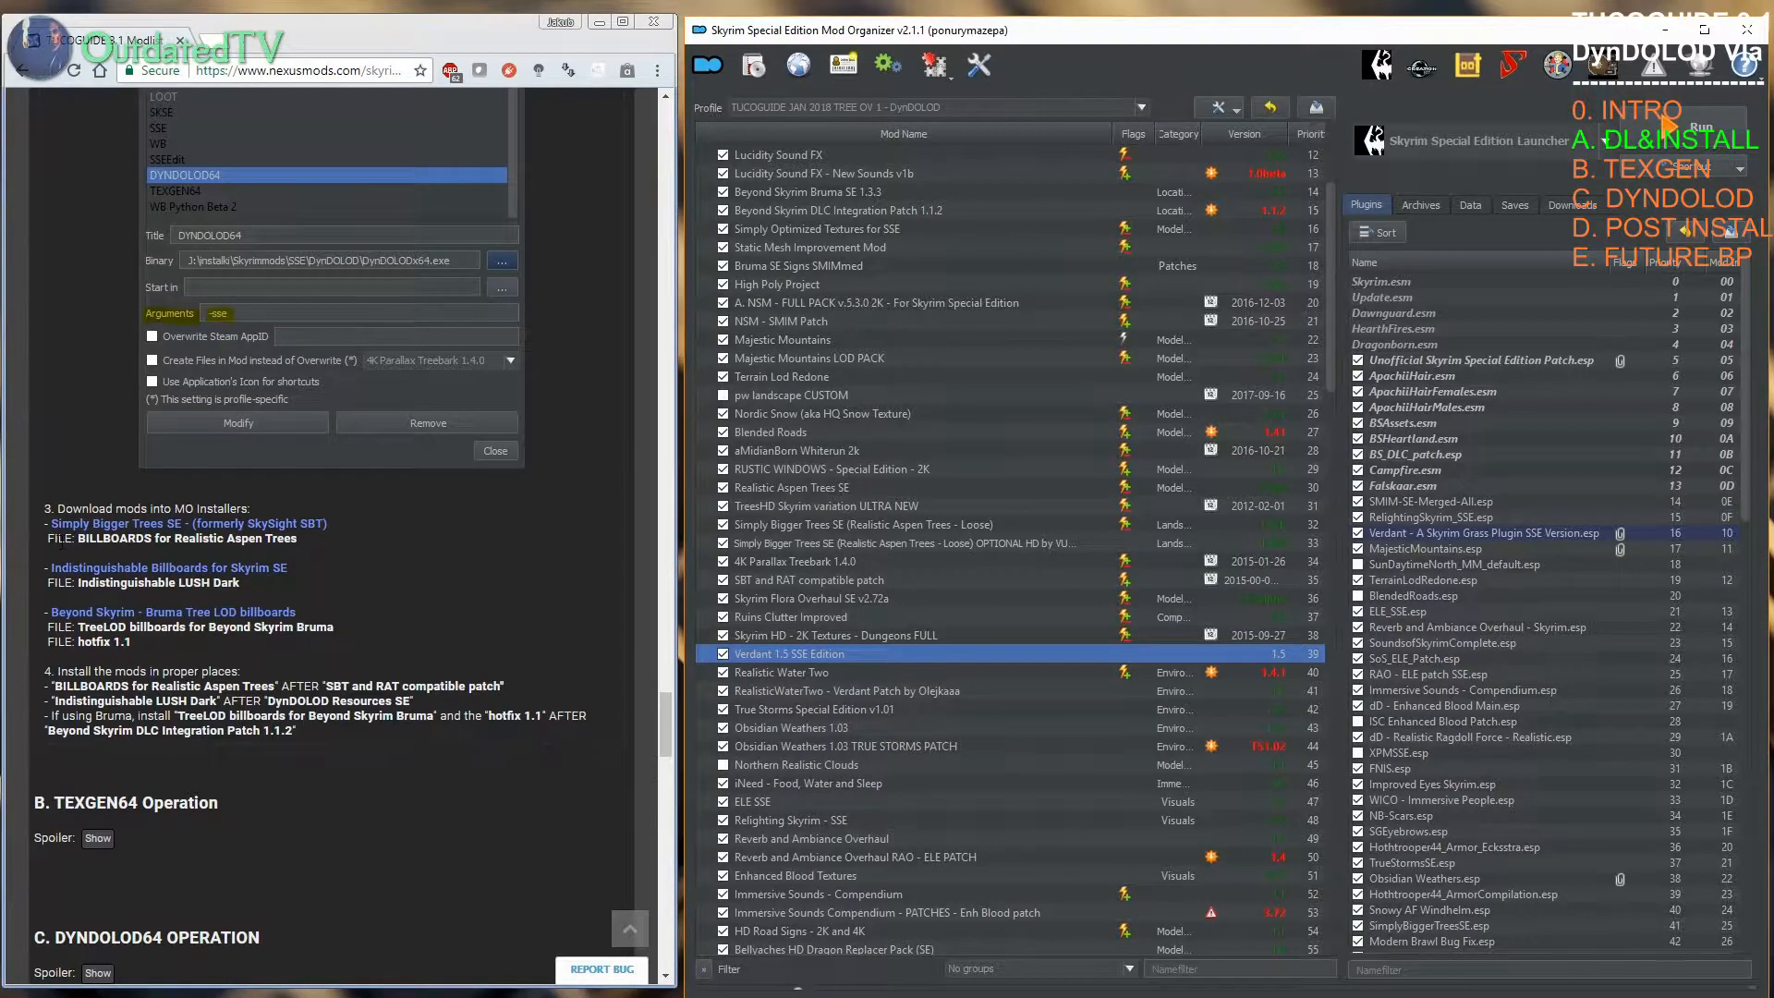
Step: Open the guide's Simply Bigger Trees SE page and locate BILLBOARDS for Realistic Aspen Trees among its optional files
{"action": "left_click", "coordinate": [146, 529]}
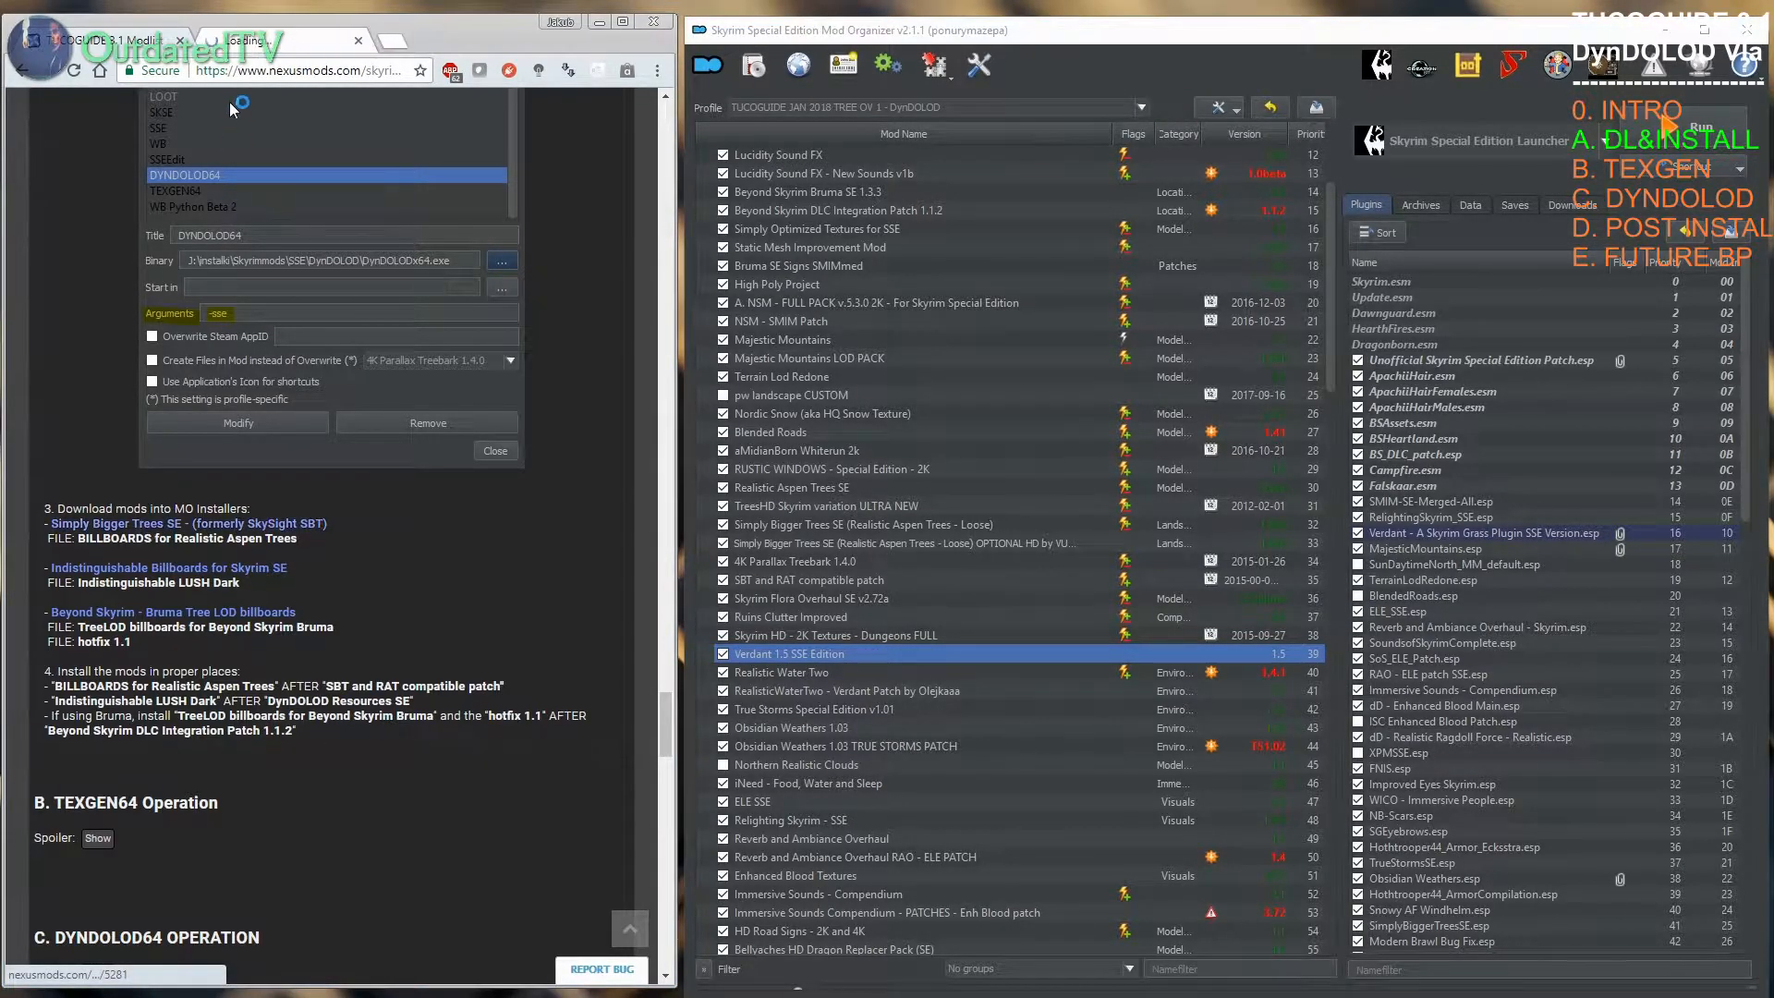
{"action": "scroll", "coordinate": [308, 523], "scroll_direction": "down", "scroll_amount": 3}
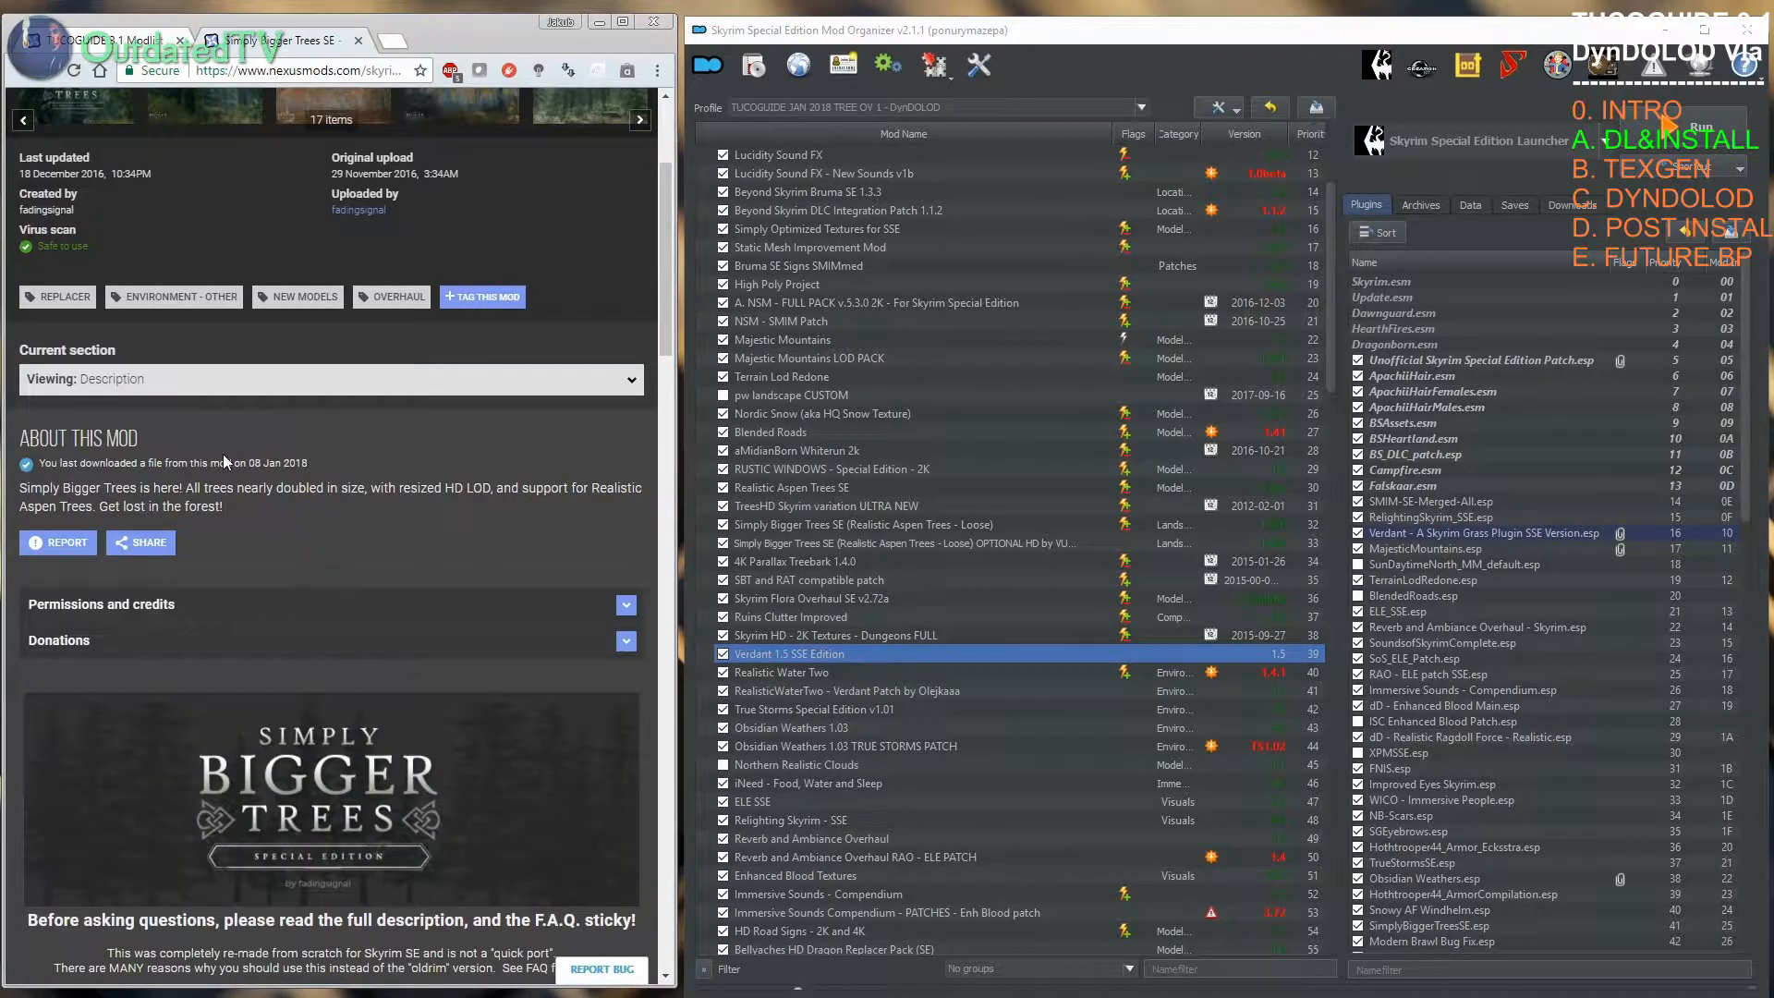
{"action": "scroll", "coordinate": [259, 652], "scroll_direction": "up", "scroll_amount": 3}
{"action": "left_click", "coordinate": [258, 652]}
{"action": "scroll", "coordinate": [314, 633], "scroll_direction": "down", "scroll_amount": 2}
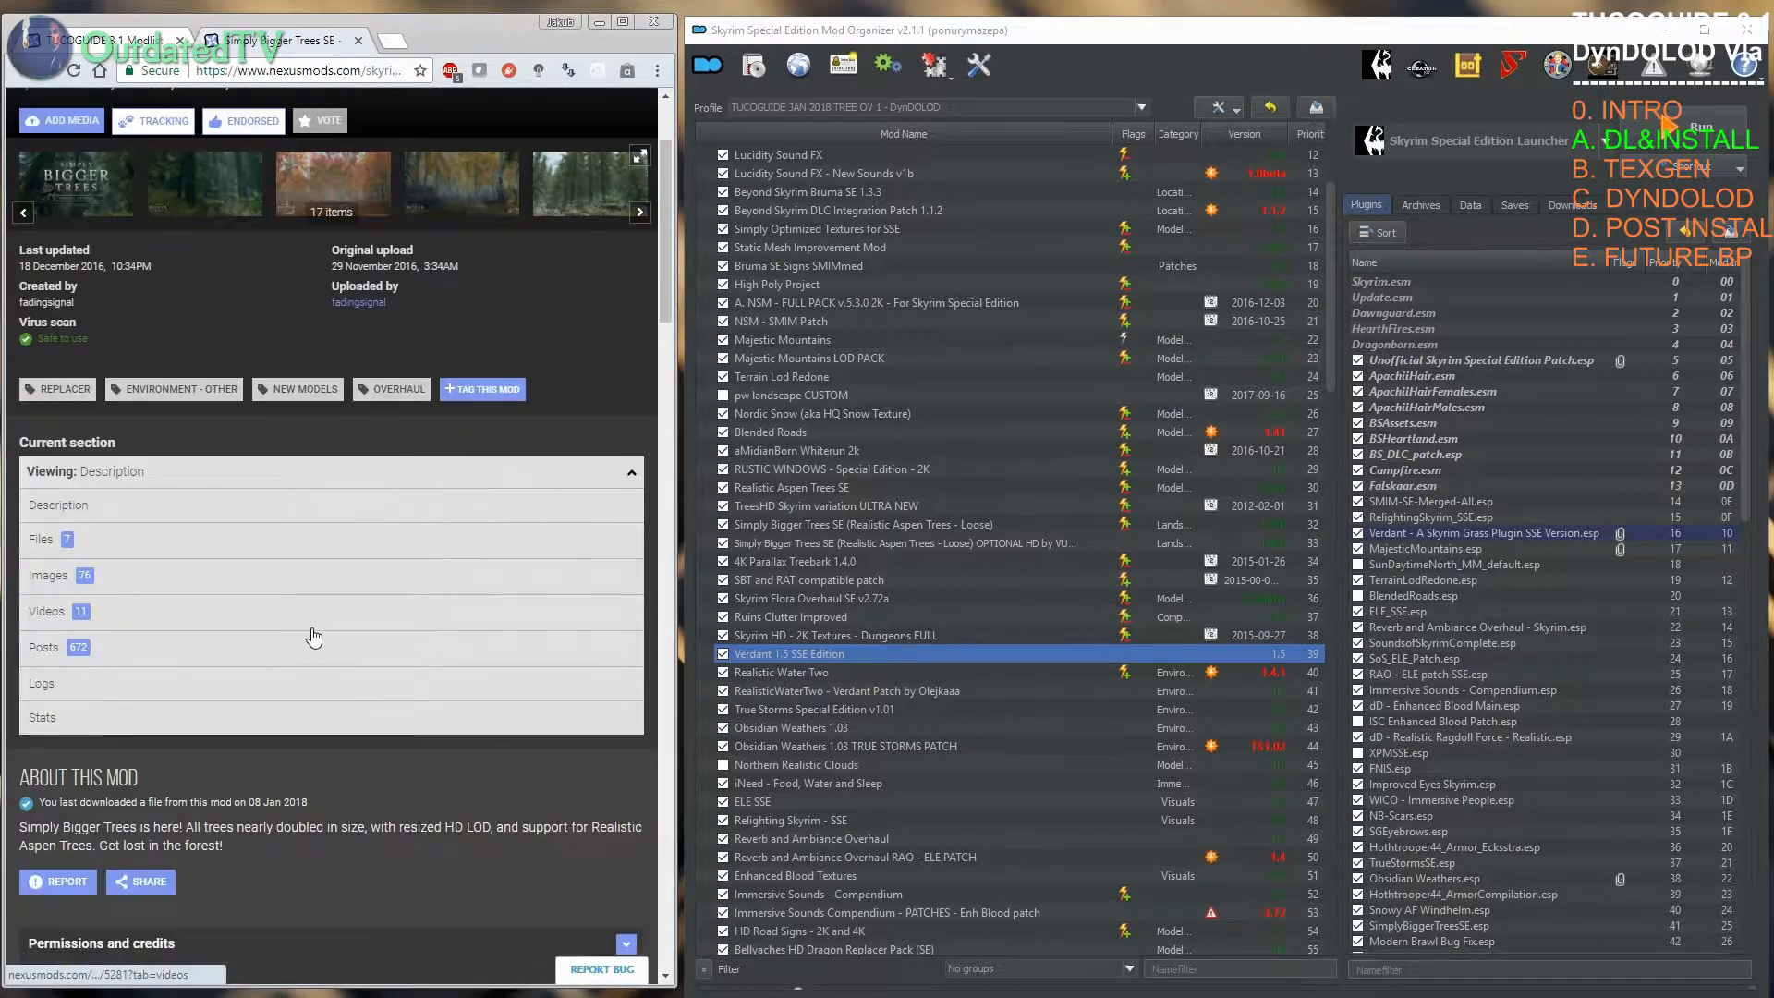
{"action": "left_click", "coordinate": [52, 552]}
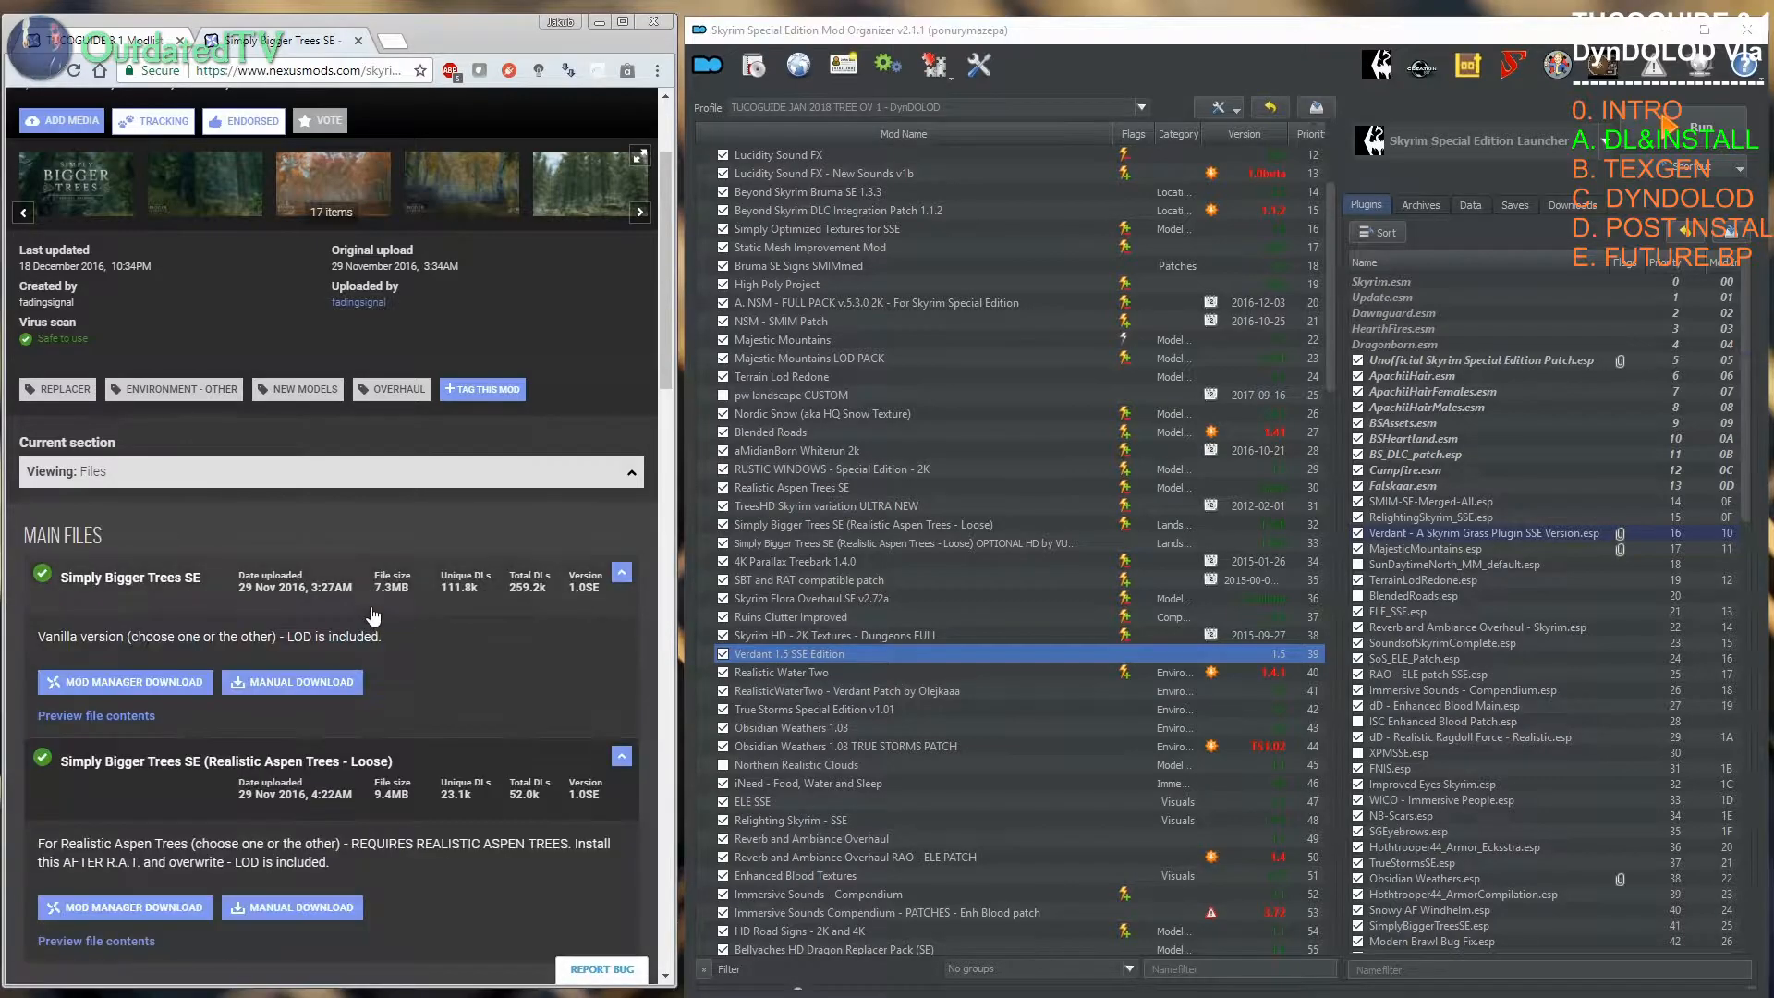
{"action": "scroll", "coordinate": [366, 696], "scroll_direction": "down", "scroll_amount": 1}
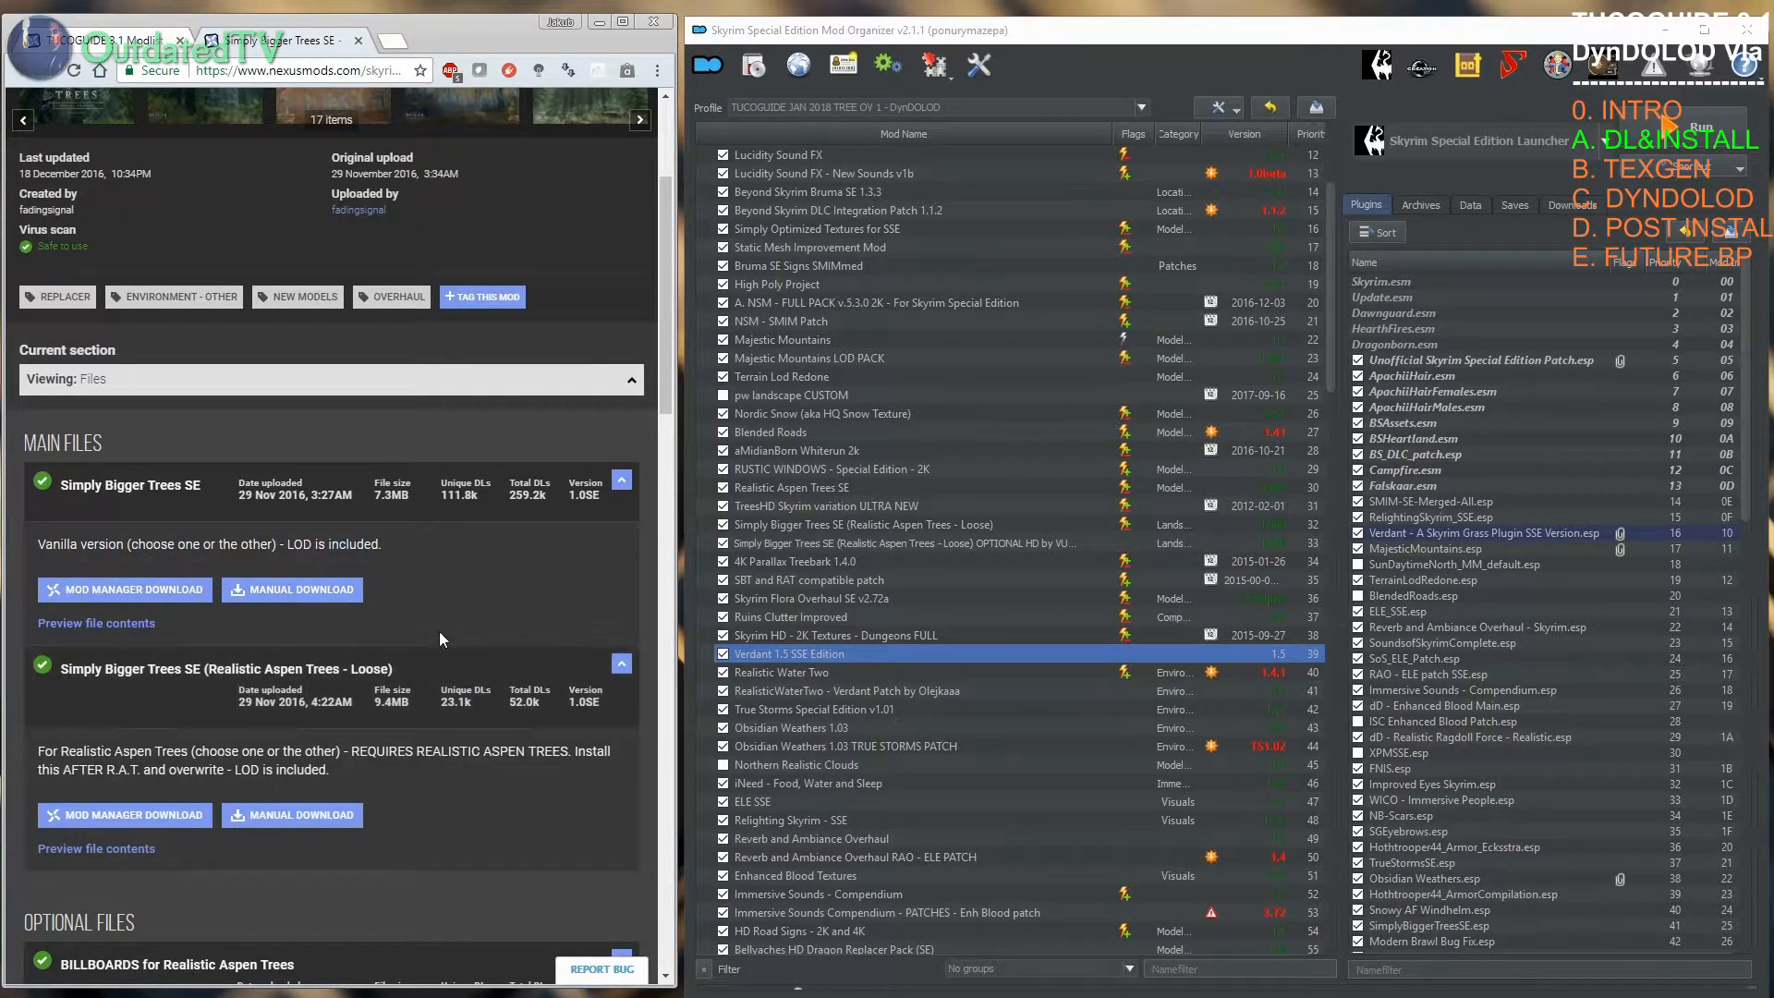
{"action": "scroll", "coordinate": [438, 631], "scroll_direction": "down", "scroll_amount": 3}
{"action": "scroll", "coordinate": [438, 633], "scroll_direction": "down", "scroll_amount": 2}
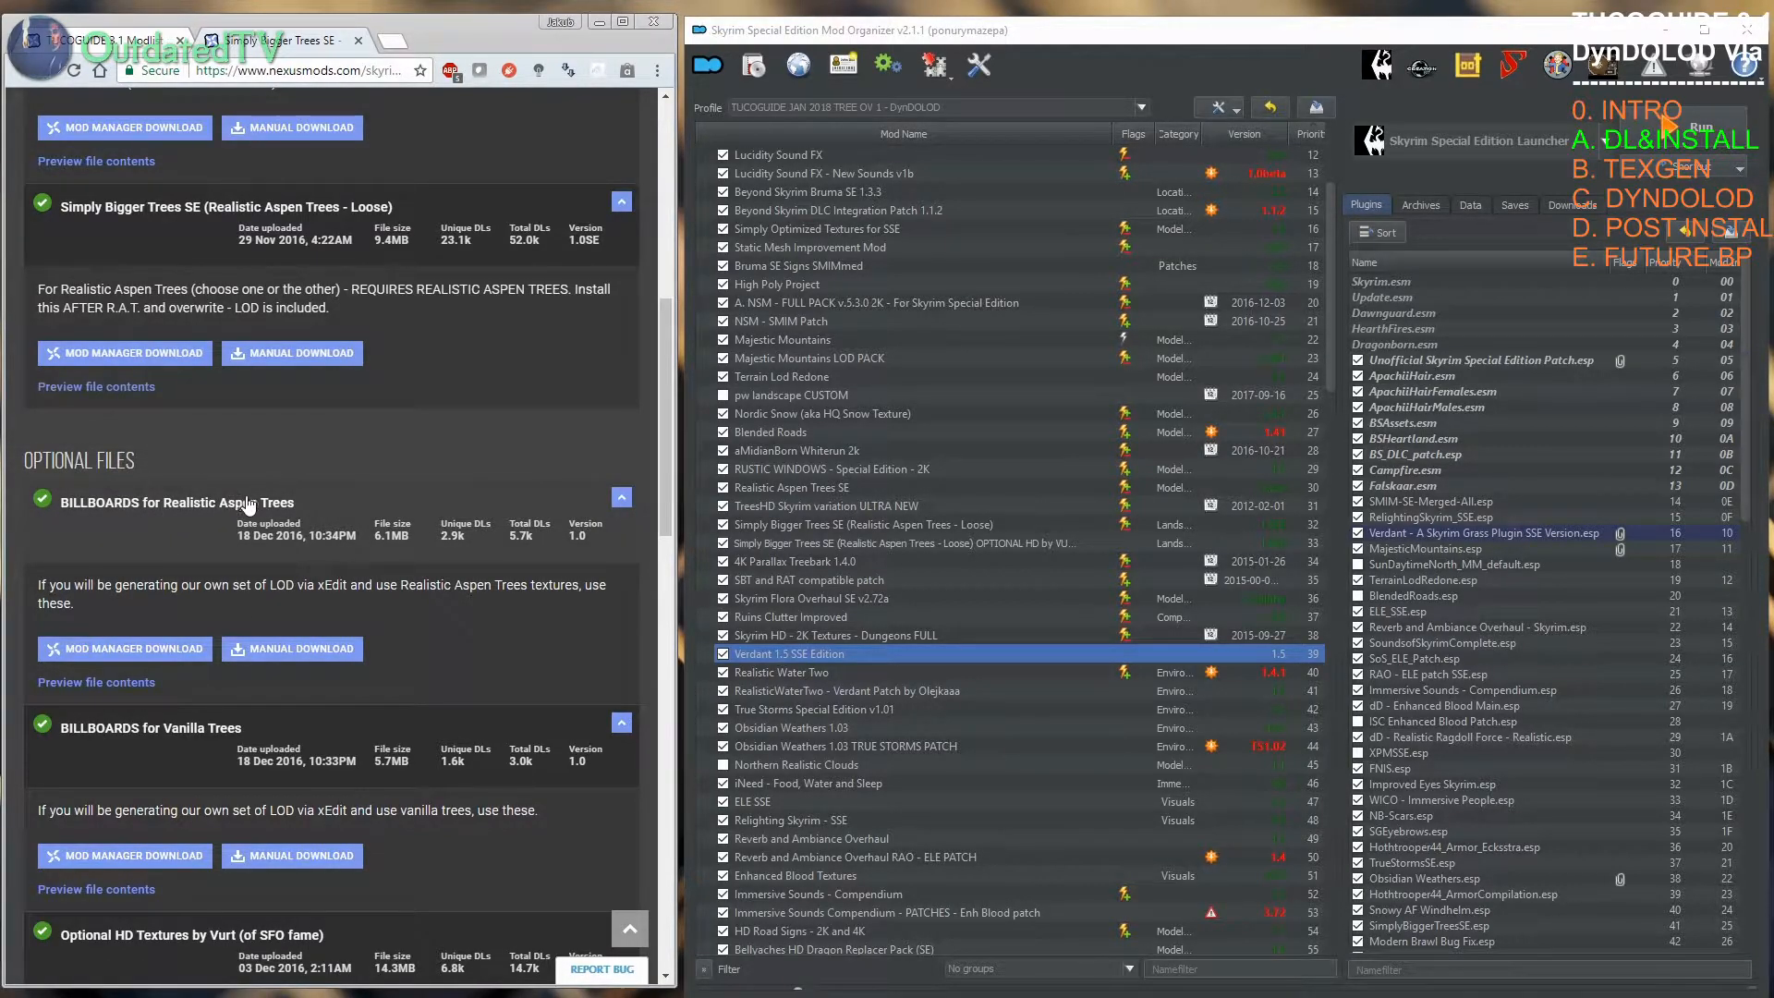
Step: From the guide, open Indistinguishable Billboards for Skyrim SE in a new tab and locate Indistinguishable LUSH Dark among its files
{"action": "left_click", "coordinate": [81, 40]}
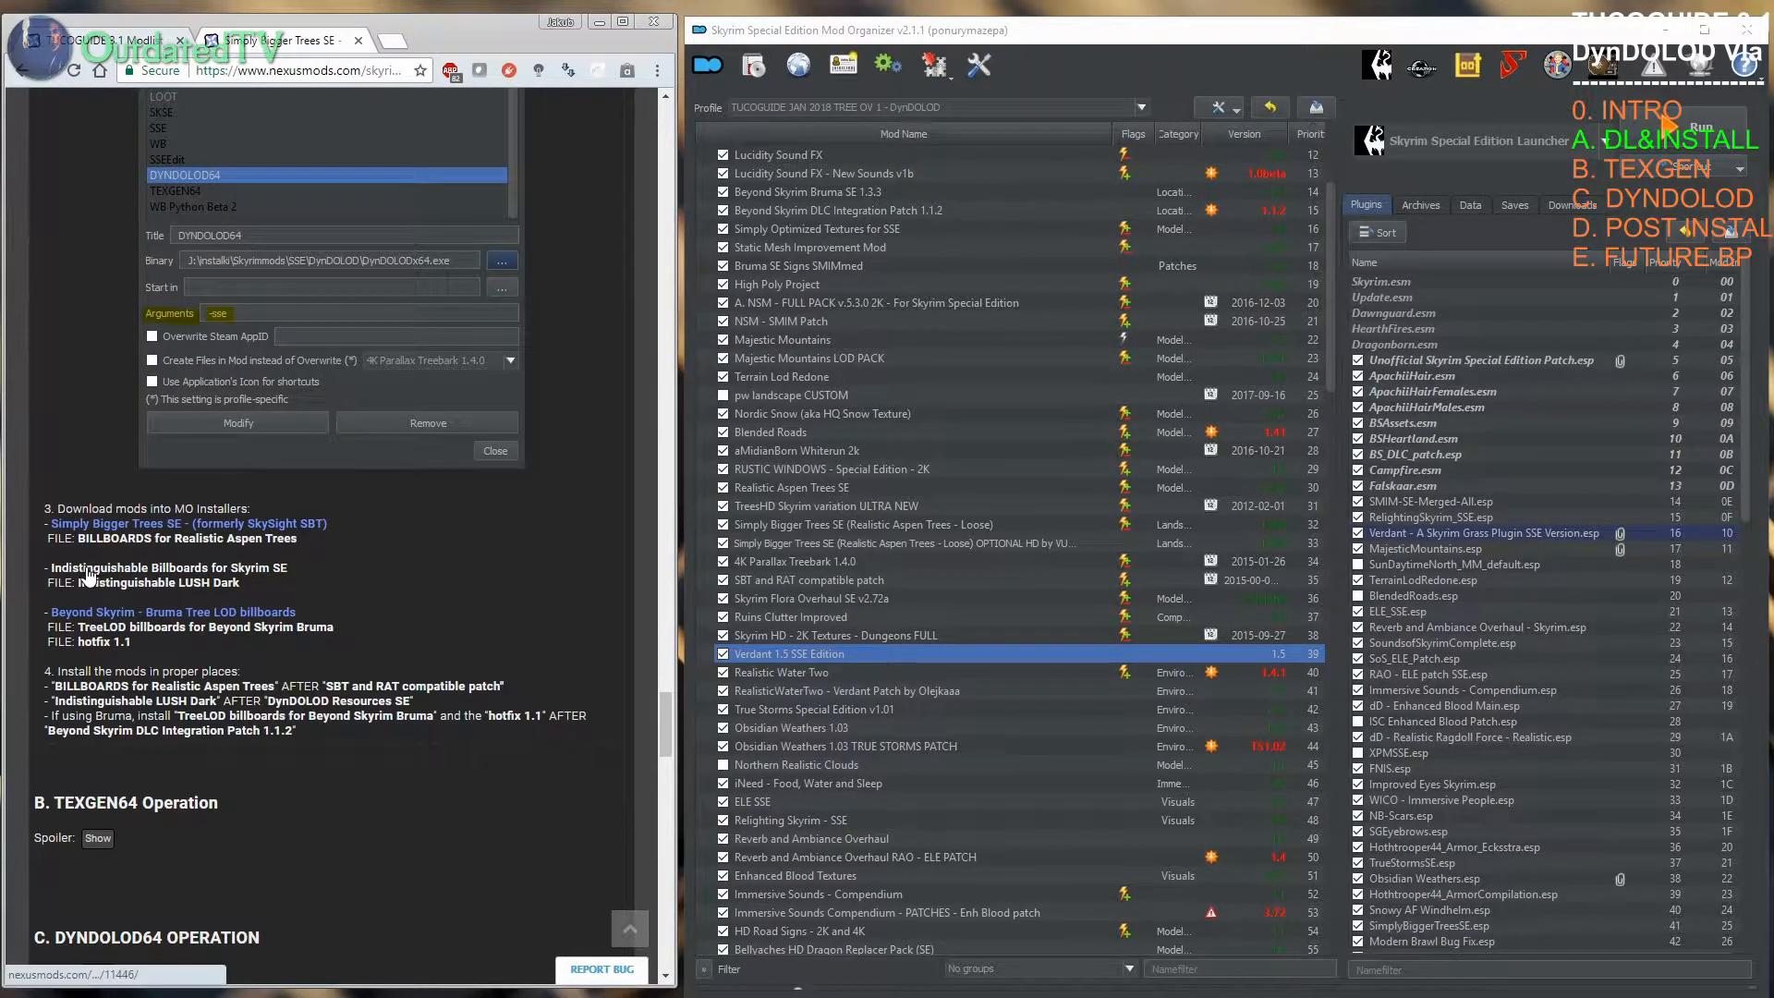
{"action": "middle_click", "coordinate": [185, 570]}
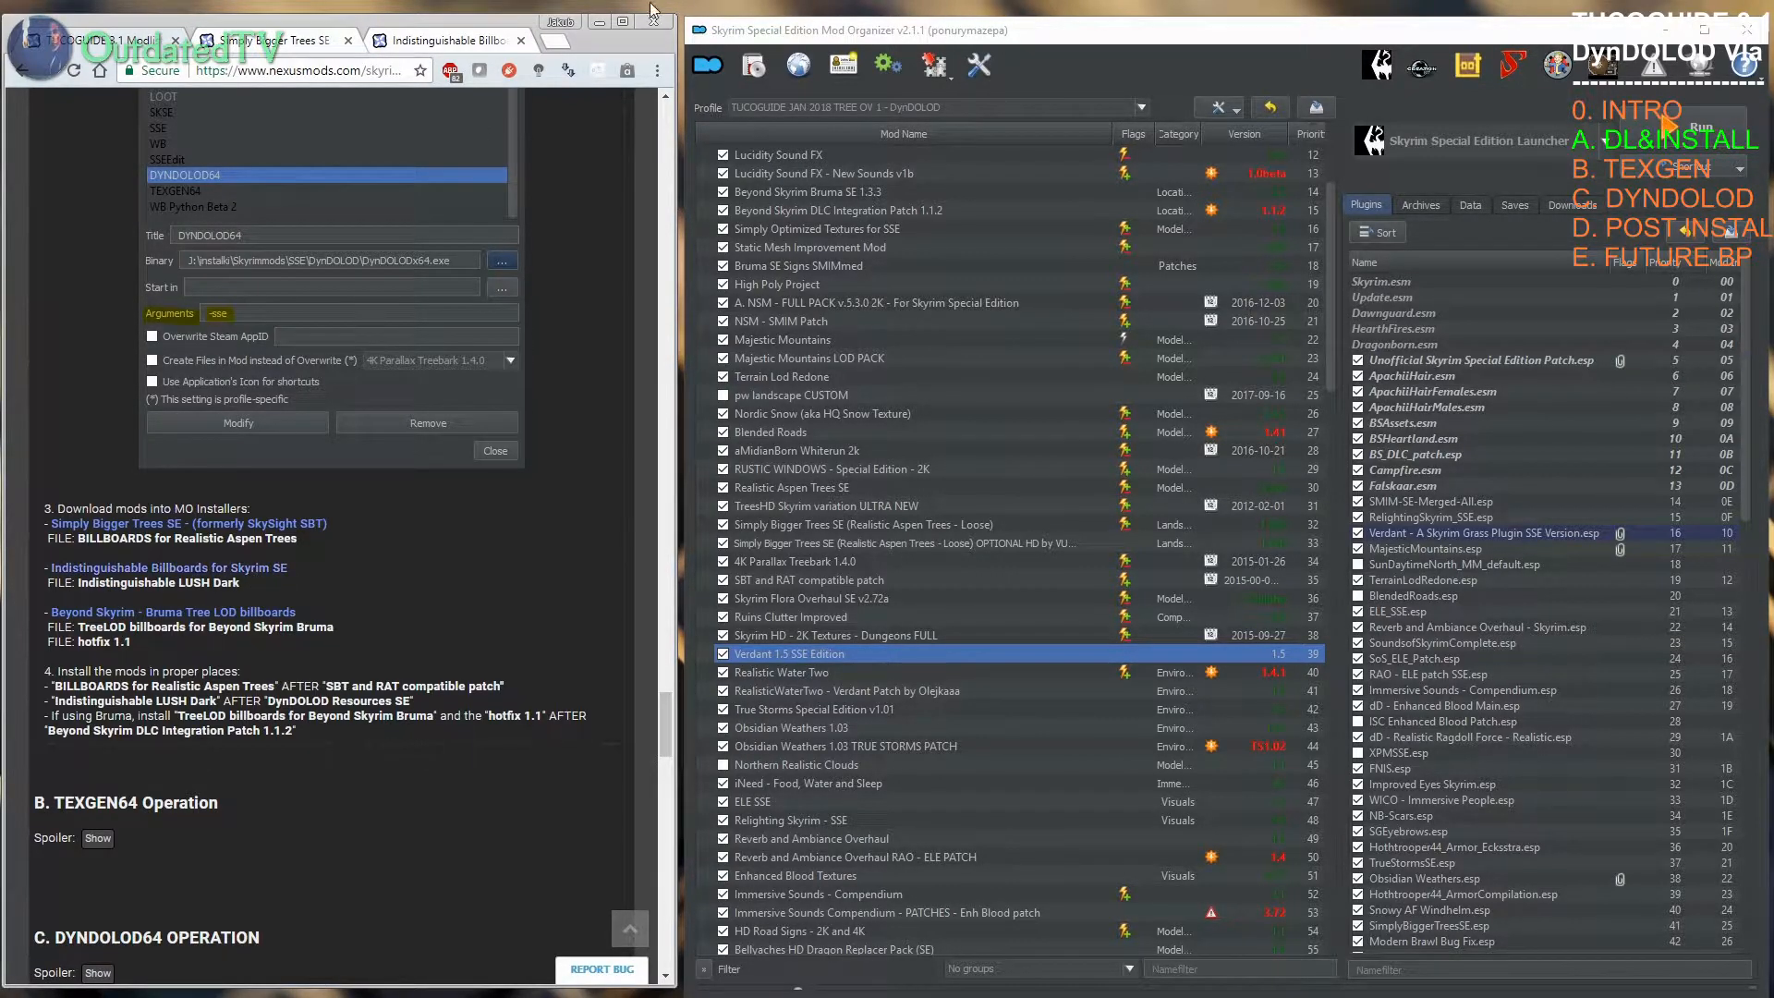
{"action": "left_click", "coordinate": [450, 42]}
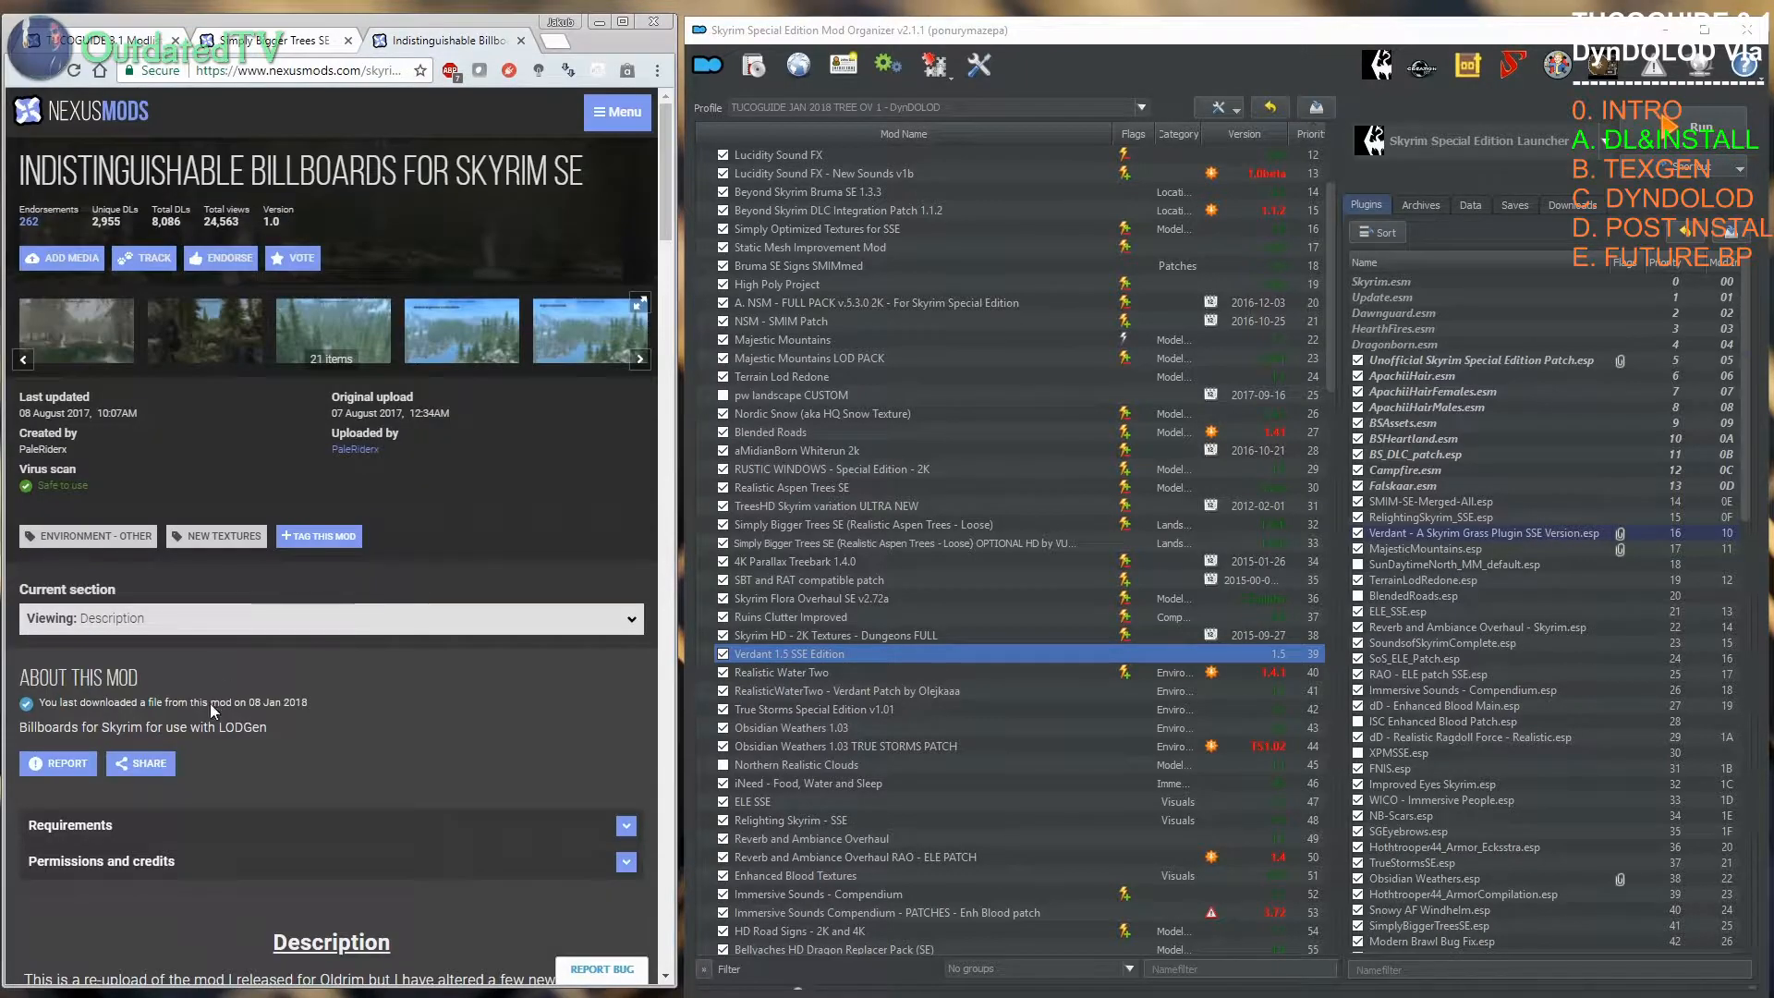
{"action": "left_click", "coordinate": [241, 618]}
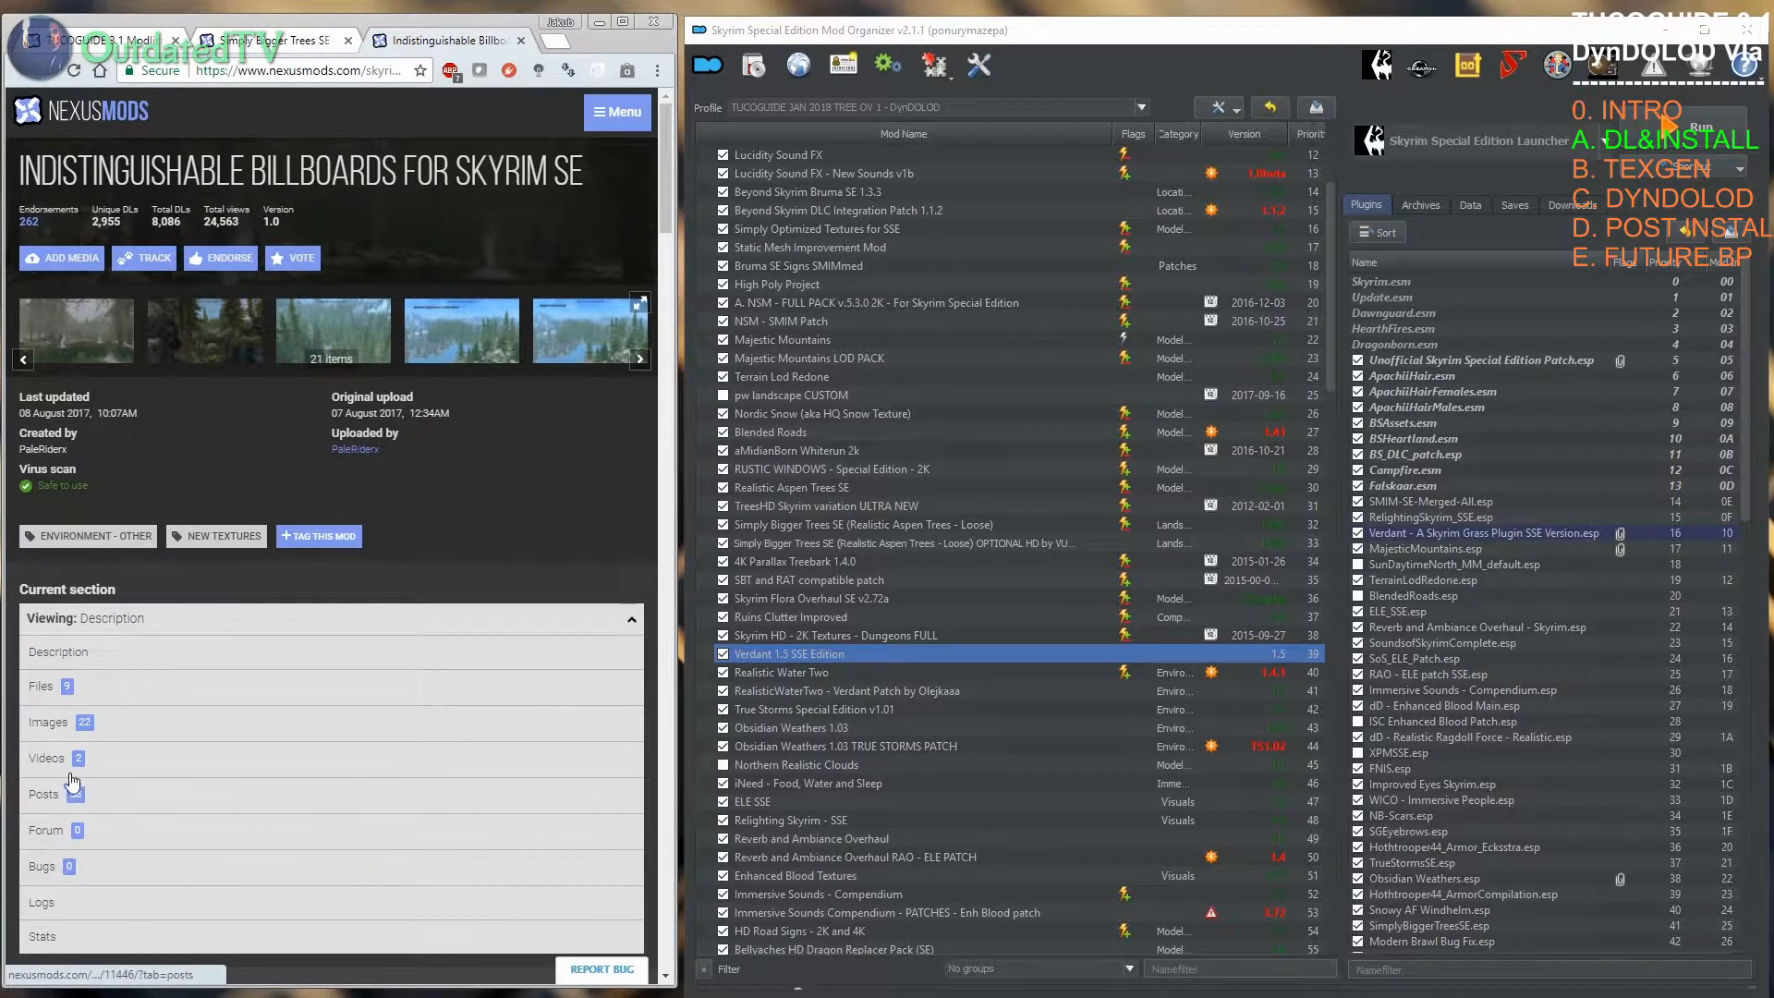
{"action": "left_click", "coordinate": [57, 685]}
{"action": "scroll", "coordinate": [415, 730], "scroll_direction": "down", "scroll_amount": 3}
{"action": "scroll", "coordinate": [448, 731], "scroll_direction": "down", "scroll_amount": 4}
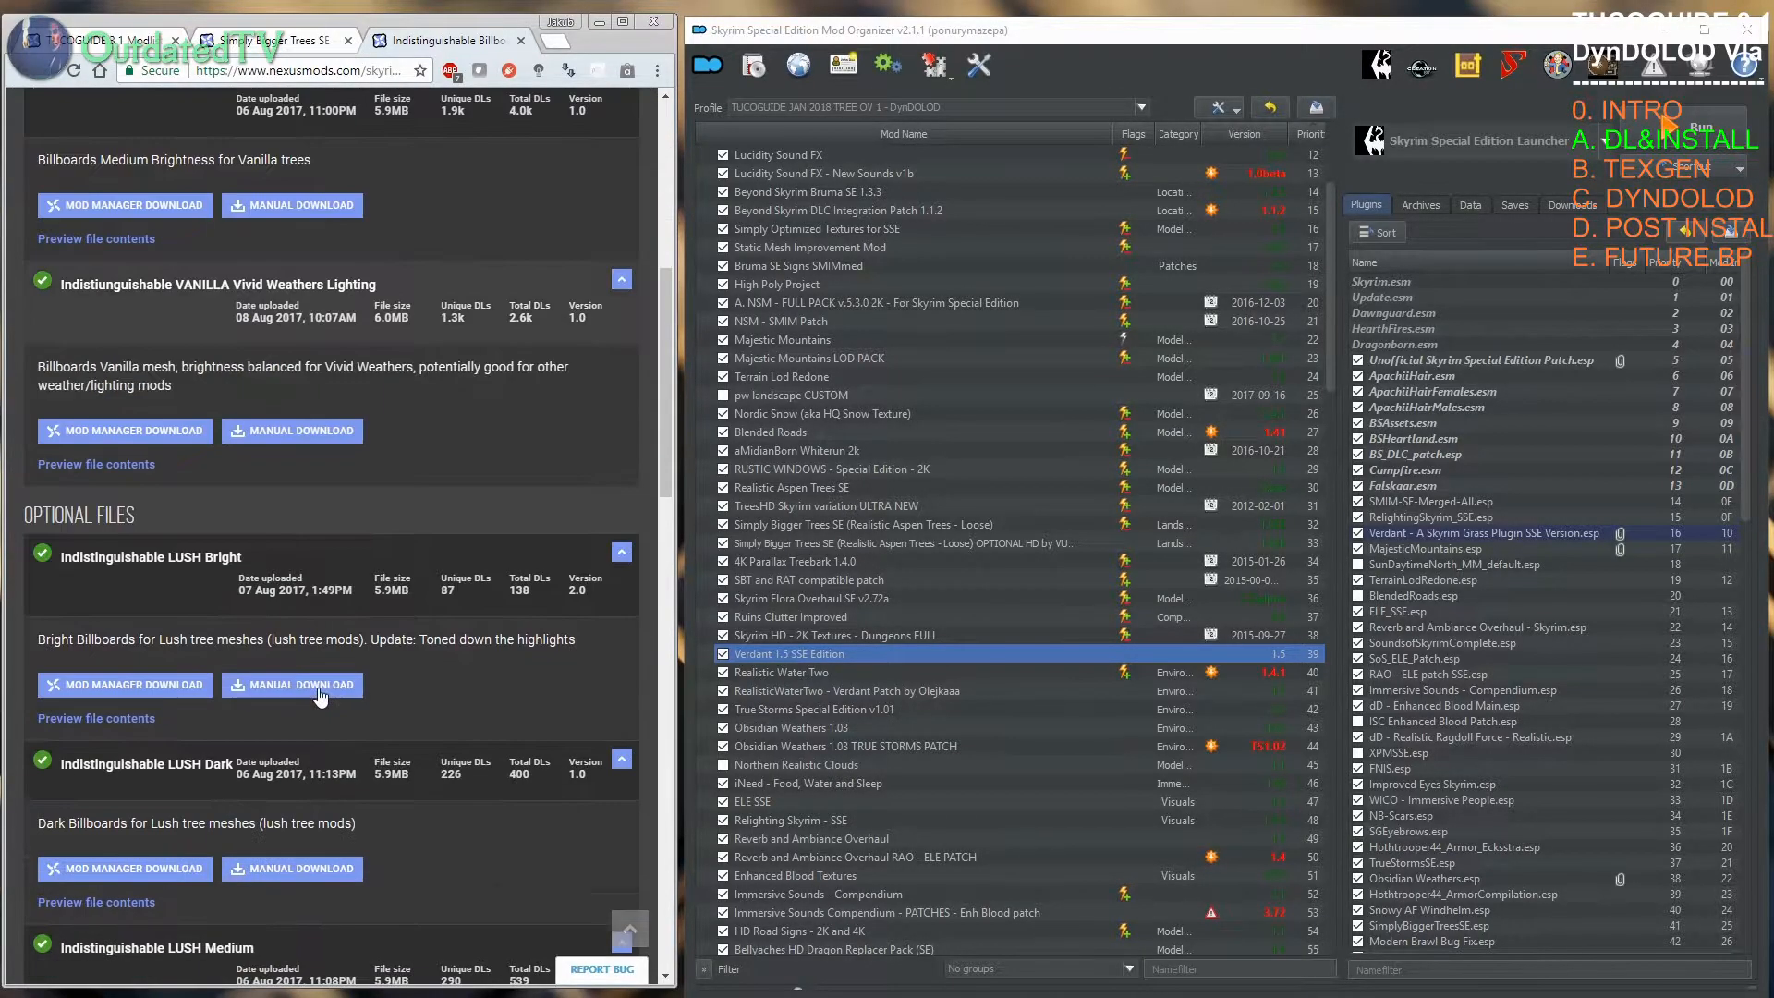
{"action": "scroll", "coordinate": [376, 699], "scroll_direction": "down", "scroll_amount": 1}
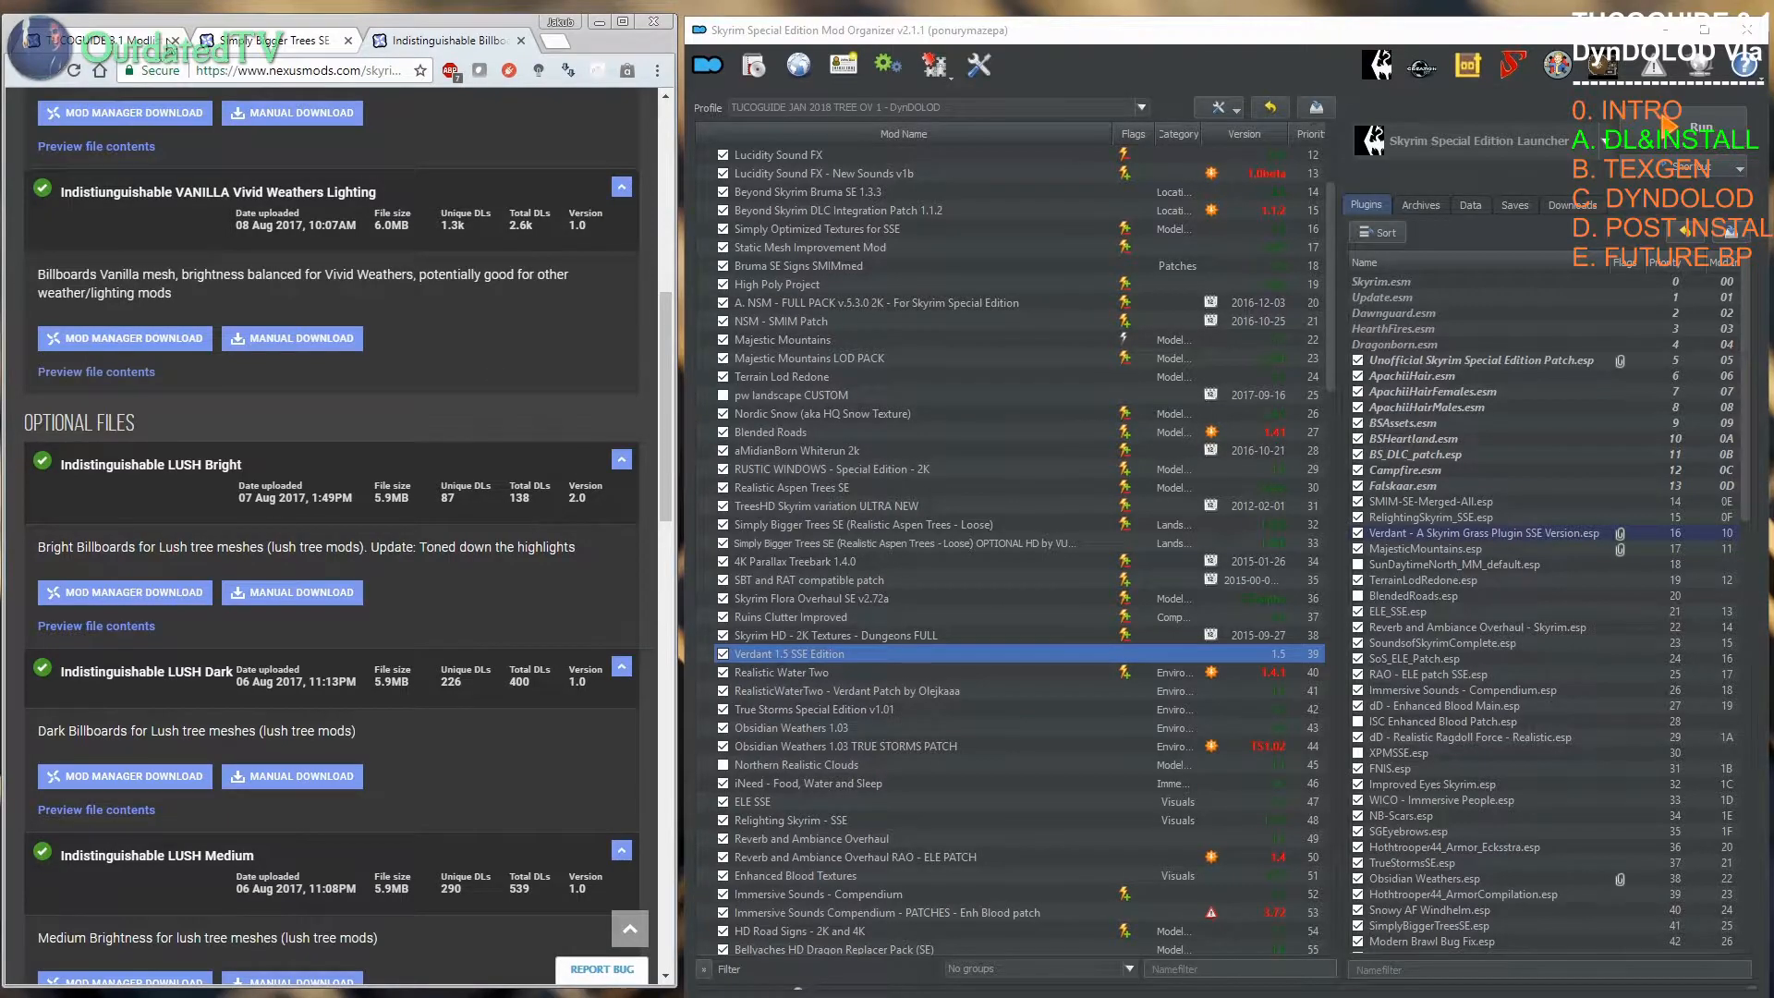
Step: Return to the guide and open the Beyond Skyrim - Bruma Tree LOD billboards page in a new tab
{"action": "left_click", "coordinate": [138, 41]}
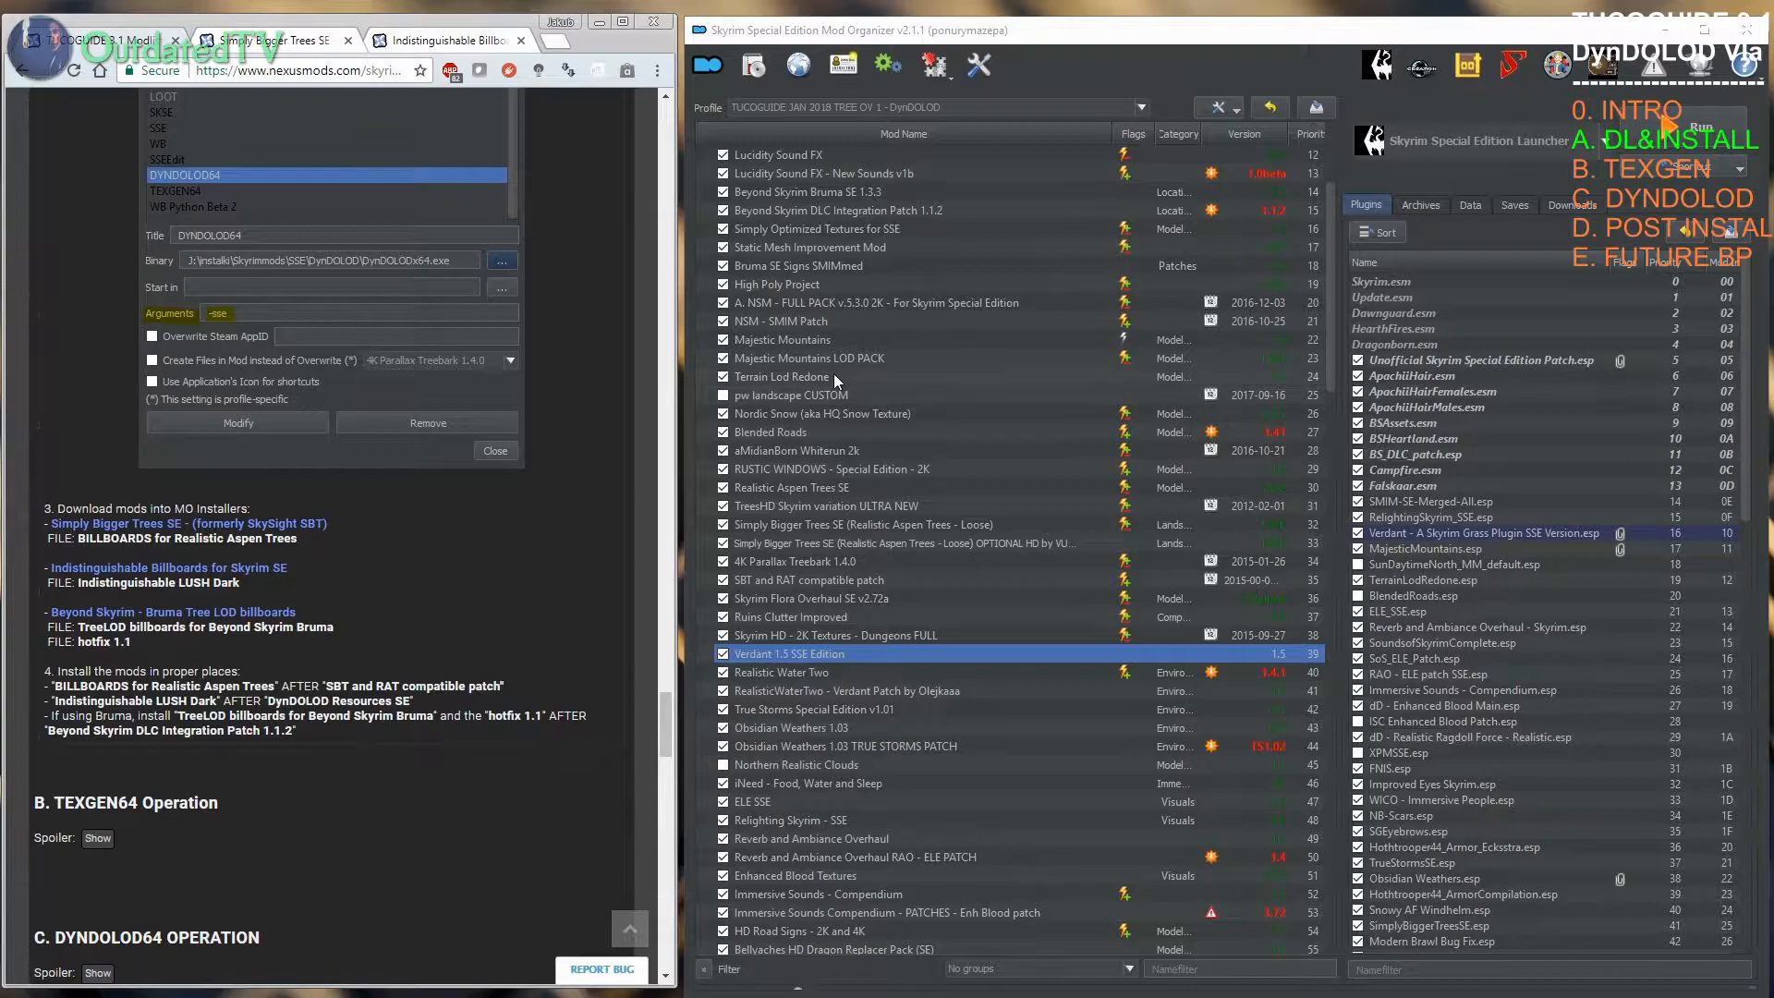
{"action": "scroll", "coordinate": [933, 438], "scroll_direction": "up", "scroll_amount": 2}
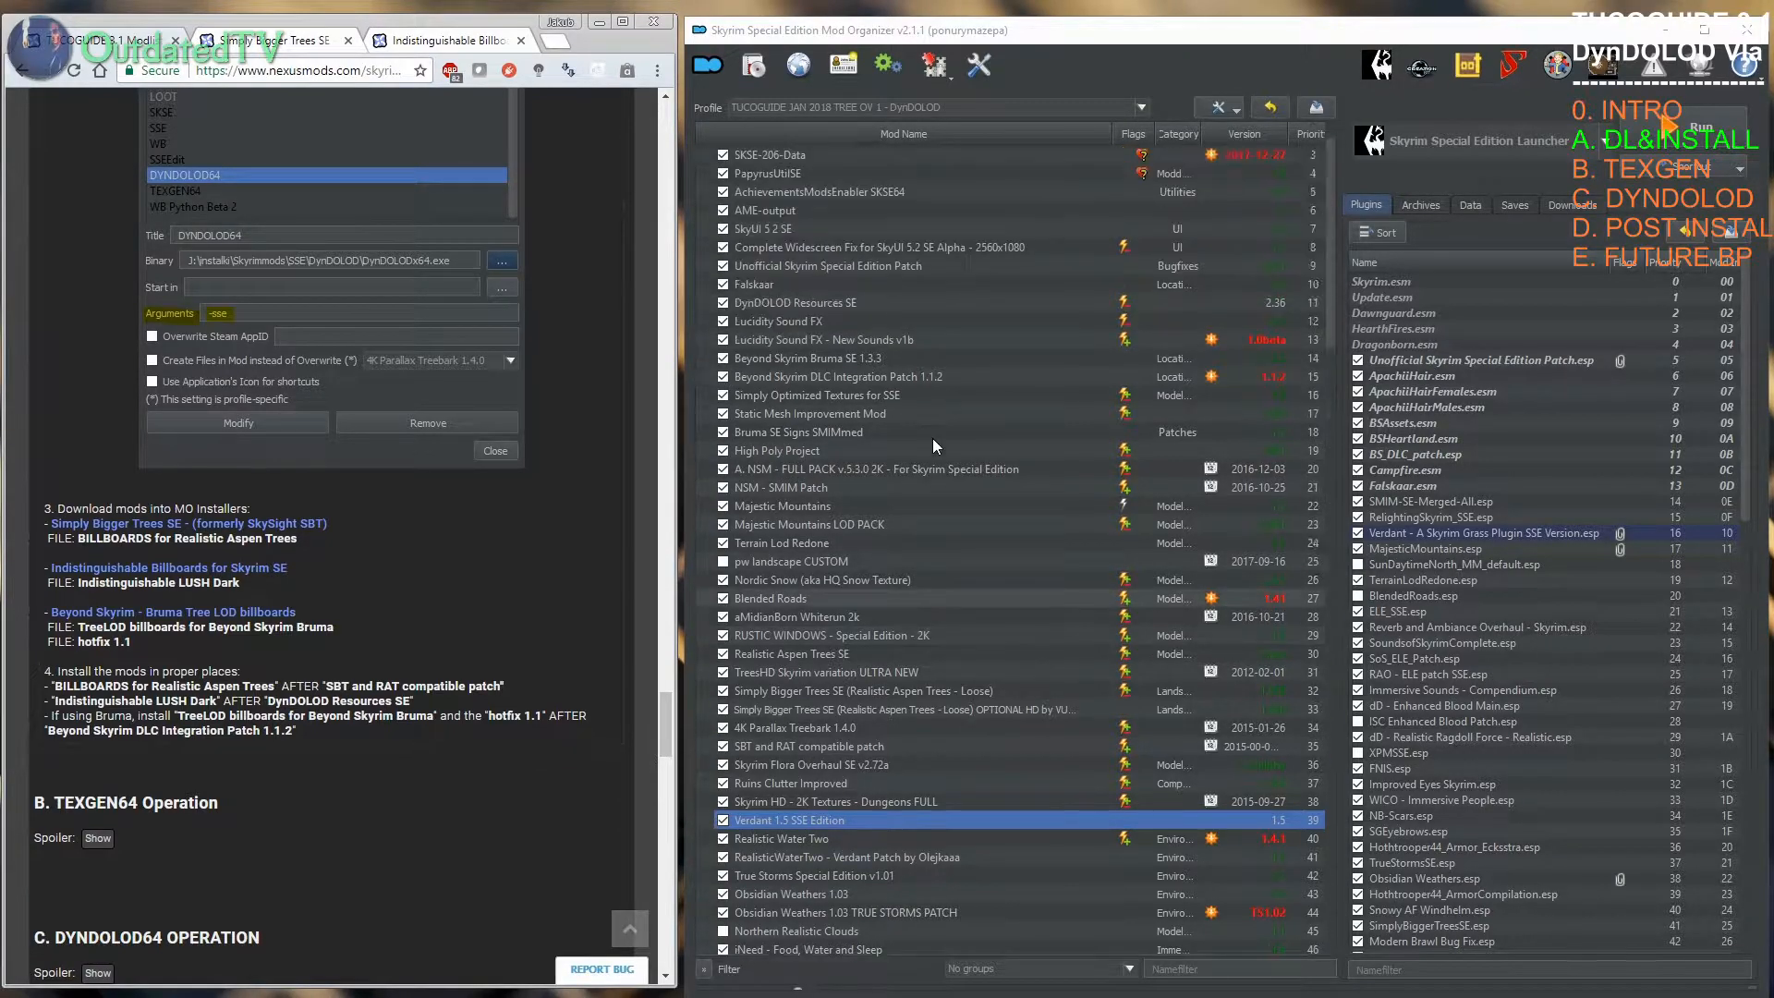
{"action": "scroll", "coordinate": [934, 444], "scroll_direction": "up", "scroll_amount": 2}
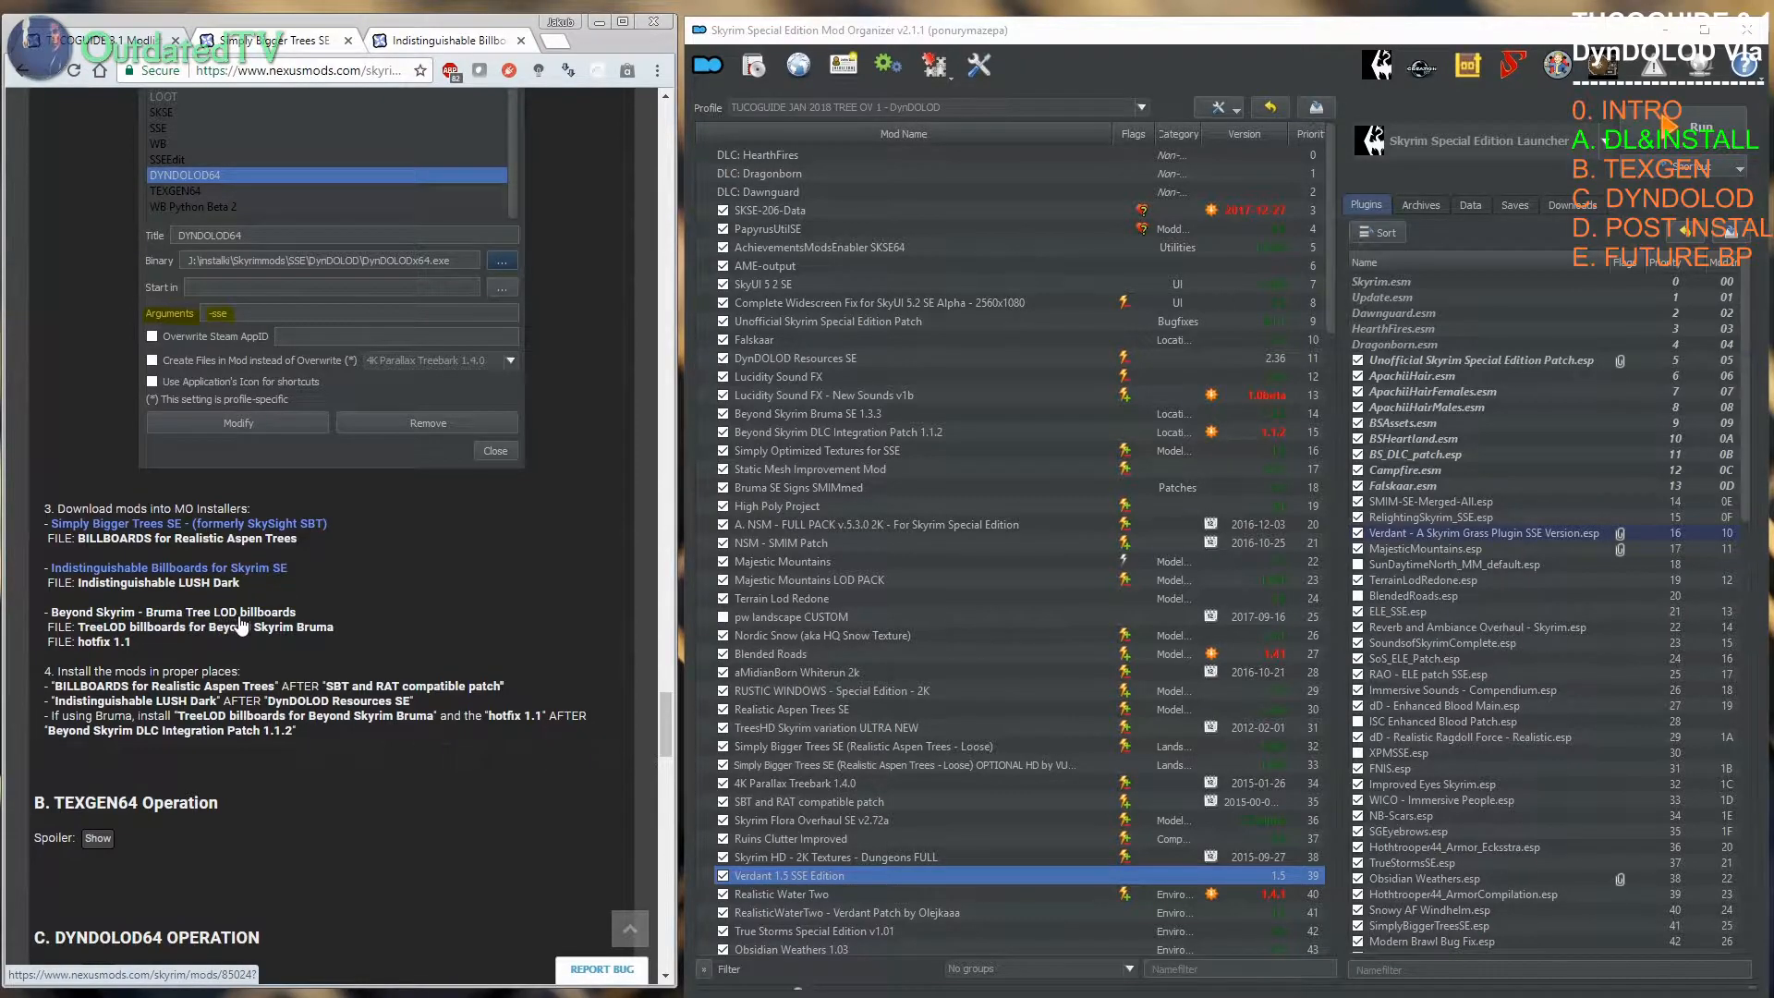
{"action": "middle_click", "coordinate": [181, 617]}
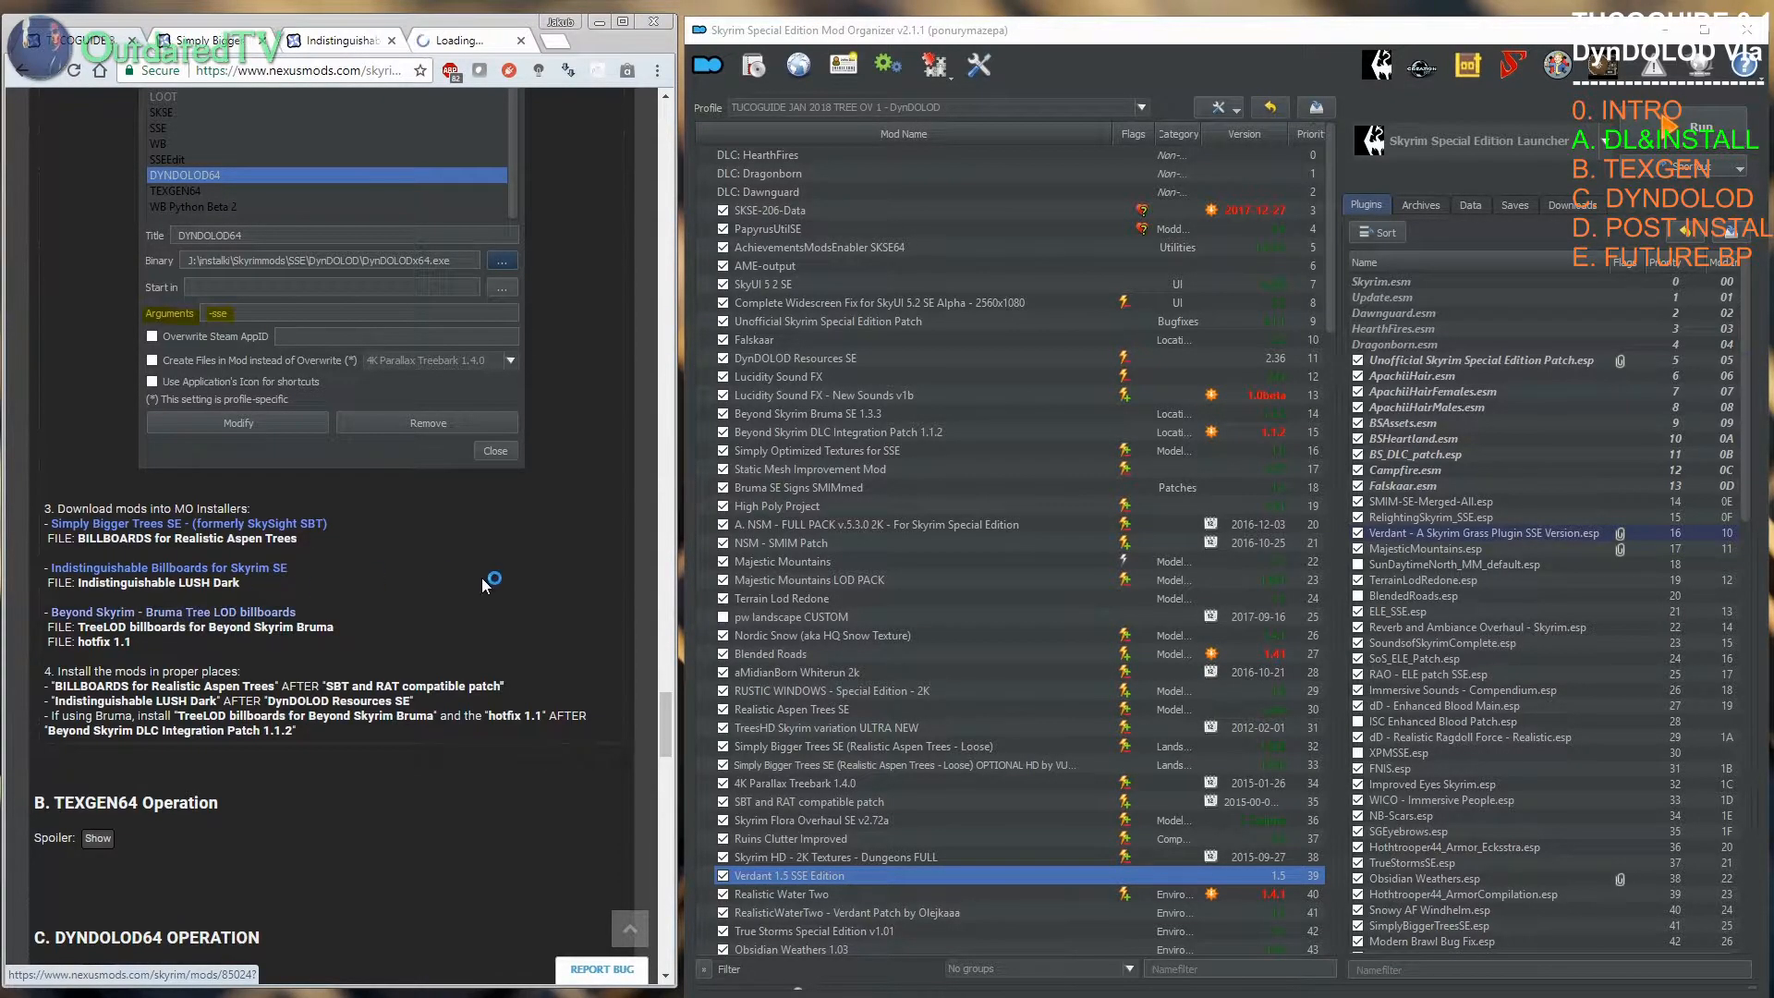
{"action": "left_click", "coordinate": [486, 45]}
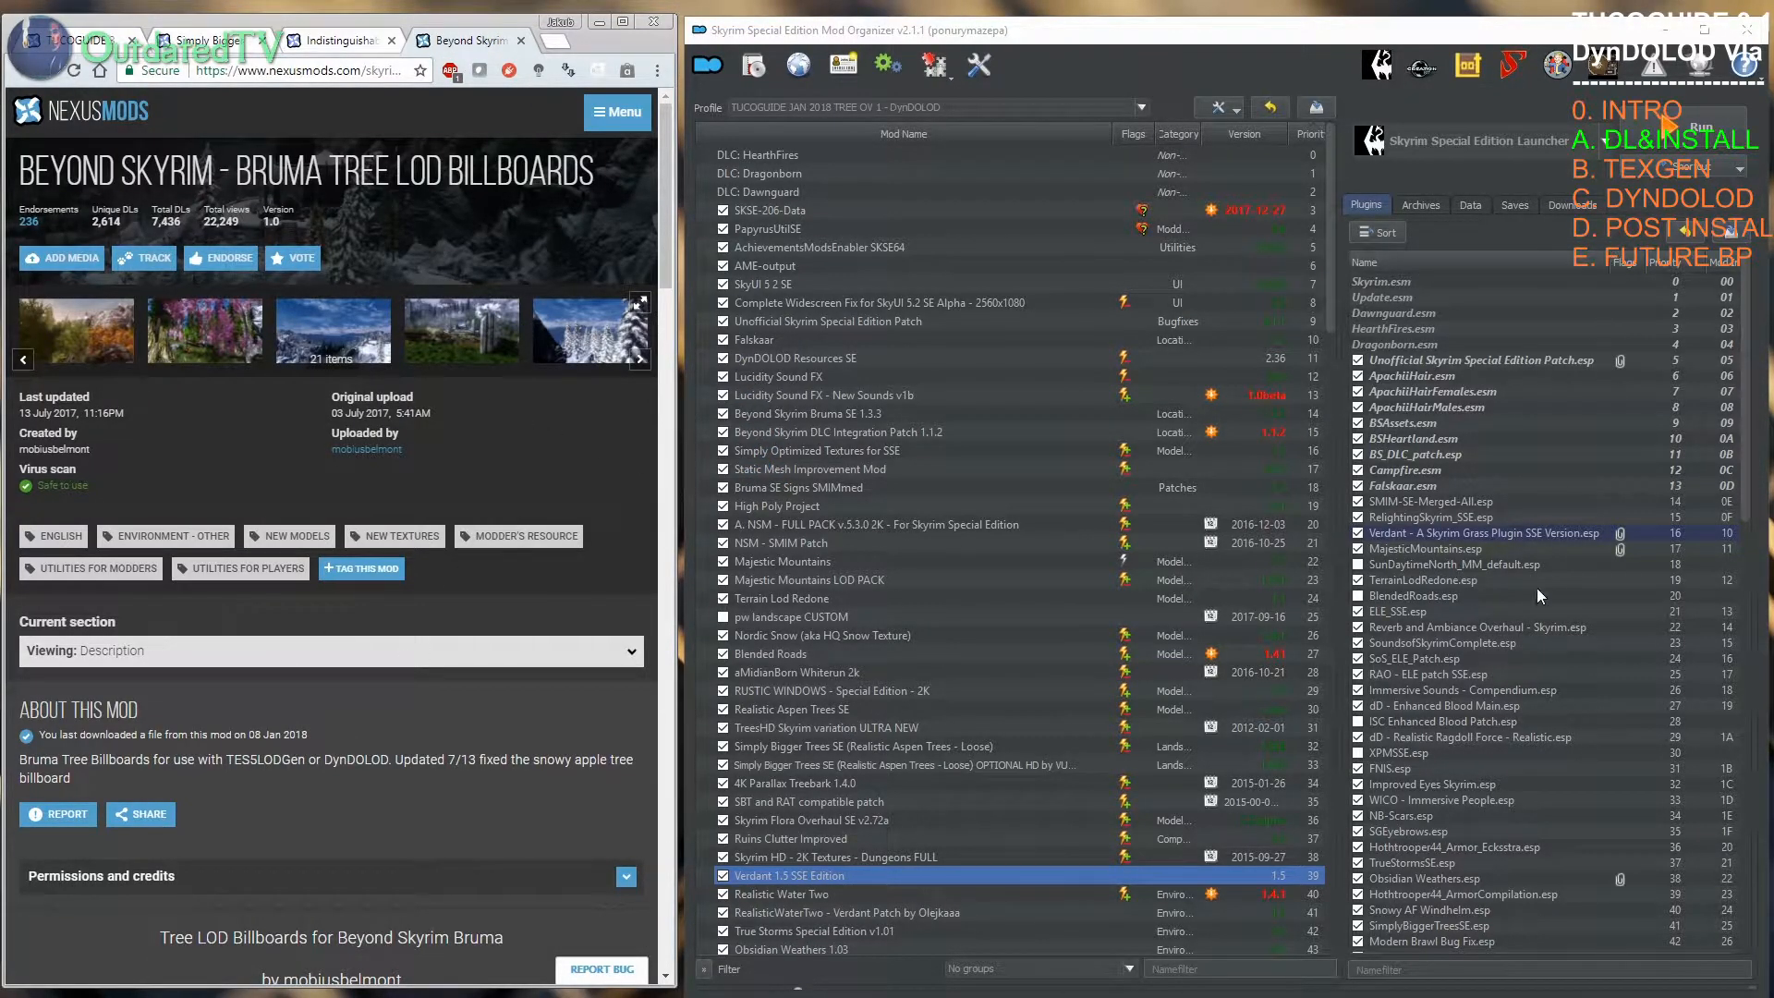
Step: Show the list of downloaded mod archives in Mod Organizer
{"action": "left_click", "coordinate": [1570, 205]}
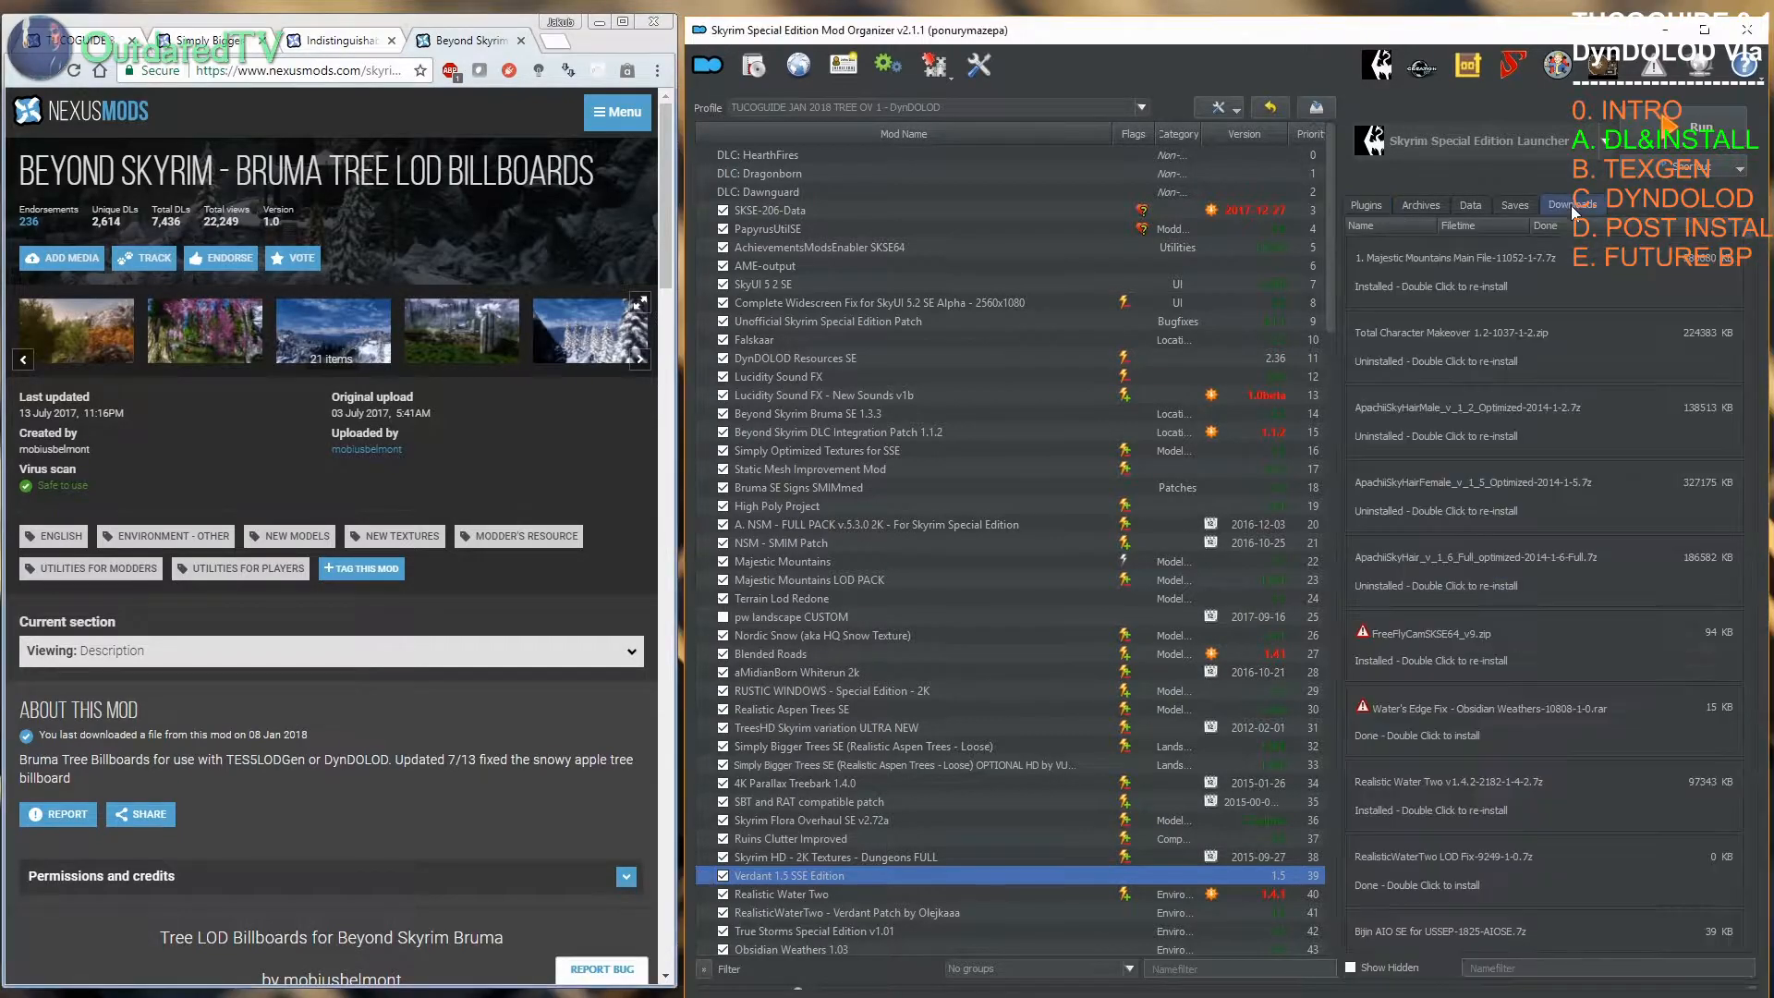
{"action": "right_click", "coordinate": [1421, 414]}
{"action": "left_click", "coordinate": [1535, 667]}
Step: In the browser, list the Bruma mod's main files and locate hotfix 1.1 and TreeLOD billboards for Beyond Skyrim Bruma
{"action": "left_click", "coordinate": [634, 654]}
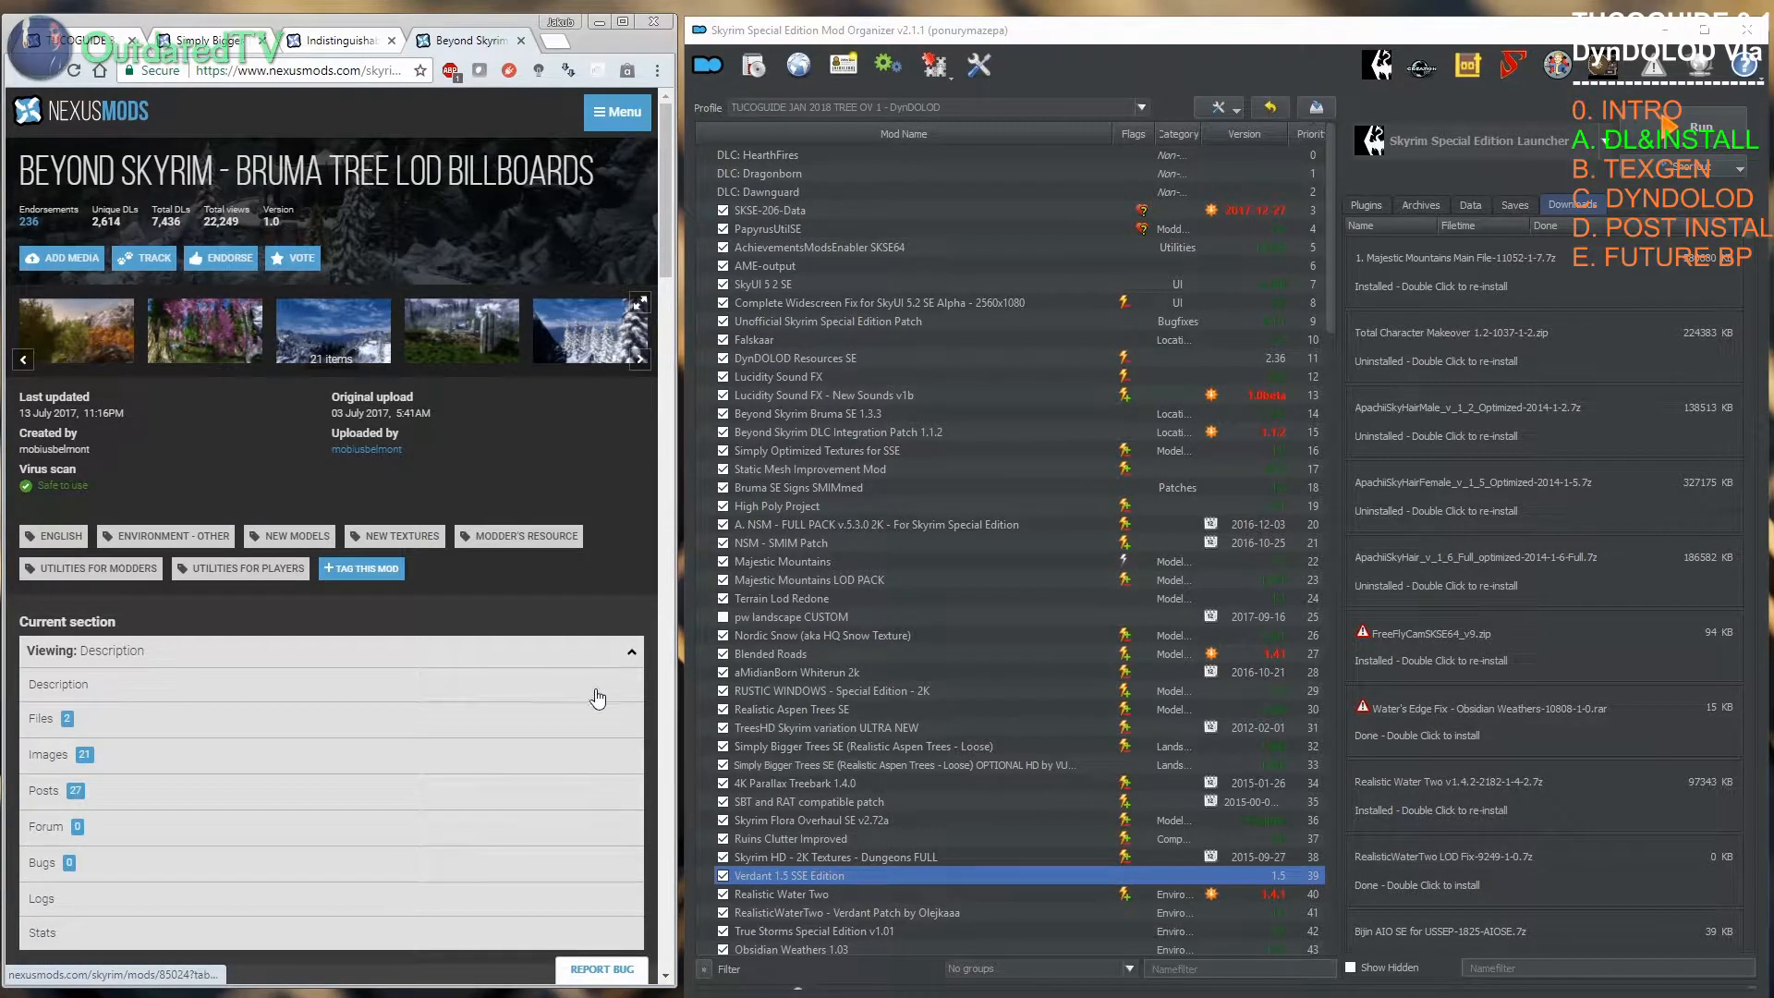
{"action": "left_click", "coordinate": [278, 723]}
{"action": "scroll", "coordinate": [630, 573], "scroll_direction": "down", "scroll_amount": 5}
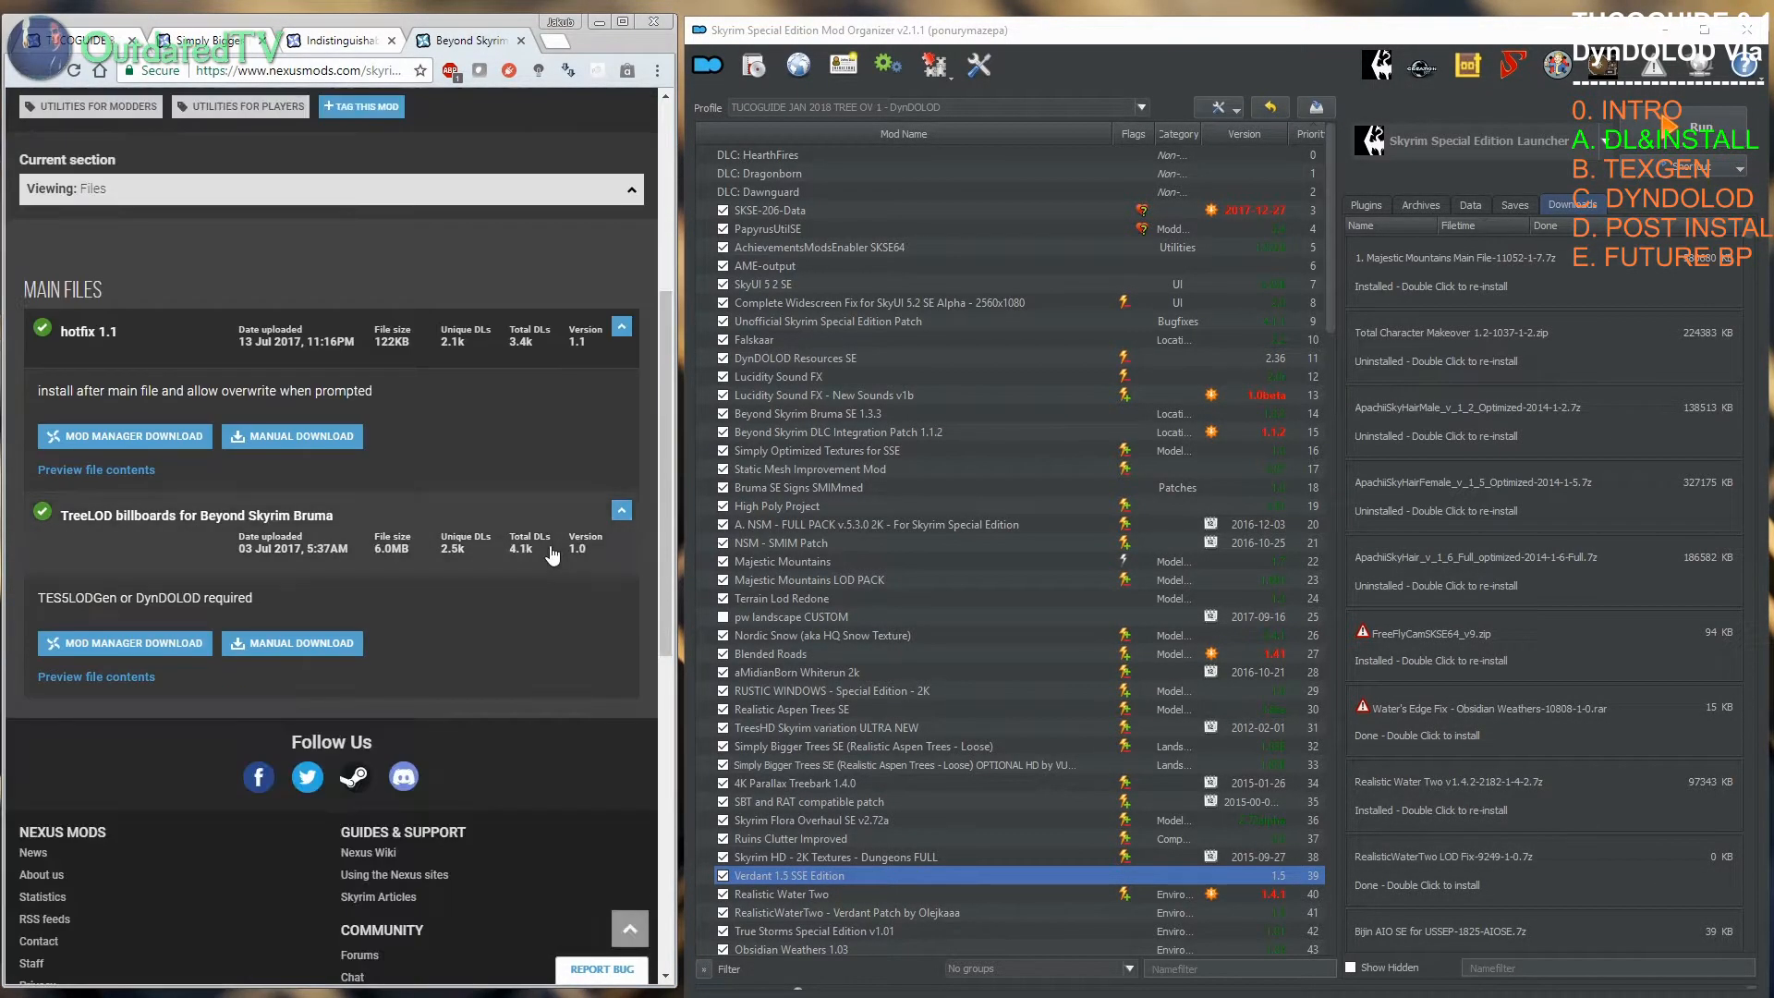
Step: Switch to Mod Organizer's downloaded archives and filter them by "bill" and "indis" to check for the billboard files
{"action": "scroll", "coordinate": [591, 564], "scroll_direction": "up", "scroll_amount": 2}
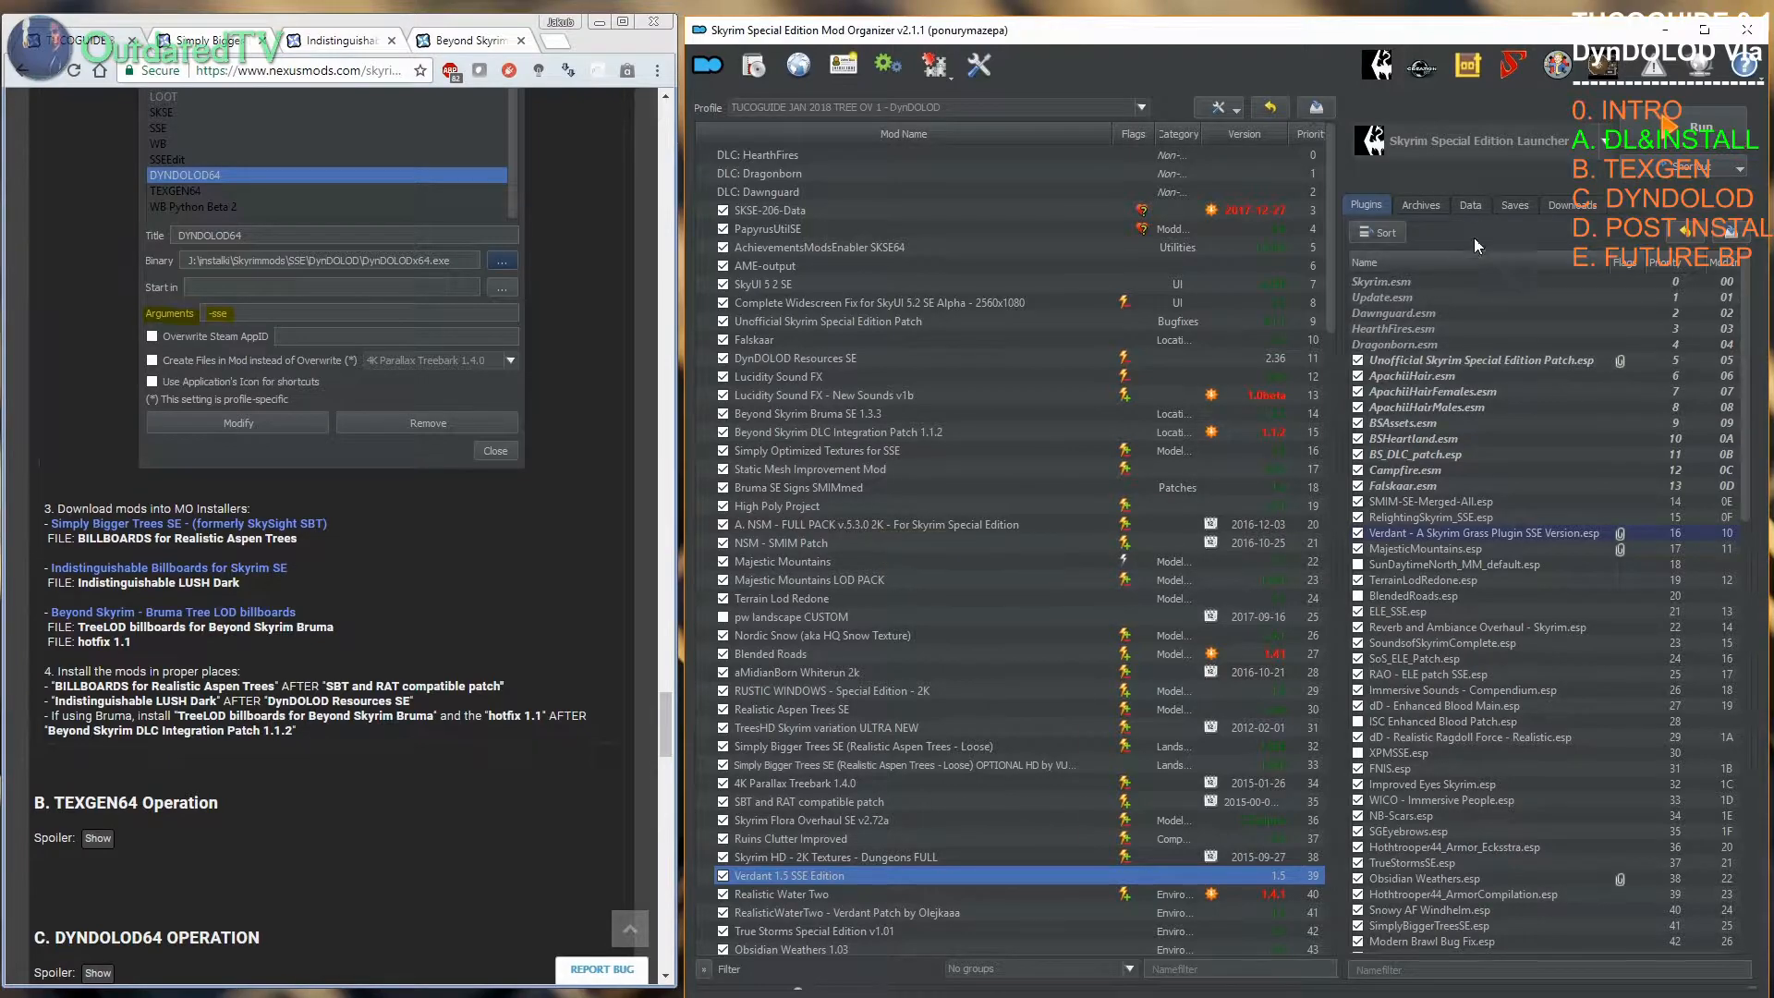
{"action": "left_click", "coordinate": [1576, 205]}
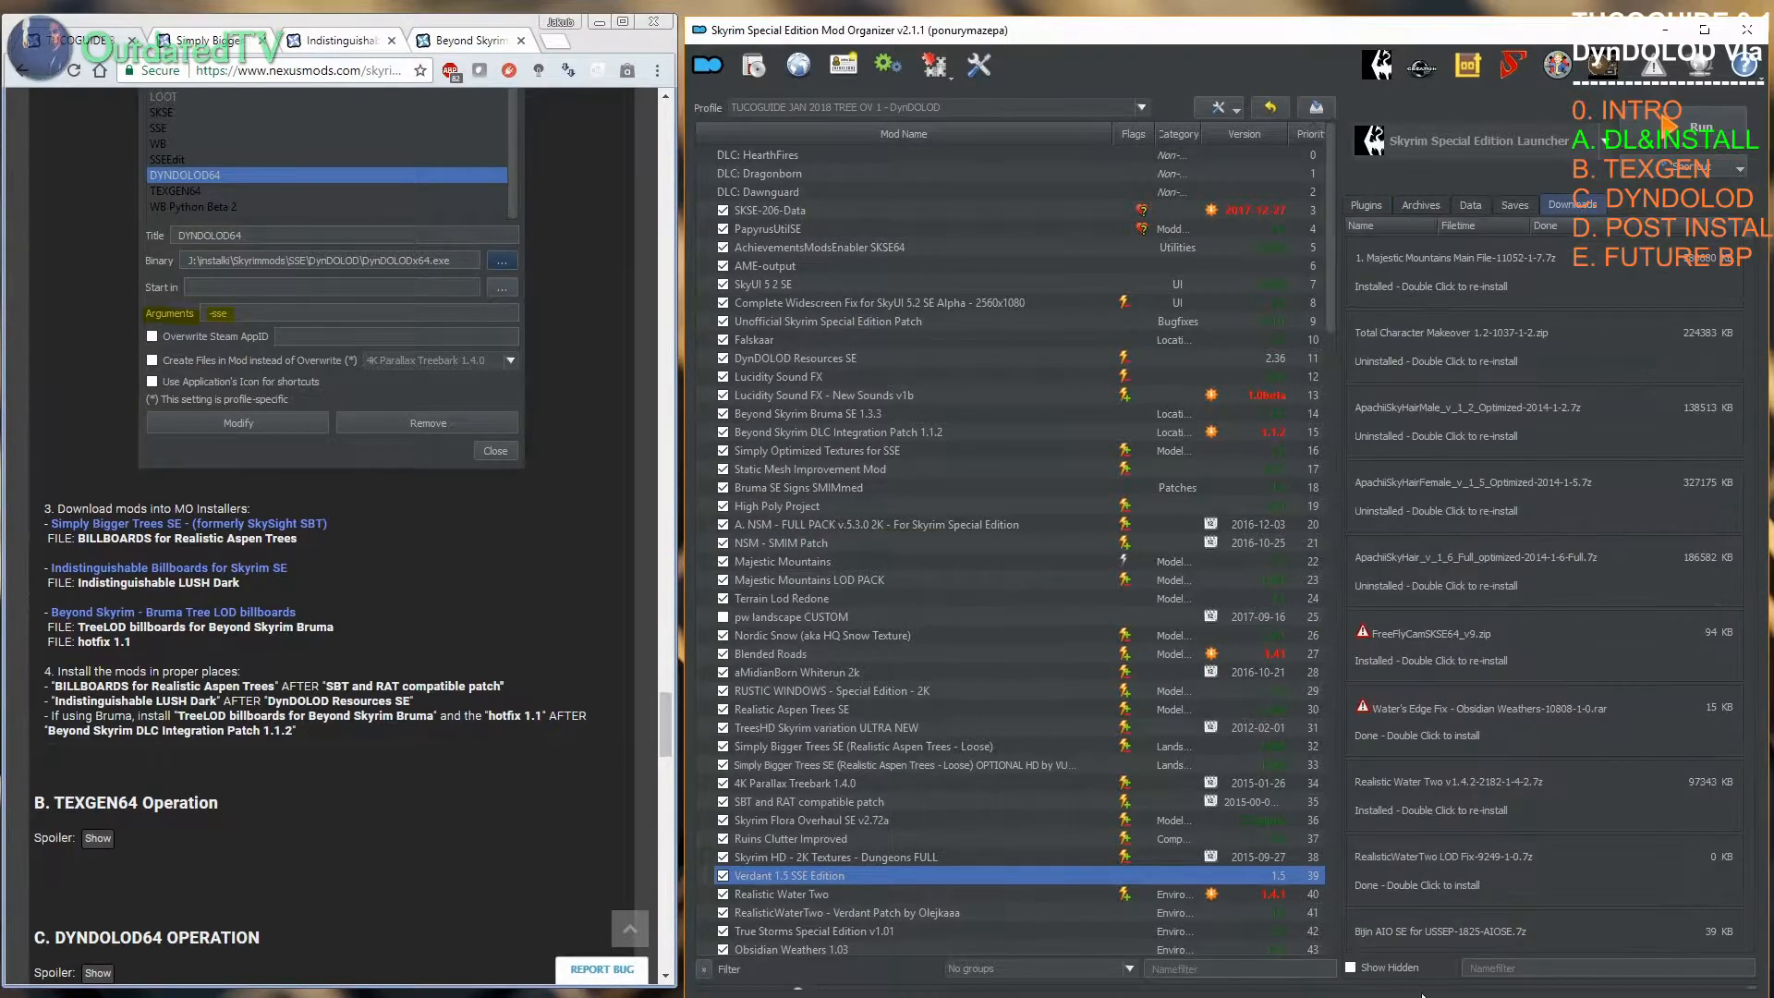
{"action": "left_click", "coordinate": [1491, 968]}
{"action": "type", "text": "bill"}
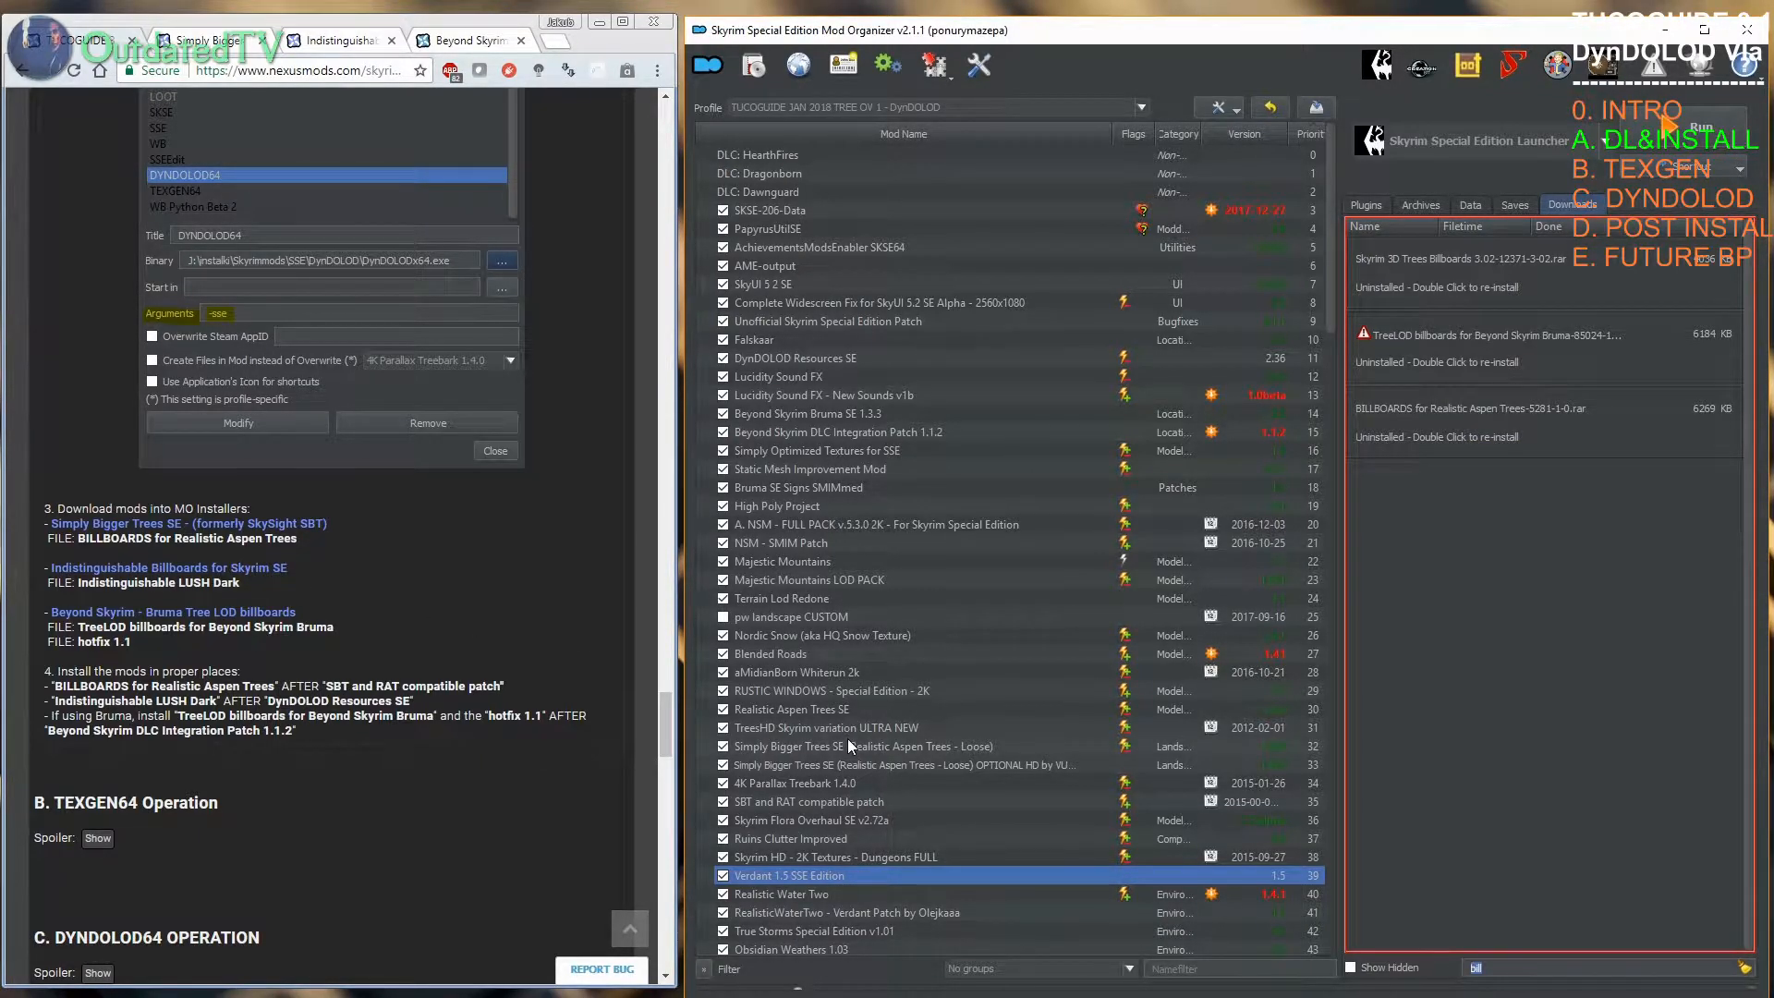
{"action": "key", "text": "BackSpace"}
{"action": "key", "text": "BackSpace"}
{"action": "key", "text": "BackSpace"}
{"action": "key", "text": "BackSpace"}
{"action": "type", "text": "indis"}
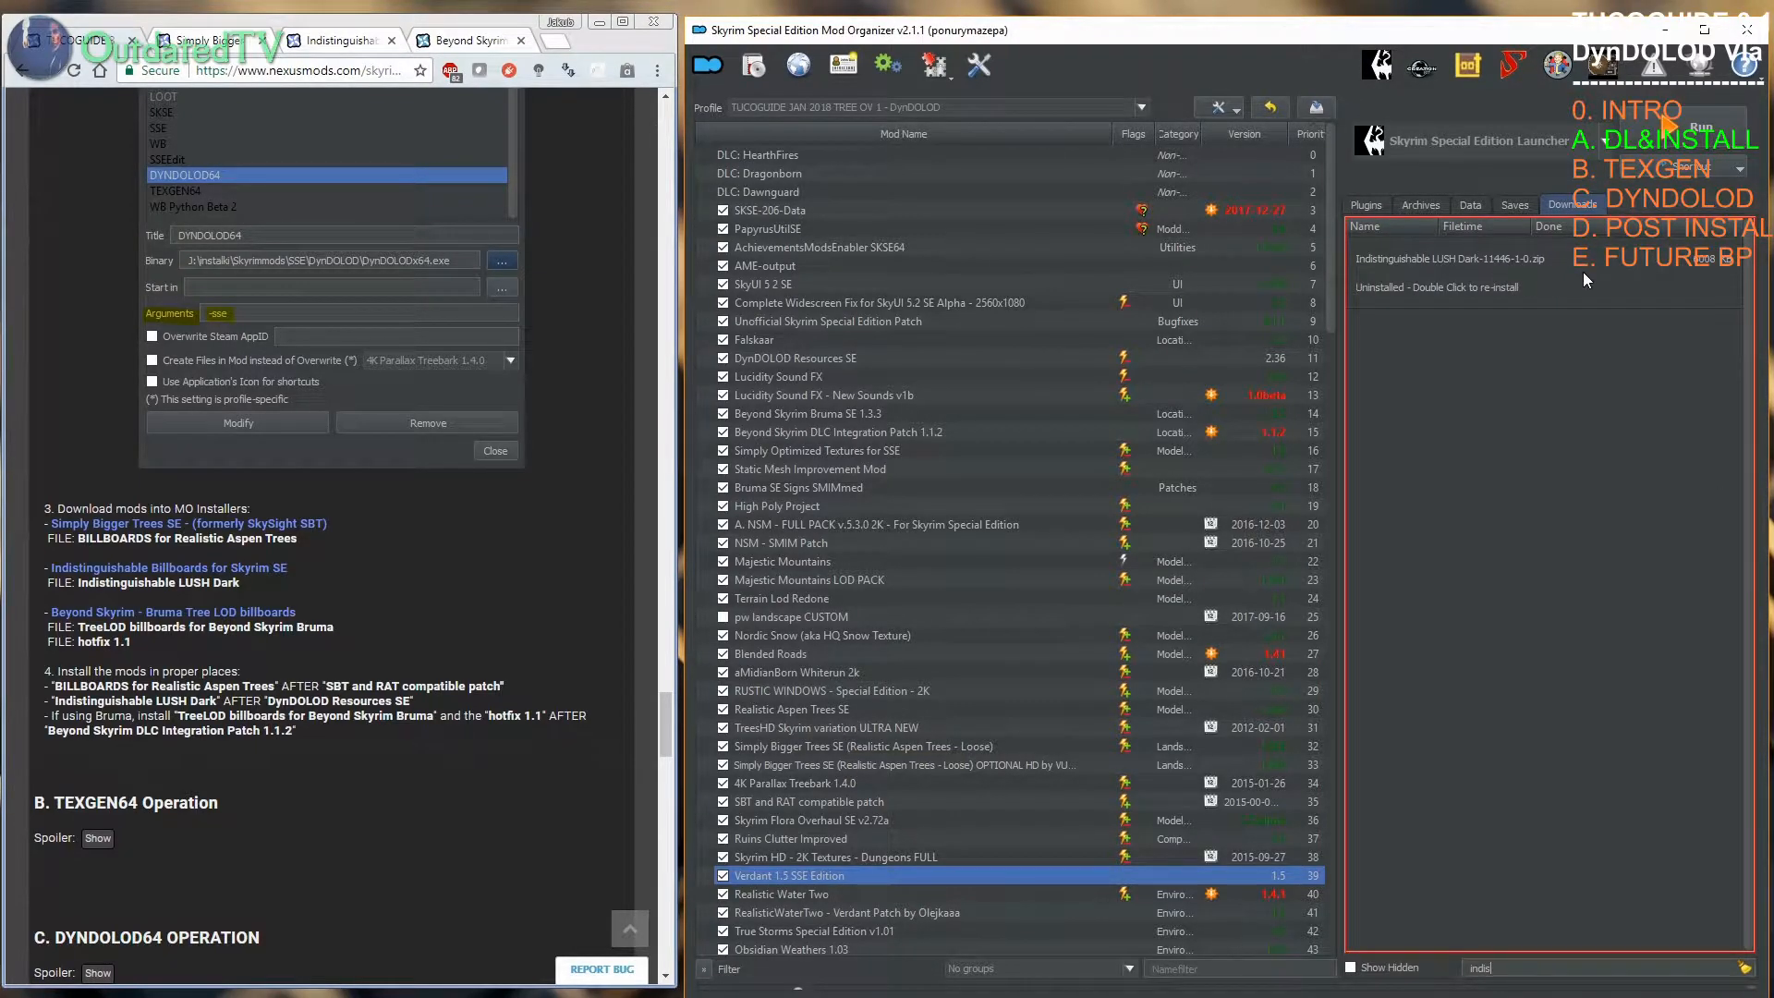
Step: Filter the downloaded archives by "treelod" and "hotfix" to check for the Bruma billboard files
{"action": "double_click", "coordinate": [1592, 964]}
{"action": "type", "text": "treelod"}
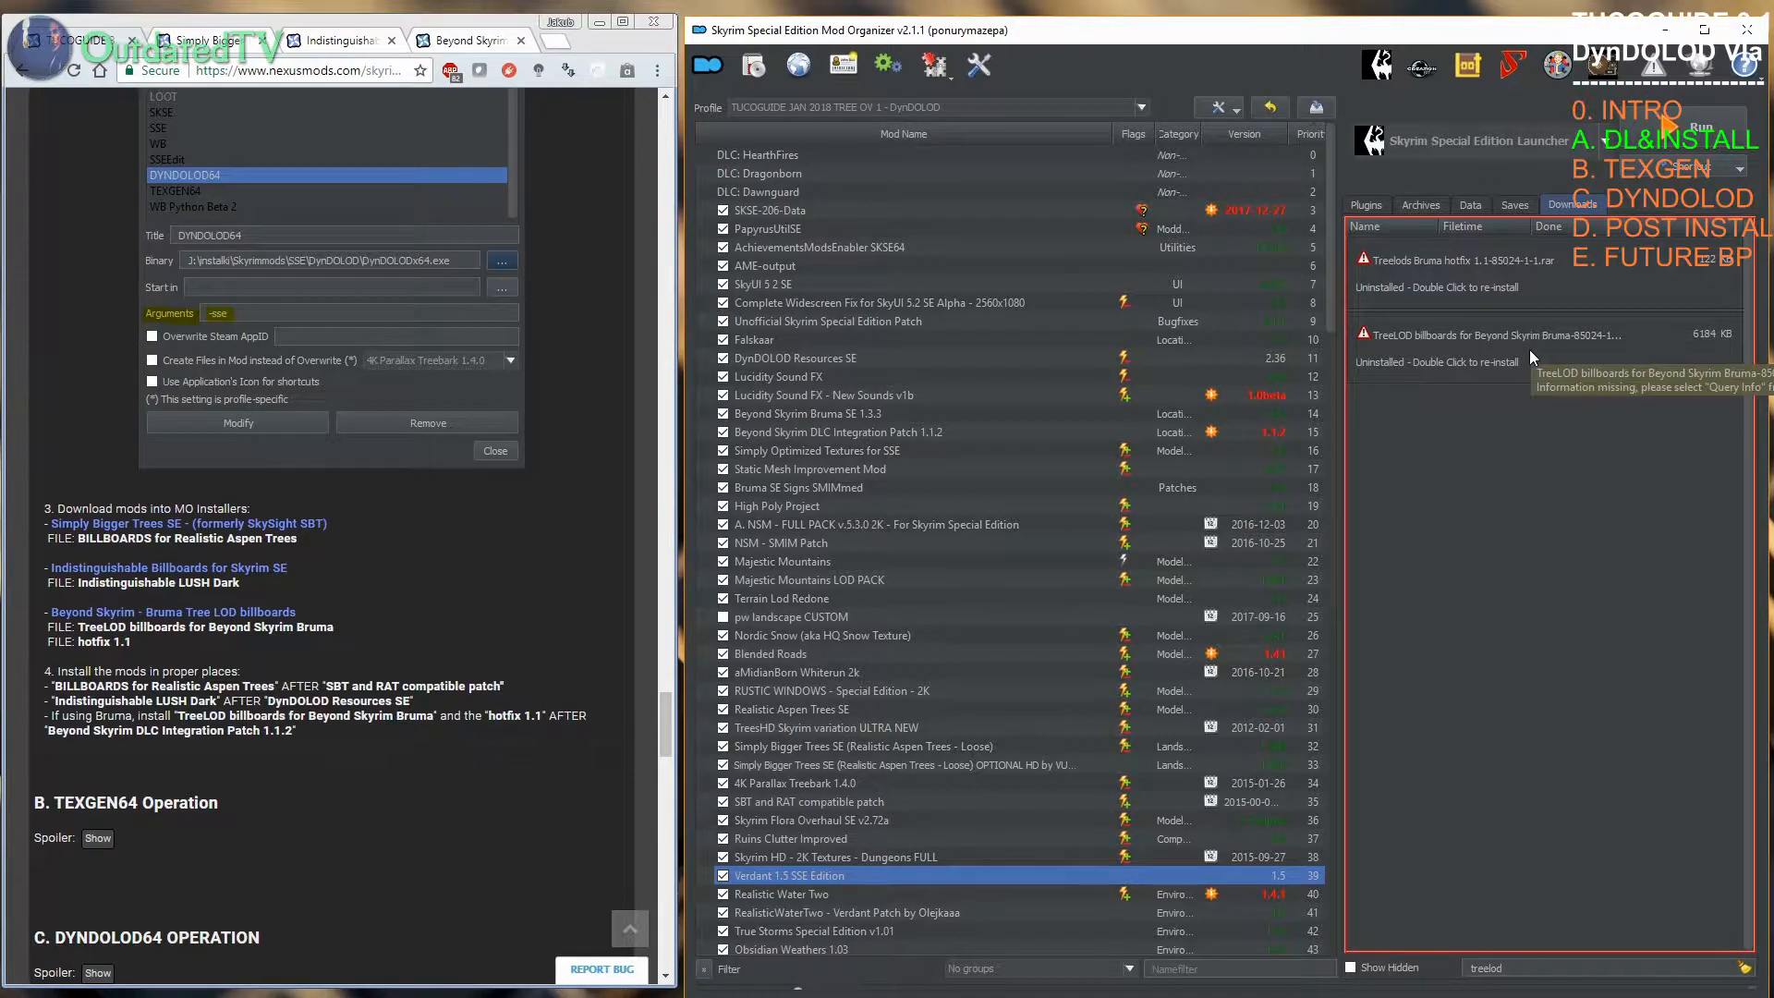
{"action": "double_click", "coordinate": [1485, 967]}
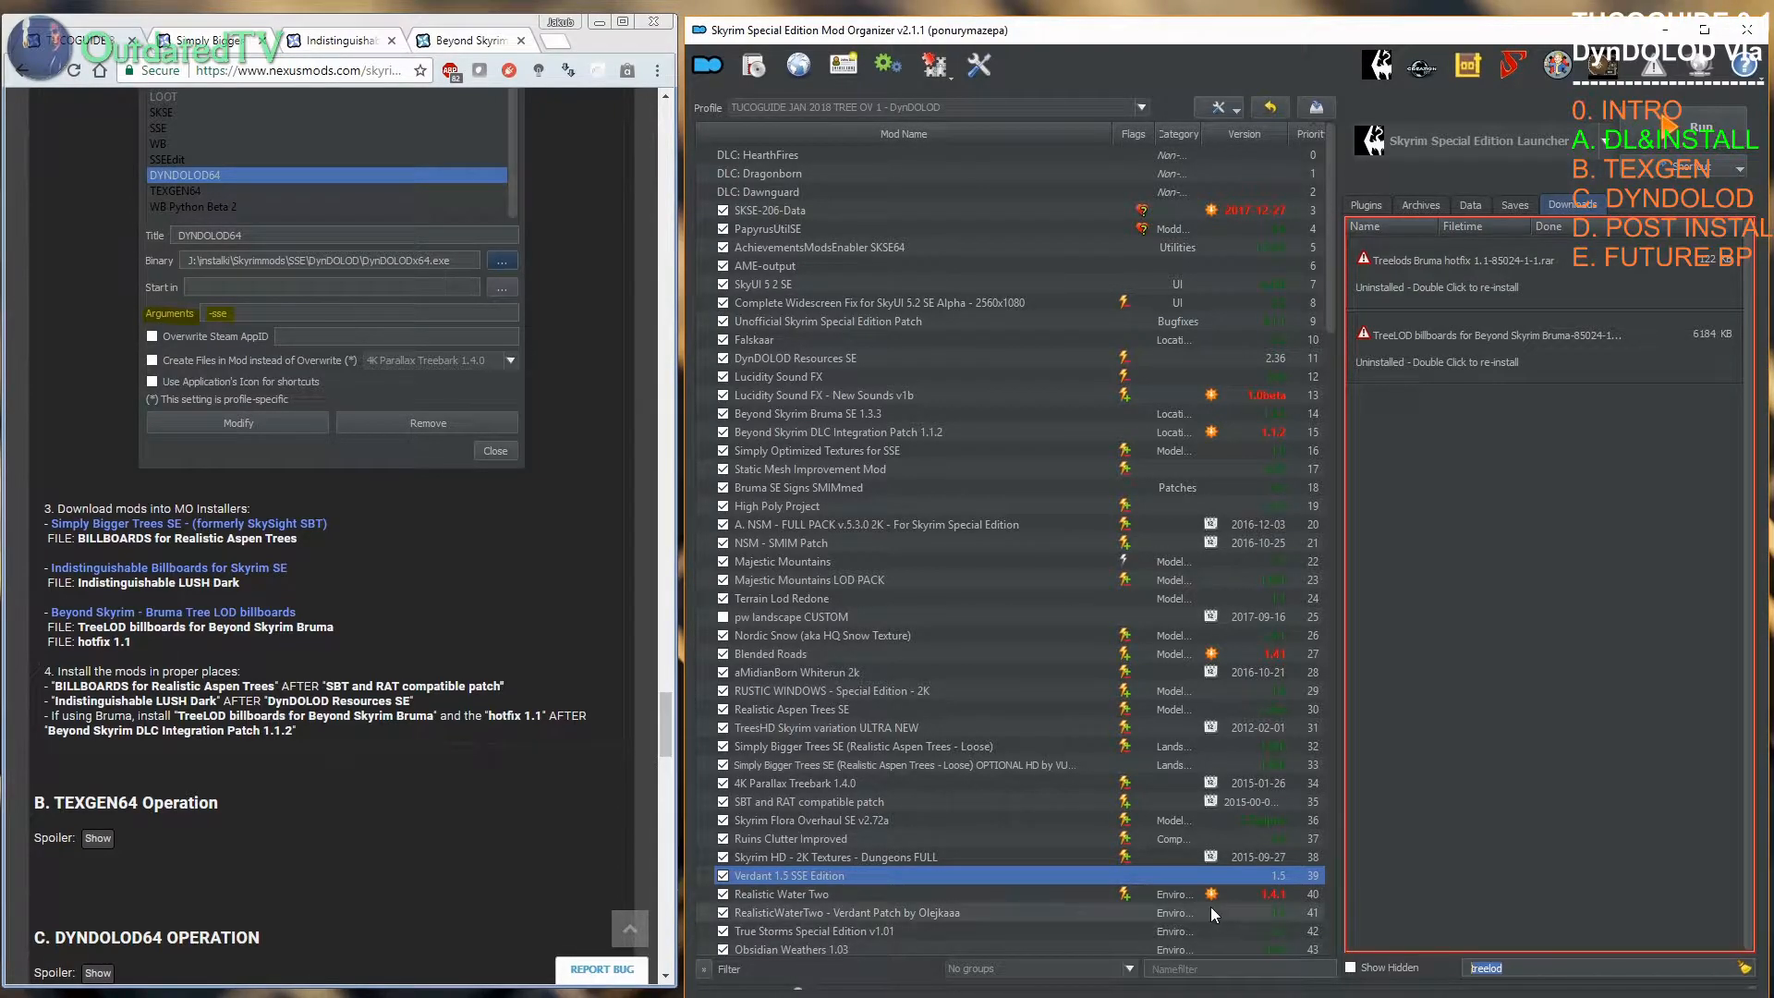
{"action": "type", "text": "hotfix"}
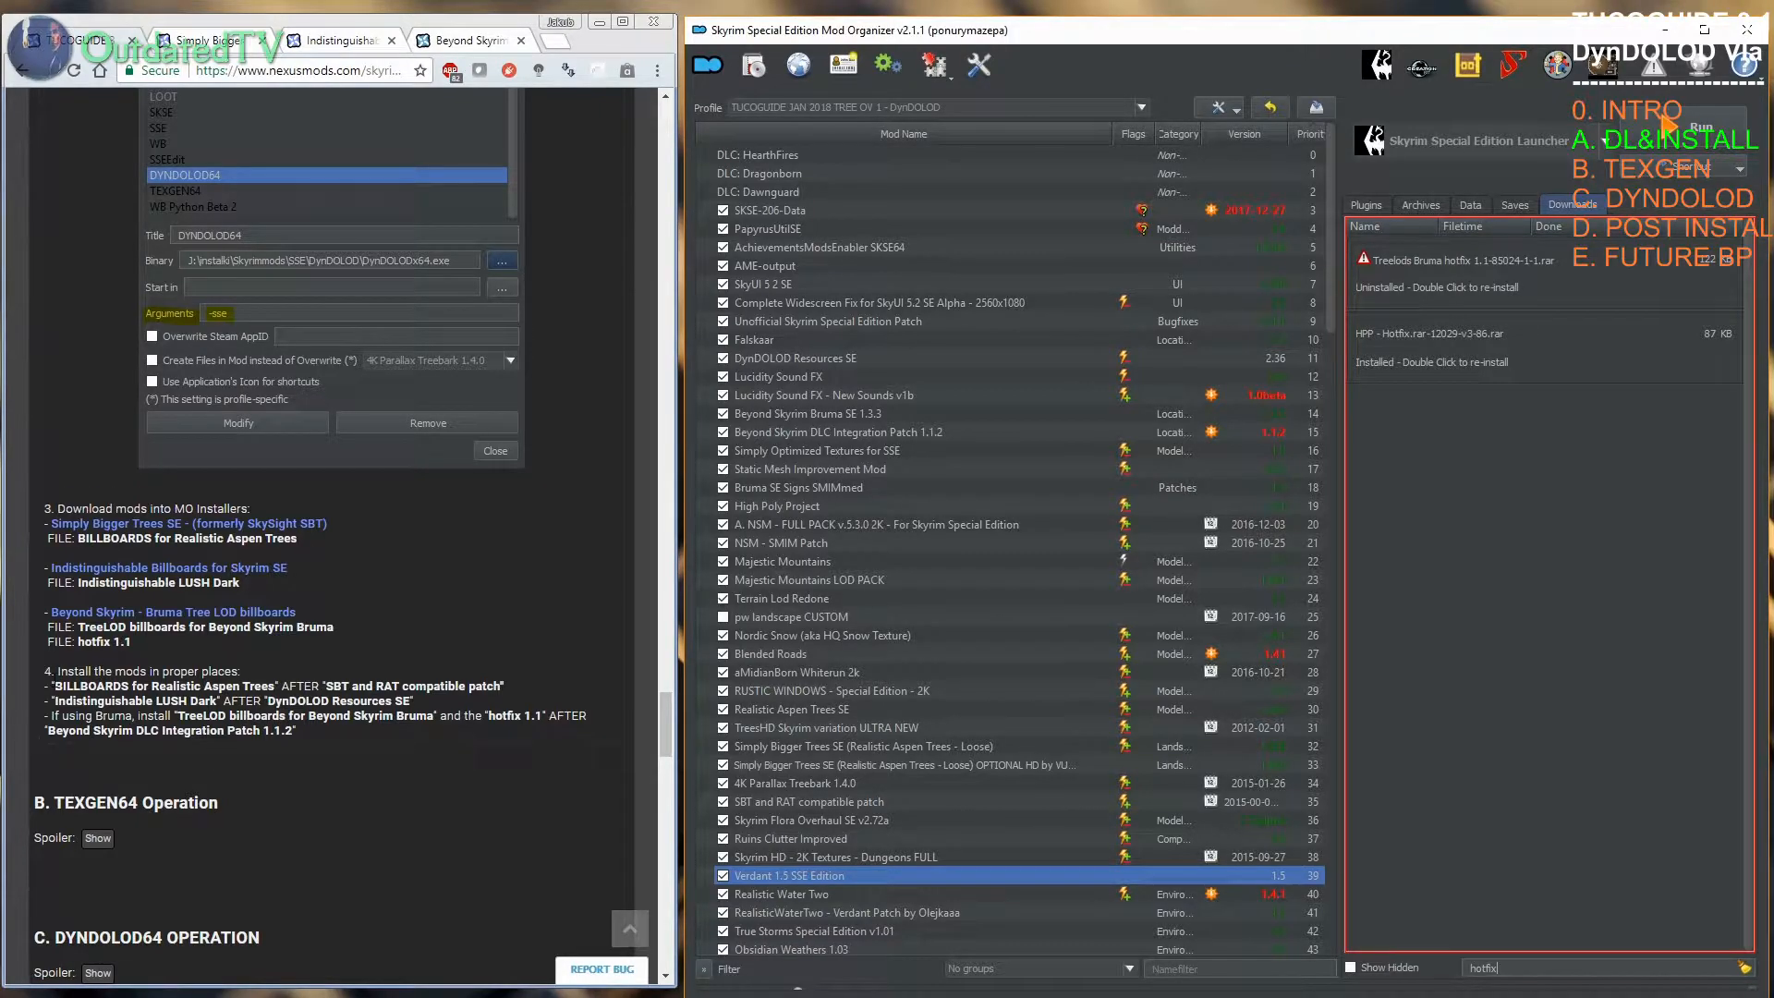
{"action": "scroll", "coordinate": [333, 554], "scroll_direction": "down", "scroll_amount": 1}
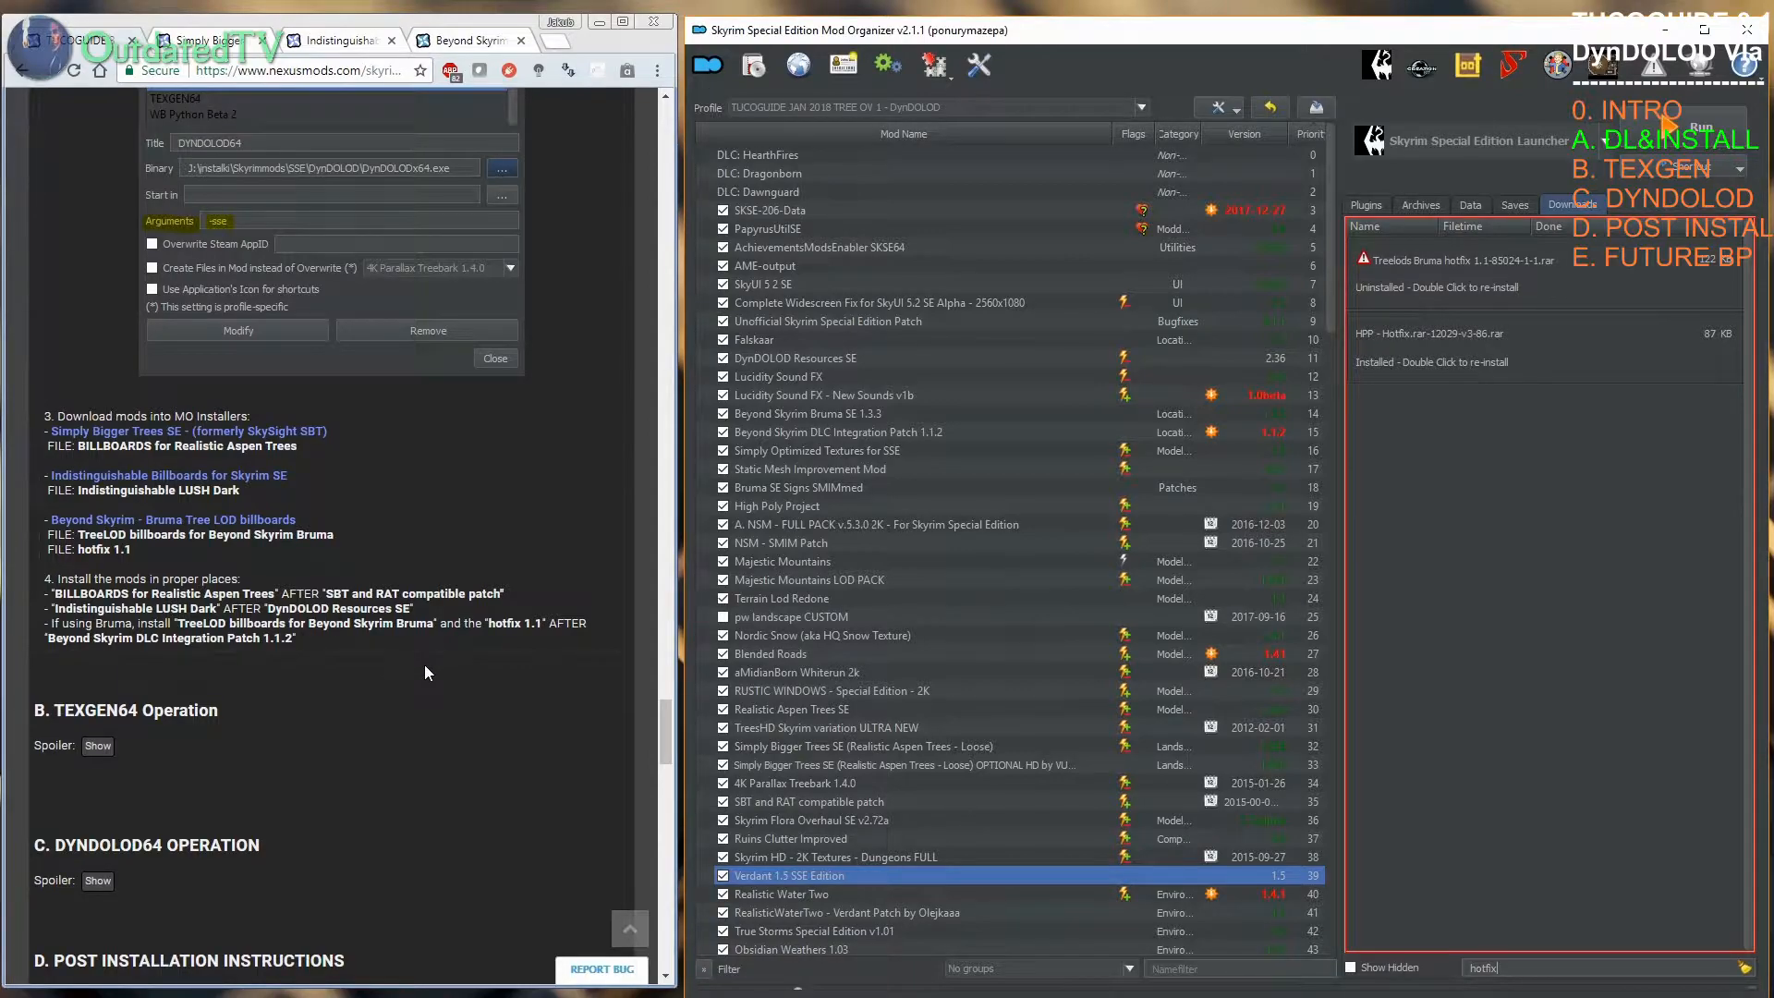
Step: Find the Realistic Aspen Trees billboards archive and install it manually under the name "BILLBOARDS for Realistic Aspen Trees"
{"action": "double_click", "coordinate": [1537, 972]}
{"action": "type", "text": "bill"}
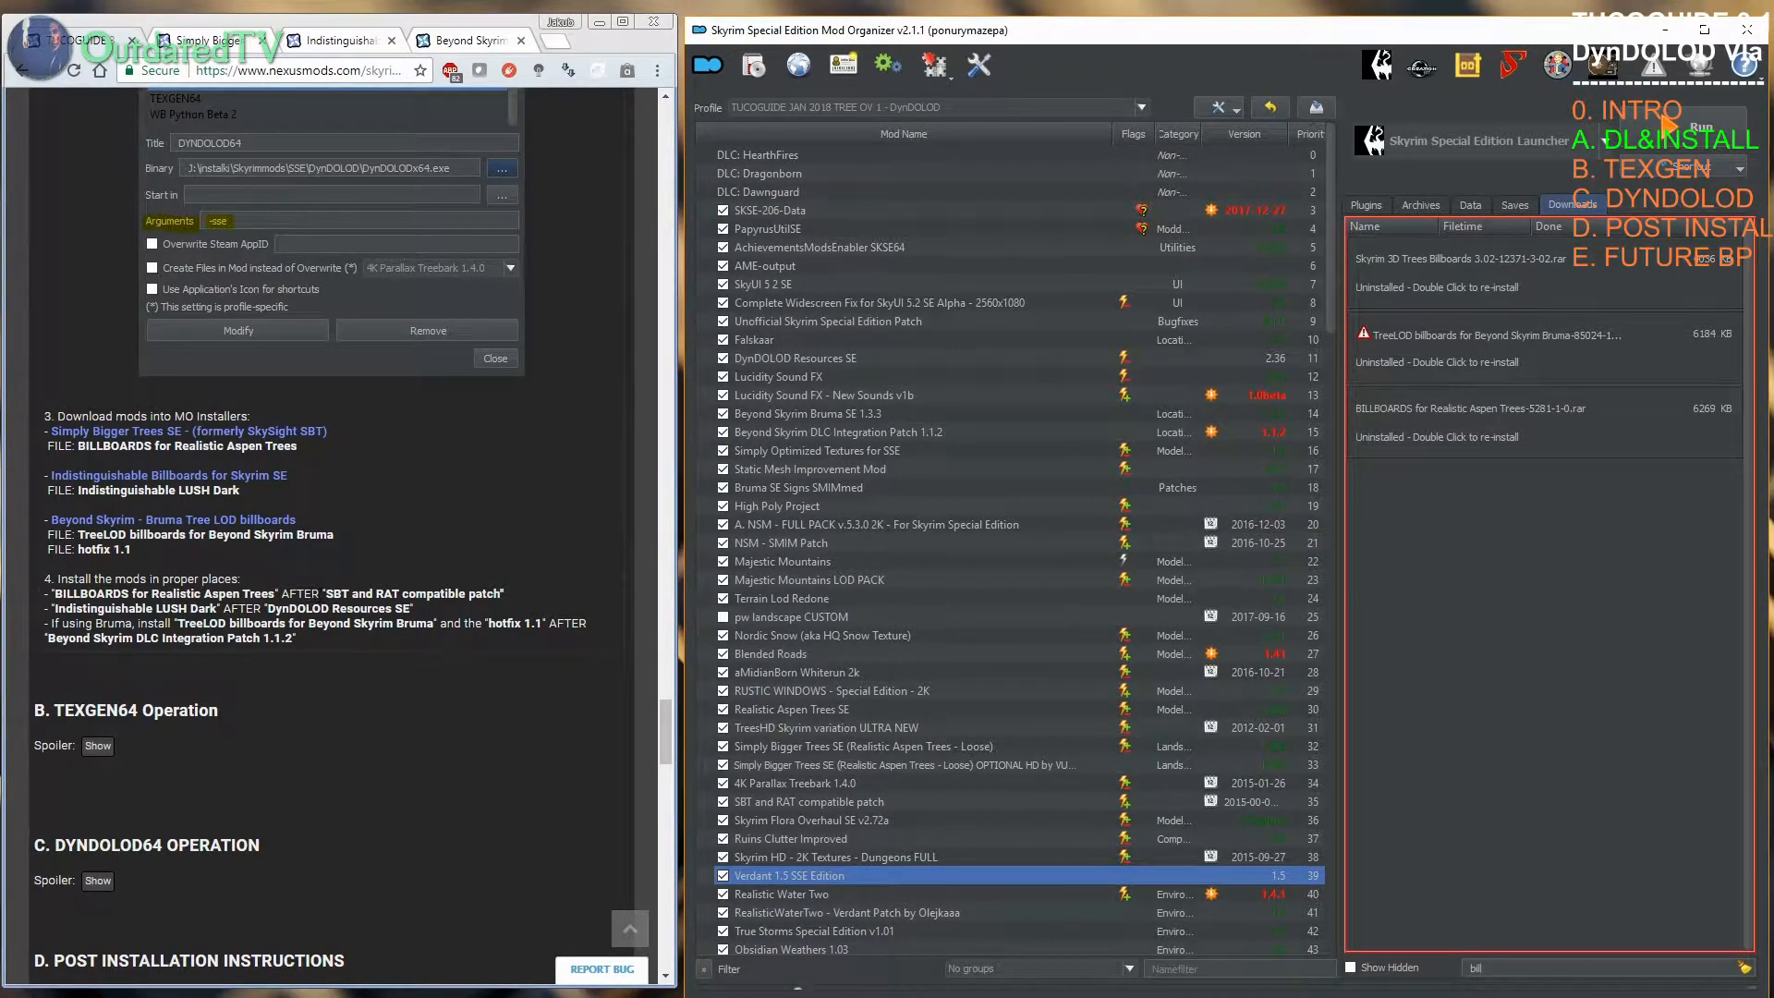
{"action": "double_click", "coordinate": [1489, 423]}
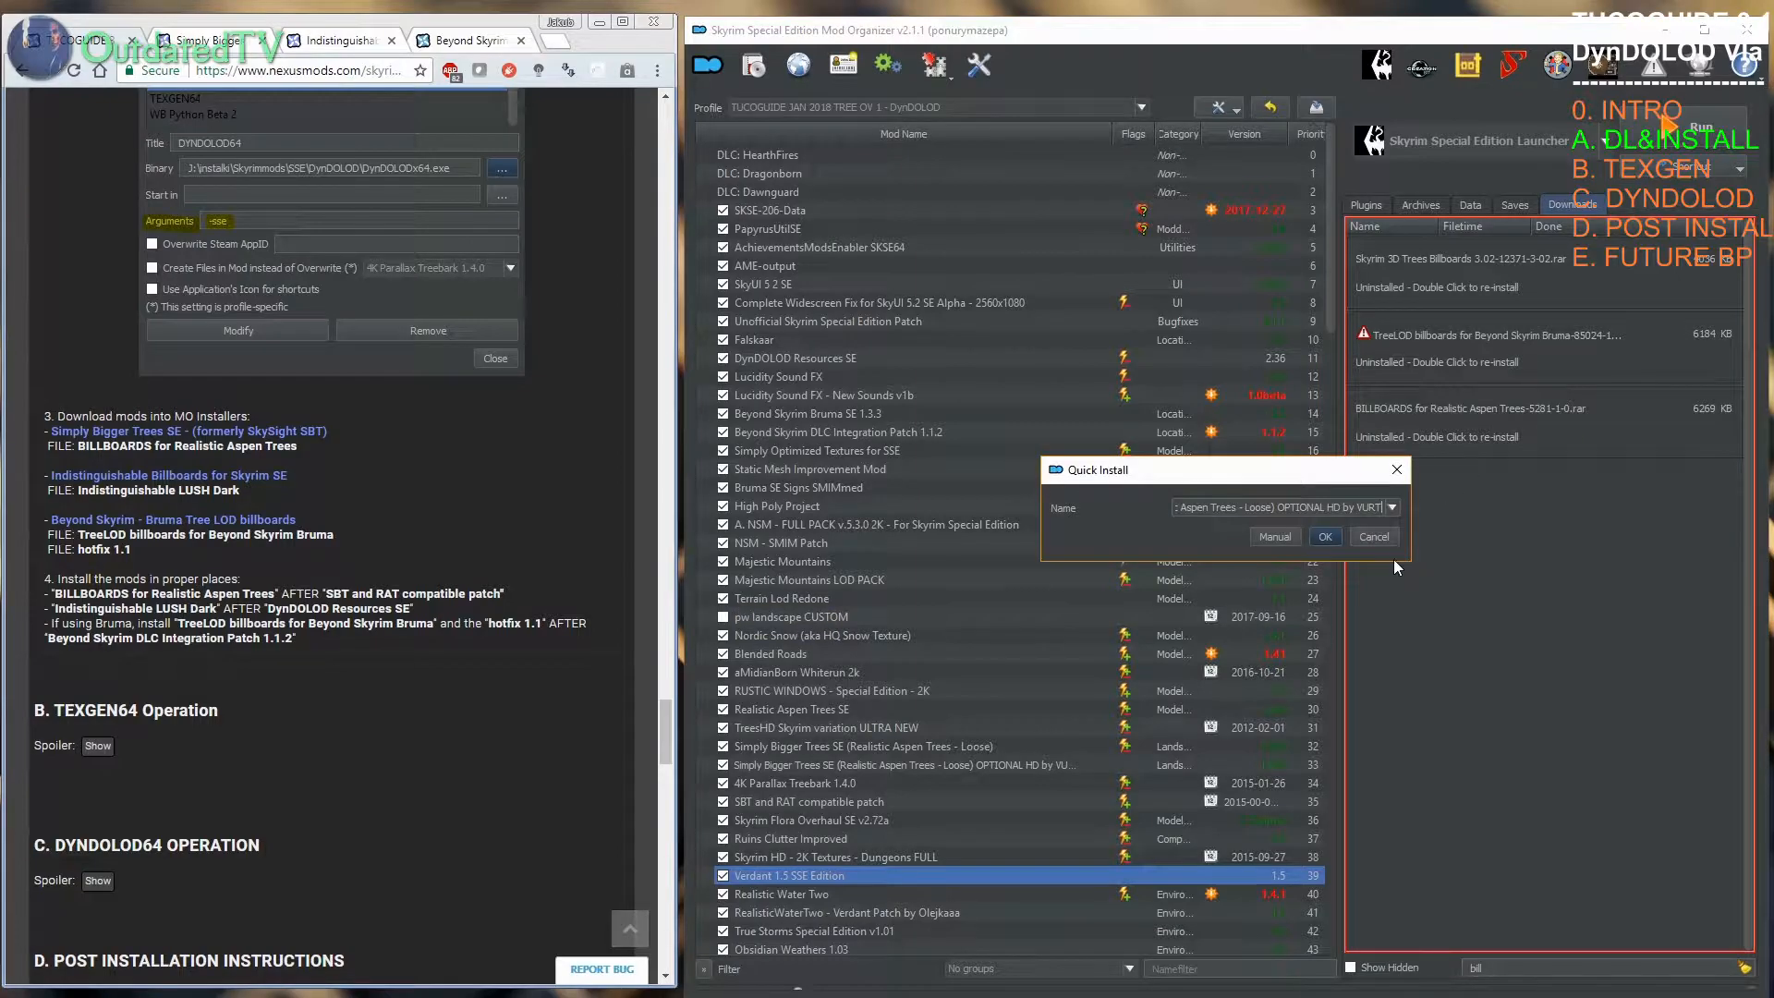
{"action": "scroll", "coordinate": [1327, 514], "scroll_direction": "up", "scroll_amount": 2}
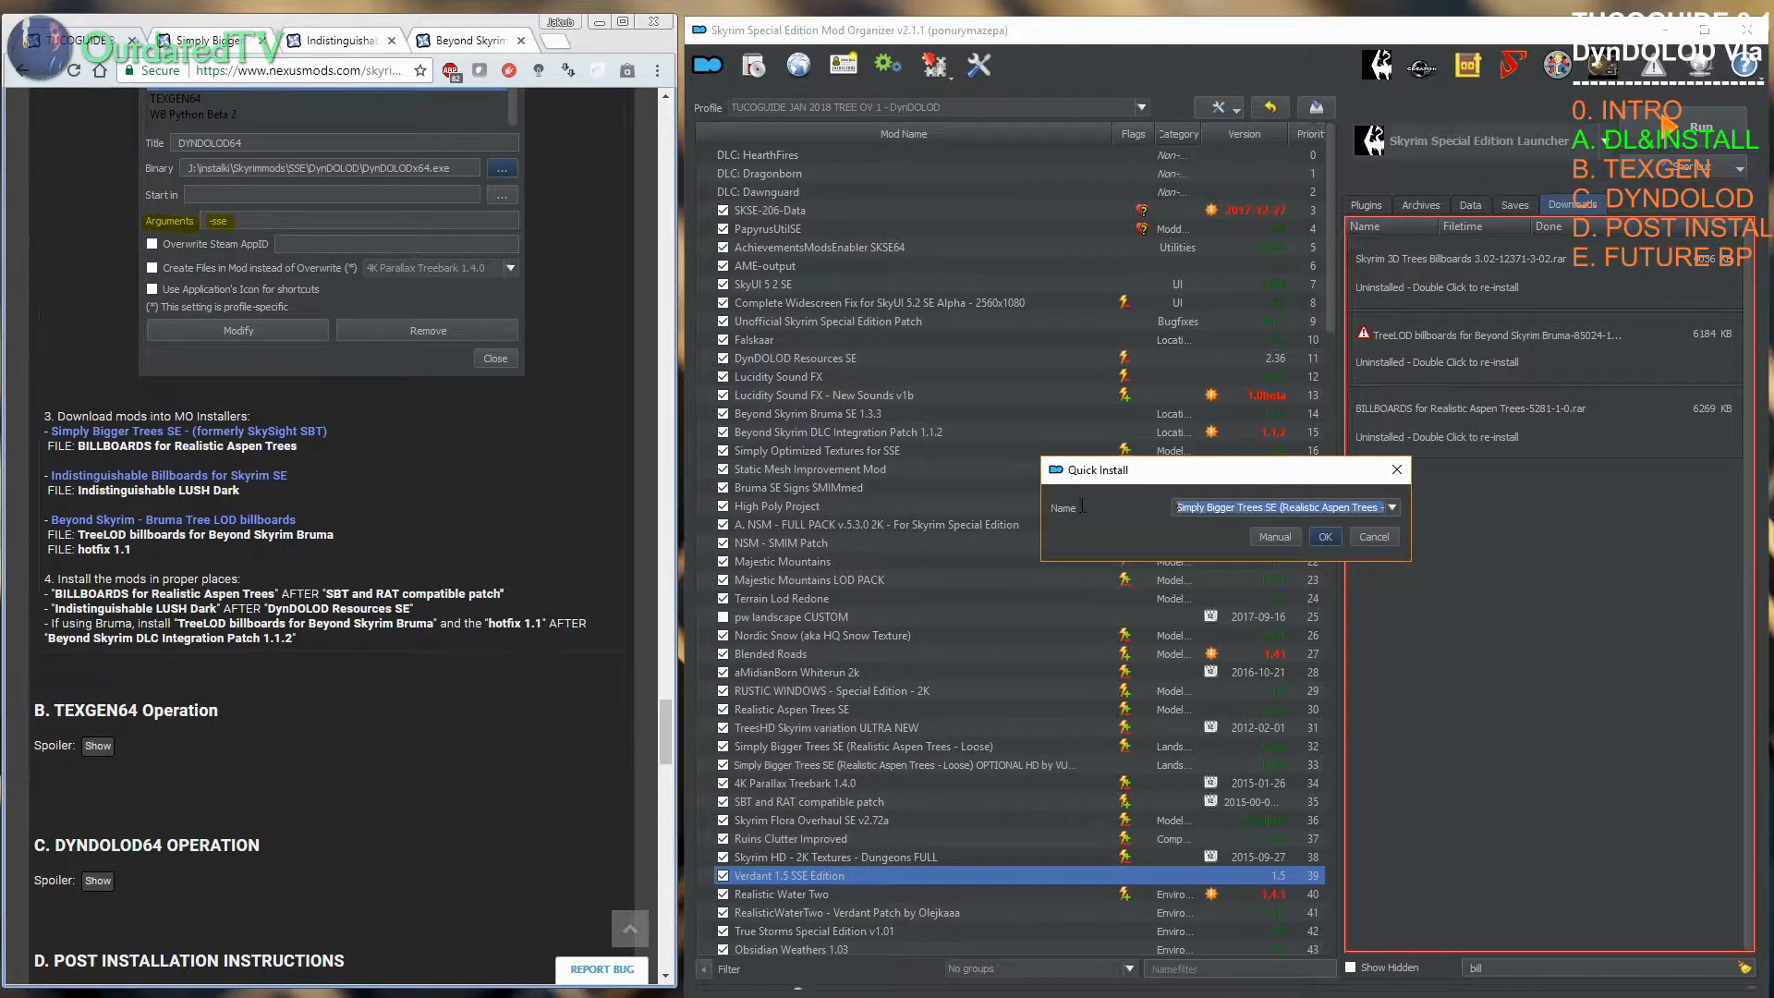
{"action": "left_click_drag", "start_coordinate": [1182, 508], "coordinate": [1404, 507]}
{"action": "type", "text": "BILLBOARD"}
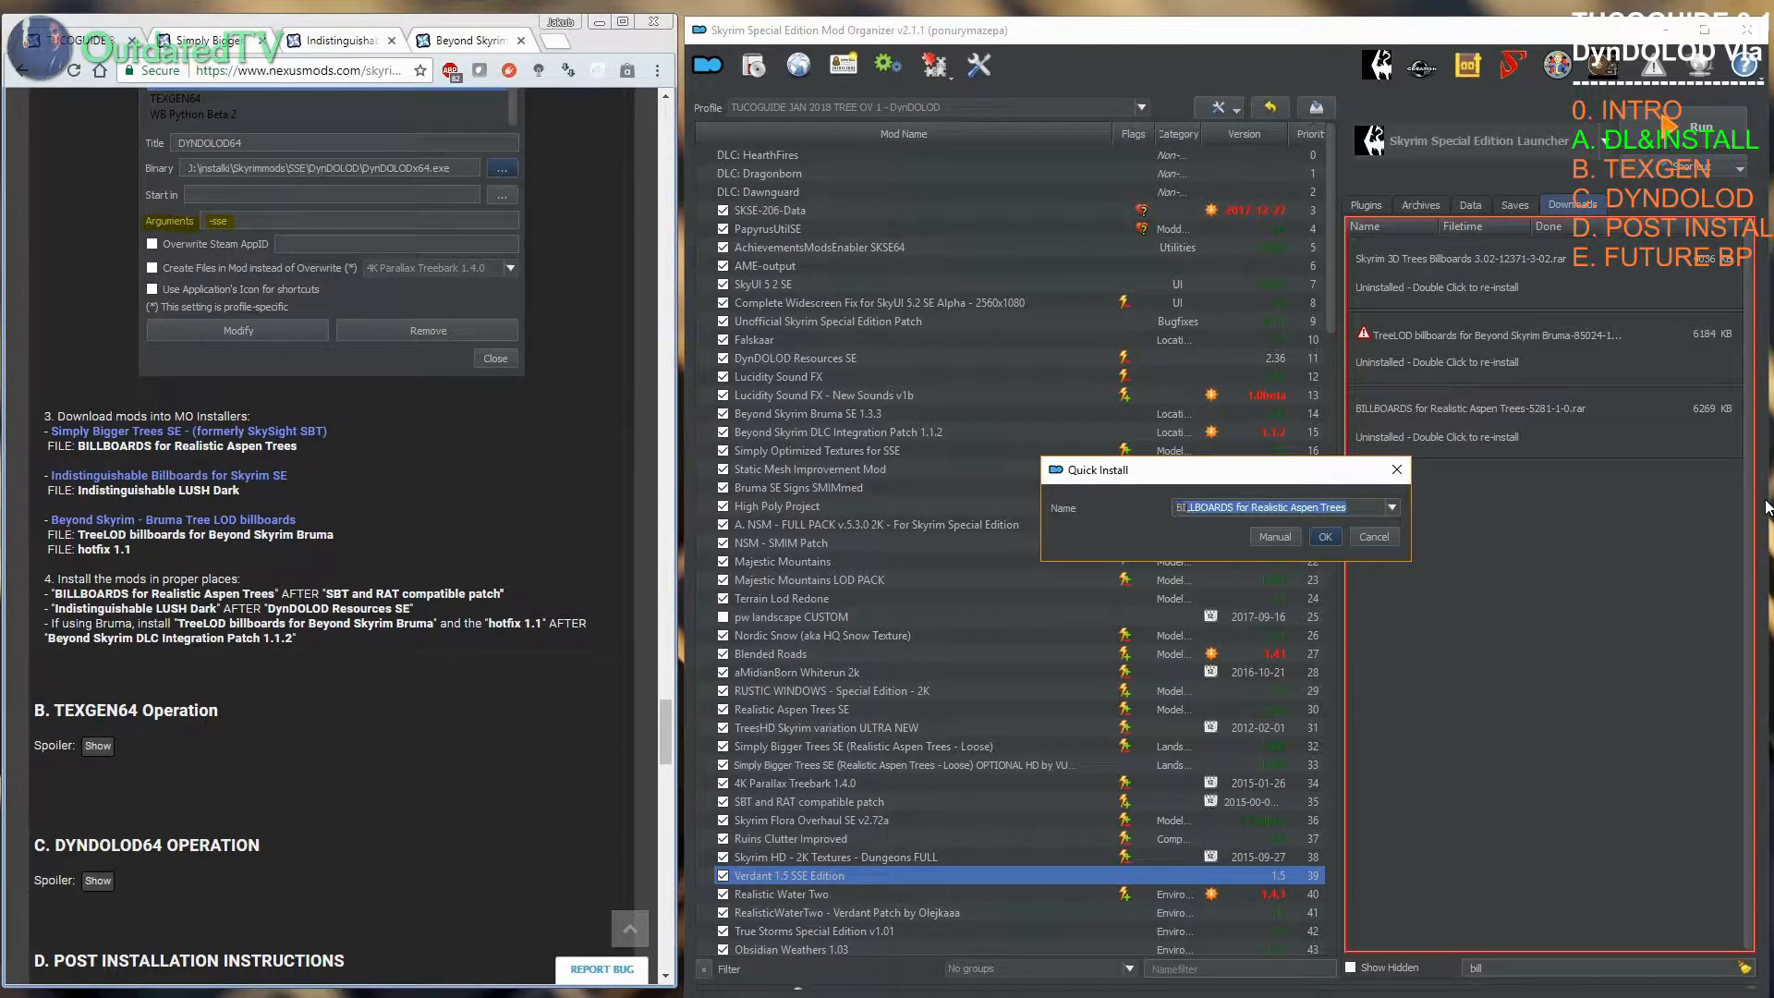
{"action": "type", "text": "S"}
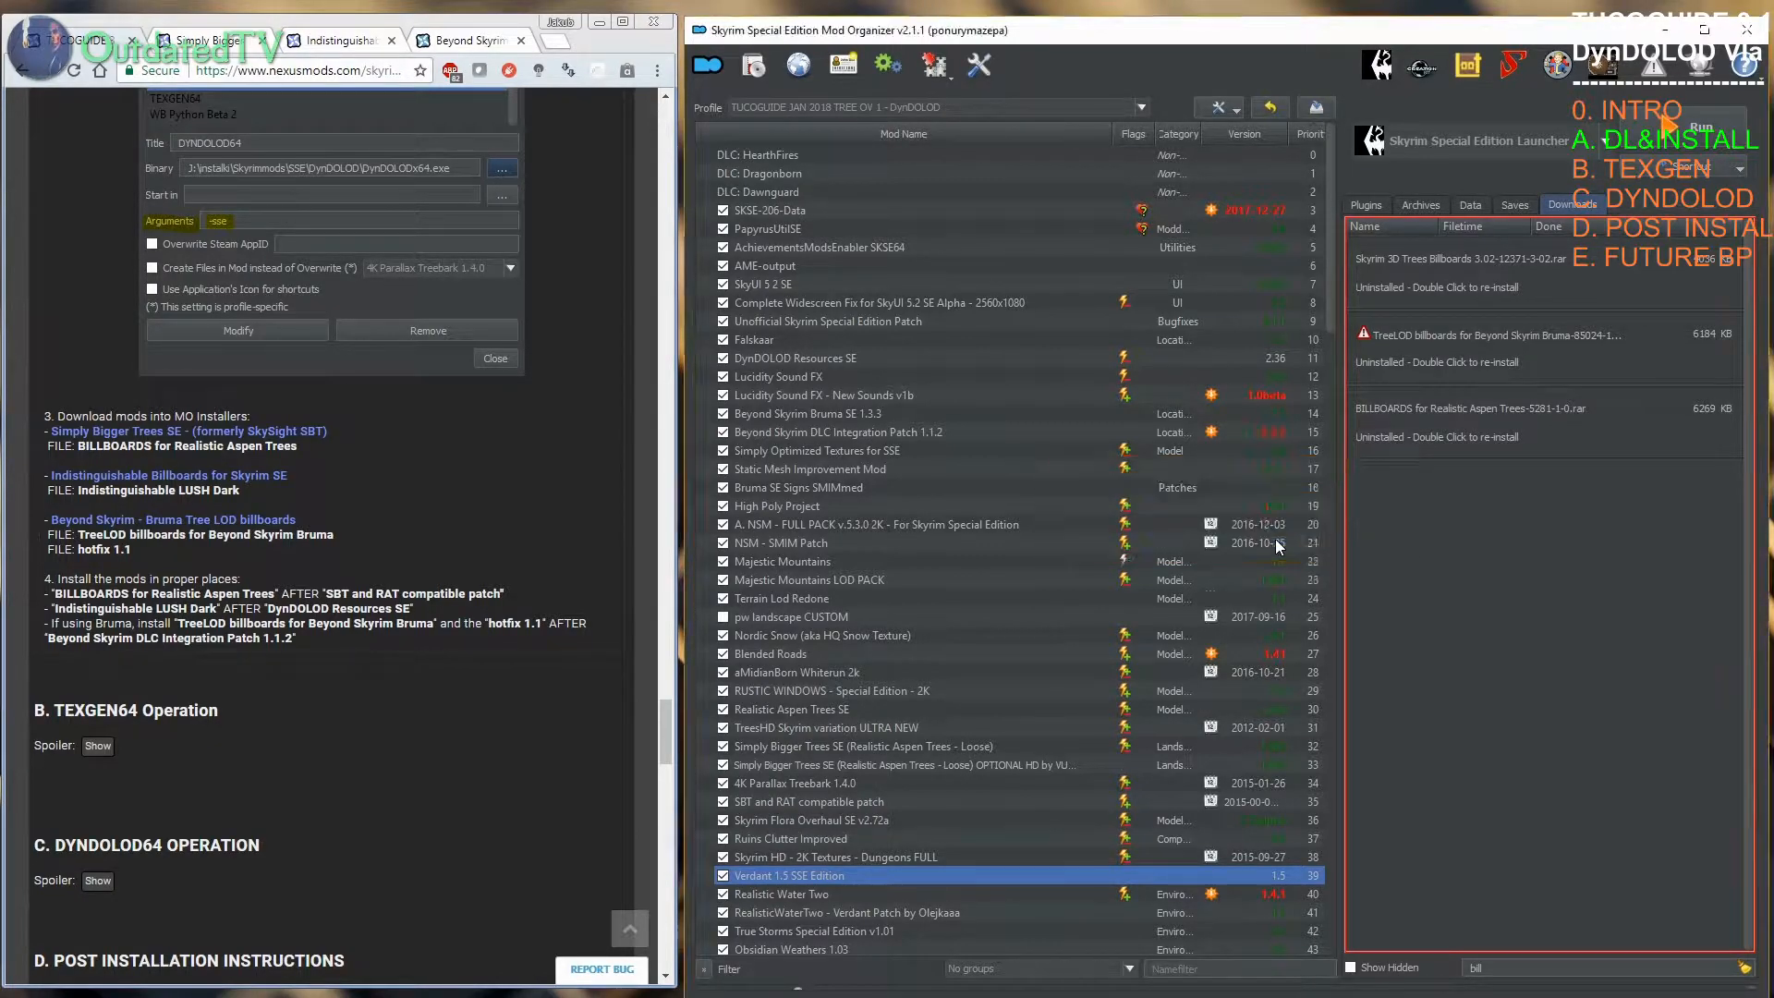
{"action": "left_click", "coordinate": [1274, 538]}
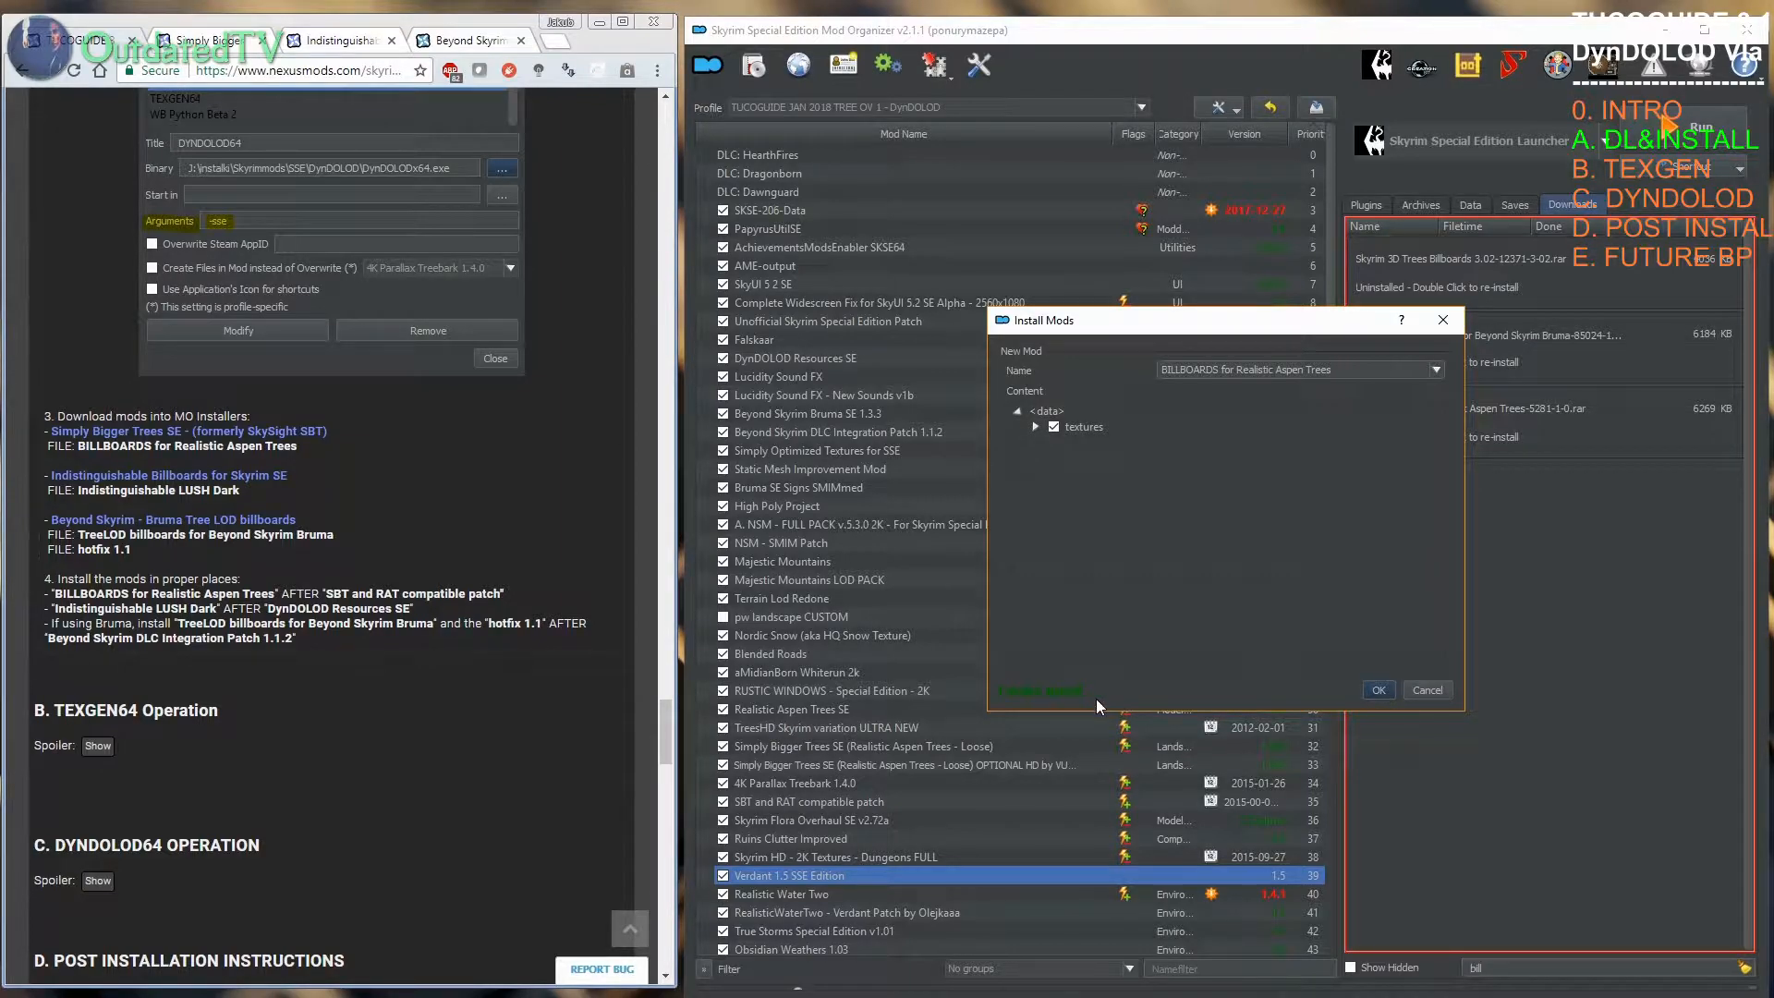
{"action": "left_click", "coordinate": [1374, 691]}
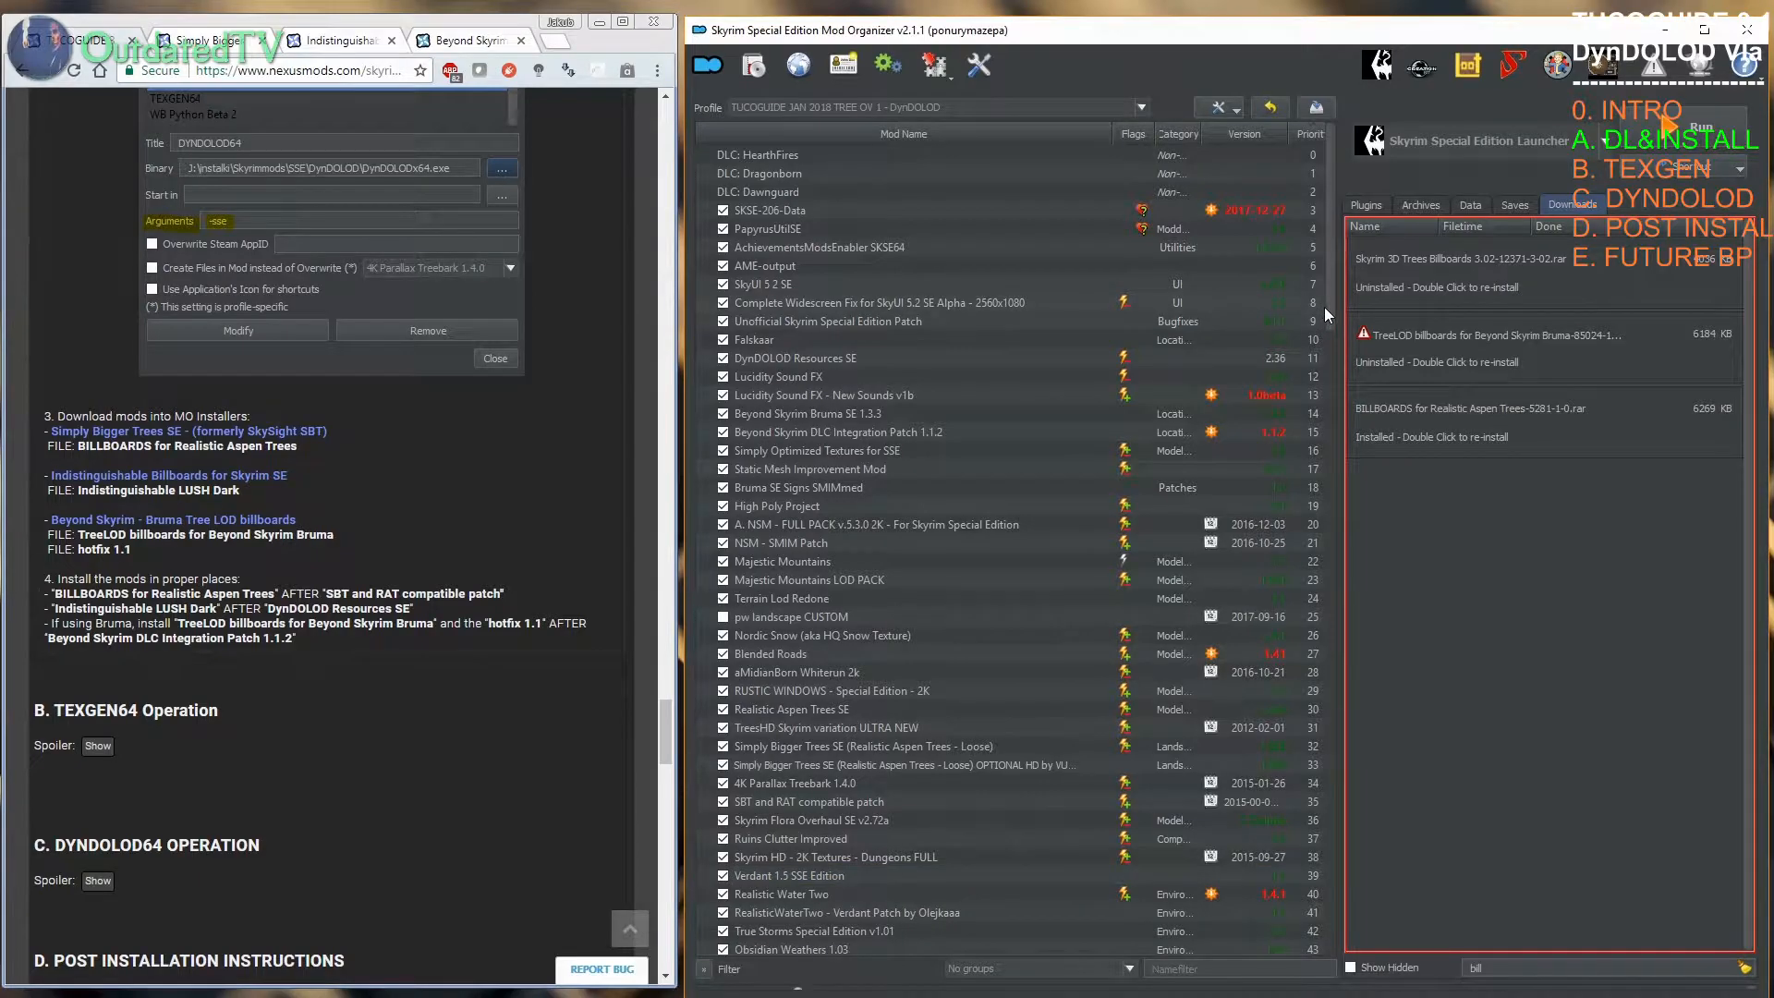
Step: Move BILLBOARDS for Realistic Aspen Trees directly after SBT and RAT compatible patch in the mod order and enable it
{"action": "left_click_drag", "start_coordinate": [1330, 315], "coordinate": [1293, 949]}
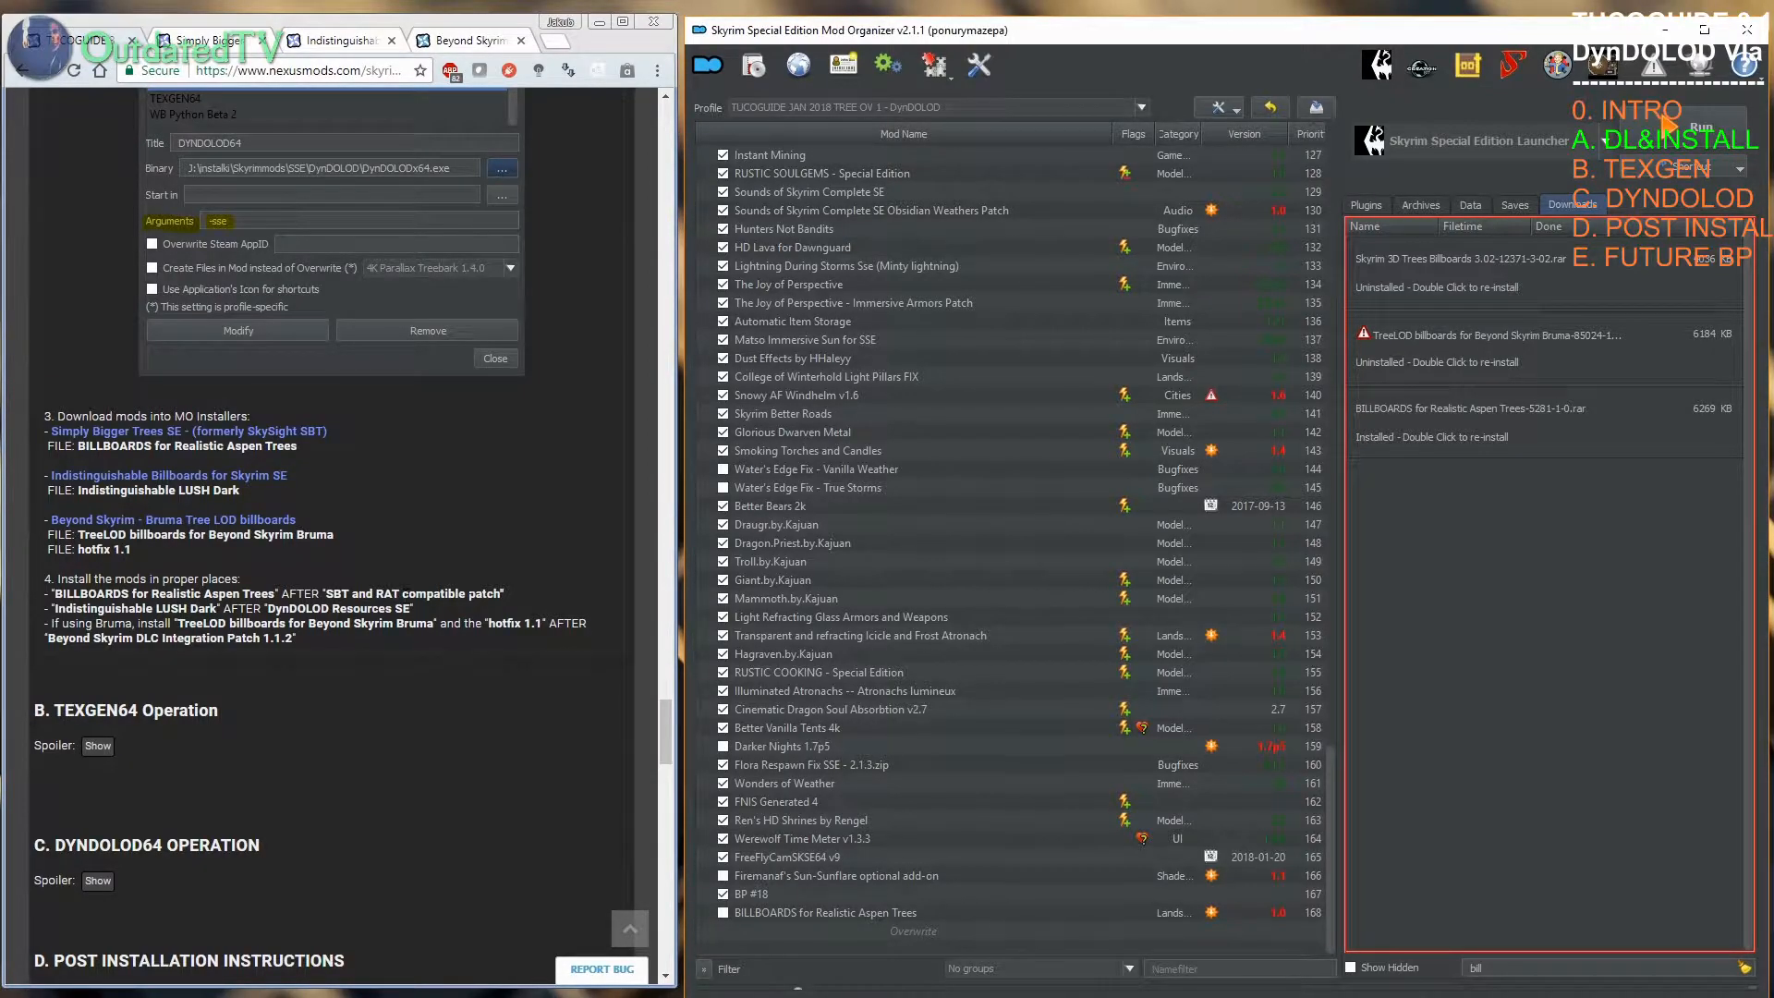
{"action": "left_click_drag", "start_coordinate": [831, 911], "coordinate": [885, 165]}
{"action": "scroll", "coordinate": [850, 241], "scroll_direction": "up", "scroll_amount": 4}
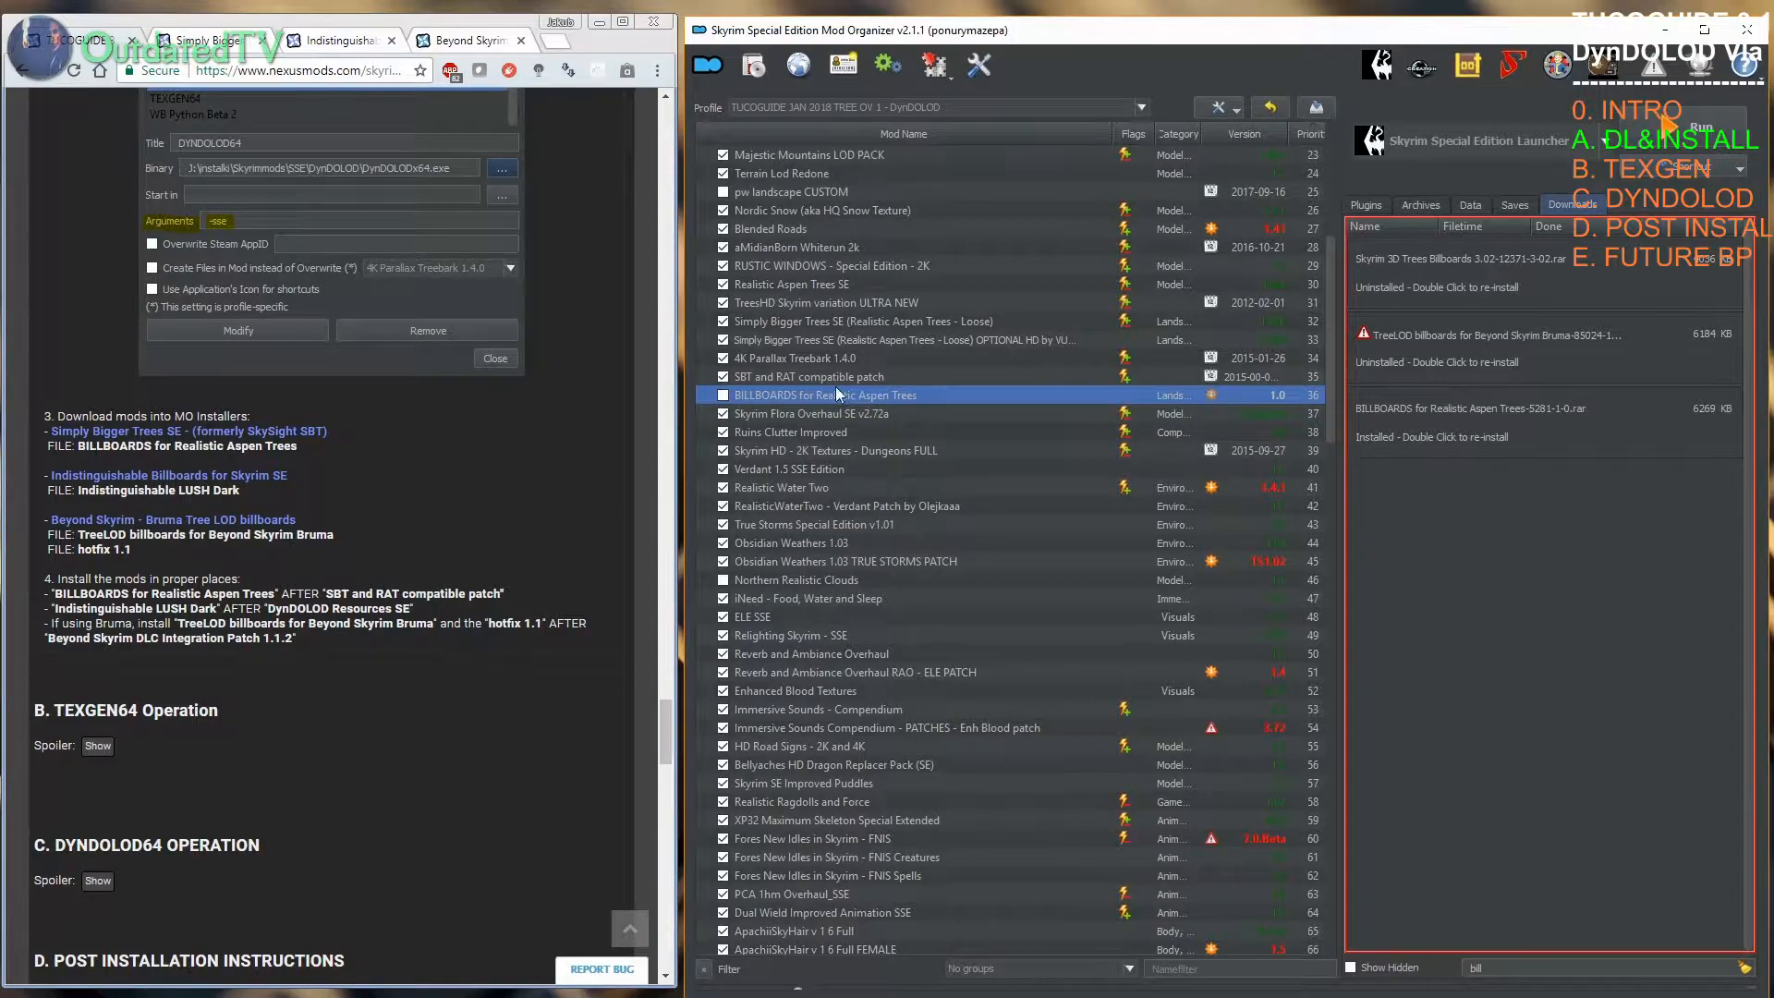
{"action": "left_click", "coordinate": [724, 396]}
Step: Find the Indistinguishable LUSH Dark archive and install it manually as "Indistinguishable LUSH Dark BILLBOARDS"
{"action": "left_click_drag", "start_coordinate": [1508, 966], "coordinate": [1360, 914]}
{"action": "type", "text": "indis"}
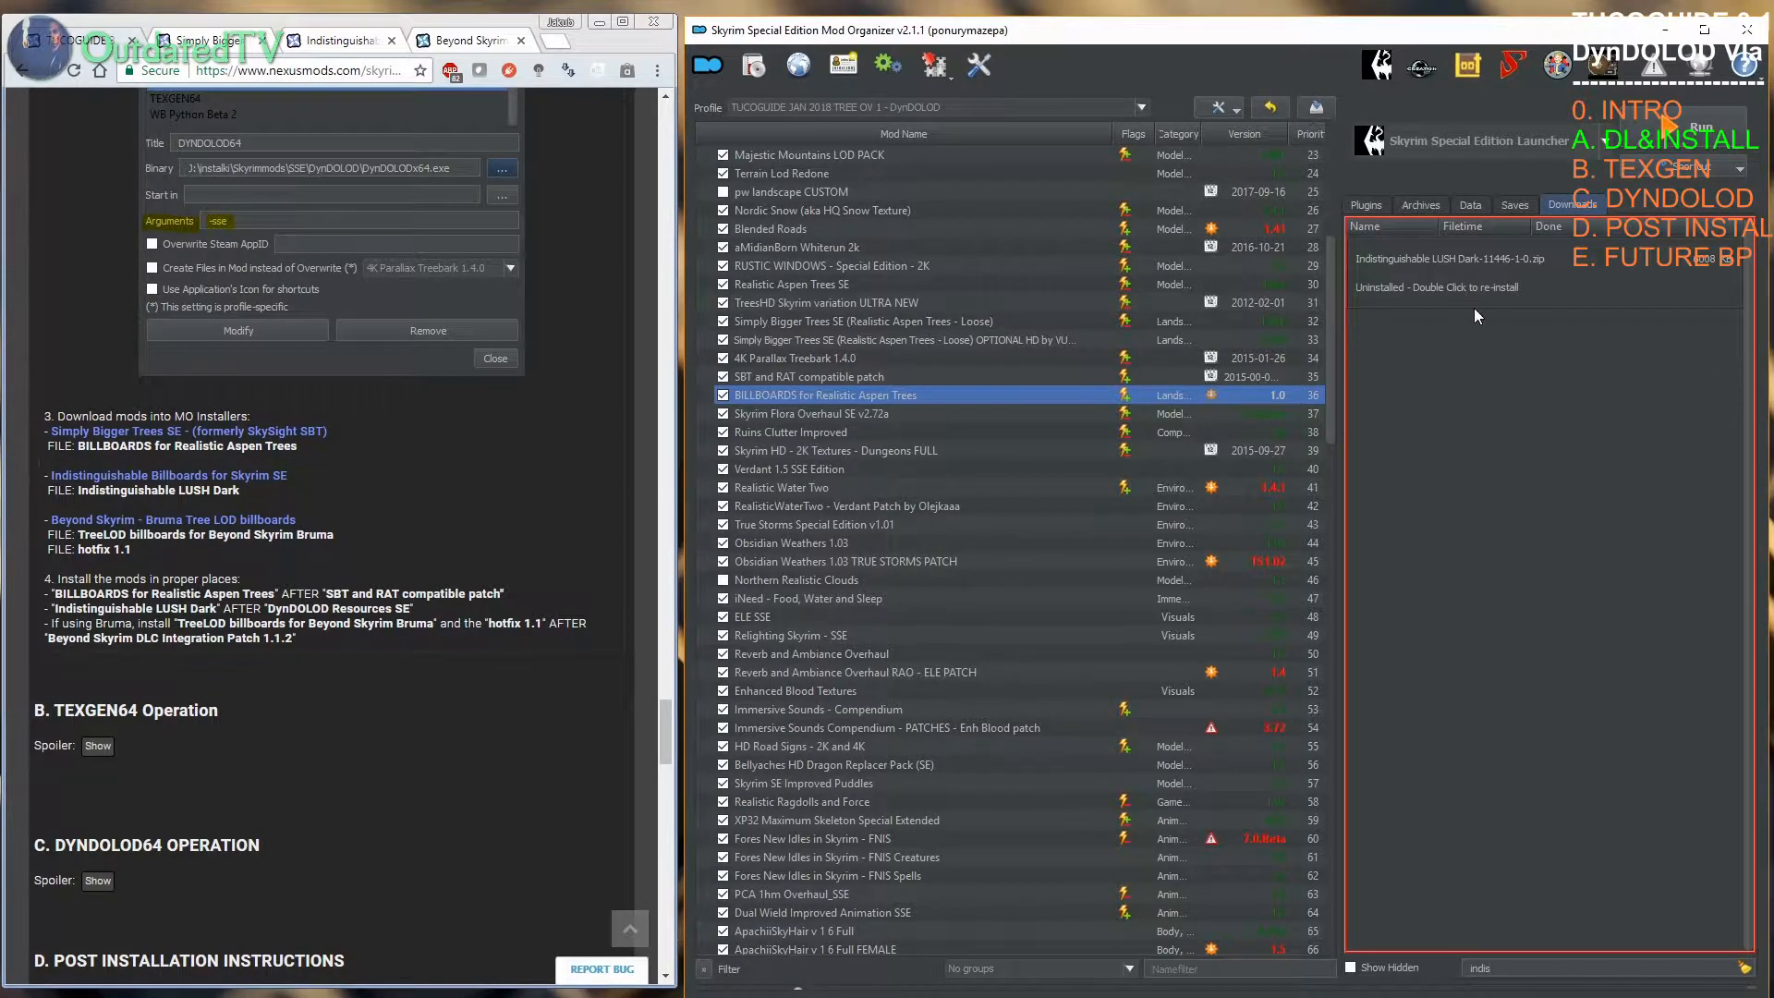
{"action": "double_click", "coordinate": [1462, 277]}
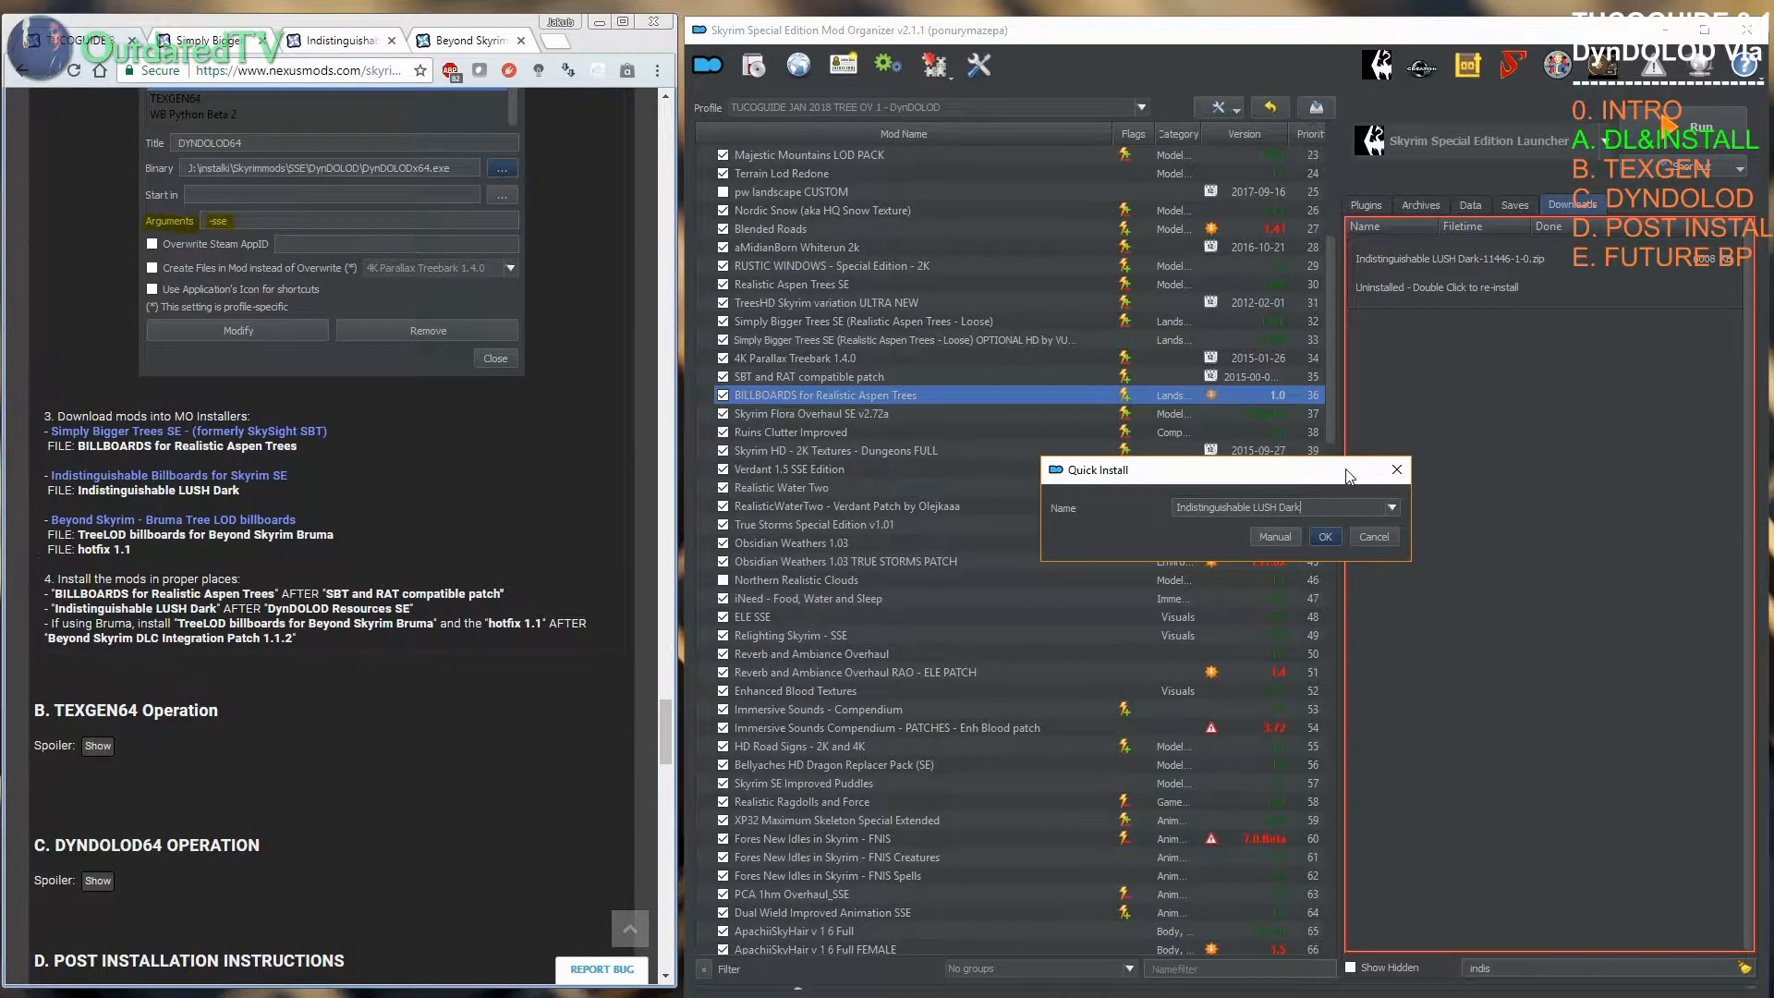
{"action": "type", "text": "BiLLOARDS"}
{"action": "left_click", "coordinate": [1275, 537]}
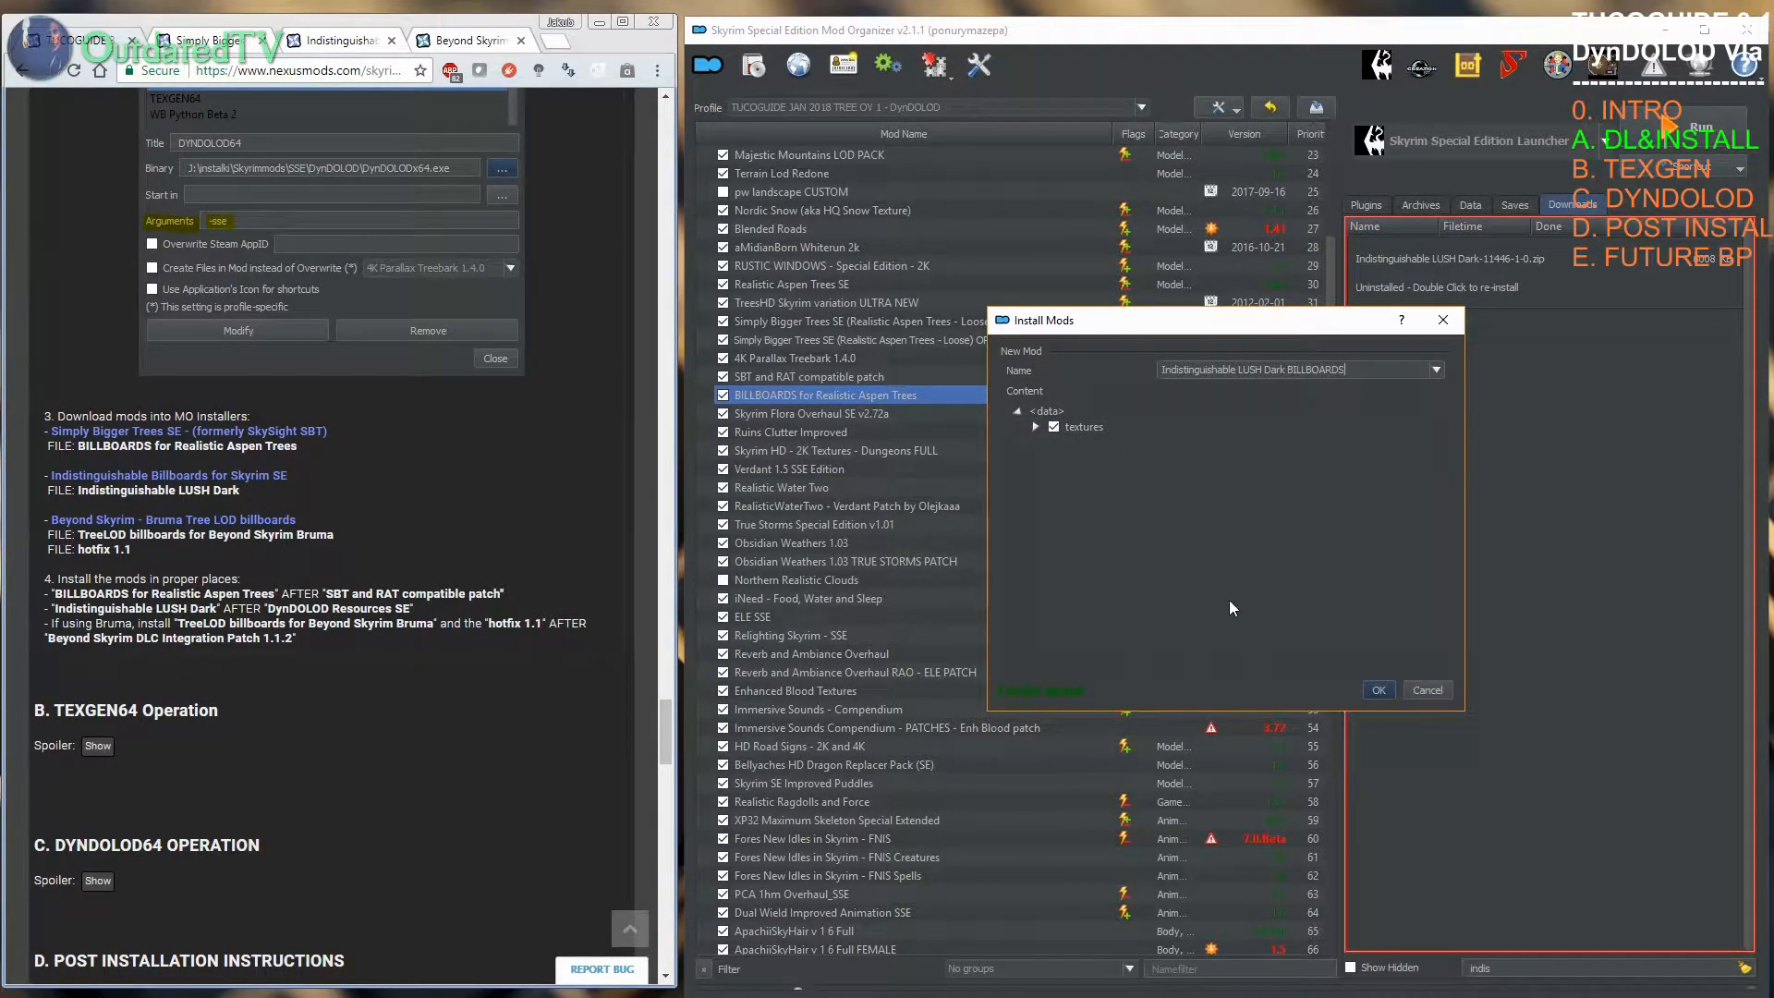
{"action": "left_click", "coordinate": [1378, 690]}
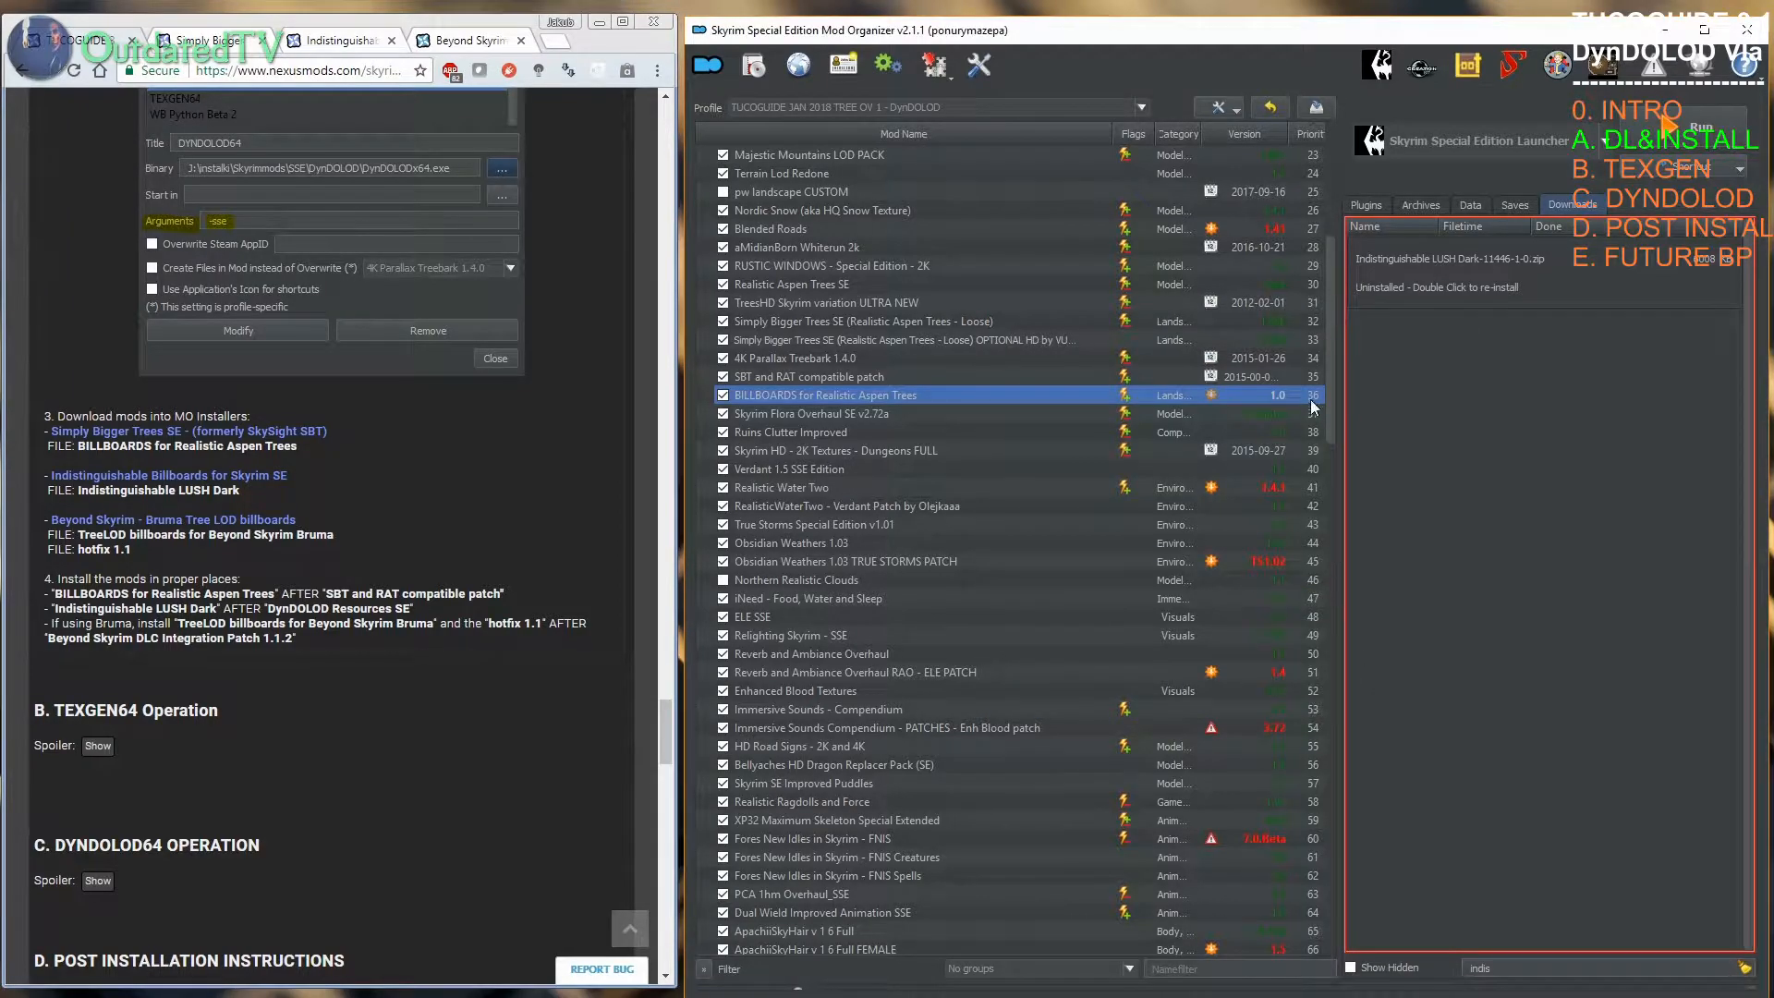
Step: Move Indistinguishable LUSH Dark BILLBOARDS directly after DynDOLOD Resources SE in the mod order and enable it
{"action": "left_click_drag", "start_coordinate": [1327, 401], "coordinate": [1340, 929]}
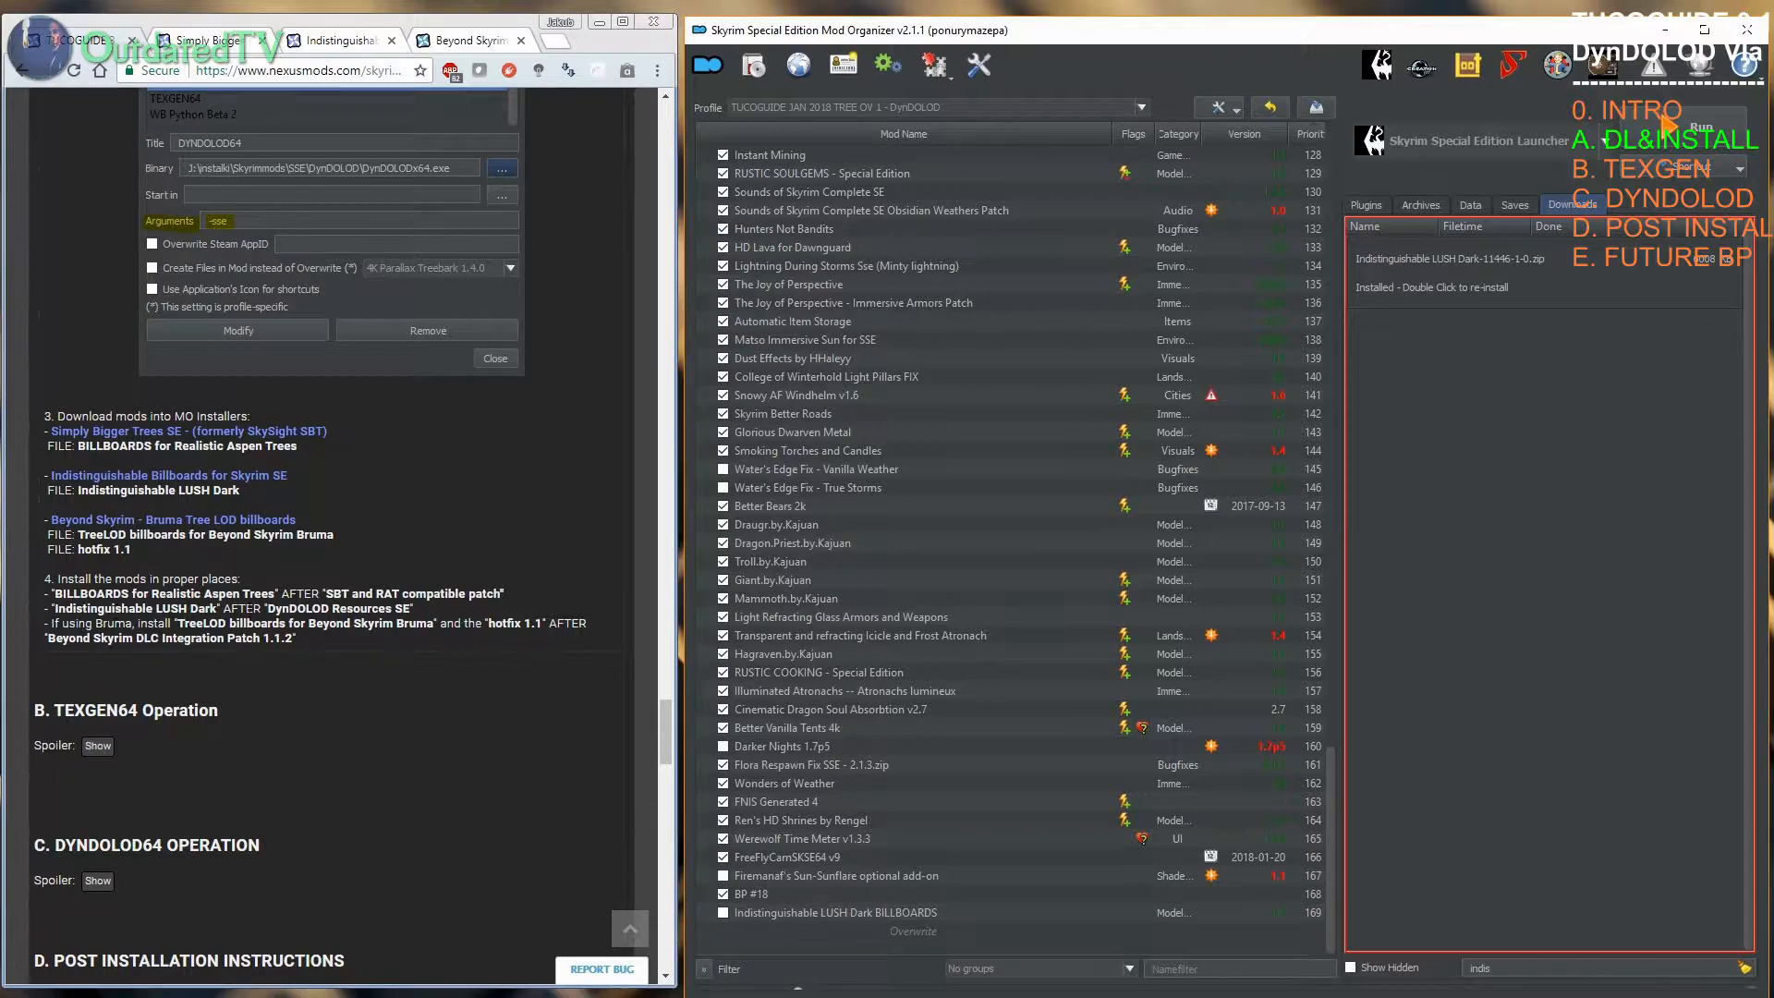
{"action": "left_click_drag", "start_coordinate": [791, 917], "coordinate": [887, 370]}
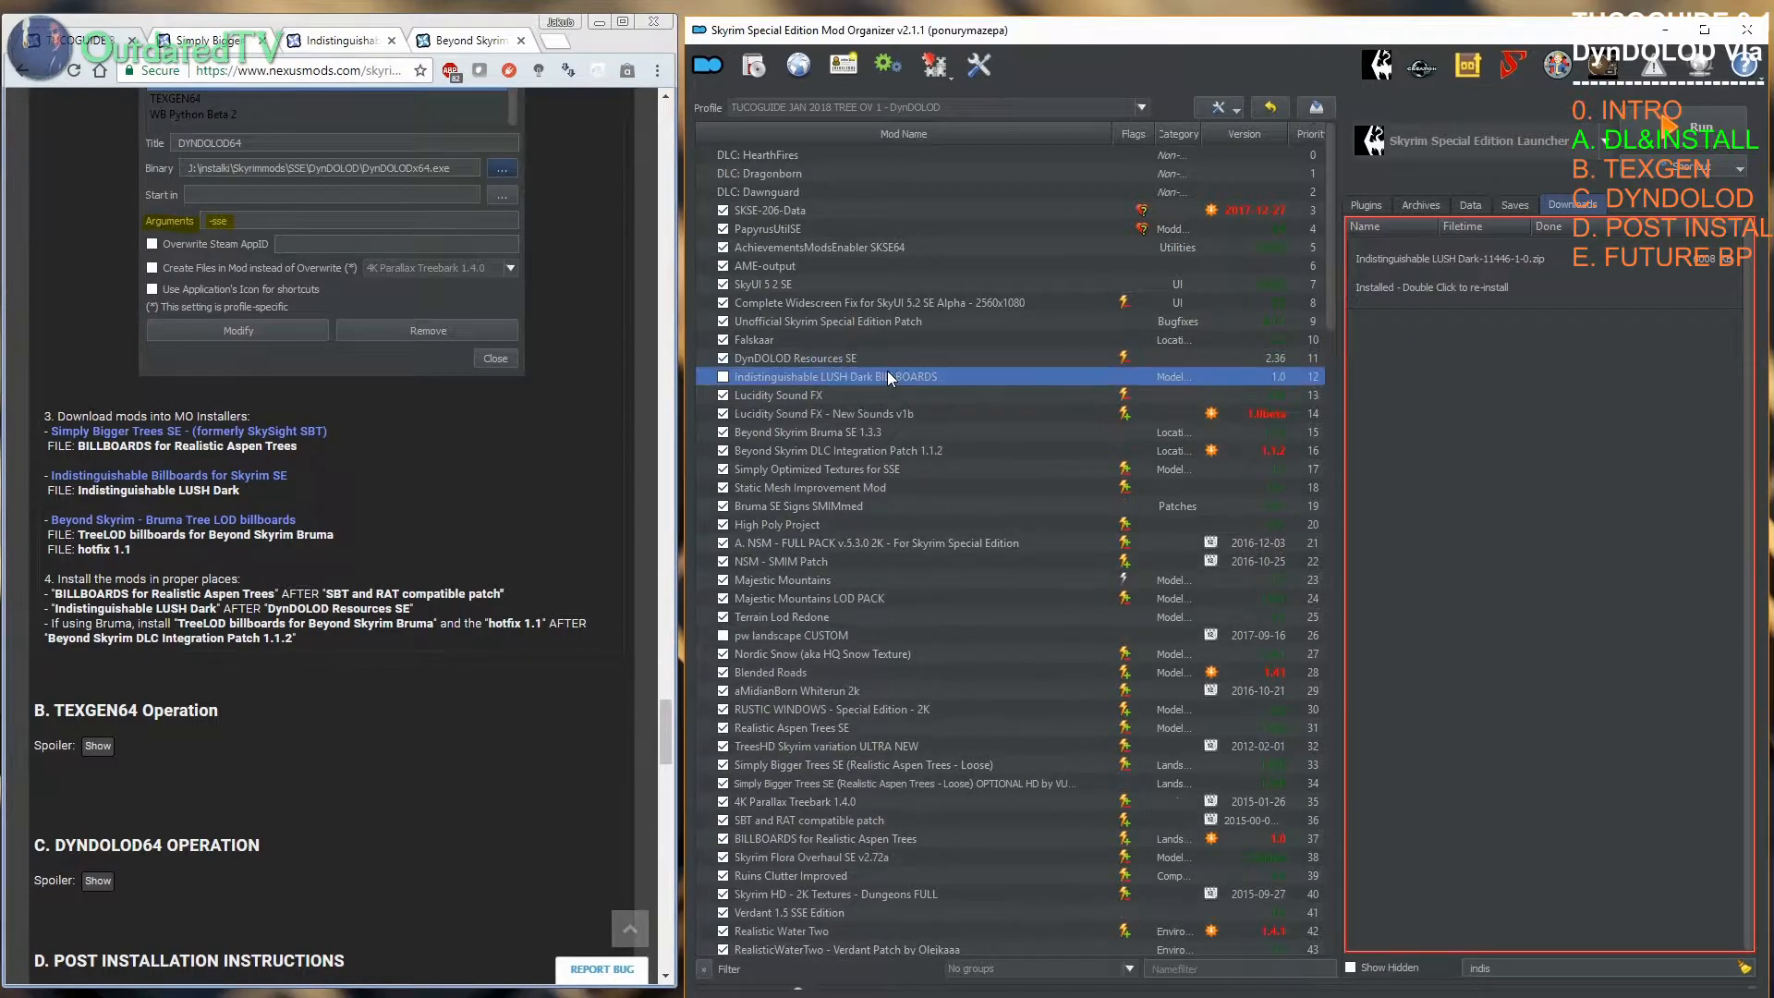
{"action": "left_click", "coordinate": [724, 376]}
Step: Filter the downloads by "treelod" and manually install TreeLOD billboards for Beyond Skyrim Bruma, with its nested Data folder as the data directory
{"action": "left_click_drag", "start_coordinate": [1514, 968], "coordinate": [1328, 951]}
{"action": "type", "text": "treelod"}
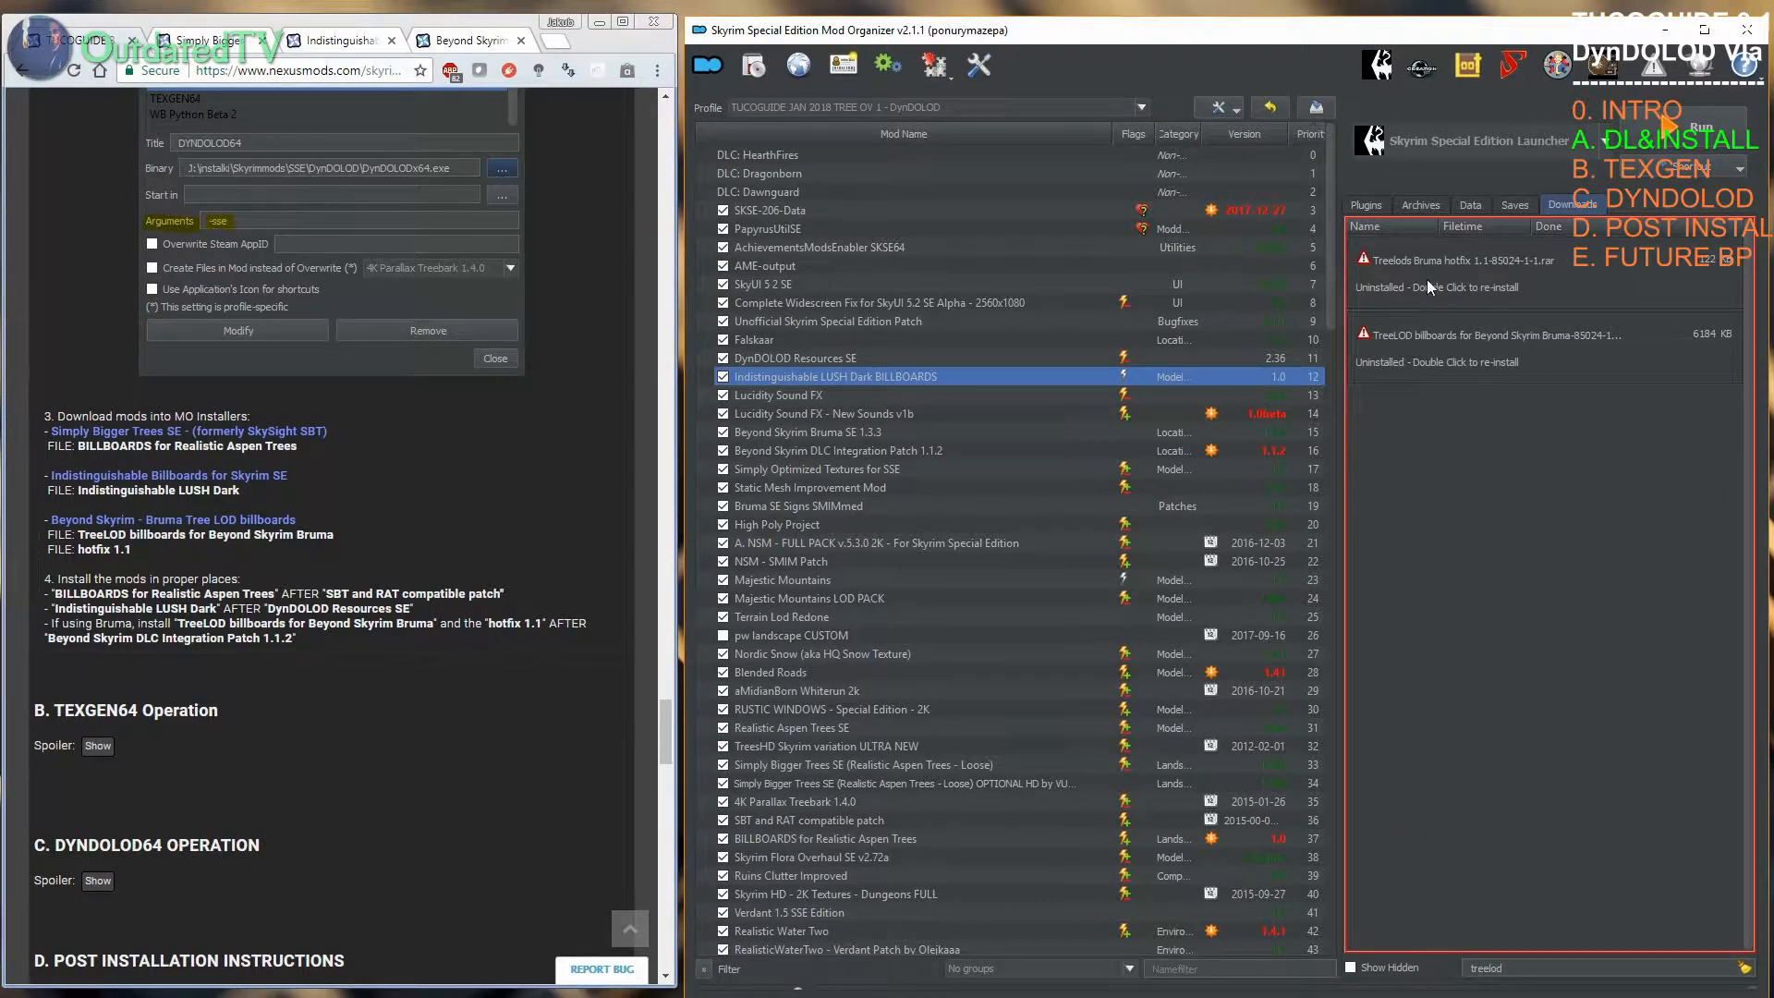
{"action": "right_click", "coordinate": [1429, 286]}
{"action": "left_click", "coordinate": [1534, 713]}
{"action": "double_click", "coordinate": [1478, 347]}
{"action": "left_click", "coordinate": [1274, 537]}
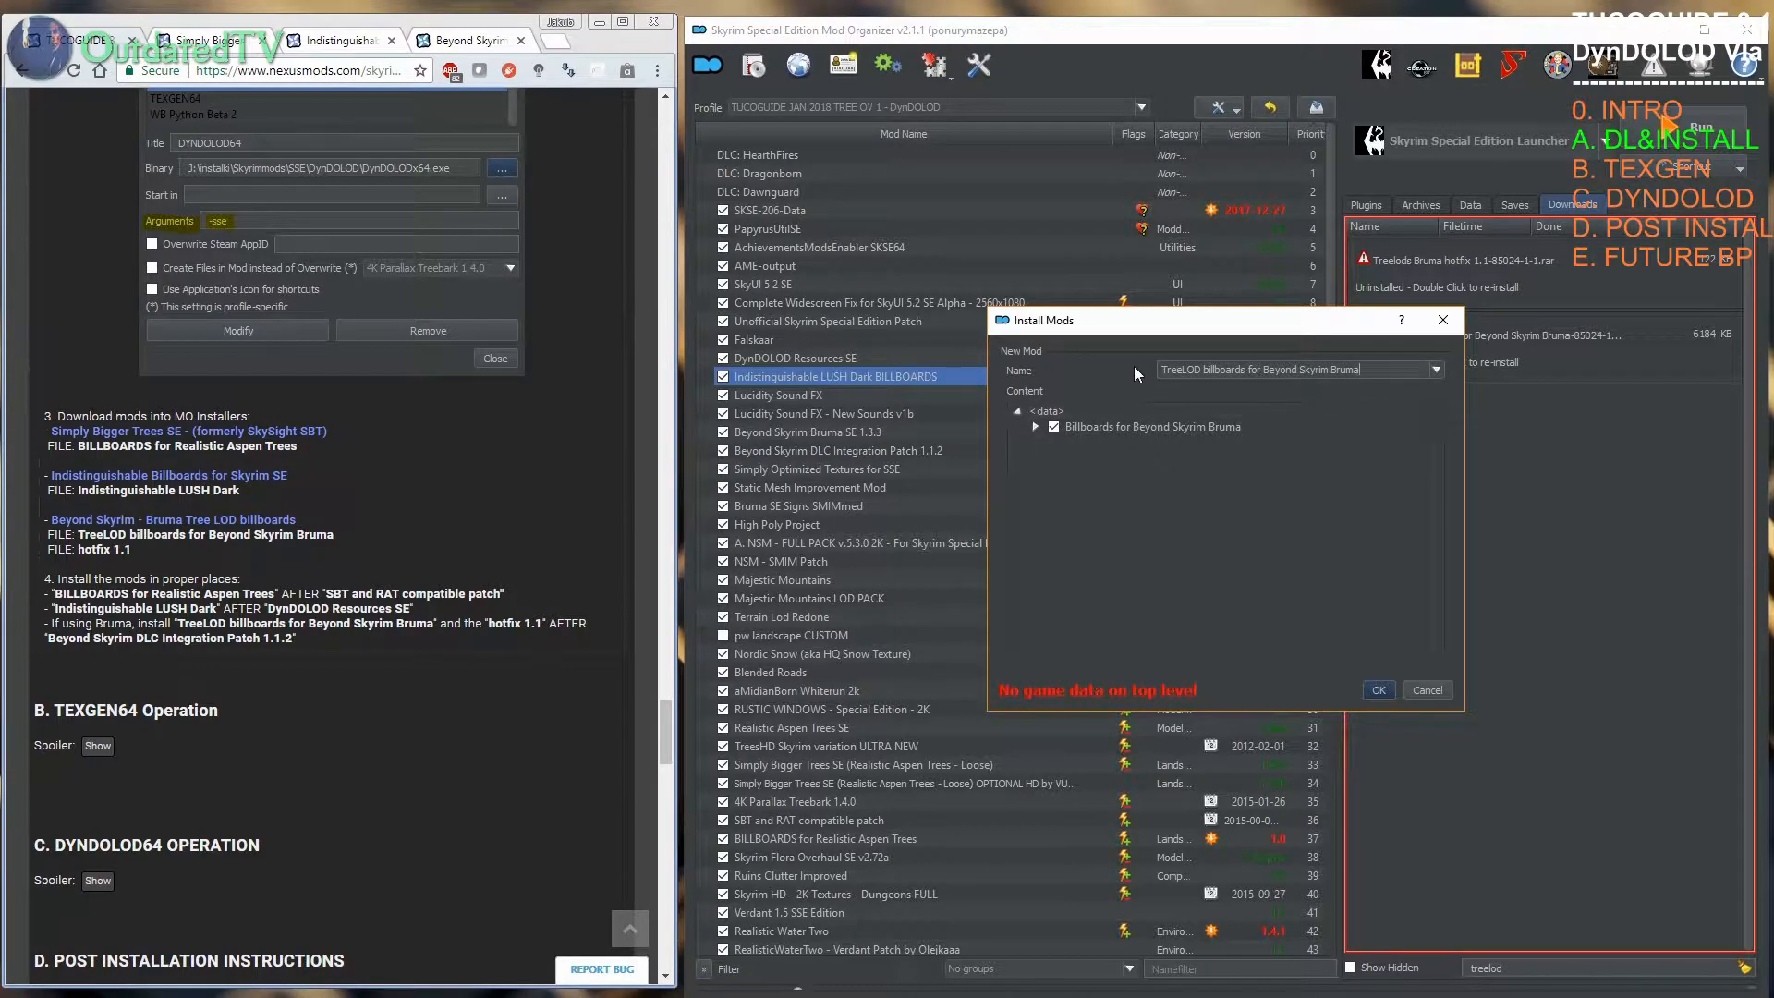
{"action": "left_click", "coordinate": [1034, 427]}
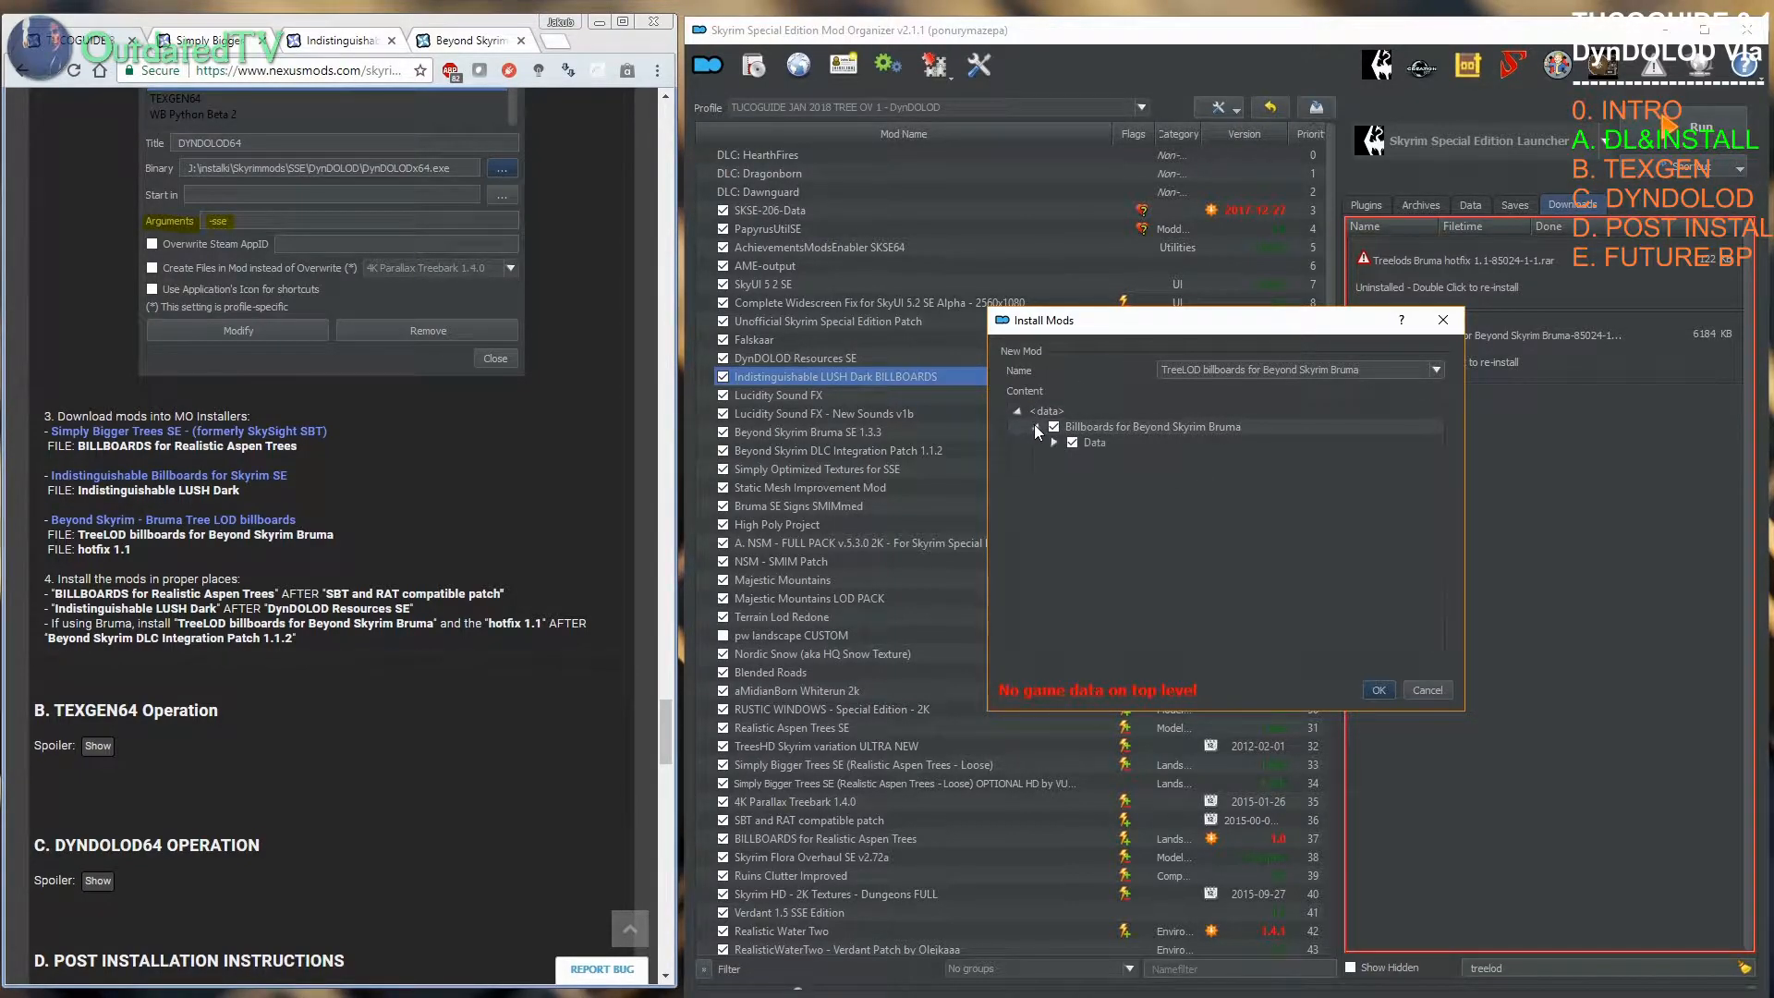
{"action": "right_click", "coordinate": [1095, 442]}
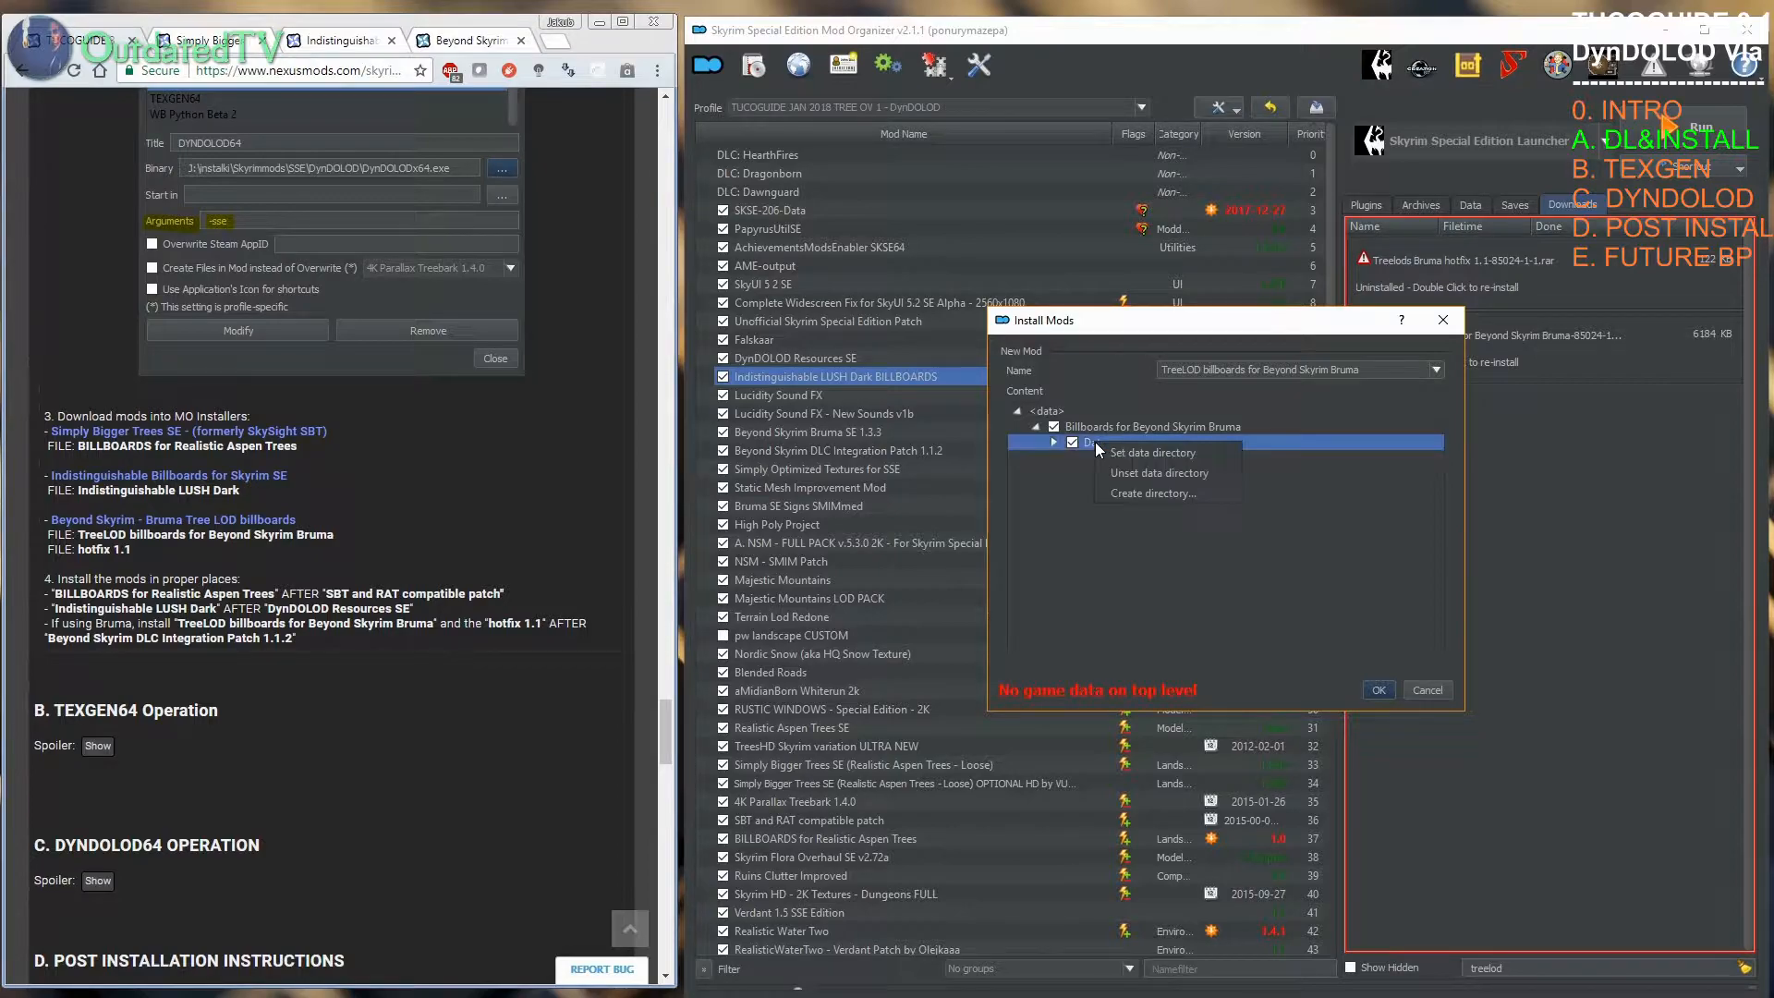
{"action": "left_click", "coordinate": [1160, 452]}
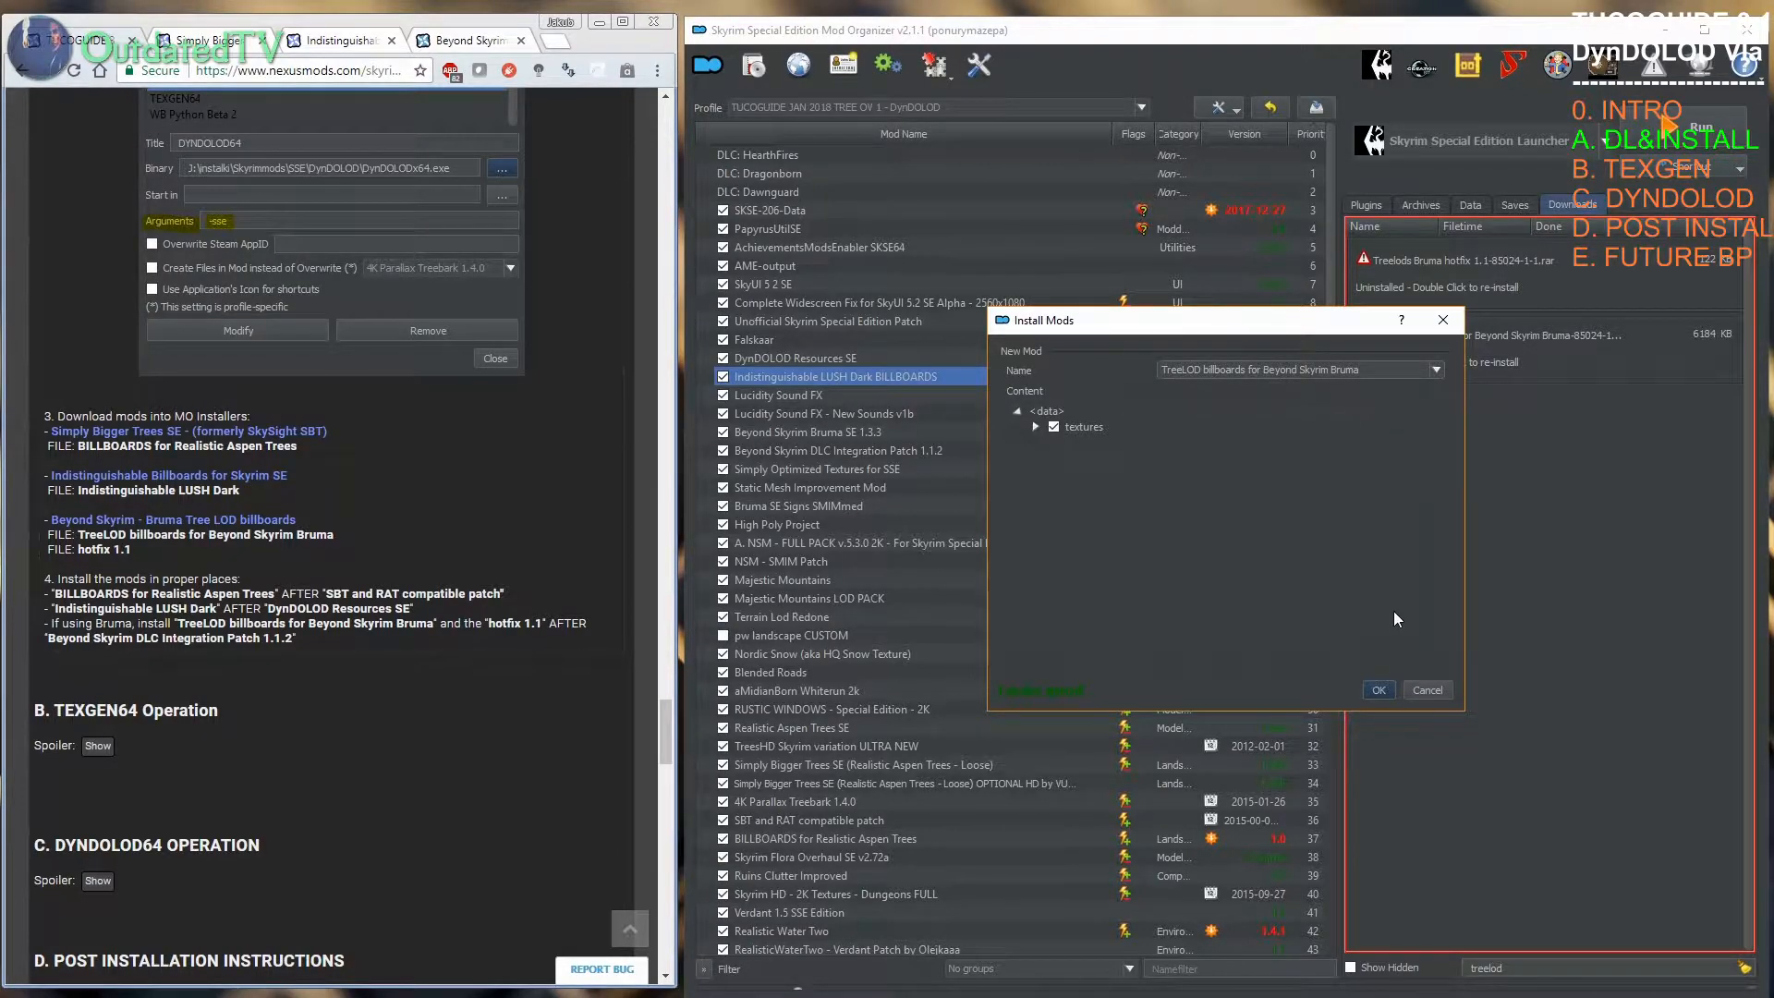
{"action": "left_click", "coordinate": [1380, 689]}
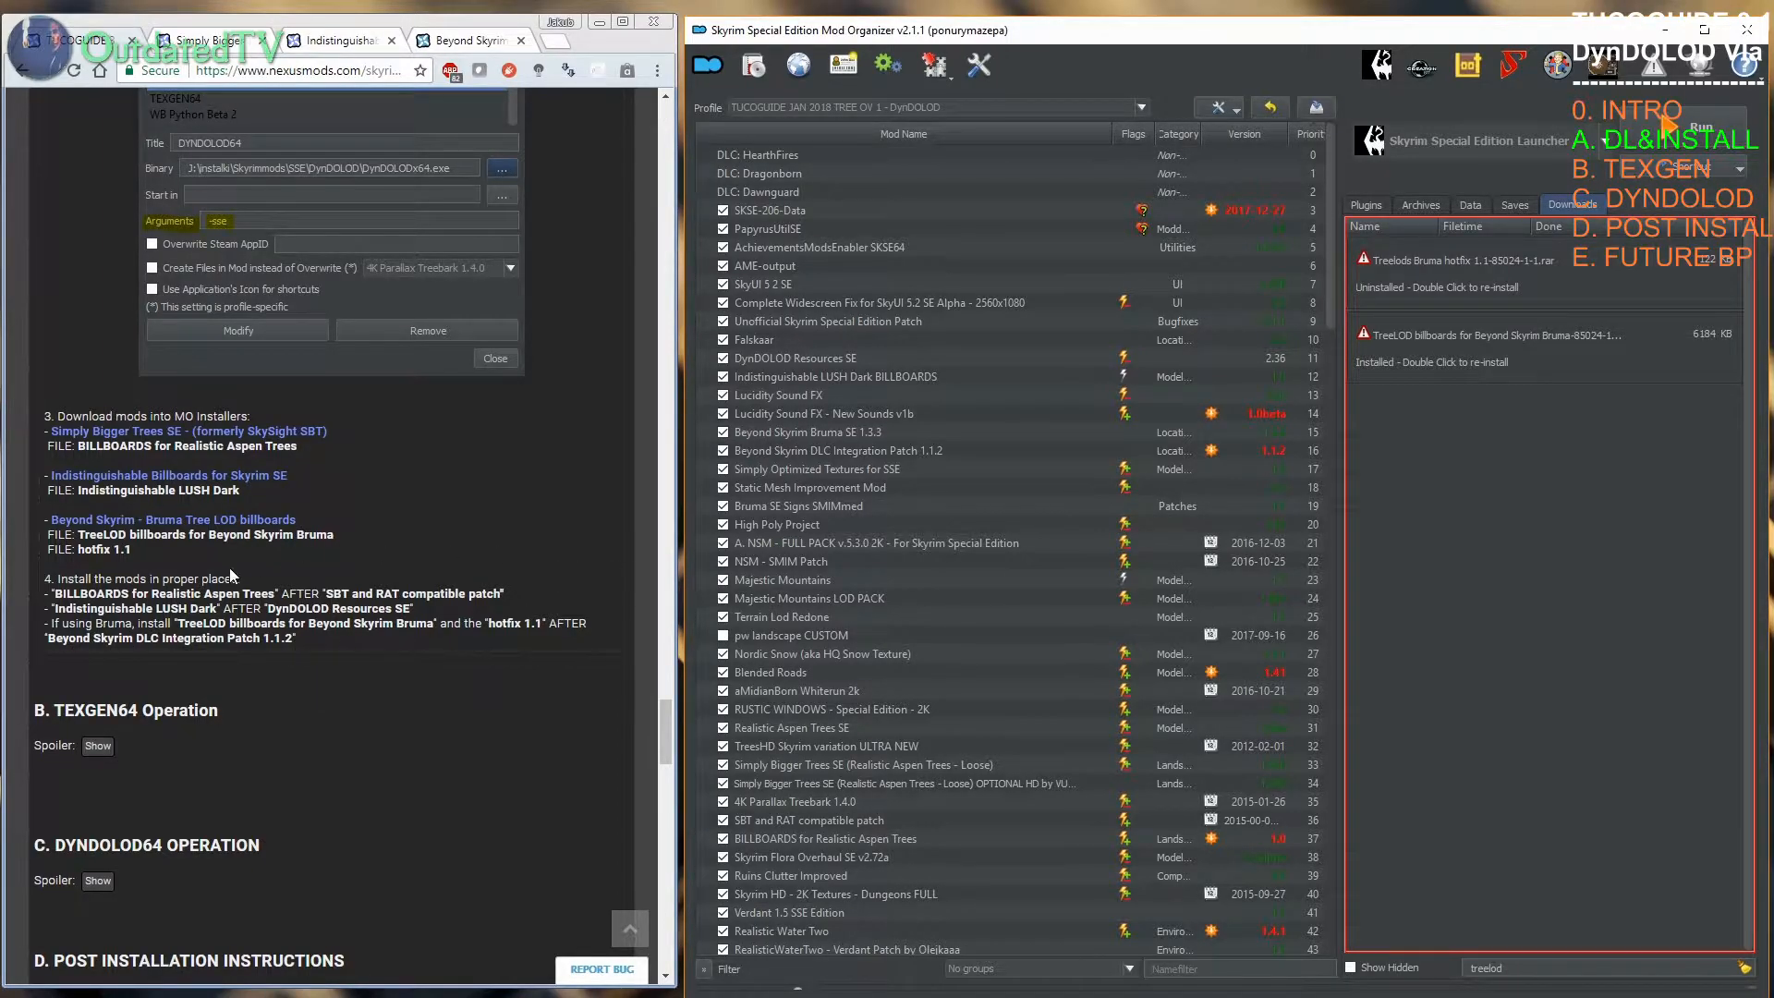
Step: Move TreeLOD billboards for Beyond Skyrim Bruma directly after Beyond Skyrim DLC Integration Patch 1.1.2 and enable it
{"action": "left_click_drag", "start_coordinate": [1329, 279], "coordinate": [1299, 222]}
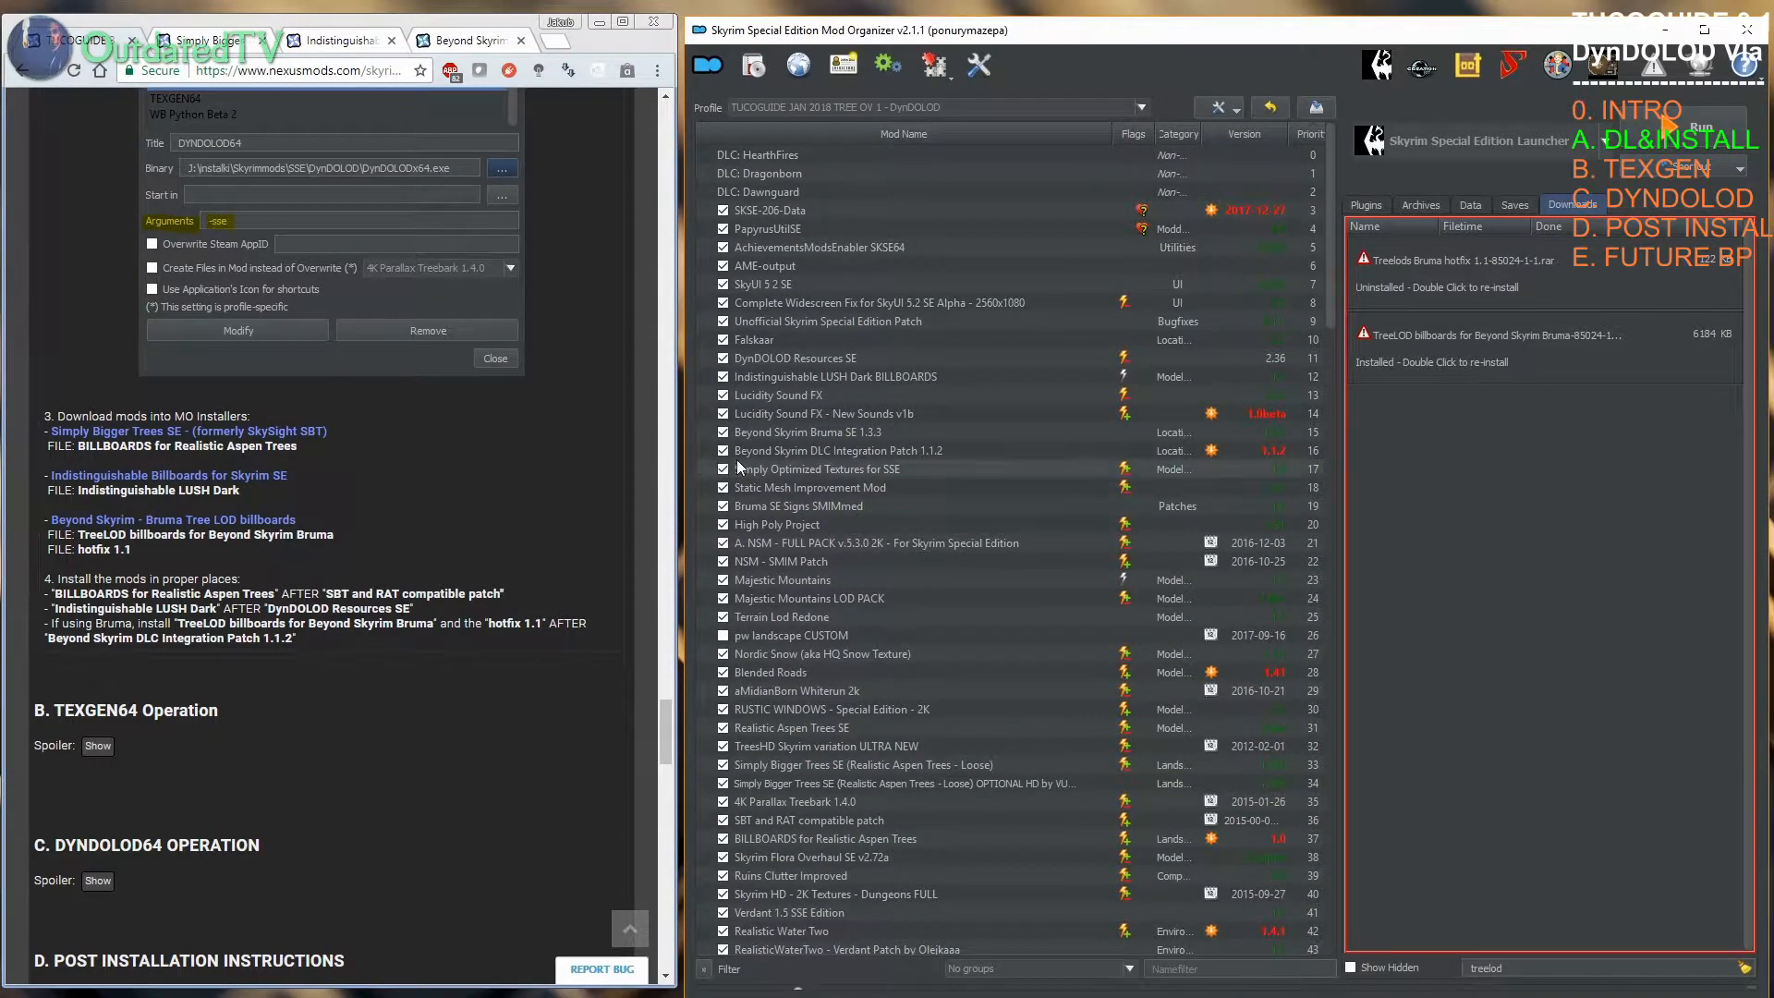
{"action": "left_click_drag", "start_coordinate": [1328, 307], "coordinate": [1315, 951]}
{"action": "left_click_drag", "start_coordinate": [859, 914], "coordinate": [946, 147]}
{"action": "left_click_drag", "start_coordinate": [946, 146], "coordinate": [902, 463]}
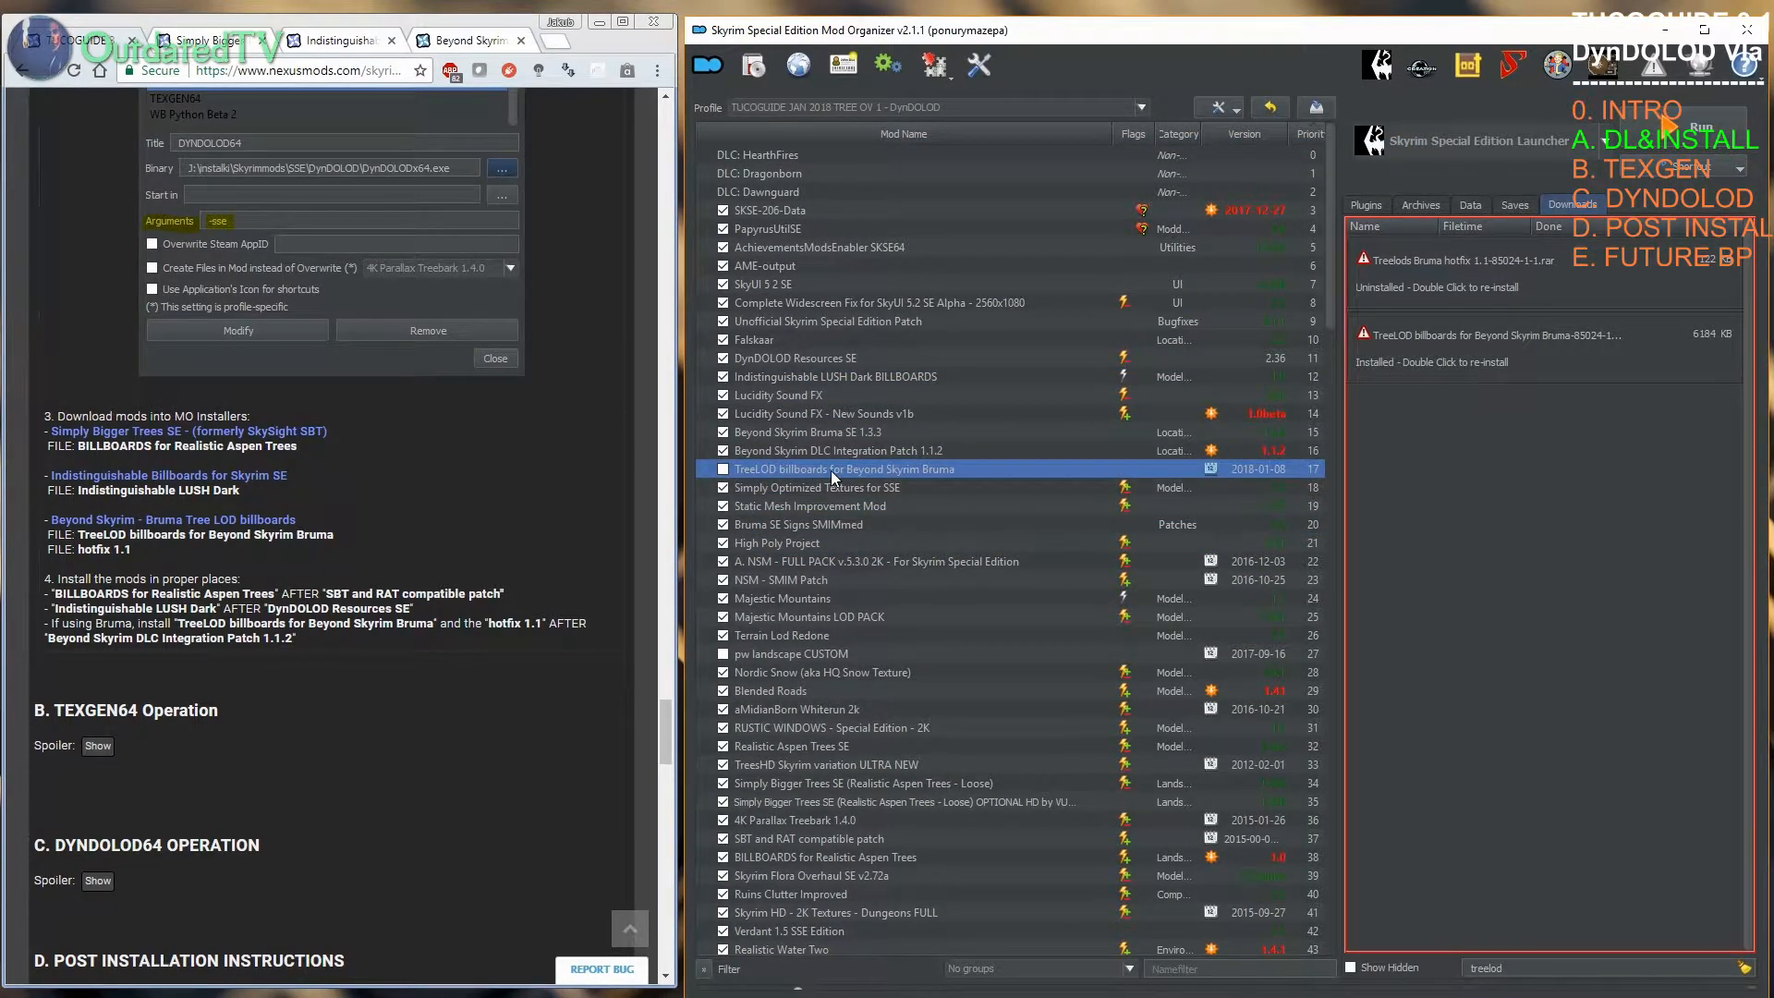
{"action": "left_click", "coordinate": [723, 469]}
Step: Manually install the Treelods Bruma hotfix 1.1 archive, with its nested data folder set as the data directory
{"action": "double_click", "coordinate": [1460, 285]}
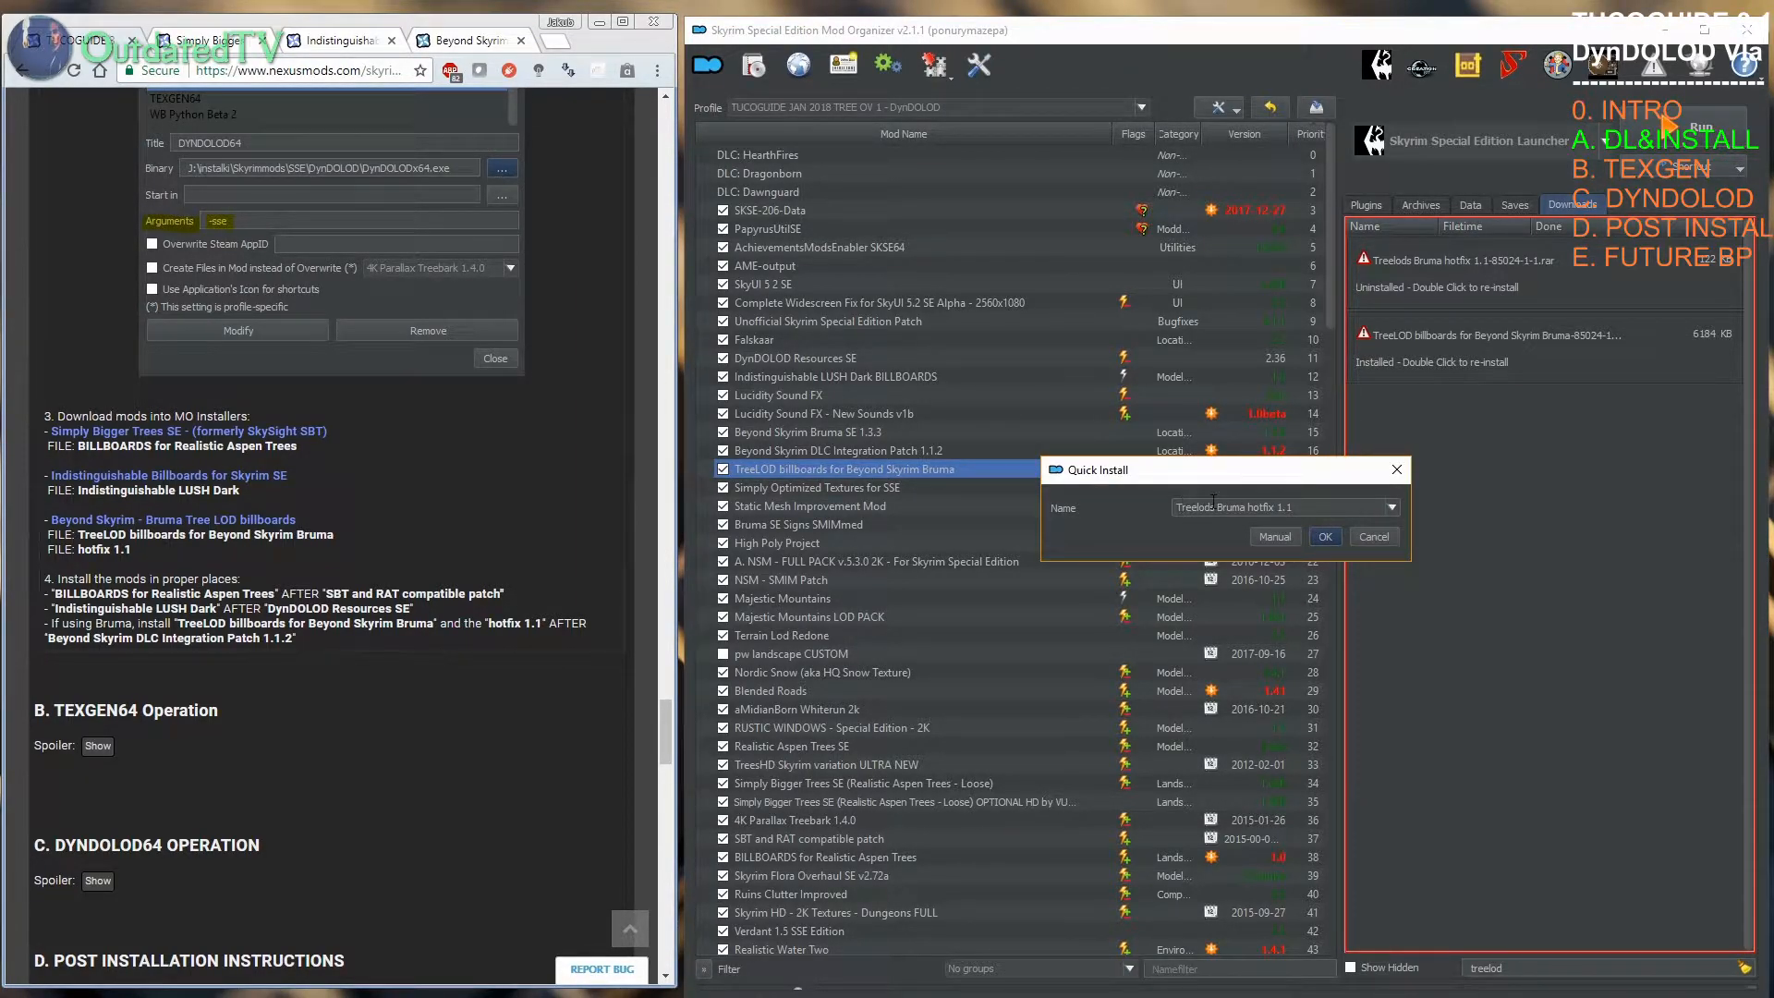
{"action": "left_click", "coordinate": [1276, 537]}
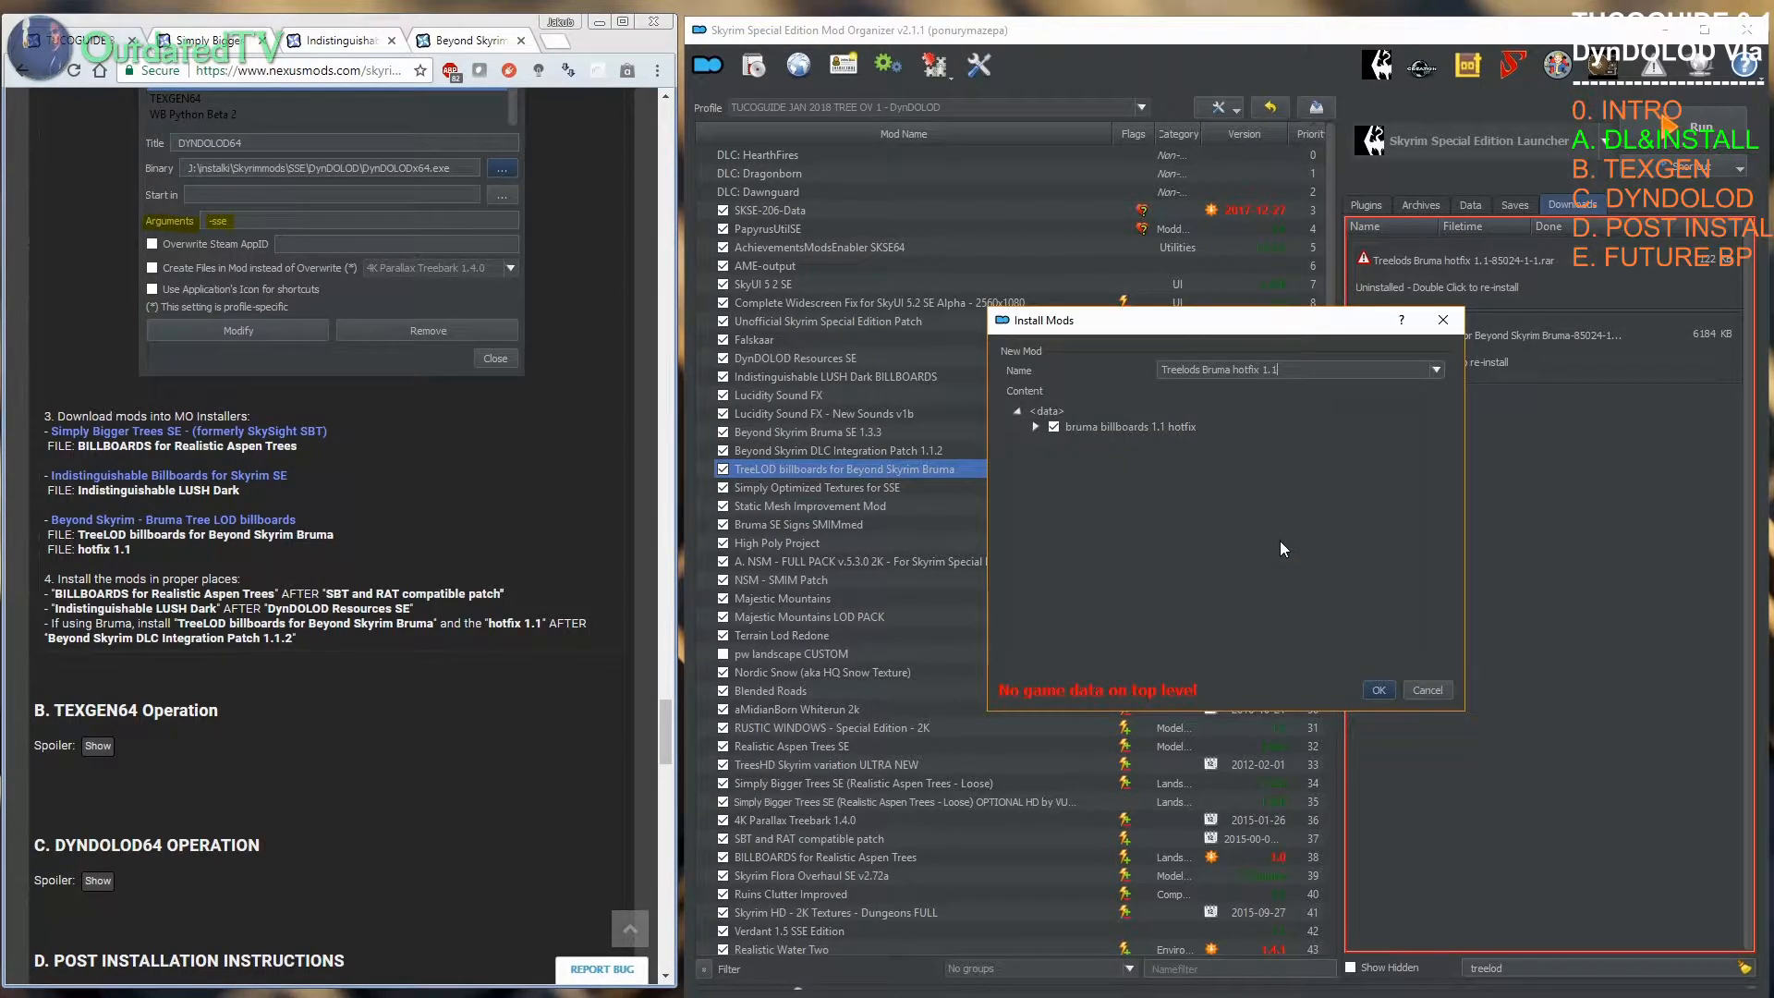
{"action": "left_click", "coordinate": [1035, 427]}
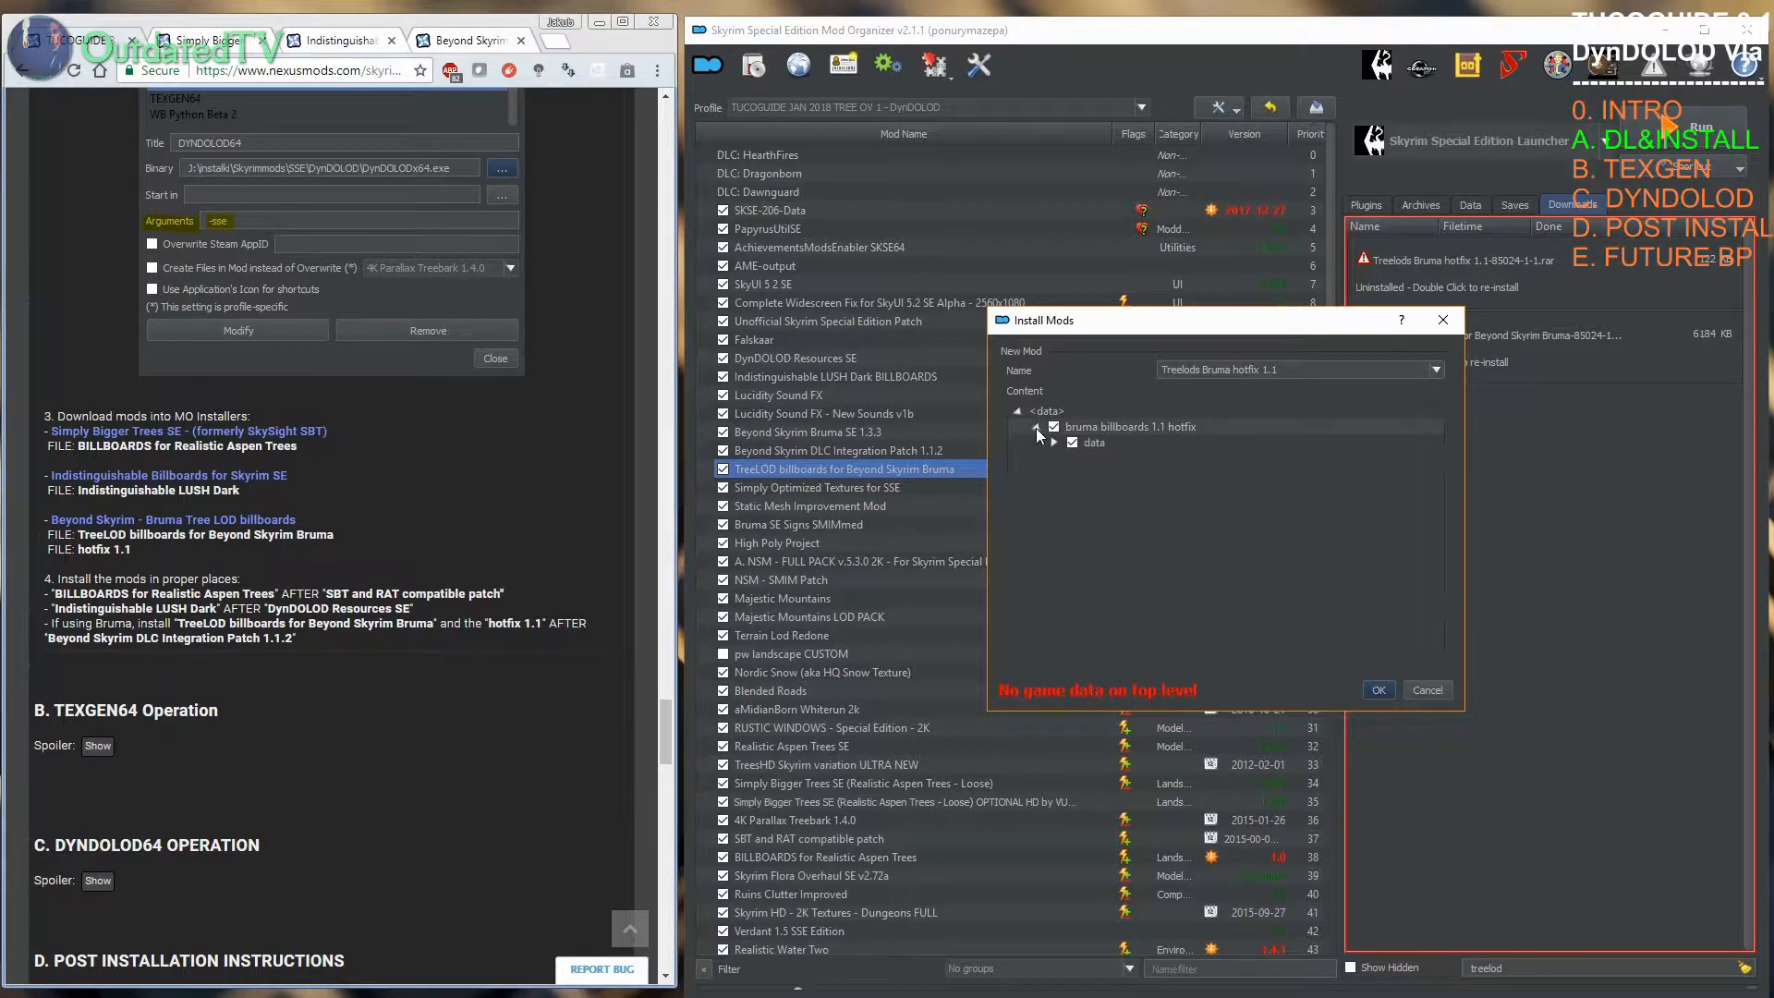
{"action": "right_click", "coordinate": [1105, 445]}
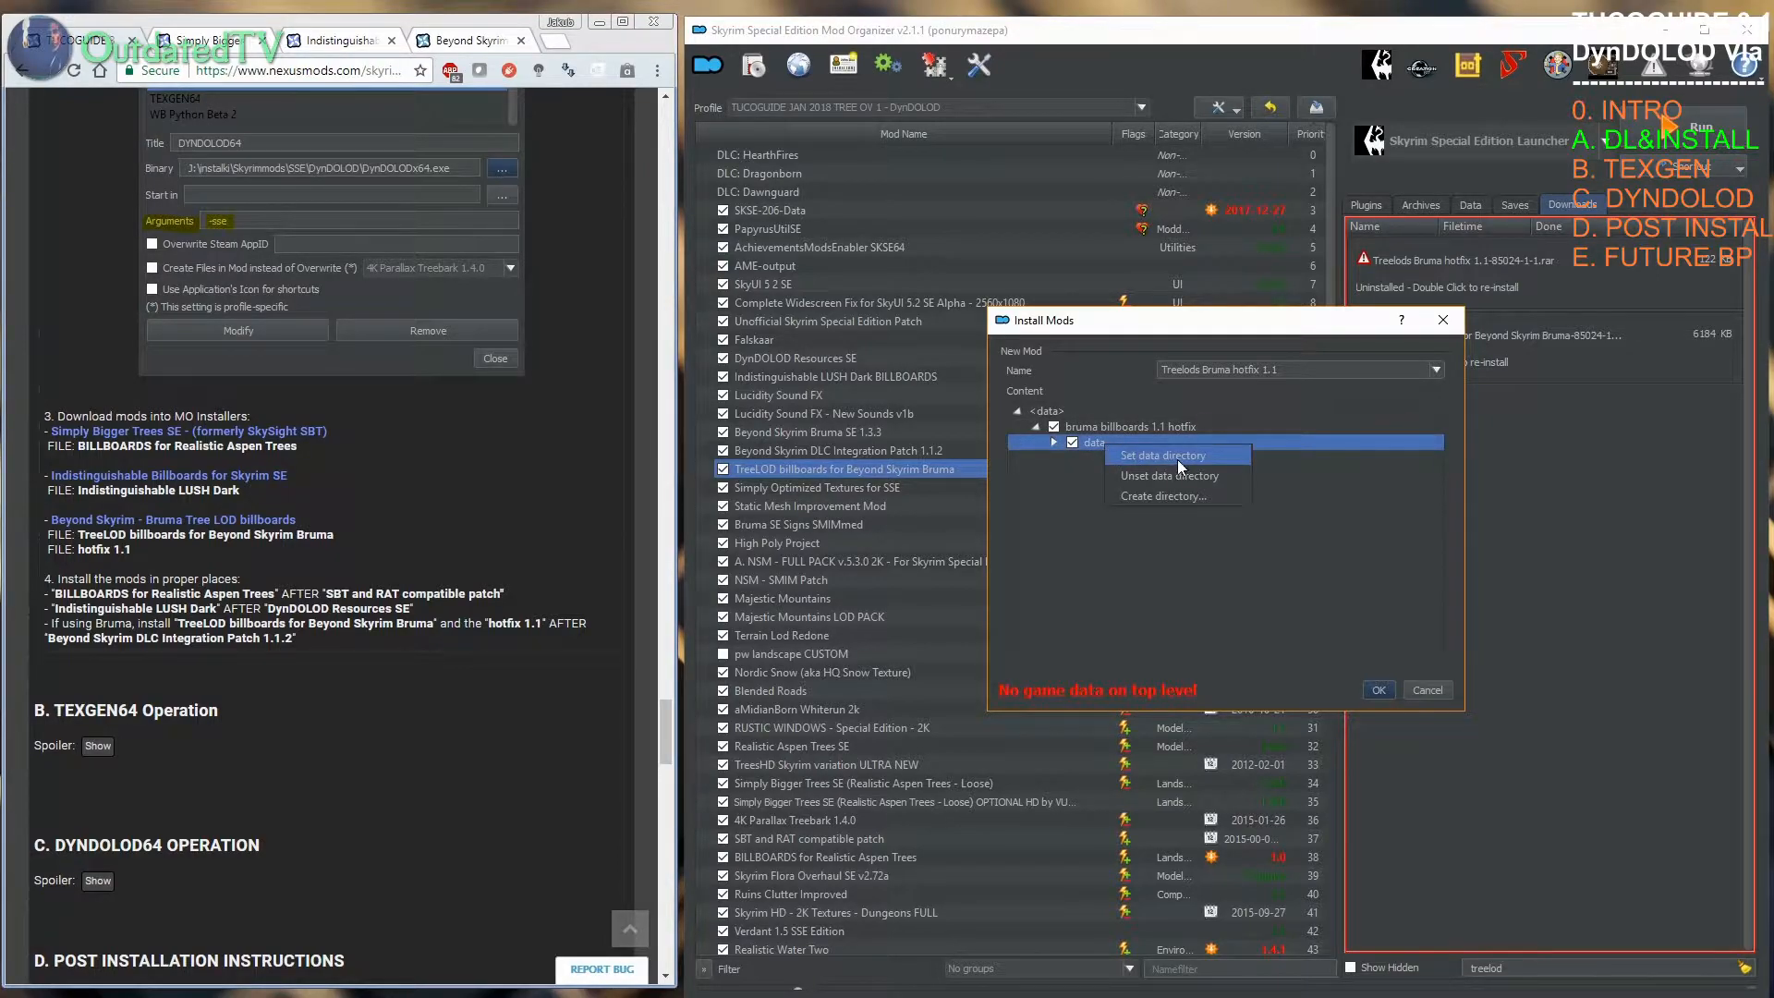
{"action": "left_click", "coordinate": [1154, 455]}
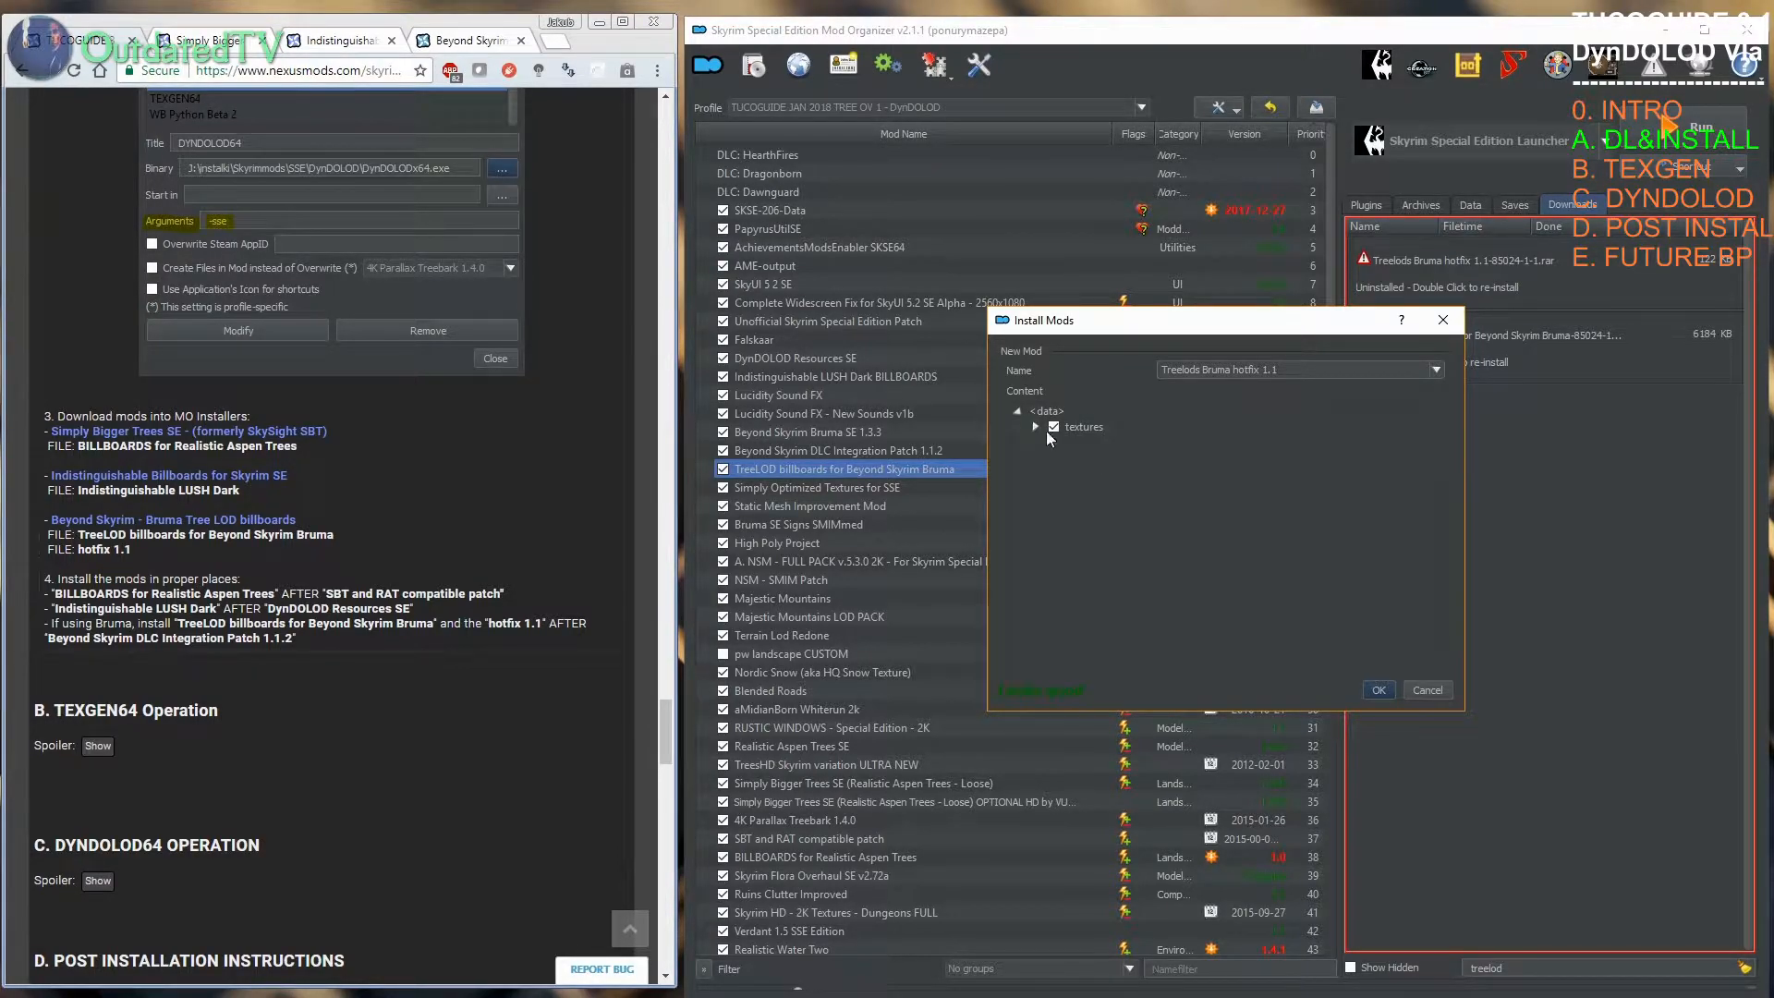
{"action": "left_click", "coordinate": [1378, 690]}
Step: Move Treelods Bruma hotfix 1.1 directly after TreeLOD billboards for Beyond Skyrim Bruma in the mod order and enable it
{"action": "left_click_drag", "start_coordinate": [1328, 318], "coordinate": [1333, 955]}
{"action": "left_click", "coordinate": [823, 912]}
{"action": "left_click_drag", "start_coordinate": [822, 911], "coordinate": [1014, 485]}
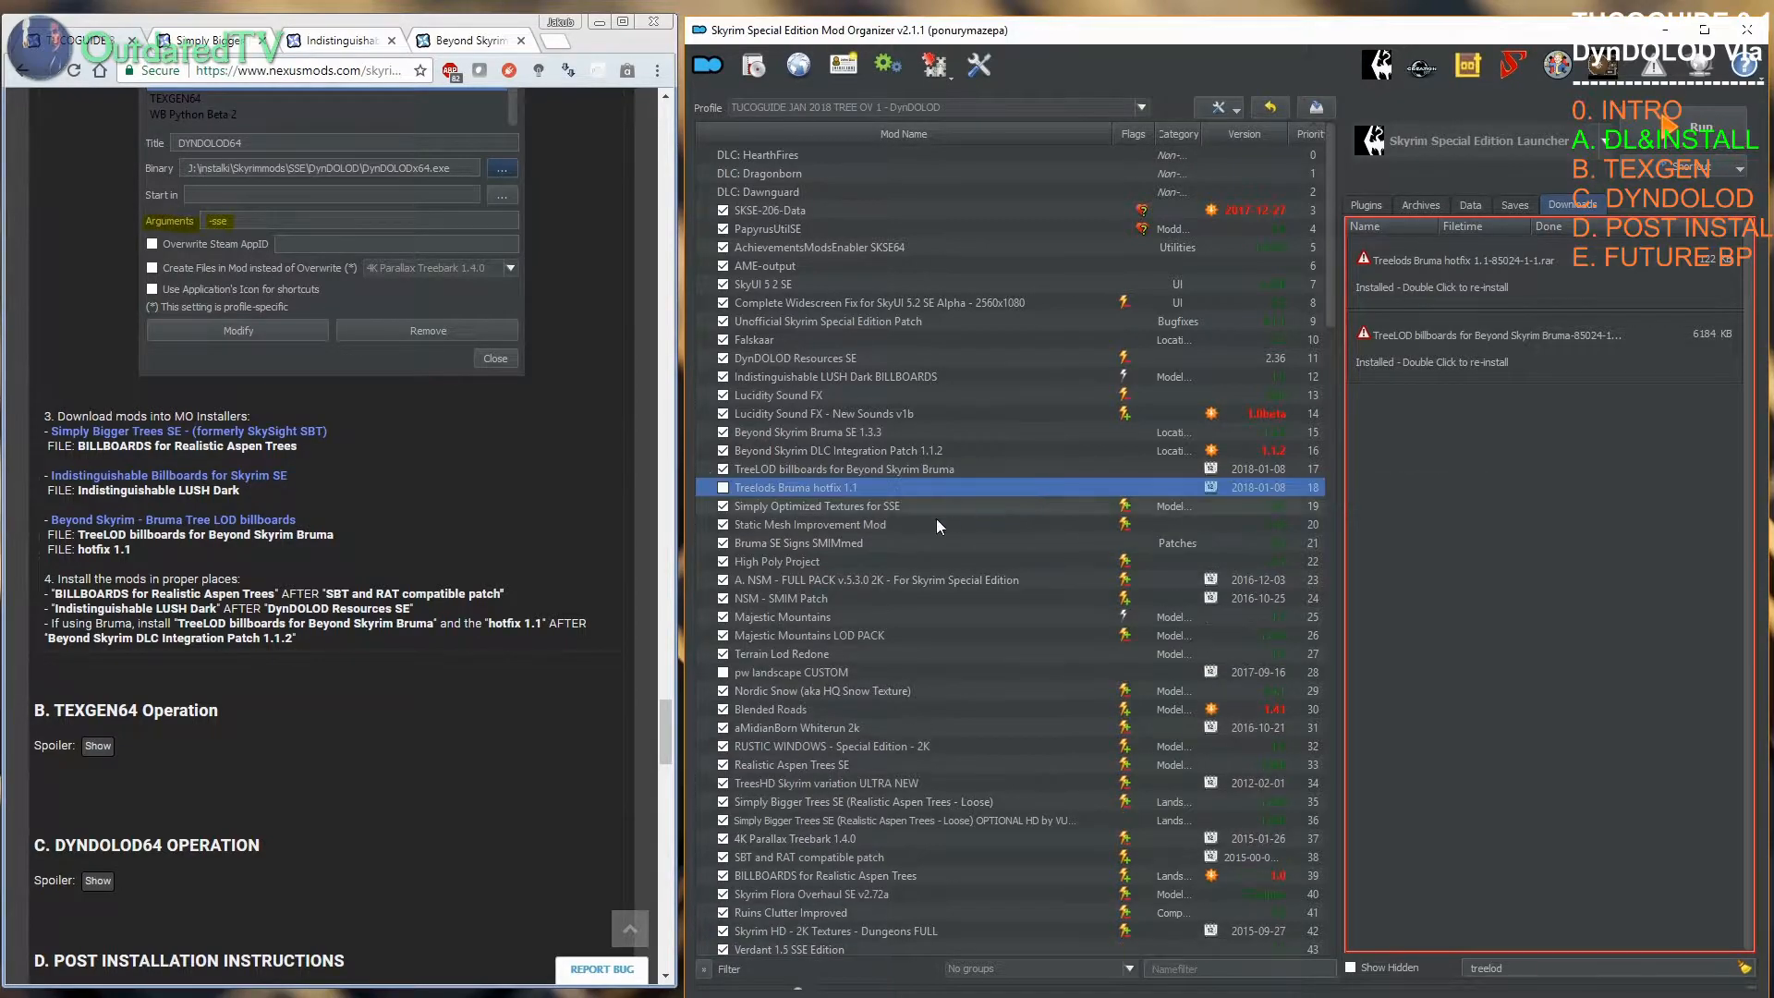
{"action": "left_click", "coordinate": [798, 451]}
{"action": "left_click", "coordinate": [787, 471]}
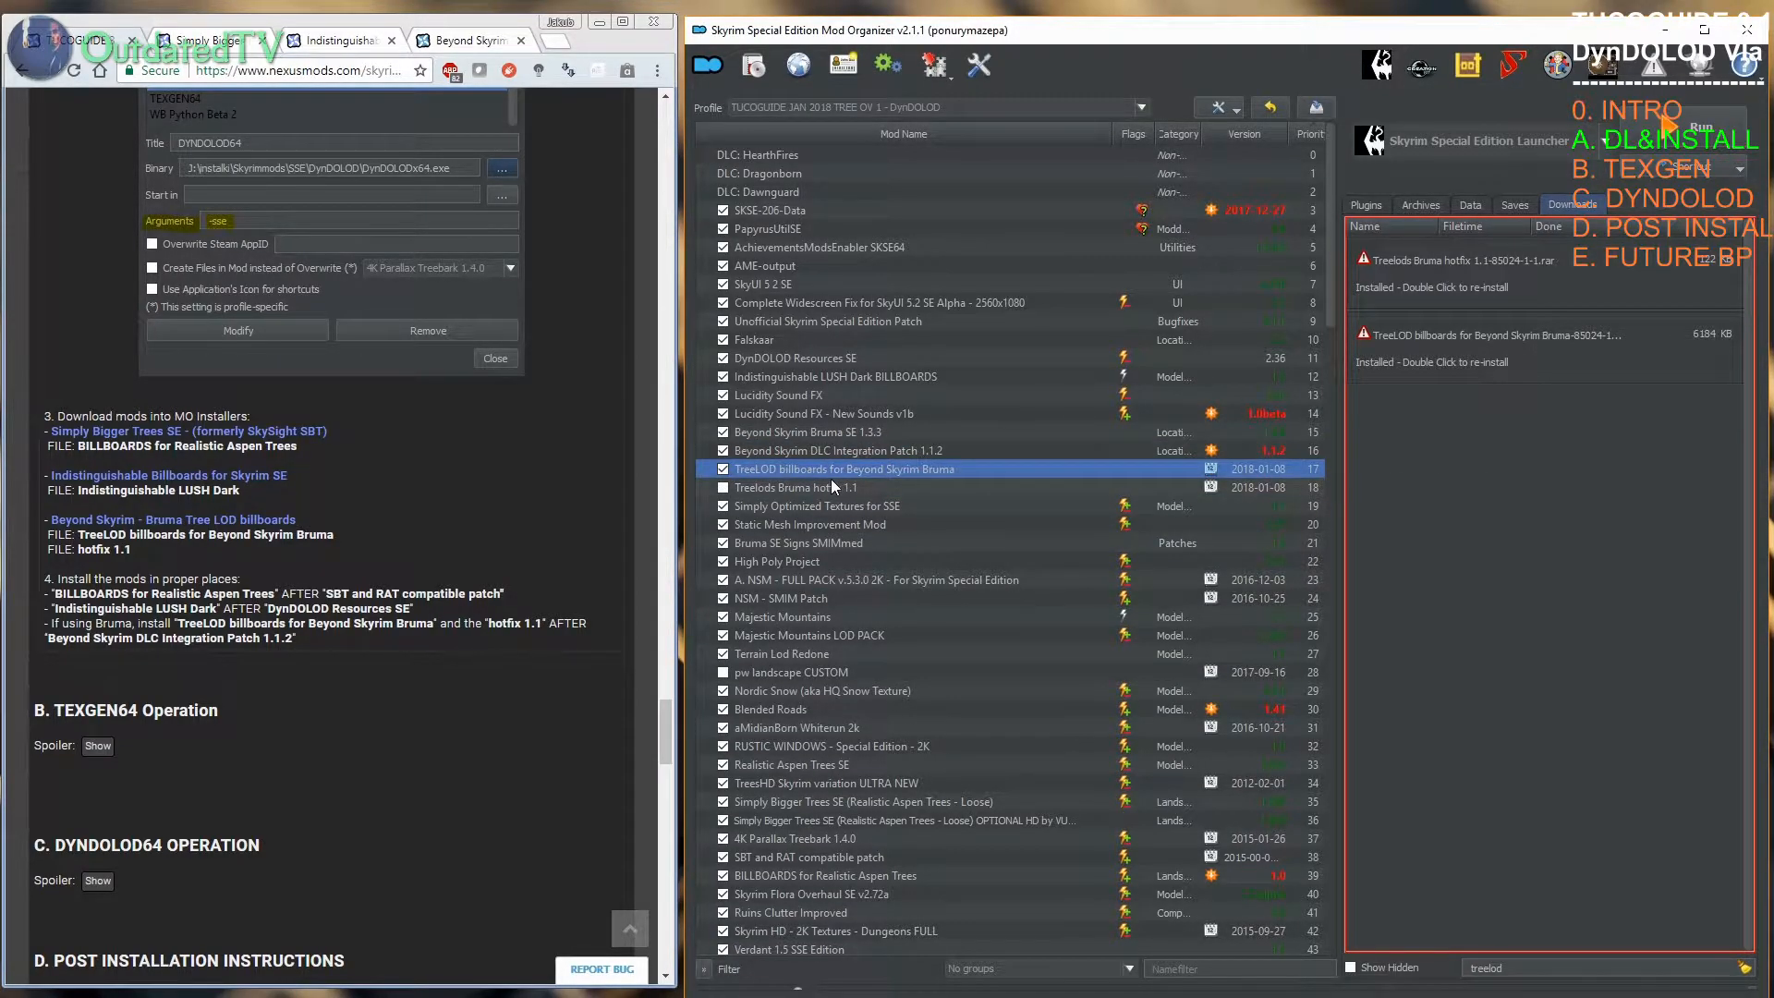
{"action": "left_click", "coordinate": [765, 490]}
{"action": "left_click", "coordinate": [724, 488]}
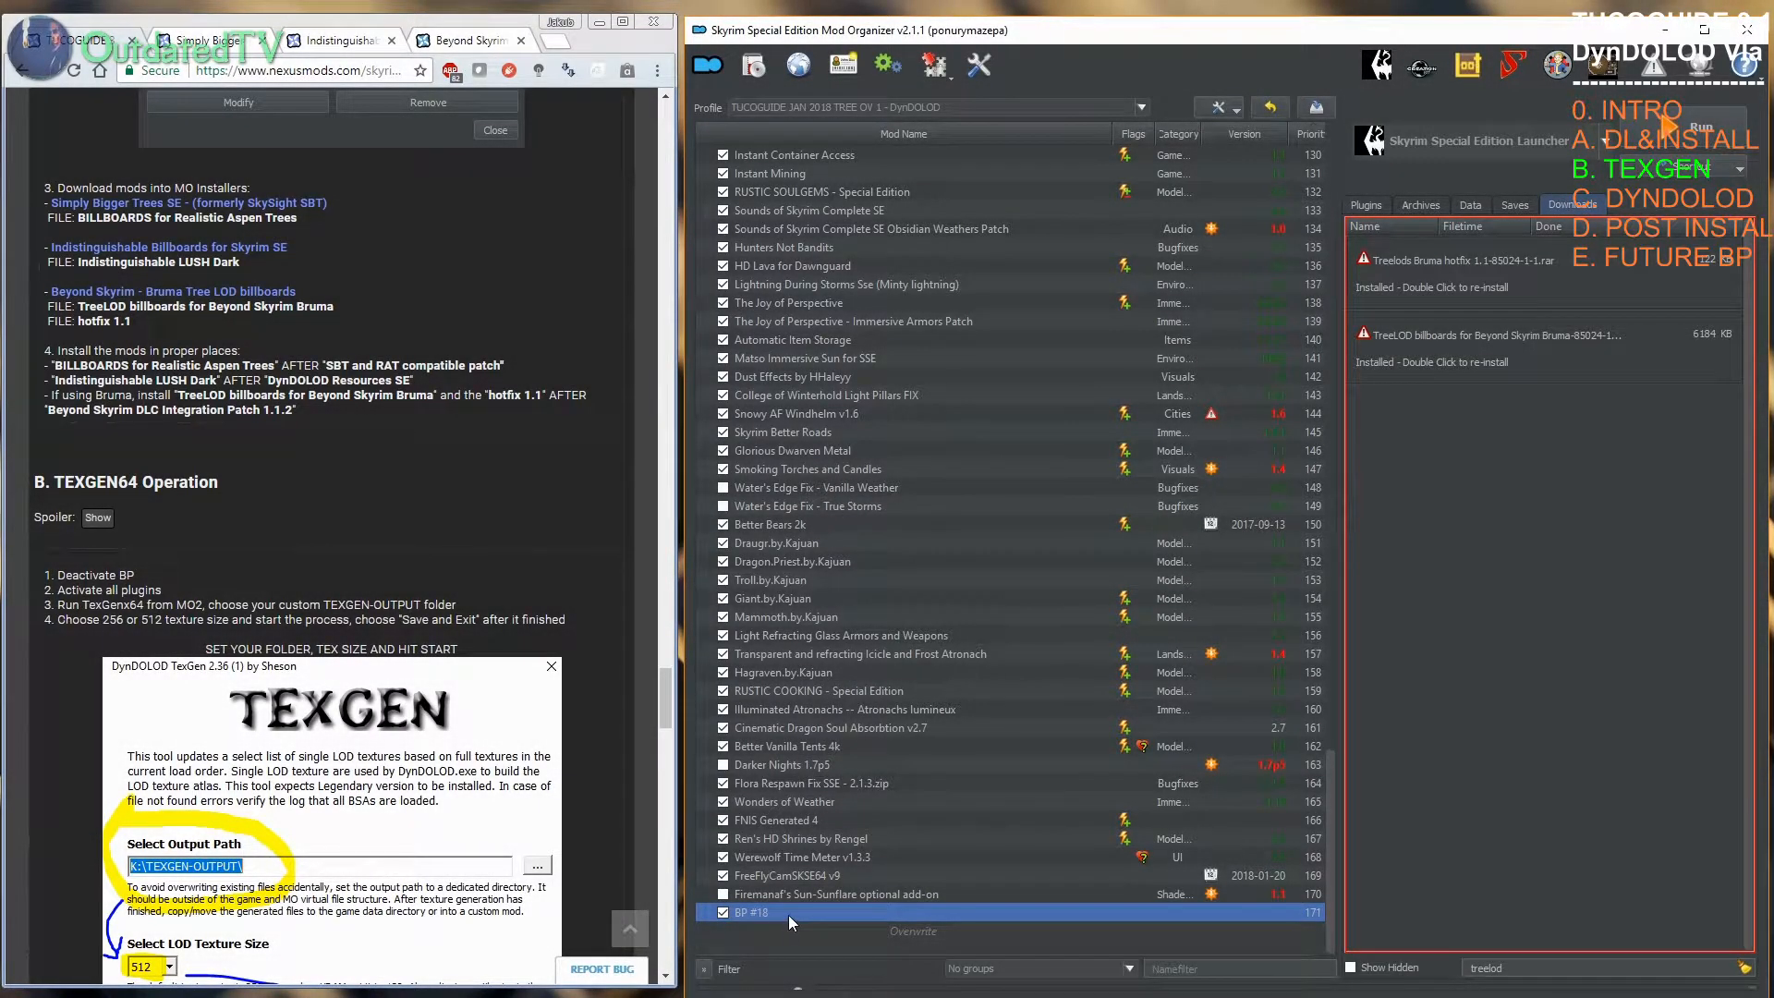
Step: Rename the bashed patch mod BP #18 as "BP - TREE OV 1 - NO DynDOLOD"
{"action": "key", "text": "BackSpace"}
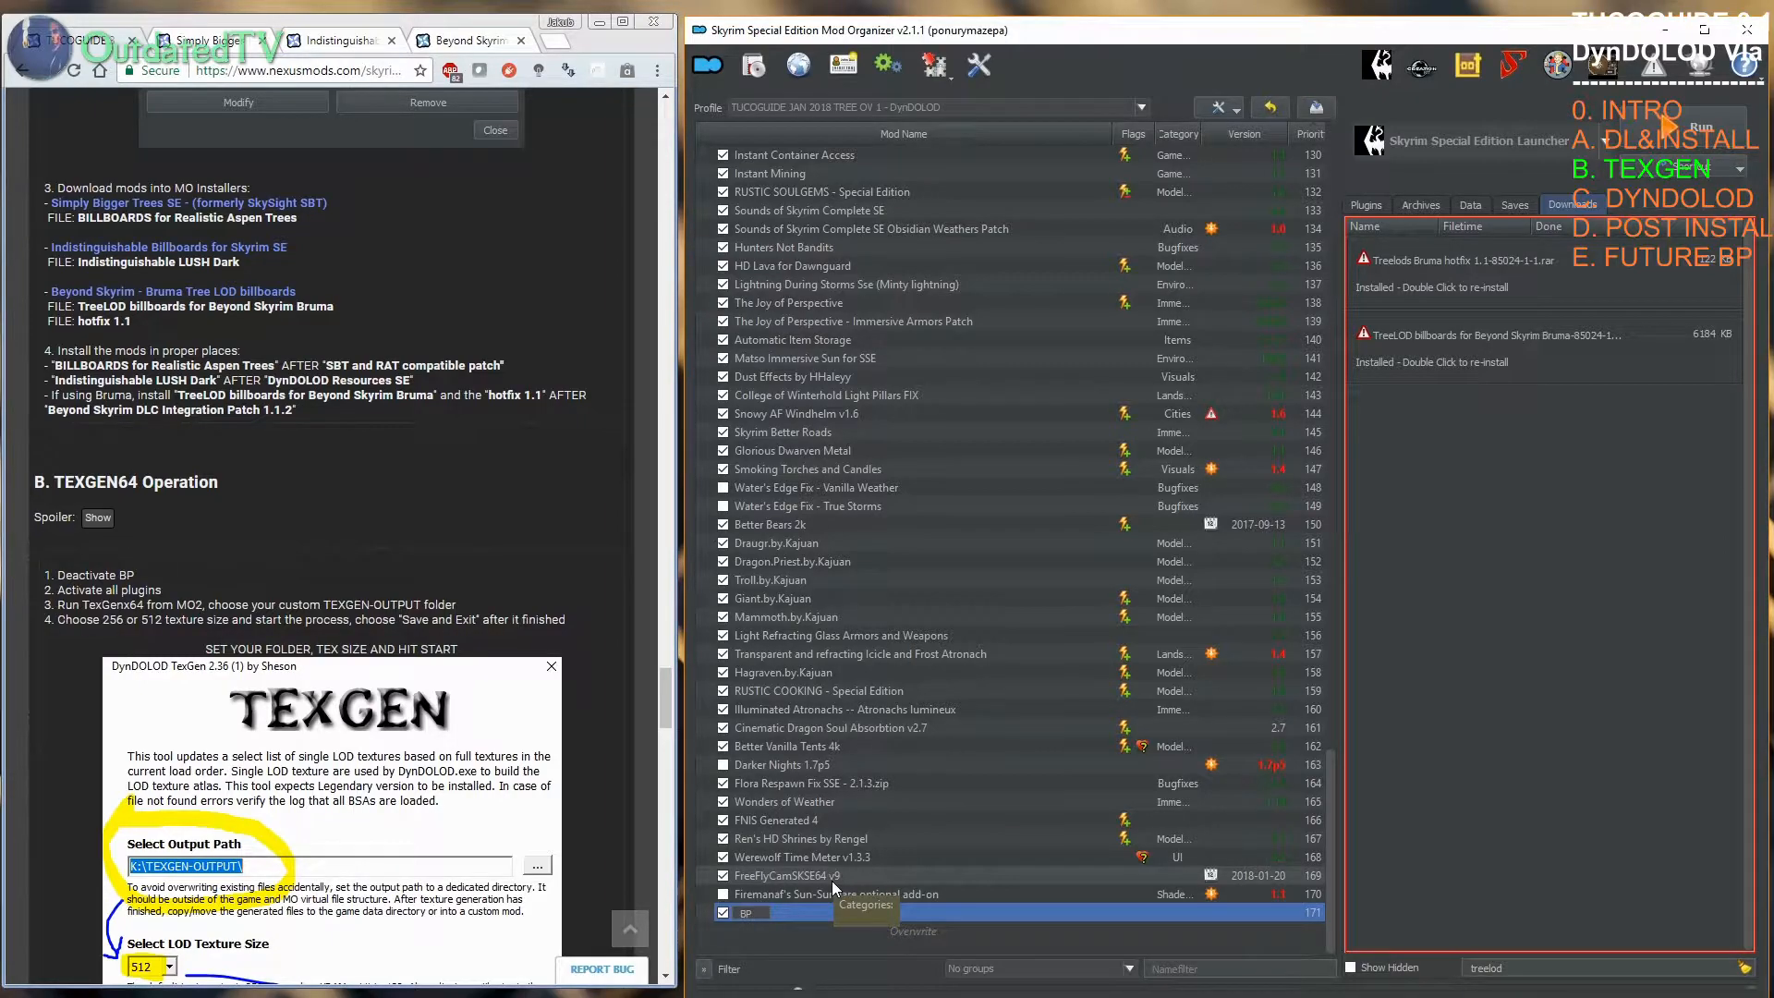
{"action": "type", "text": "TREE OV 1 - NO D"}
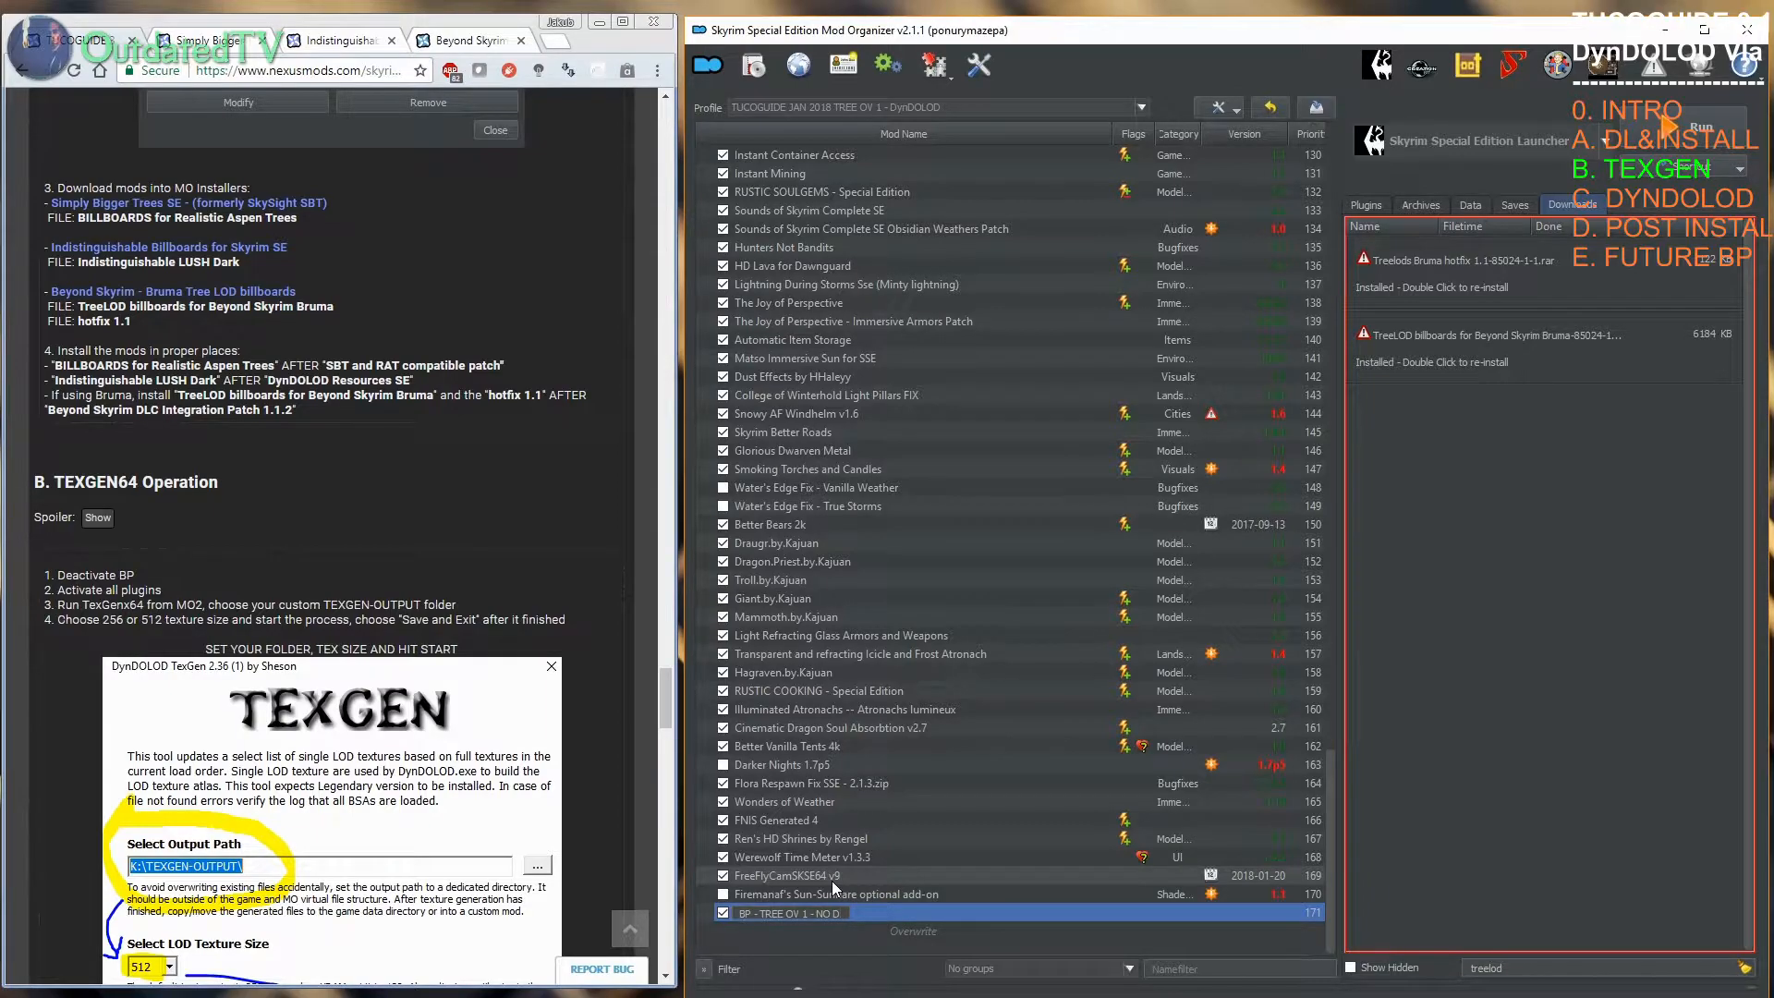
{"action": "type", "text": "ynDoLOD"}
{"action": "key", "text": "Return"}
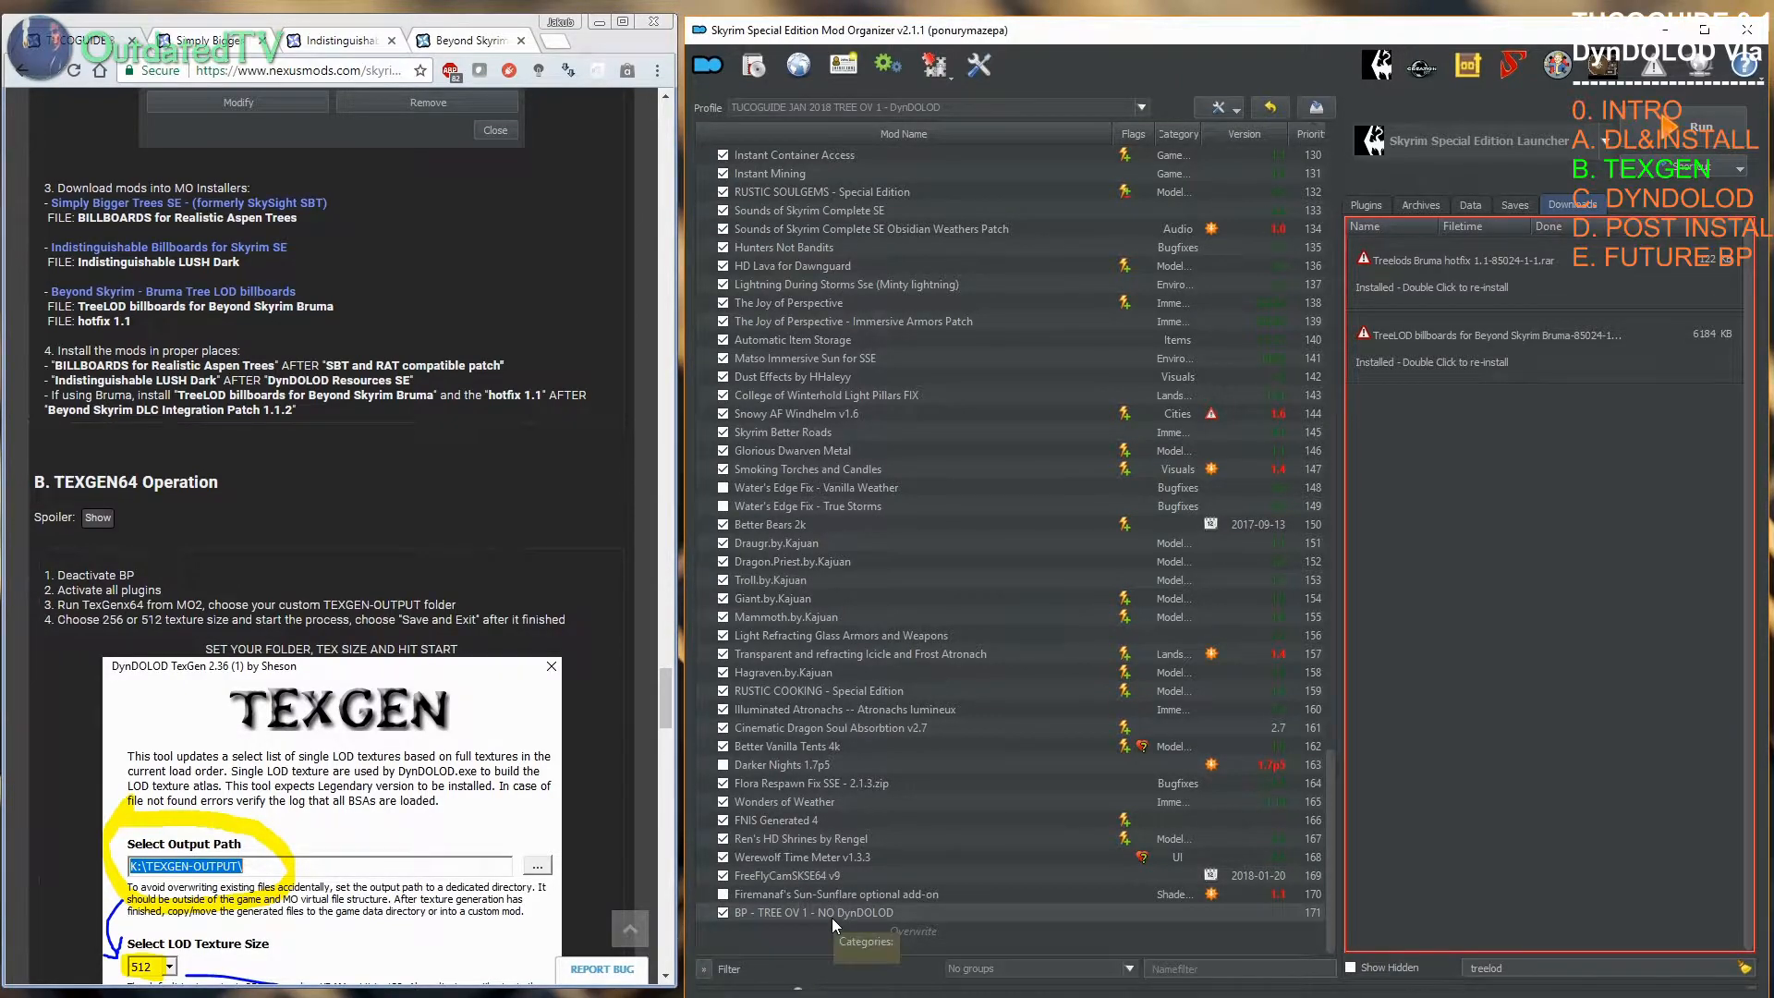
Step: Review the plugin list and deactivate the "BP - TREE OV 1 - NO DynDOLOD" mod
{"action": "left_click", "coordinate": [1366, 205]}
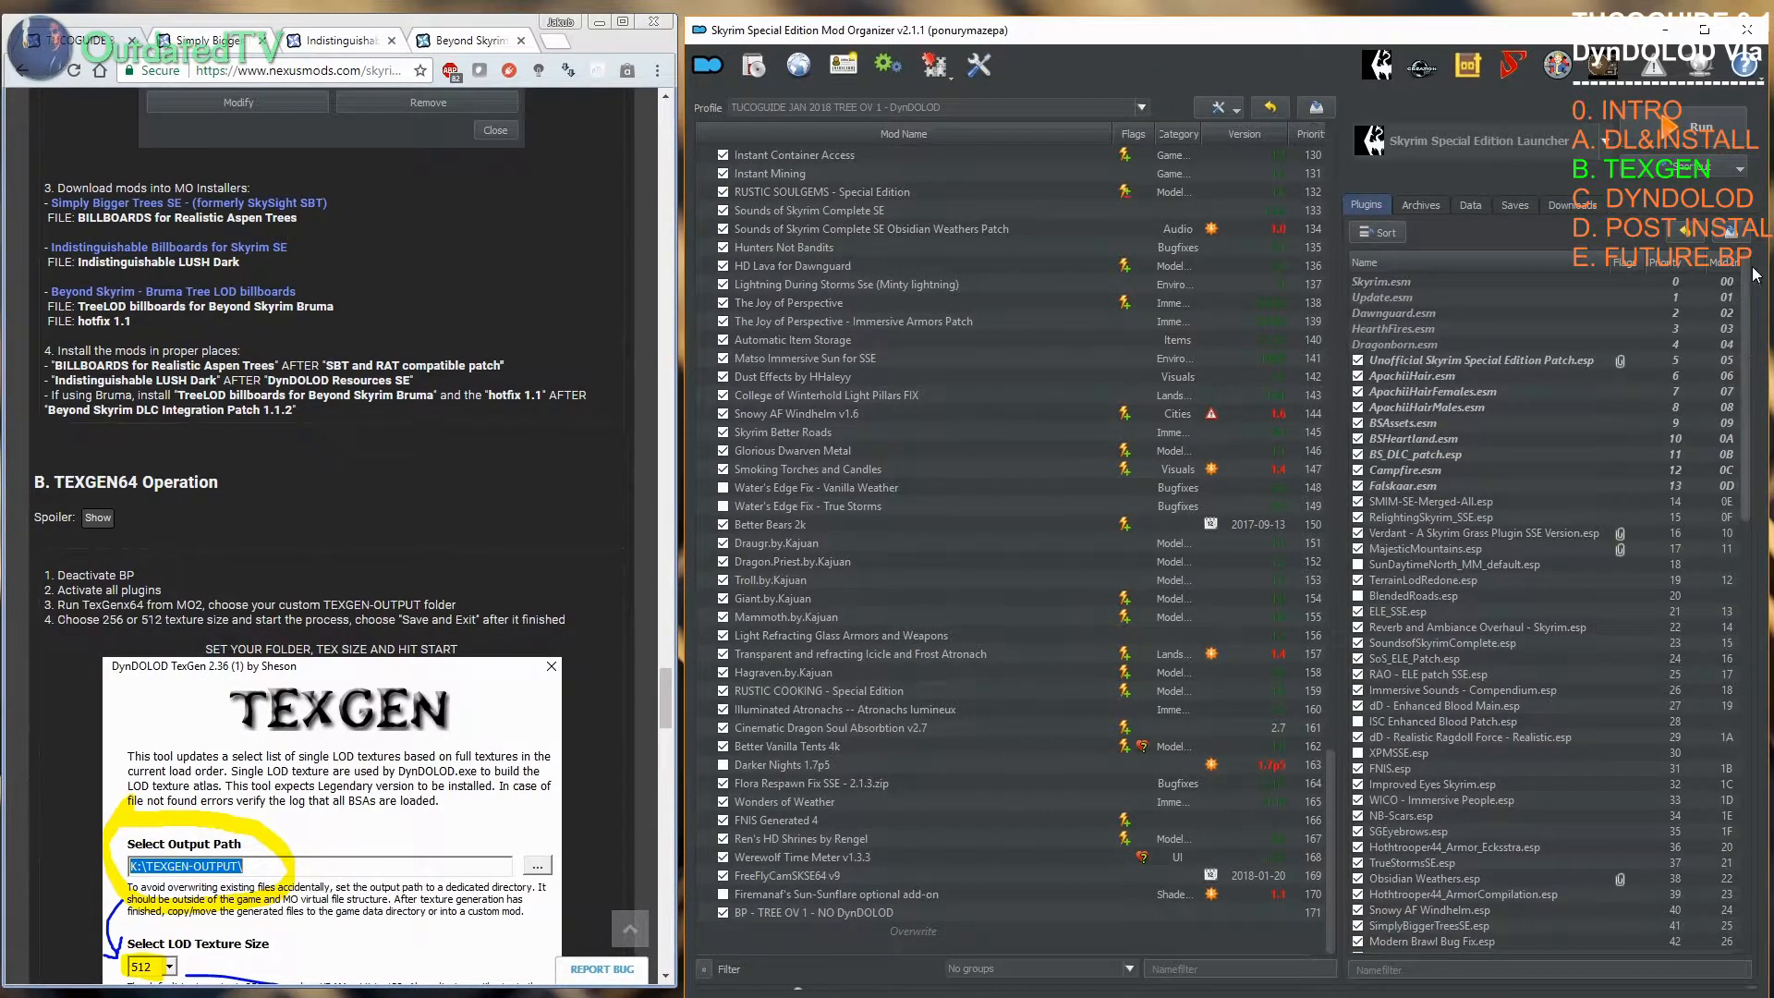
{"action": "scroll", "coordinate": [1730, 643], "scroll_direction": "down", "scroll_amount": 9}
{"action": "scroll", "coordinate": [1730, 643], "scroll_direction": "down", "scroll_amount": 14}
{"action": "left_click_drag", "start_coordinate": [1739, 933], "coordinate": [1761, 342]}
{"action": "left_click", "coordinate": [723, 913]}
Step: Enable all plugins in the load order, confirm the change, and check the list down to its end
{"action": "right_click", "coordinate": [1483, 471]}
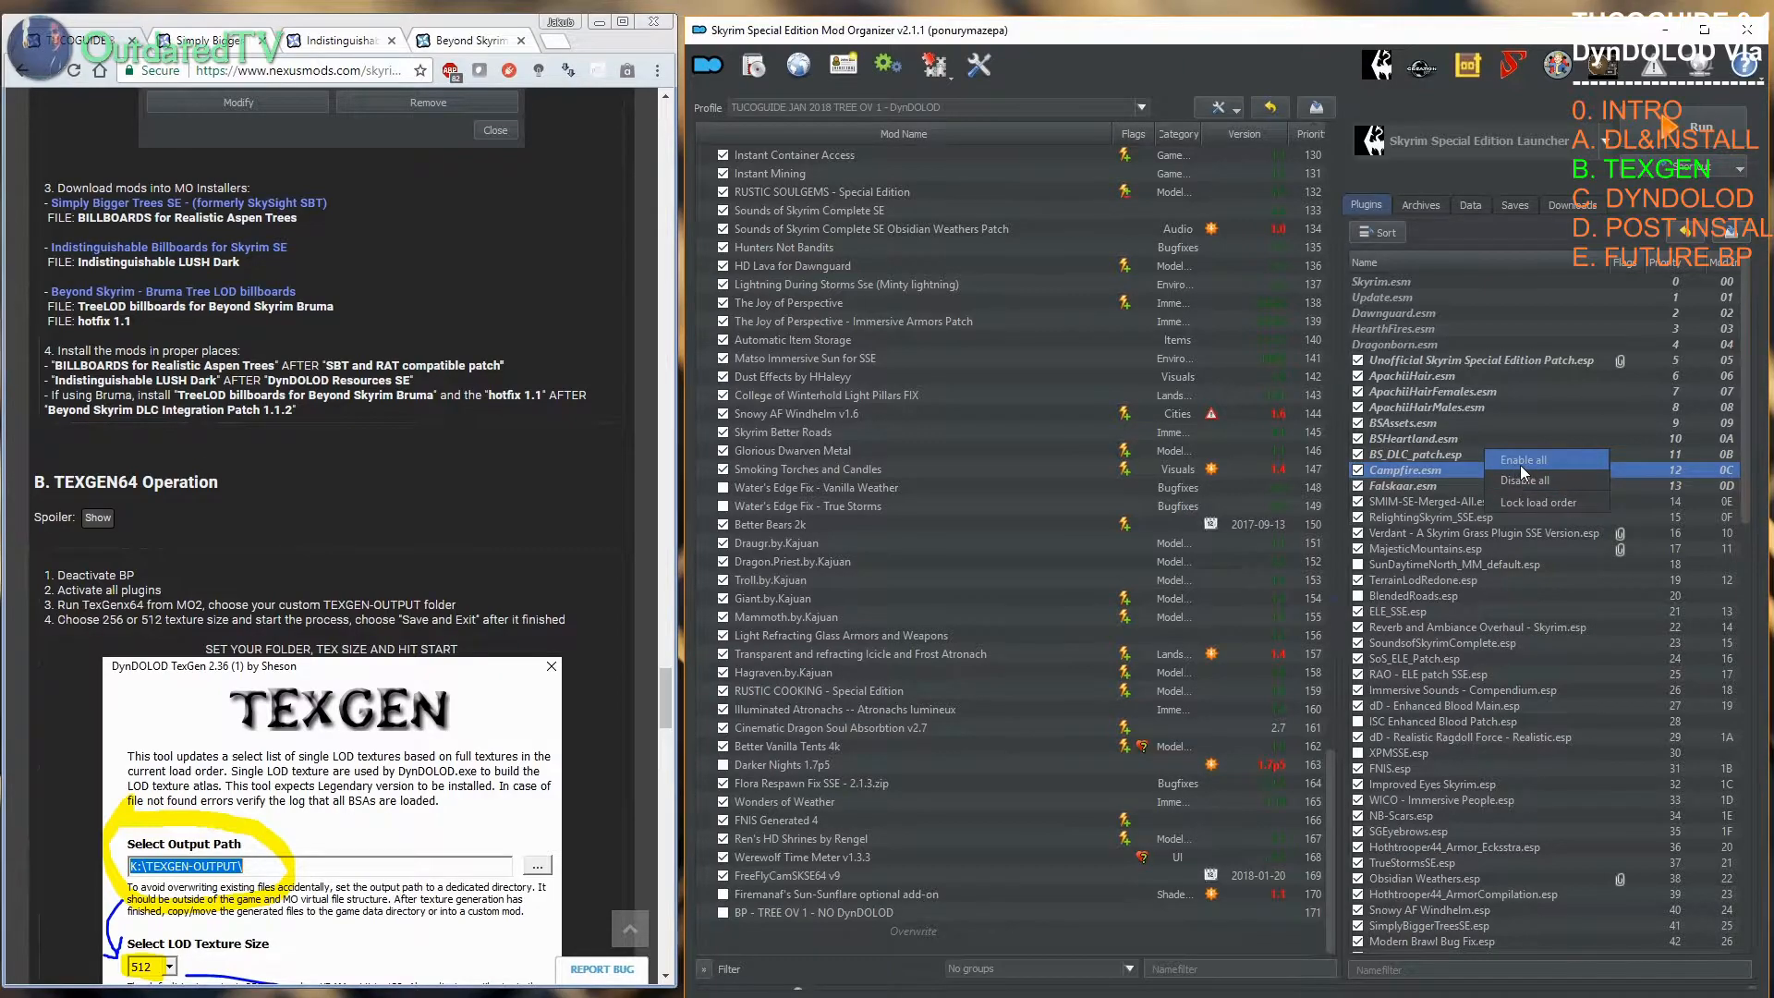
{"action": "left_click", "coordinate": [1520, 462]}
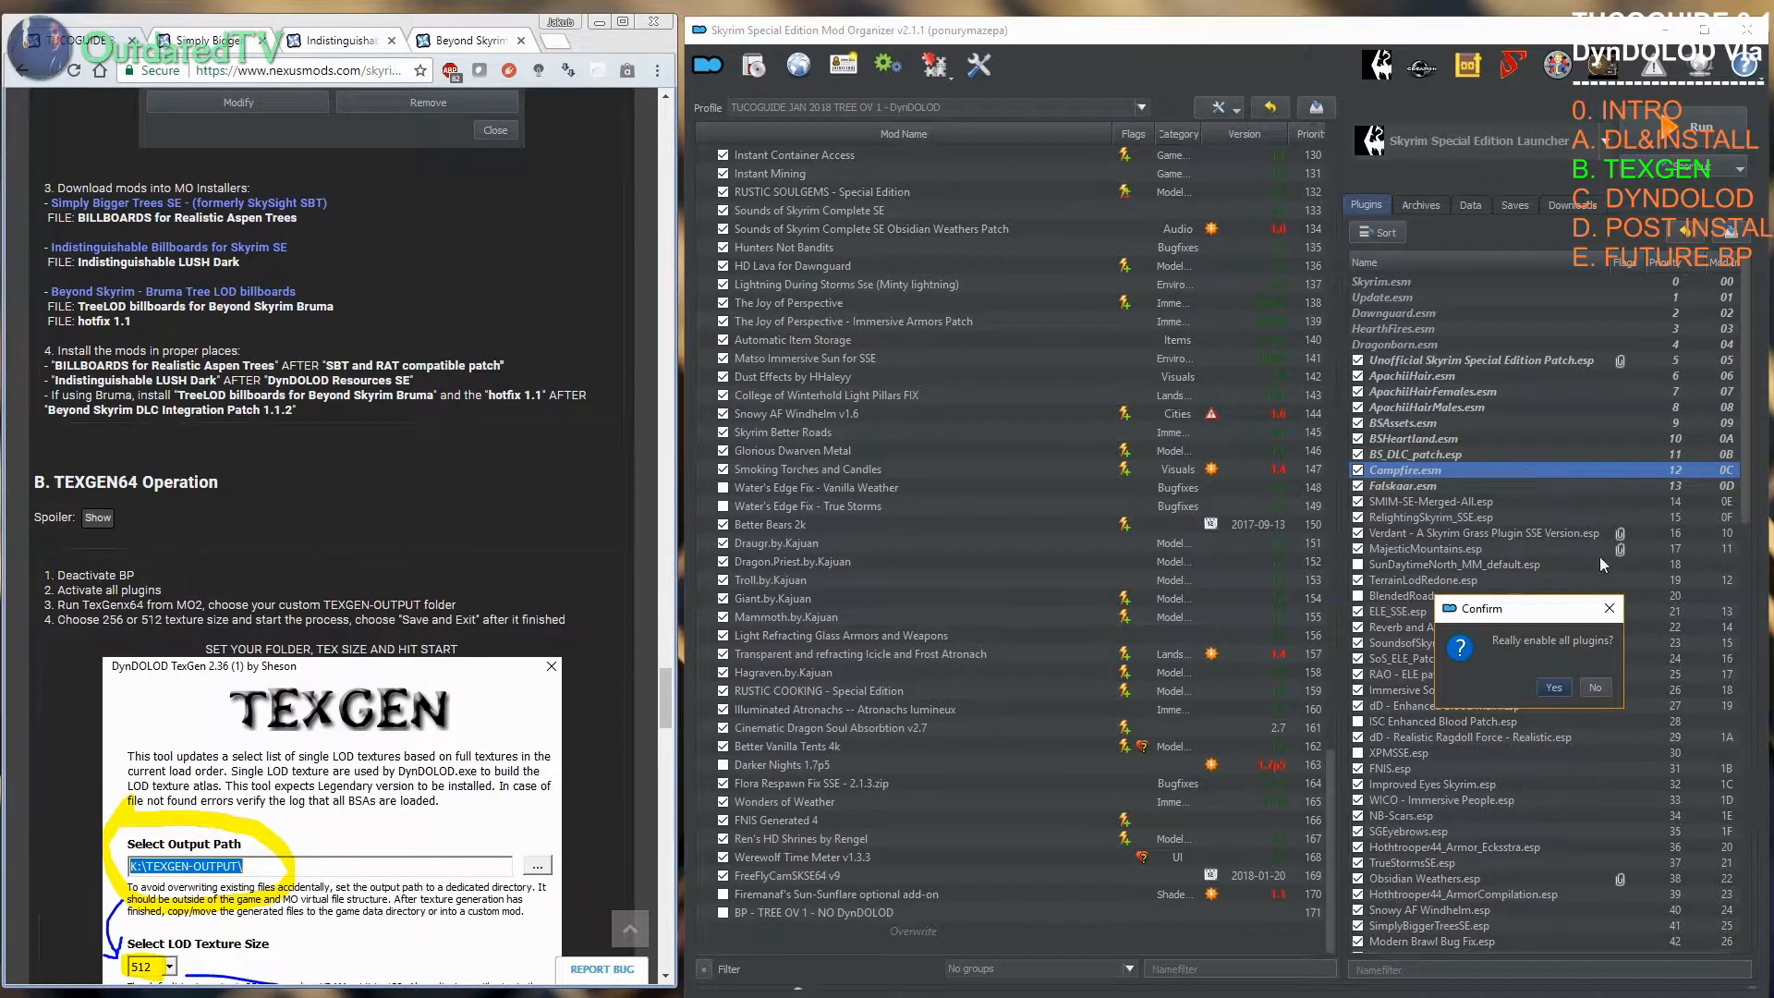
{"action": "left_click", "coordinate": [1553, 688]}
{"action": "left_click_drag", "start_coordinate": [1750, 434], "coordinate": [1698, 911]}
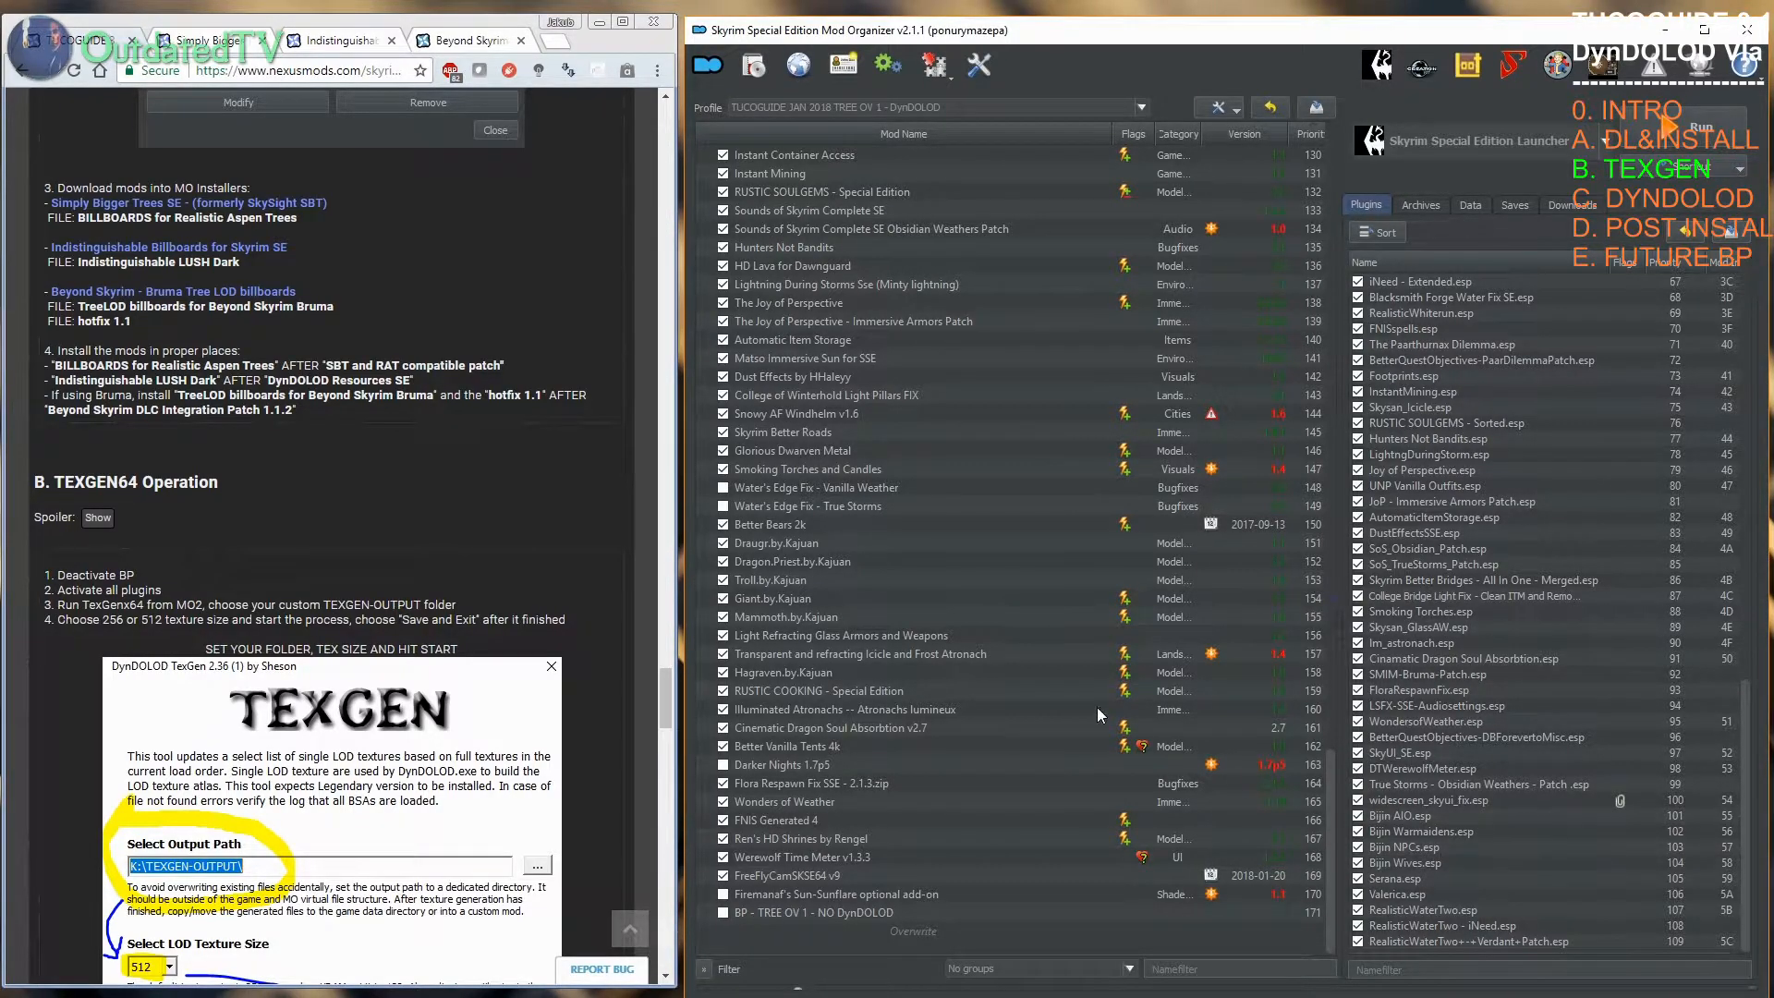
{"action": "scroll", "coordinate": [417, 513], "scroll_direction": "down", "scroll_amount": 4}
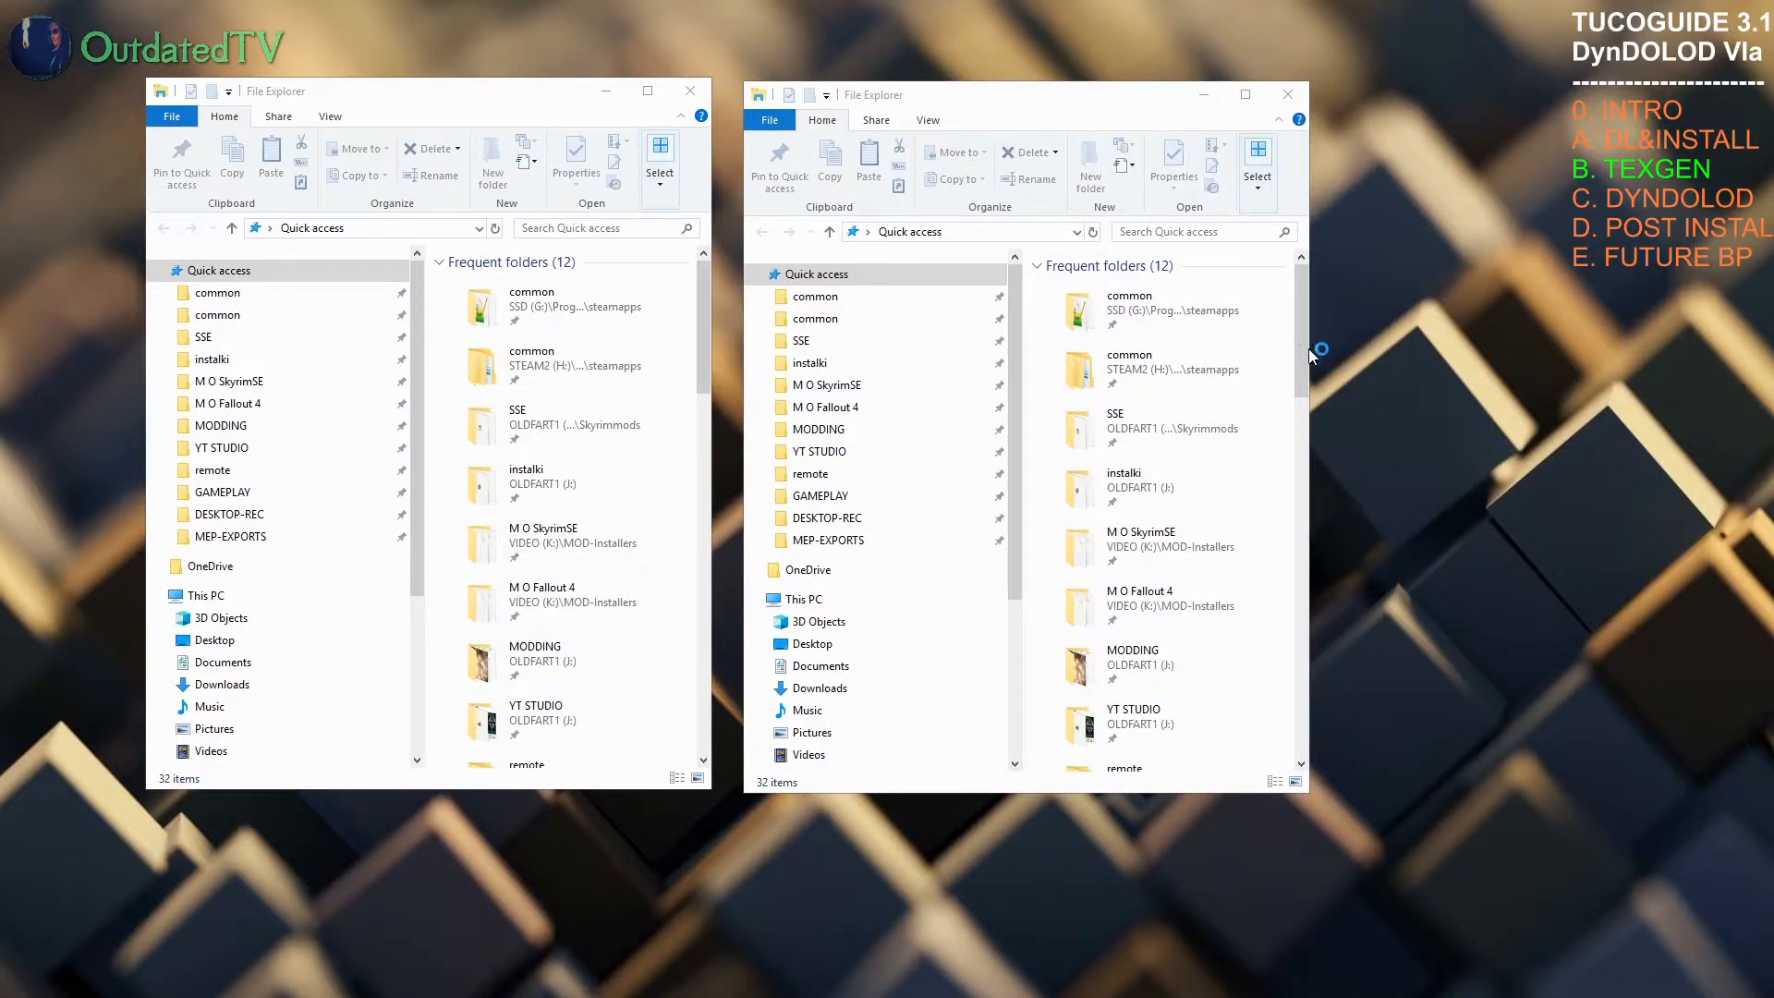
Step: In File Explorer, check the contents of the DynDOLOD-Output and TEXGEN-OUTPUT folders on the VIDEO (K:) drive
{"action": "scroll", "coordinate": [1305, 349], "scroll_direction": "down", "scroll_amount": 10}
{"action": "scroll", "coordinate": [878, 554], "scroll_direction": "down", "scroll_amount": 4}
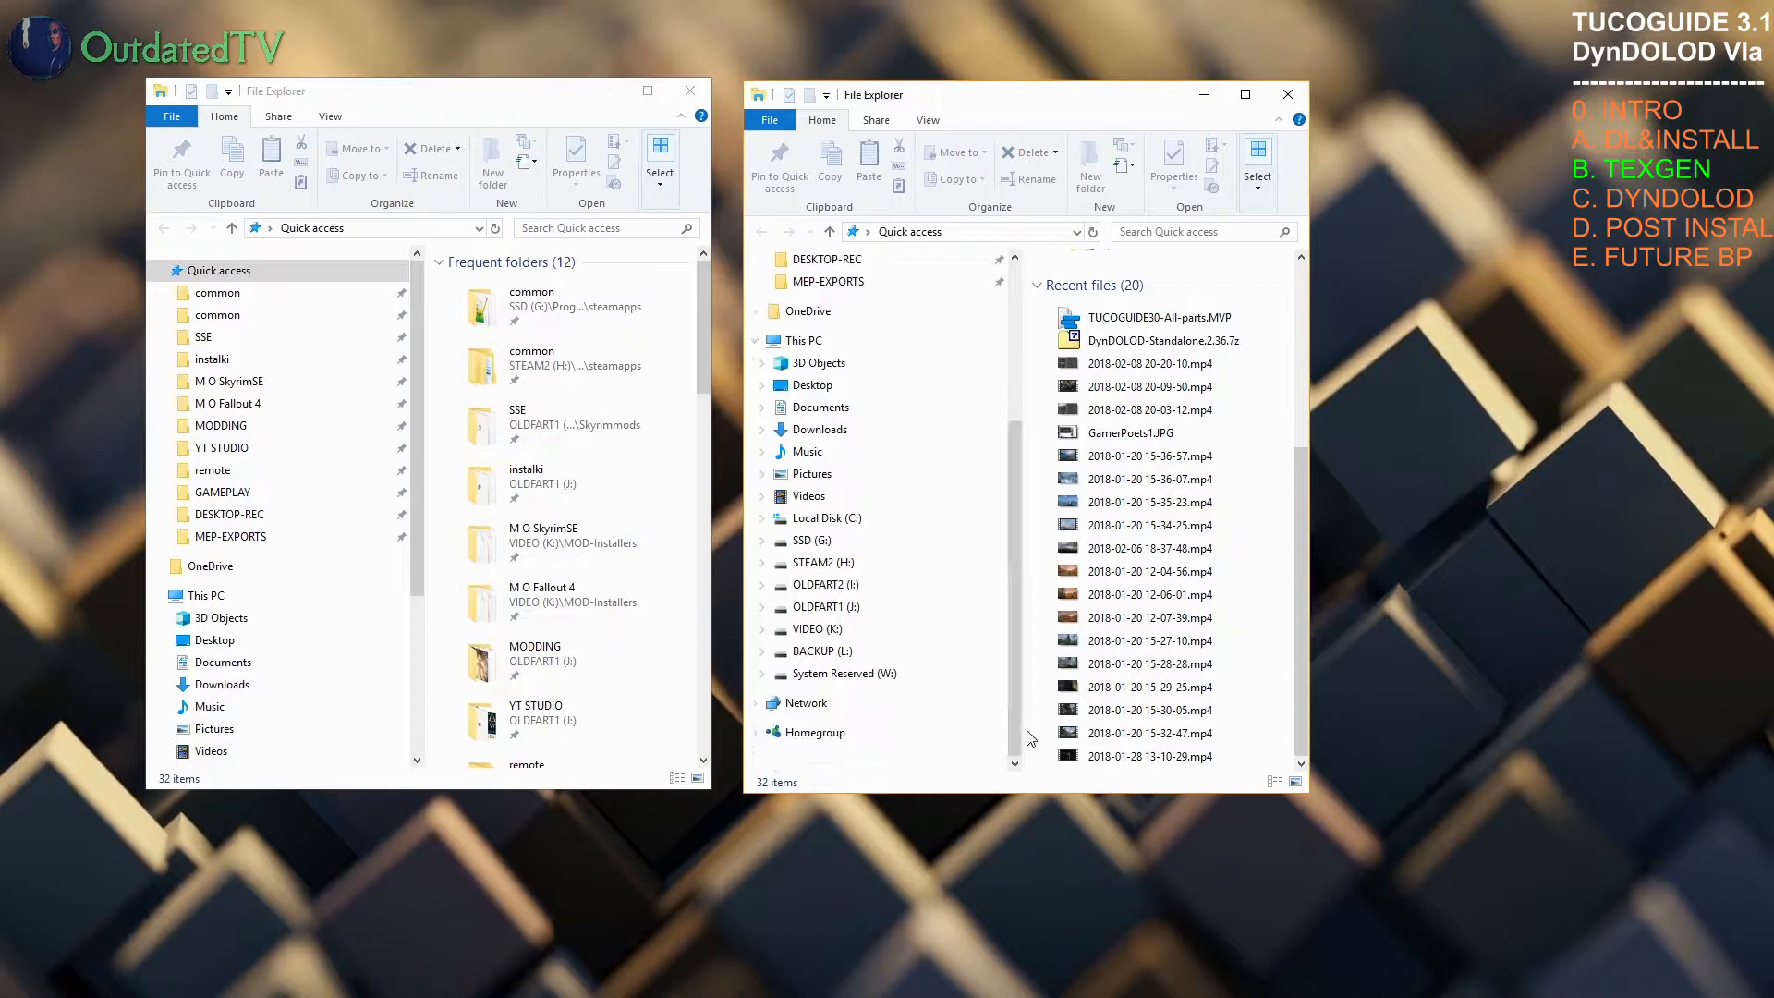
{"action": "left_click", "coordinate": [832, 630]}
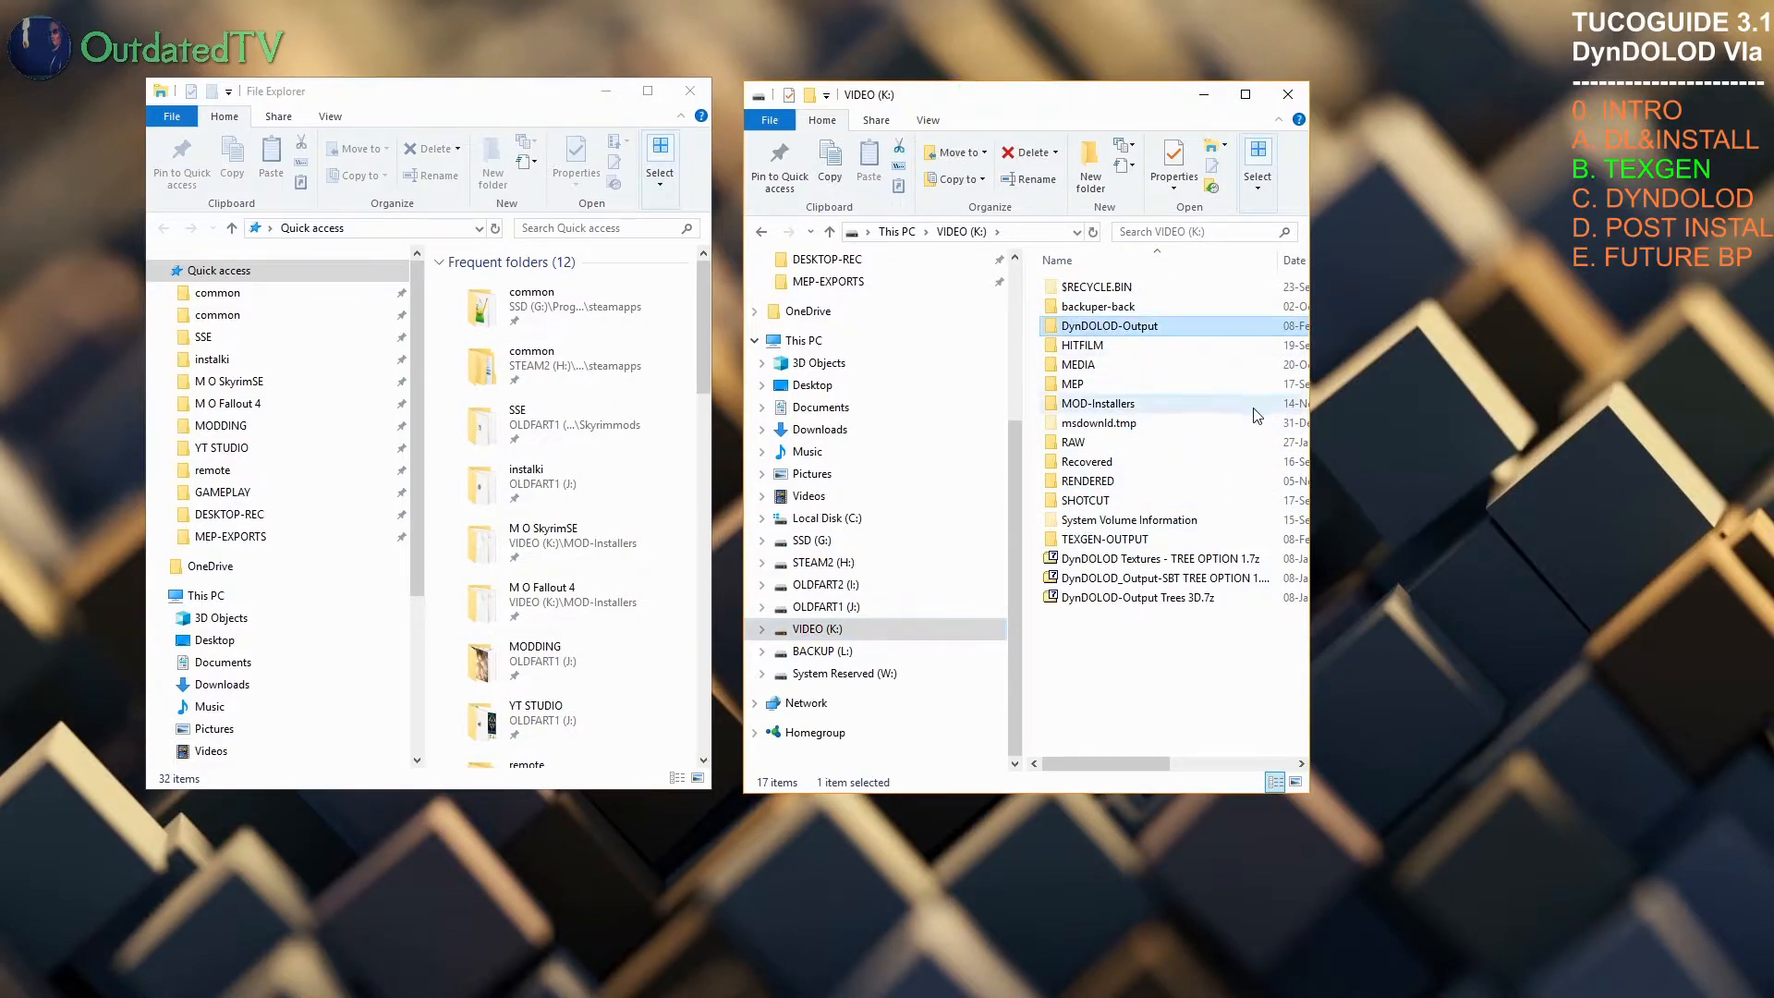
{"action": "left_click", "coordinate": [1115, 543]}
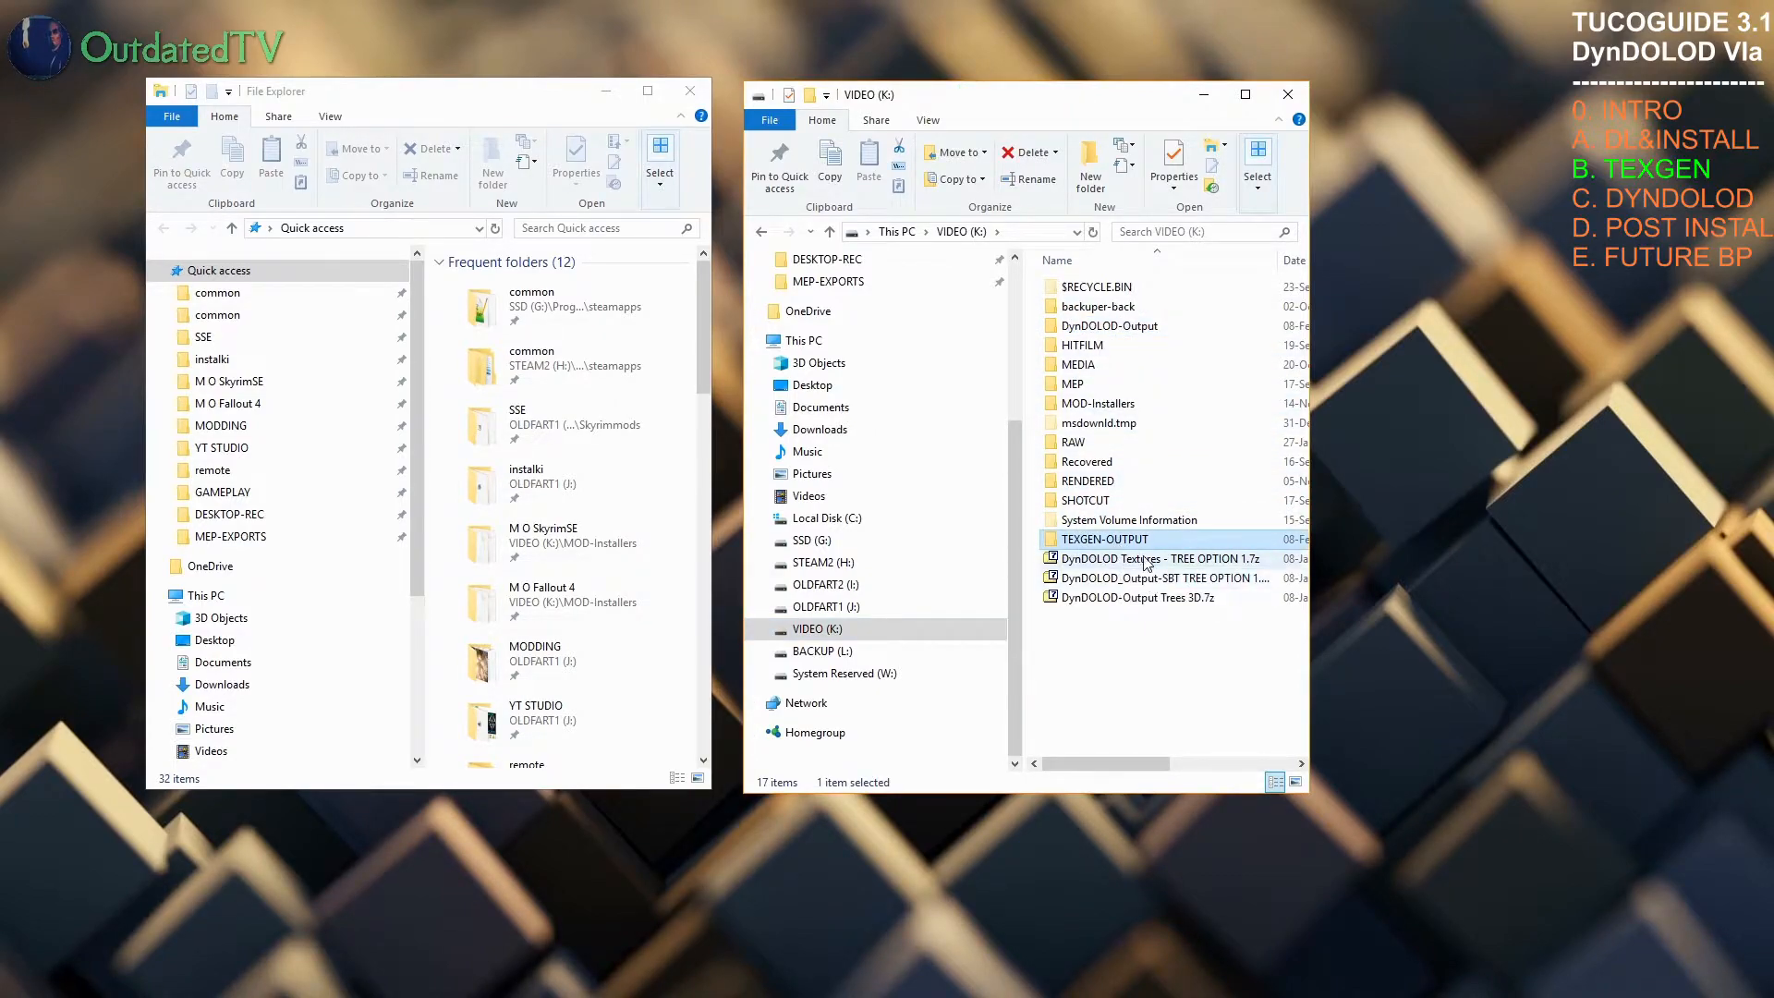
{"action": "left_click", "coordinate": [1110, 331]}
{"action": "double_click", "coordinate": [1109, 329]}
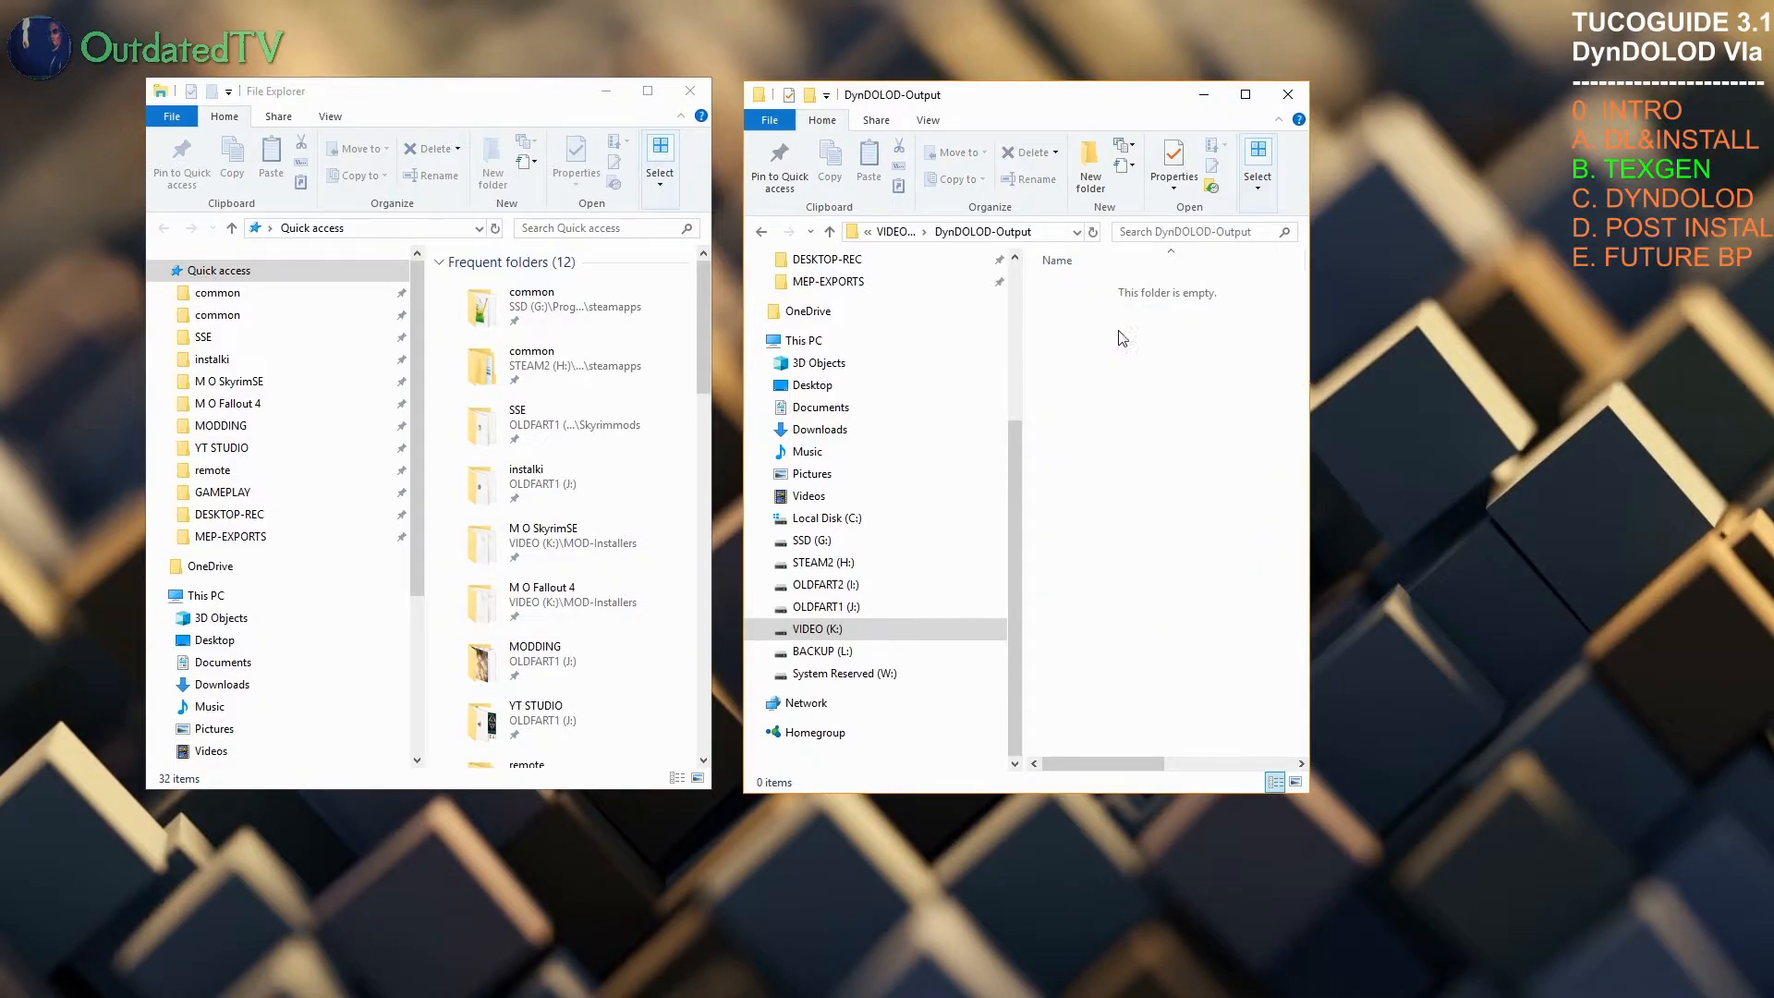
{"action": "key", "text": "alt+Left"}
{"action": "double_click", "coordinate": [1108, 539]}
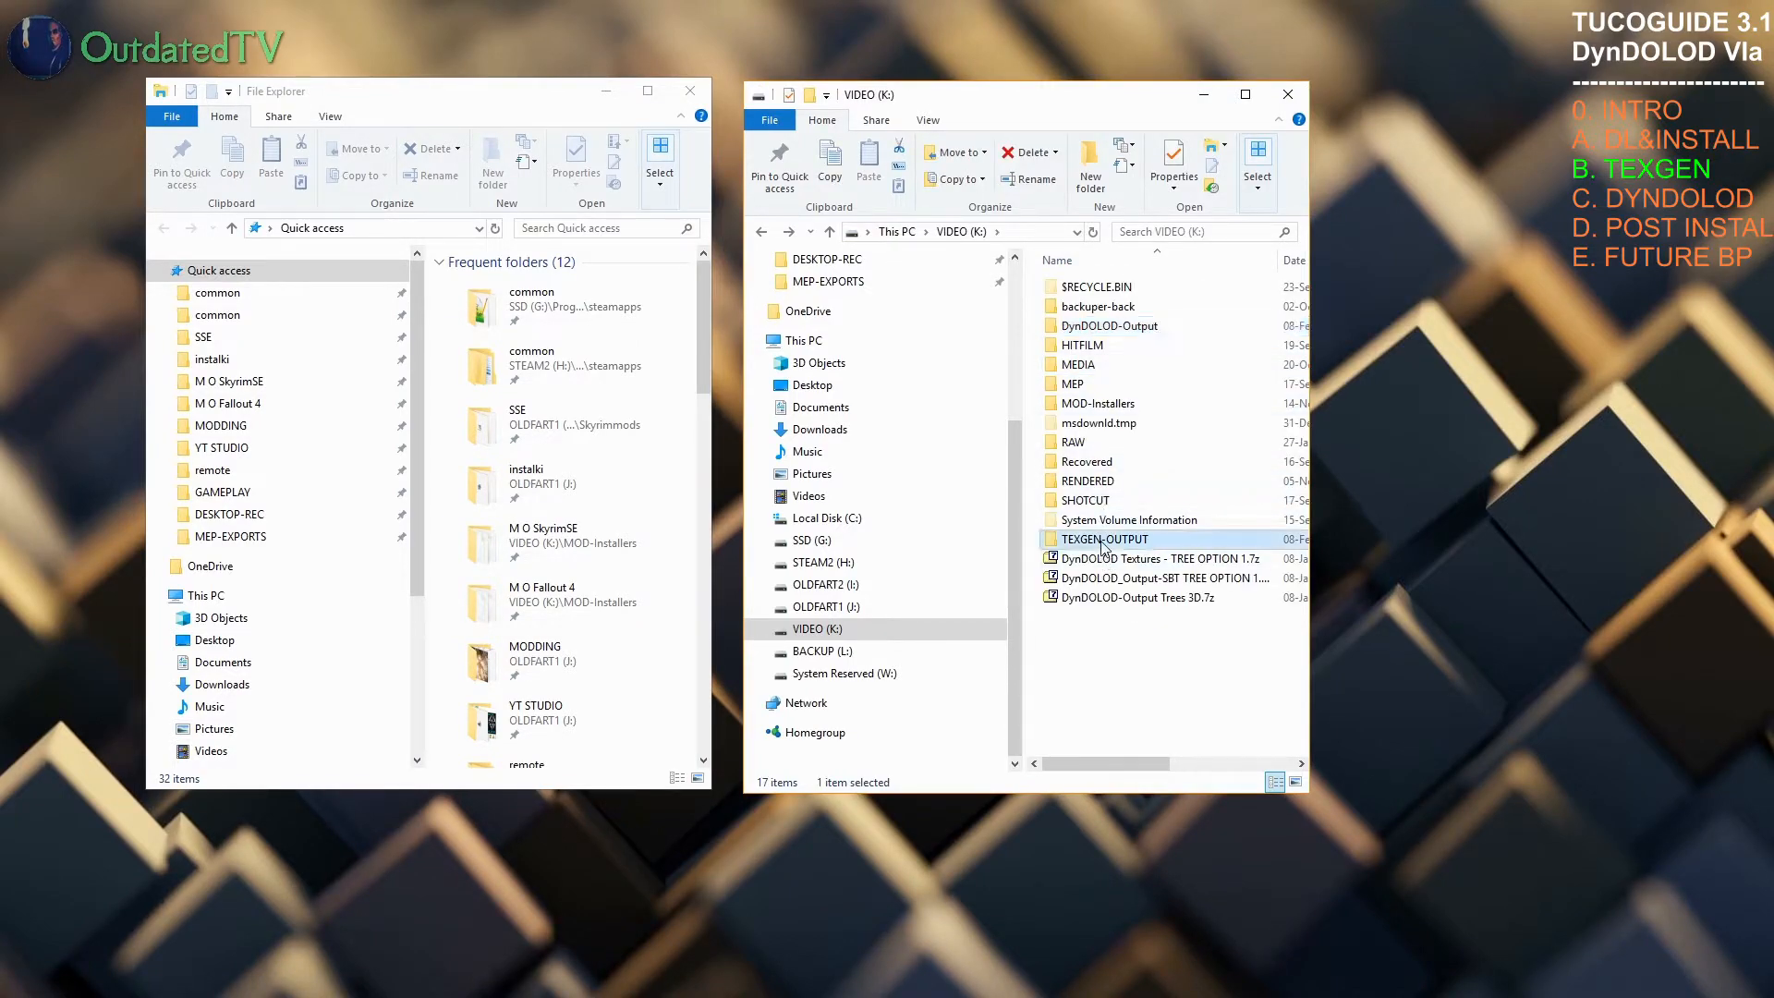
{"action": "key", "text": "alt+Left"}
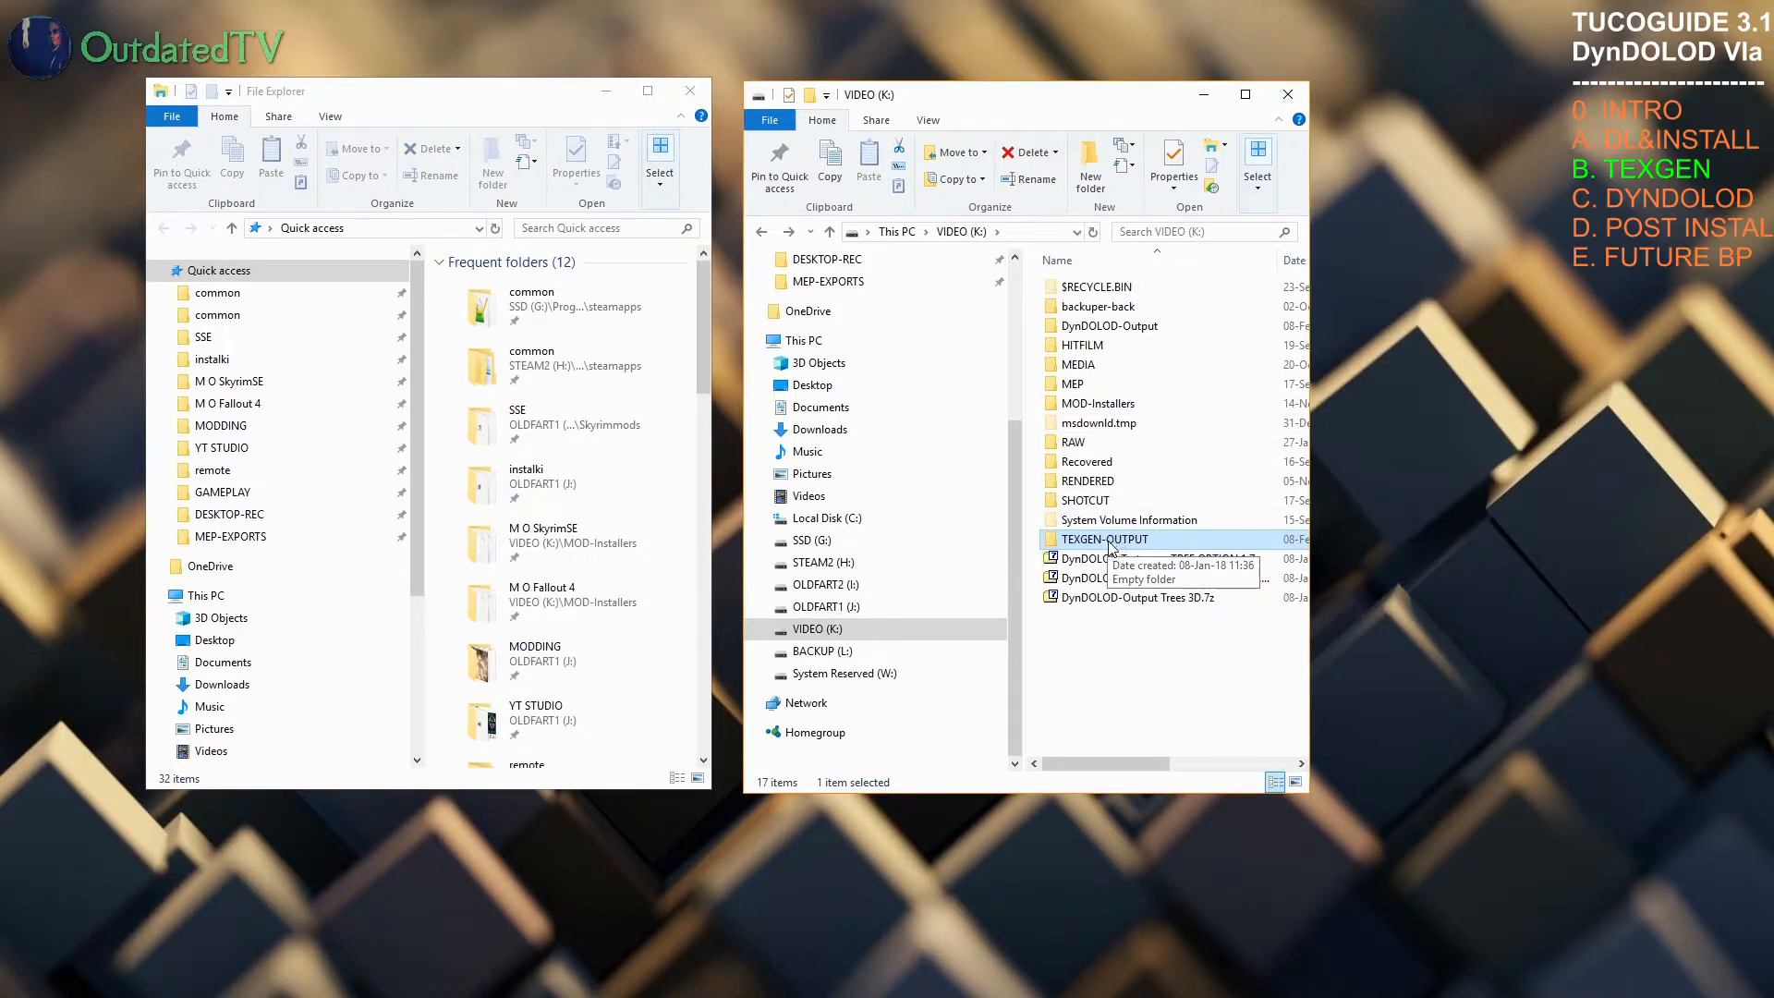
{"action": "left_click_drag", "start_coordinate": [1311, 584], "coordinate": [1439, 584]}
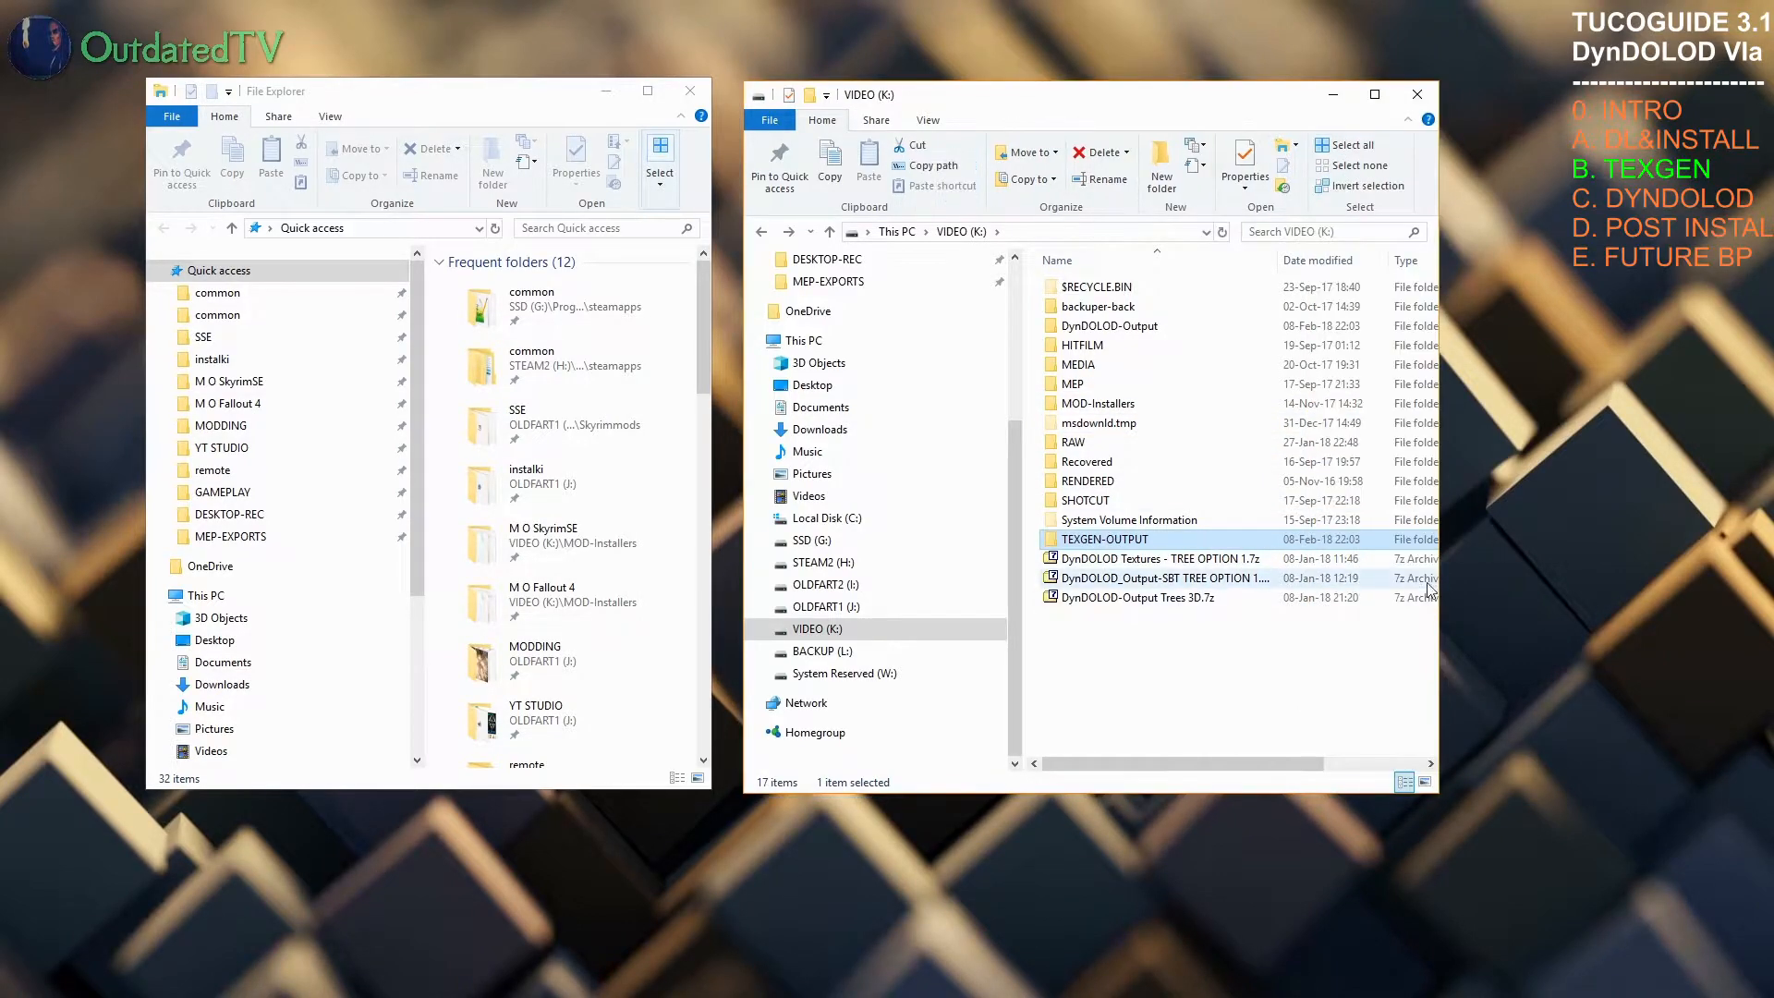
{"action": "double_click", "coordinate": [1142, 544]}
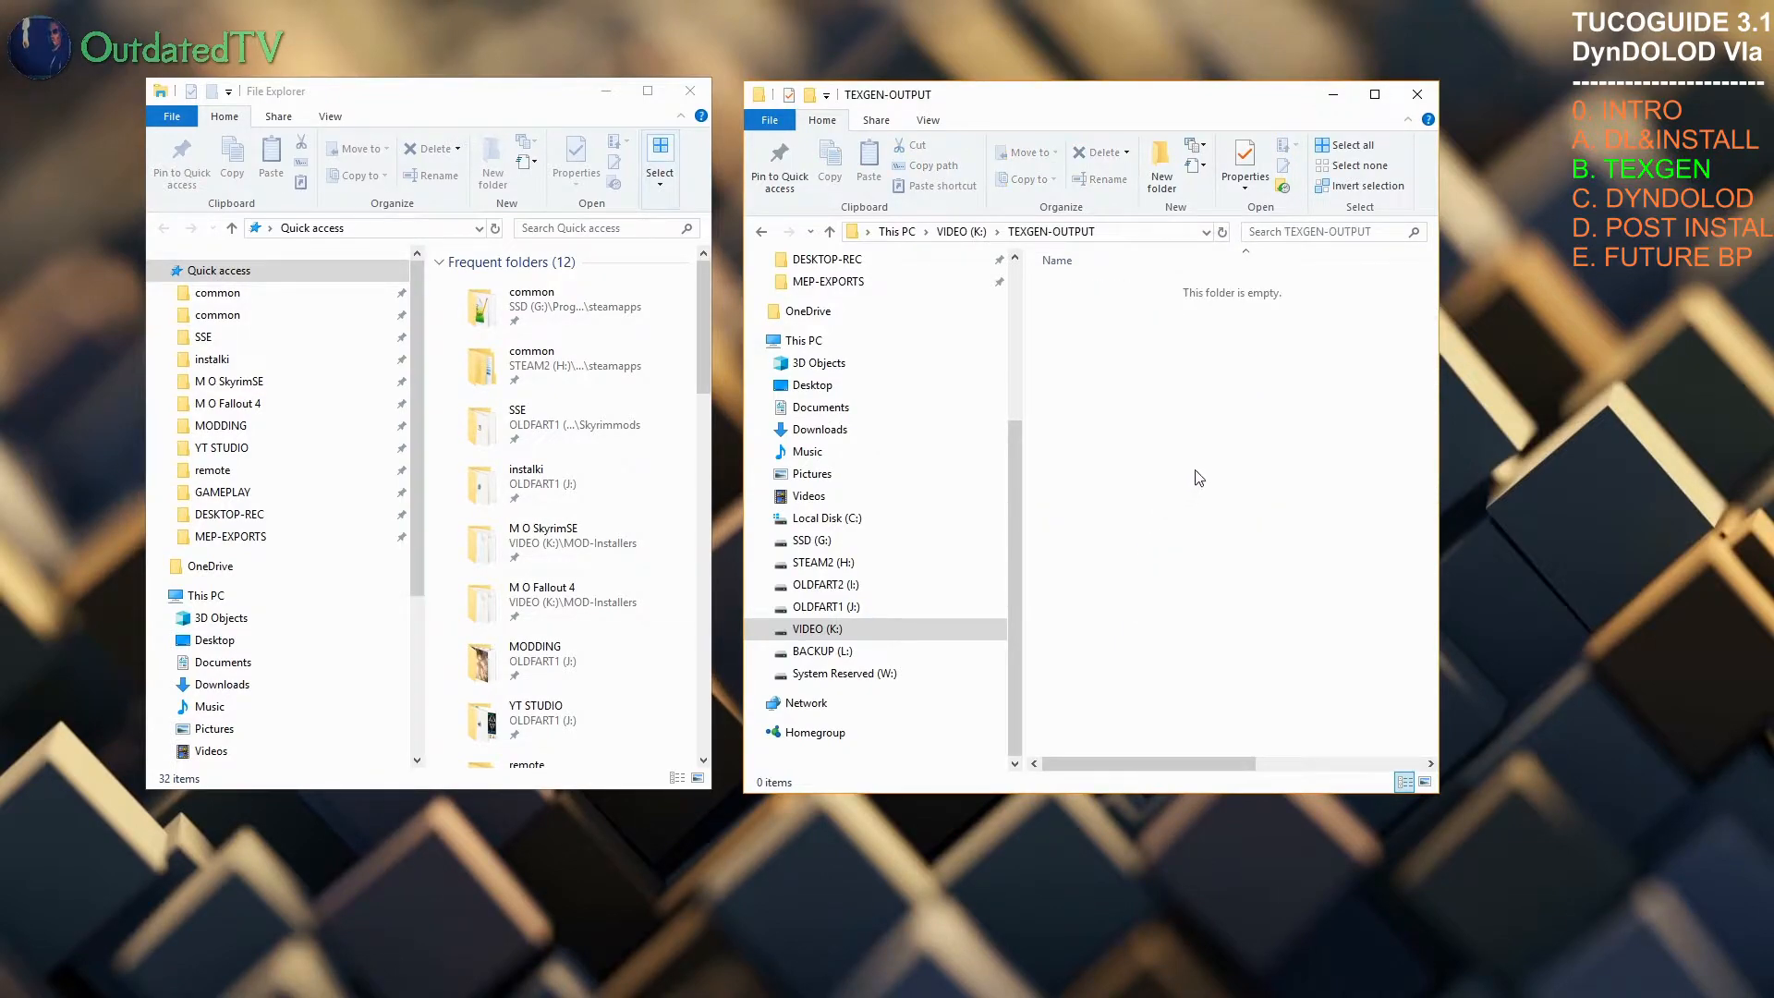
{"action": "left_click", "coordinate": [1124, 232]}
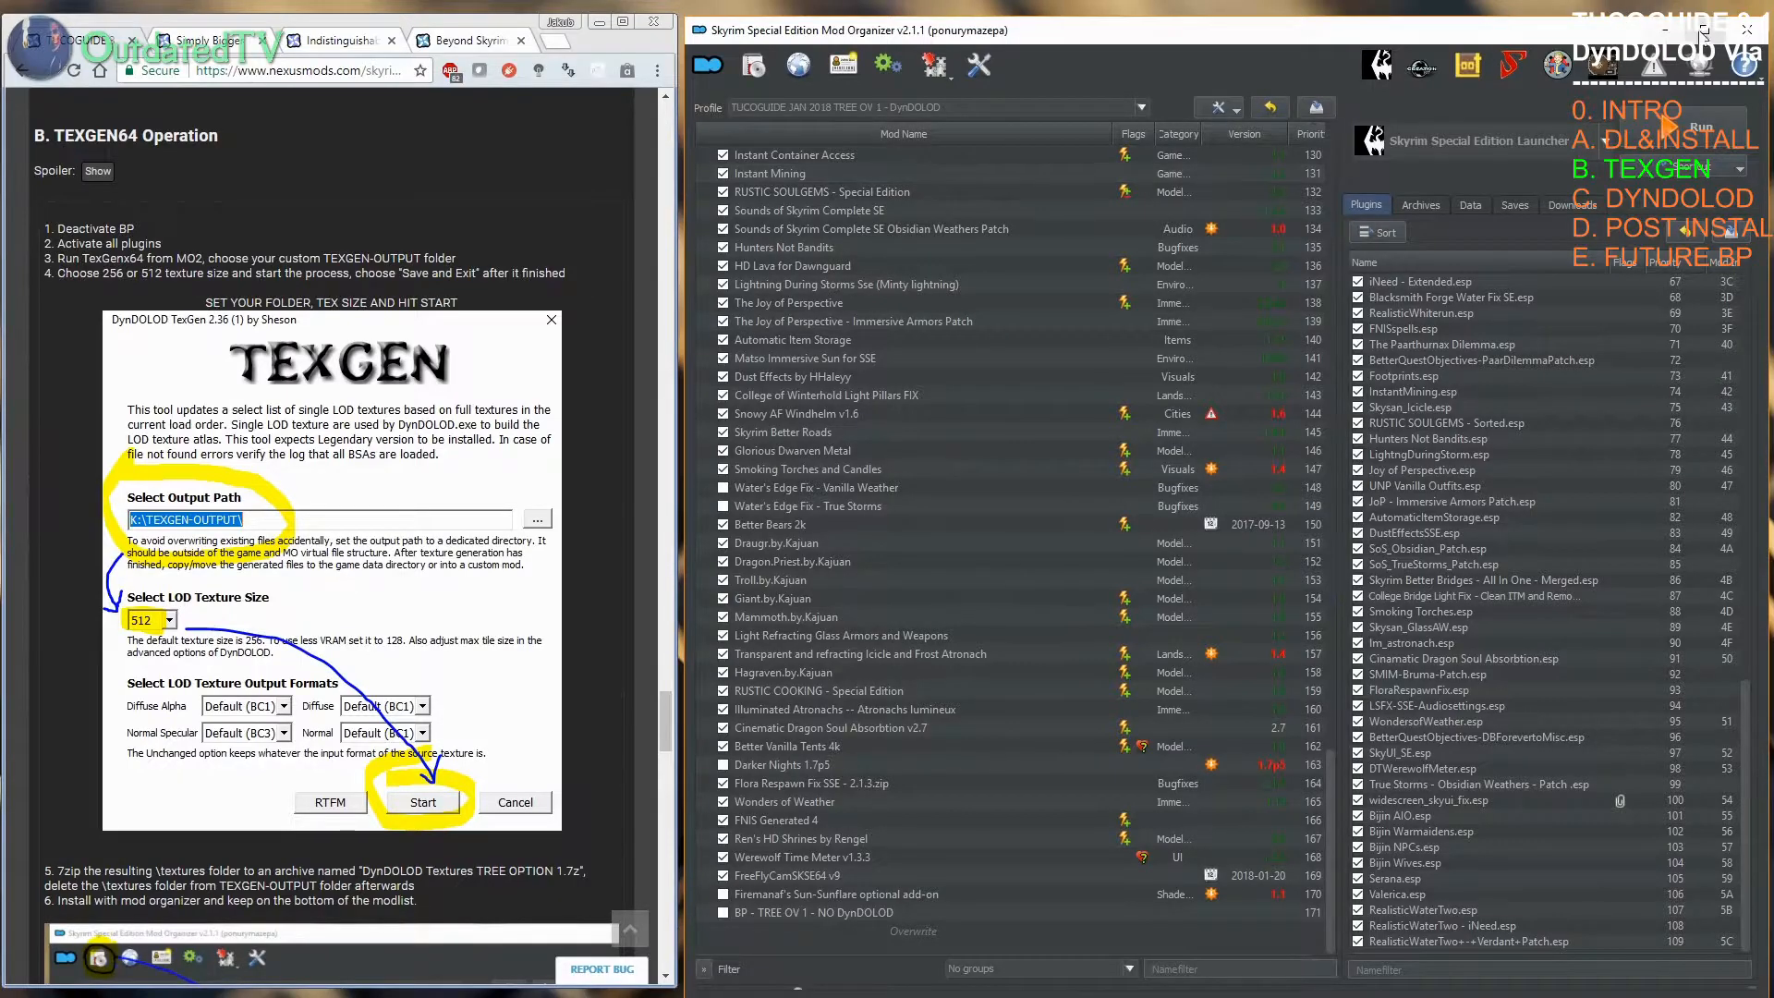
Step: Switch back to Mod Organizer and run TexGen from its executables
{"action": "left_click", "coordinate": [1608, 144]}
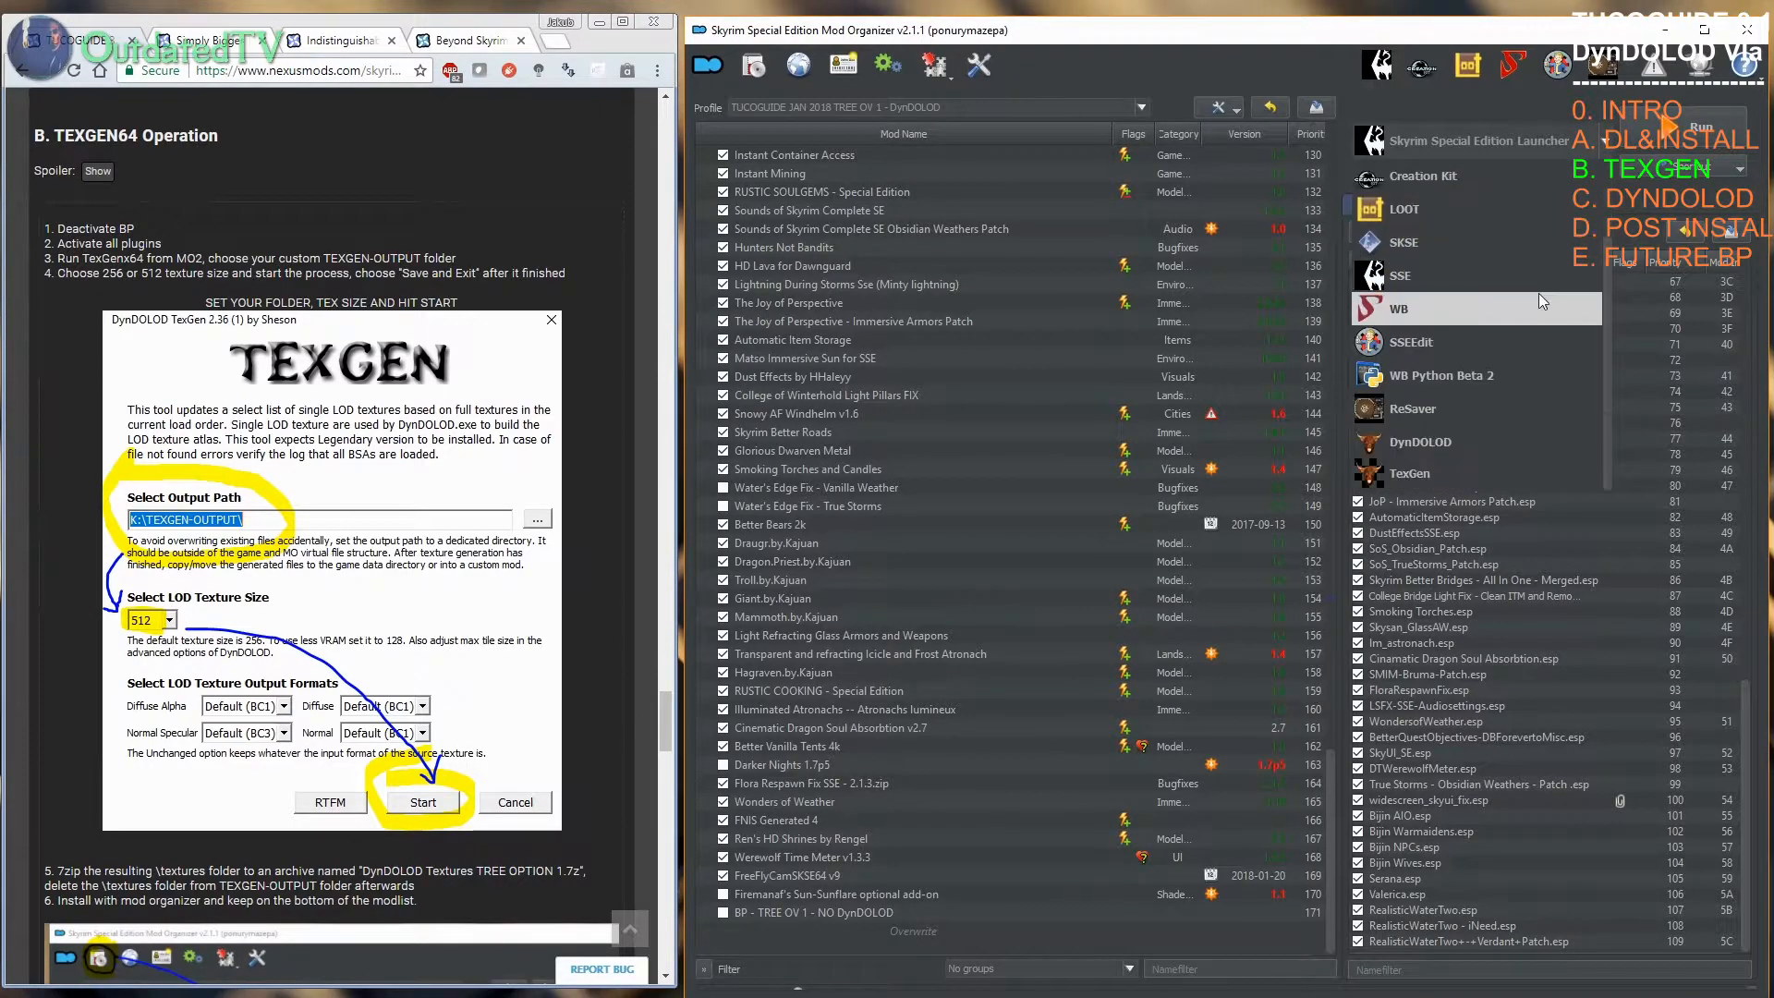
{"action": "left_click", "coordinate": [1604, 143]}
{"action": "left_click", "coordinate": [1605, 142]}
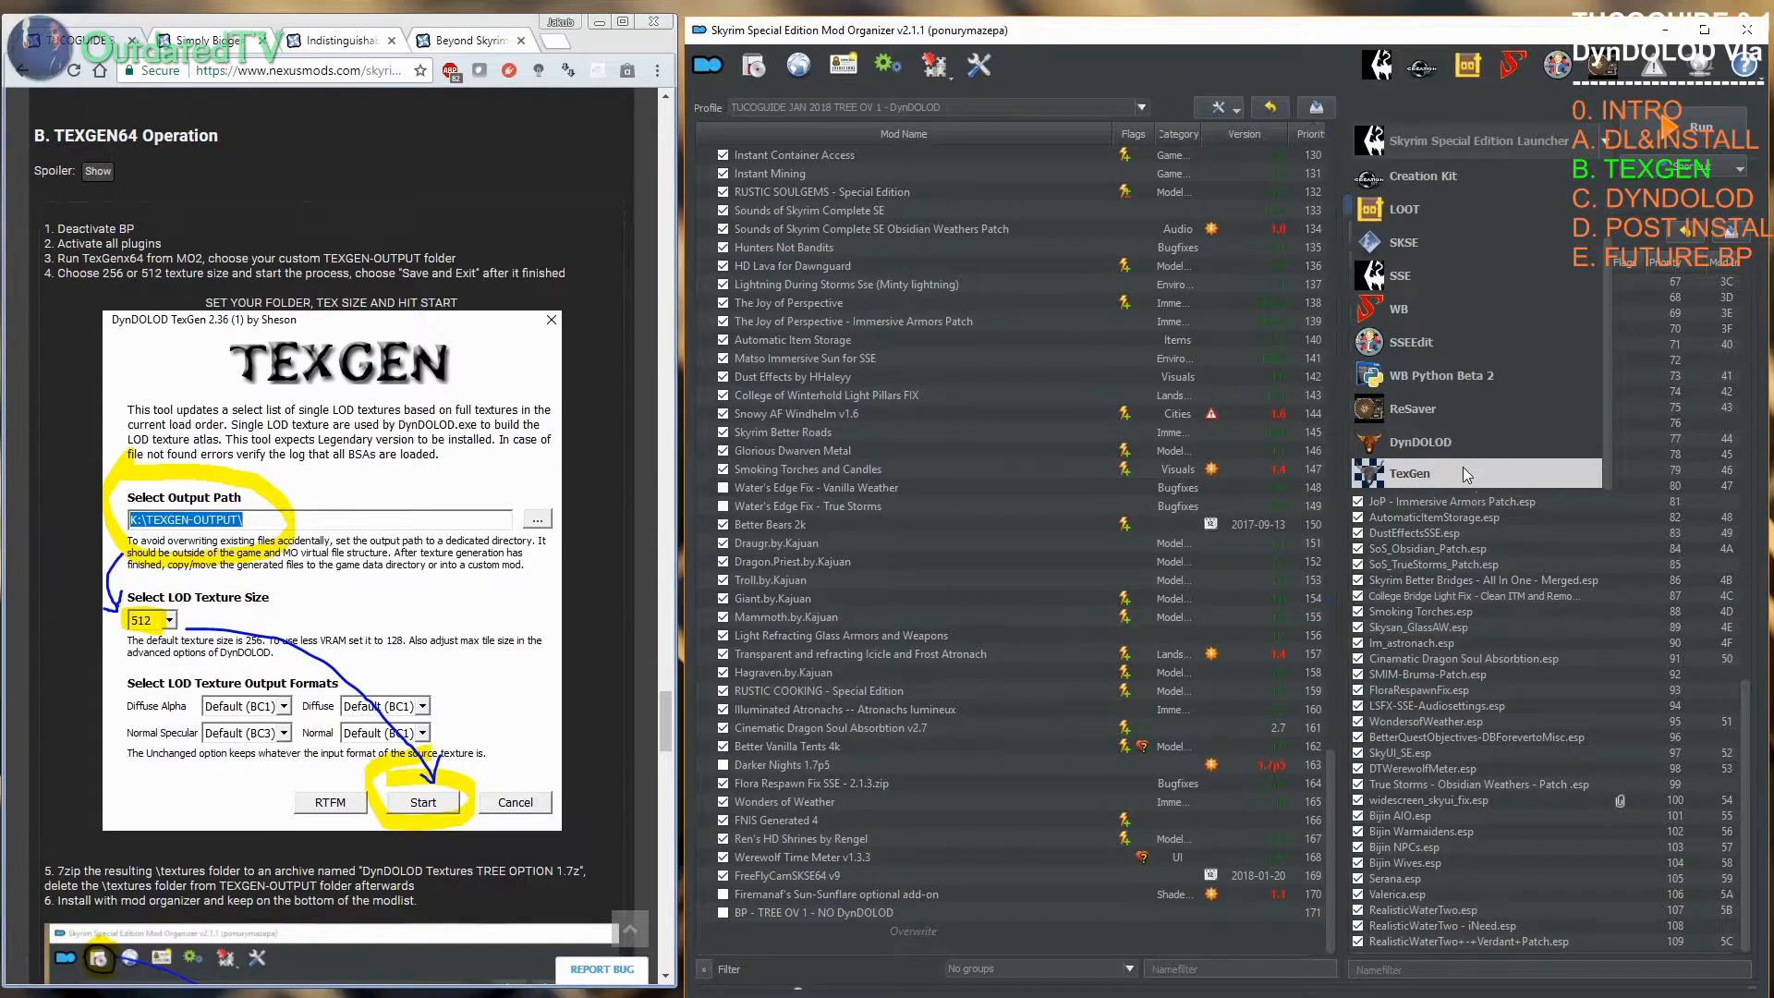
{"action": "left_click", "coordinate": [1462, 468]}
{"action": "left_click", "coordinate": [1701, 126]}
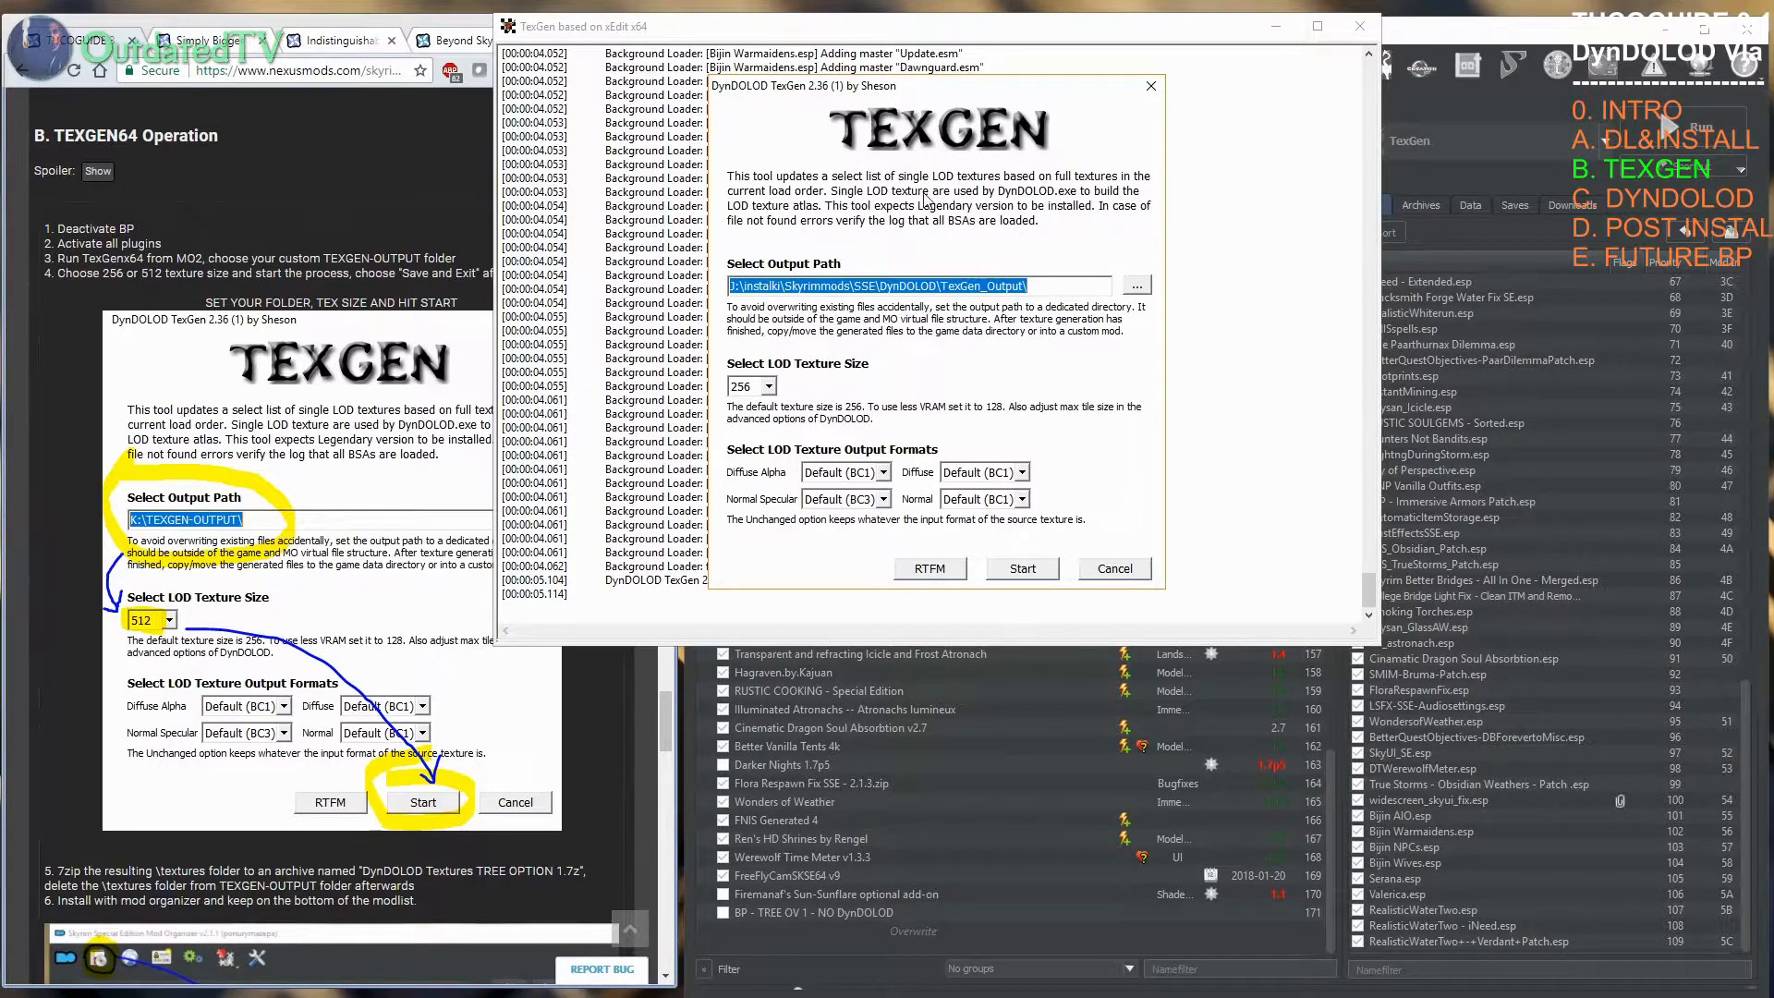
Step: Set the TexGen output path to K:\TEXGEN-OUTPUT\ and the LOD texture size to 512
{"action": "left_click", "coordinate": [1055, 289]}
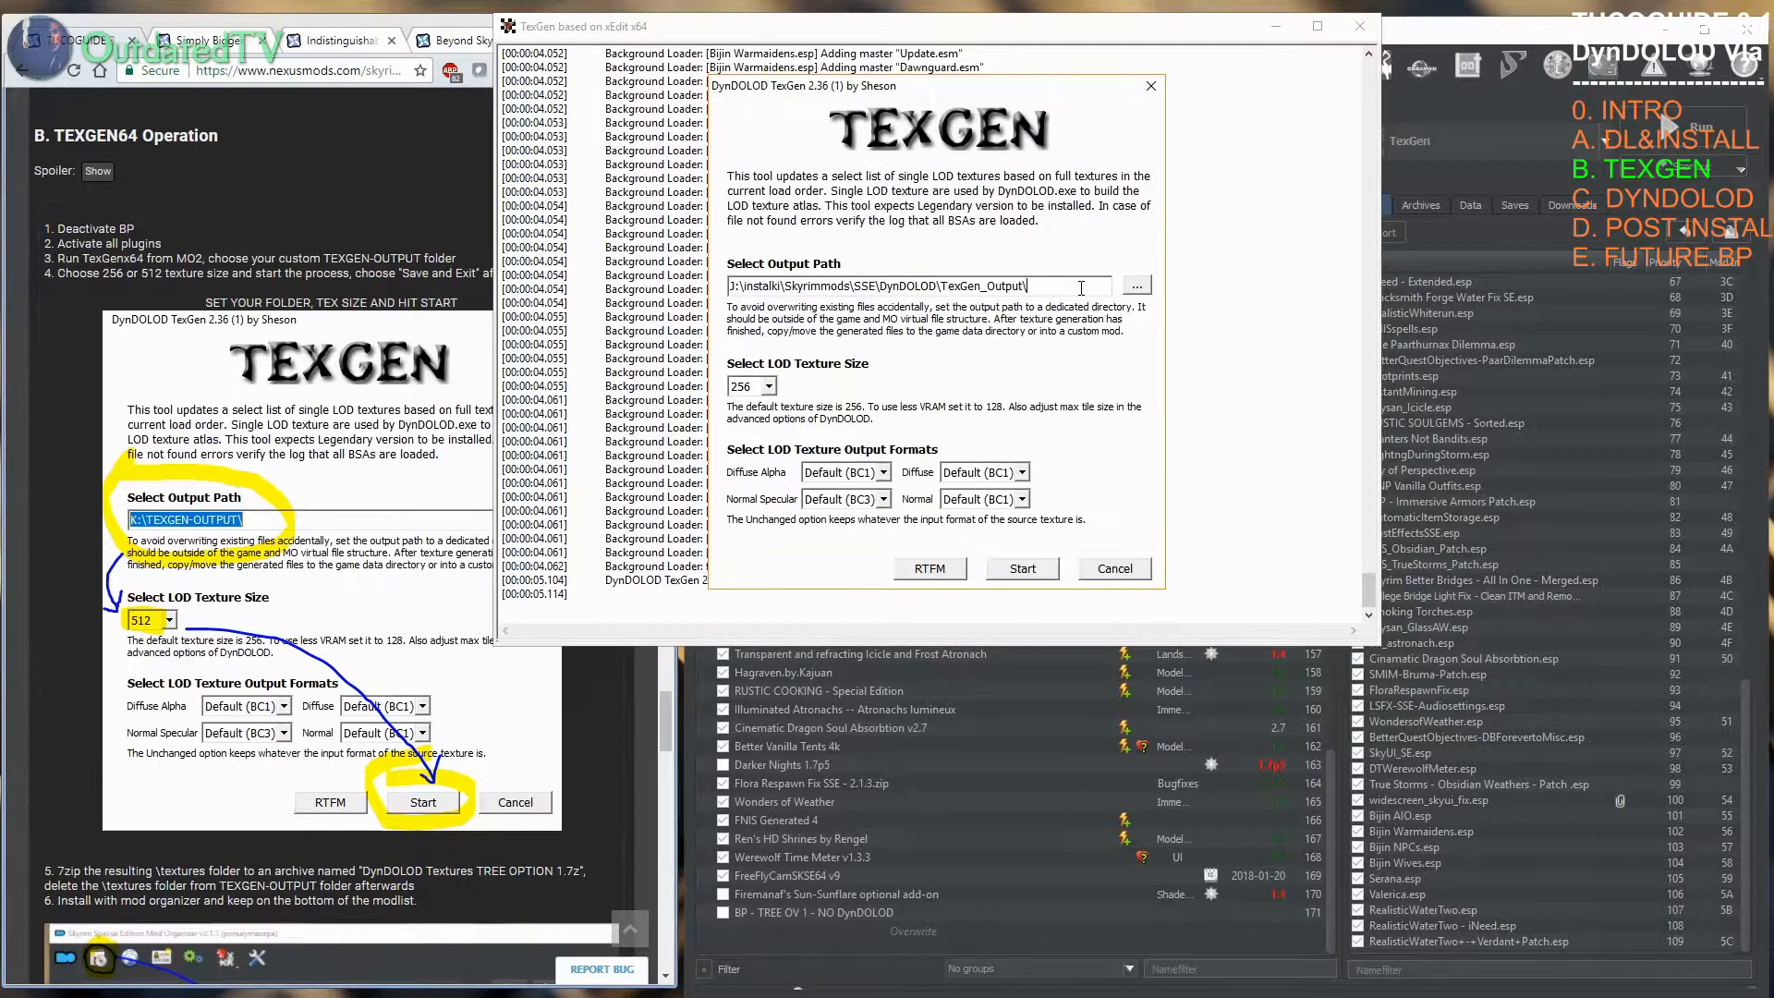
{"action": "left_click_drag", "start_coordinate": [1083, 289], "coordinate": [473, 246]}
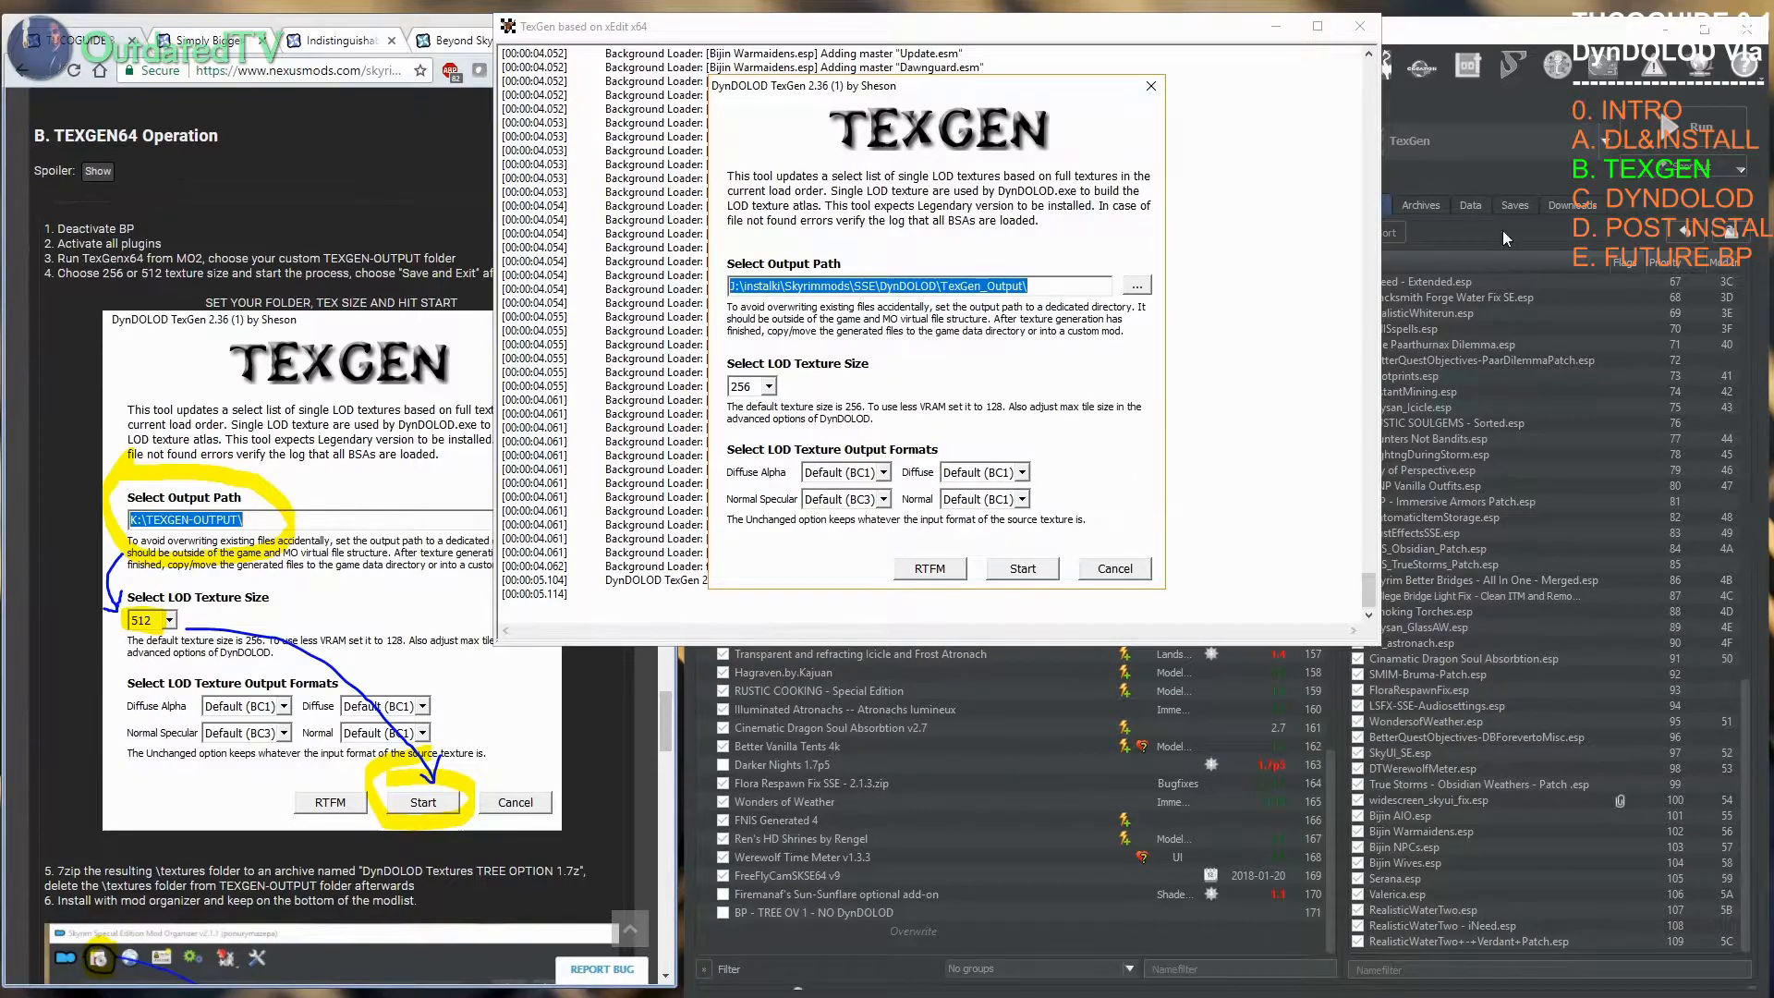
{"action": "left_click", "coordinate": [1048, 287]}
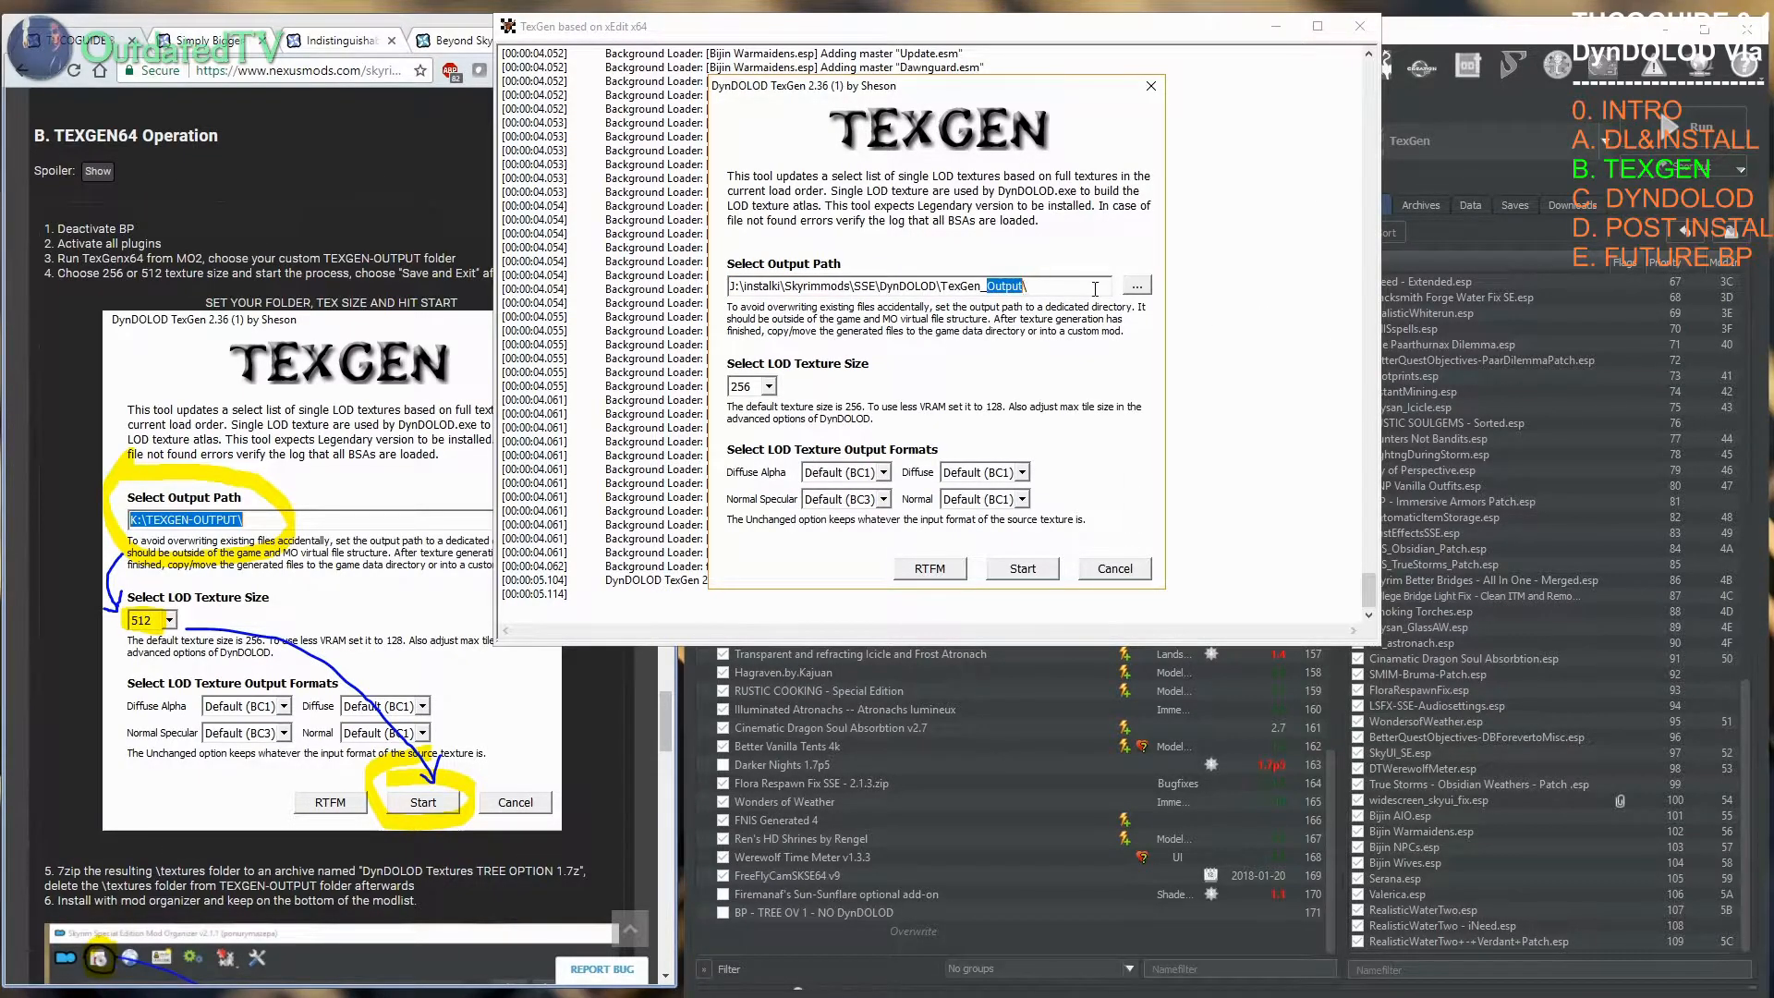
{"action": "left_click", "coordinate": [1138, 288]}
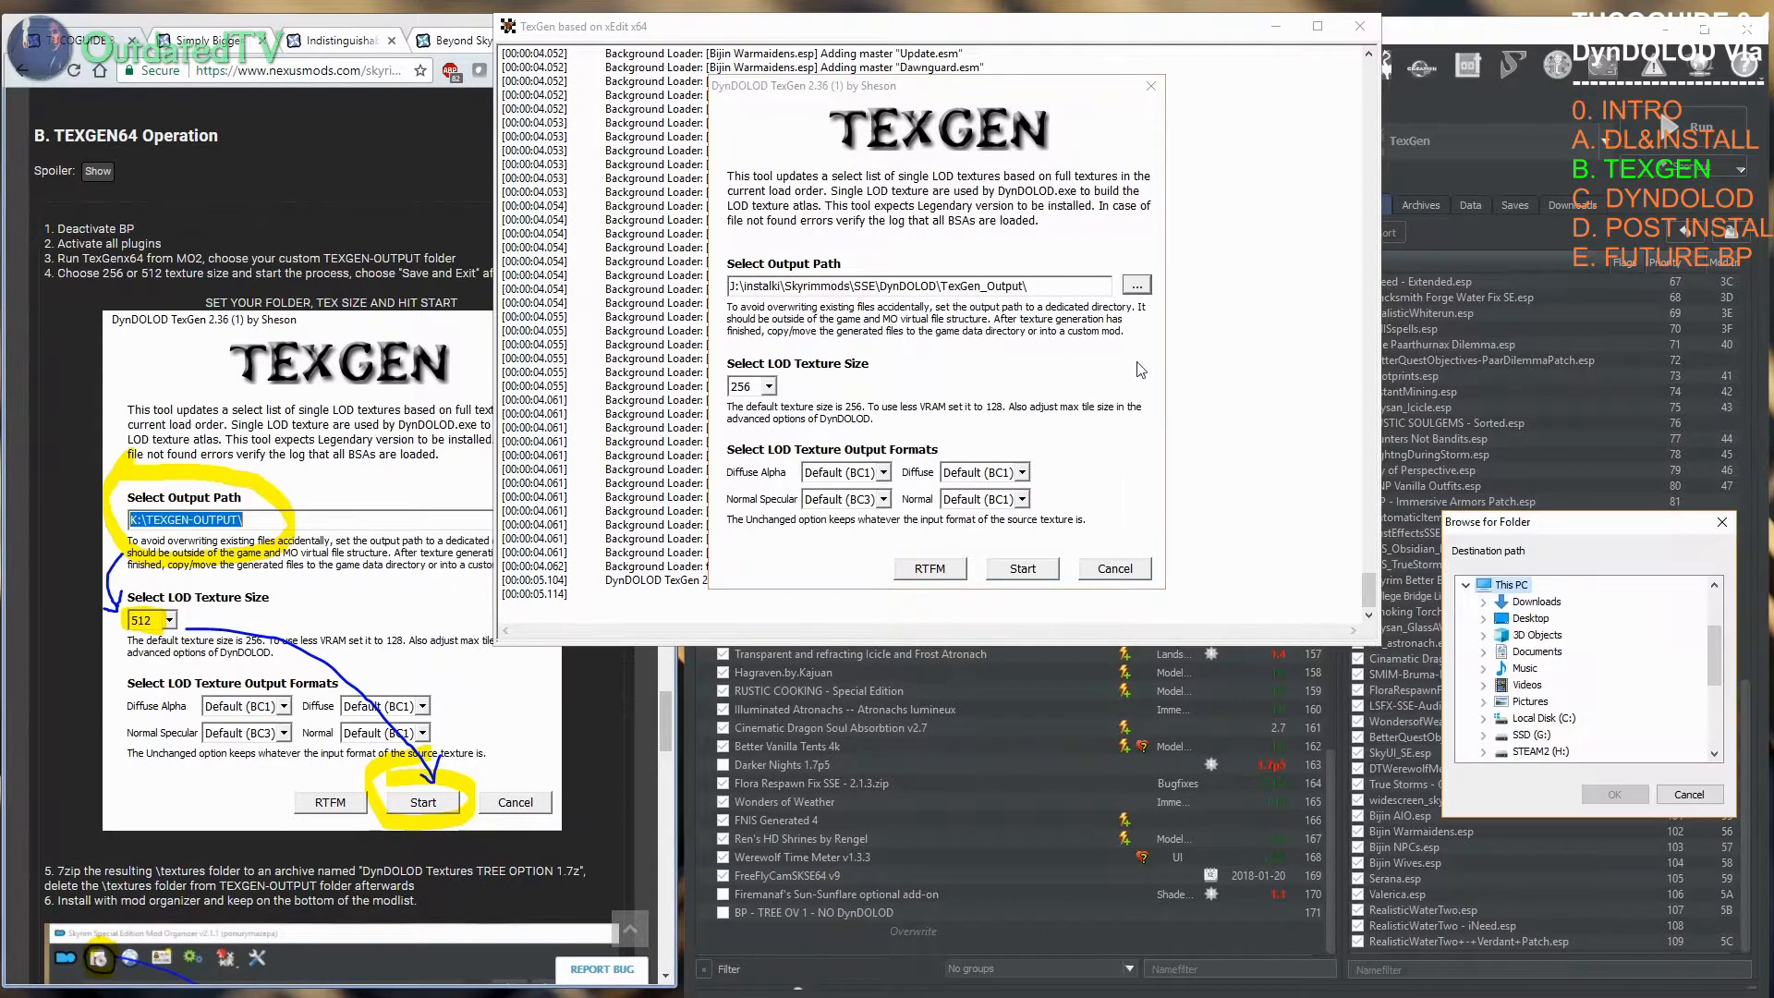
{"action": "scroll", "coordinate": [1575, 702], "scroll_direction": "down", "scroll_amount": 3}
{"action": "double_click", "coordinate": [1534, 618]}
{"action": "scroll", "coordinate": [1569, 723], "scroll_direction": "down", "scroll_amount": 3}
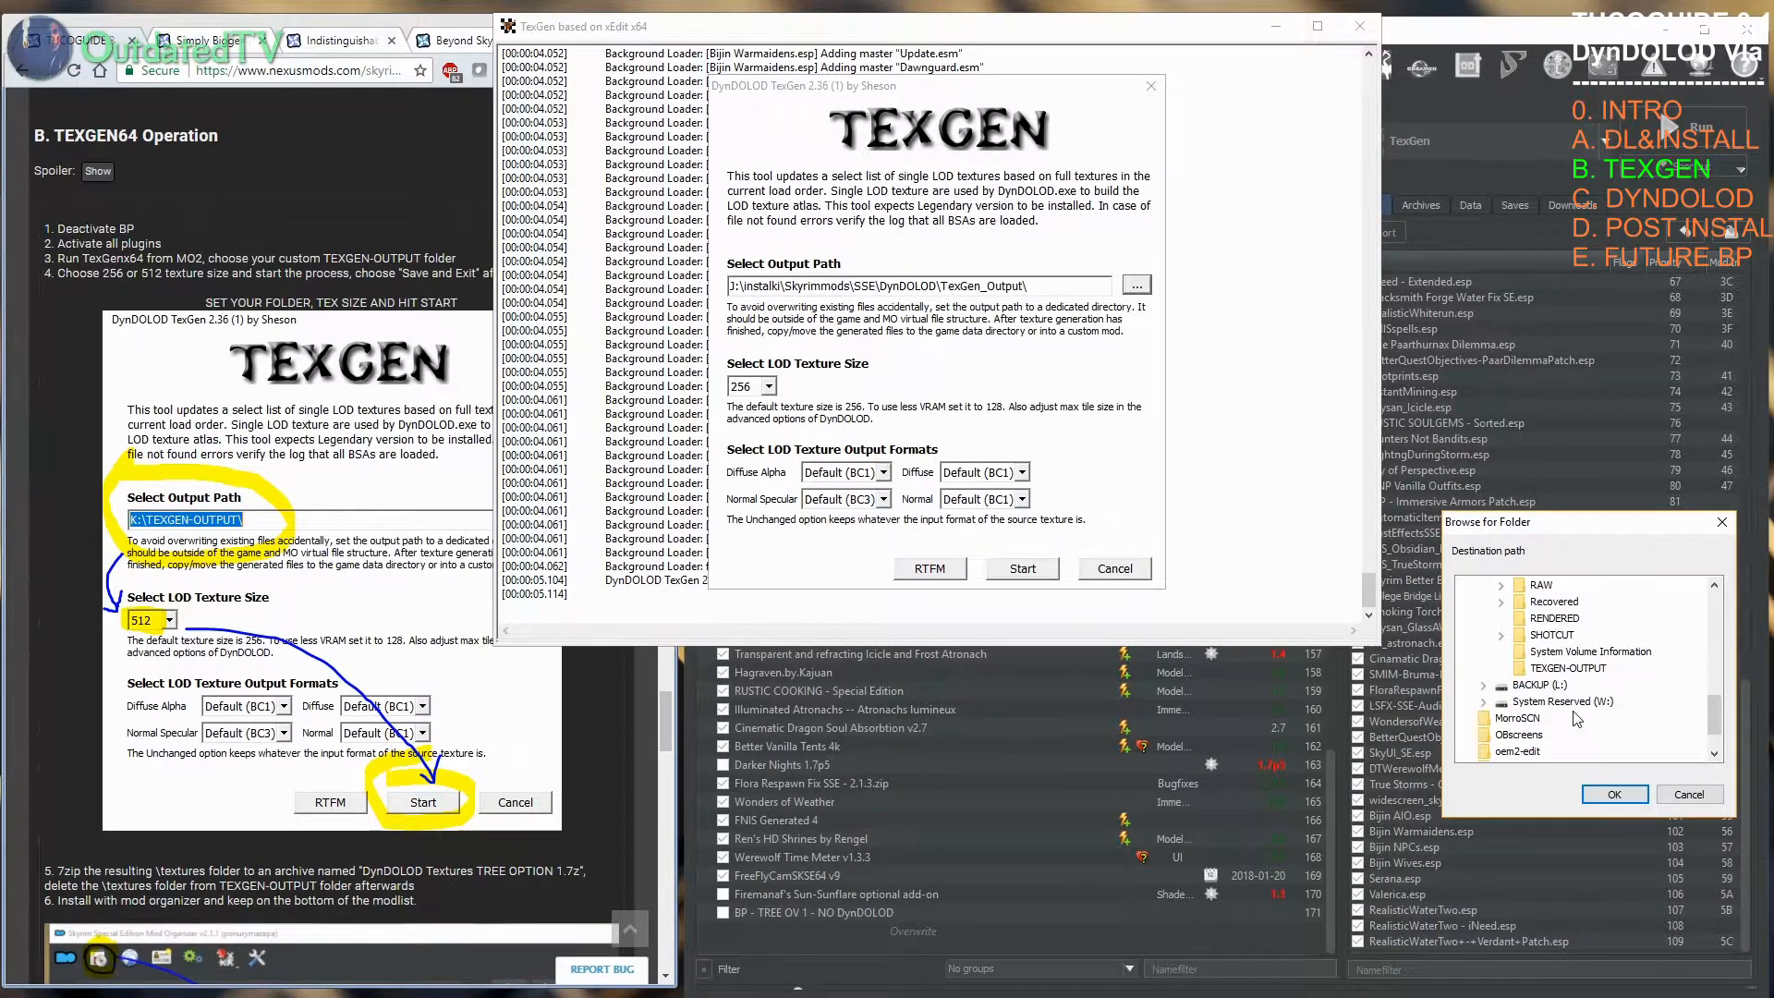
{"action": "left_click", "coordinate": [1570, 668]}
{"action": "left_click", "coordinate": [1626, 796]}
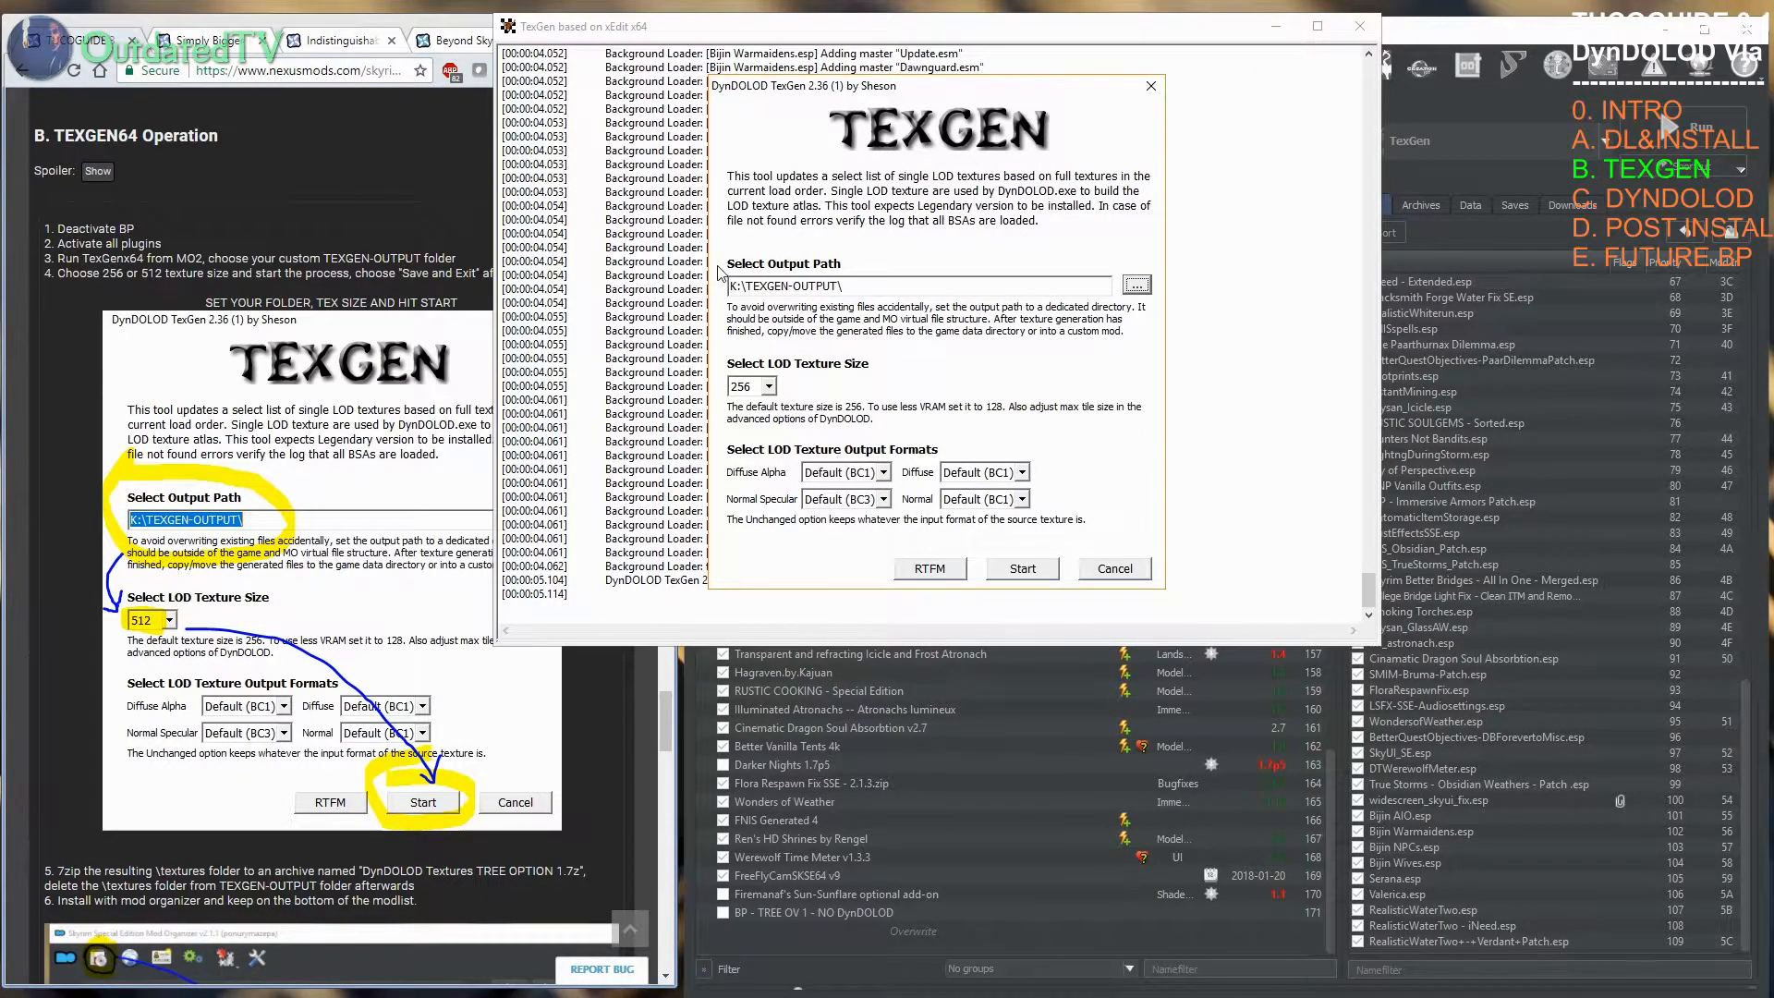
{"action": "left_click", "coordinate": [767, 386]}
{"action": "left_click", "coordinate": [751, 457]}
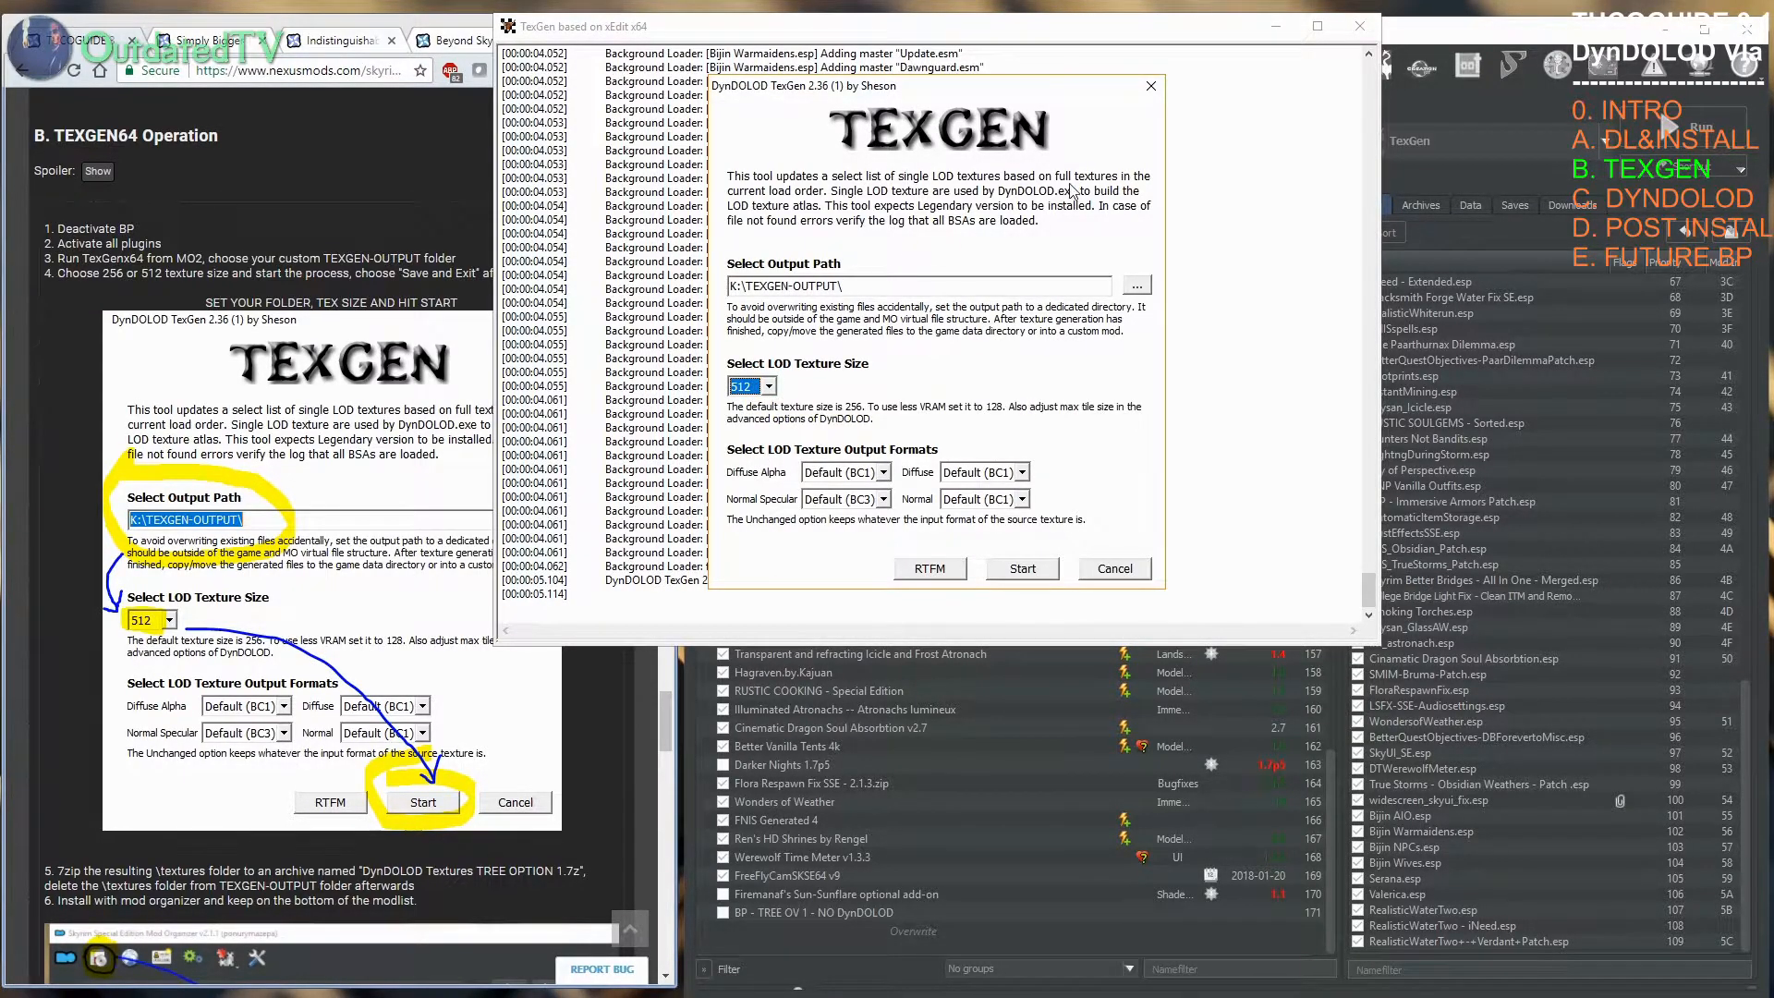
Step: Start the TexGen texture generation and exit the tool once it completes
{"action": "left_click", "coordinate": [392, 25]}
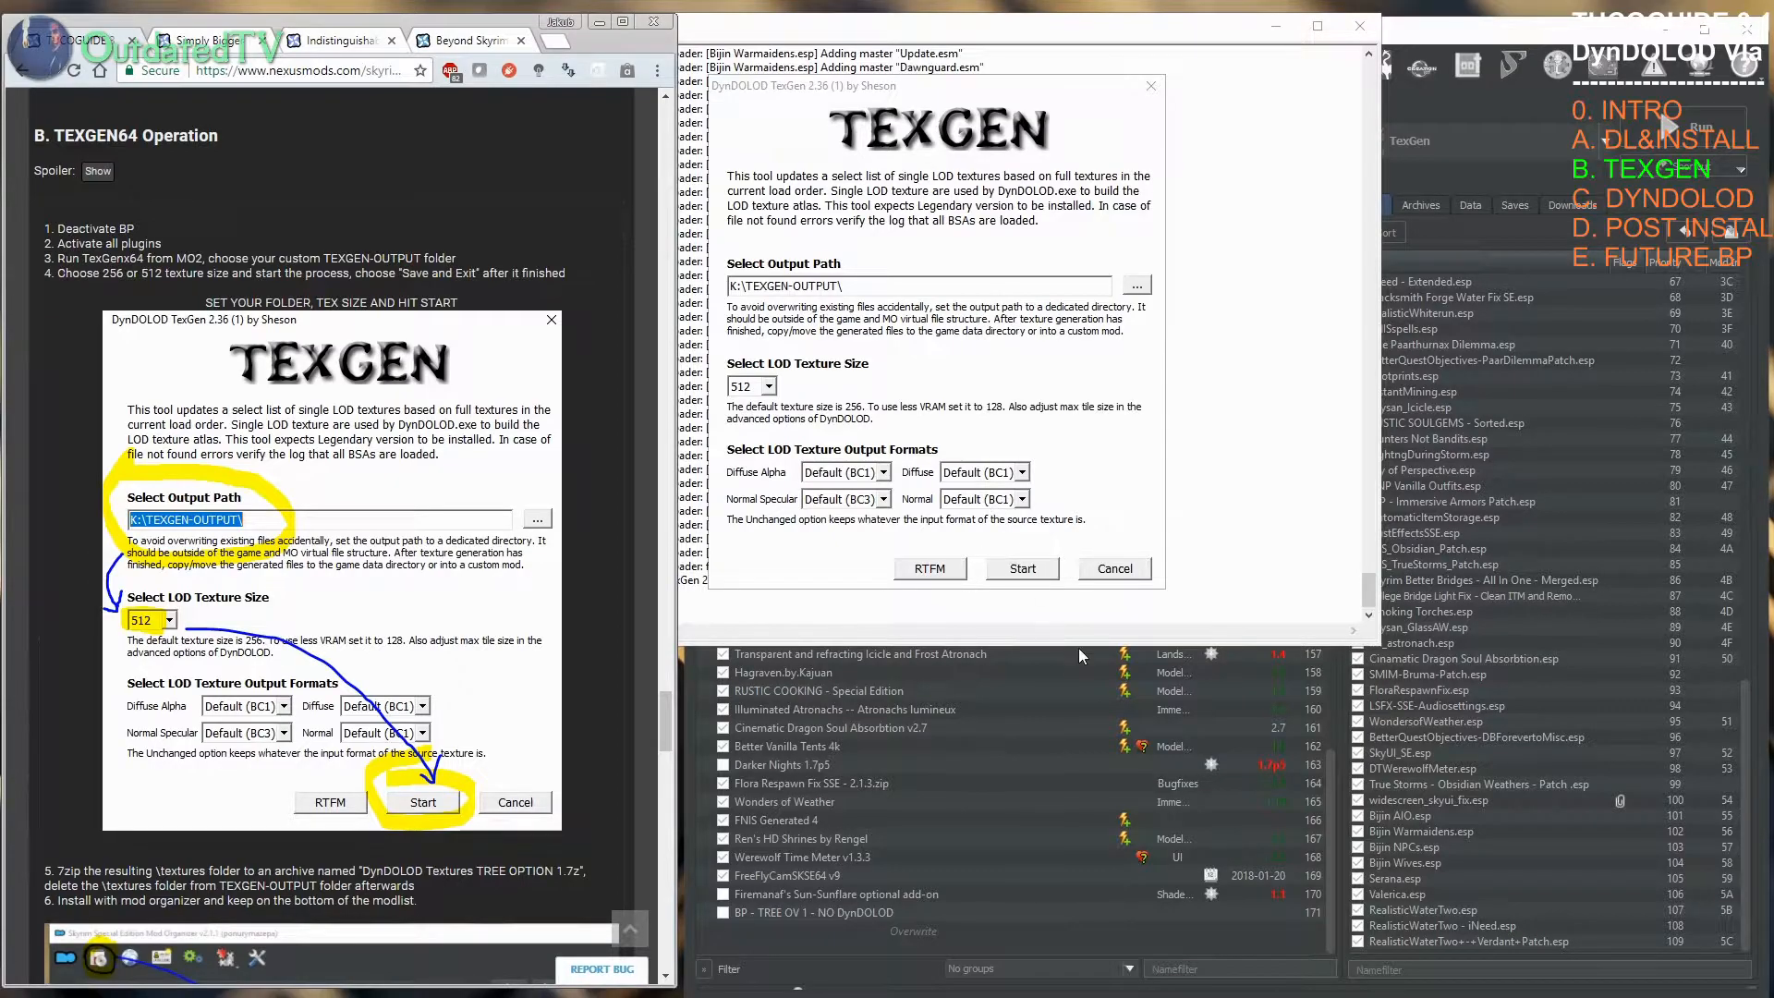
{"action": "left_click", "coordinate": [1021, 569]}
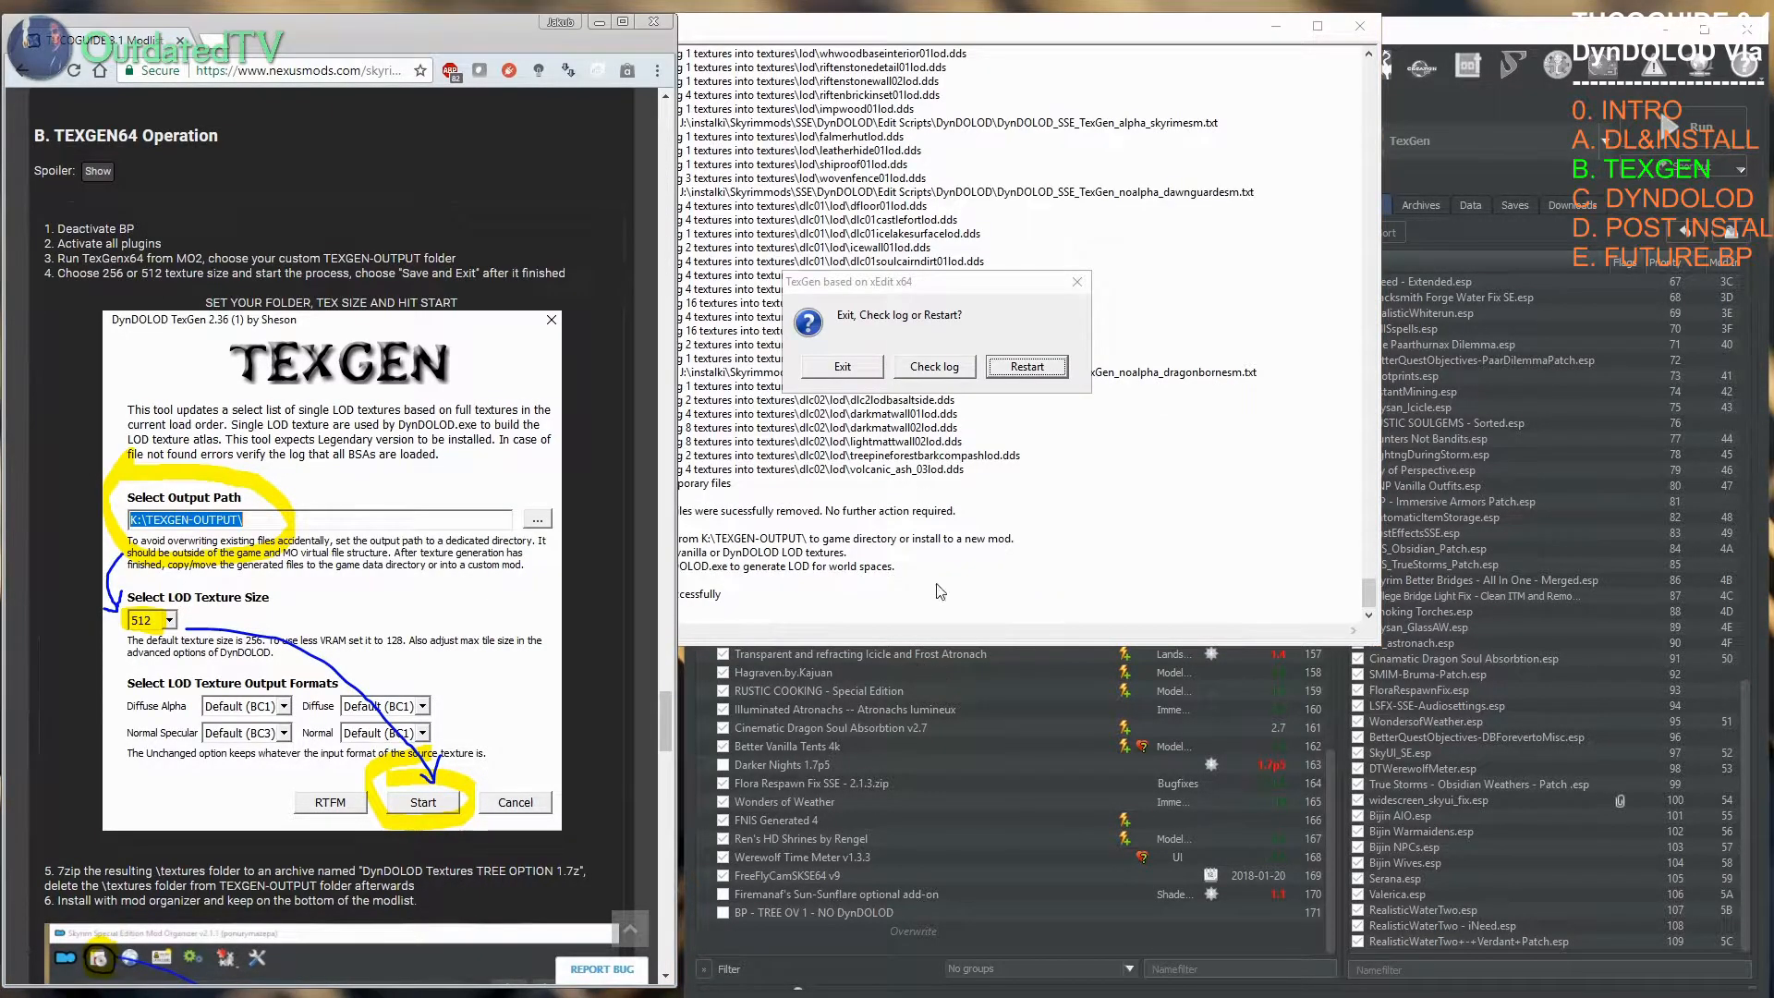
{"action": "left_click", "coordinate": [842, 366]}
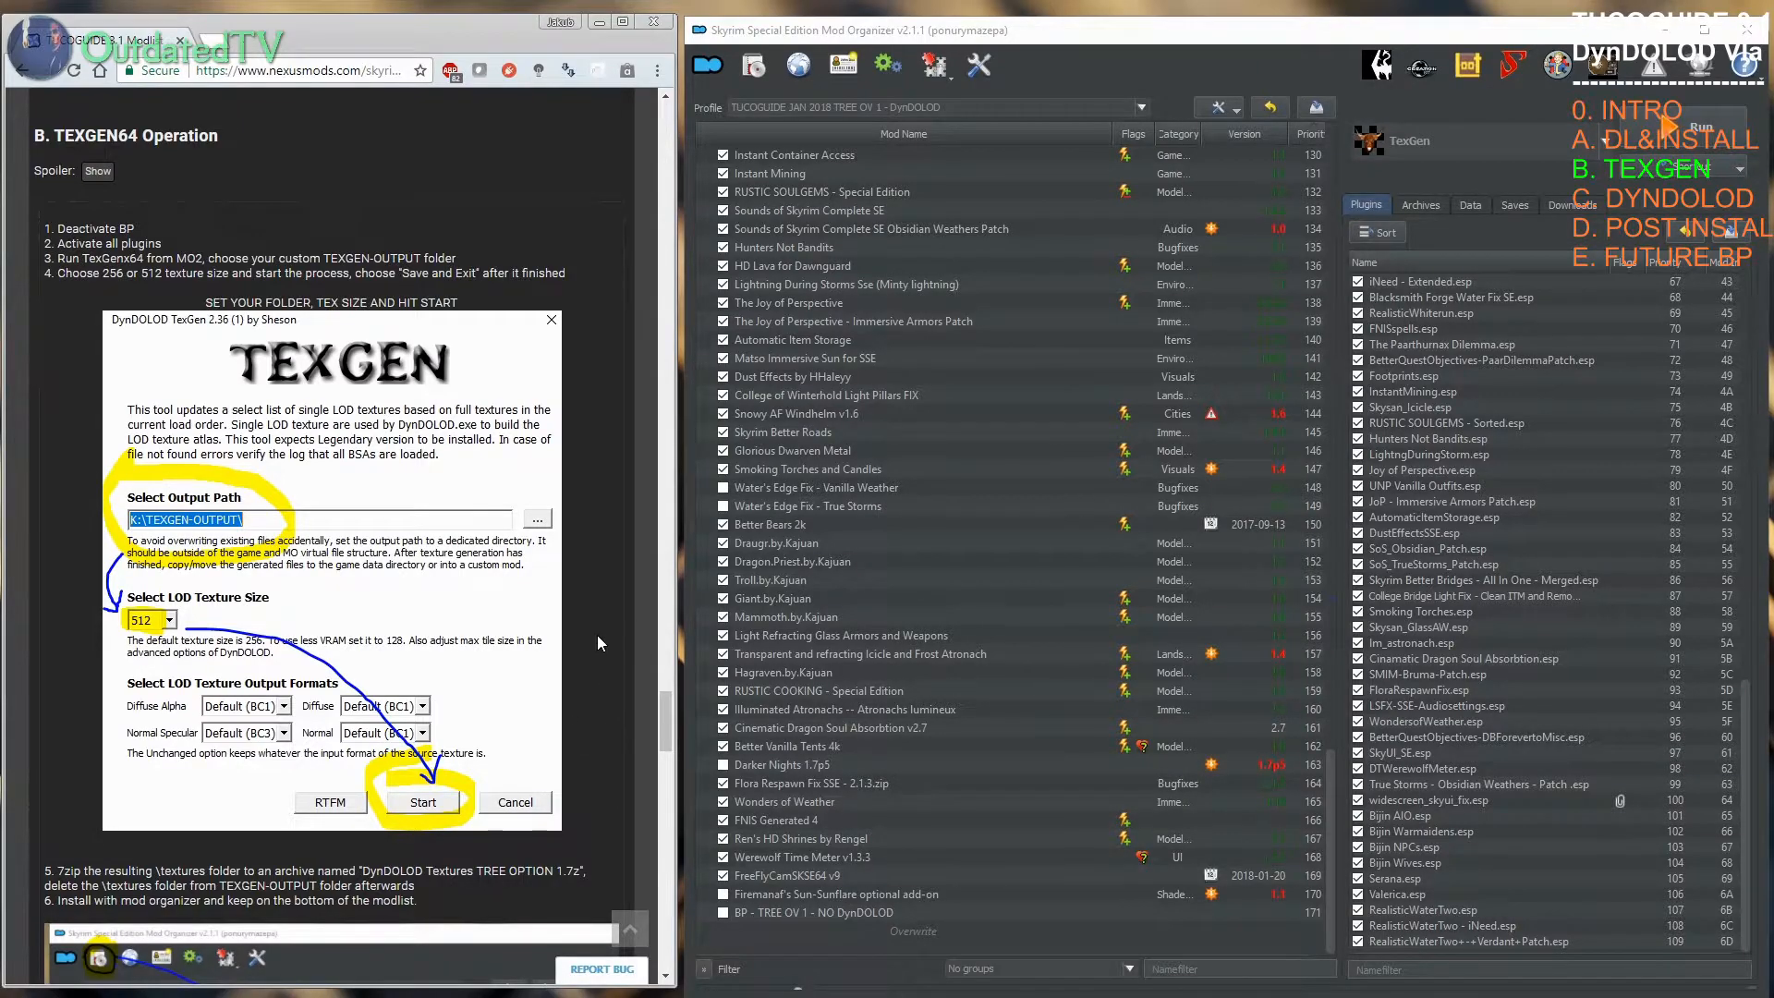
Step: Copy the archive name "DynDOLOD Textures TREE OPTION 1" from the guide and open the TEXGEN-OUTPUT folder on VIDEO (K:) in File Explorer
{"action": "scroll", "coordinate": [597, 636], "scroll_direction": "down", "scroll_amount": 4}
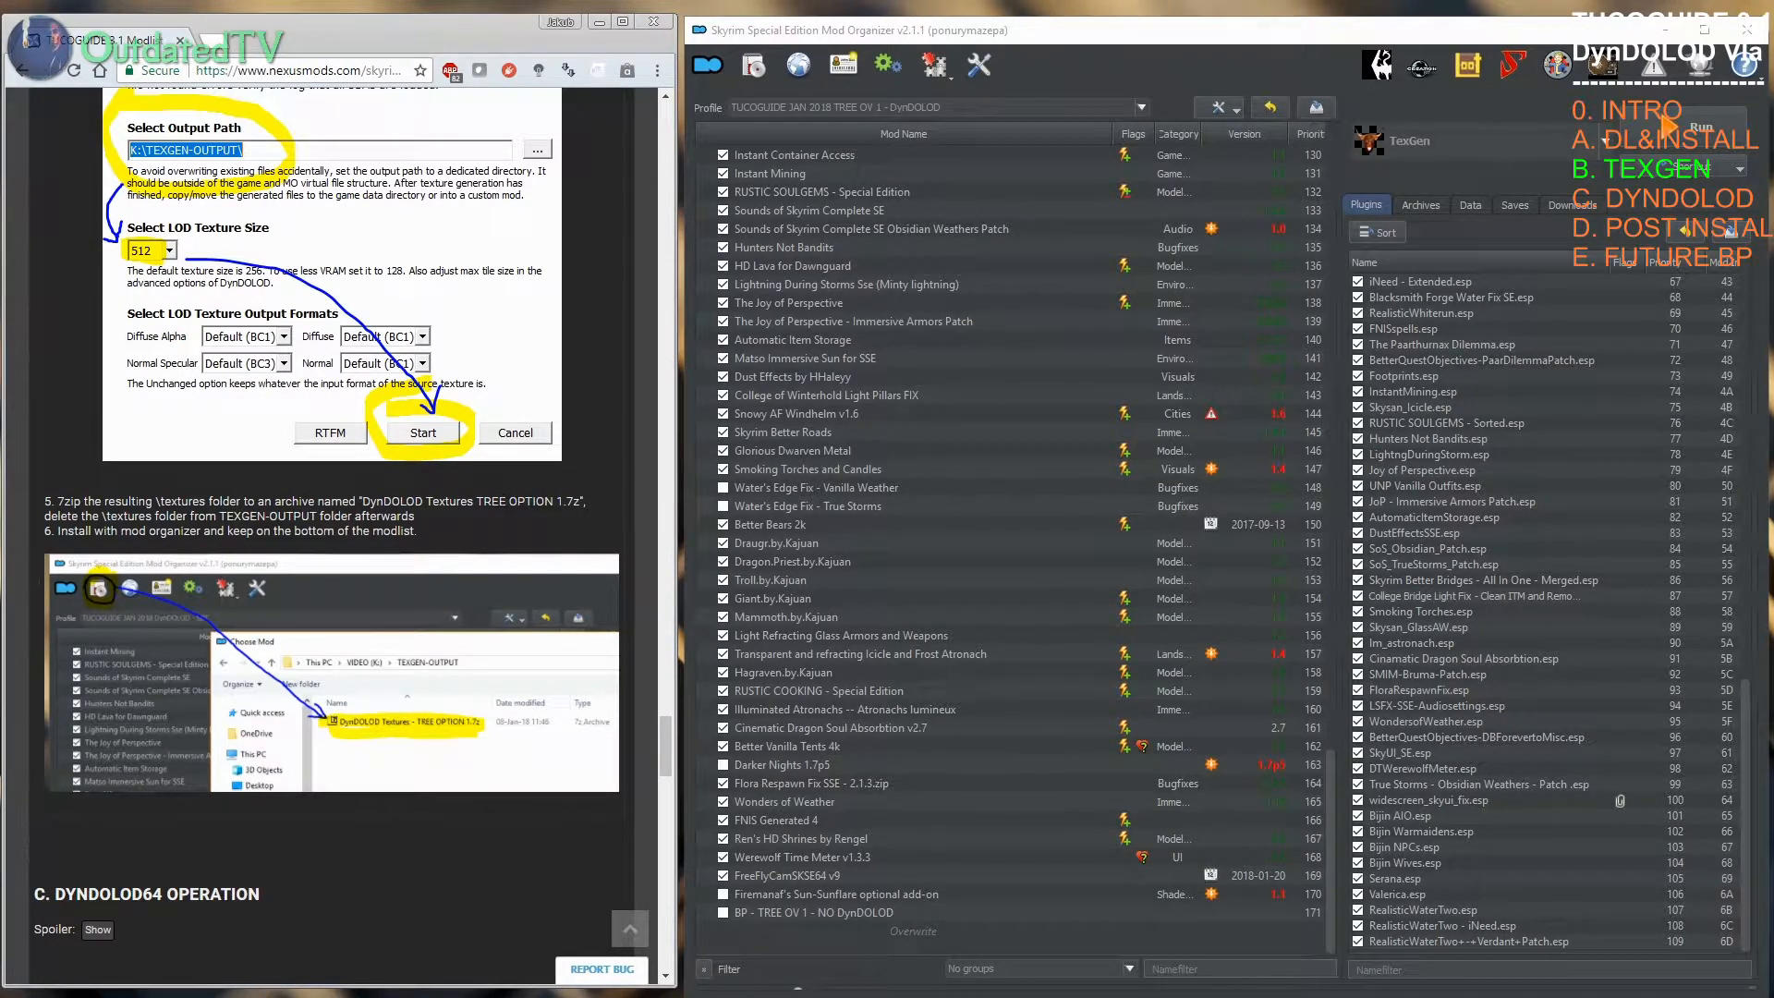
{"action": "left_click_drag", "start_coordinate": [561, 501], "coordinate": [359, 501]}
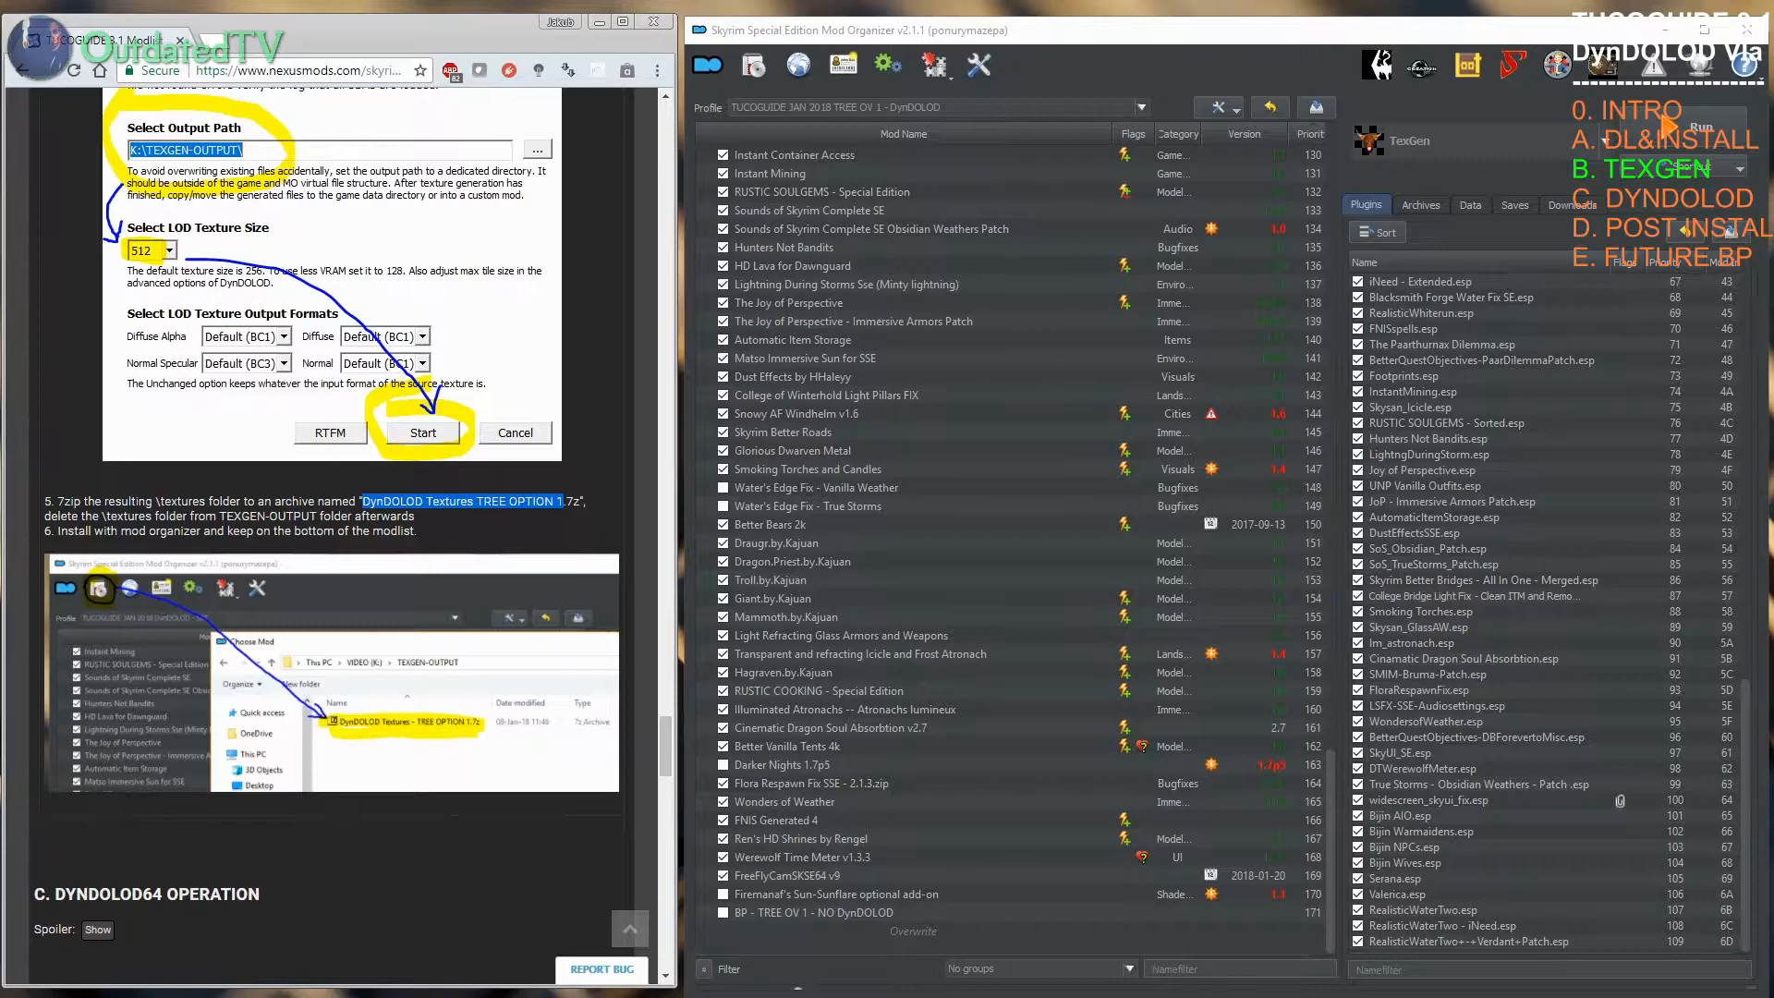
{"action": "key", "text": "super+e"}
{"action": "scroll", "coordinate": [234, 683], "scroll_direction": "down", "scroll_amount": 3}
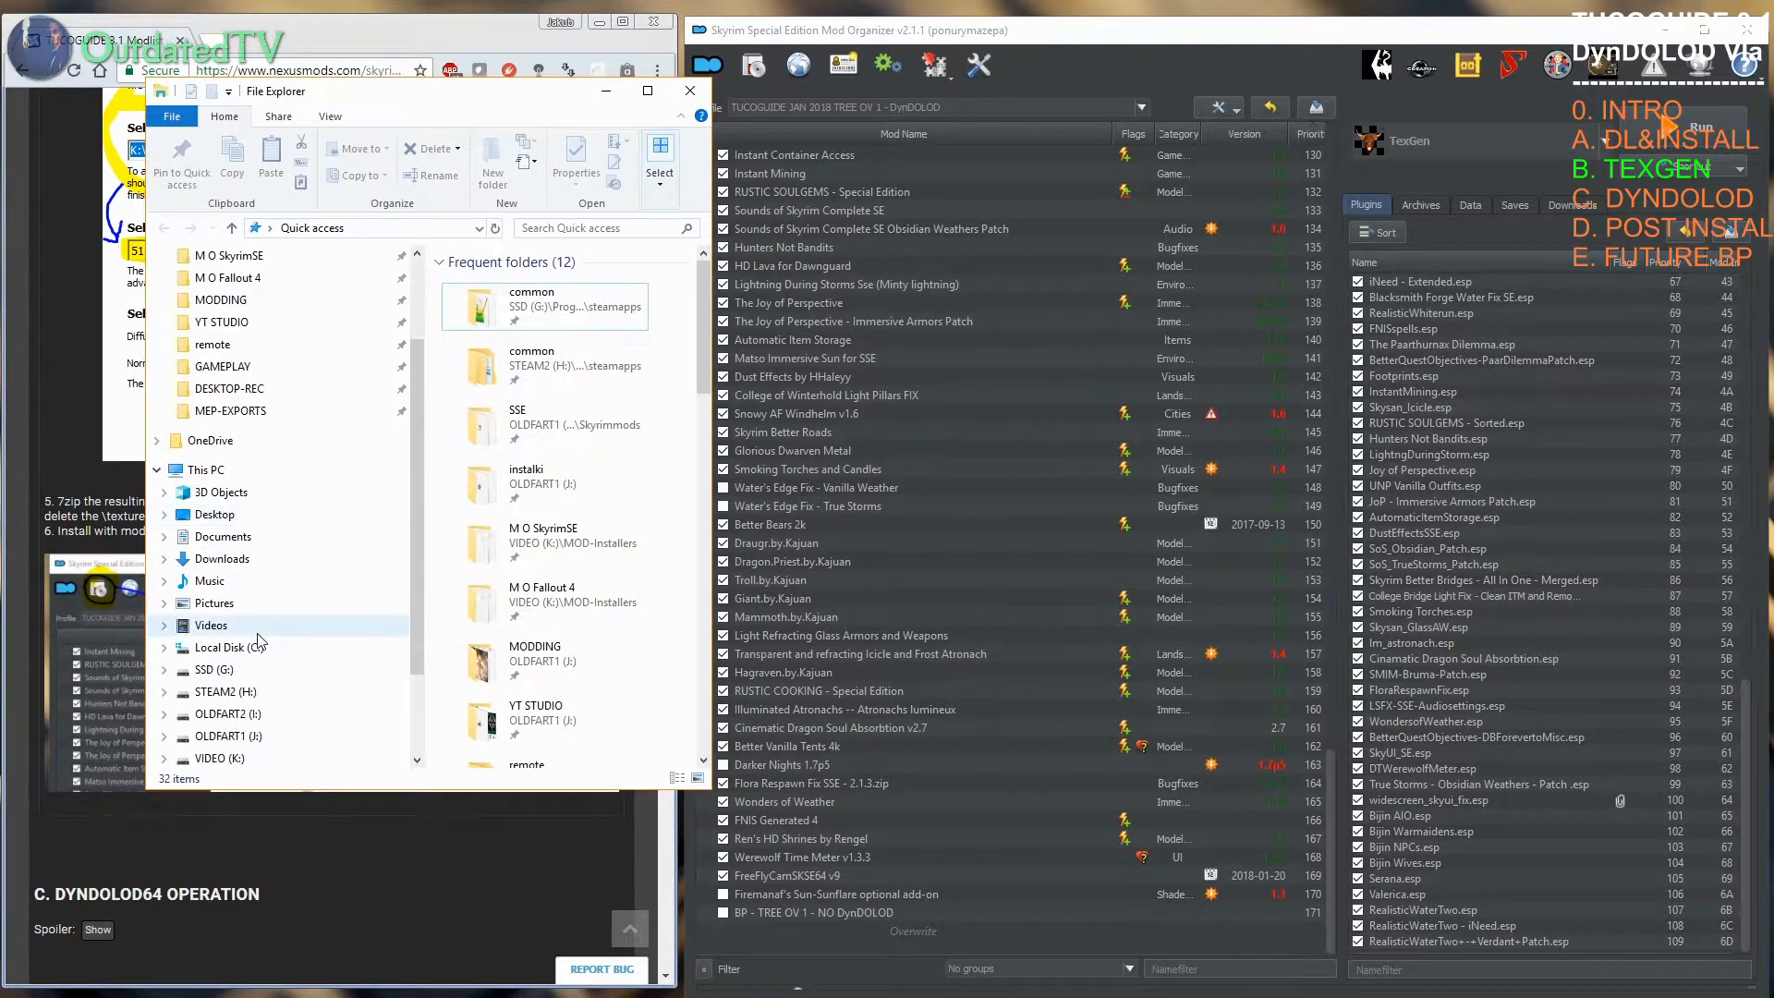
{"action": "left_click", "coordinate": [231, 694]}
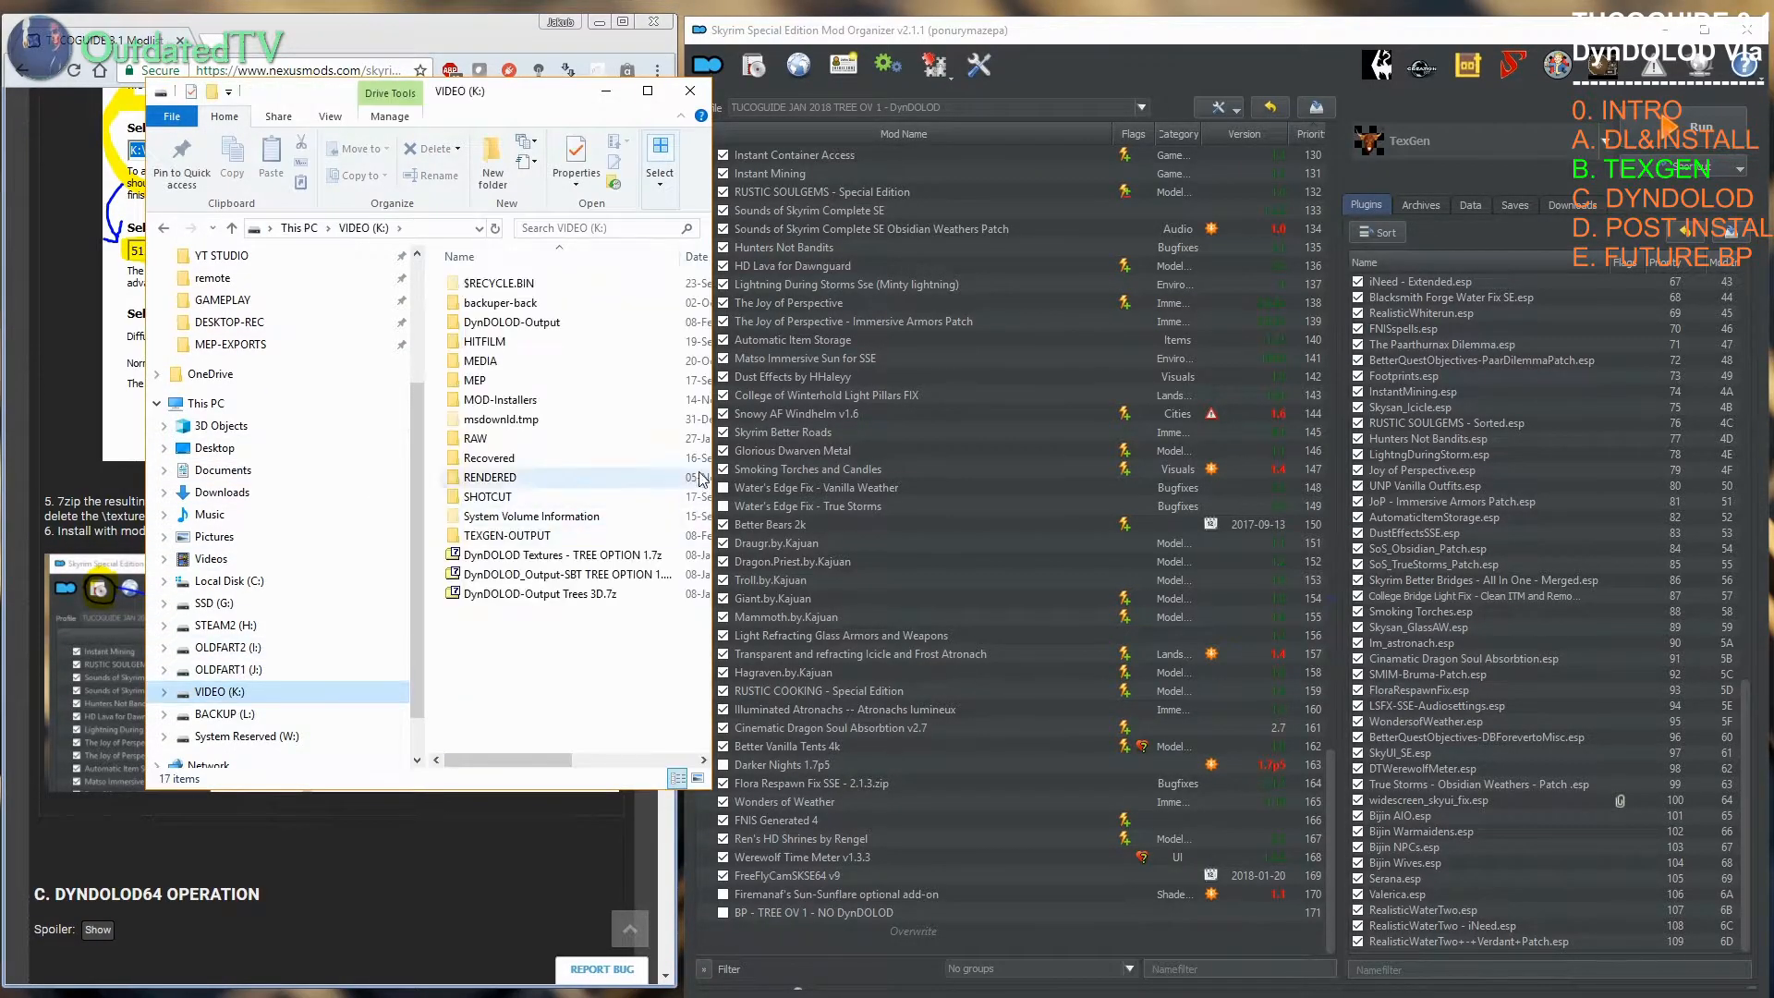
{"action": "double_click", "coordinate": [527, 539]}
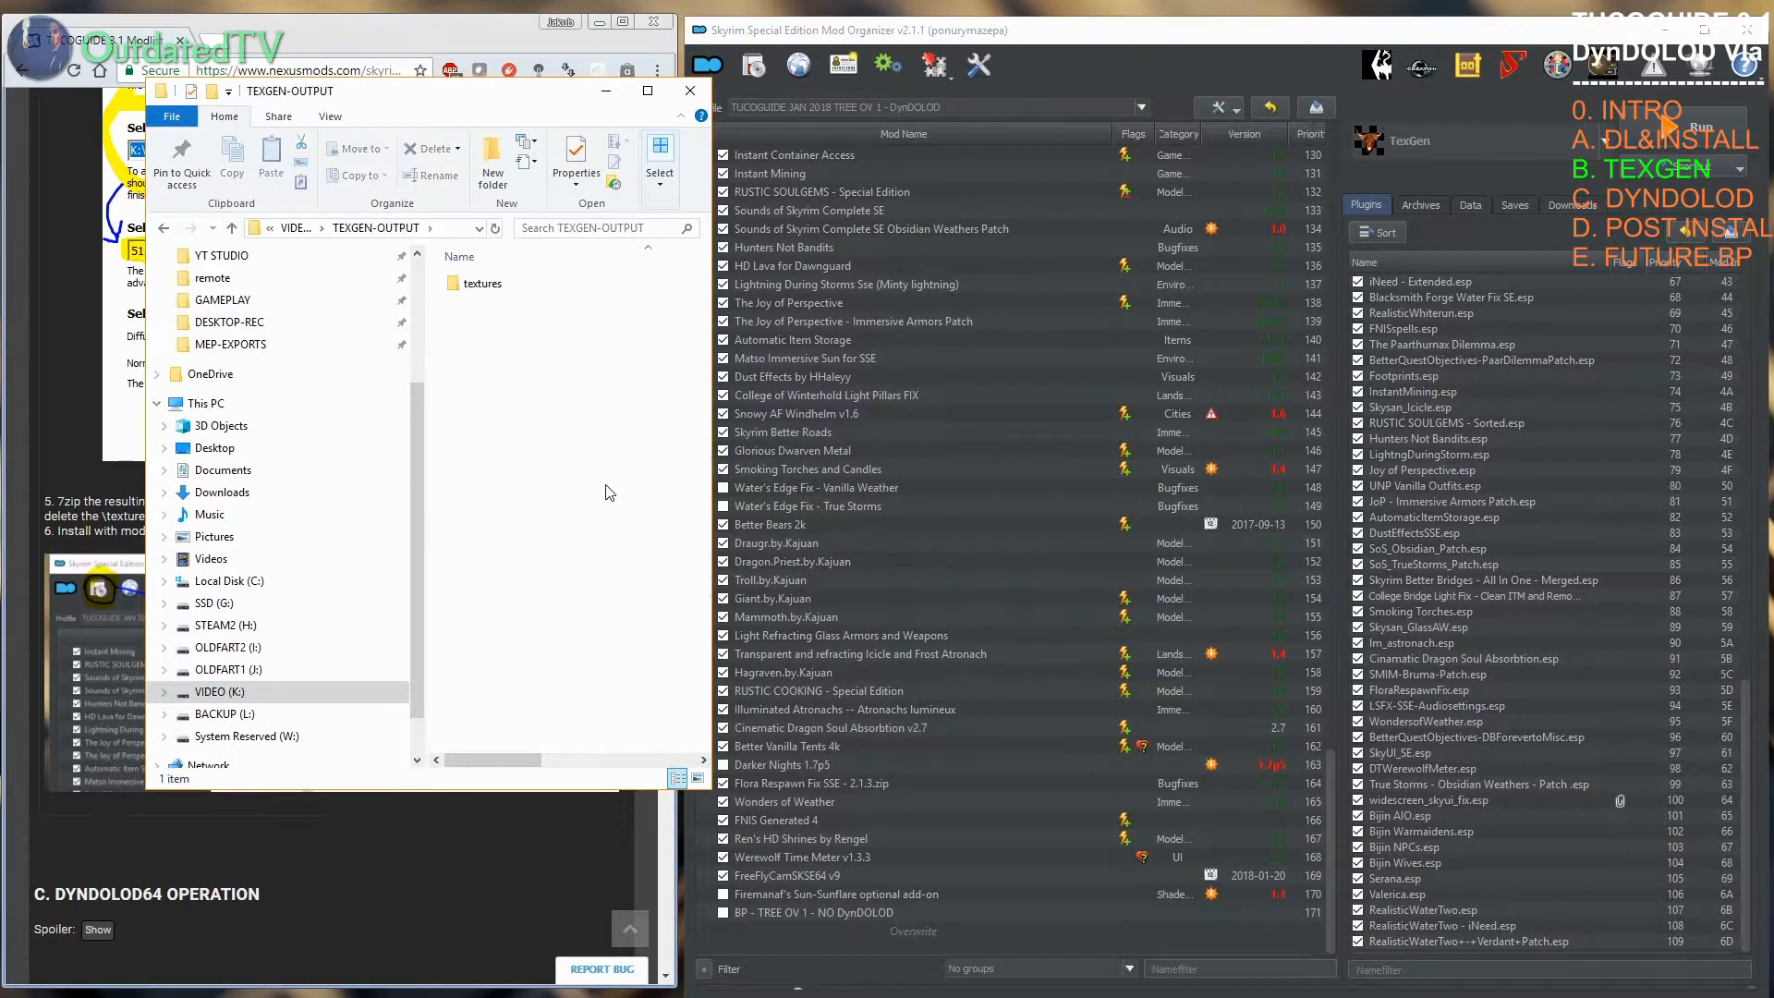
Step: Compress the textures folder into a 7z archive named "DynDOLOD Textures TREE OPTION 1" and delete the original textures folder
{"action": "right_click", "coordinate": [465, 281]}
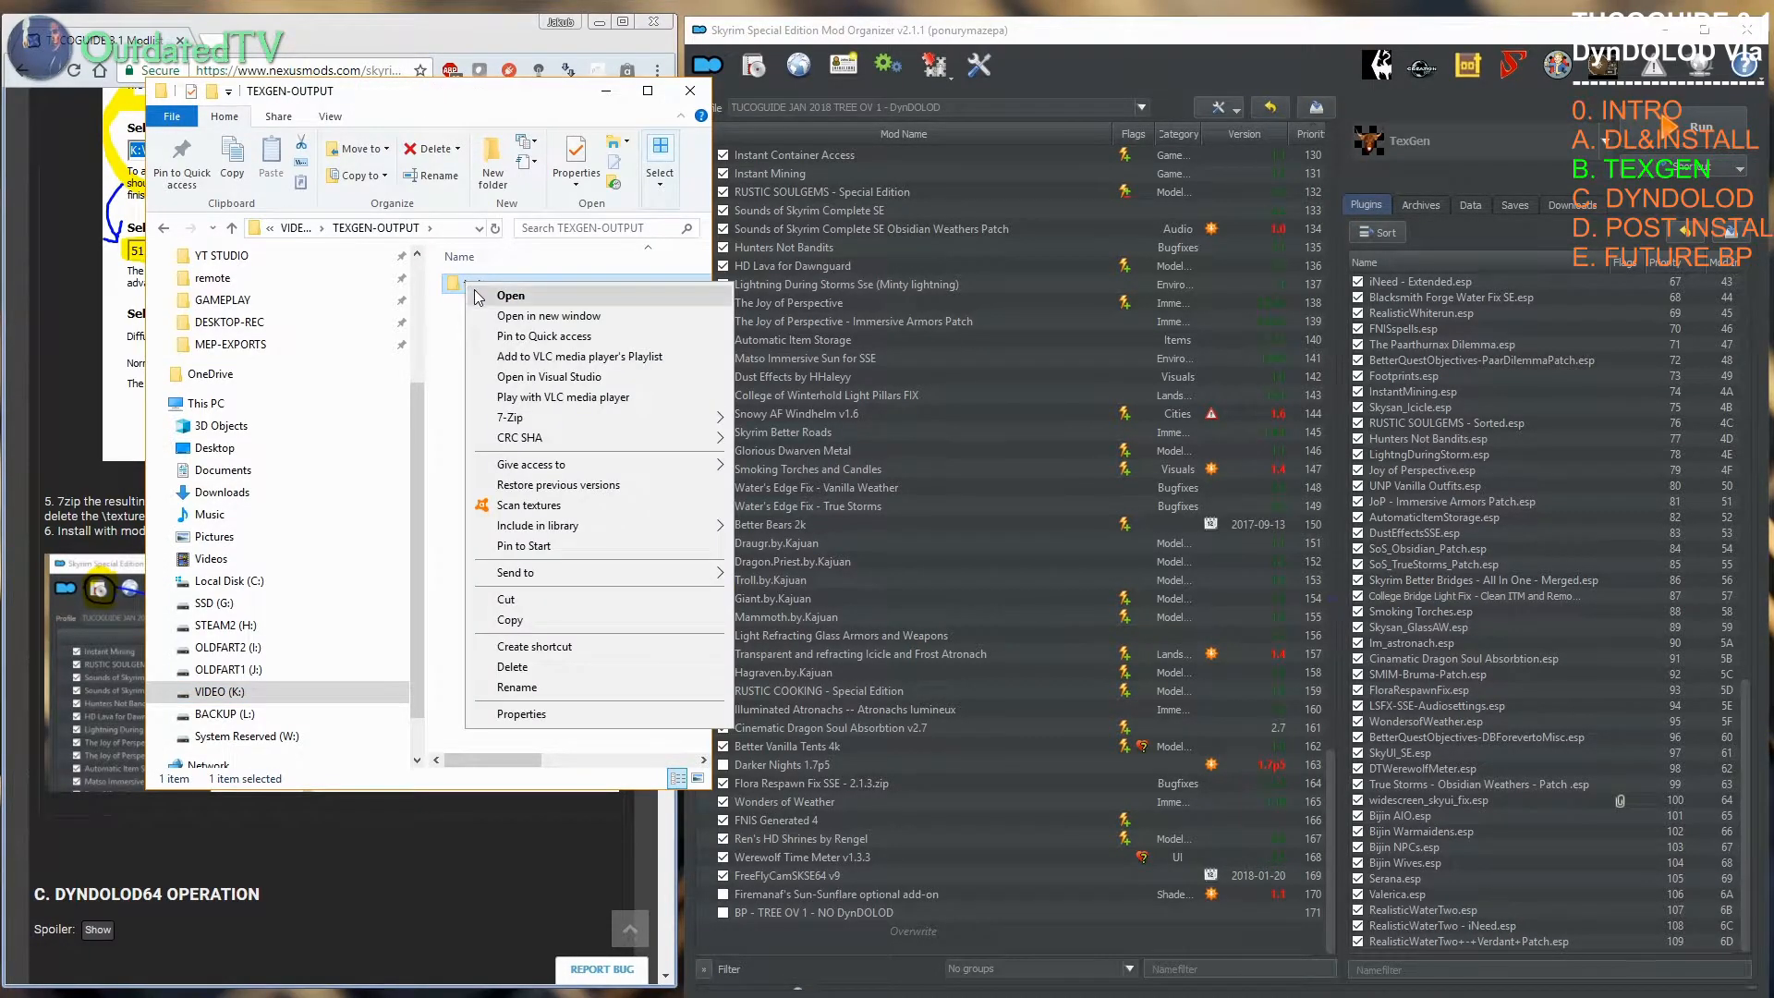
{"action": "mouse_move", "coordinate": [690, 425]}
{"action": "left_click", "coordinate": [790, 423]}
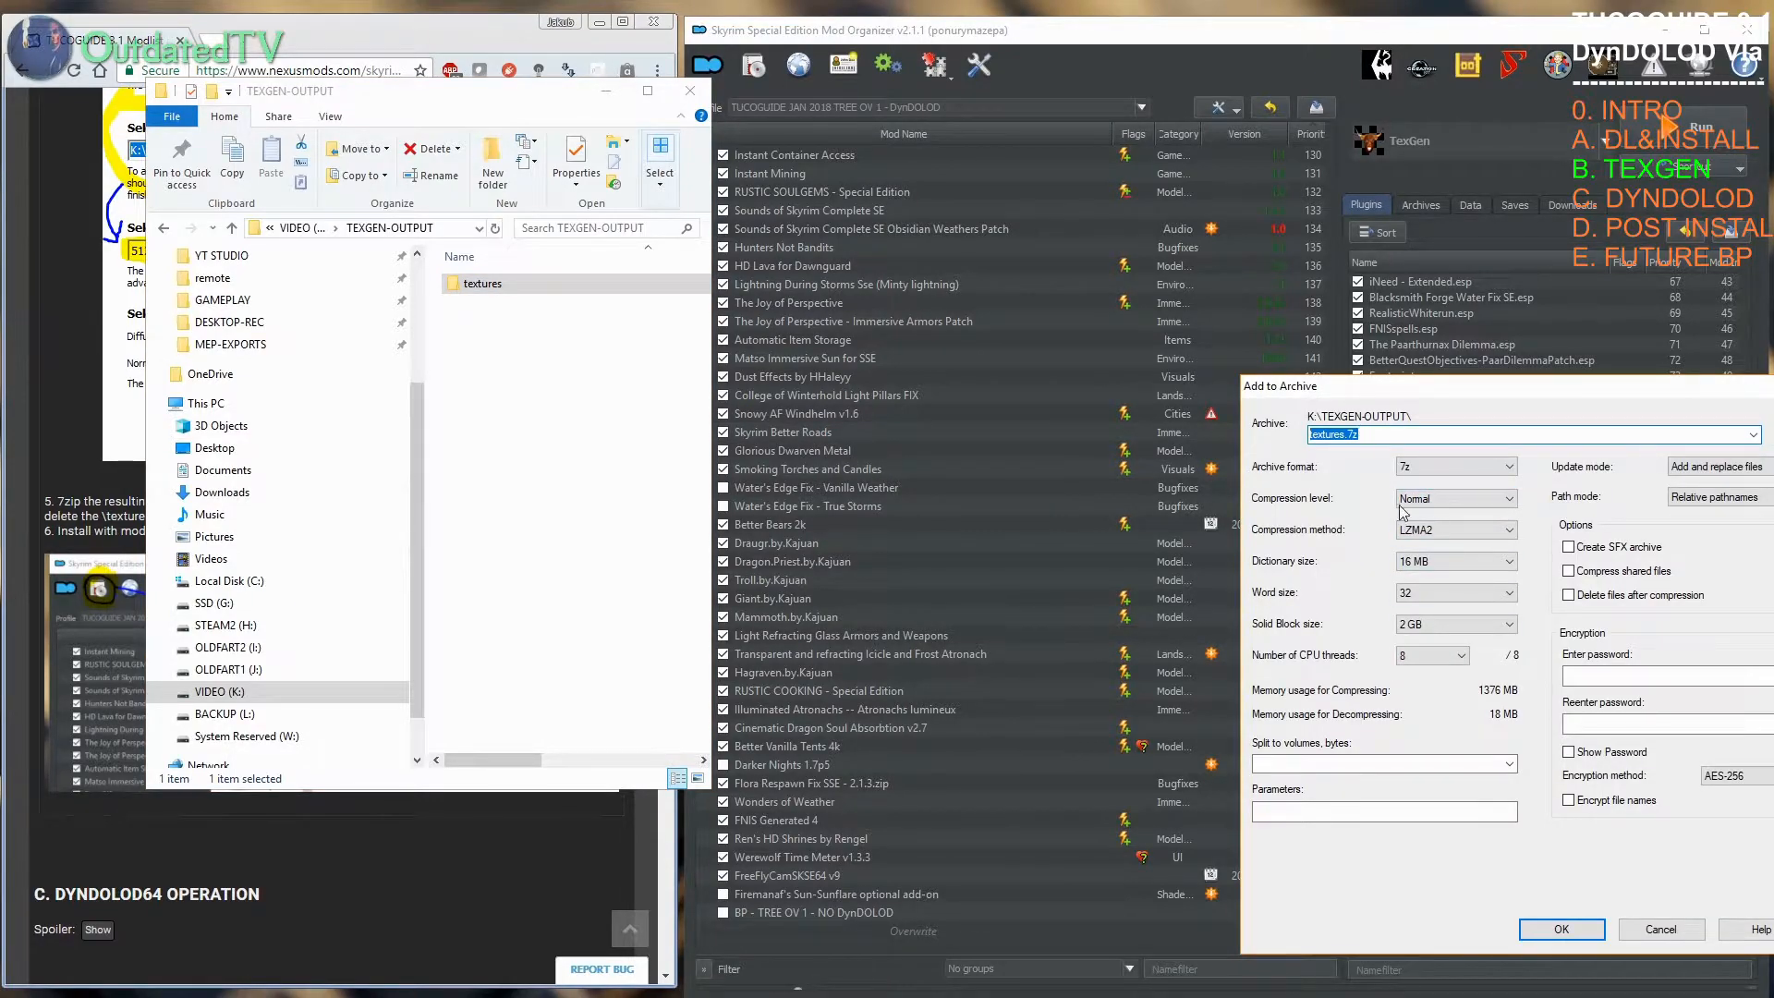
{"action": "type", "text": "DynDOLOD Textures TREE OPTION 1"}
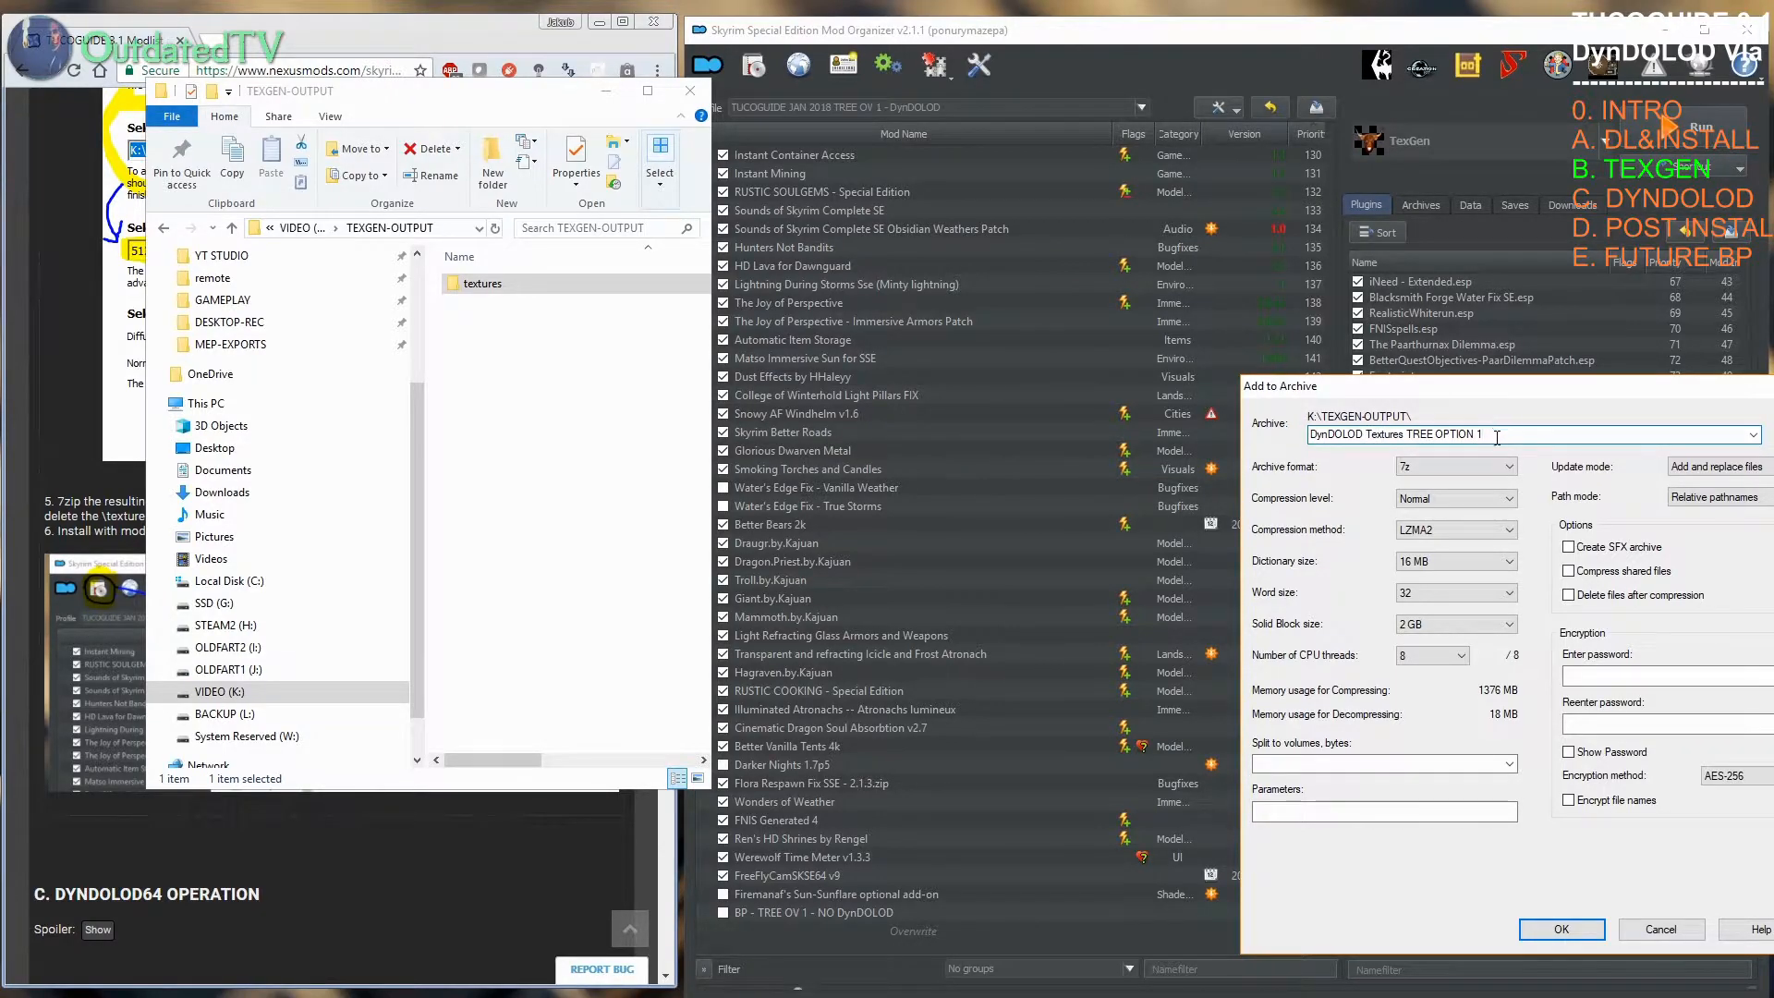
{"action": "left_click", "coordinate": [1577, 922]}
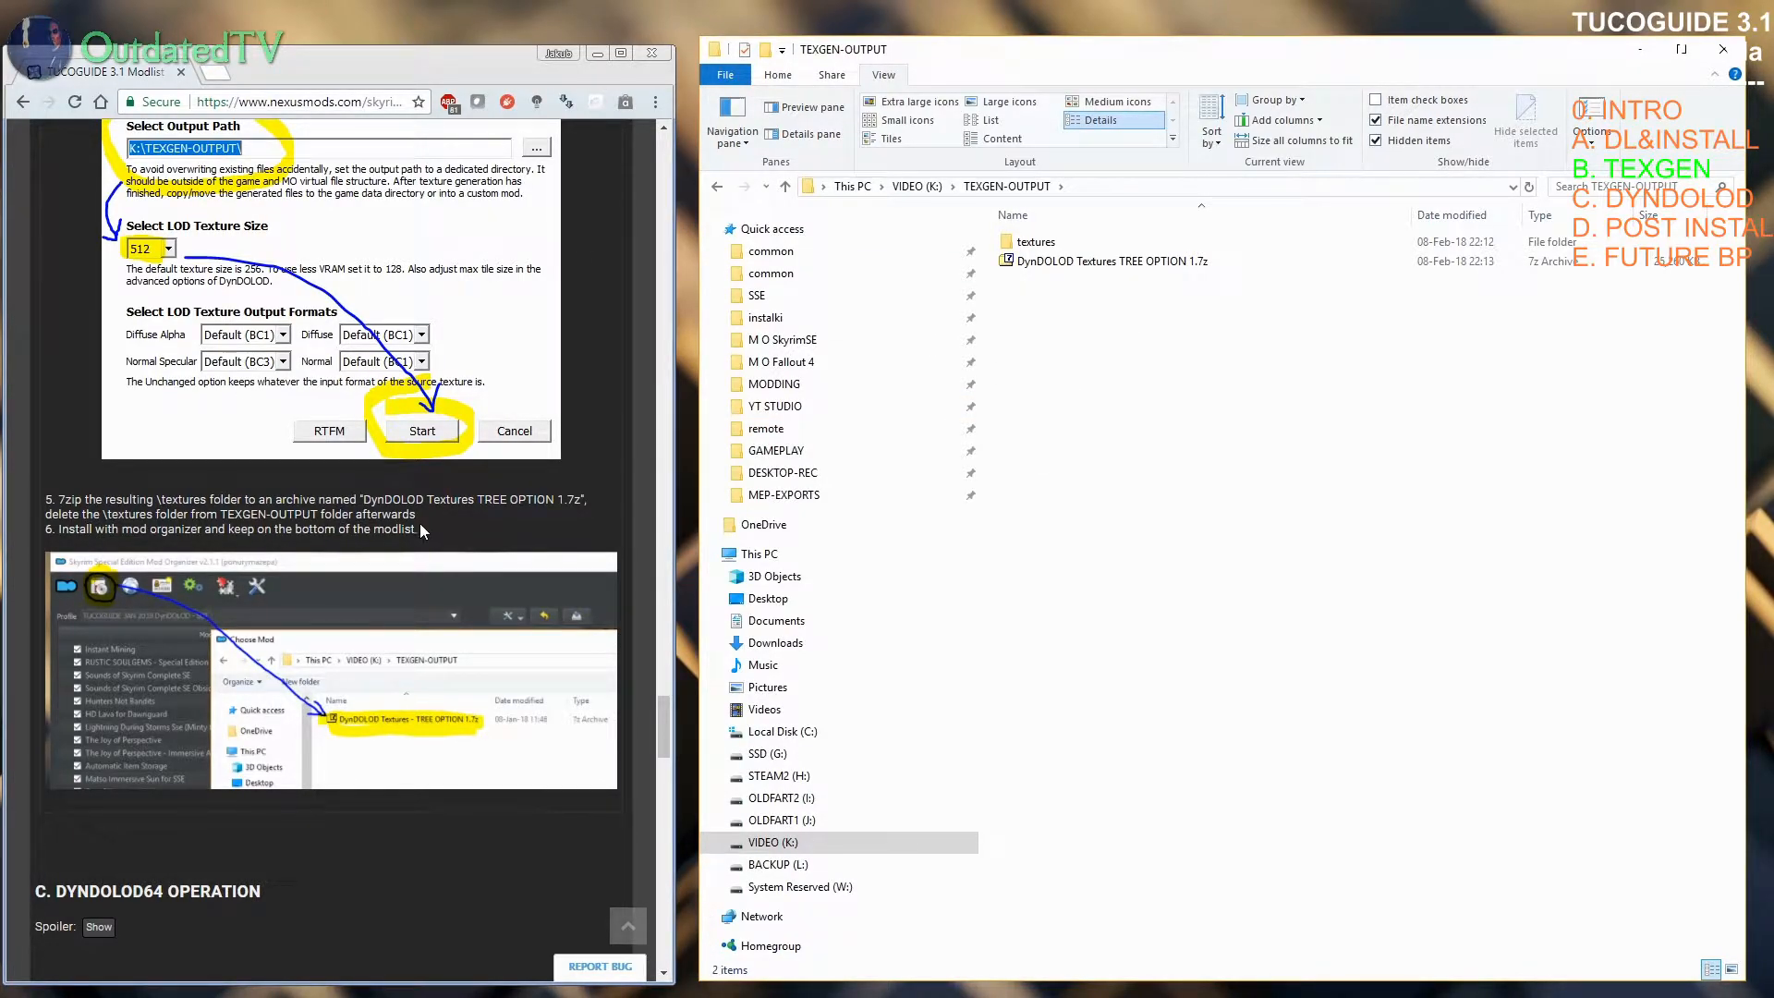
{"action": "left_click", "coordinate": [1039, 244]}
{"action": "key", "text": "Delete"}
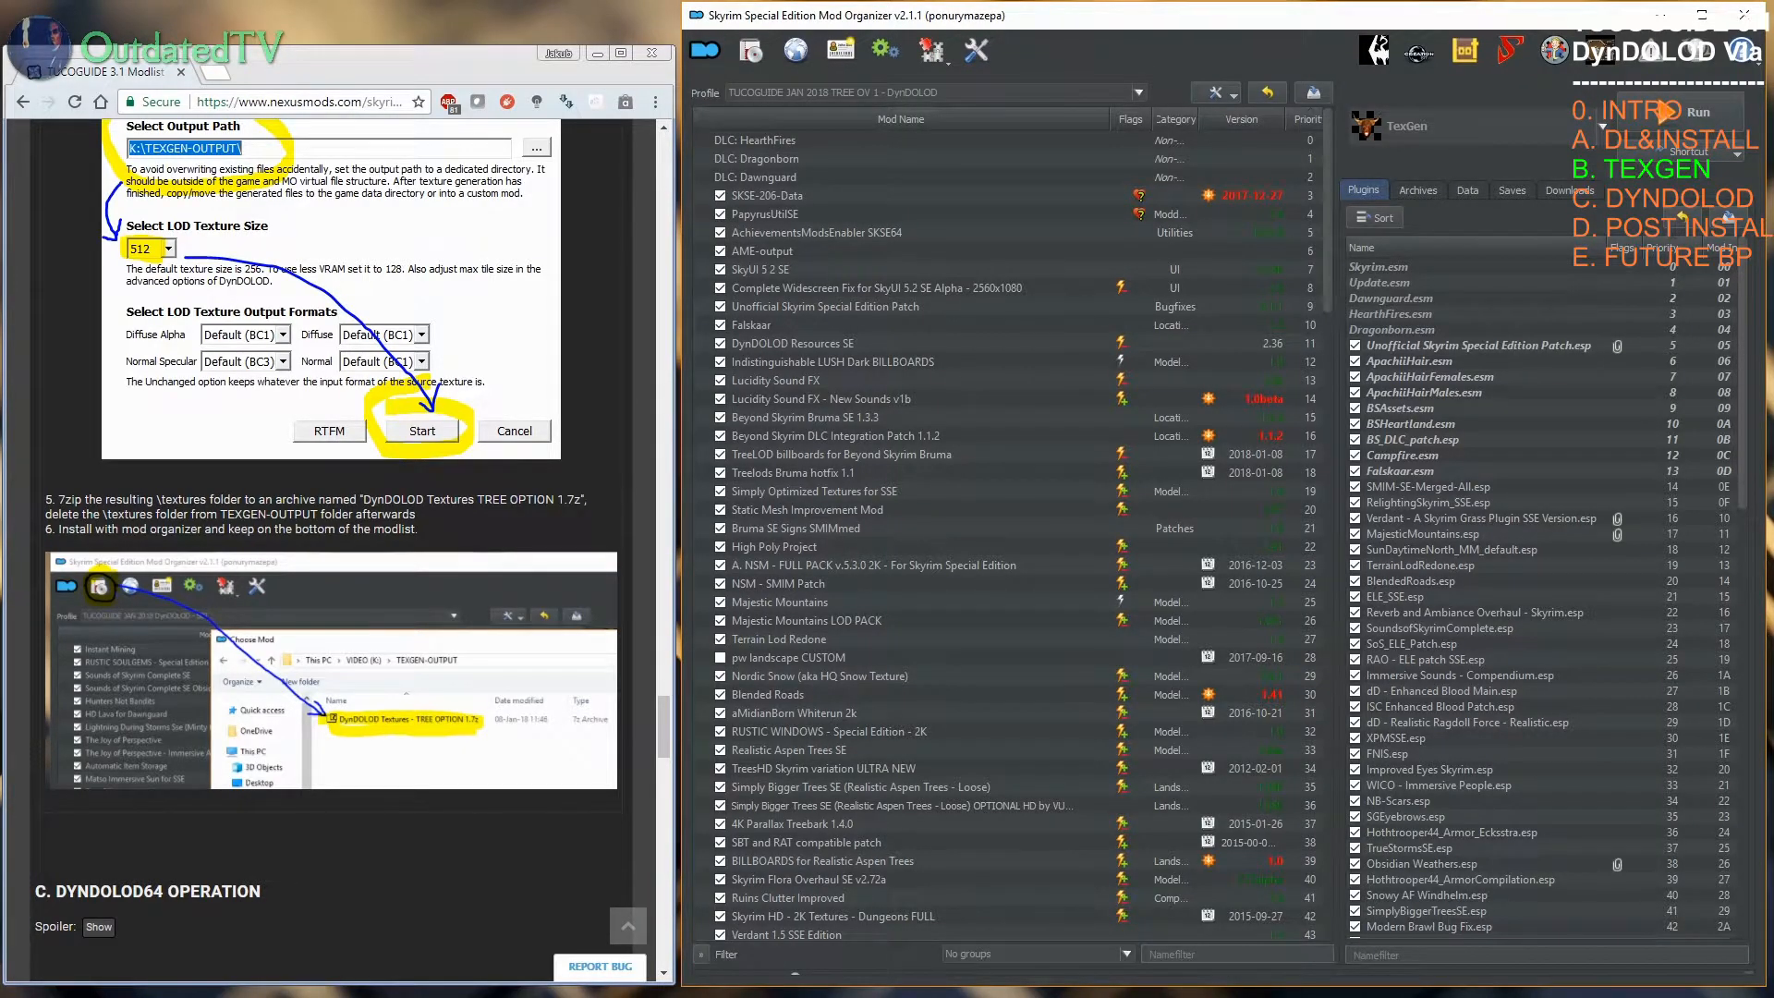
Step: In Mod Organizer, manually install DynDOLOD Textures TREE OPTION 1.7z from K:\TEXGEN-OUTPUT as a mod
{"action": "left_click", "coordinate": [756, 52]}
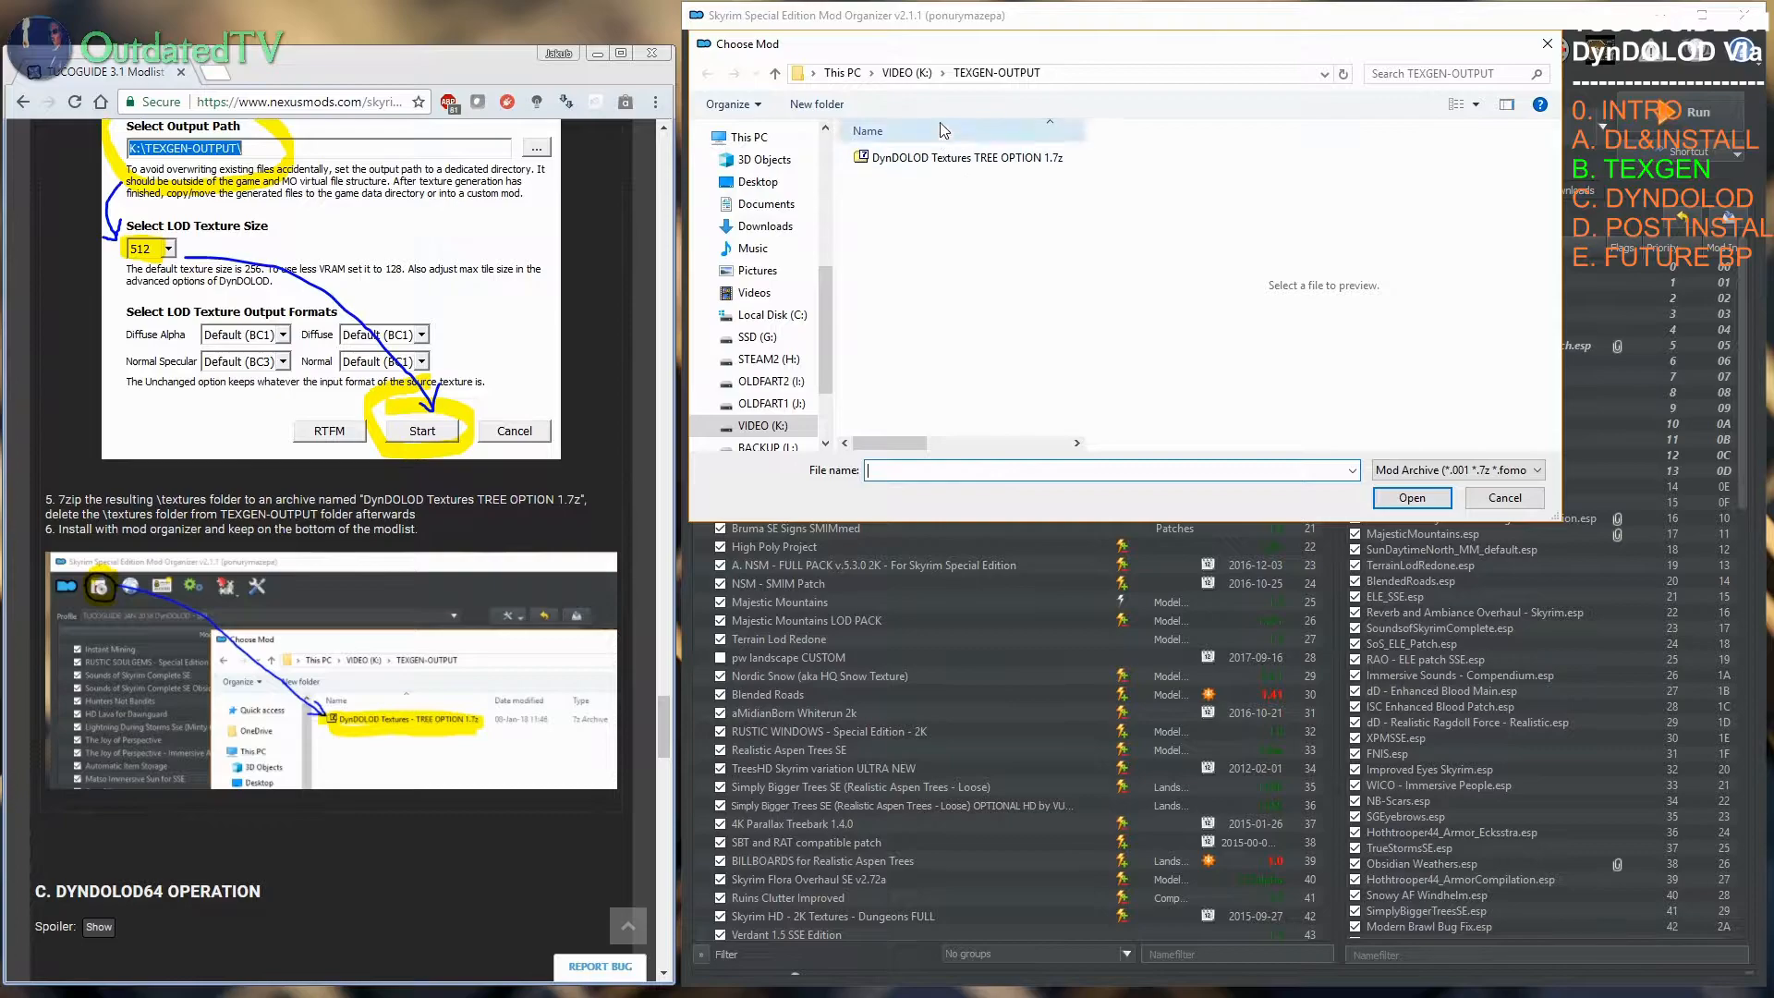
{"action": "left_click", "coordinate": [907, 73]}
{"action": "scroll", "coordinate": [889, 396], "scroll_direction": "down", "scroll_amount": 1}
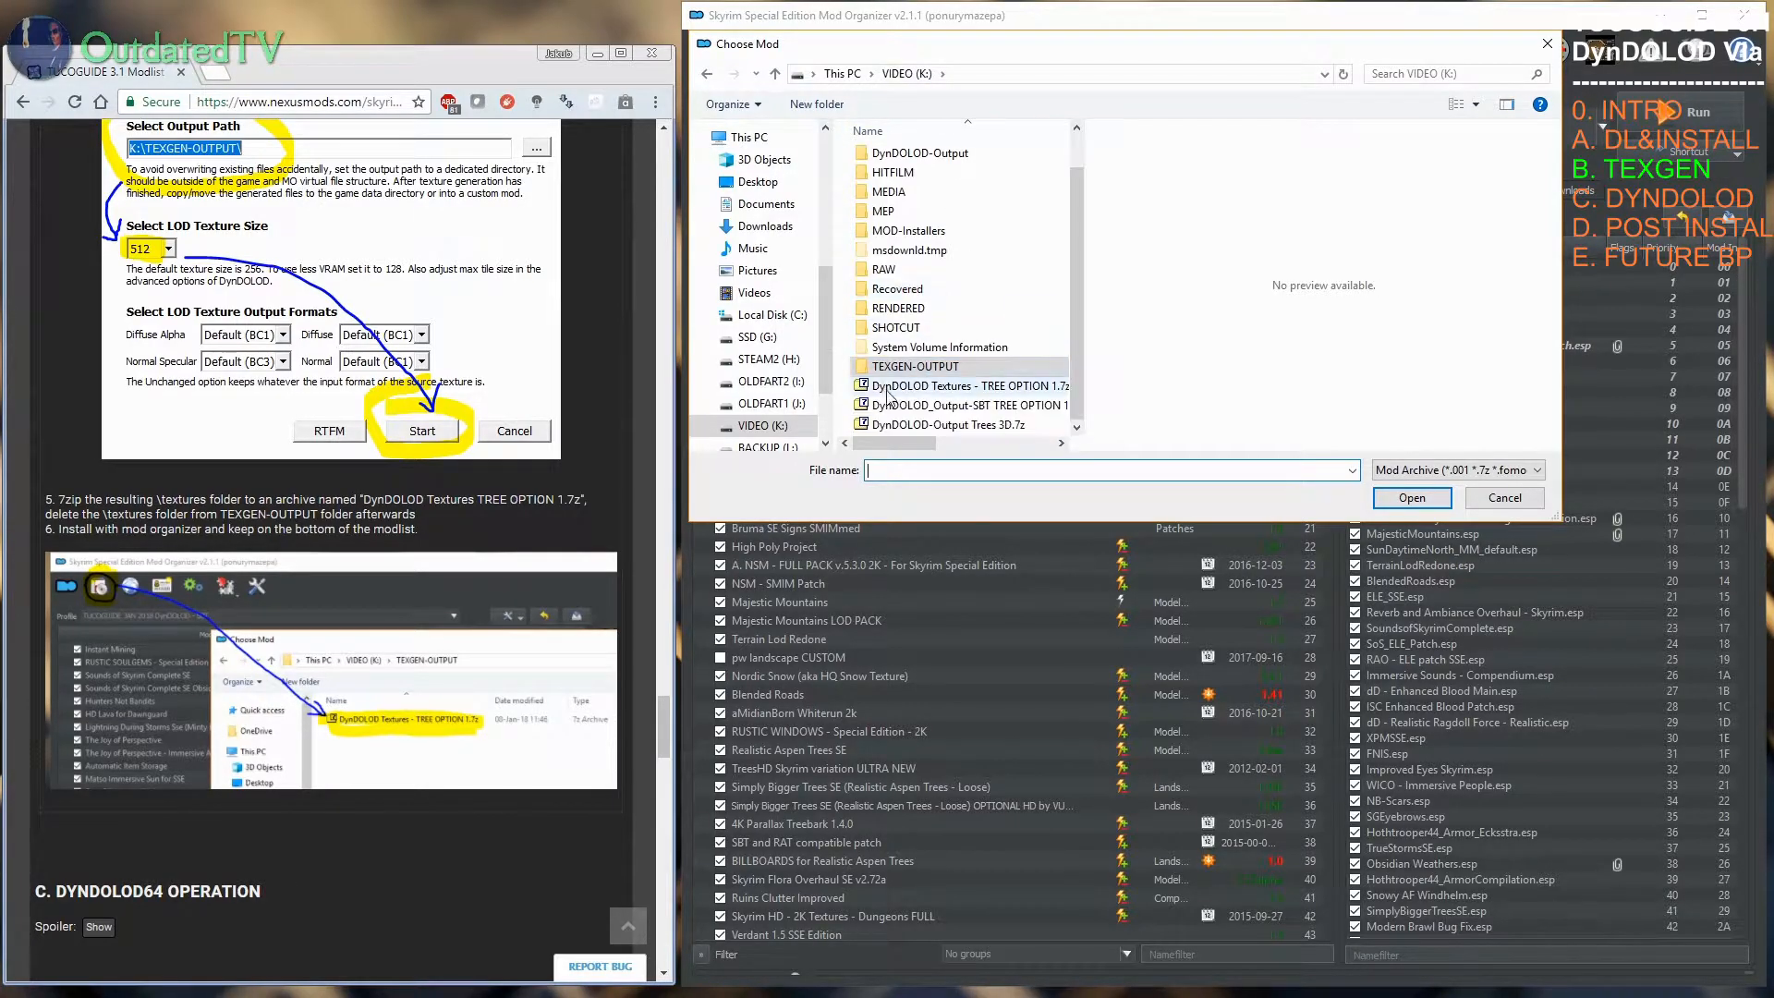
{"action": "double_click", "coordinate": [944, 366]}
{"action": "left_click", "coordinate": [941, 161]}
{"action": "left_click", "coordinate": [1411, 496]}
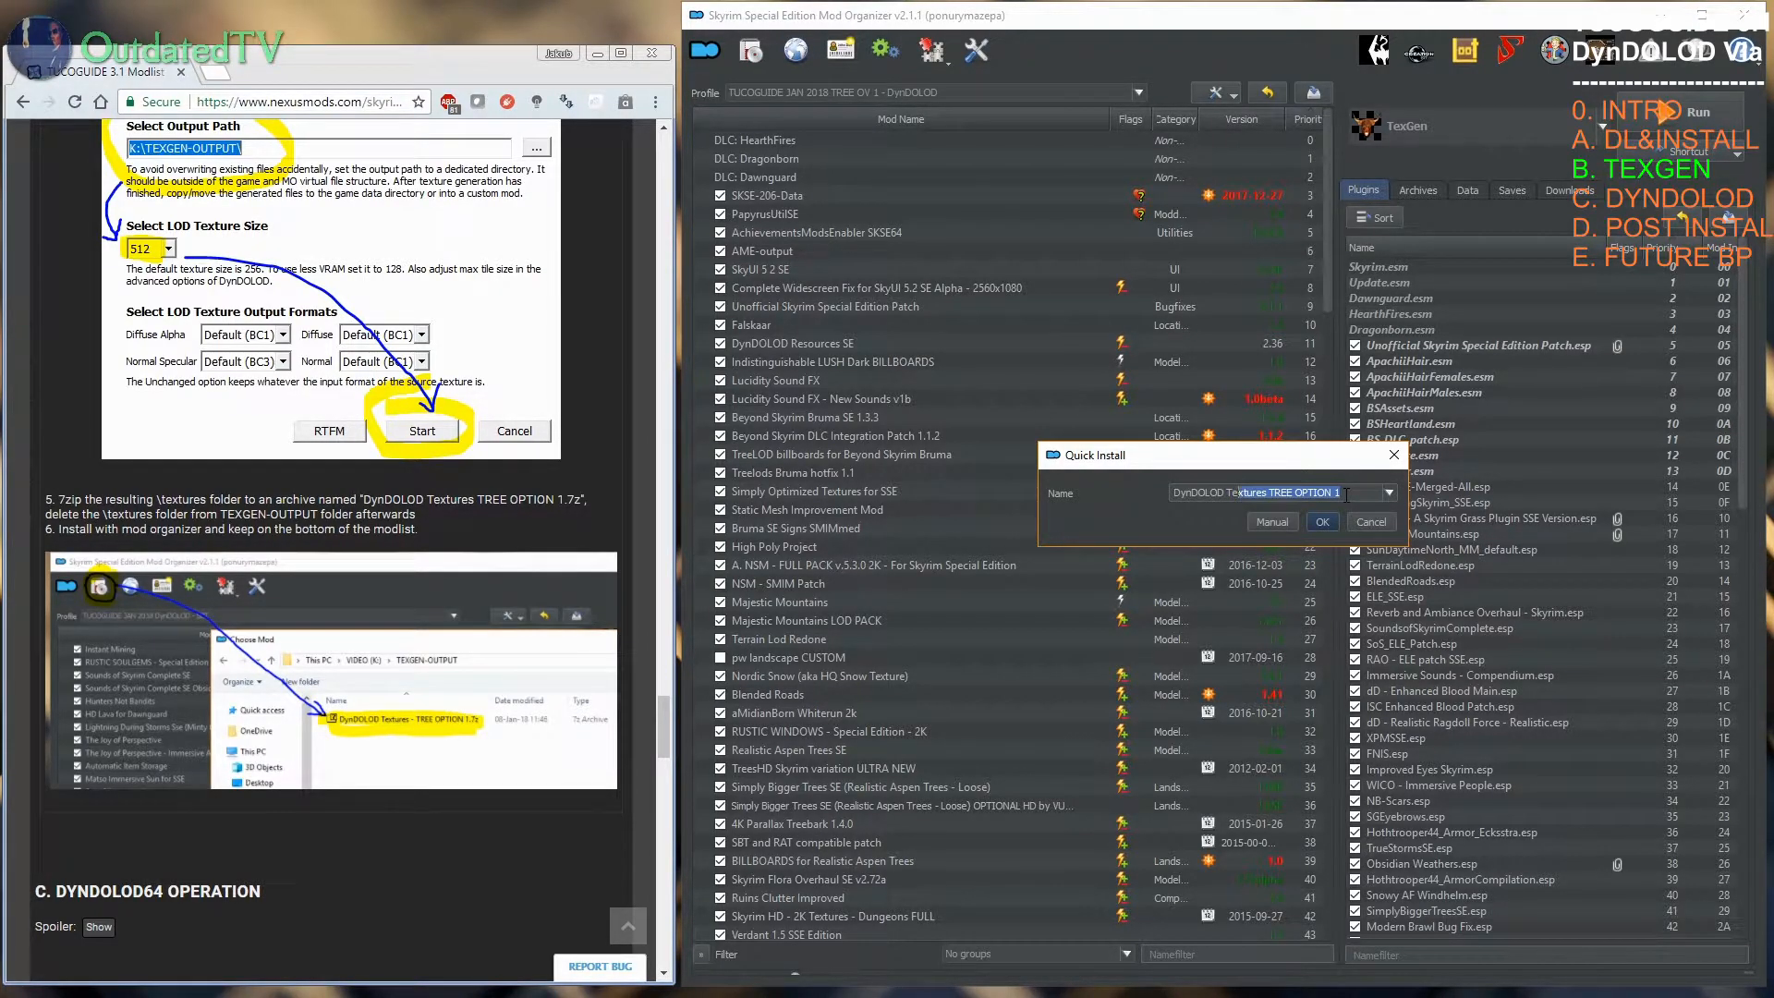
{"action": "left_click", "coordinate": [1271, 521]}
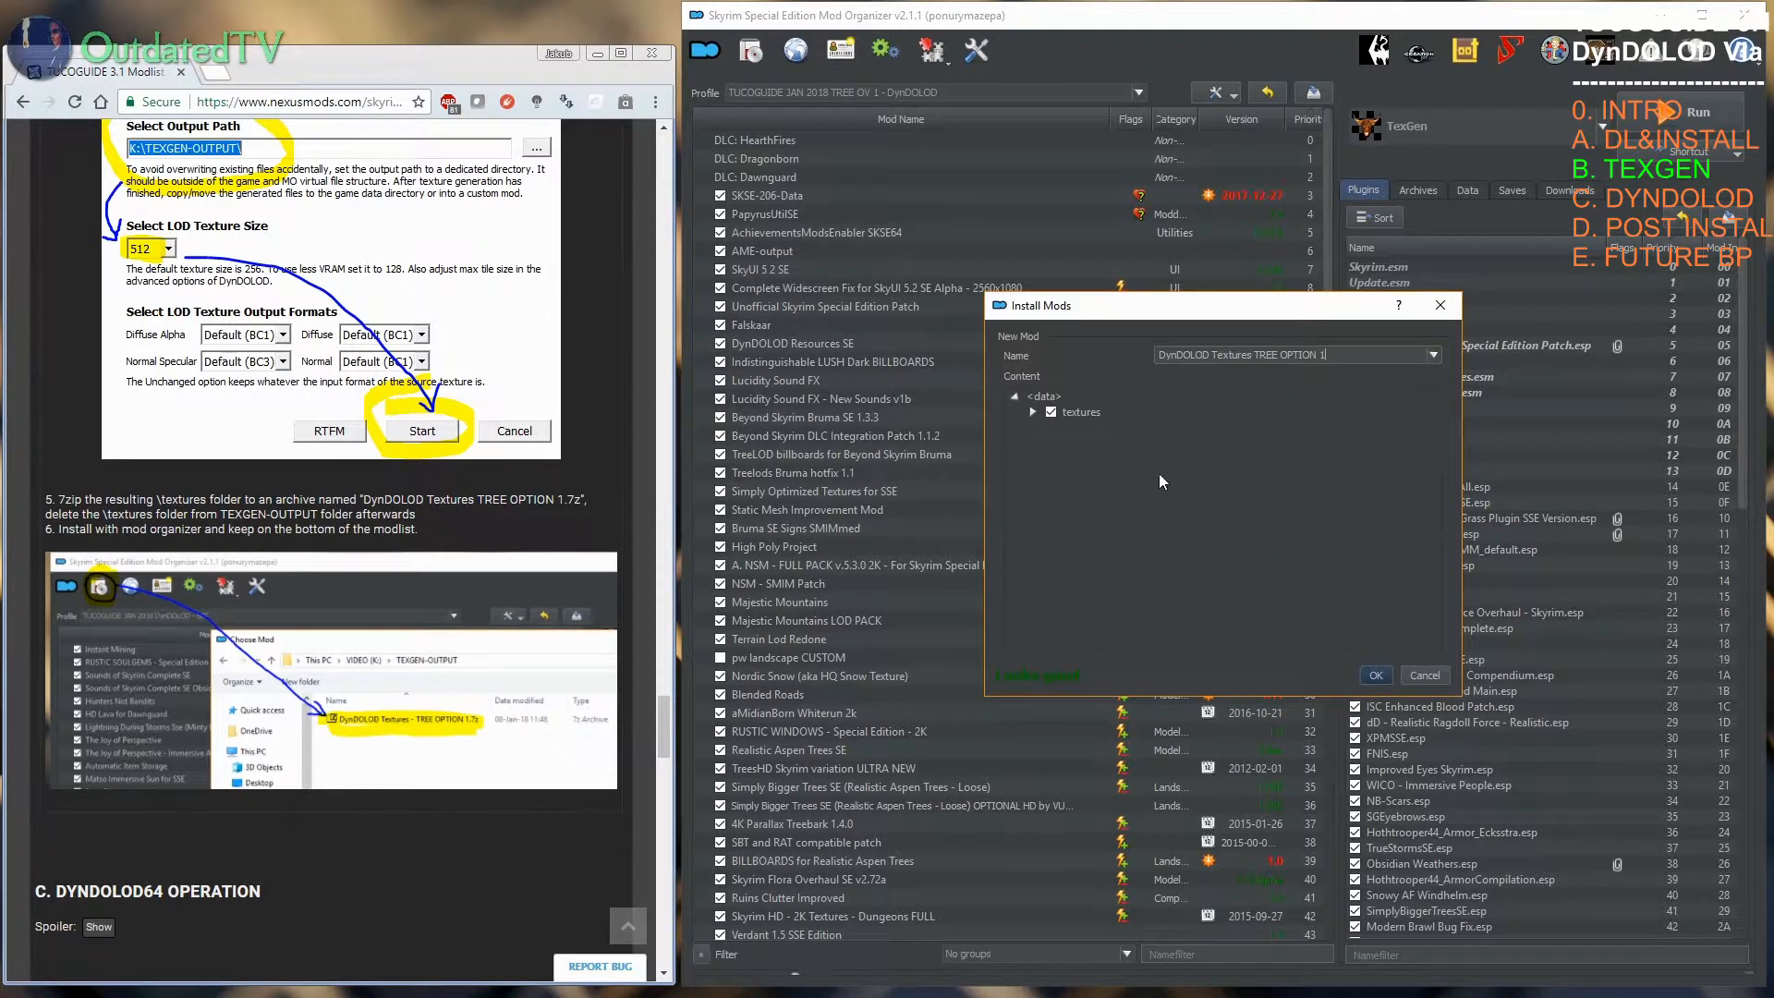
{"action": "left_click", "coordinate": [1373, 677]}
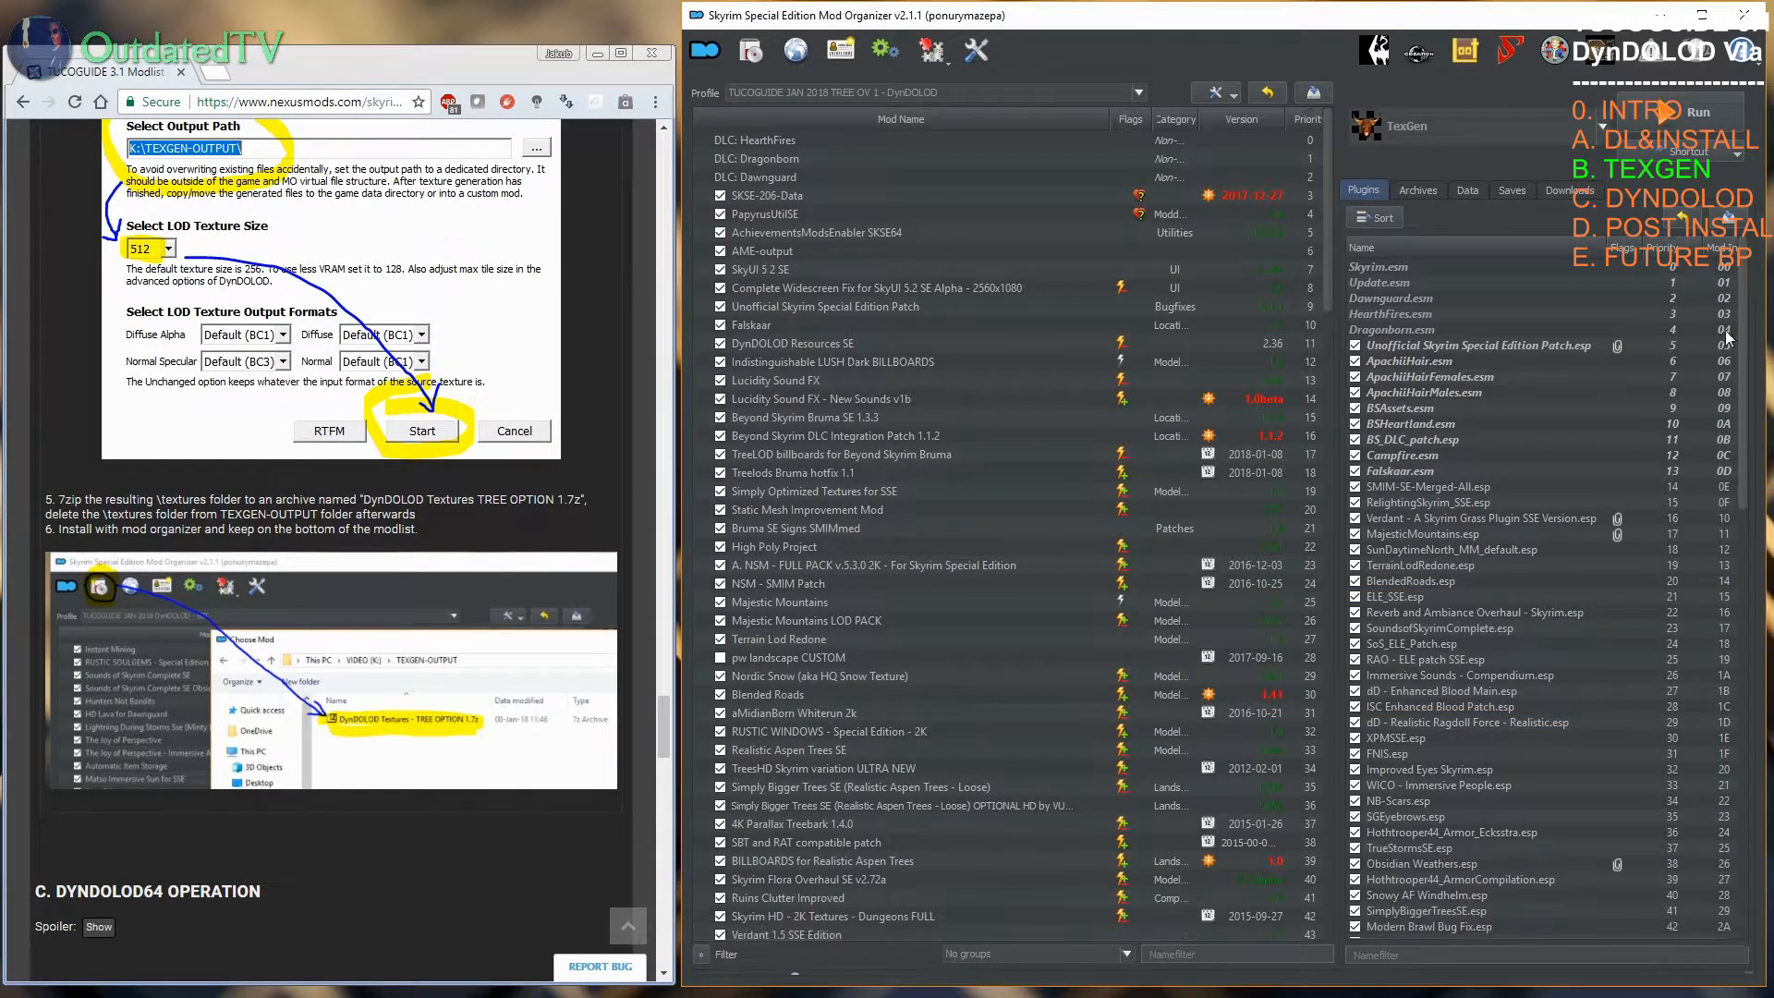
{"action": "left_click_drag", "start_coordinate": [1330, 169], "coordinate": [1343, 836]}
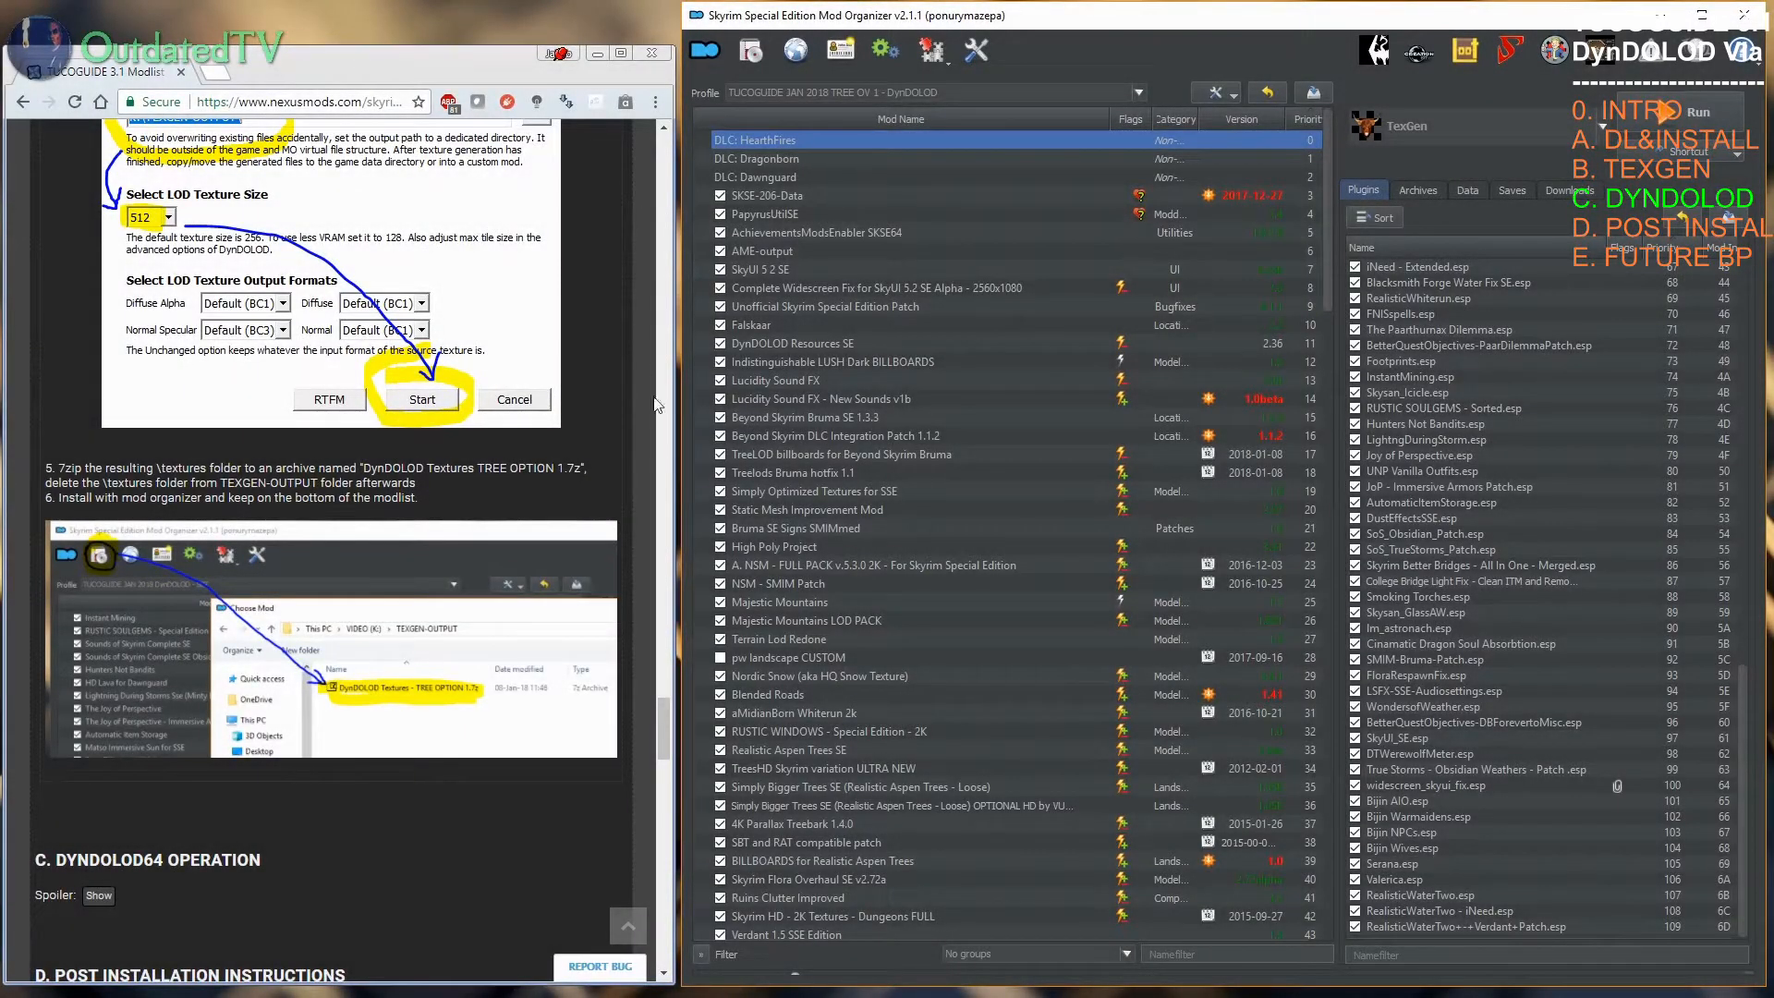
Step: Reveal the guide's section C, DYNDOLOD64 OPERATION, and read its instructions
{"action": "left_click_drag", "start_coordinate": [674, 693], "coordinate": [669, 726]}
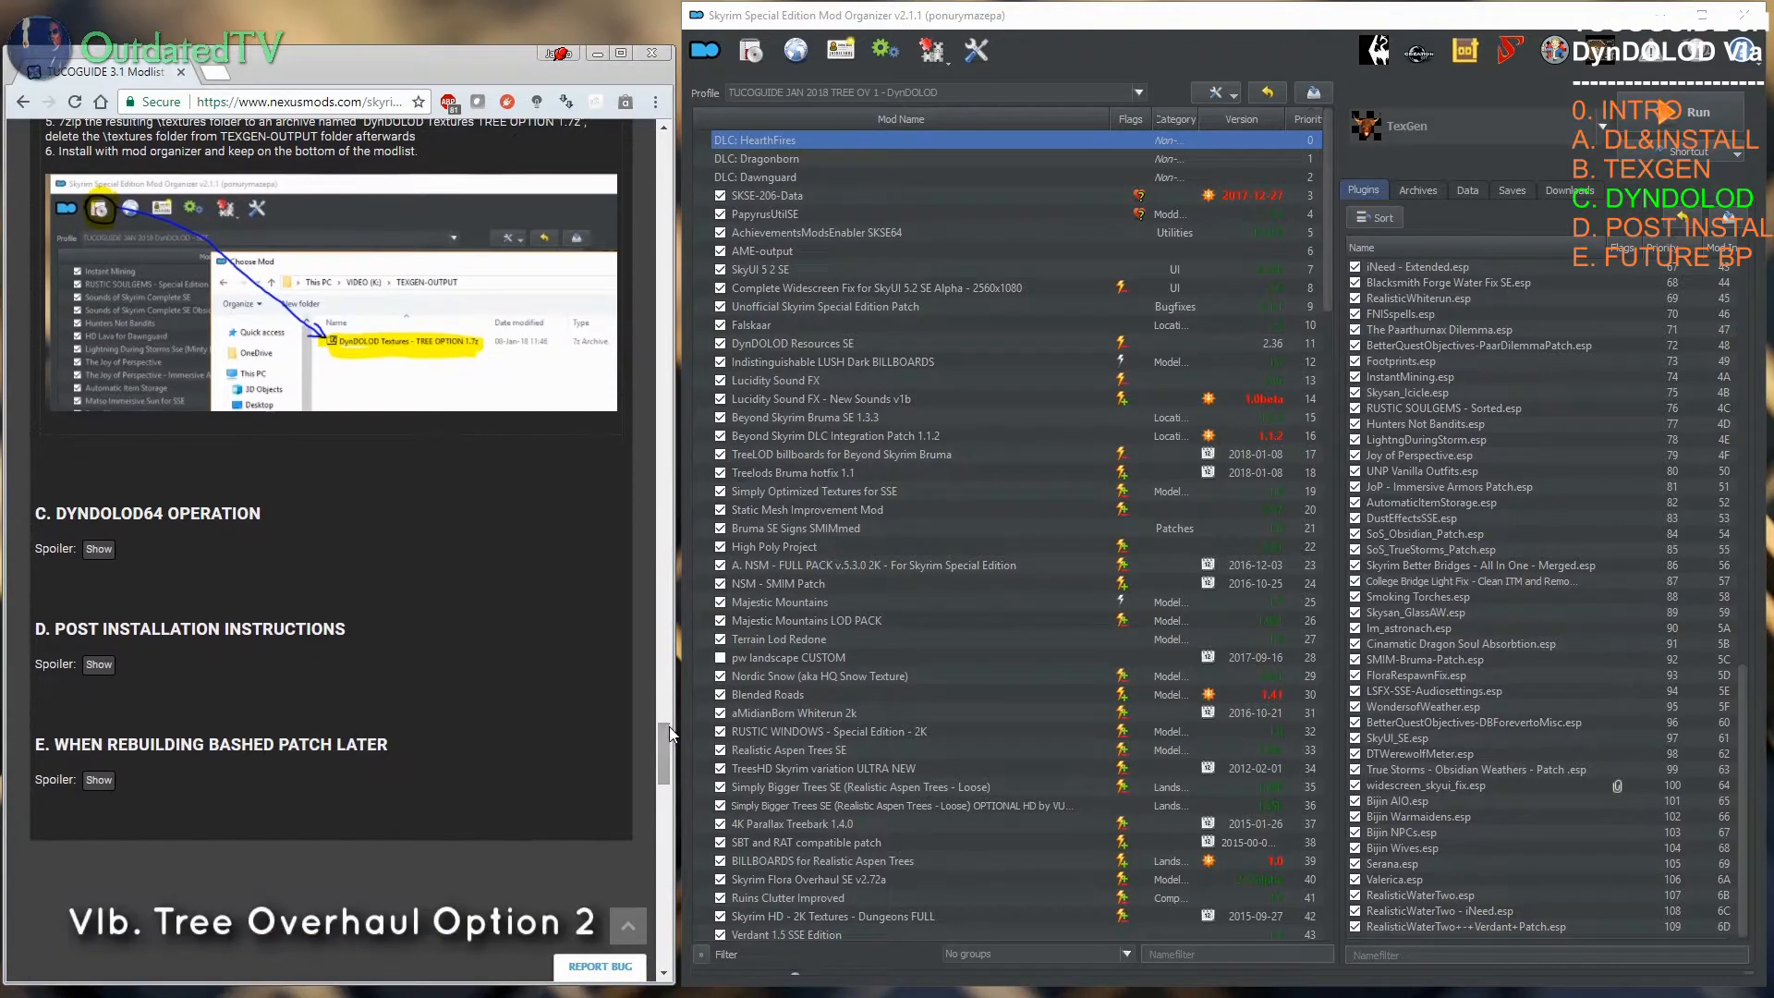
{"action": "left_click", "coordinate": [96, 549]}
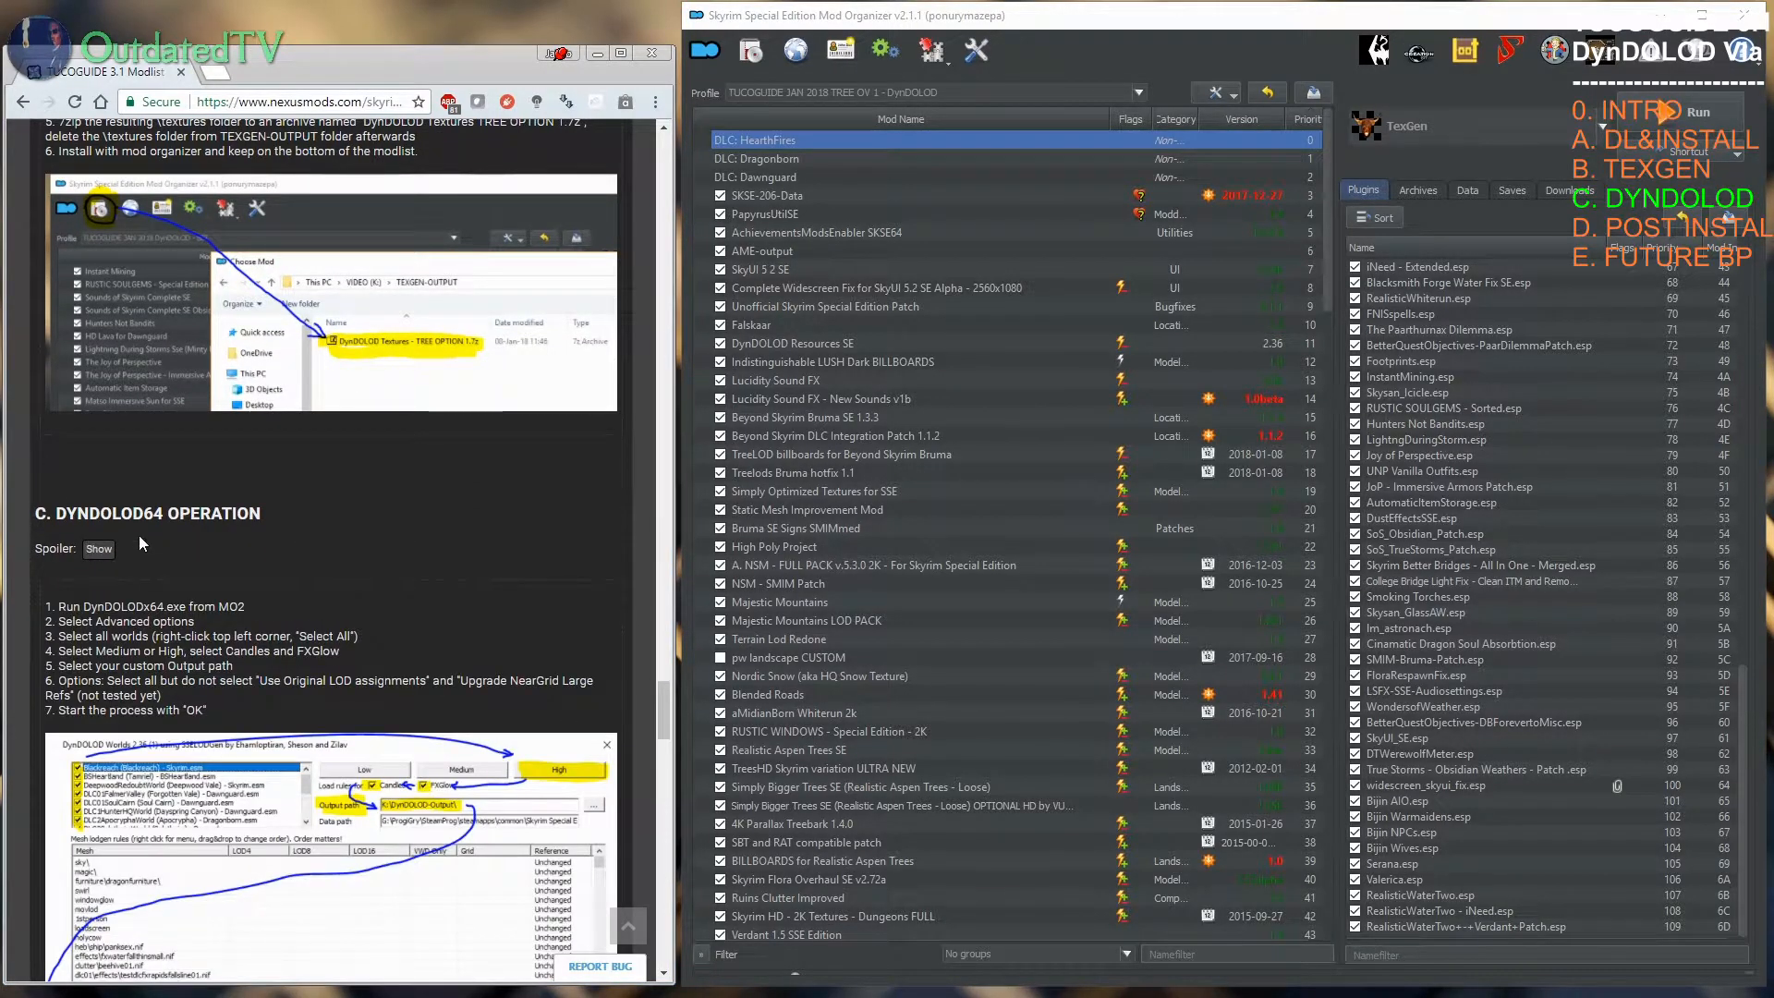
{"action": "scroll", "coordinate": [251, 535], "scroll_direction": "down", "scroll_amount": 4}
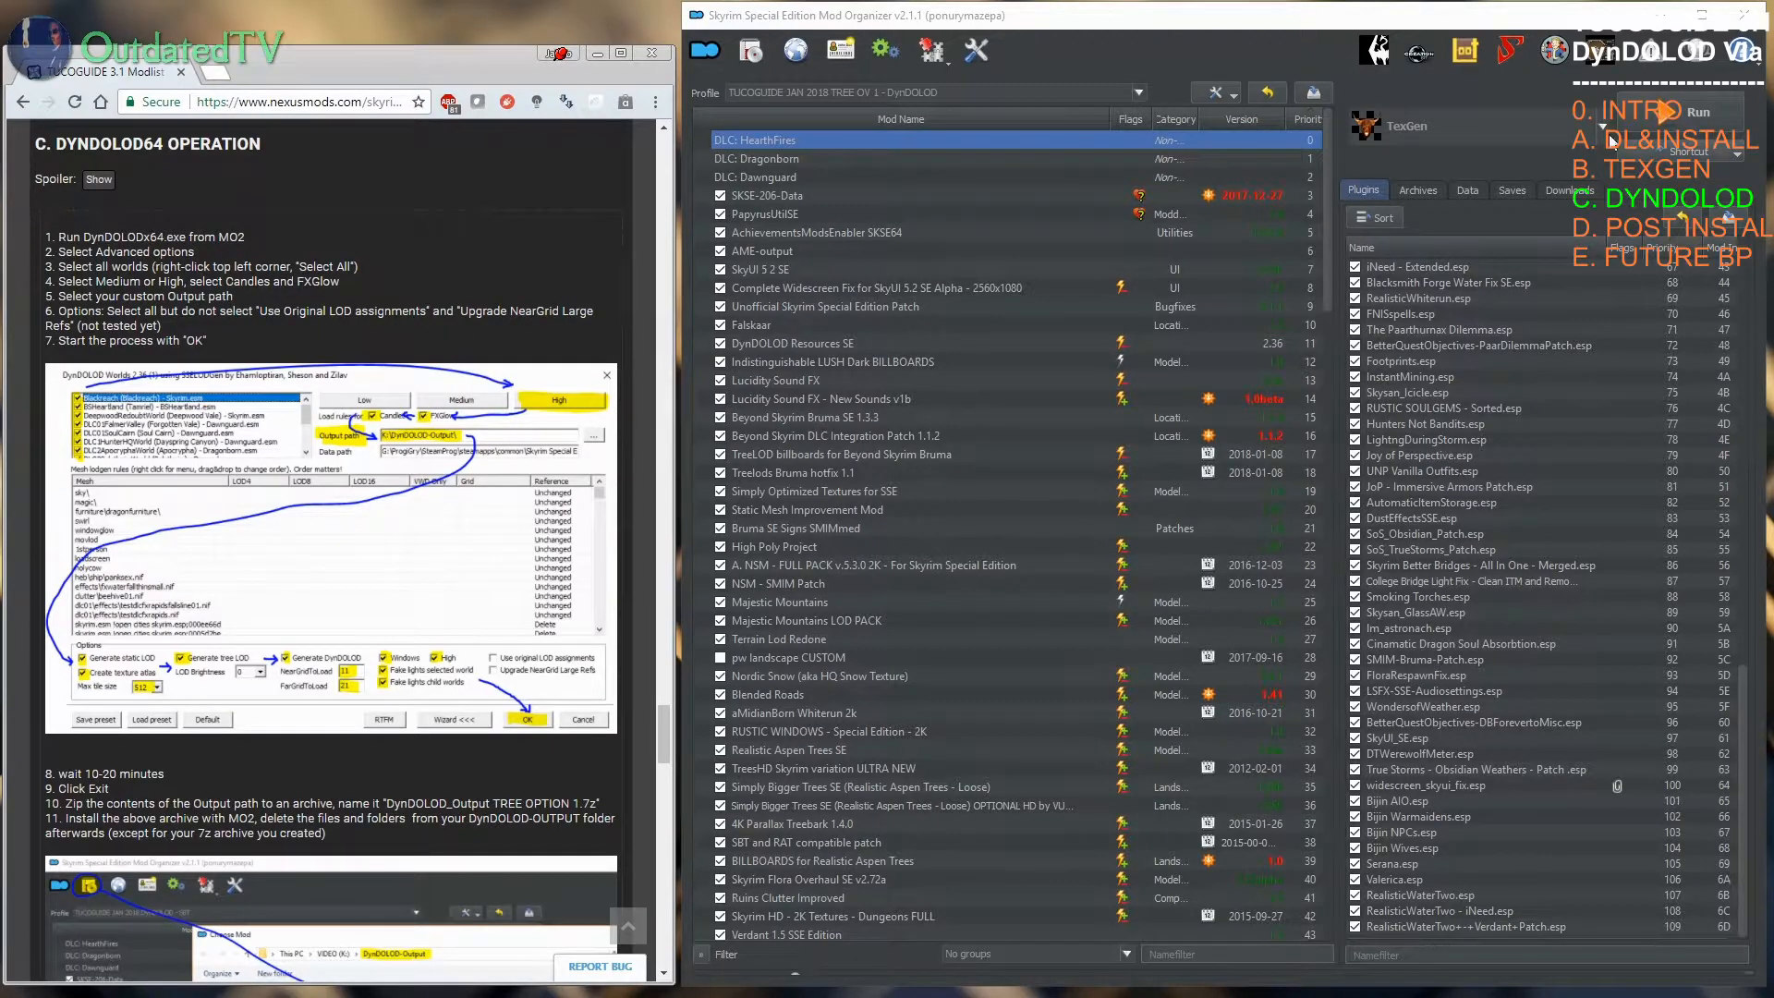
Step: Run DynDOLOD from Mod Organizer's executables and switch it to the advanced options
{"action": "left_click", "coordinate": [1465, 124]}
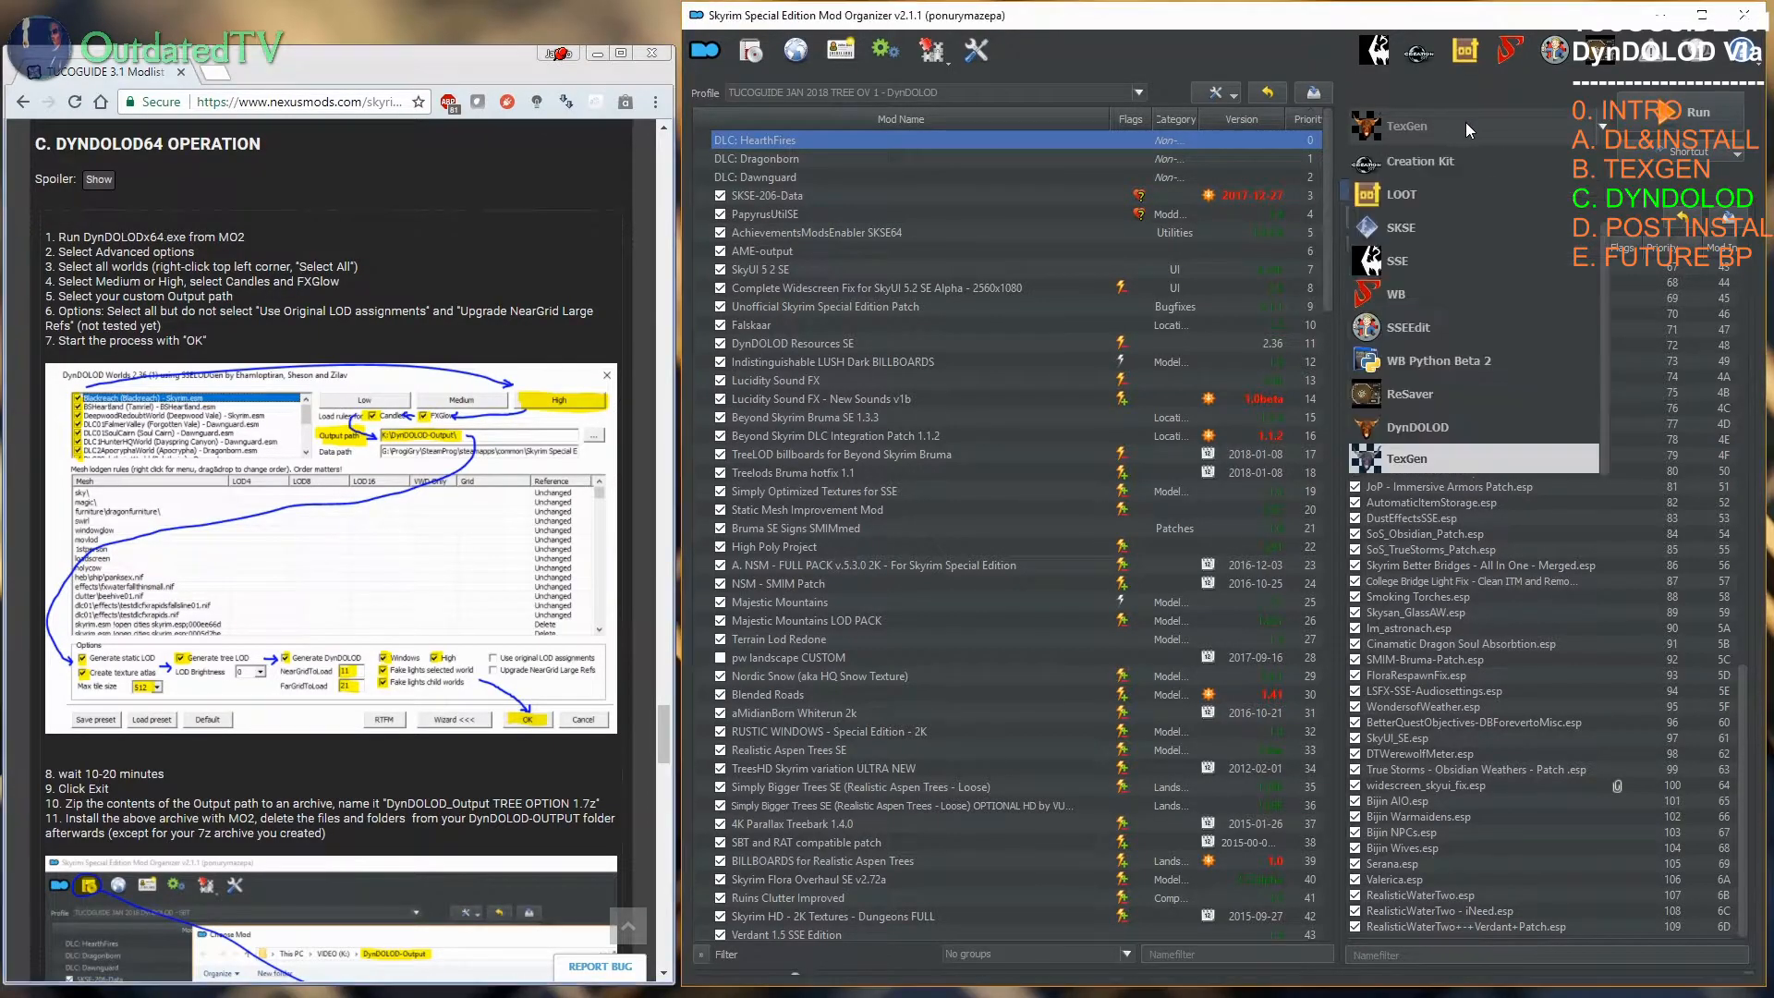
{"action": "left_click", "coordinate": [1439, 425]}
{"action": "left_click", "coordinate": [1681, 113]}
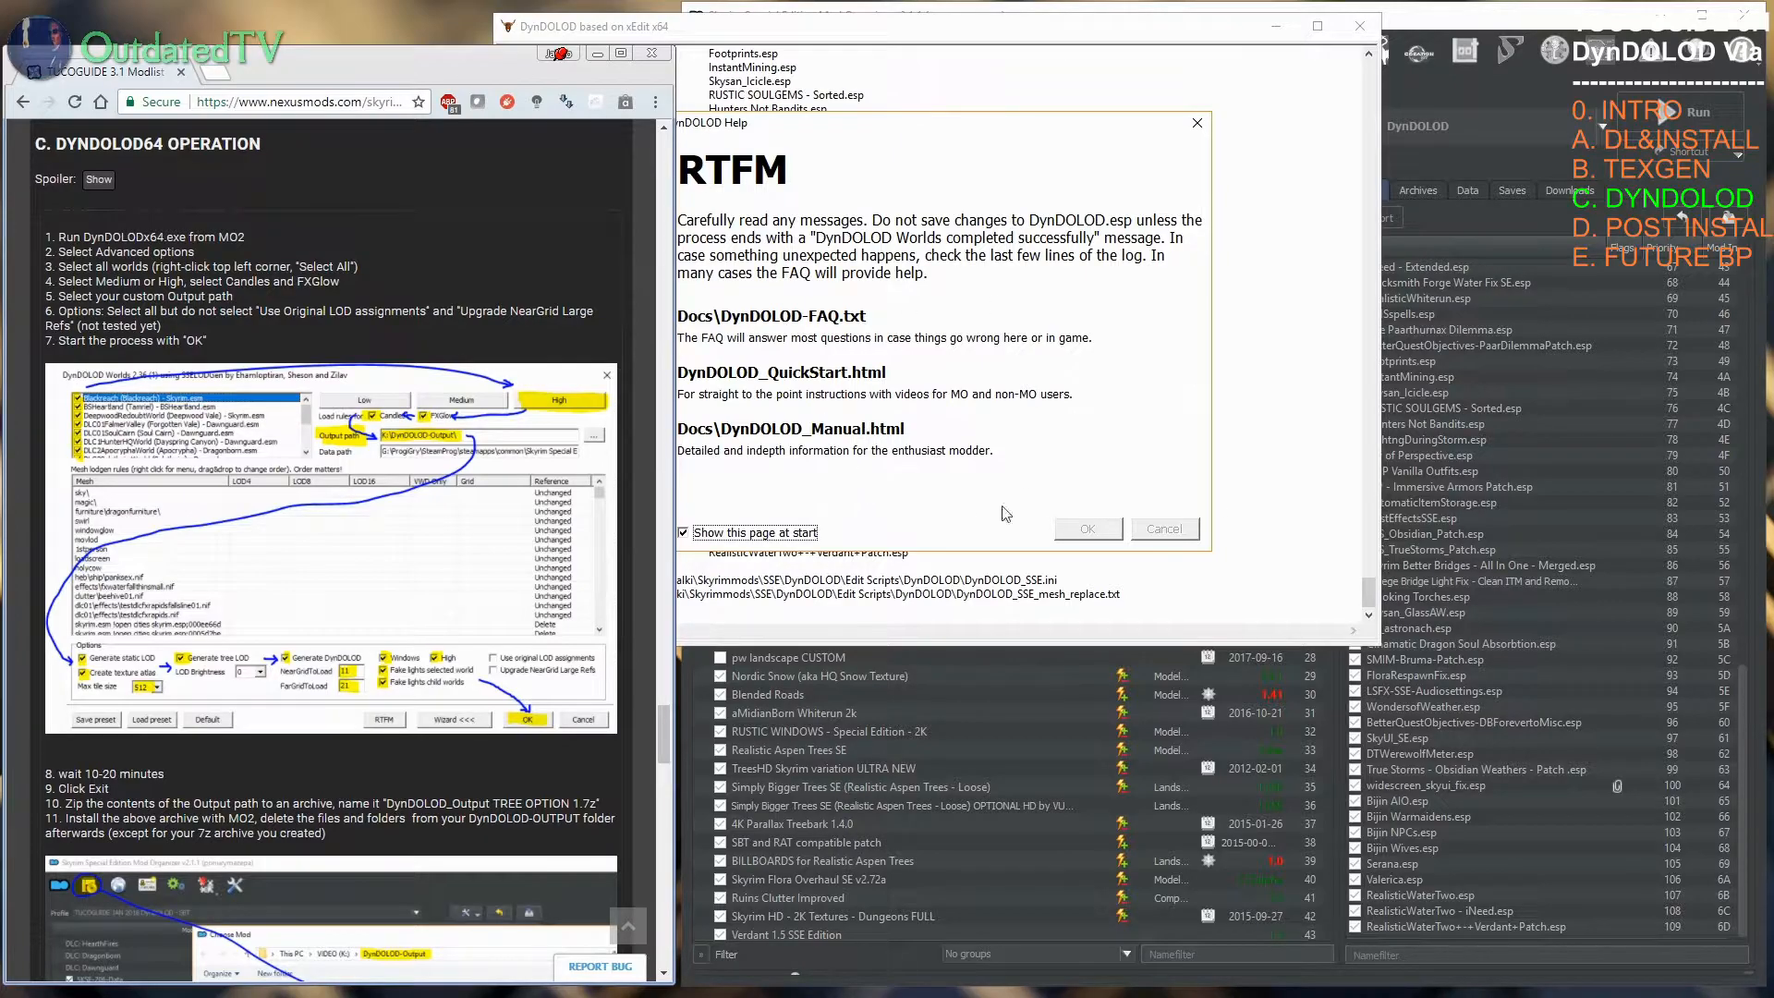
{"action": "left_click", "coordinate": [1104, 532]}
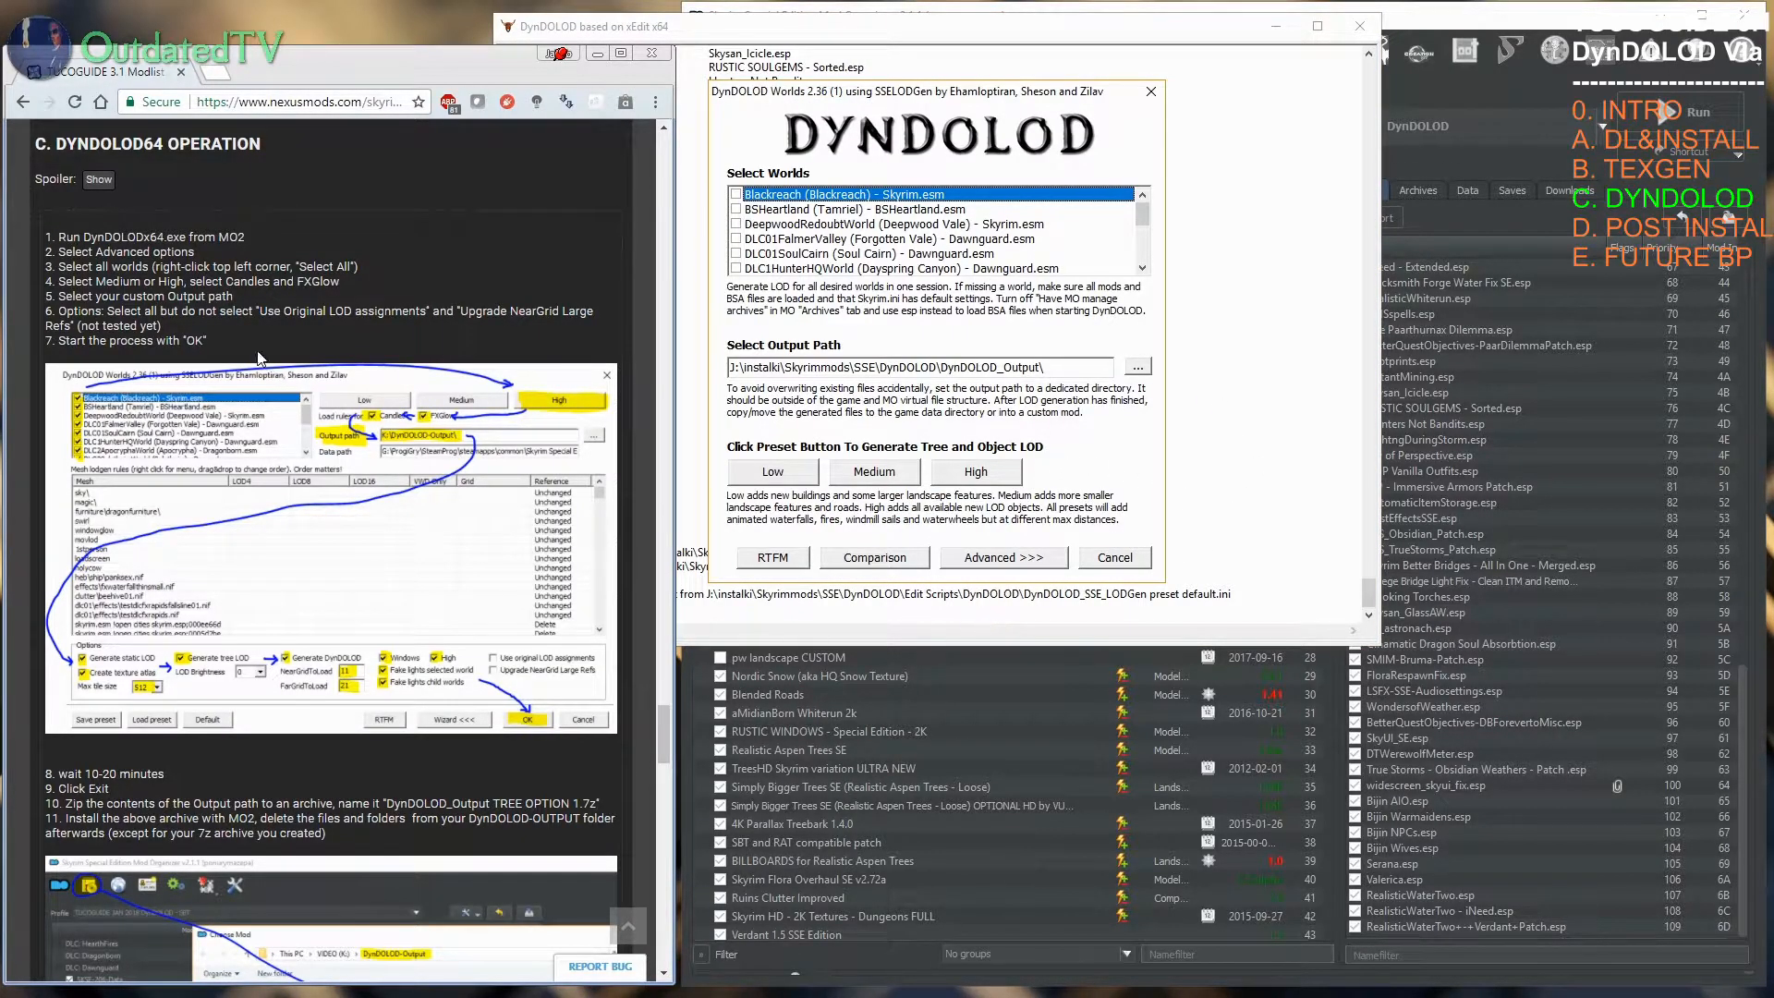
{"action": "left_click", "coordinate": [979, 559]}
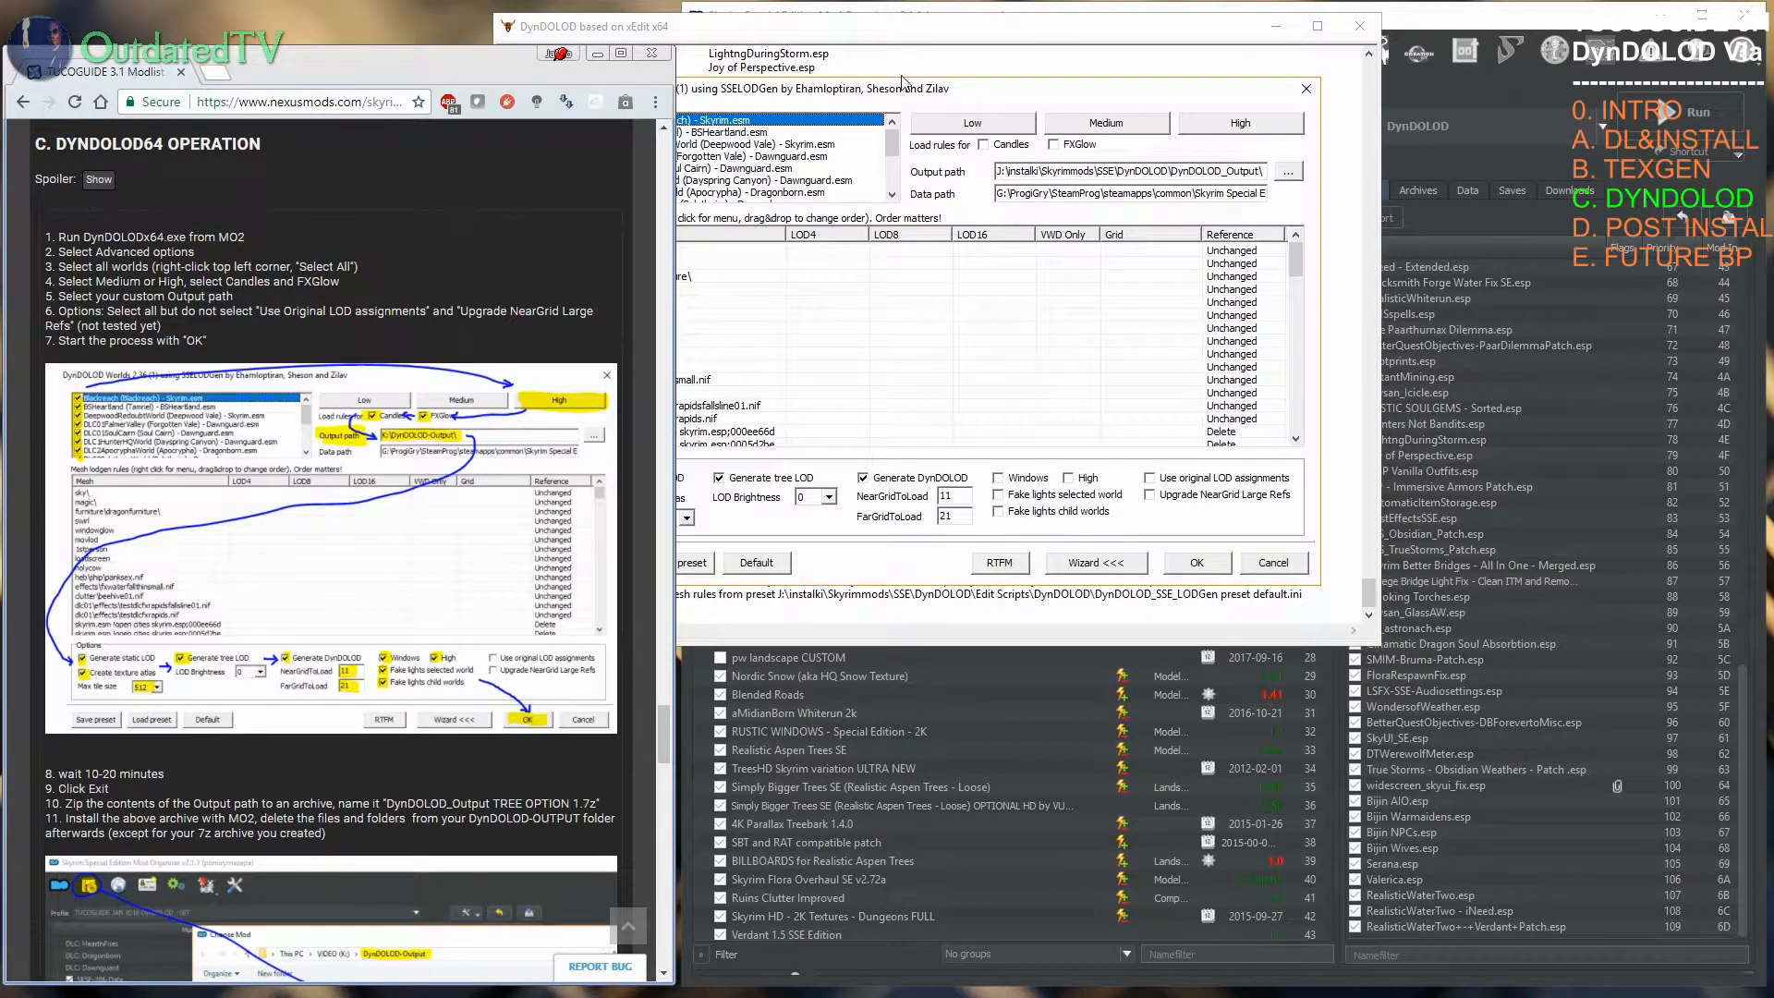
{"action": "left_click_drag", "start_coordinate": [894, 95], "coordinate": [1065, 96]}
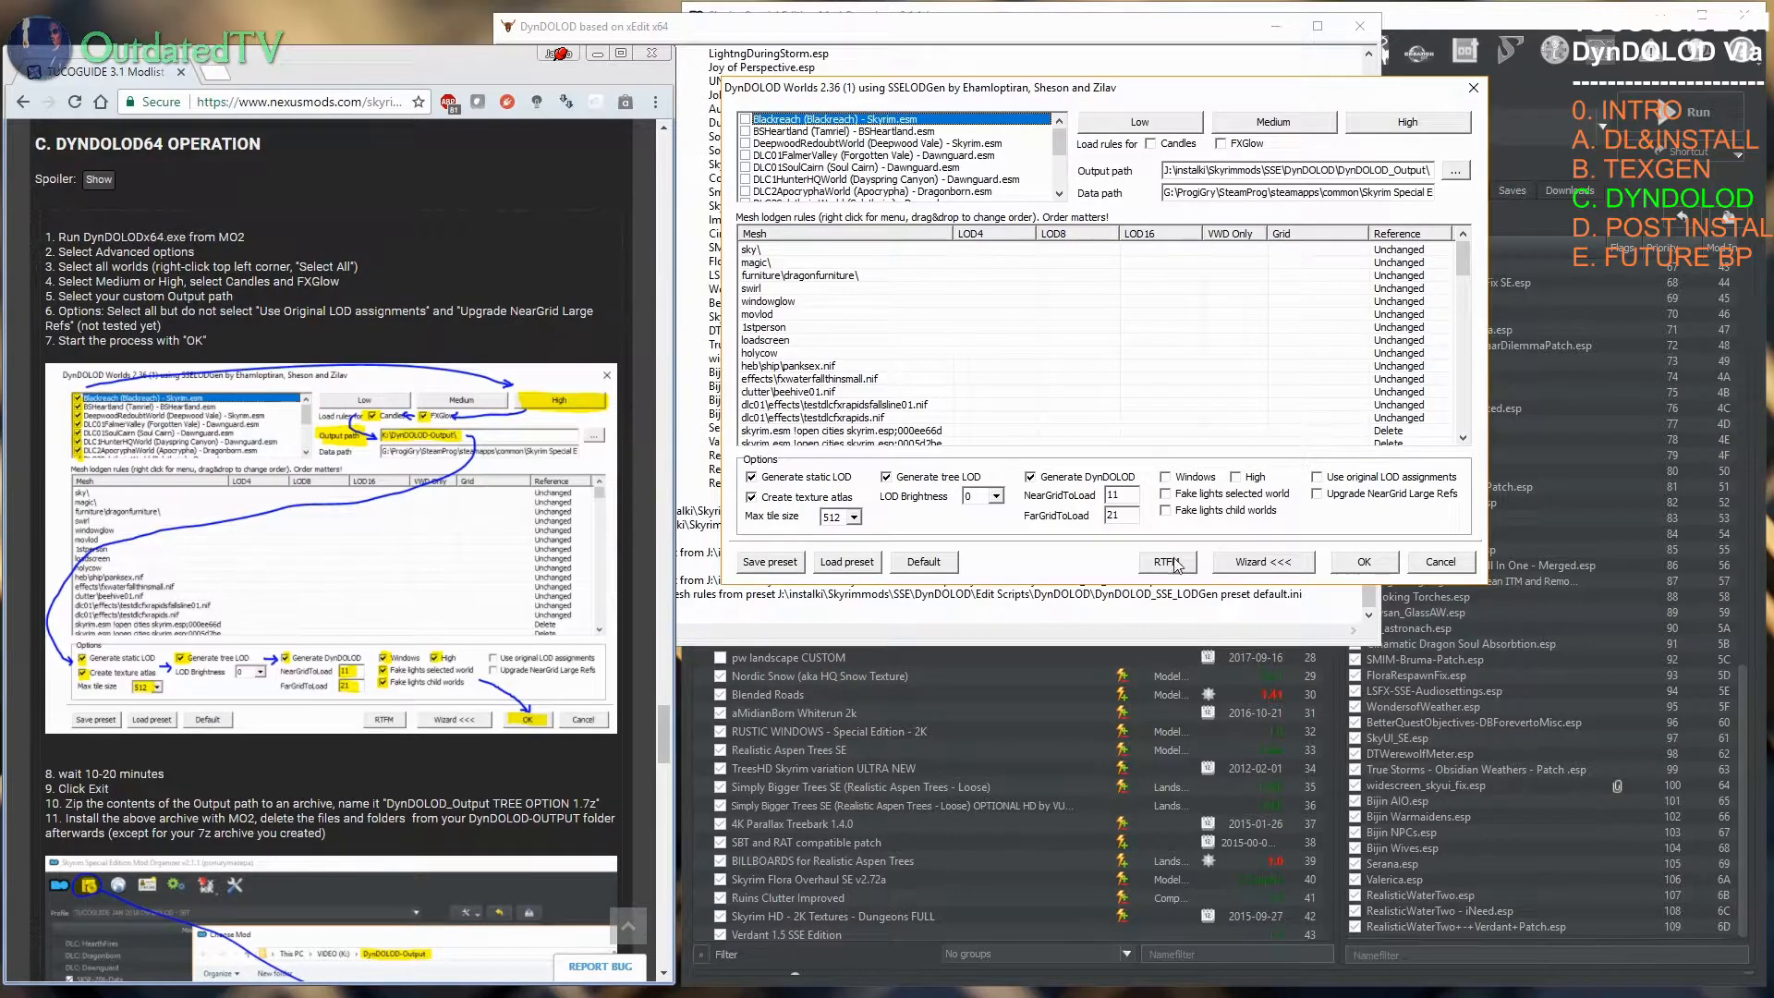
Step: Select all worlds and load the High preset with rules for FXGlow and Candles enabled
{"action": "right_click", "coordinate": [862, 140]}
{"action": "left_click", "coordinate": [910, 151]}
{"action": "left_click", "coordinate": [1421, 129]}
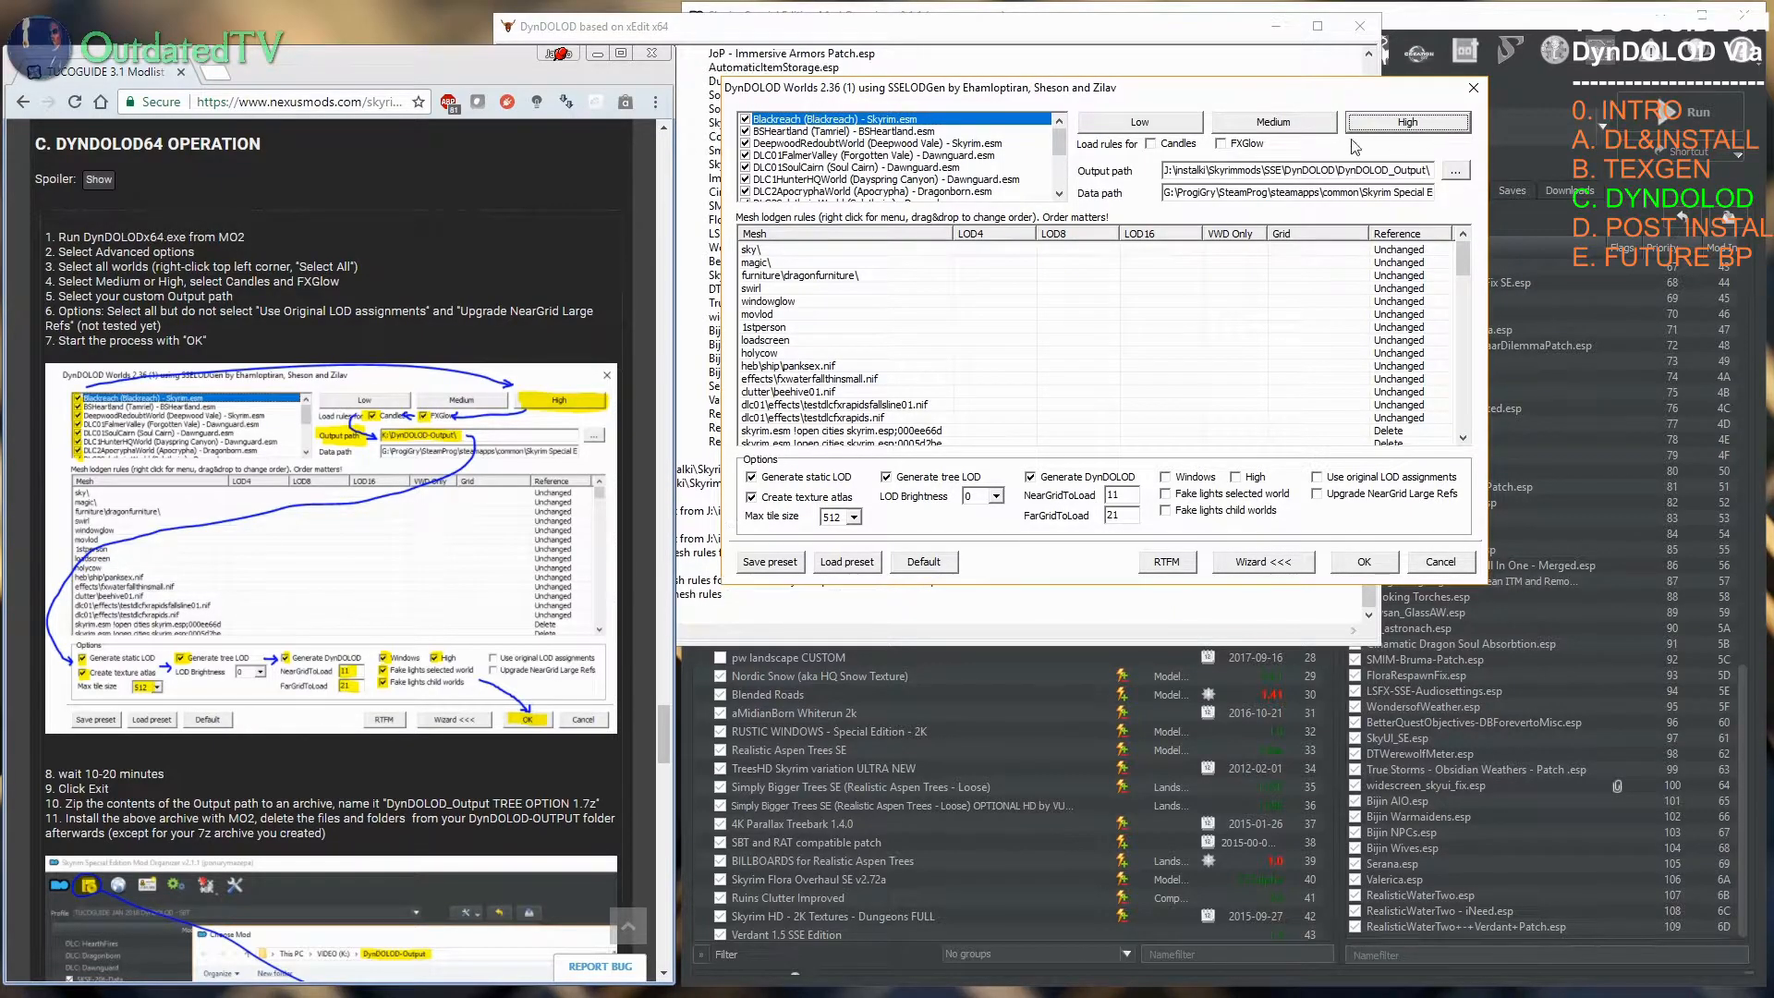
{"action": "left_click", "coordinate": [1220, 144]}
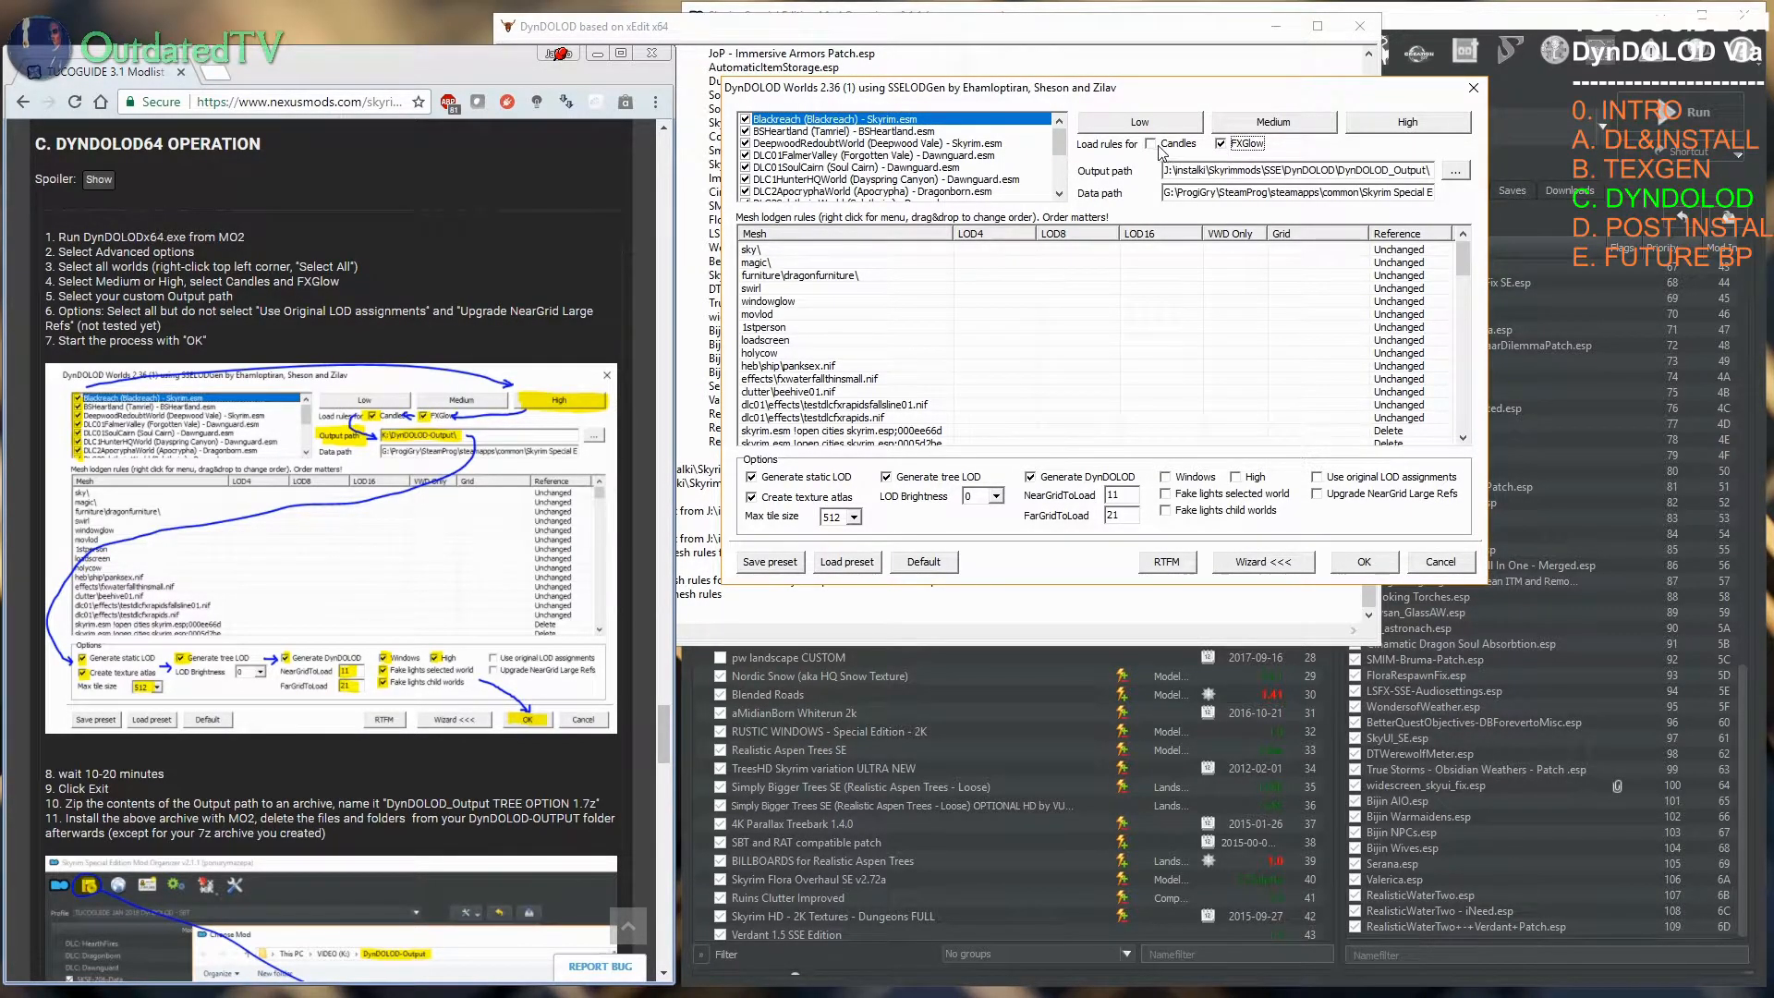
{"action": "left_click", "coordinate": [1151, 145]}
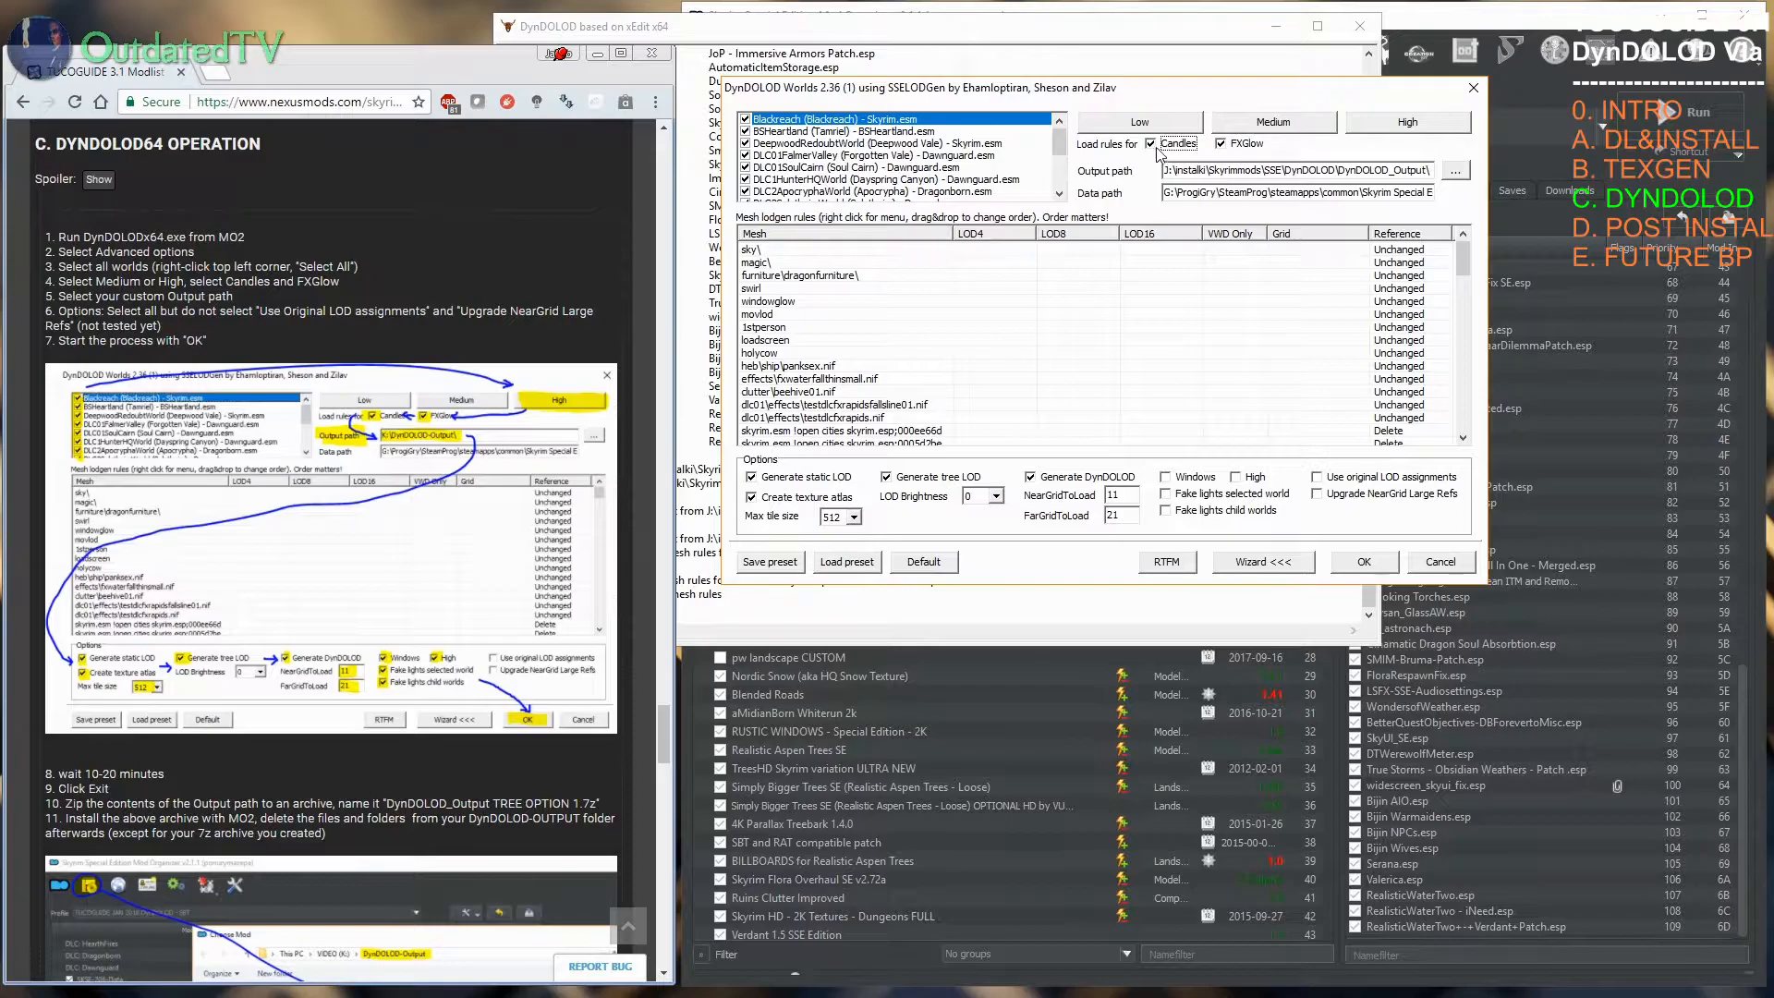
Step: Set the DynDOLOD output path to K:\DynDOLOD-Output\
{"action": "left_click", "coordinate": [1453, 171]}
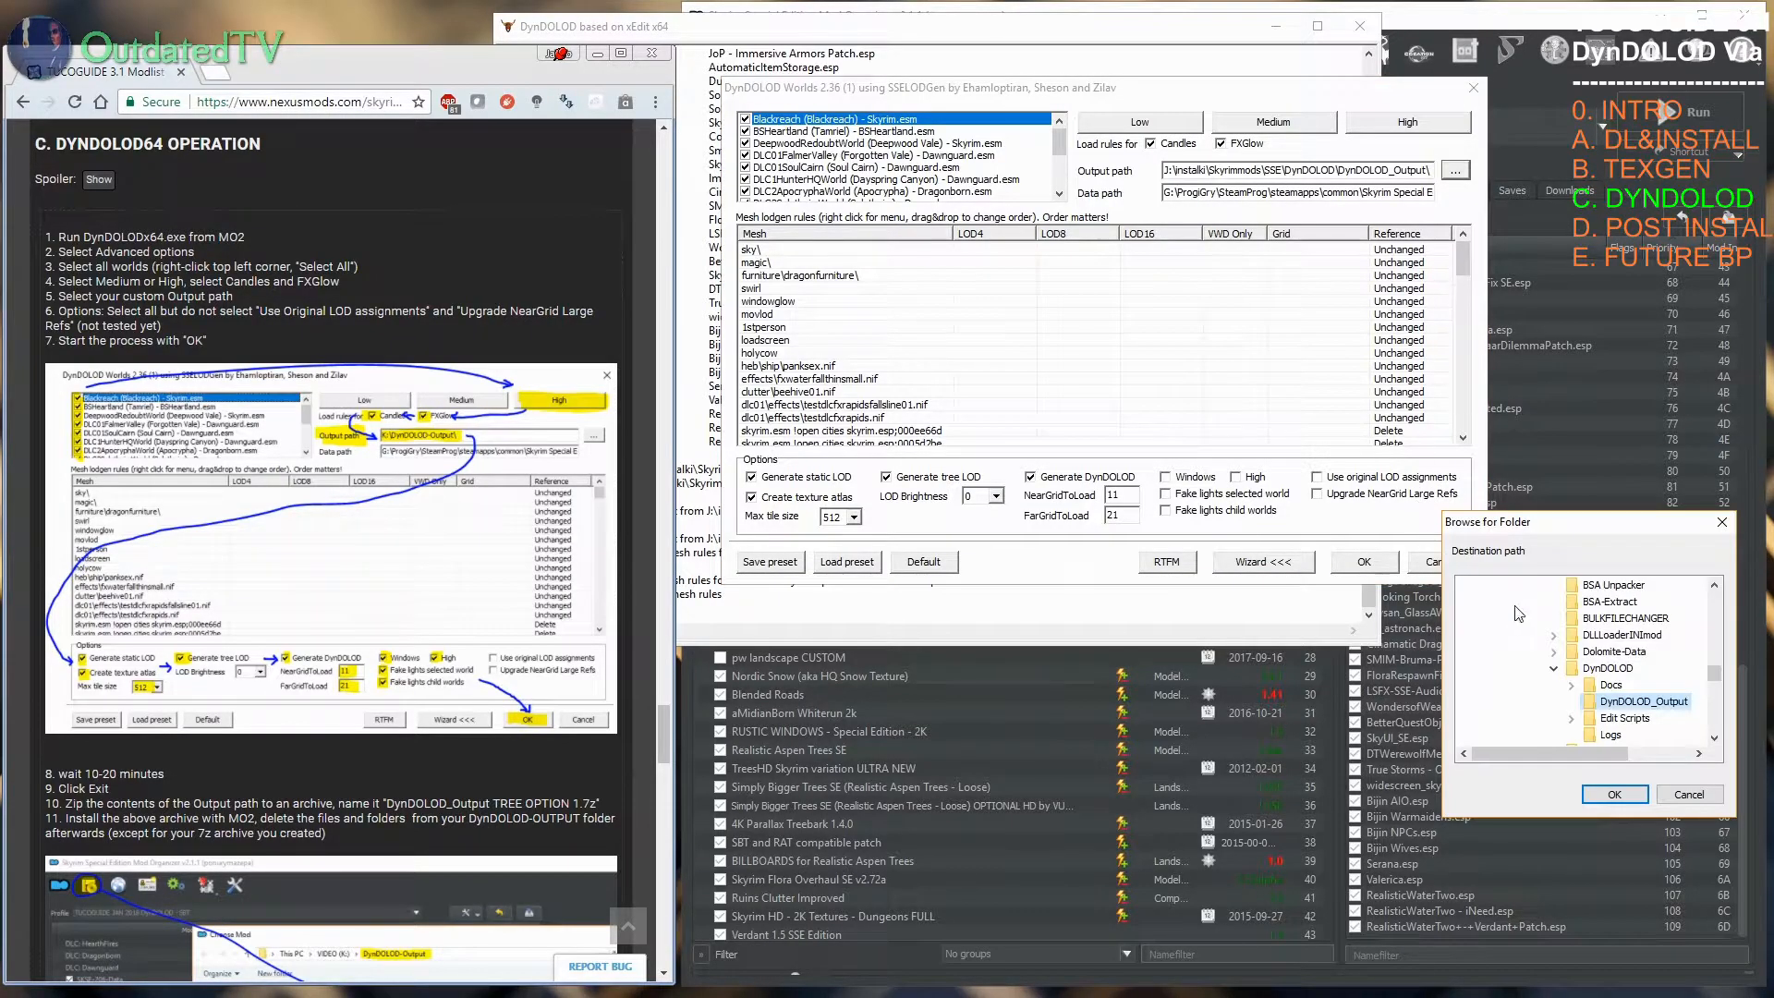
{"action": "scroll", "coordinate": [1644, 692], "scroll_direction": "down", "scroll_amount": 5}
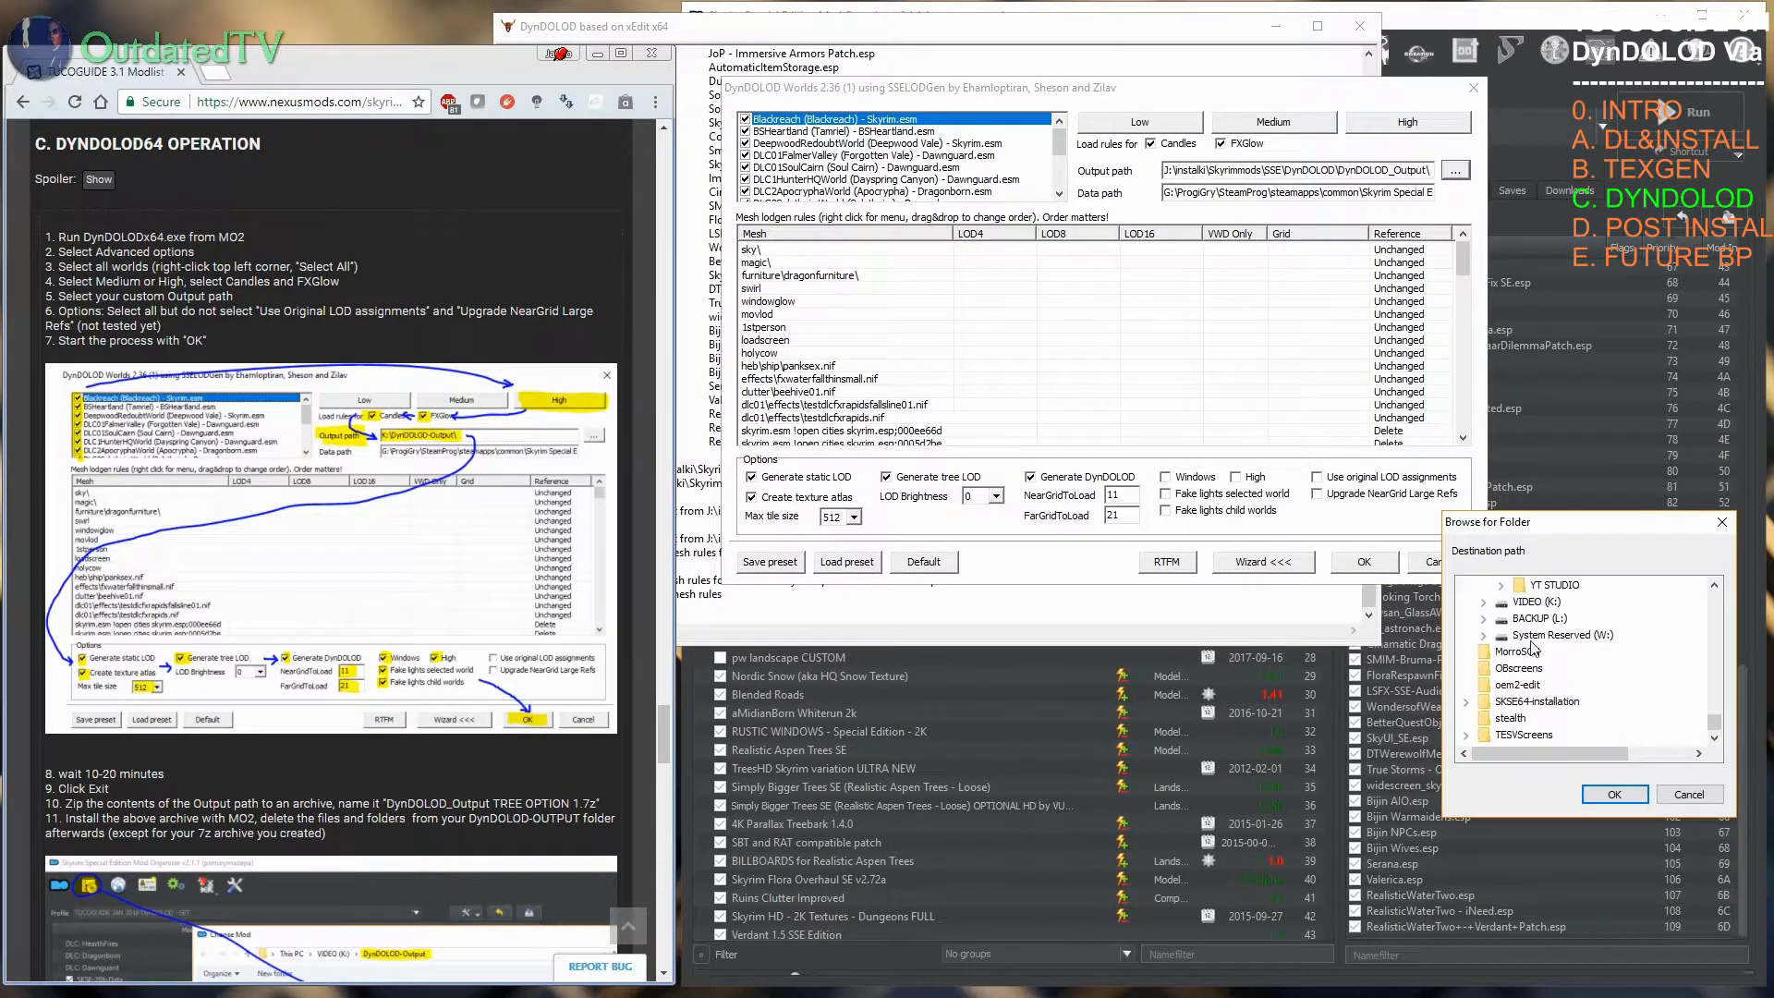
{"action": "double_click", "coordinate": [1547, 602]}
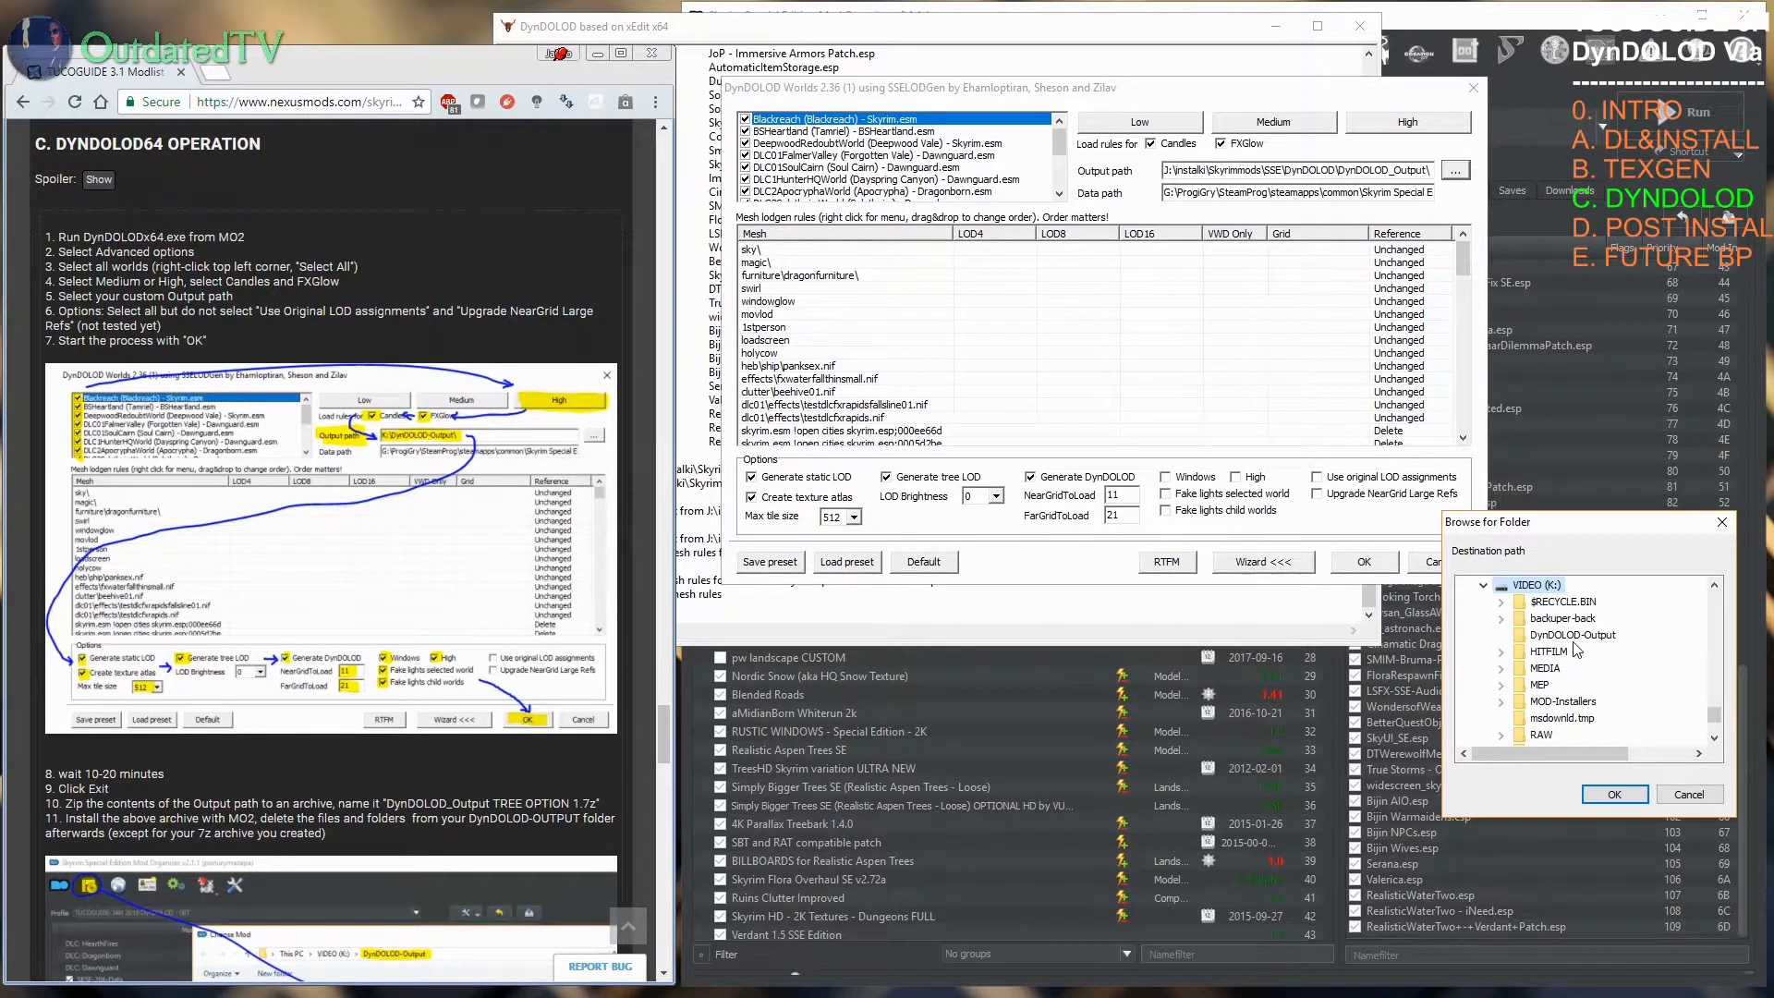
{"action": "left_click", "coordinate": [1573, 637]}
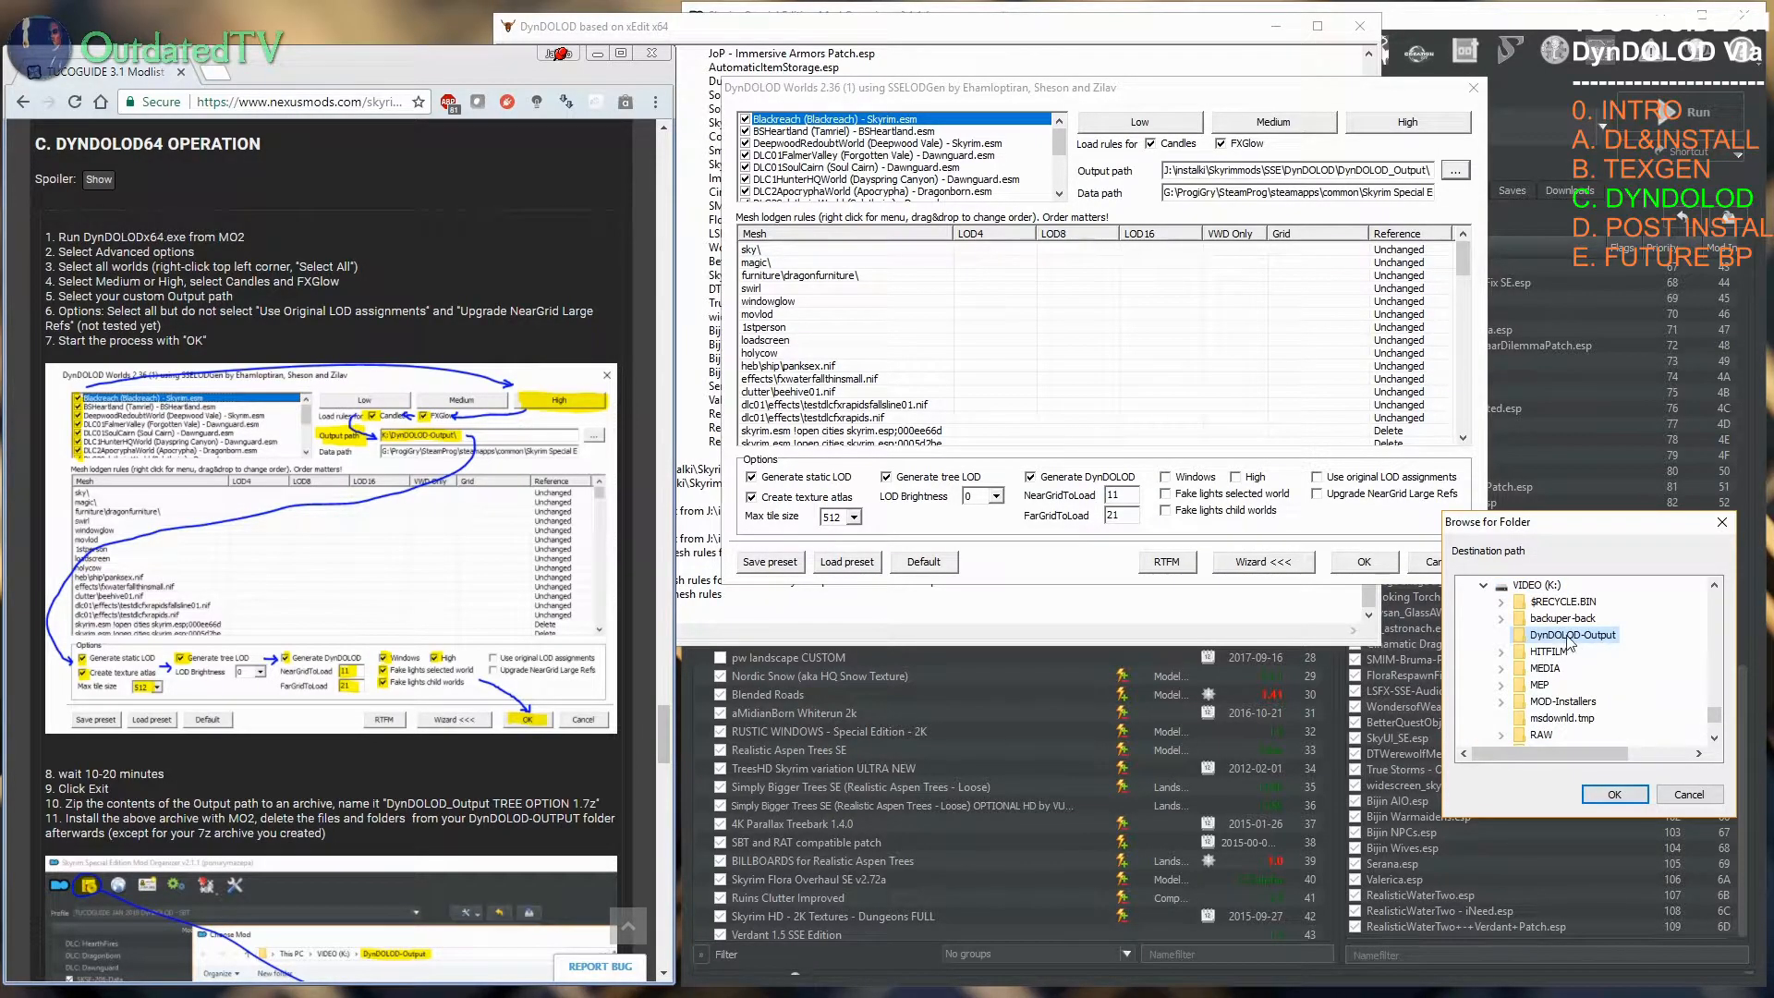
{"action": "left_click", "coordinate": [1614, 795]}
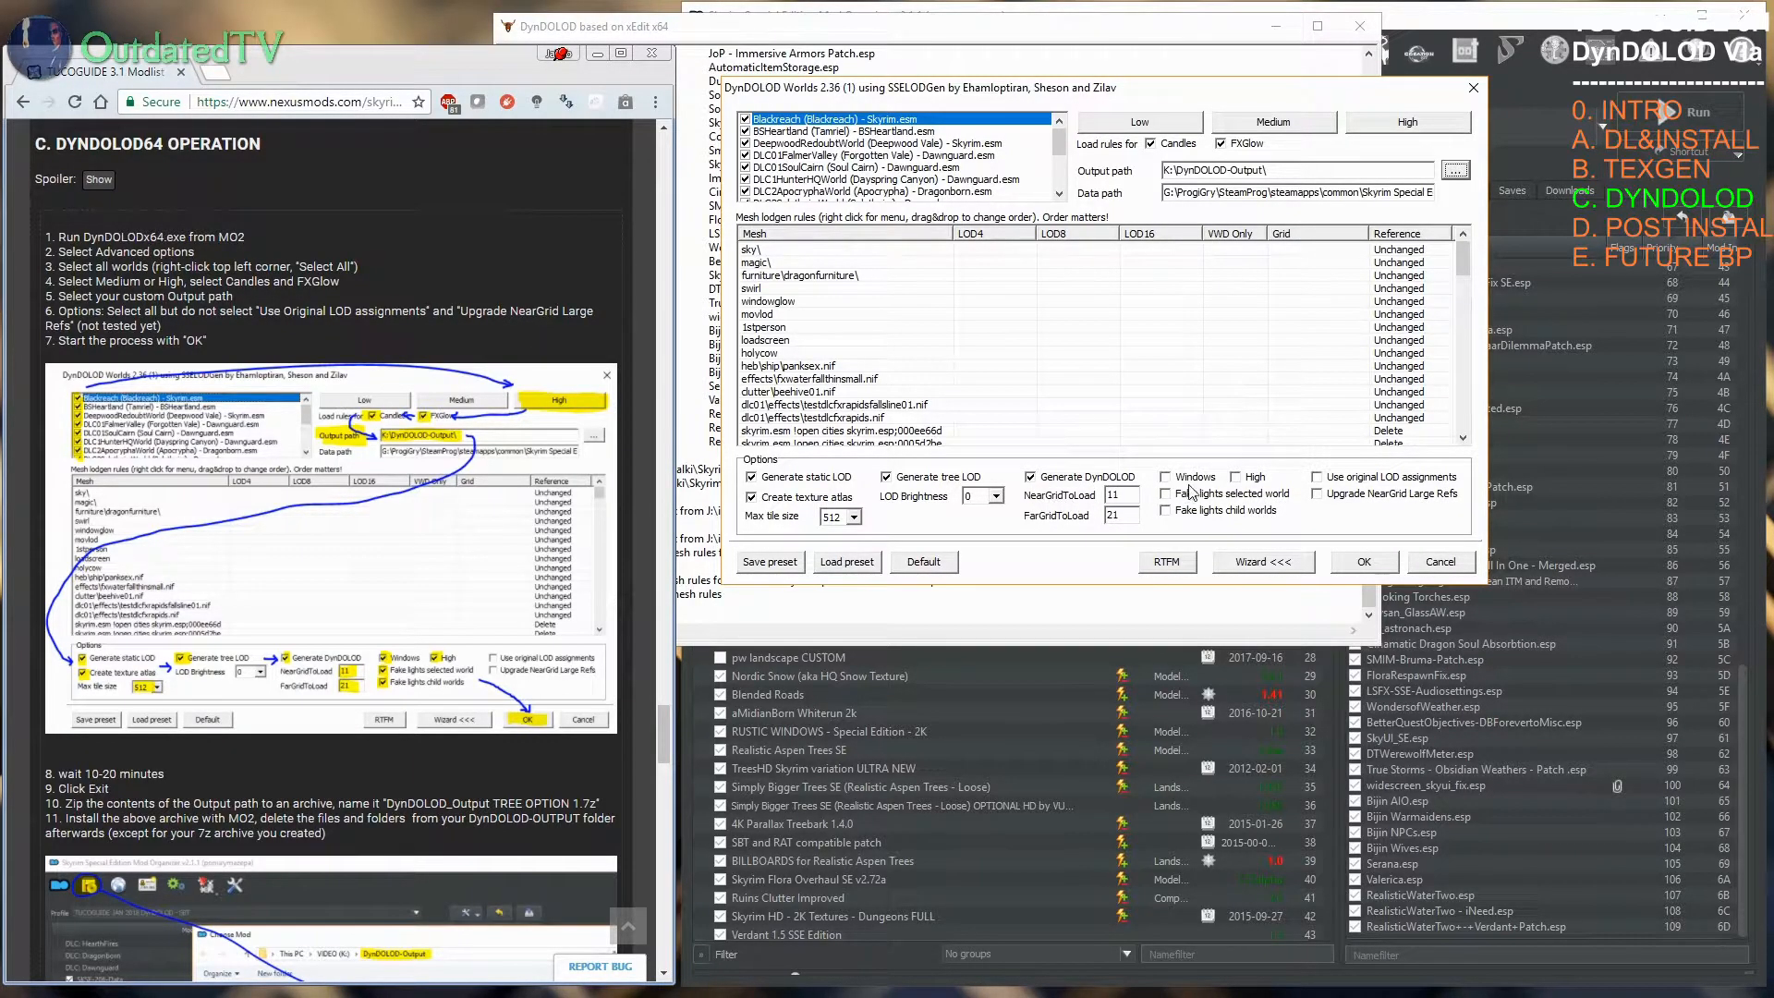
Step: Enable the Windows, High, Fake lights selected world and Fake lights child worlds options, and start the LOD generation
{"action": "left_click", "coordinate": [1166, 510]}
{"action": "left_click", "coordinate": [1167, 493]}
{"action": "left_click", "coordinate": [1165, 476]}
{"action": "left_click", "coordinate": [1234, 479]}
{"action": "scroll", "coordinate": [1062, 139], "scroll_direction": "down", "scroll_amount": 1}
{"action": "scroll", "coordinate": [1064, 127], "scroll_direction": "up", "scroll_amount": 1}
{"action": "left_click", "coordinate": [1364, 564]}
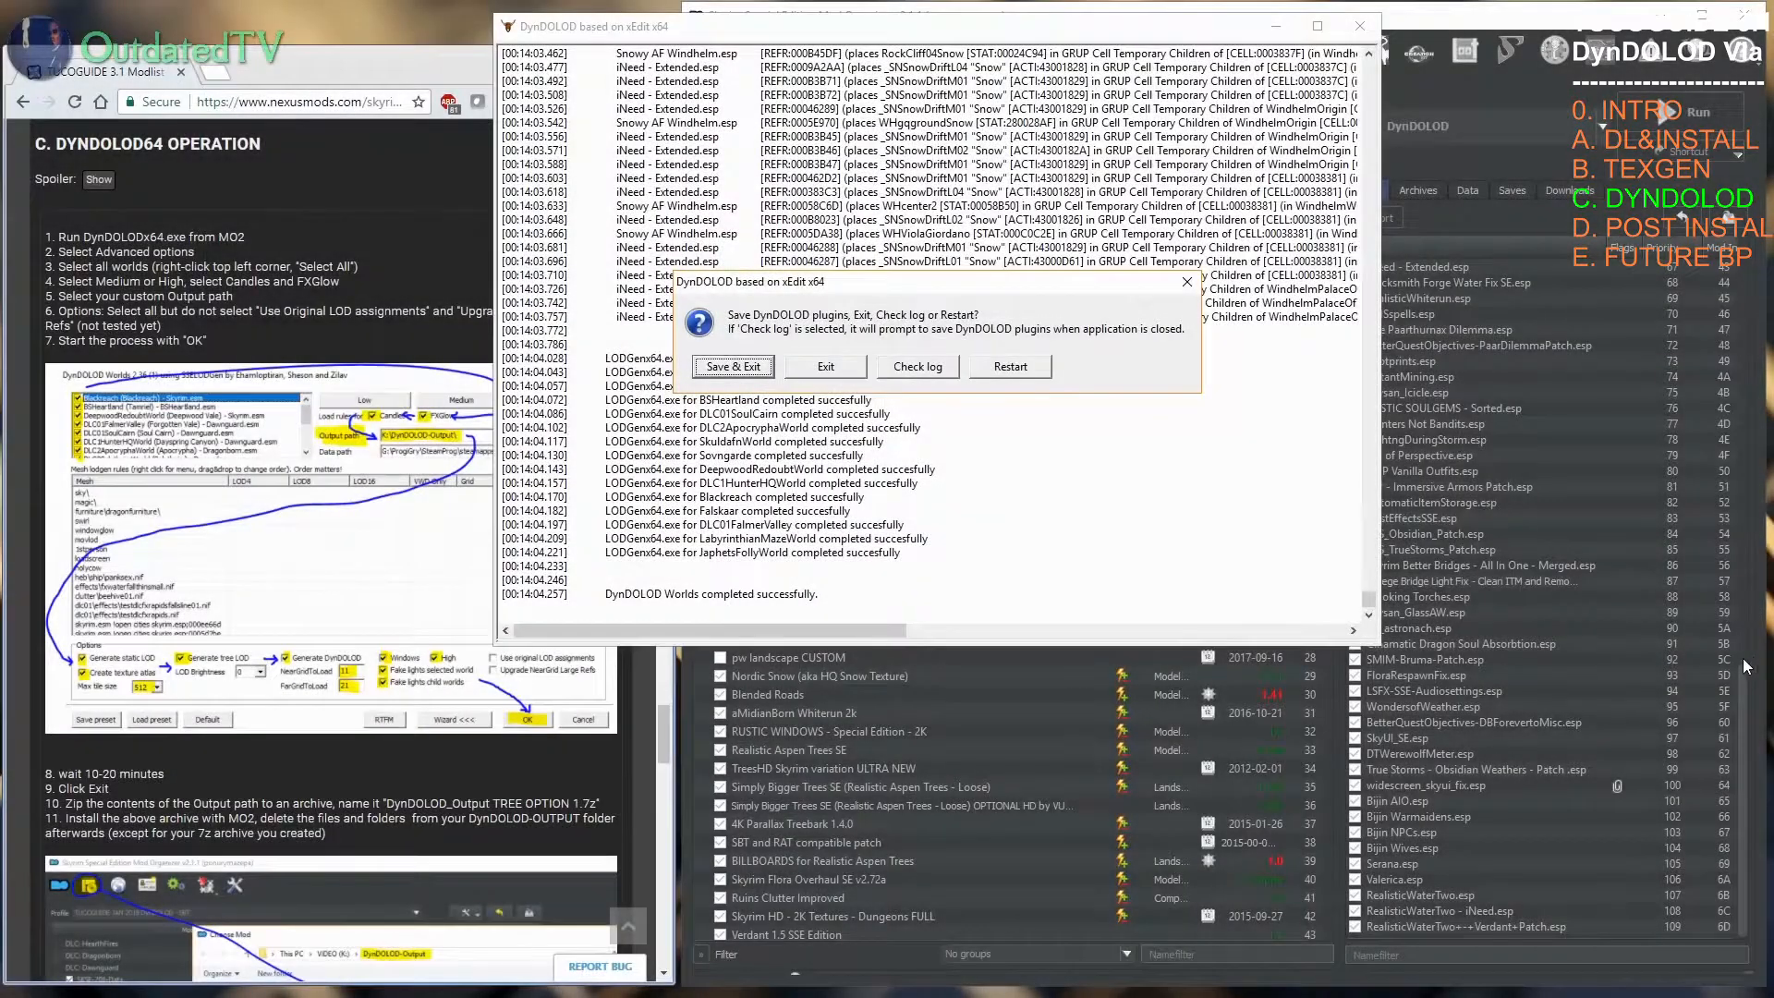
Step: Exit DynDOLOD and copy the archive name "DynDOLOD_Output TREE OPTION 1.7z" from step 10 of the guide
{"action": "left_click", "coordinate": [826, 367]}
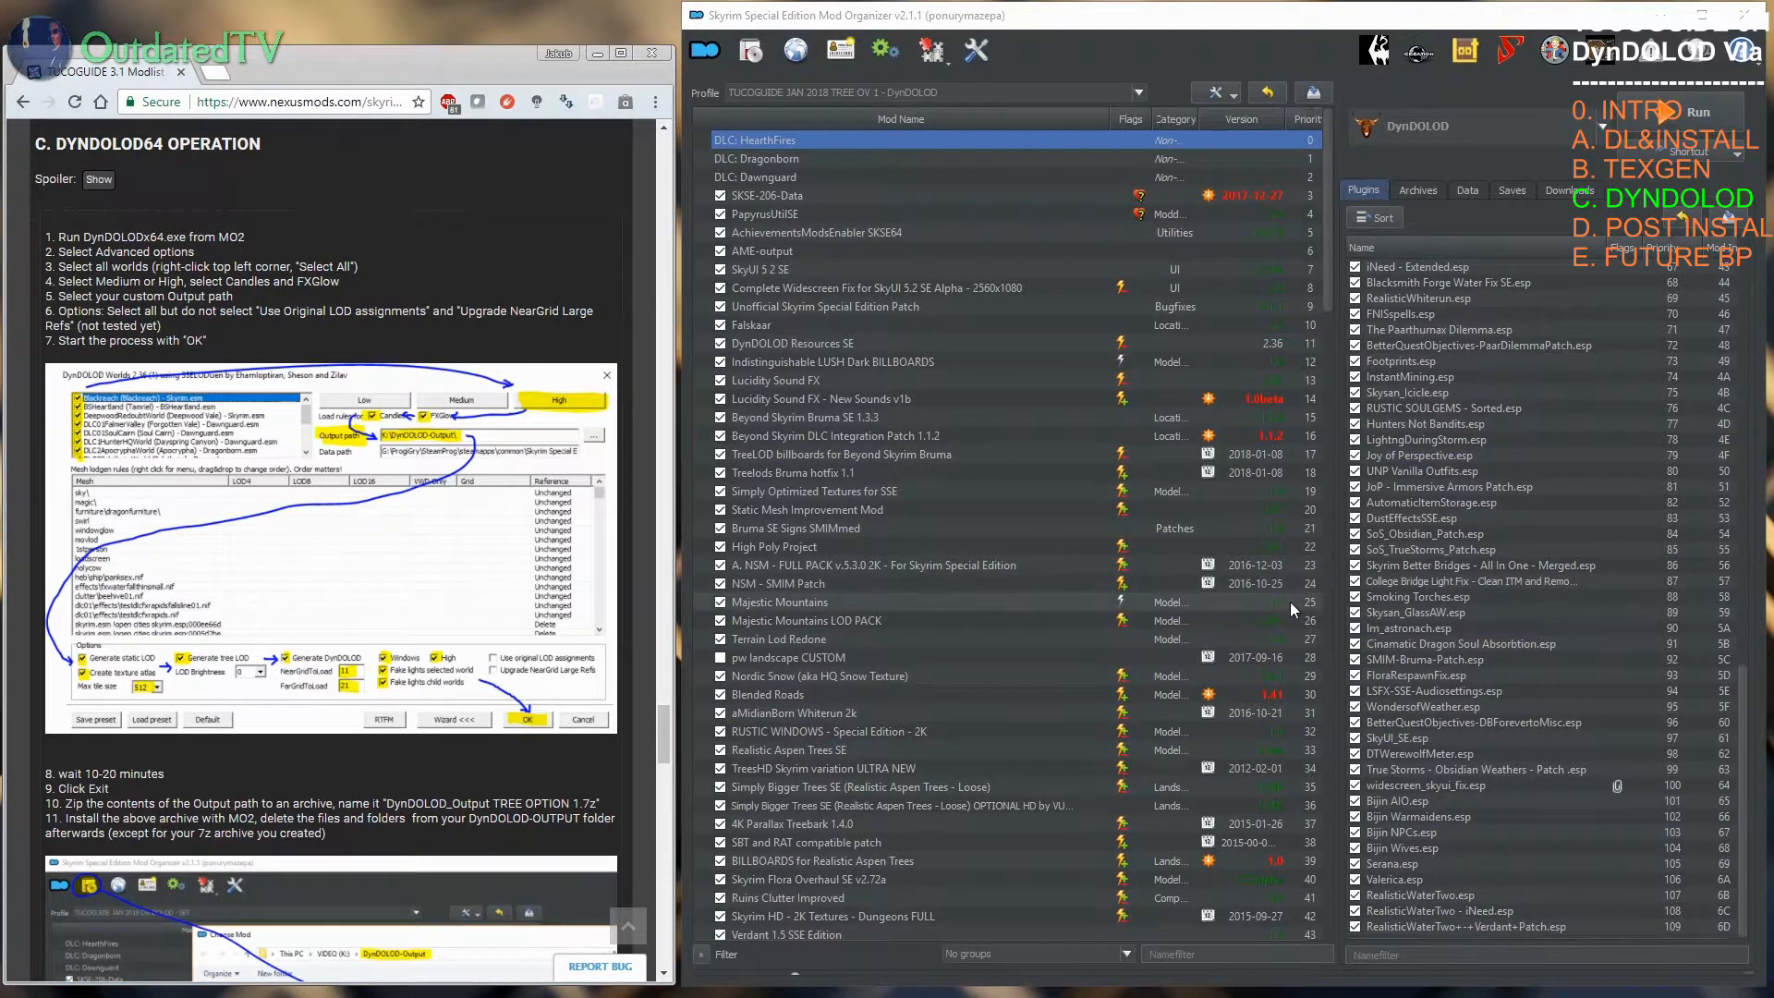
{"action": "scroll", "coordinate": [349, 544], "scroll_direction": "down", "scroll_amount": 4}
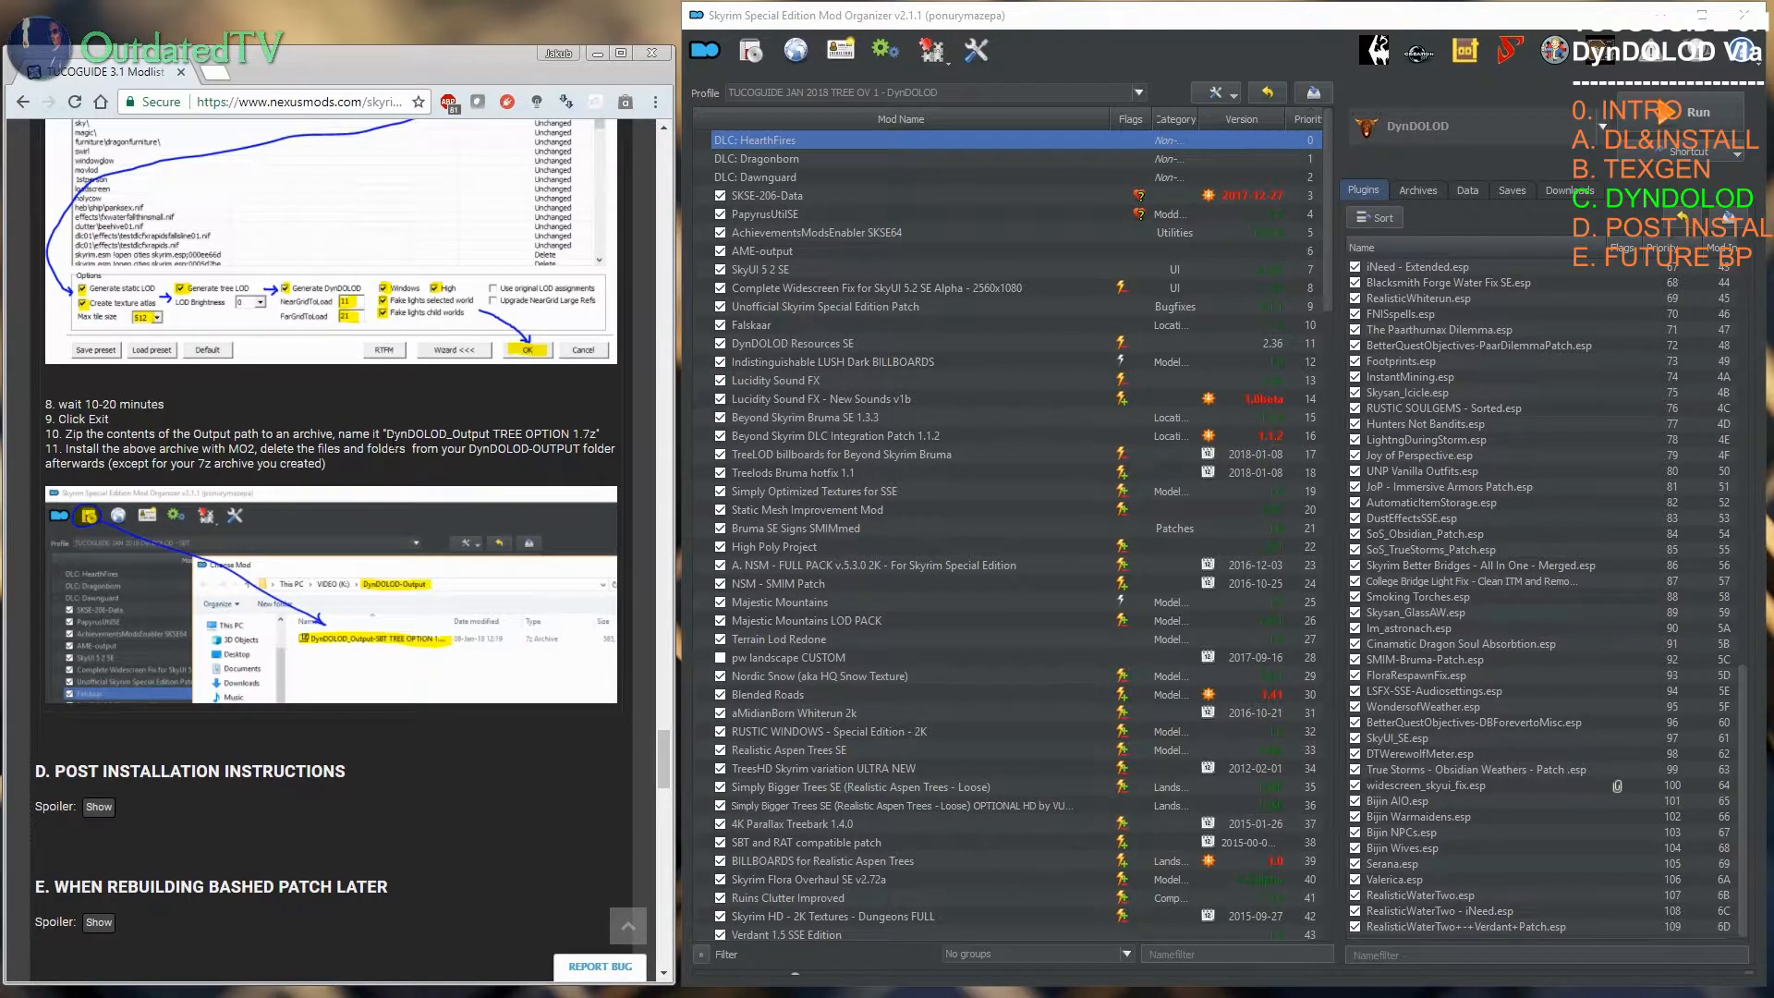
{"action": "left_click_drag", "start_coordinate": [386, 433], "coordinate": [593, 433]}
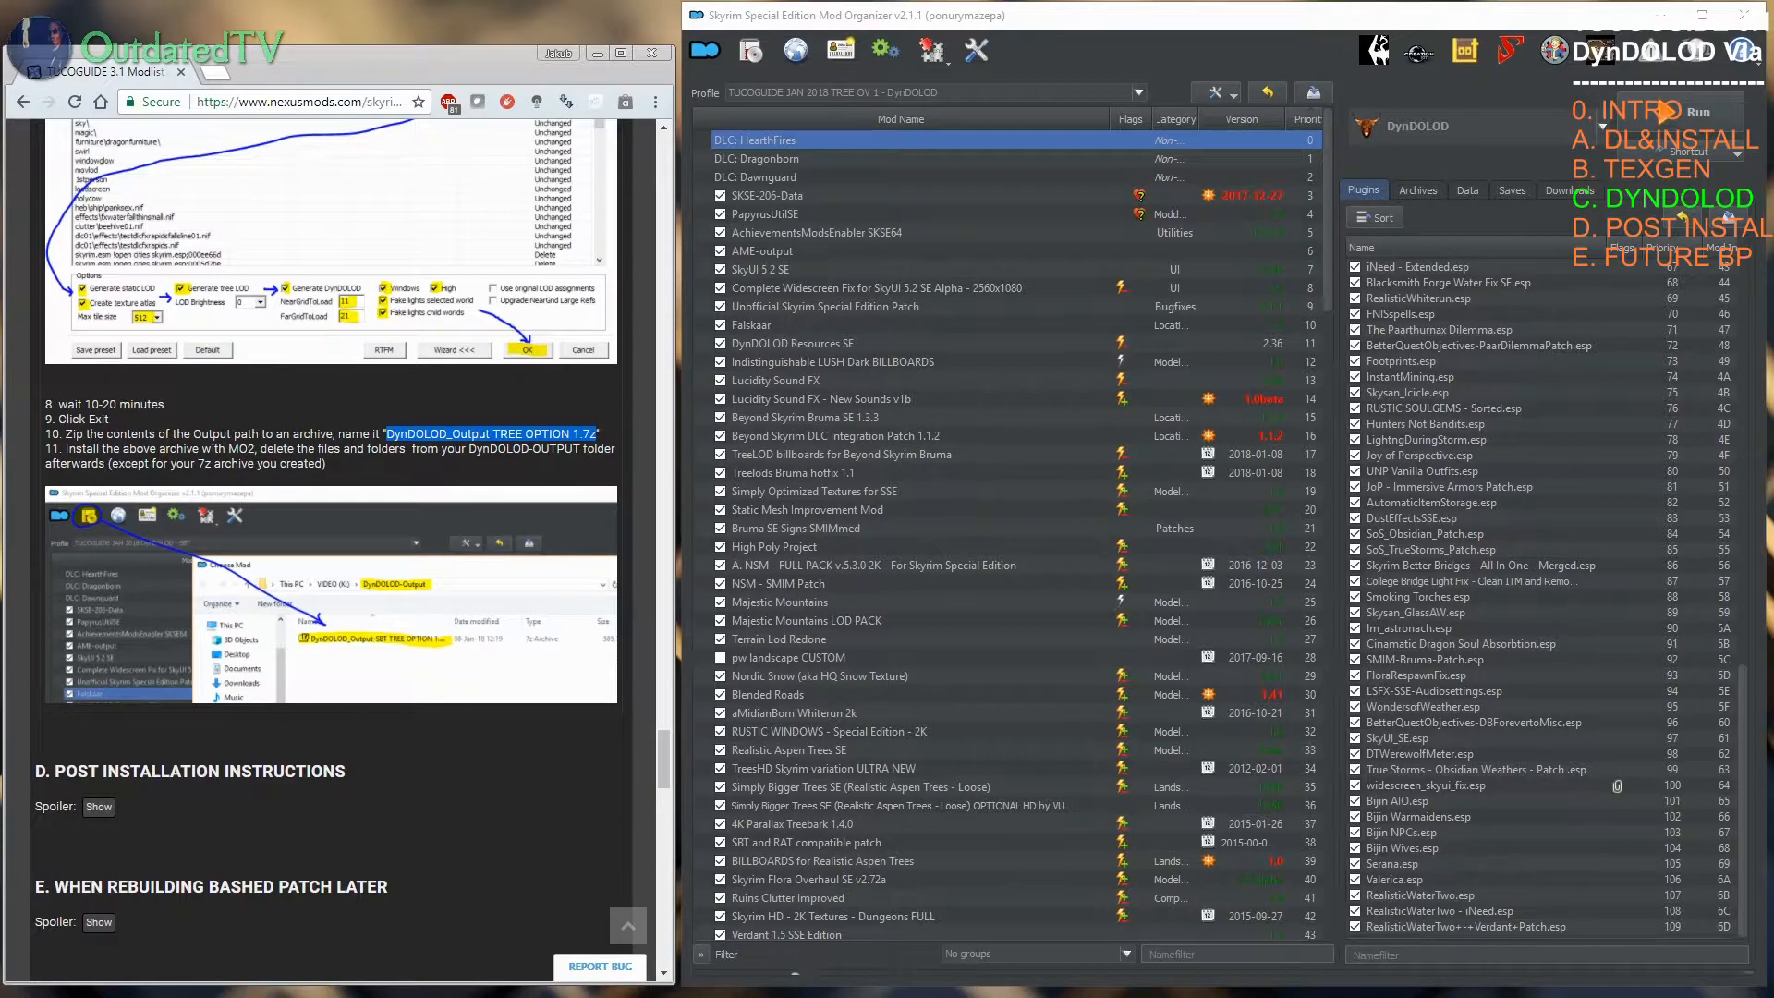
Step: In File Explorer, compress all contents of K:\DynDOLOD-Output with 7-Zip into "DynDOLOD_Output TREE OPTION 1.7z"
{"action": "key", "text": "alt+Tab"}
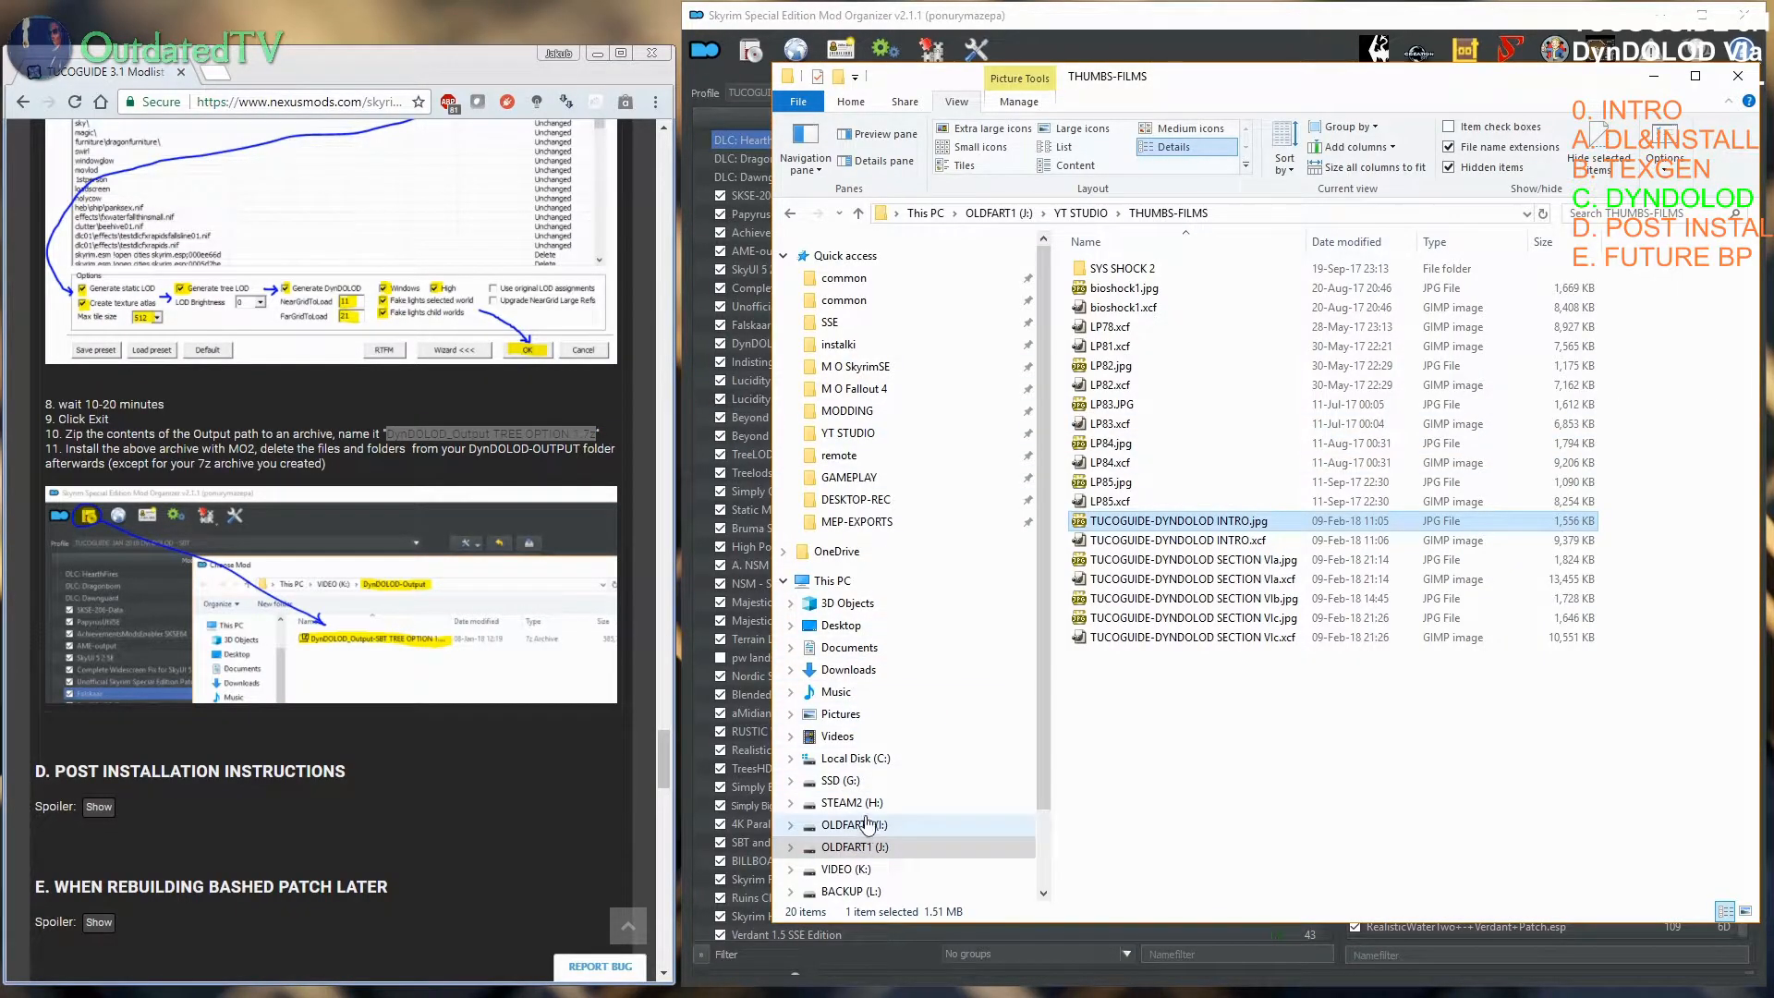
{"action": "left_click", "coordinate": [864, 874]}
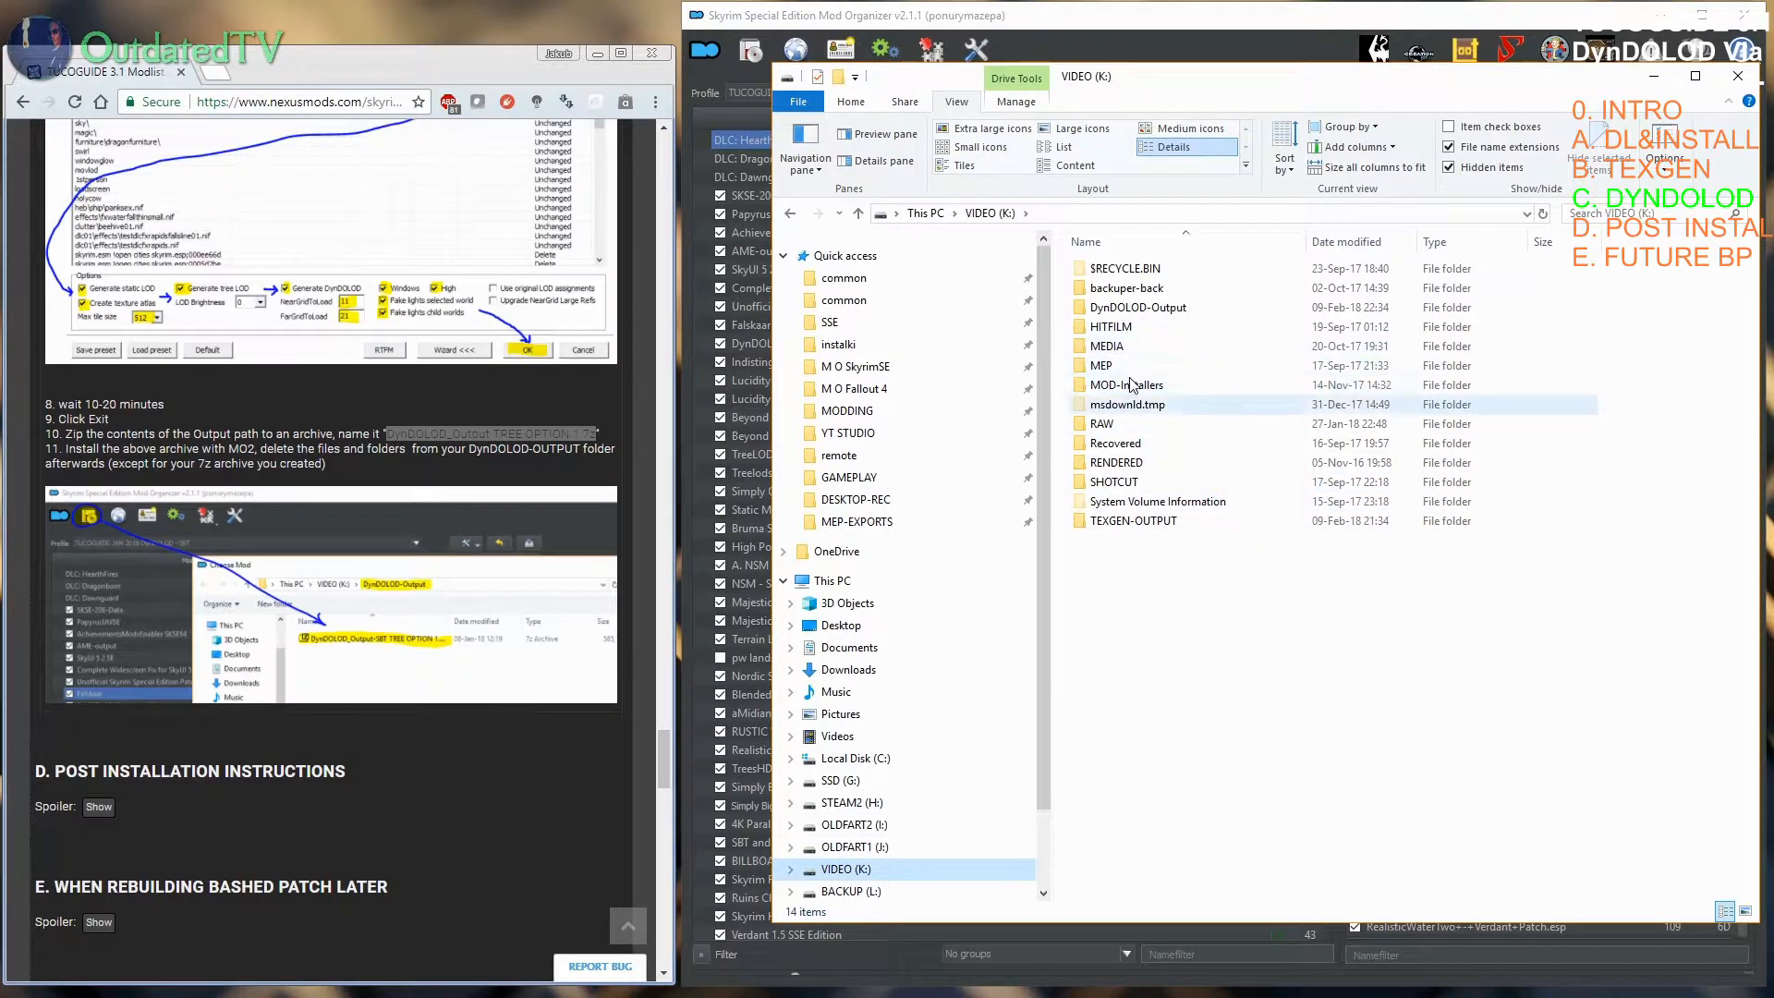
{"action": "double_click", "coordinate": [1139, 314]}
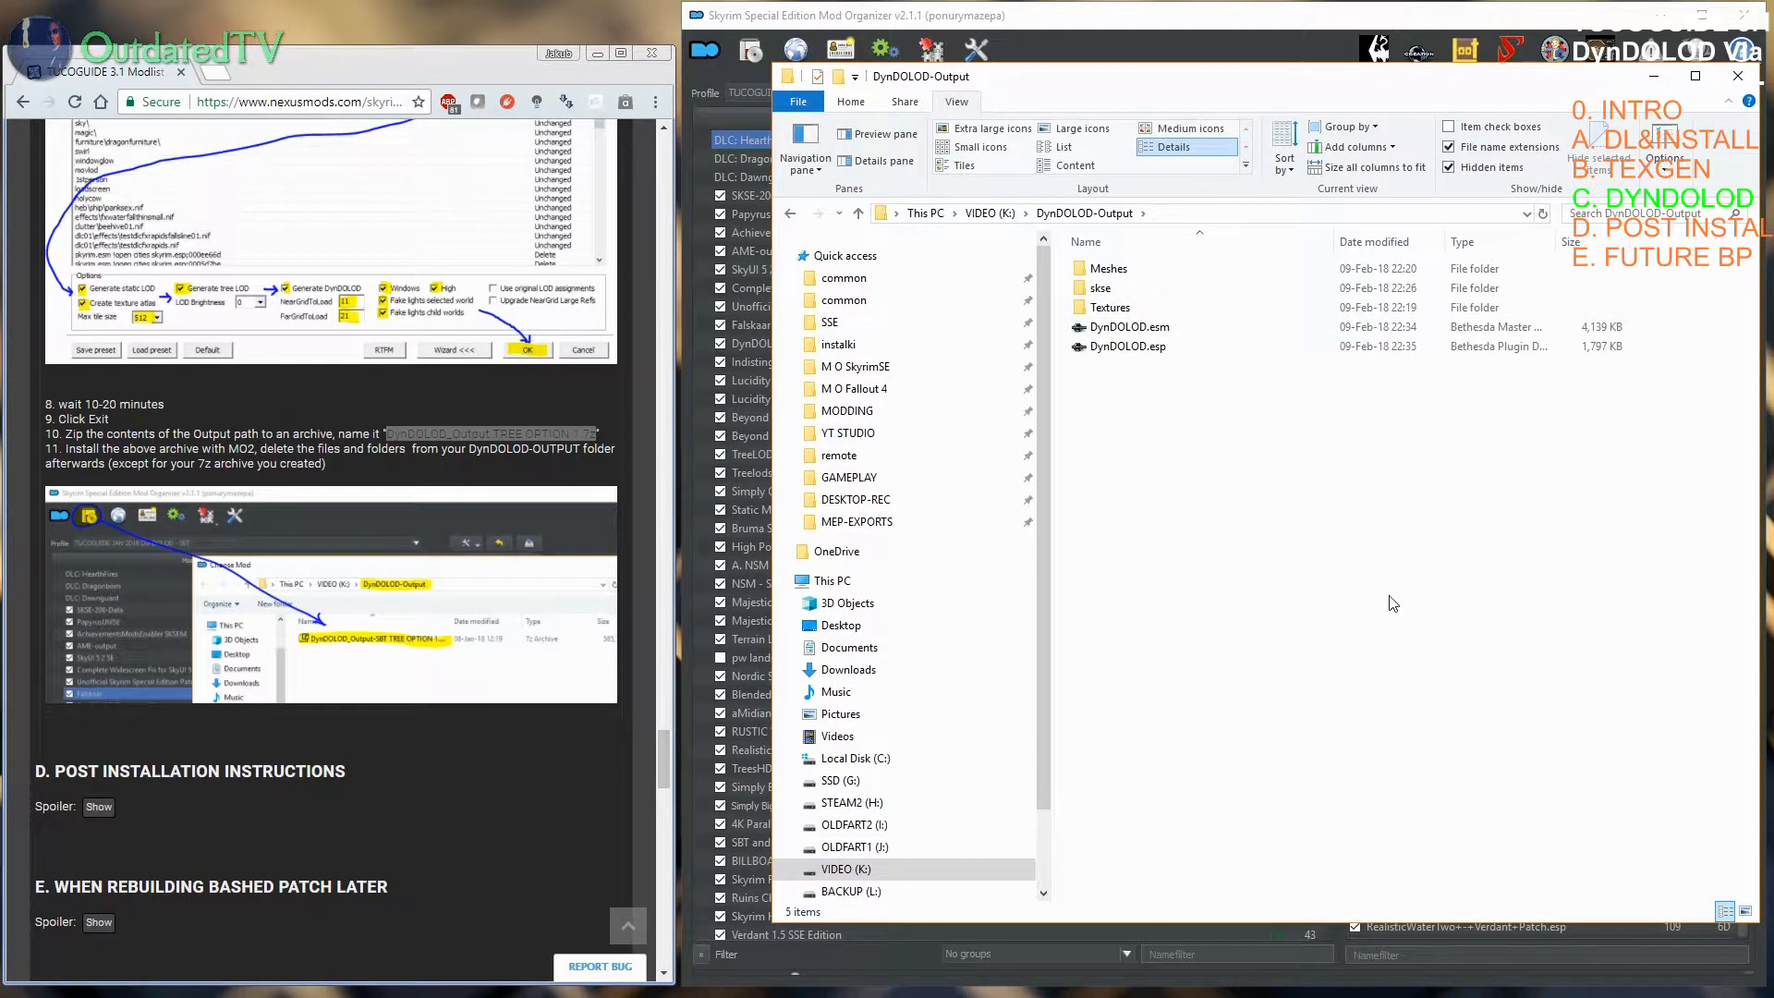
{"action": "left_click_drag", "start_coordinate": [1174, 450], "coordinate": [1082, 258]}
{"action": "right_click", "coordinate": [1099, 316]}
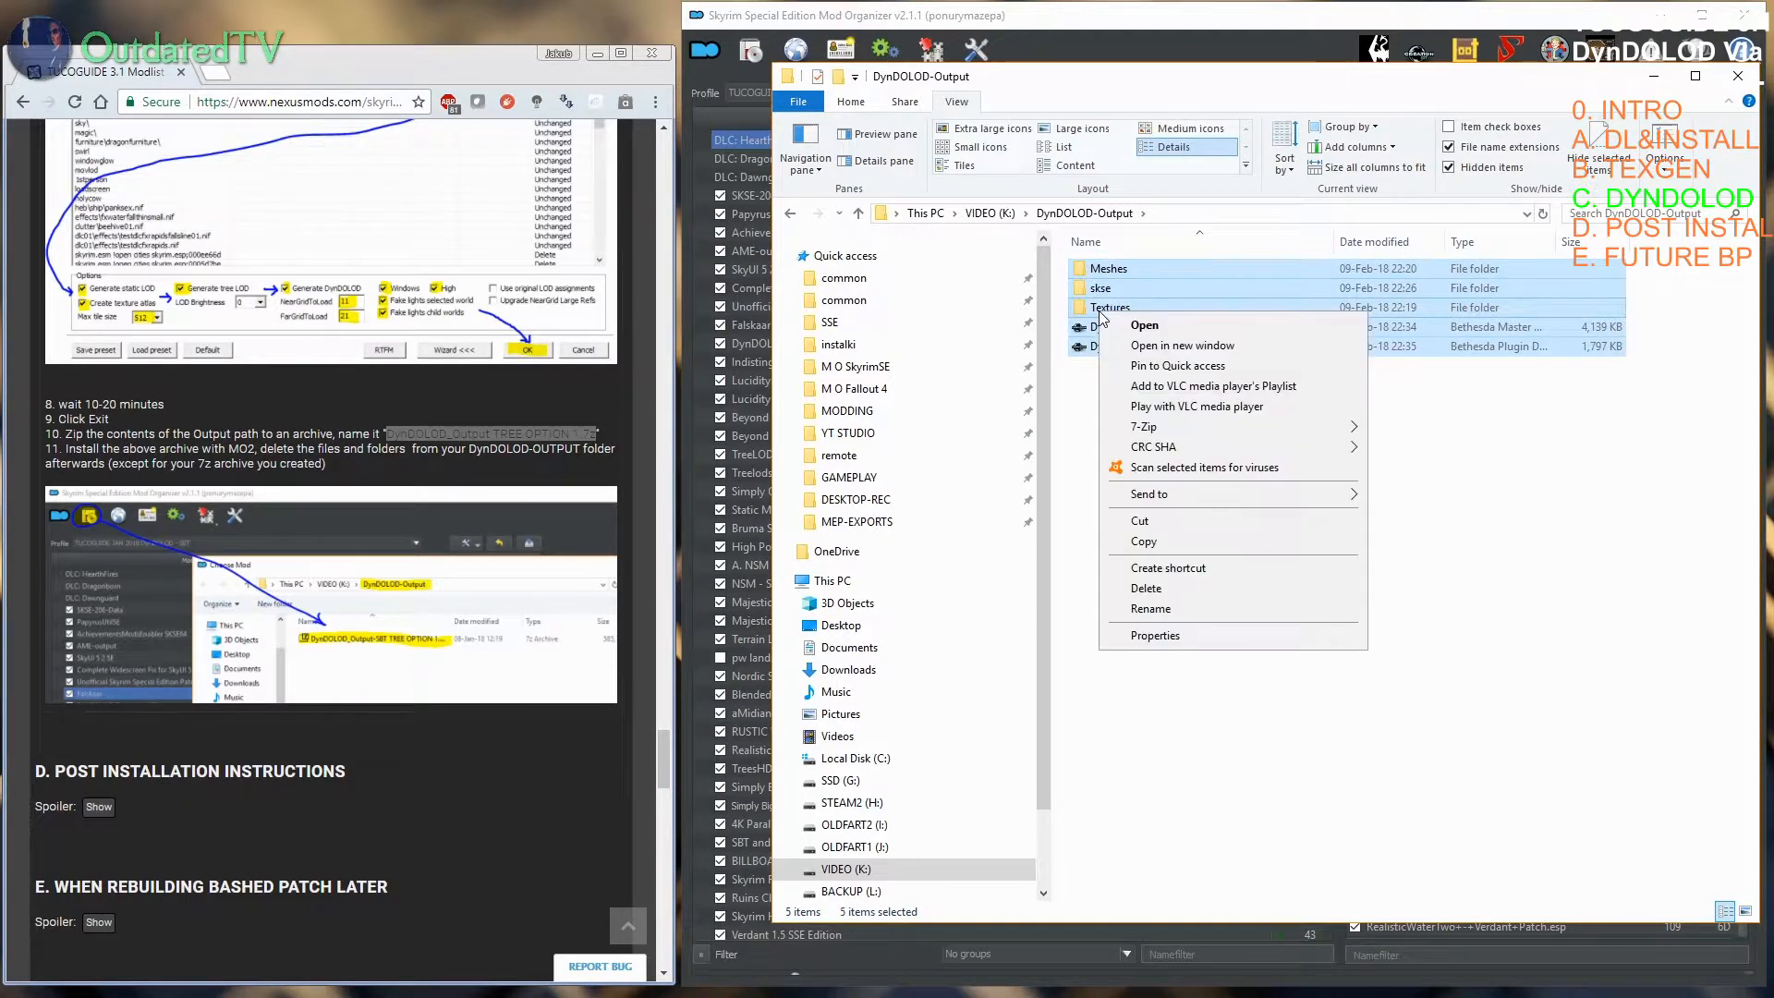
{"action": "mouse_move", "coordinate": [1210, 436]}
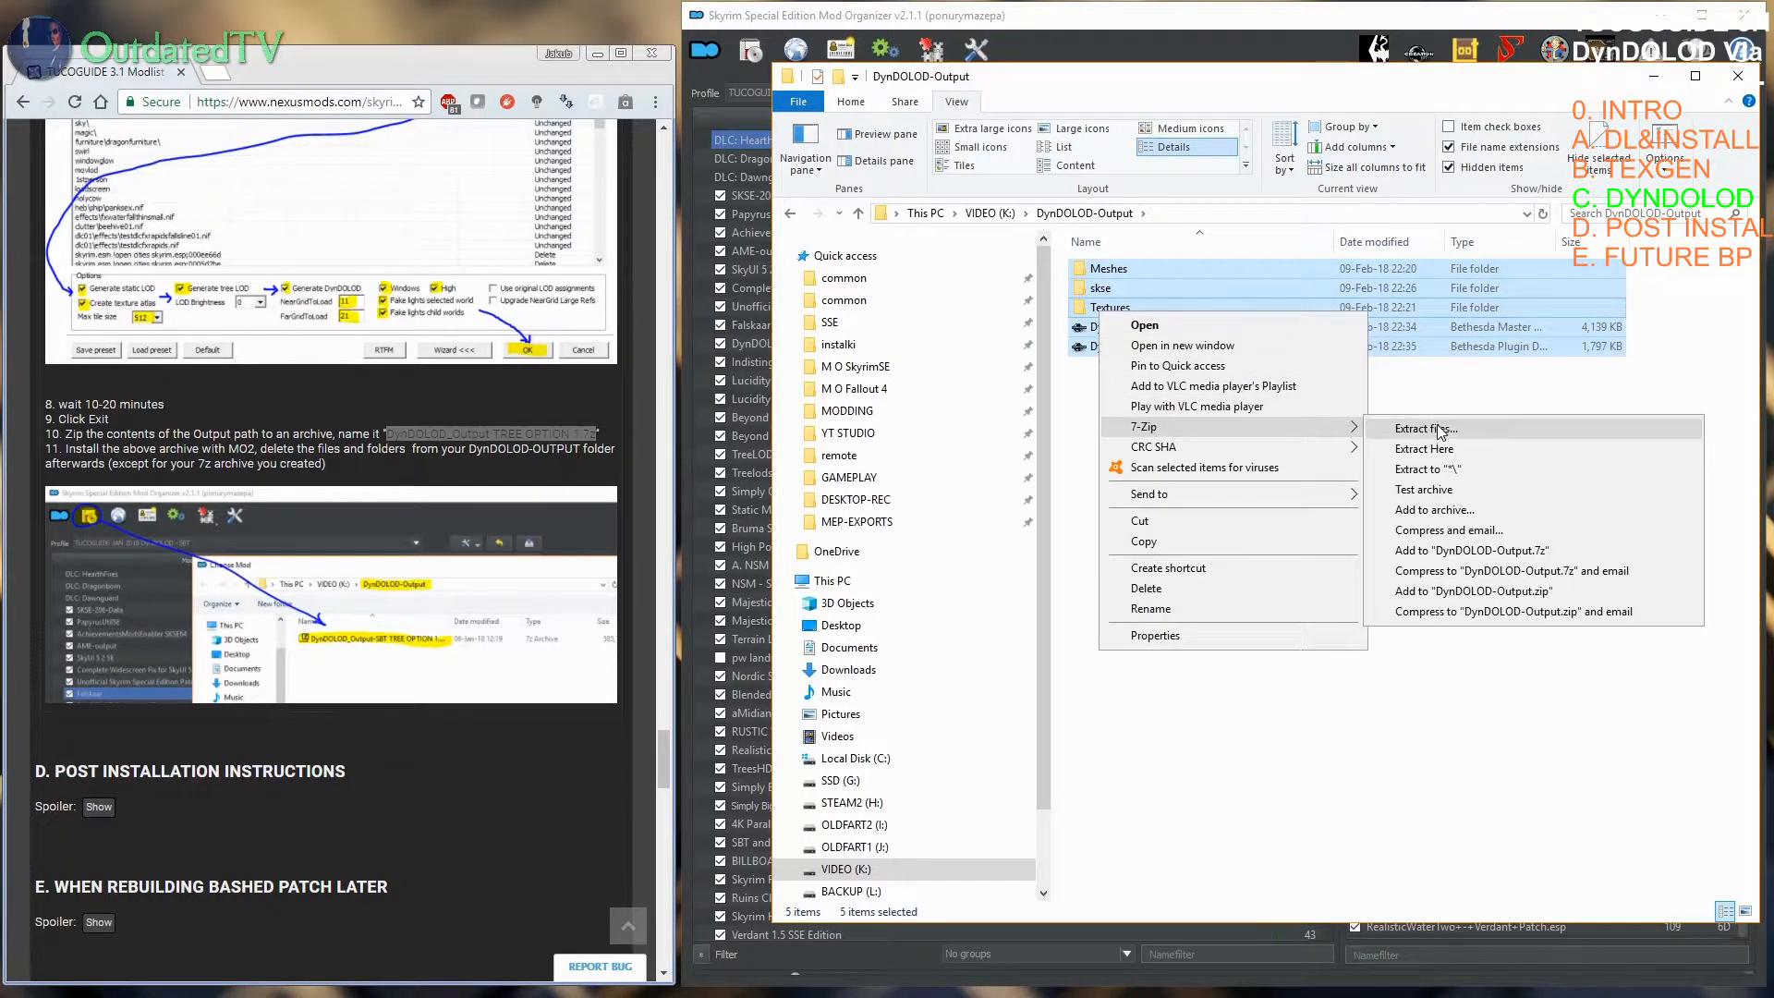
{"action": "left_click", "coordinate": [1449, 514]}
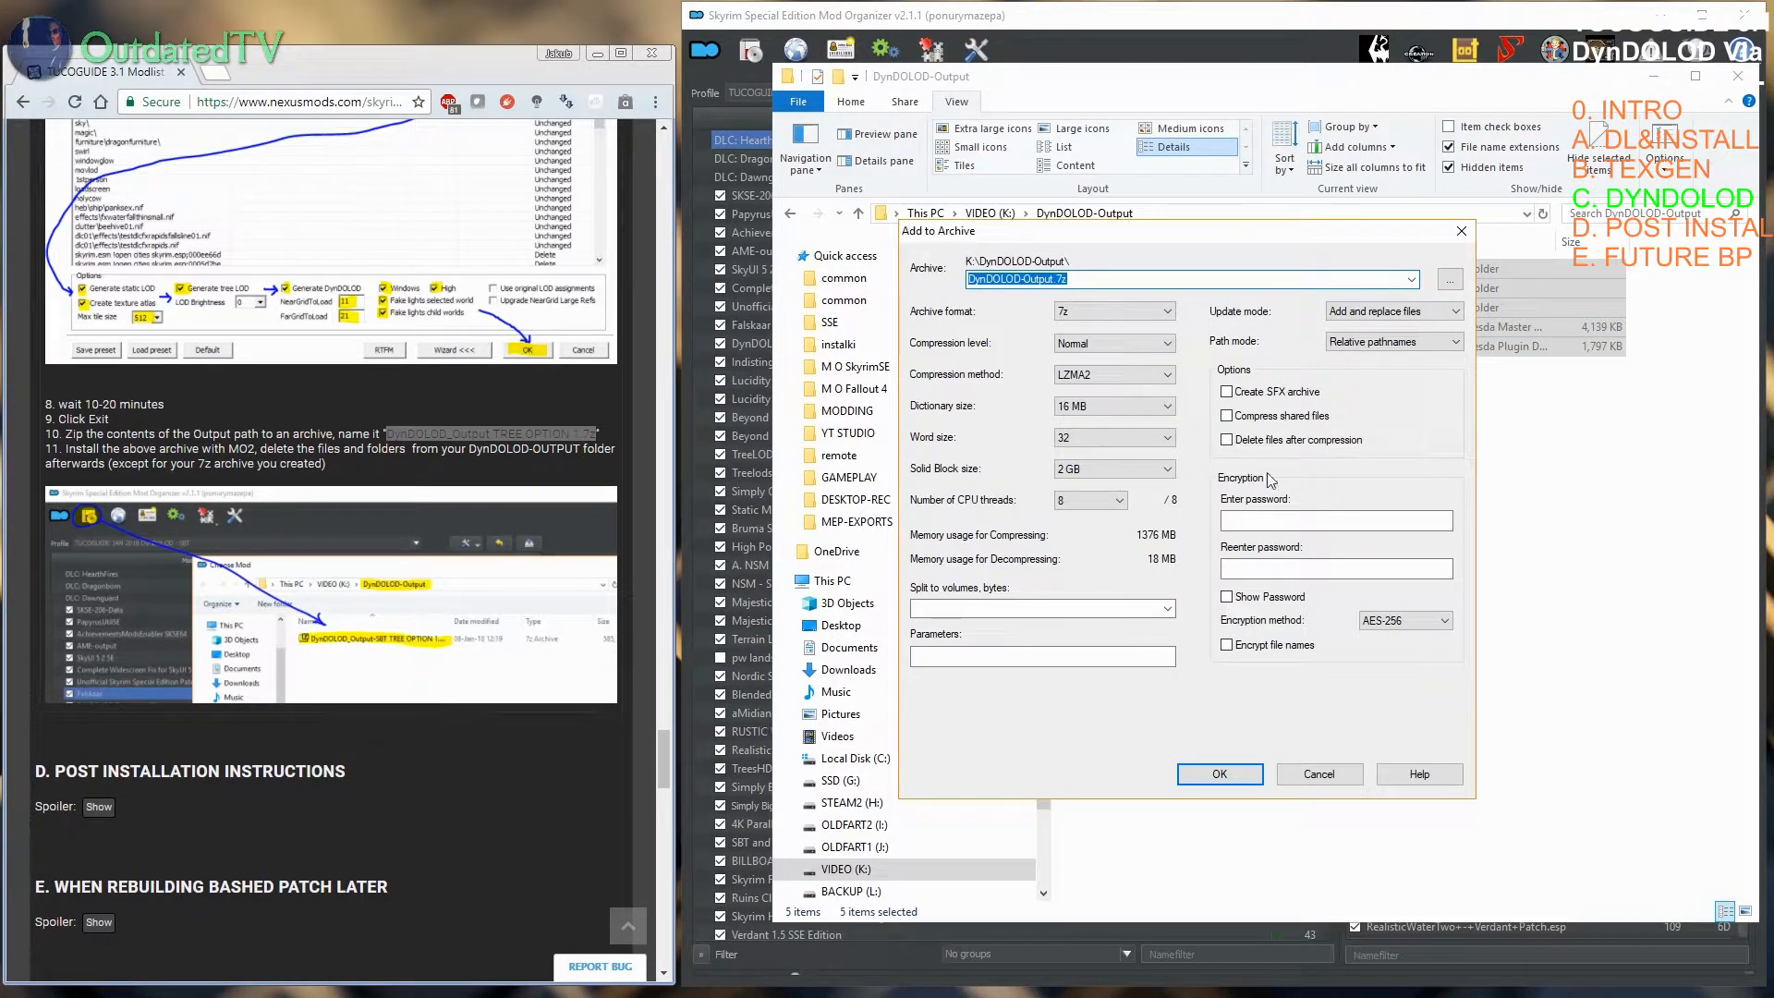
{"action": "type", "text": "DynDOLOD_Output TREE OPTION 1.7z"}
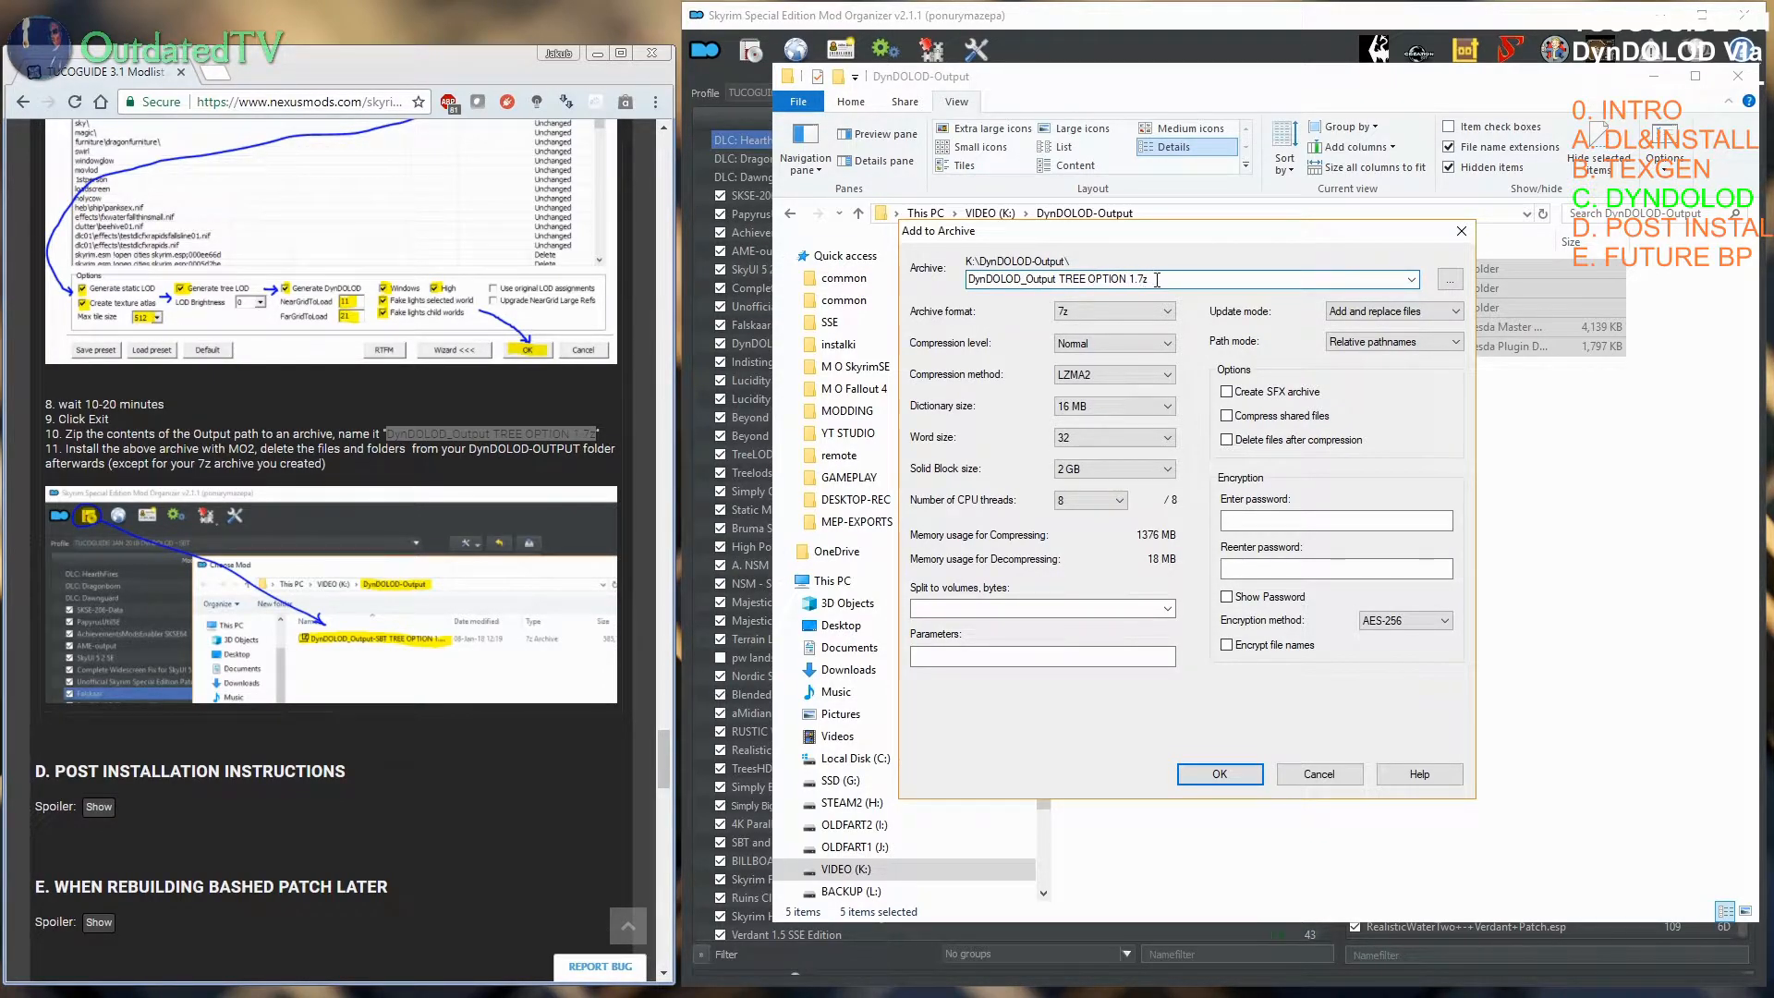
{"action": "left_click", "coordinate": [1219, 774]}
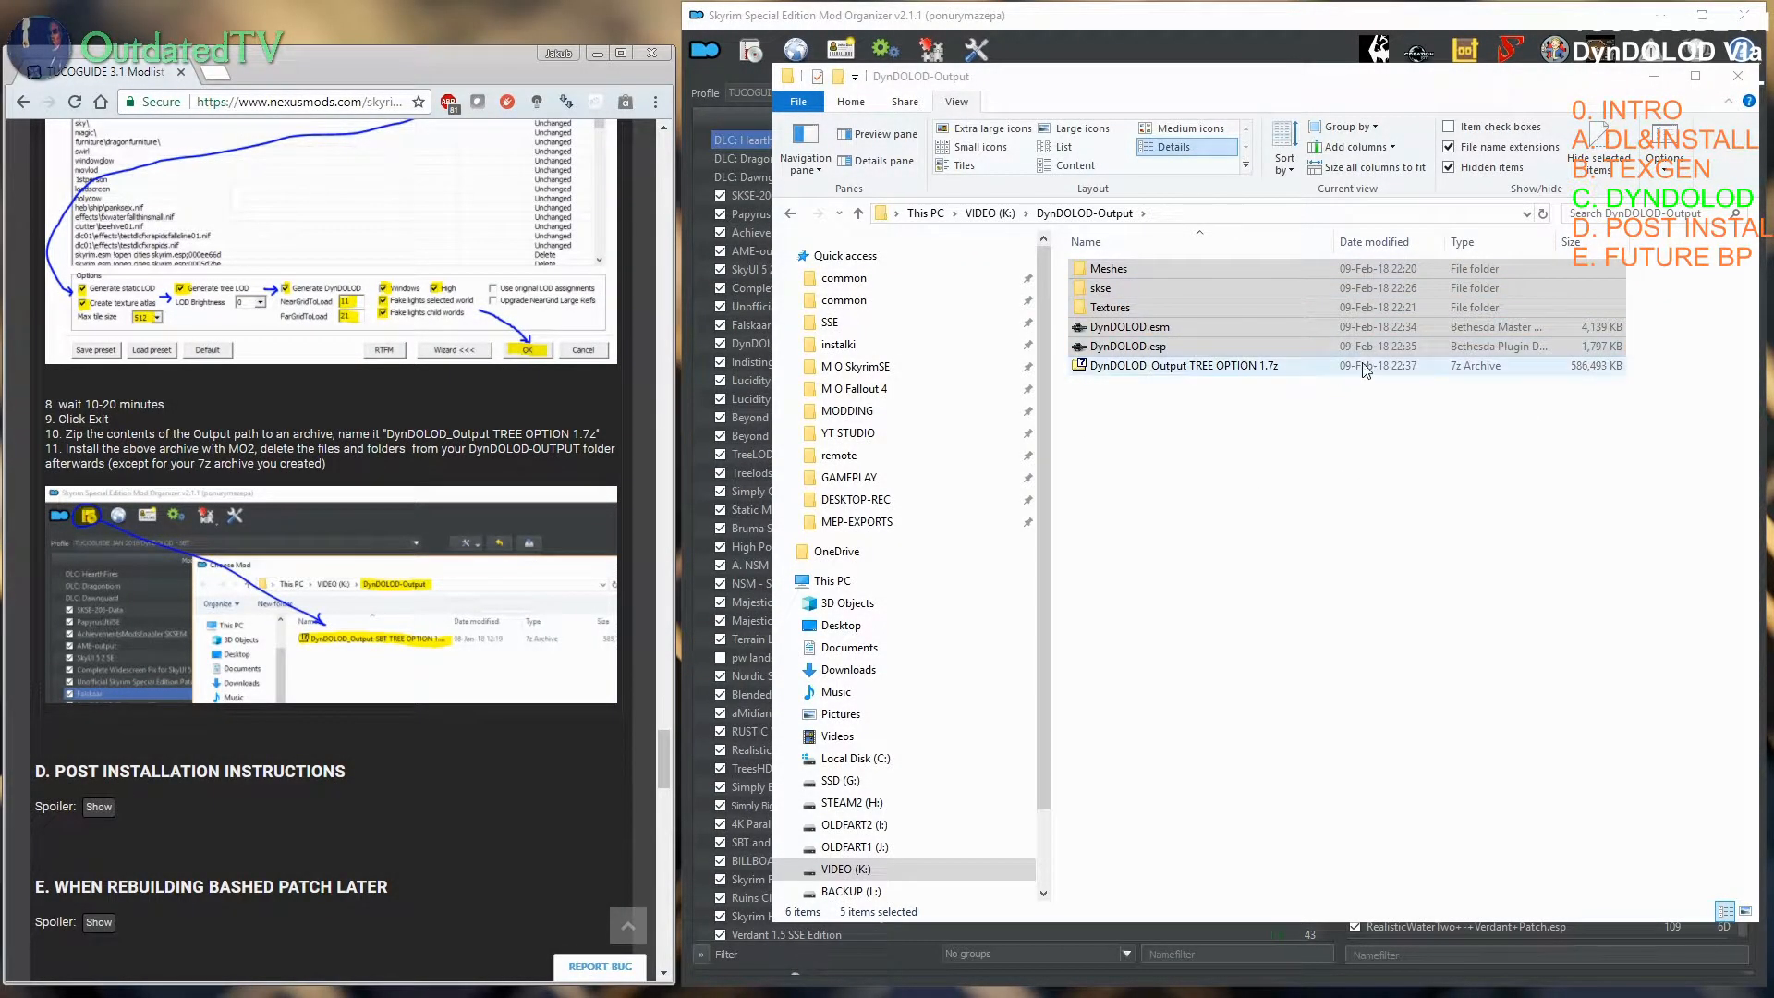
Step: Switch to Mod Organizer and manually install the archive from K:\DynDOLOD-Output as "DynDOLOD_Output TREE OPTION 1"
{"action": "left_click", "coordinate": [1653, 77]}
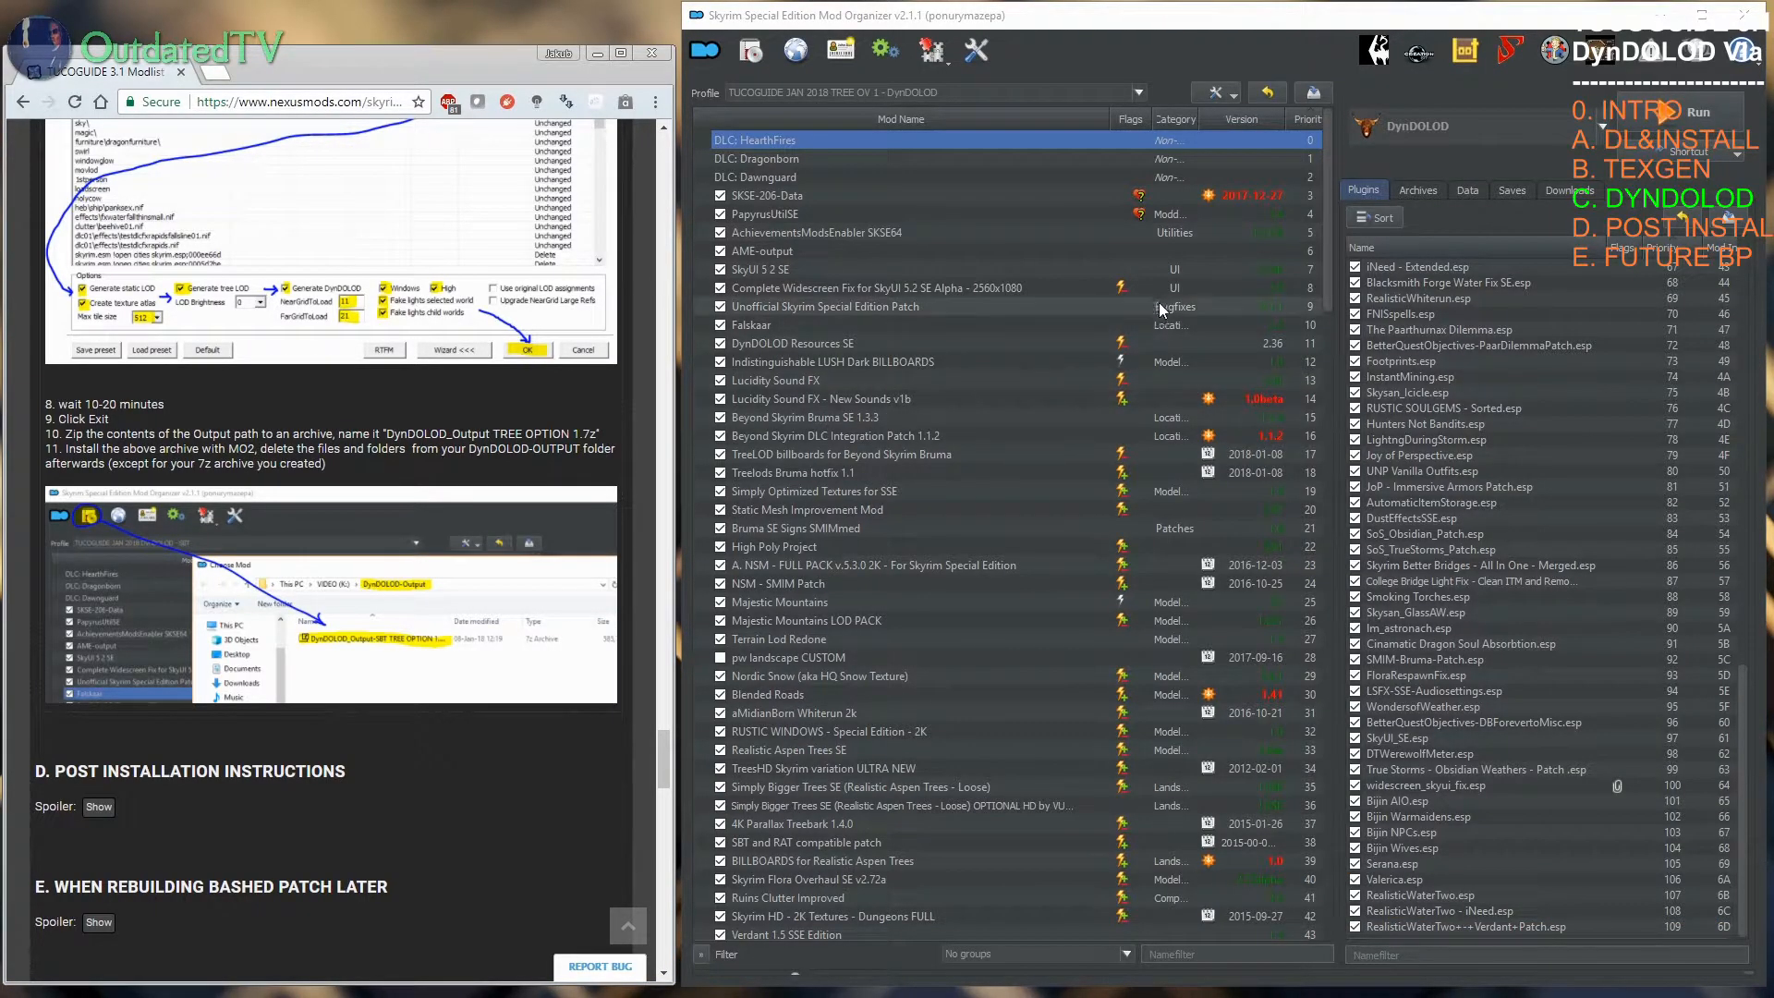
{"action": "left_click", "coordinate": [751, 51]}
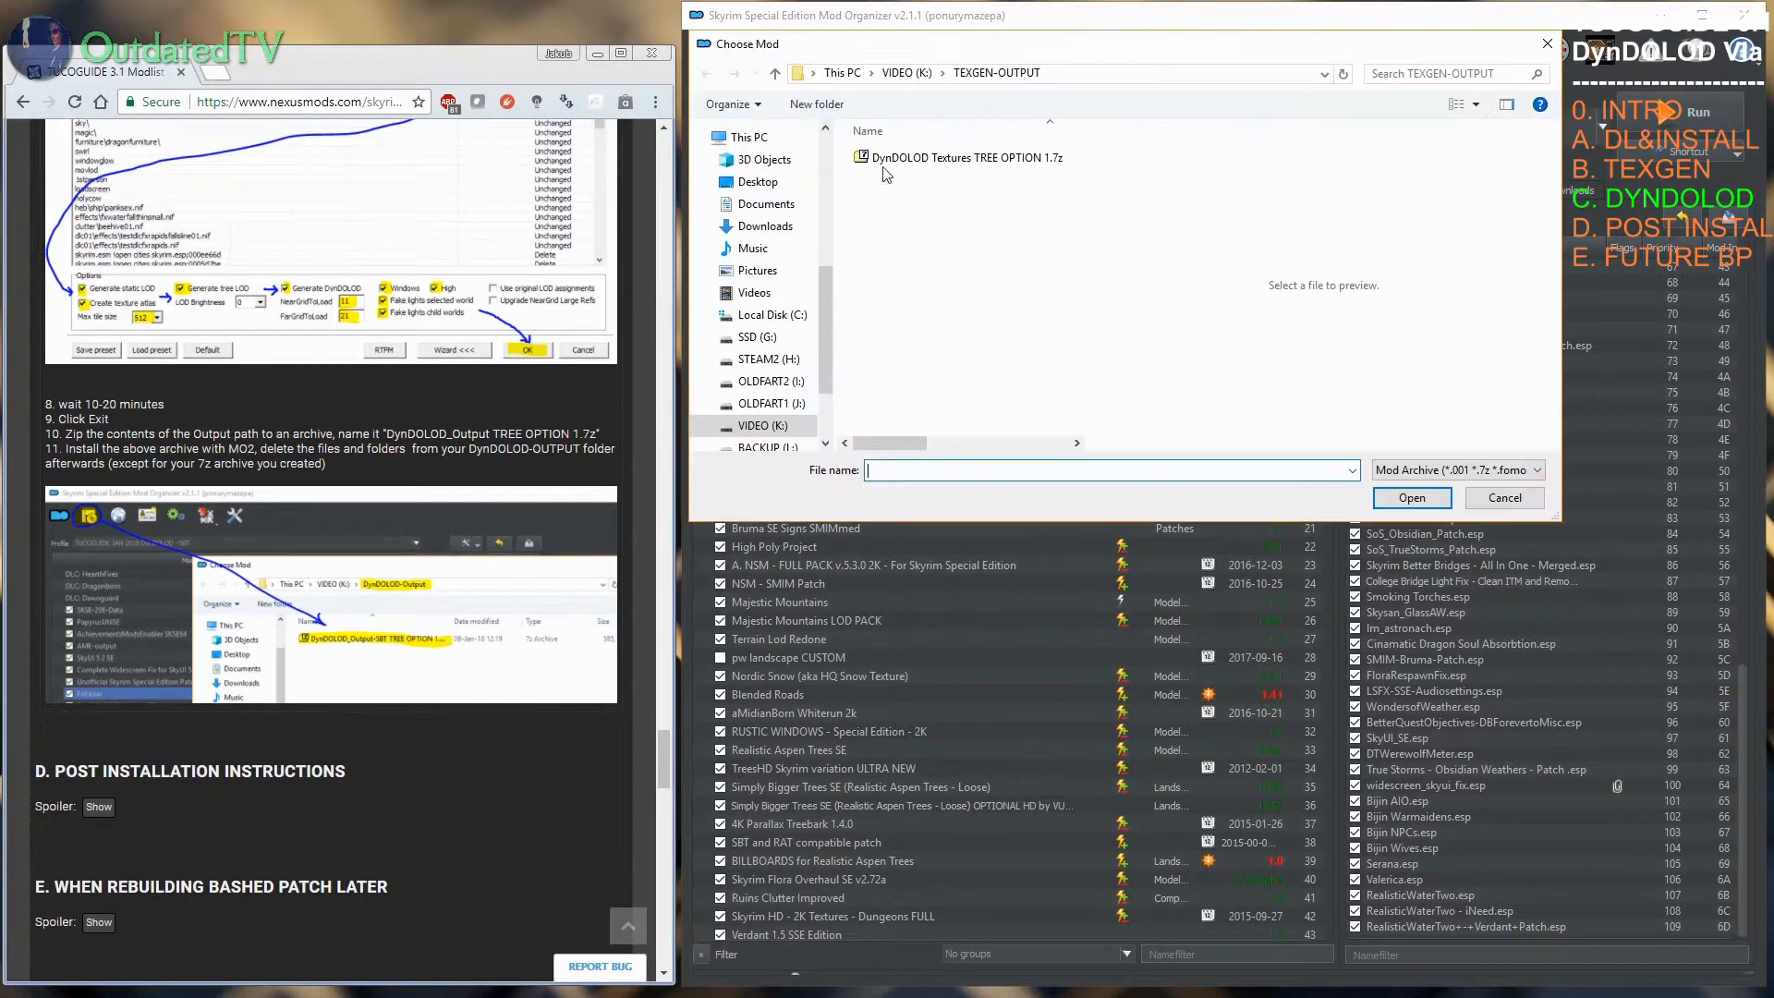
{"action": "left_click", "coordinate": [906, 73]}
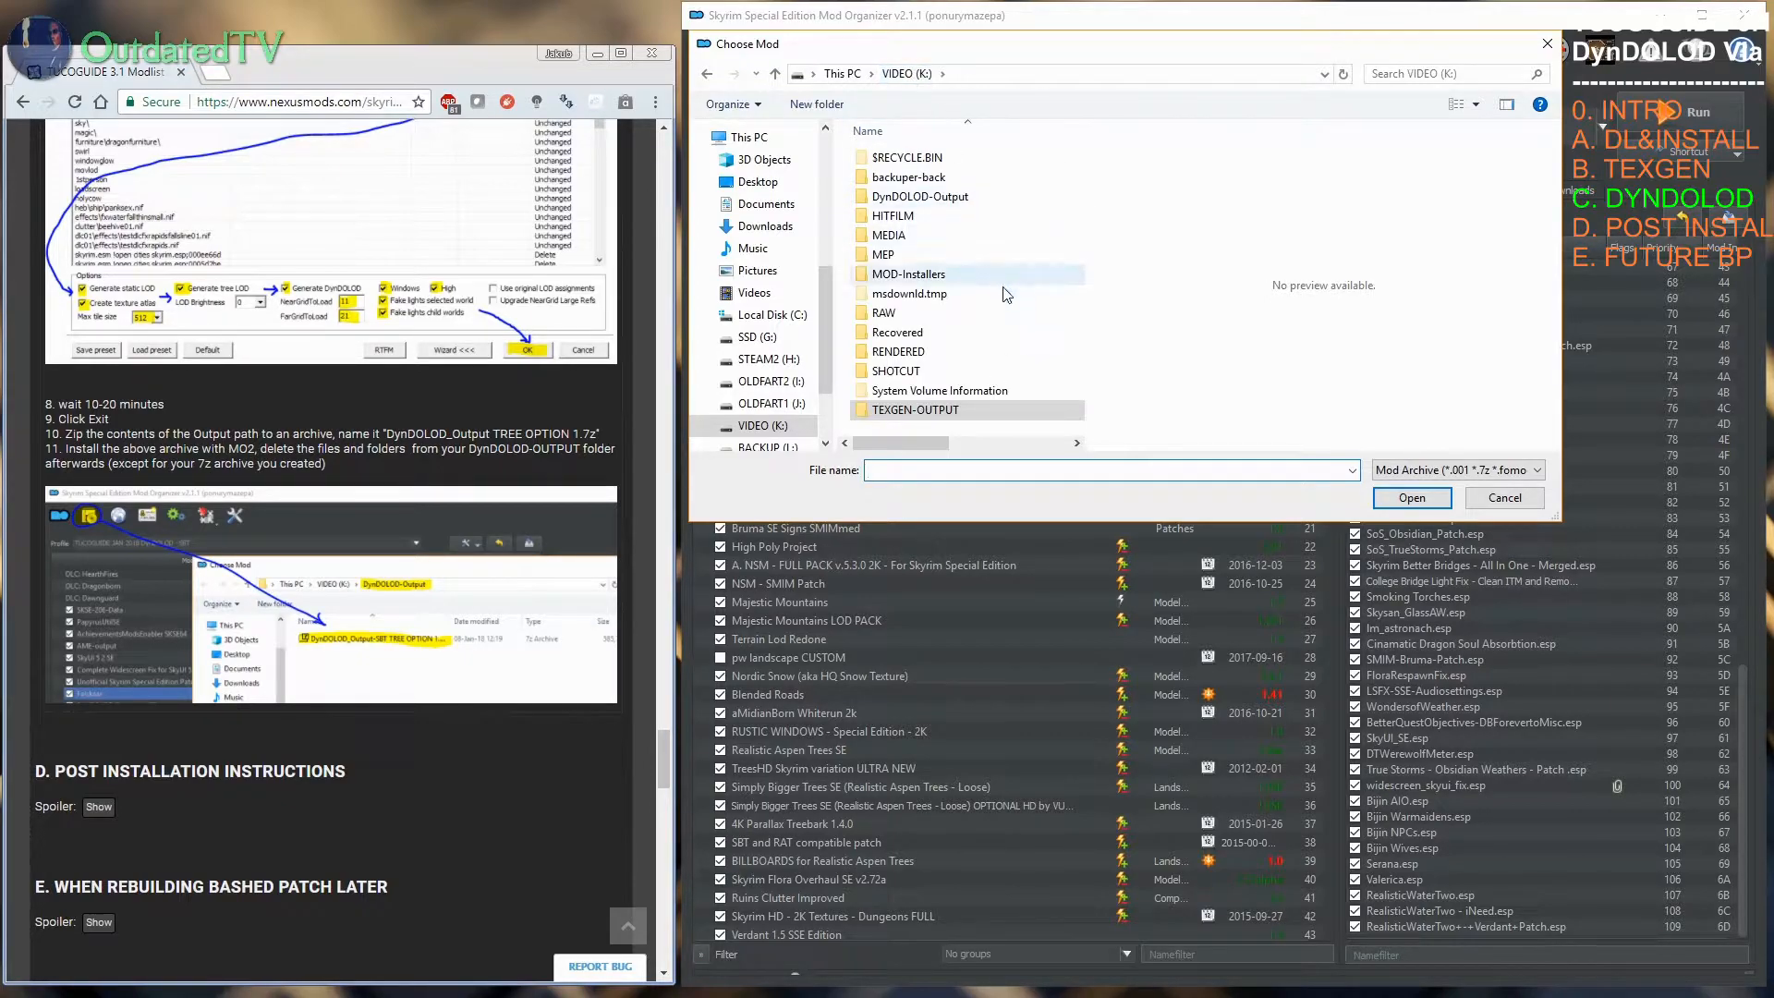
{"action": "double_click", "coordinate": [921, 198]}
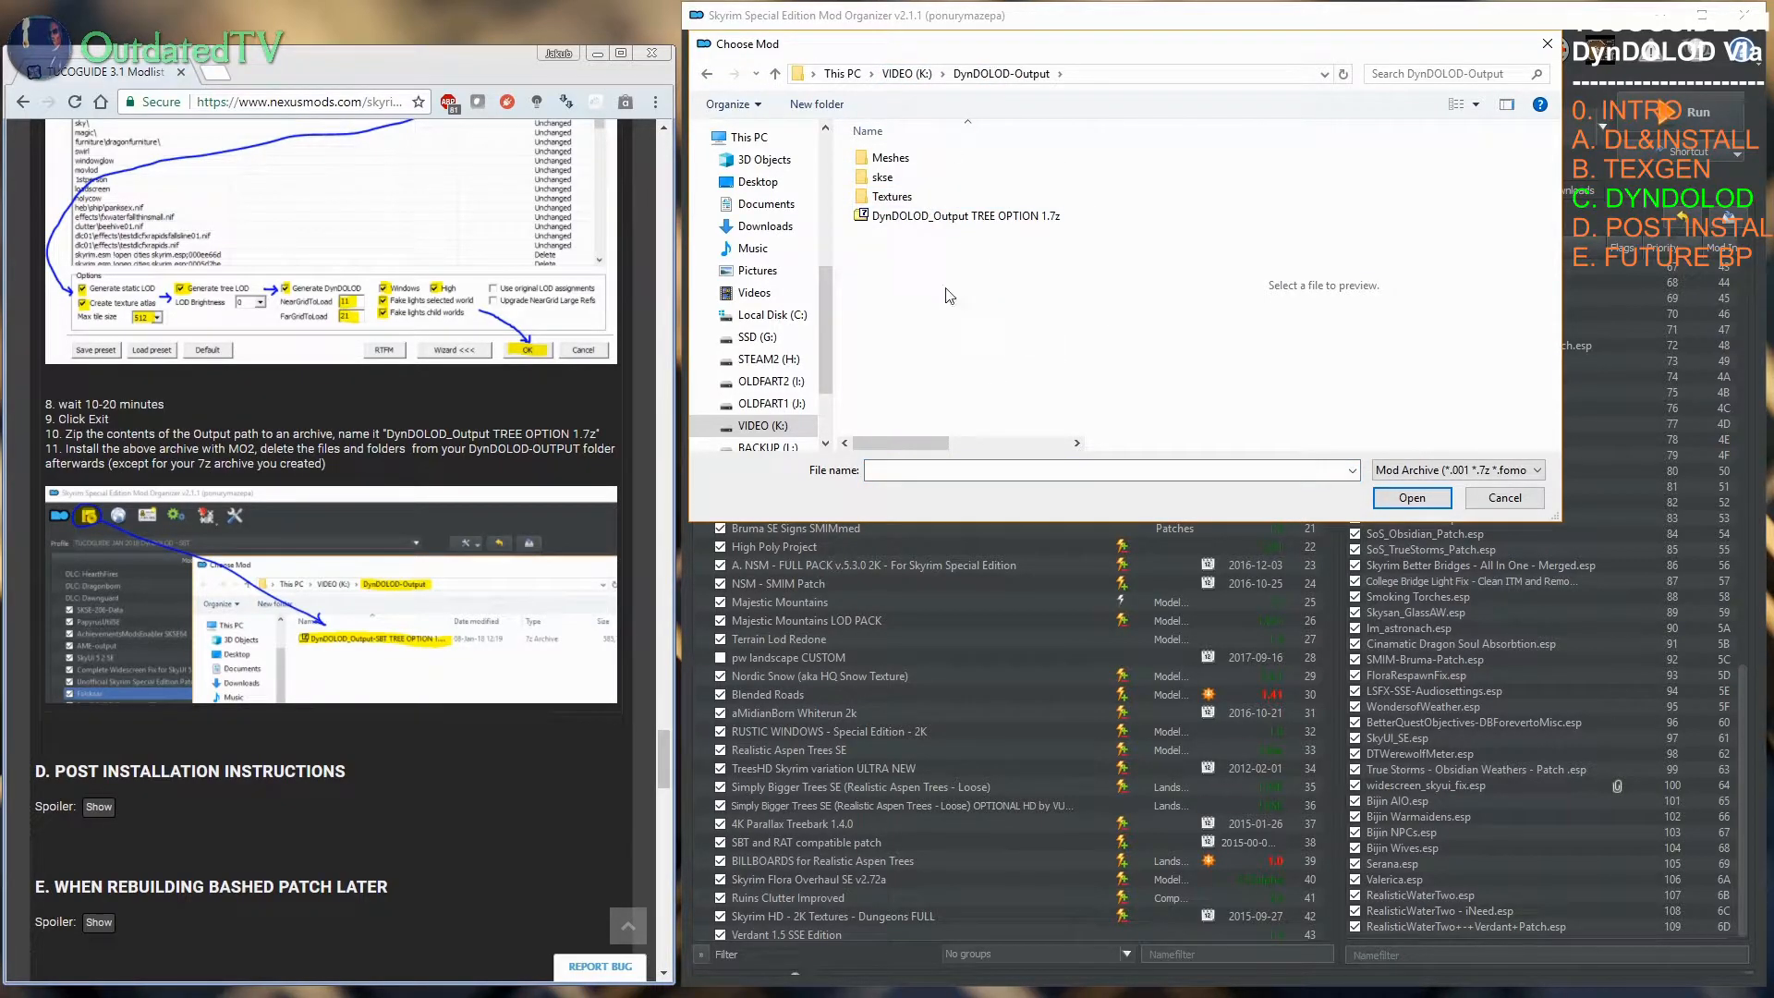
{"action": "left_click", "coordinate": [930, 226]}
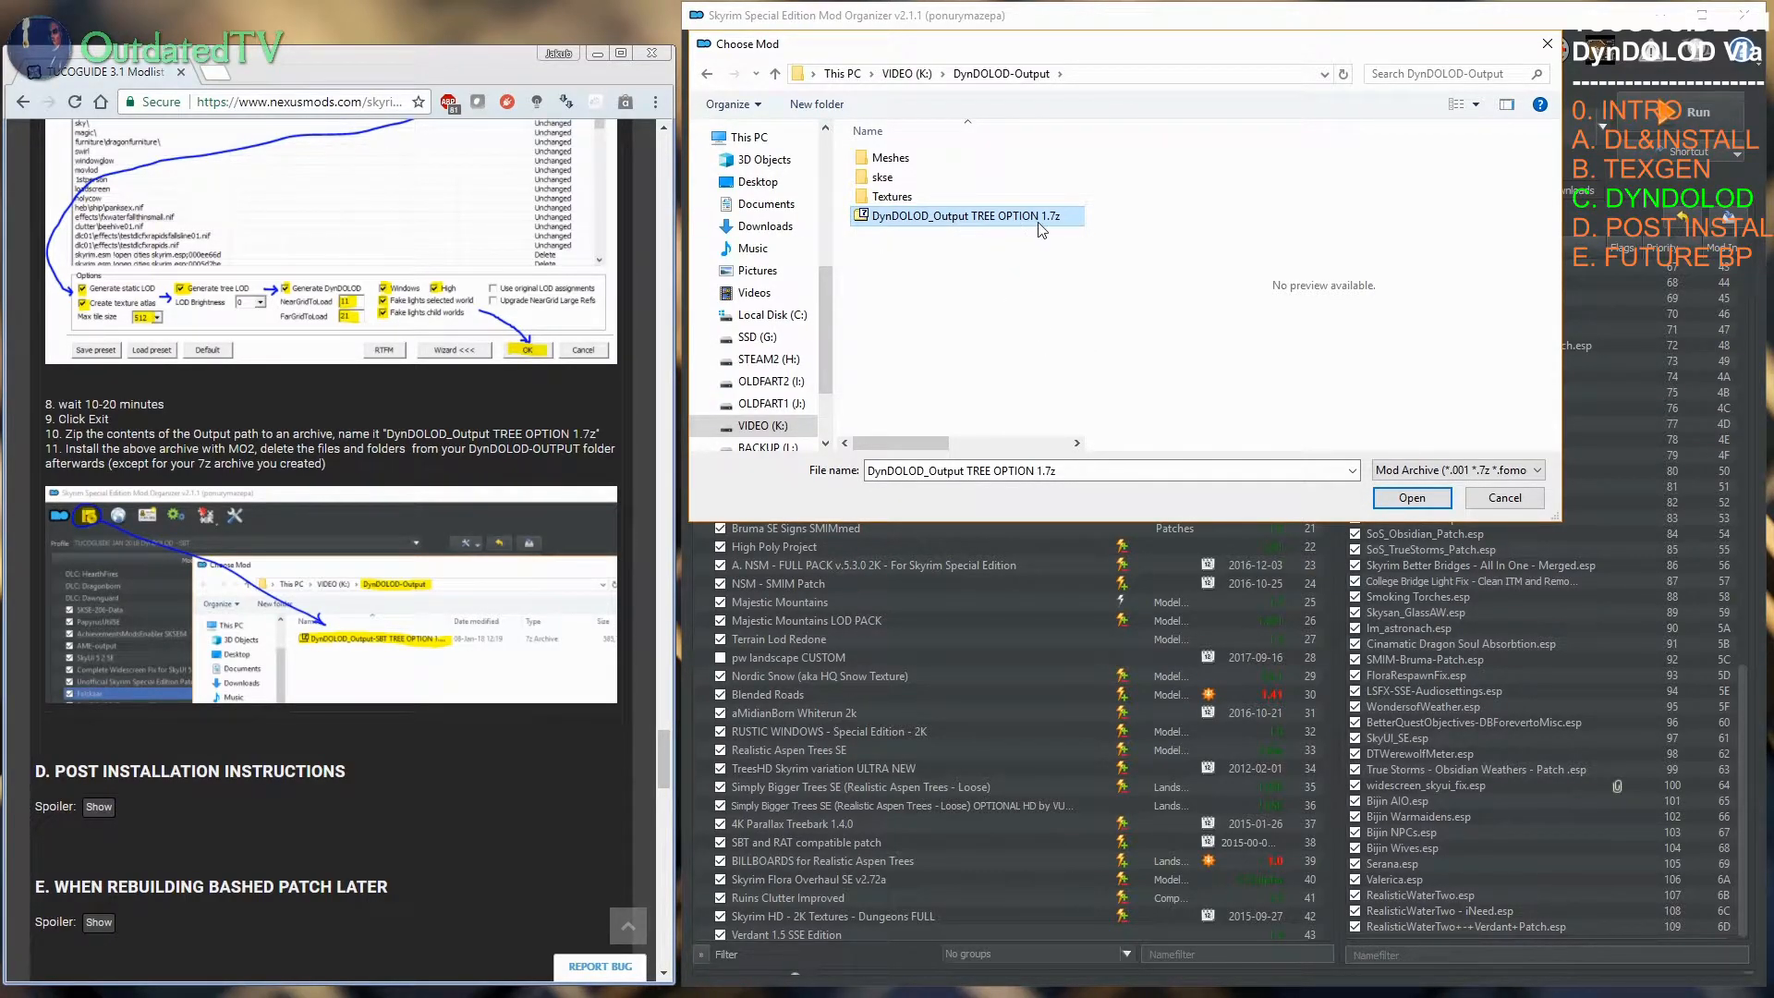
{"action": "left_click", "coordinate": [1412, 497]}
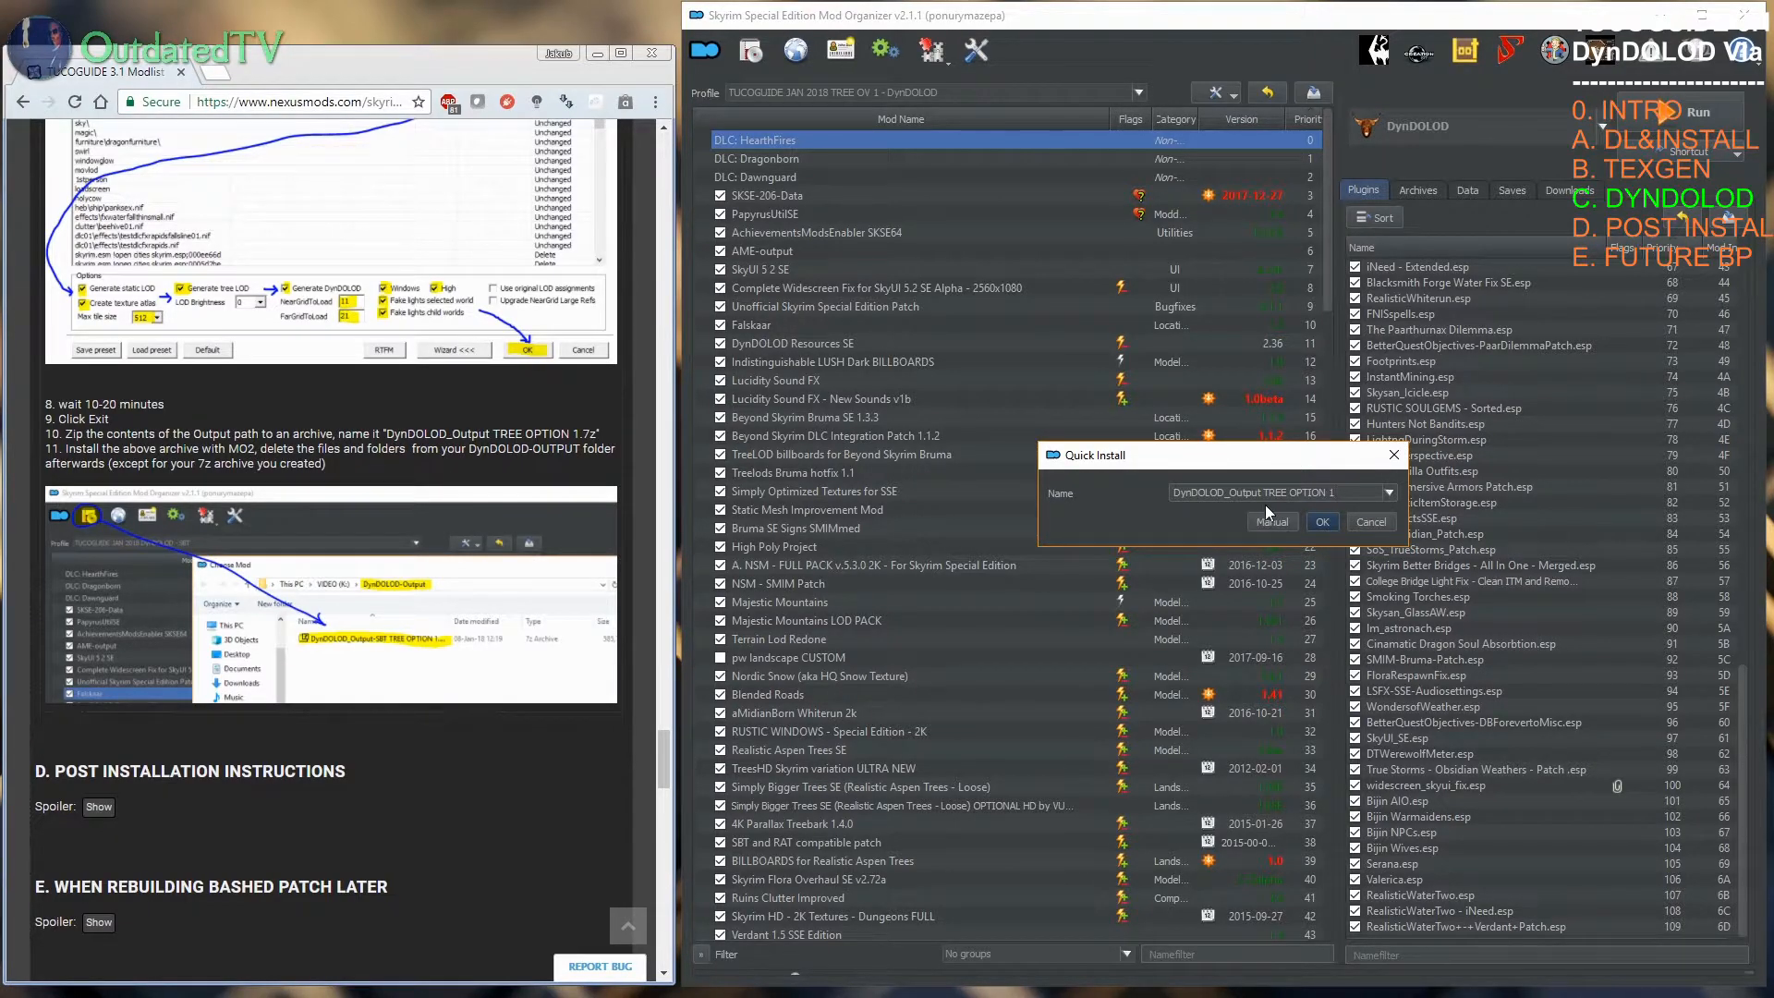
{"action": "left_click", "coordinate": [1279, 523]}
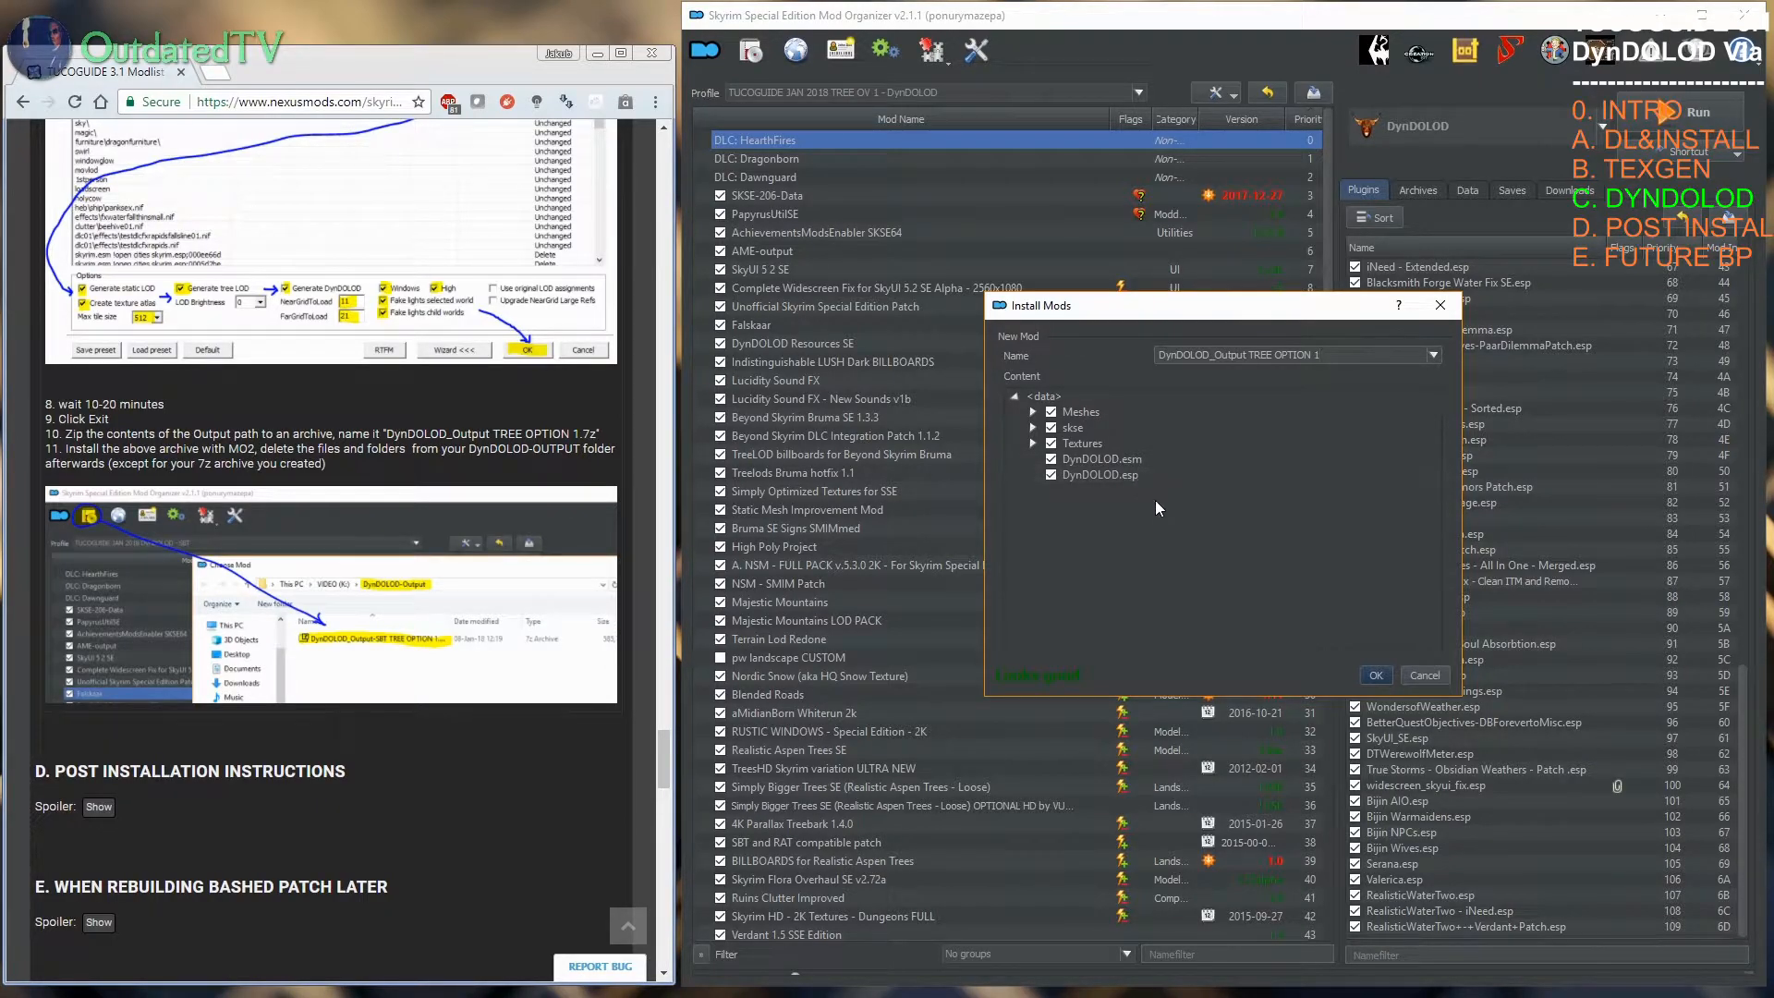
{"action": "left_click", "coordinate": [1375, 675]}
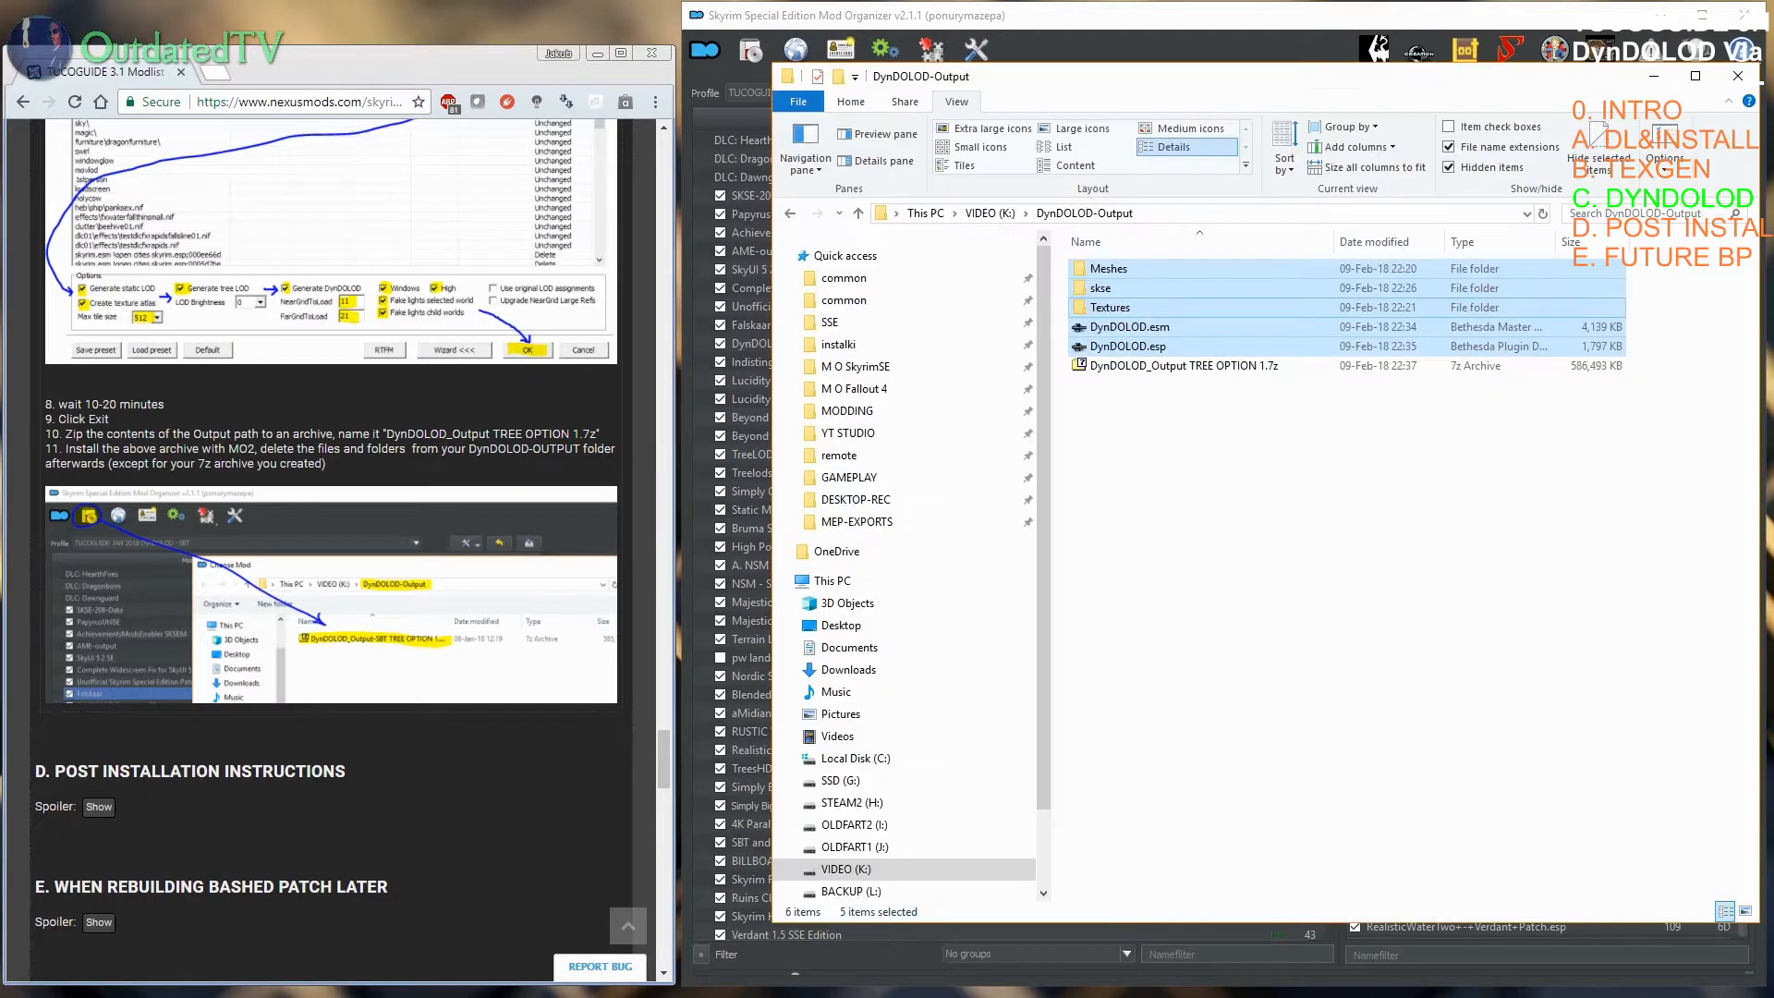
Step: In File Explorer, delete the Meshes, skse and Textures folders plus DynDOLOD.esm and DynDOLOD.esp from DynDOLOD-Output, keeping the 7z archive
{"action": "left_click", "coordinate": [1136, 402]}
{"action": "left_click", "coordinate": [1104, 366]}
{"action": "left_click", "coordinate": [1125, 277]}
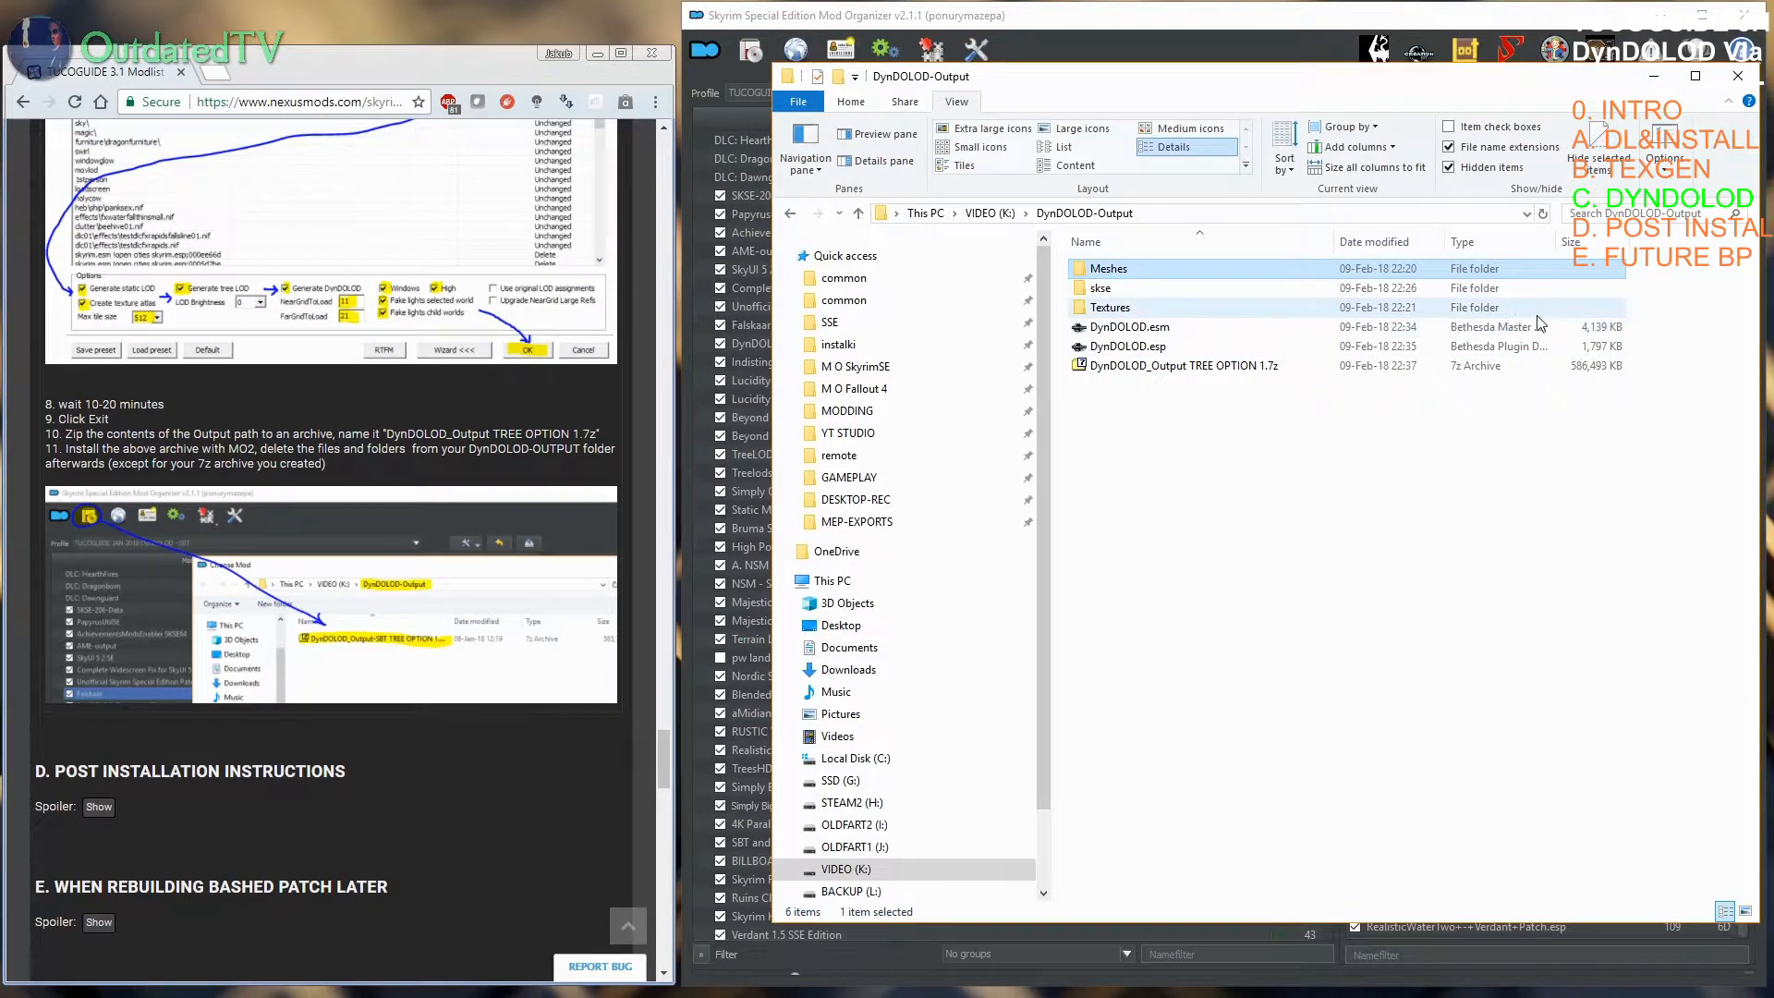
{"action": "left_click", "coordinate": [1467, 314], "text": "shift"}
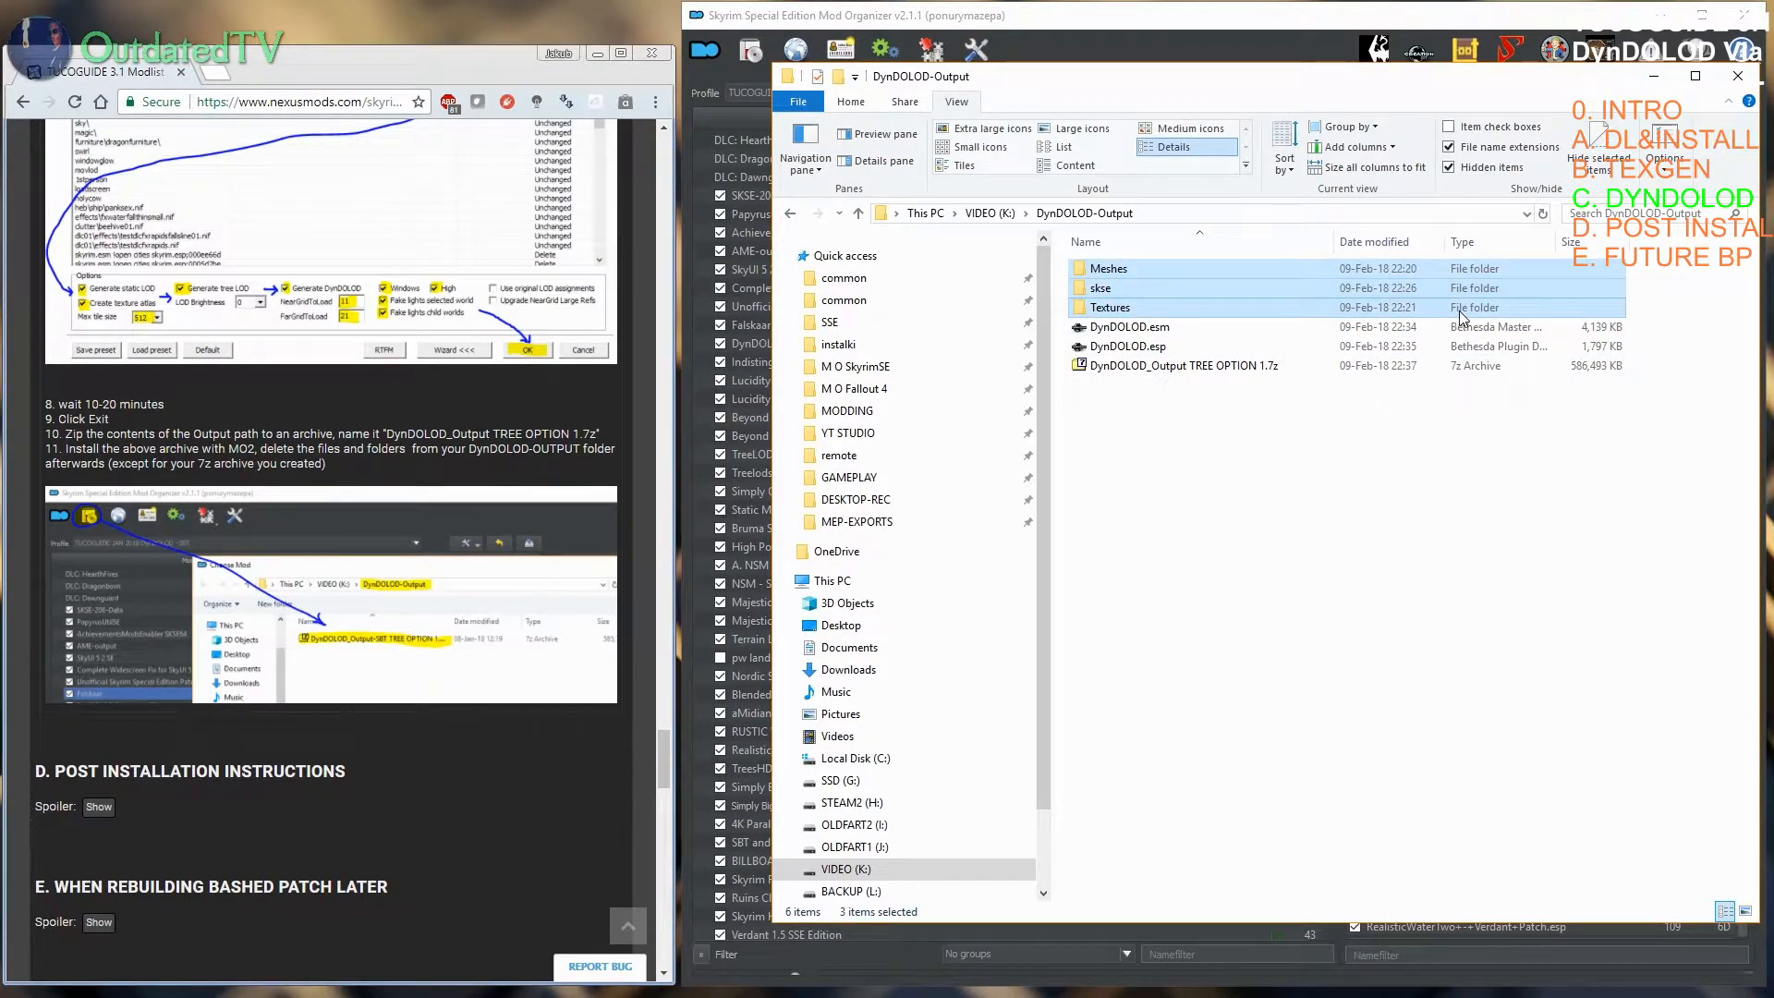
{"action": "key", "text": "shift+Down"}
{"action": "key", "text": "shift+Down"}
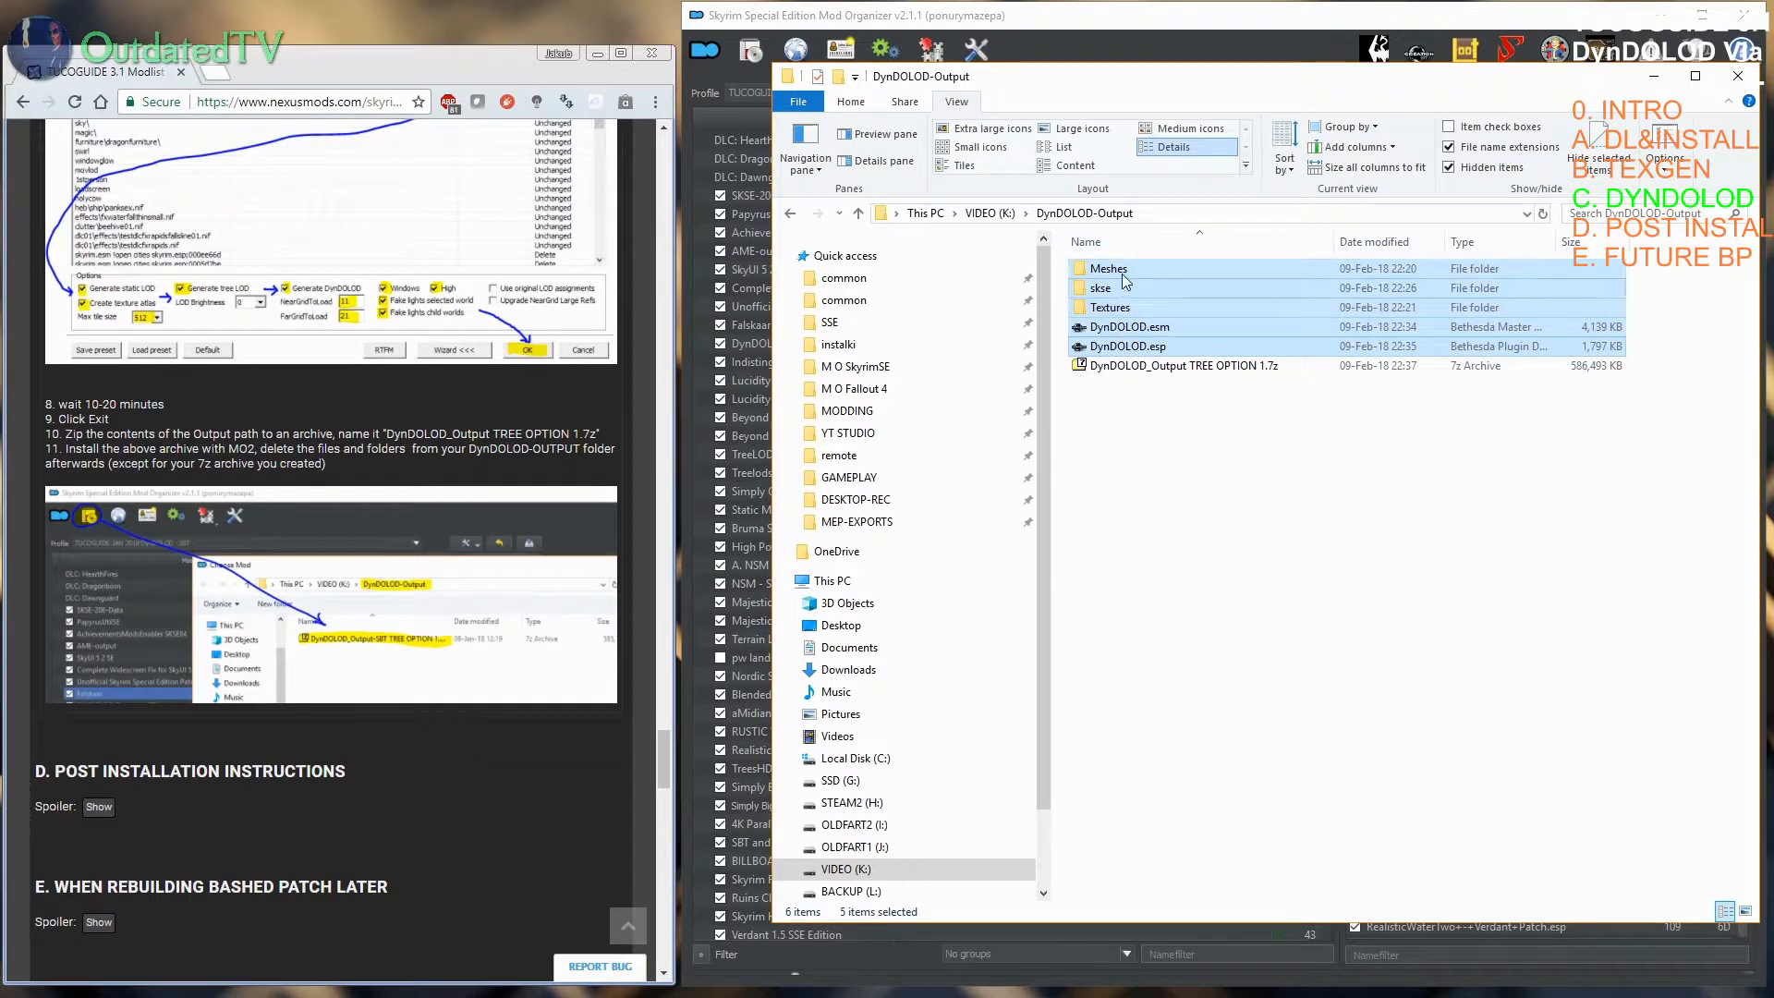
{"action": "key", "text": "Delete"}
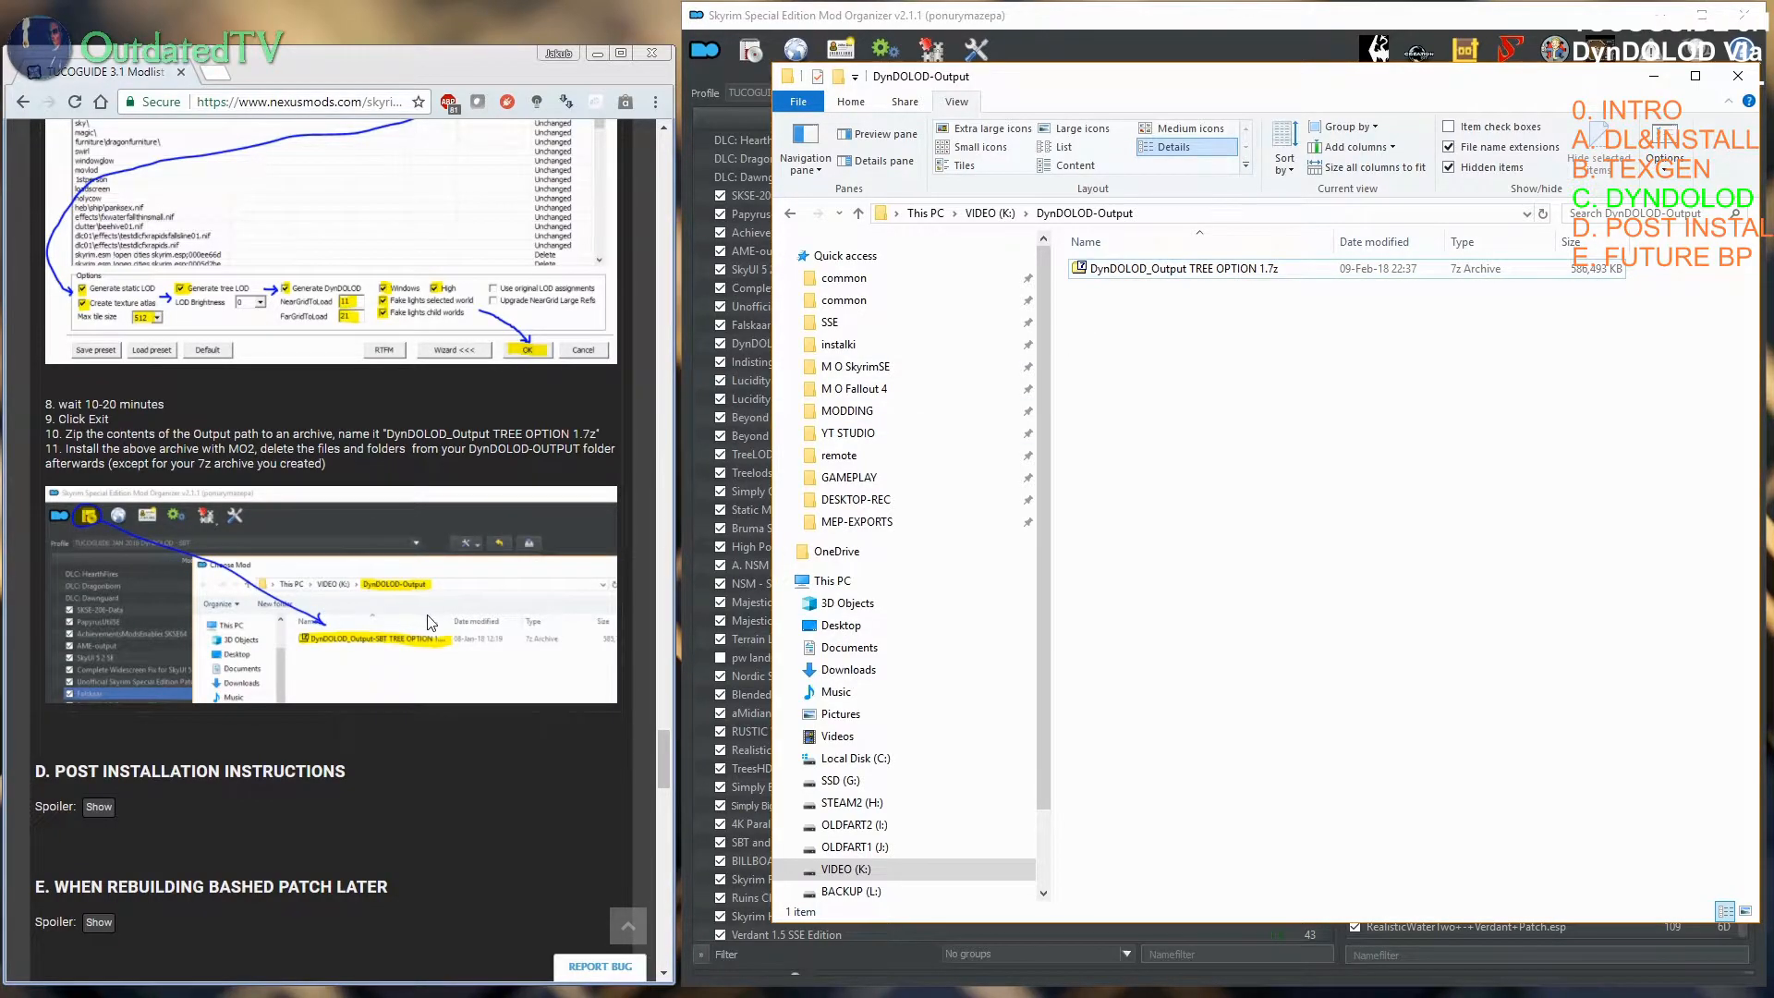
Step: Activate the DynDOLOD_Output TREE OPTION 1 mod in Mod Organizer and check its plugins in the load order
{"action": "scroll", "coordinate": [517, 520], "scroll_direction": "down", "scroll_amount": 5}
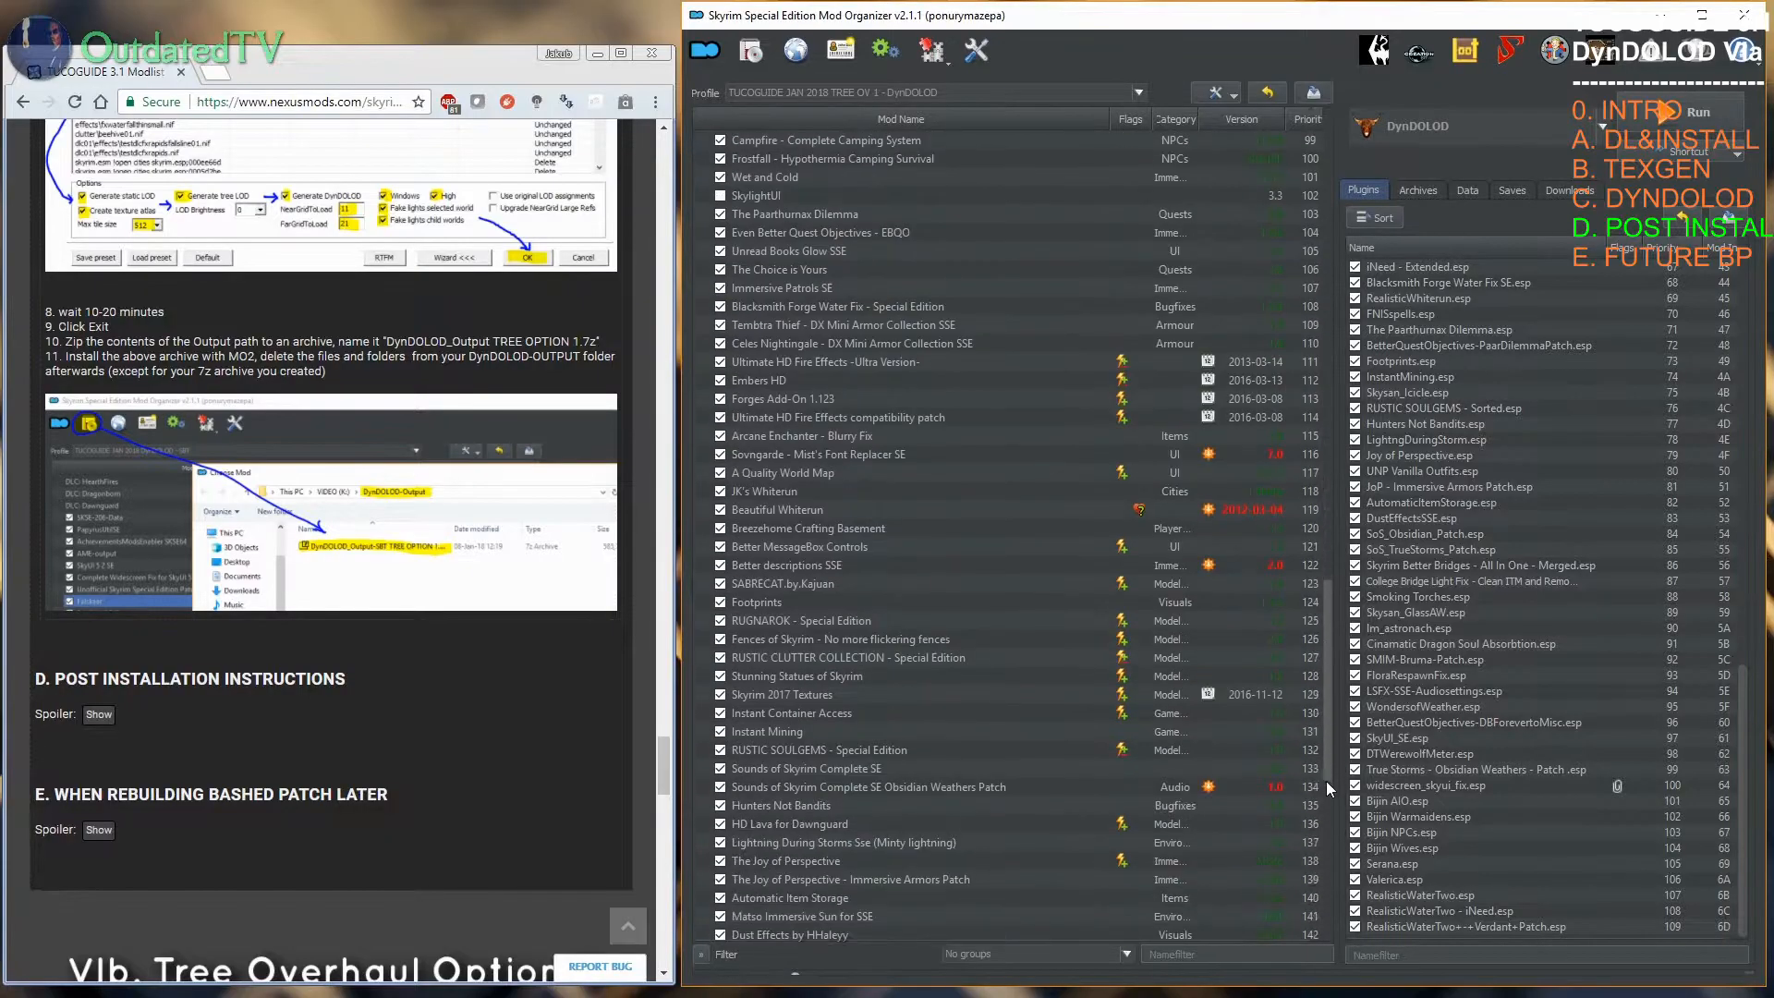
{"action": "left_click_drag", "start_coordinate": [1326, 779], "coordinate": [1323, 938]}
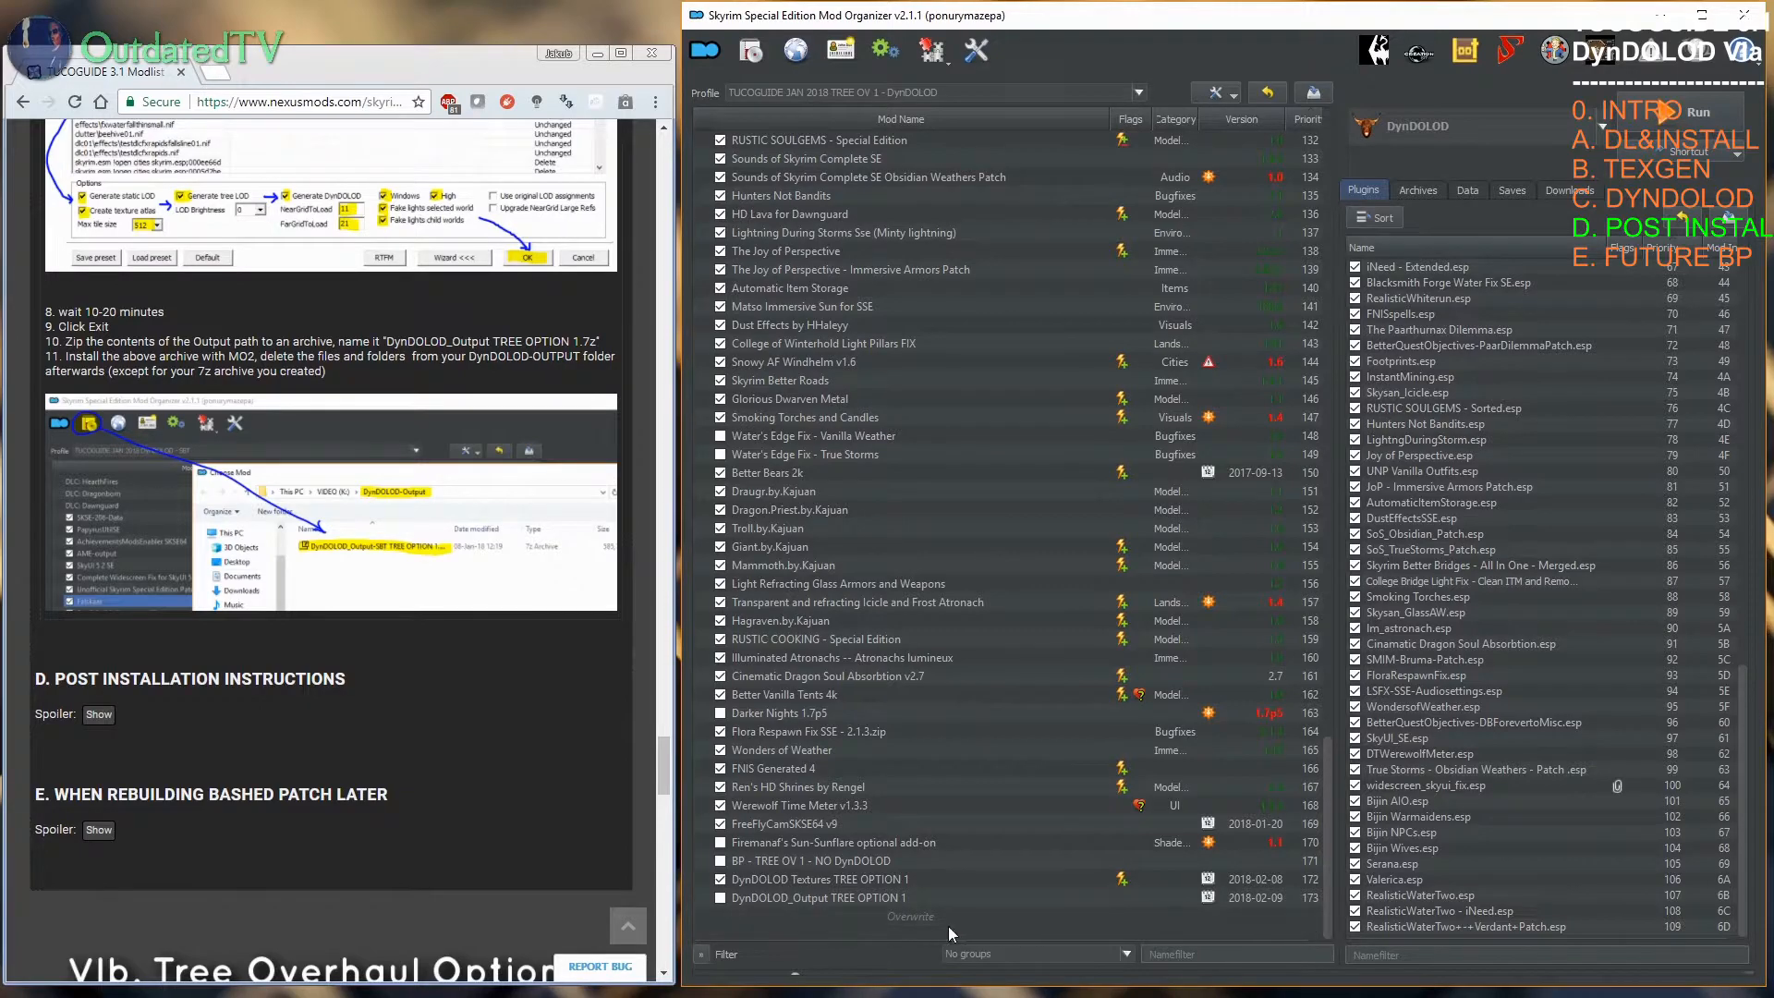
{"action": "left_click", "coordinate": [720, 896]}
{"action": "scroll", "coordinate": [1746, 707], "scroll_direction": "down", "scroll_amount": 1}
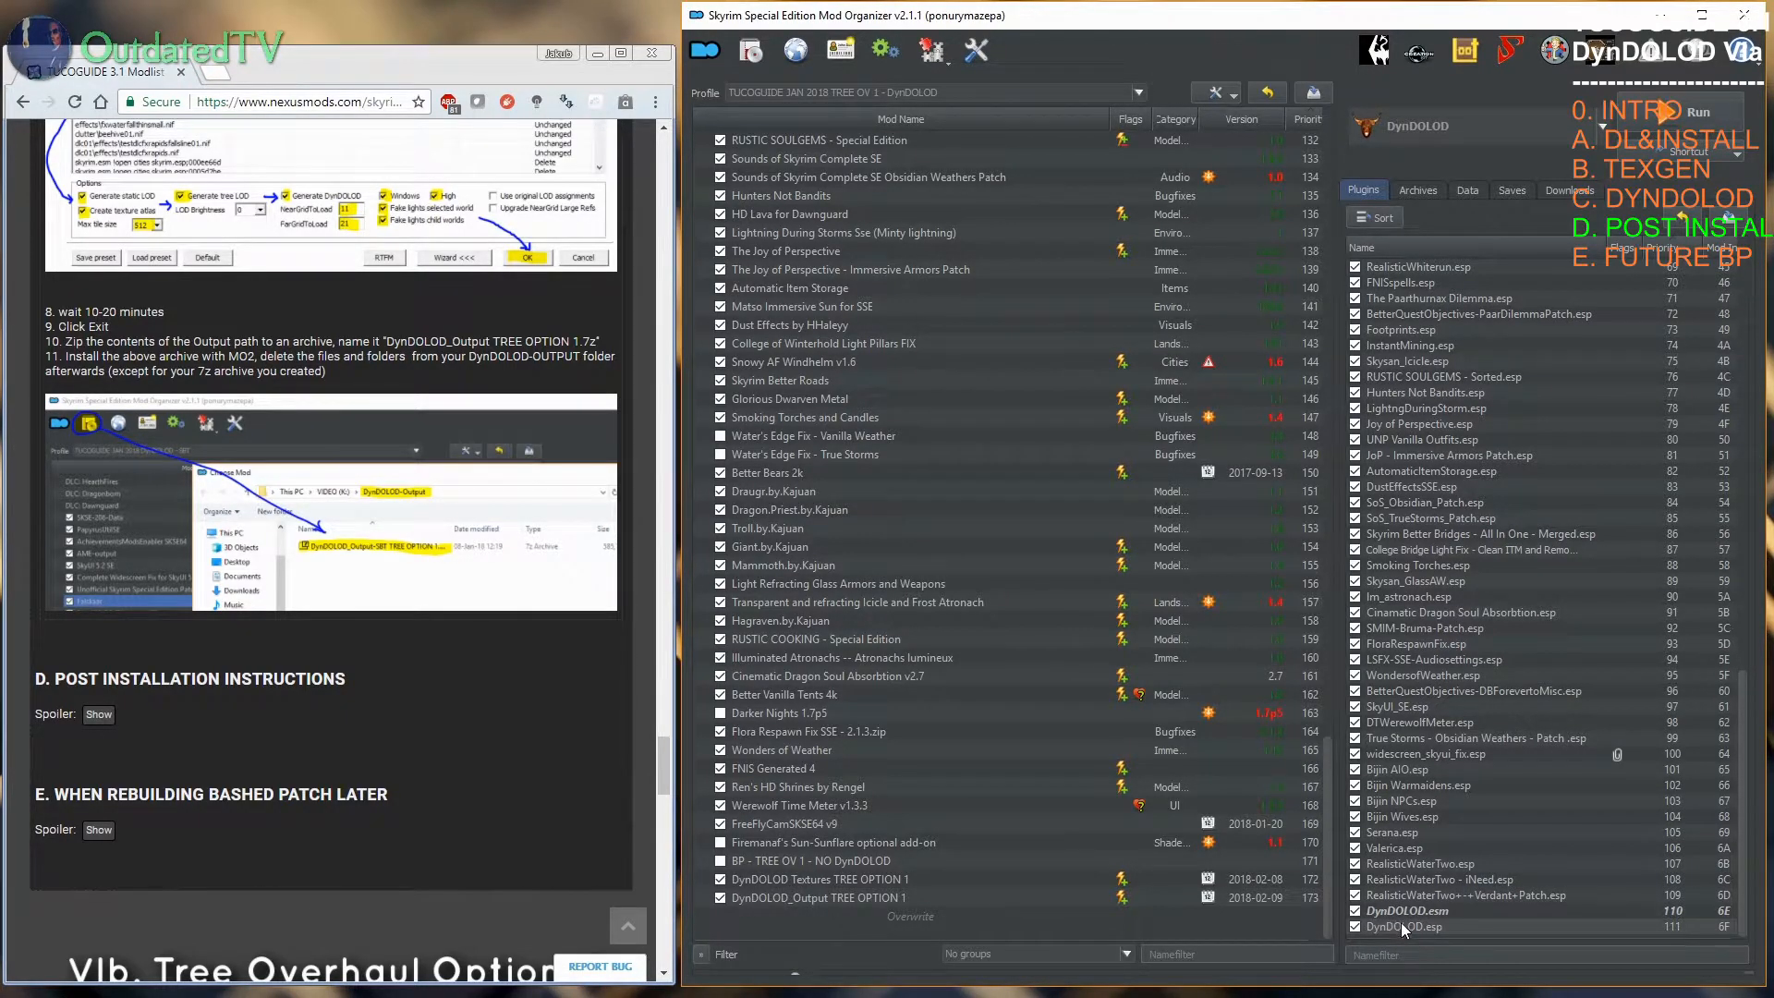
{"action": "left_click_drag", "start_coordinate": [1744, 804], "coordinate": [1744, 397]}
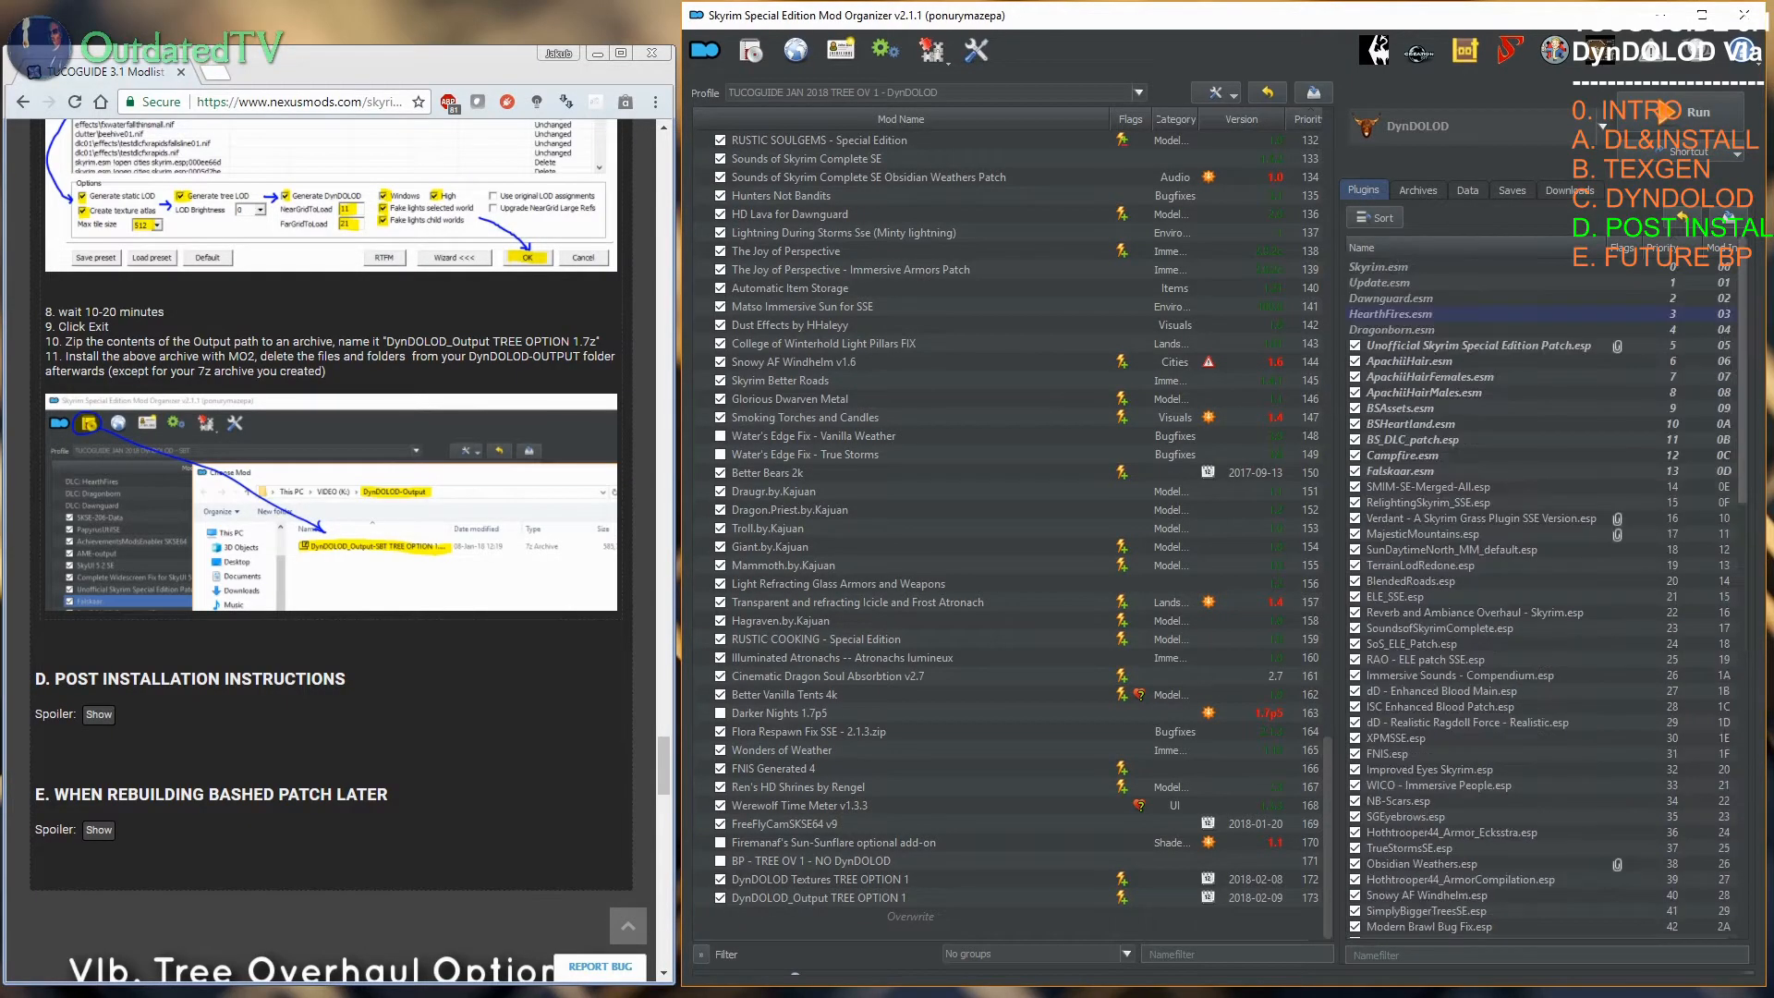
Step: Reveal the guide's section D, POST INSTALLATION INSTRUCTIONS, and sort the plugins with LOOT
{"action": "left_click", "coordinate": [102, 715]}
{"action": "scroll", "coordinate": [480, 641], "scroll_direction": "down", "scroll_amount": 5}
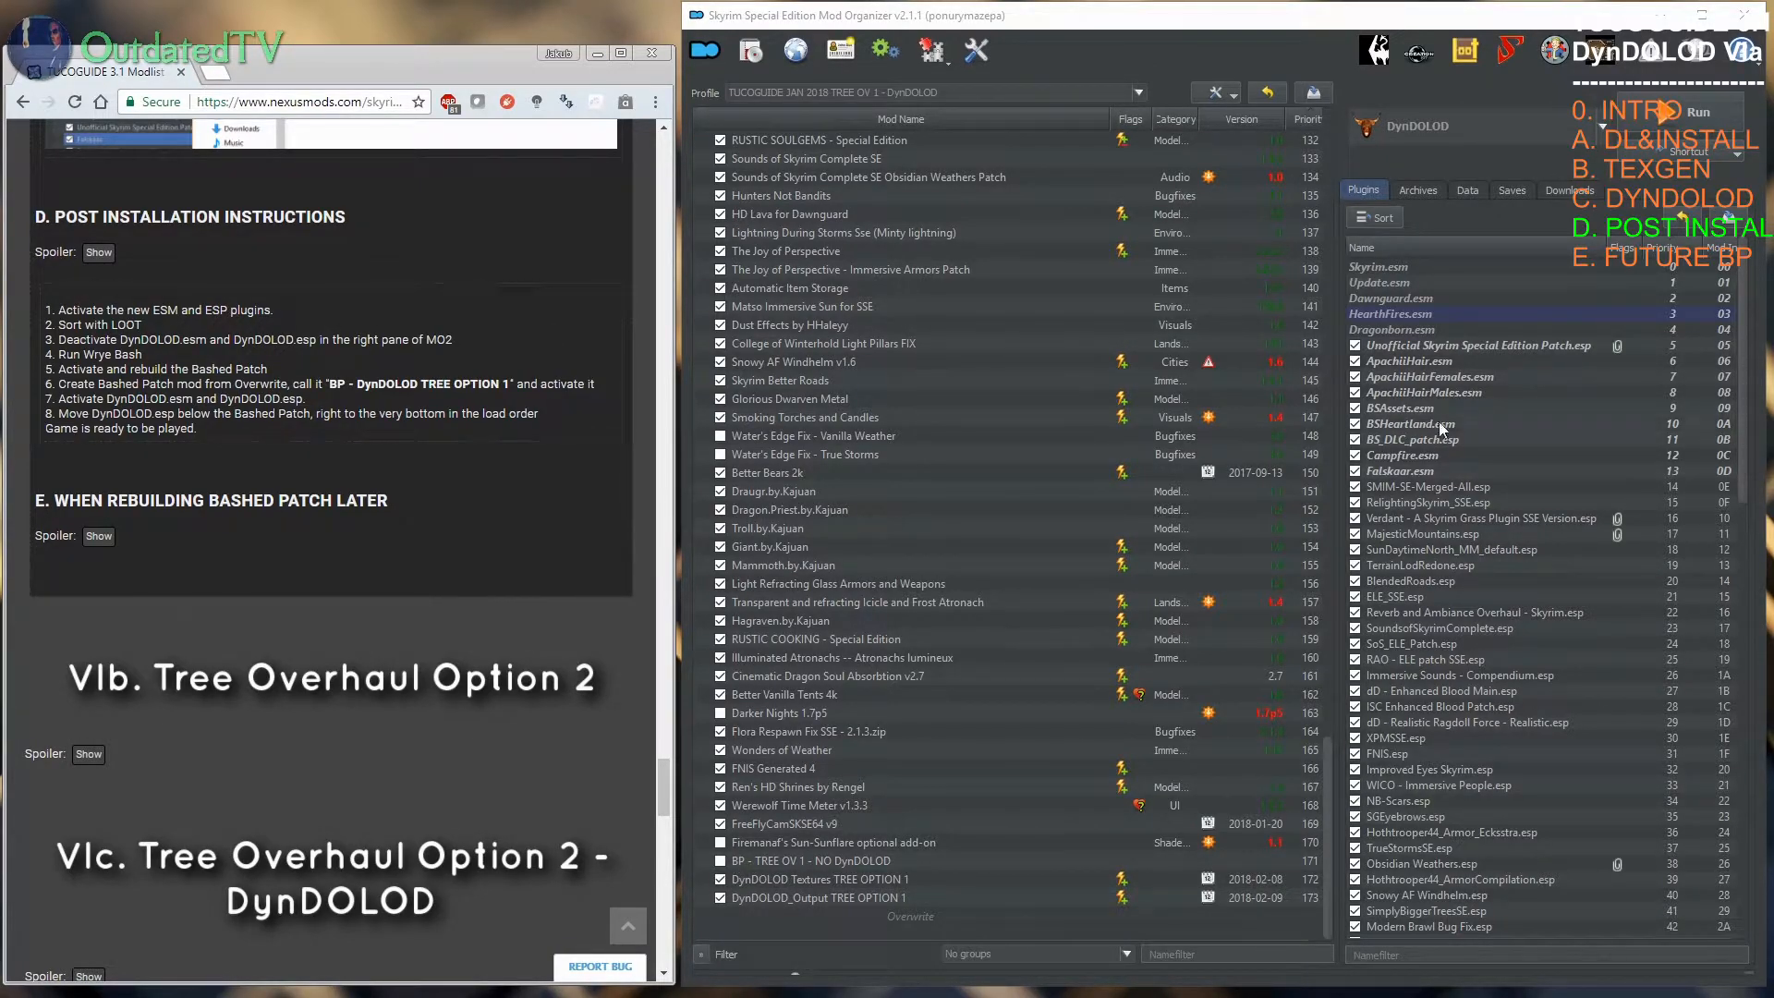
{"action": "left_click", "coordinate": [1380, 218]}
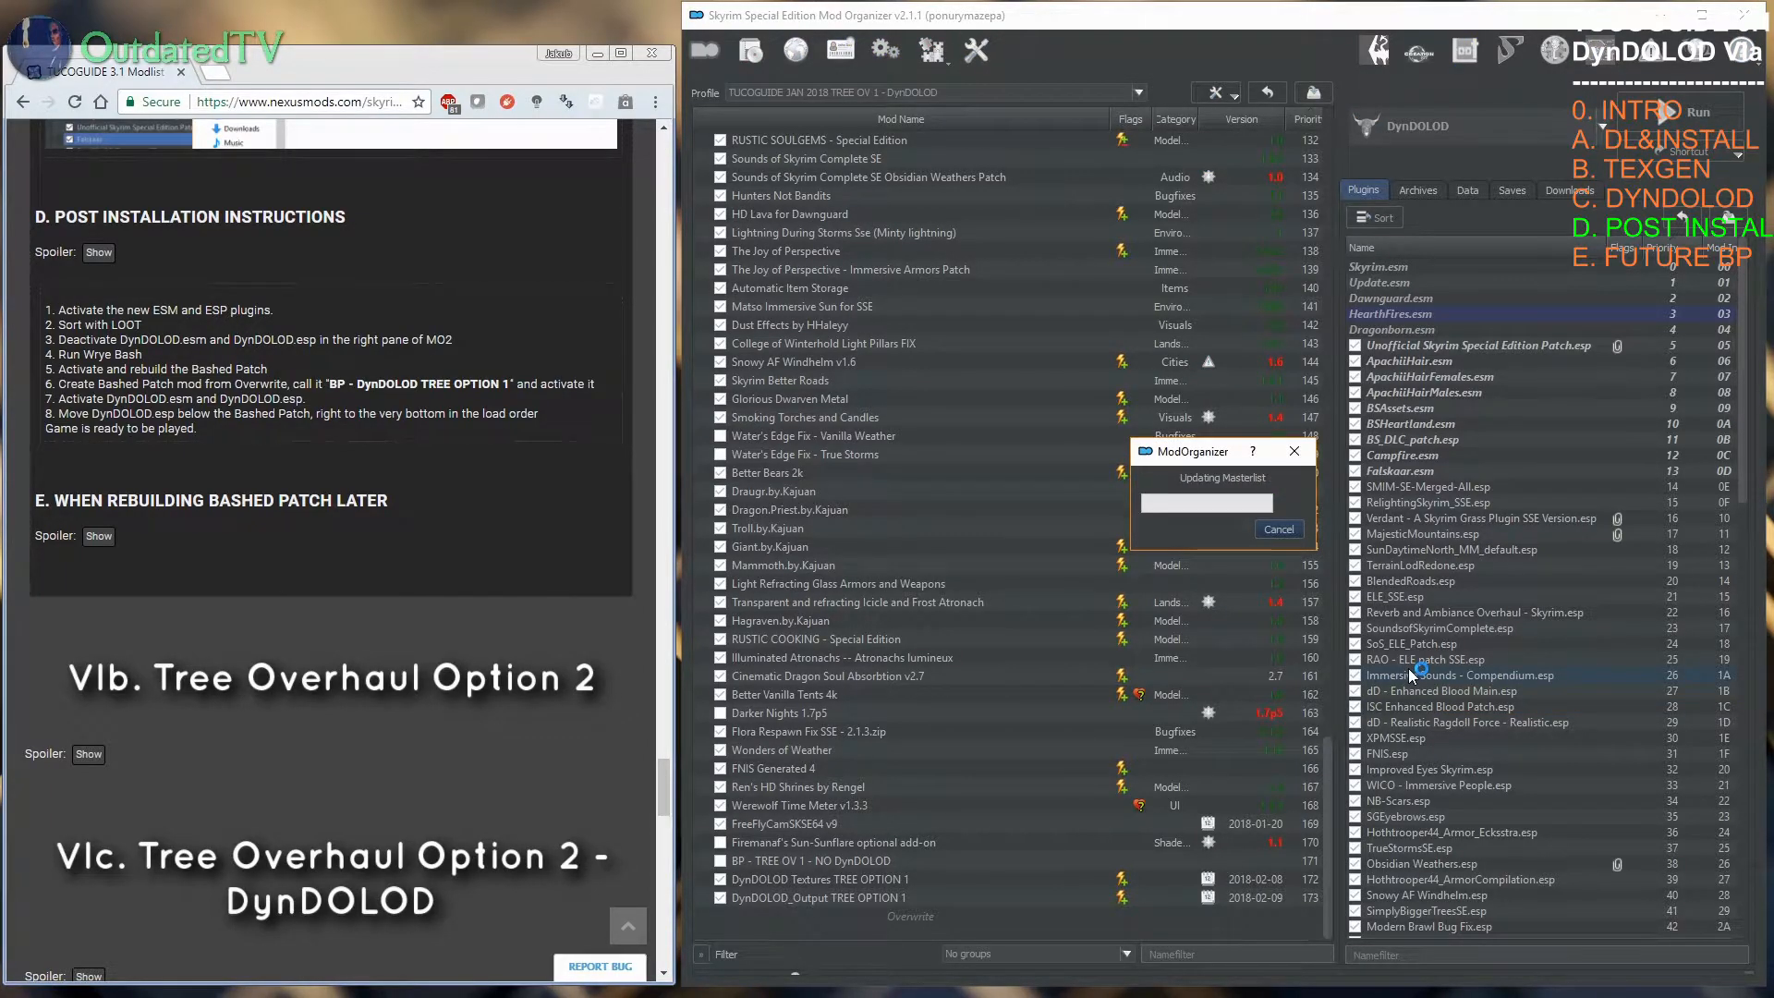
{"action": "left_click_drag", "start_coordinate": [1749, 393], "coordinate": [1755, 864]}
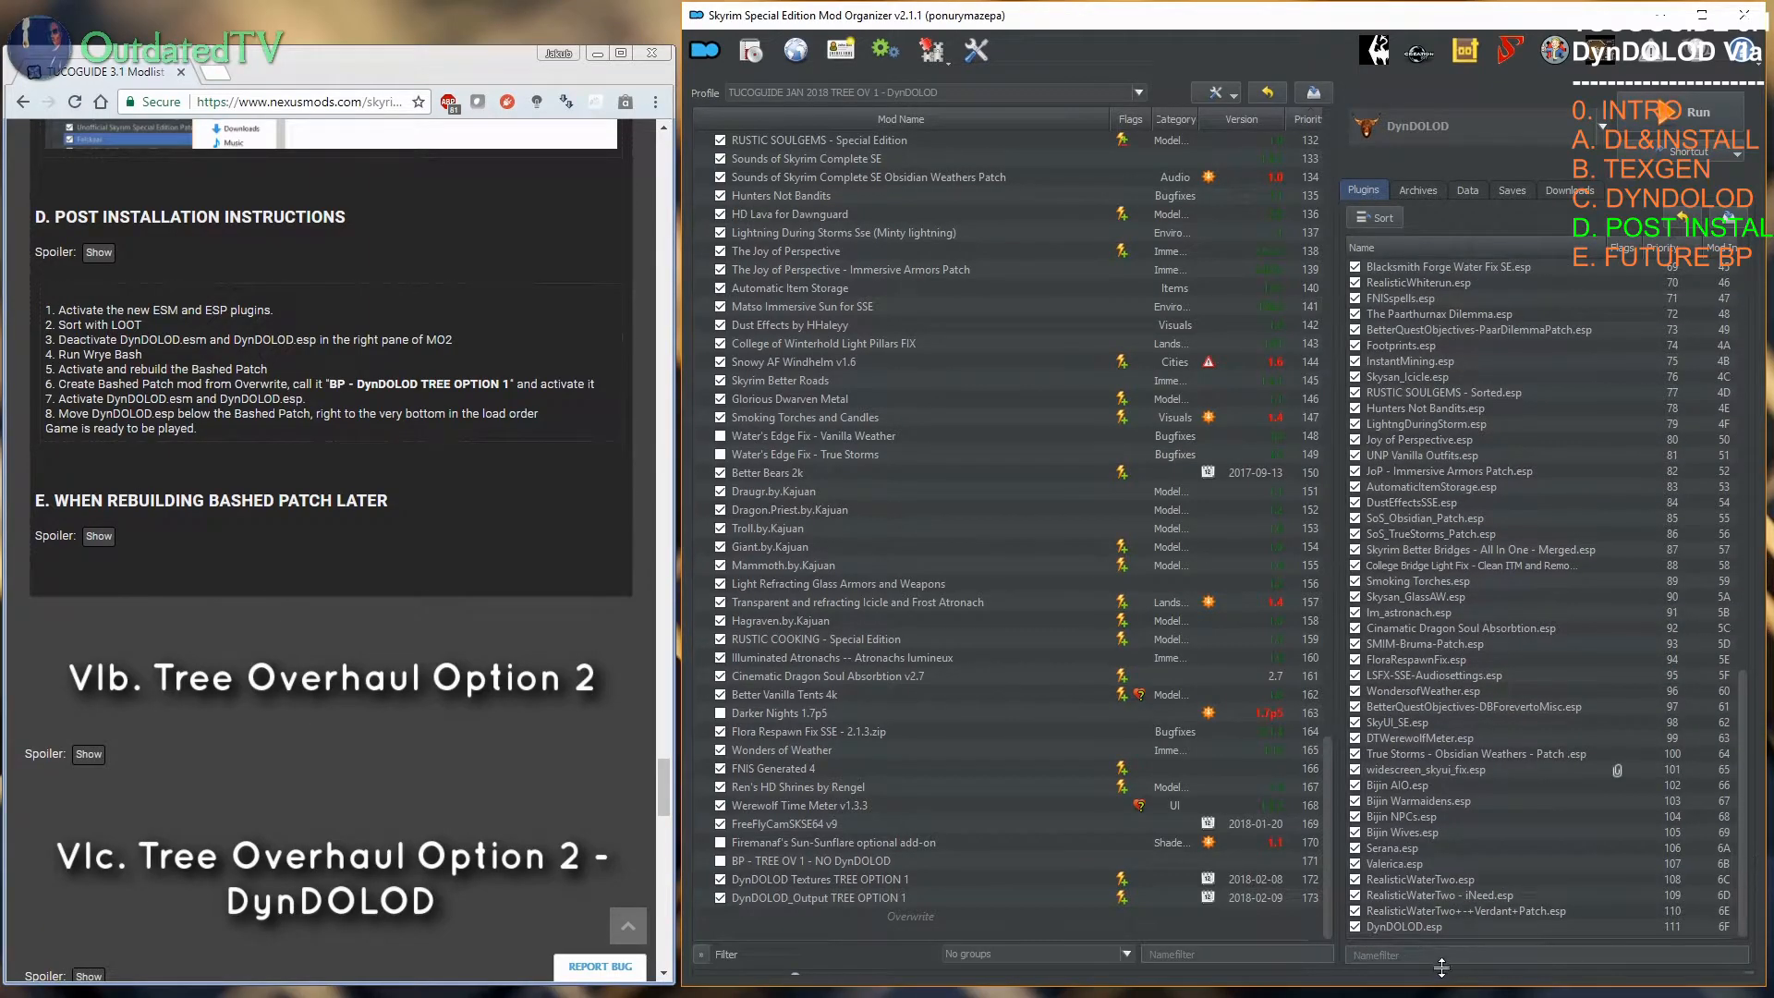
Step: Deactivate the DynDOLOD.esm and DynDOLOD.esp plugins in the load order
{"action": "left_click_drag", "start_coordinate": [1743, 842], "coordinate": [1751, 434]}
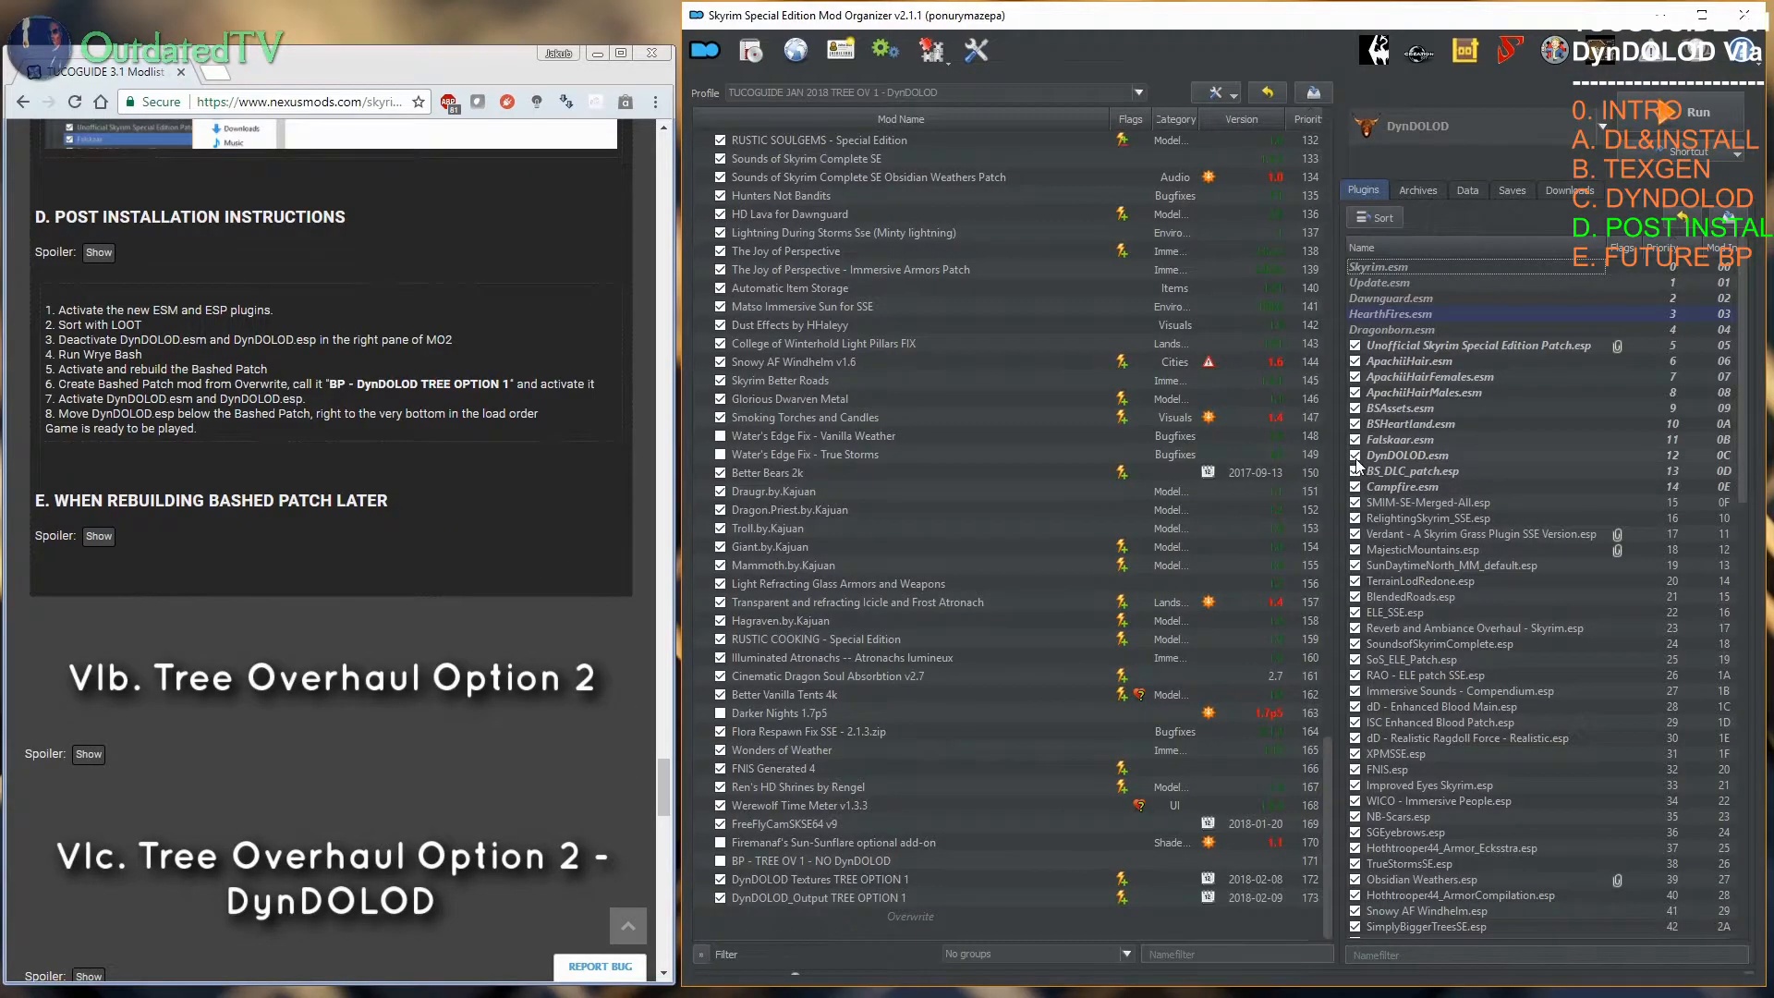
{"action": "scroll", "coordinate": [1366, 928], "scroll_direction": "down", "scroll_amount": 20}
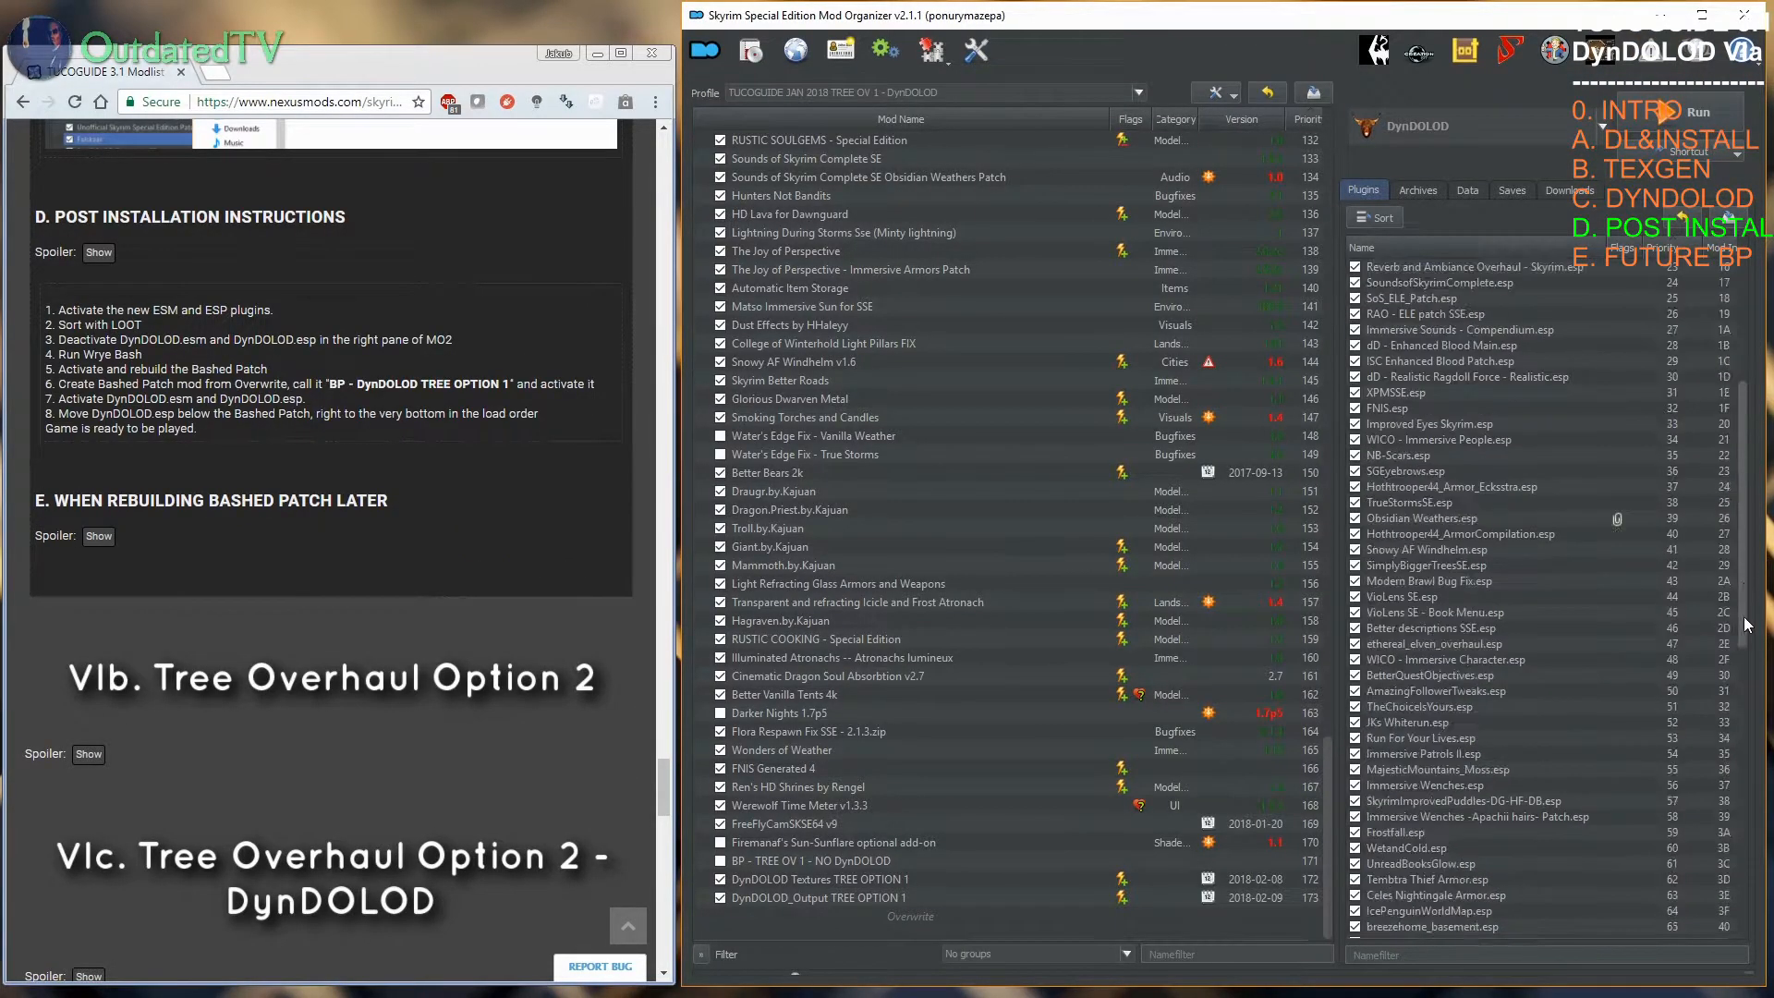
{"action": "left_click", "coordinate": [1355, 926]}
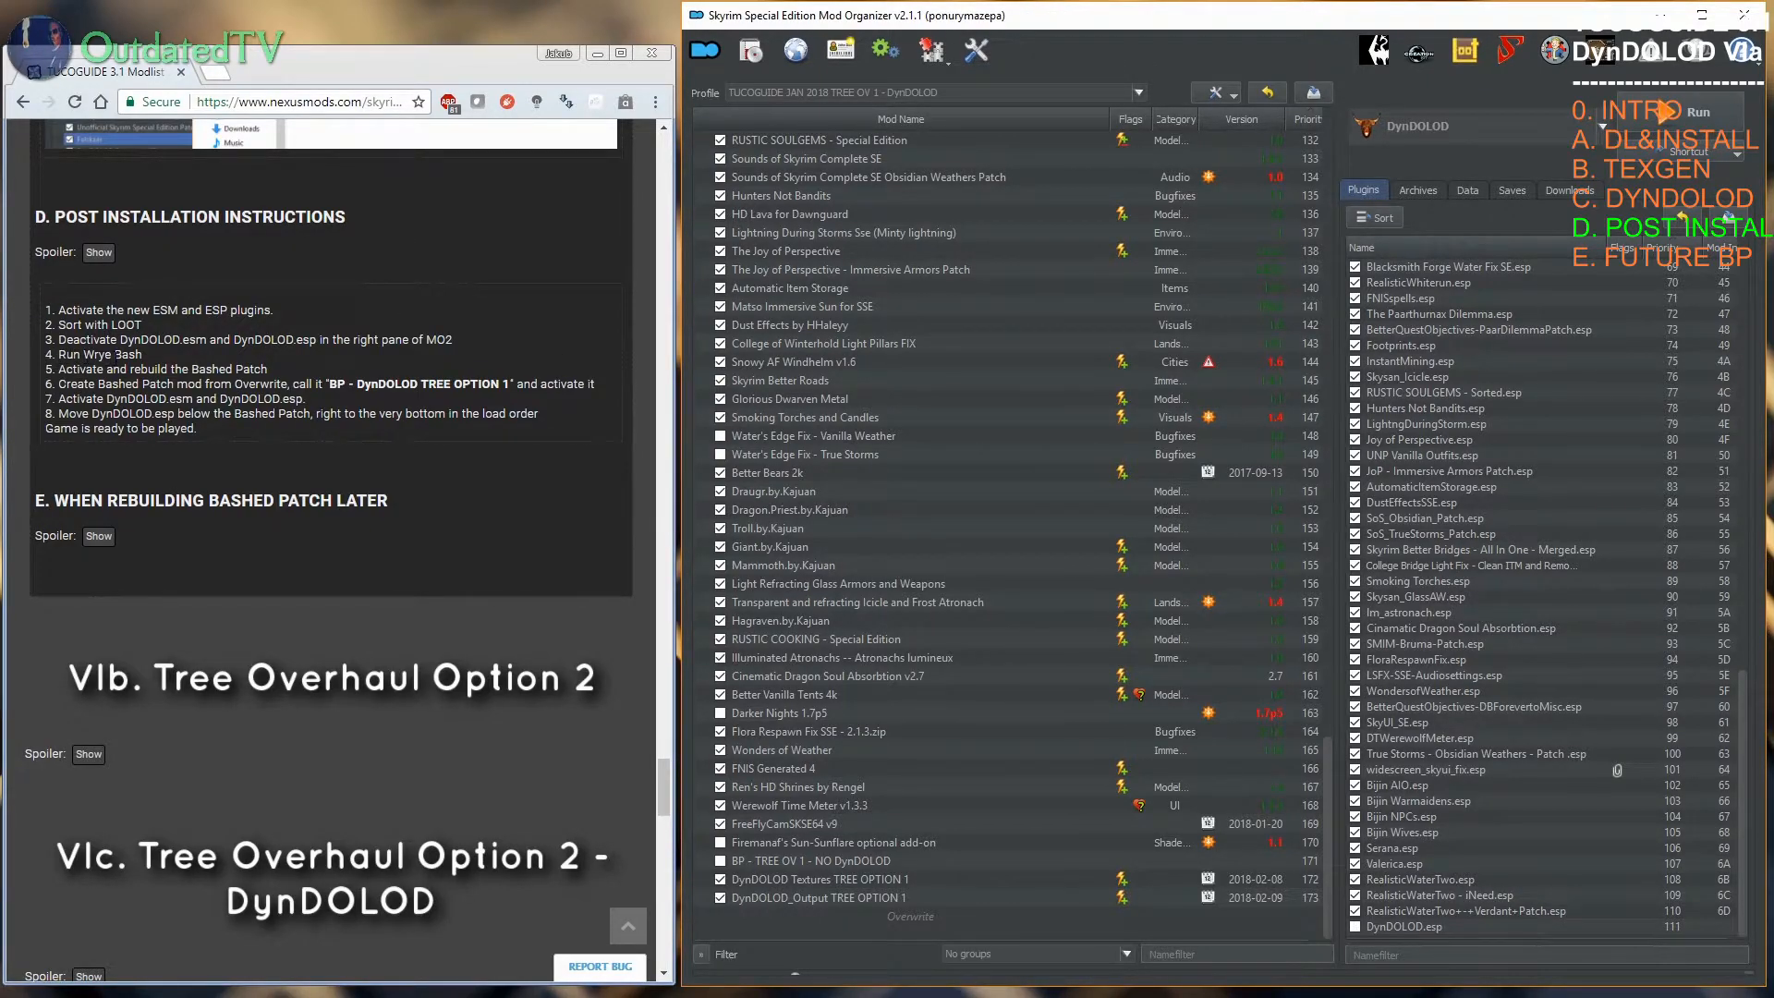
Step: Run Wrye Bash from Mod Organizer's executables
{"action": "left_click", "coordinate": [1600, 131]}
{"action": "left_click", "coordinate": [1428, 296]}
{"action": "left_click", "coordinate": [1638, 116]}
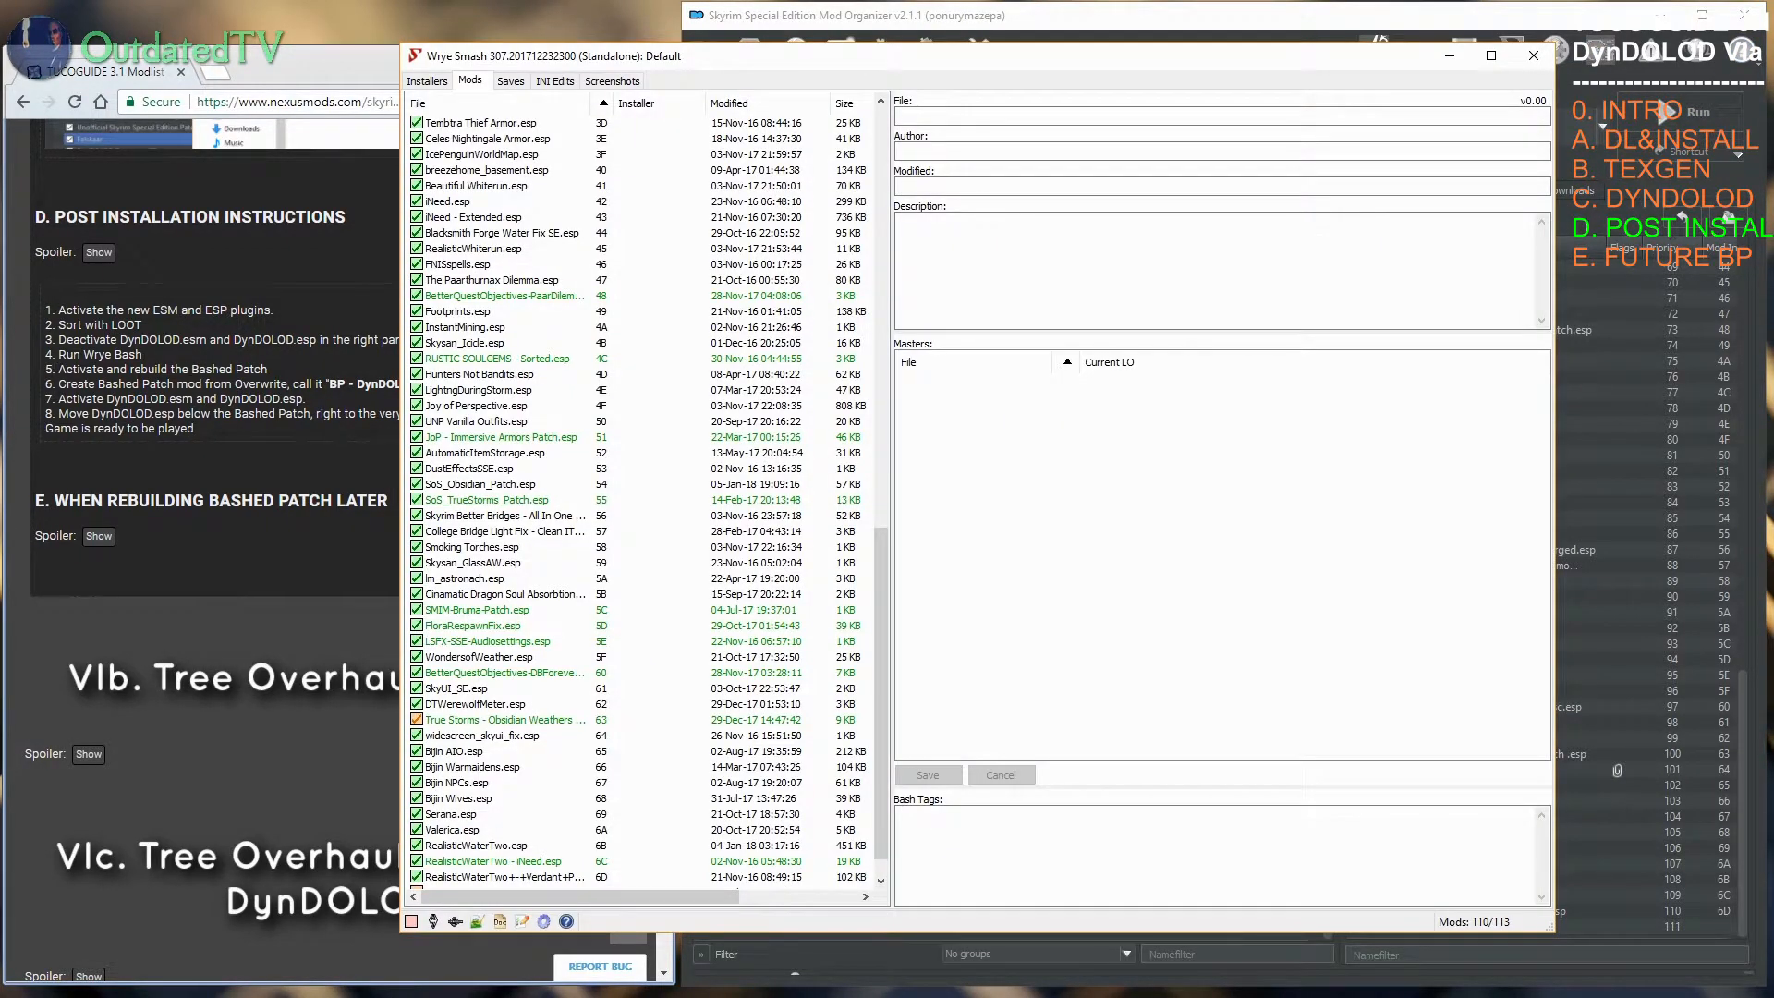
Step: Activate Bashed Patch, 0.esp, start rebuilding it and accept deactivating the suggested mergeable mods before patching
{"action": "scroll", "coordinate": [430, 884], "scroll_direction": "down", "scroll_amount": 1}
{"action": "left_click", "coordinate": [416, 877]}
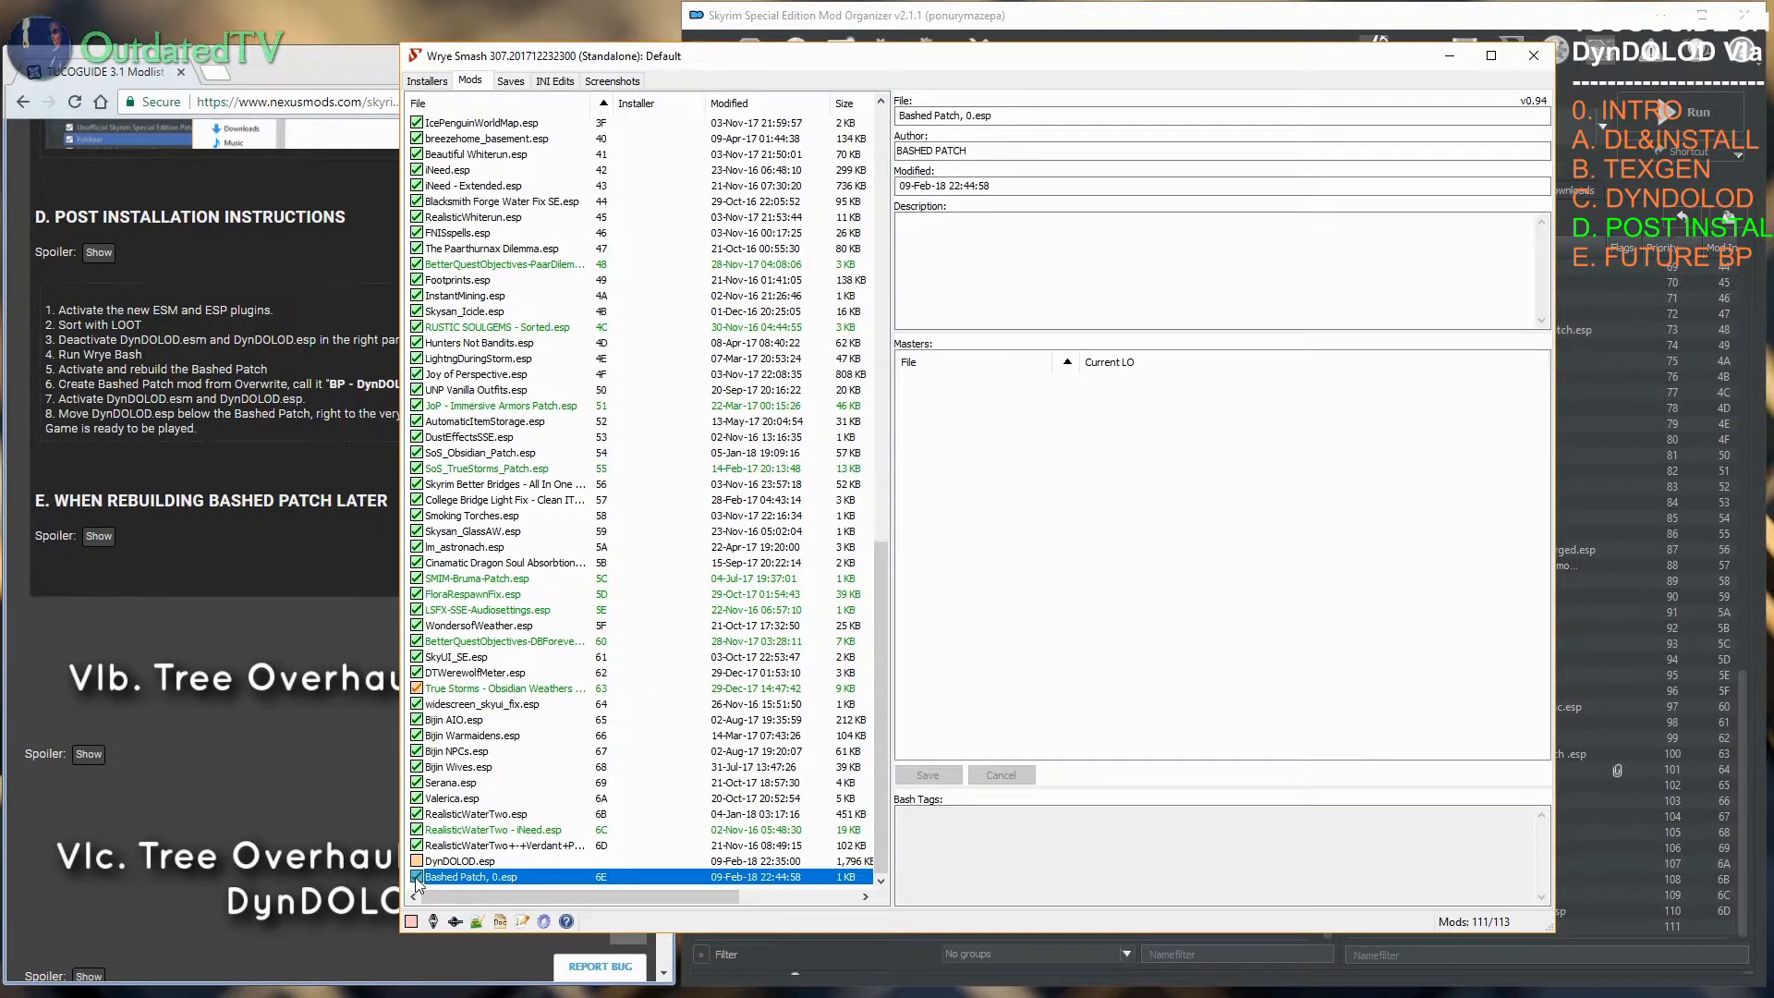
{"action": "right_click", "coordinate": [419, 881]}
{"action": "left_click", "coordinate": [503, 682]}
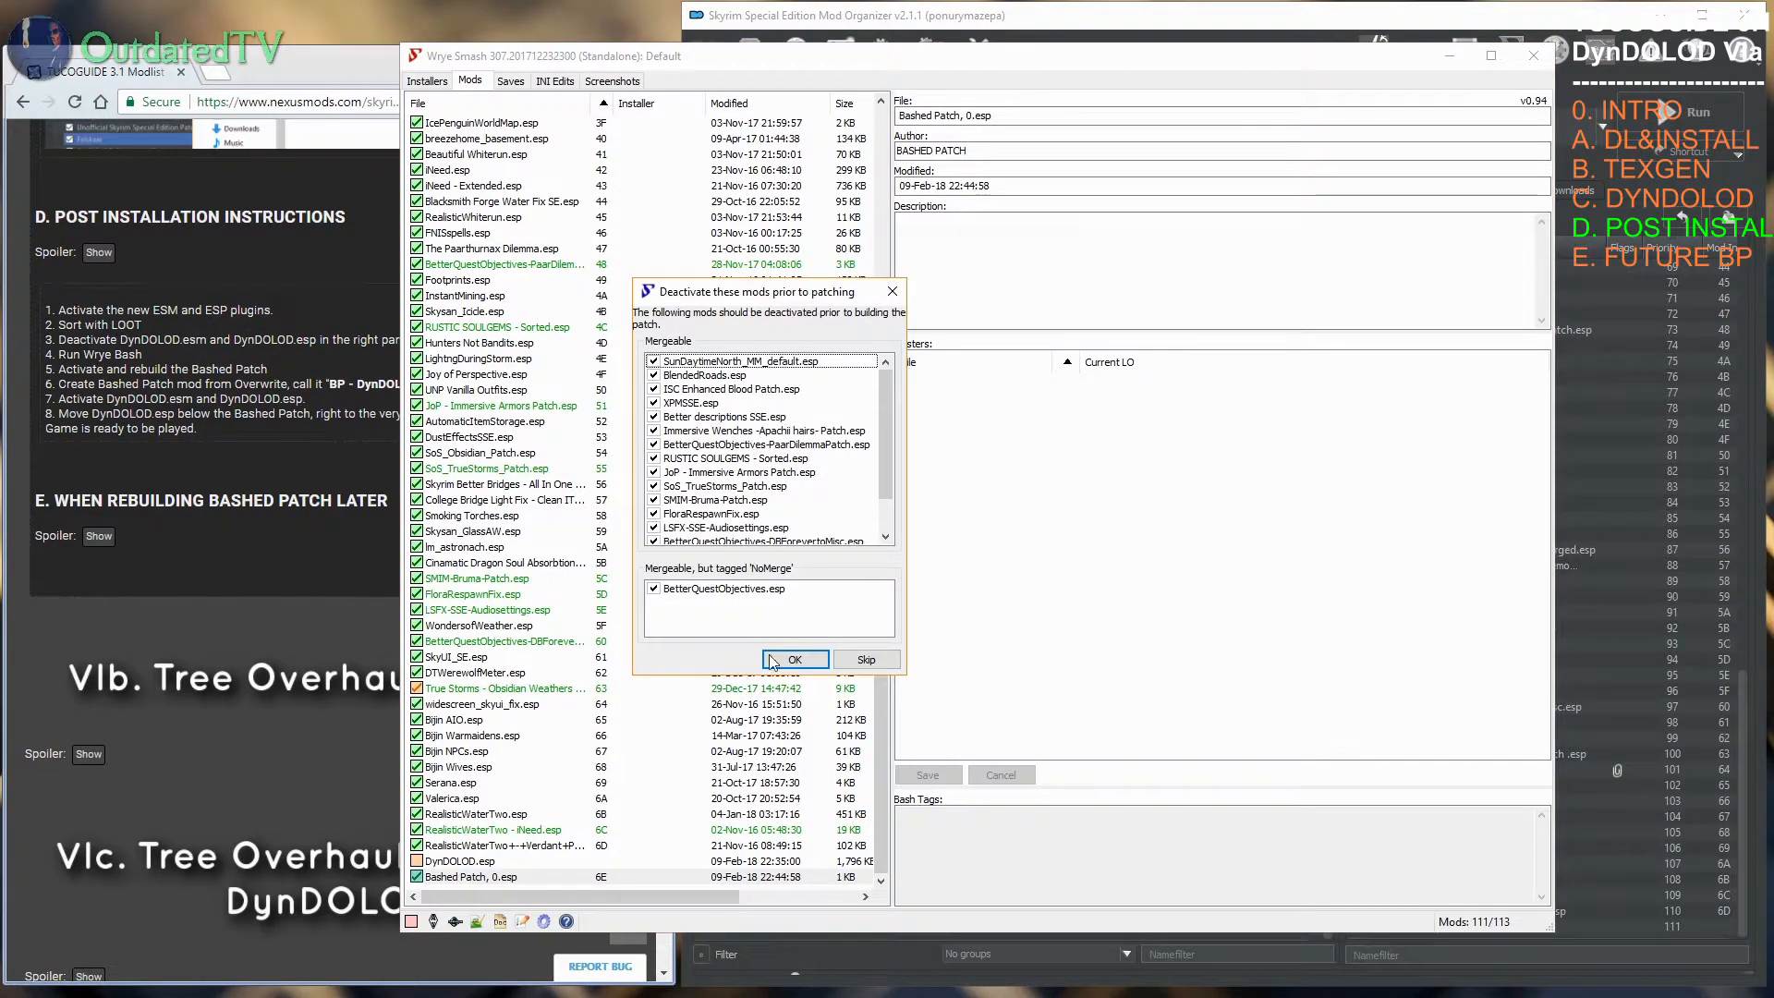
{"action": "left_click", "coordinate": [791, 659]}
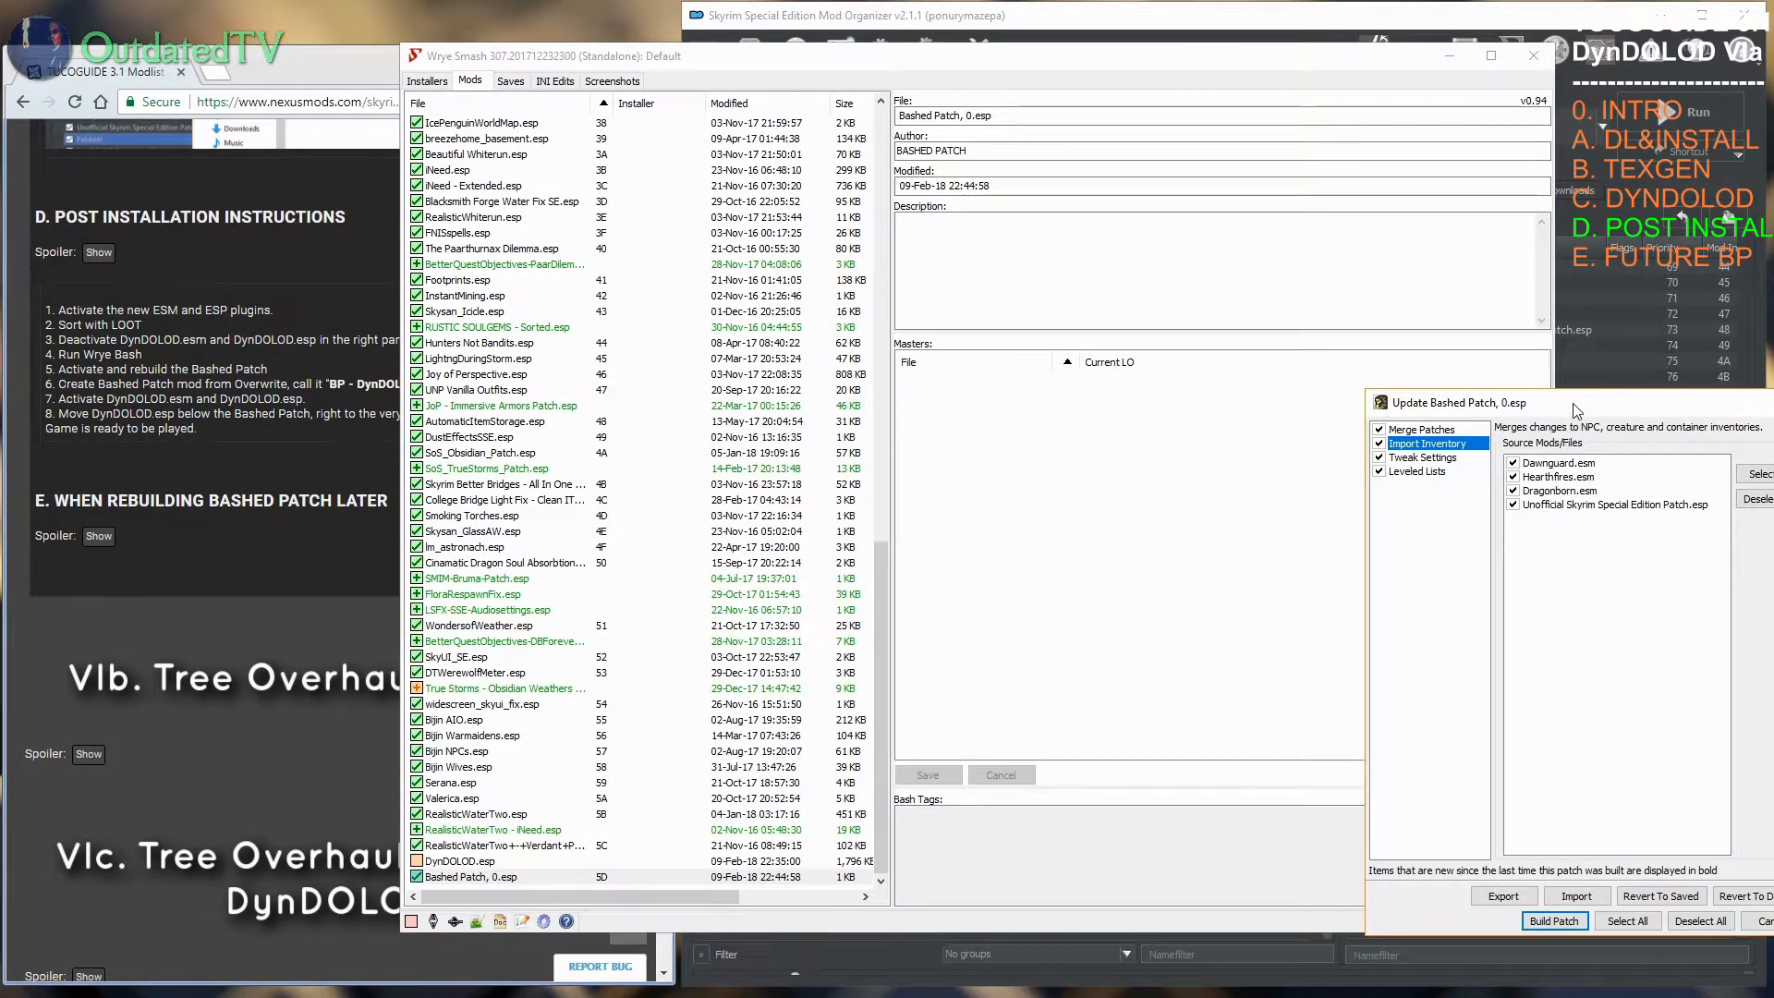
Step: Build the Bashed Patch with the current options, dismiss its report and close Wrye Bash
{"action": "left_click", "coordinate": [789, 781]}
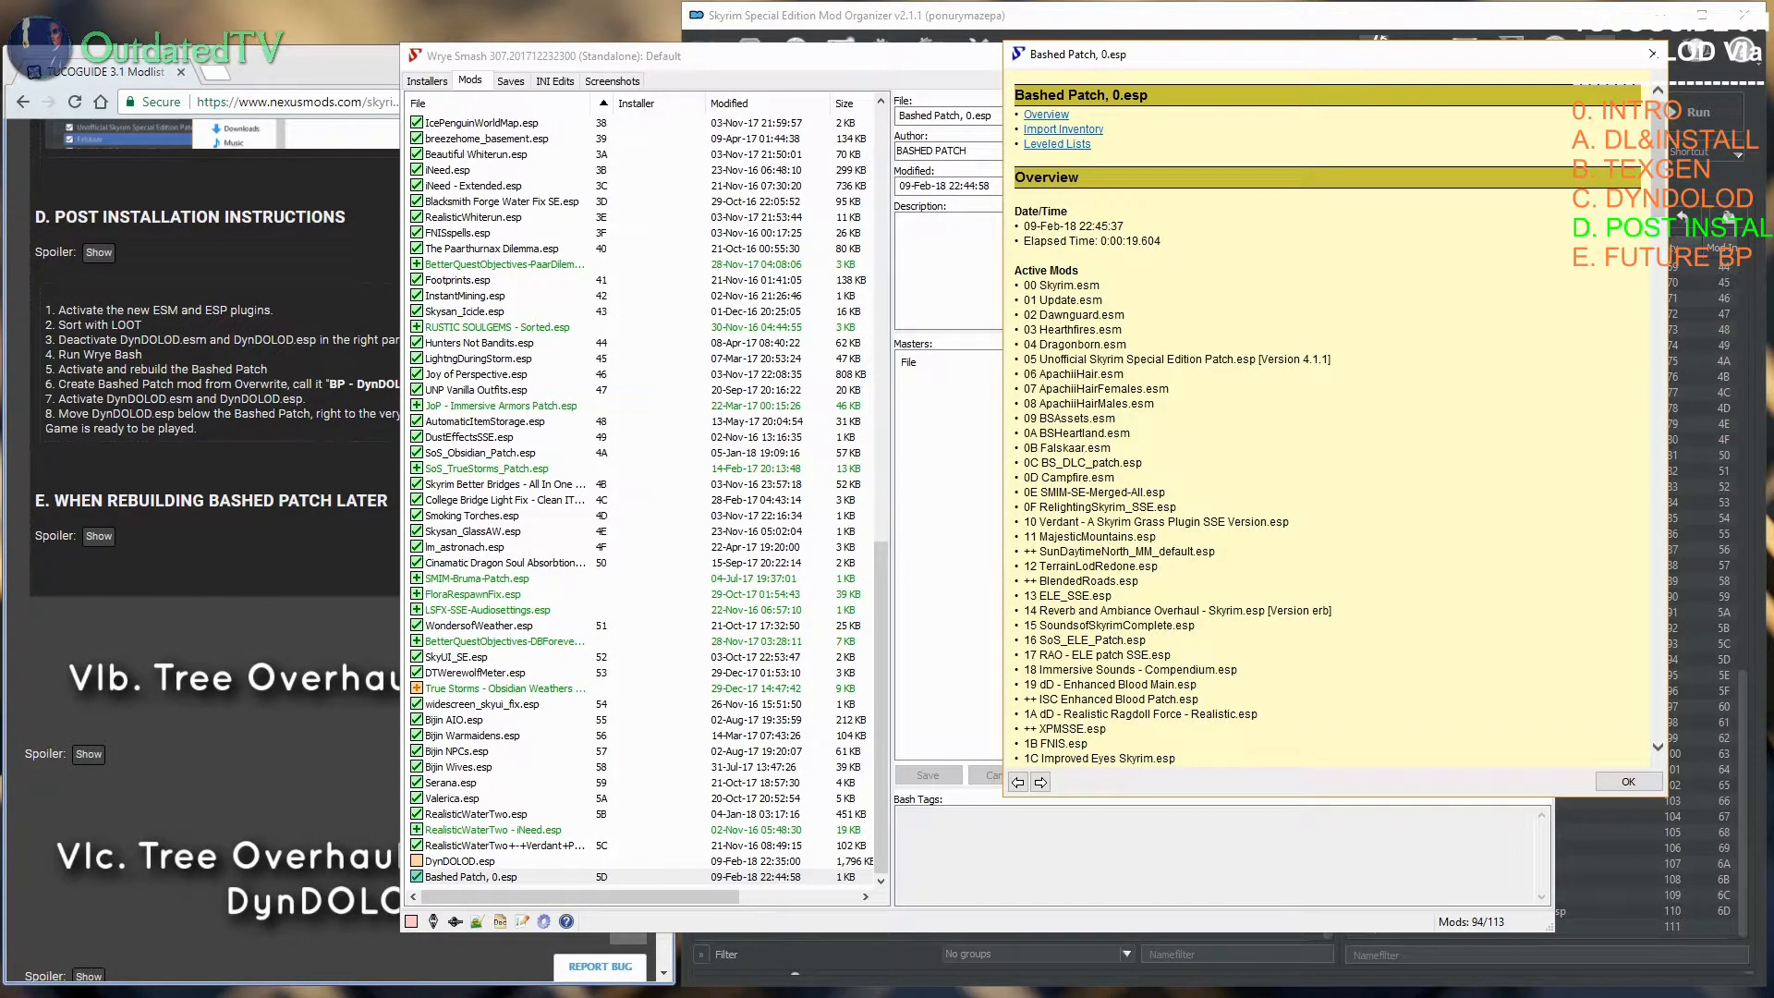
{"action": "left_click", "coordinate": [1621, 781]}
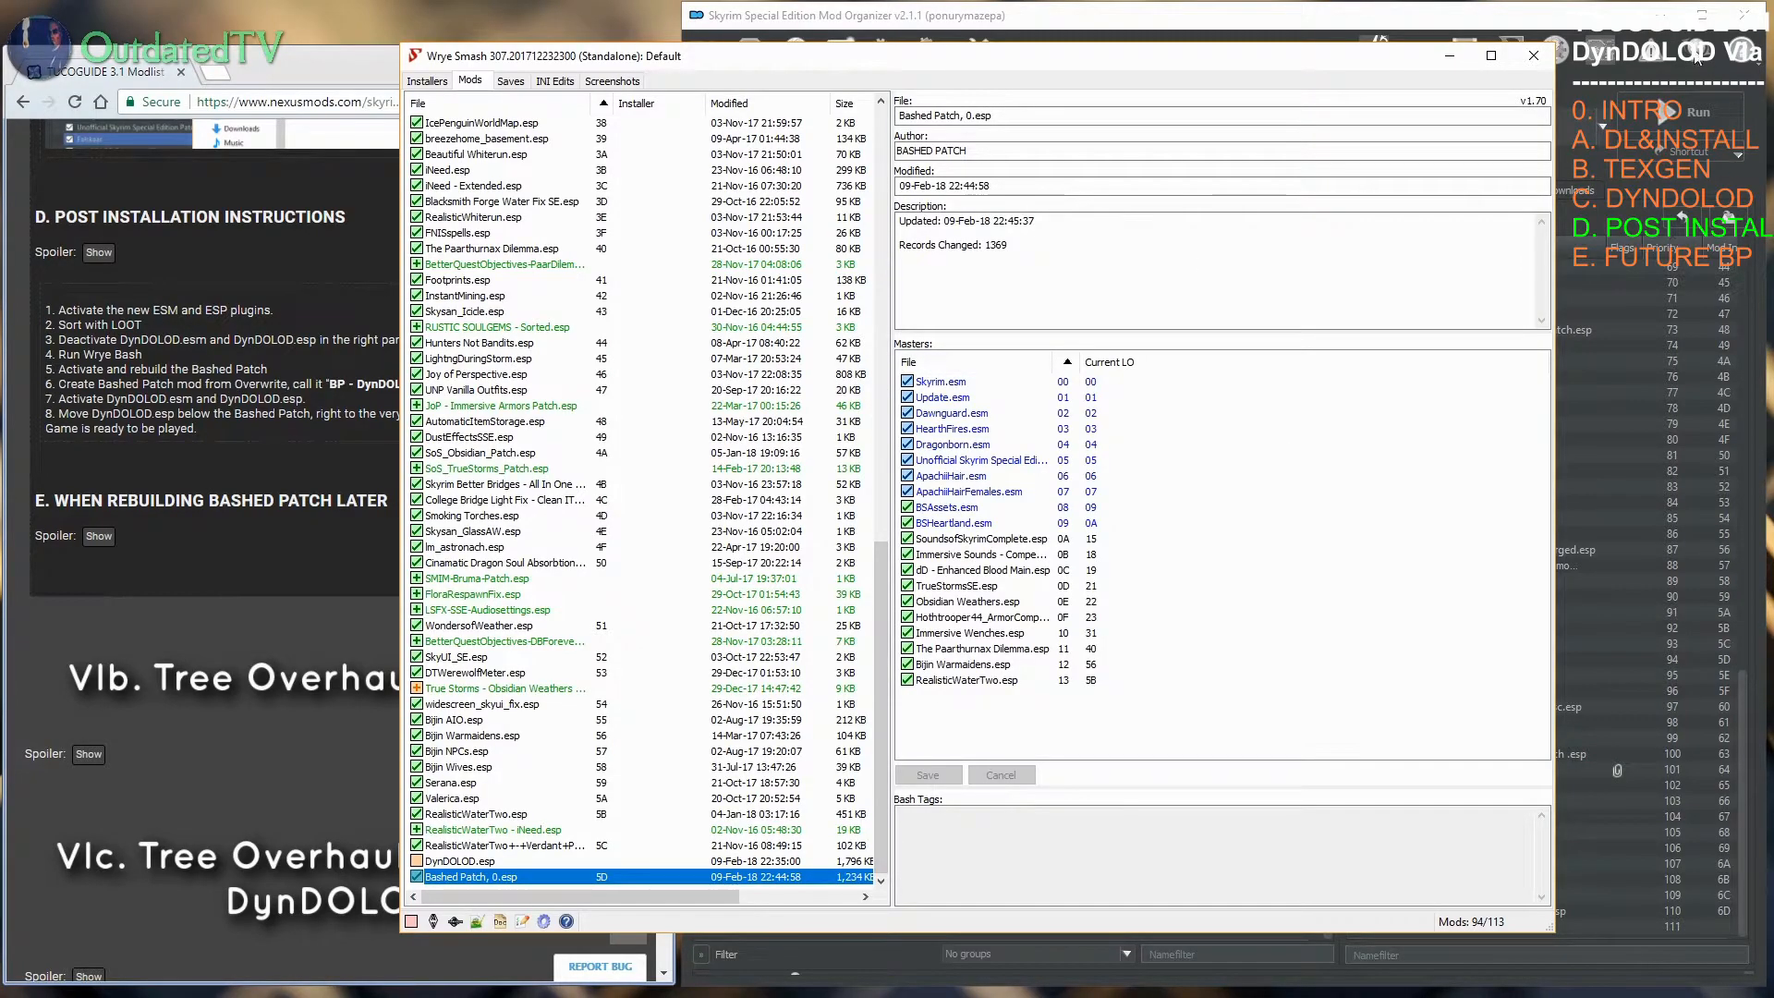
{"action": "left_click", "coordinate": [1534, 57]}
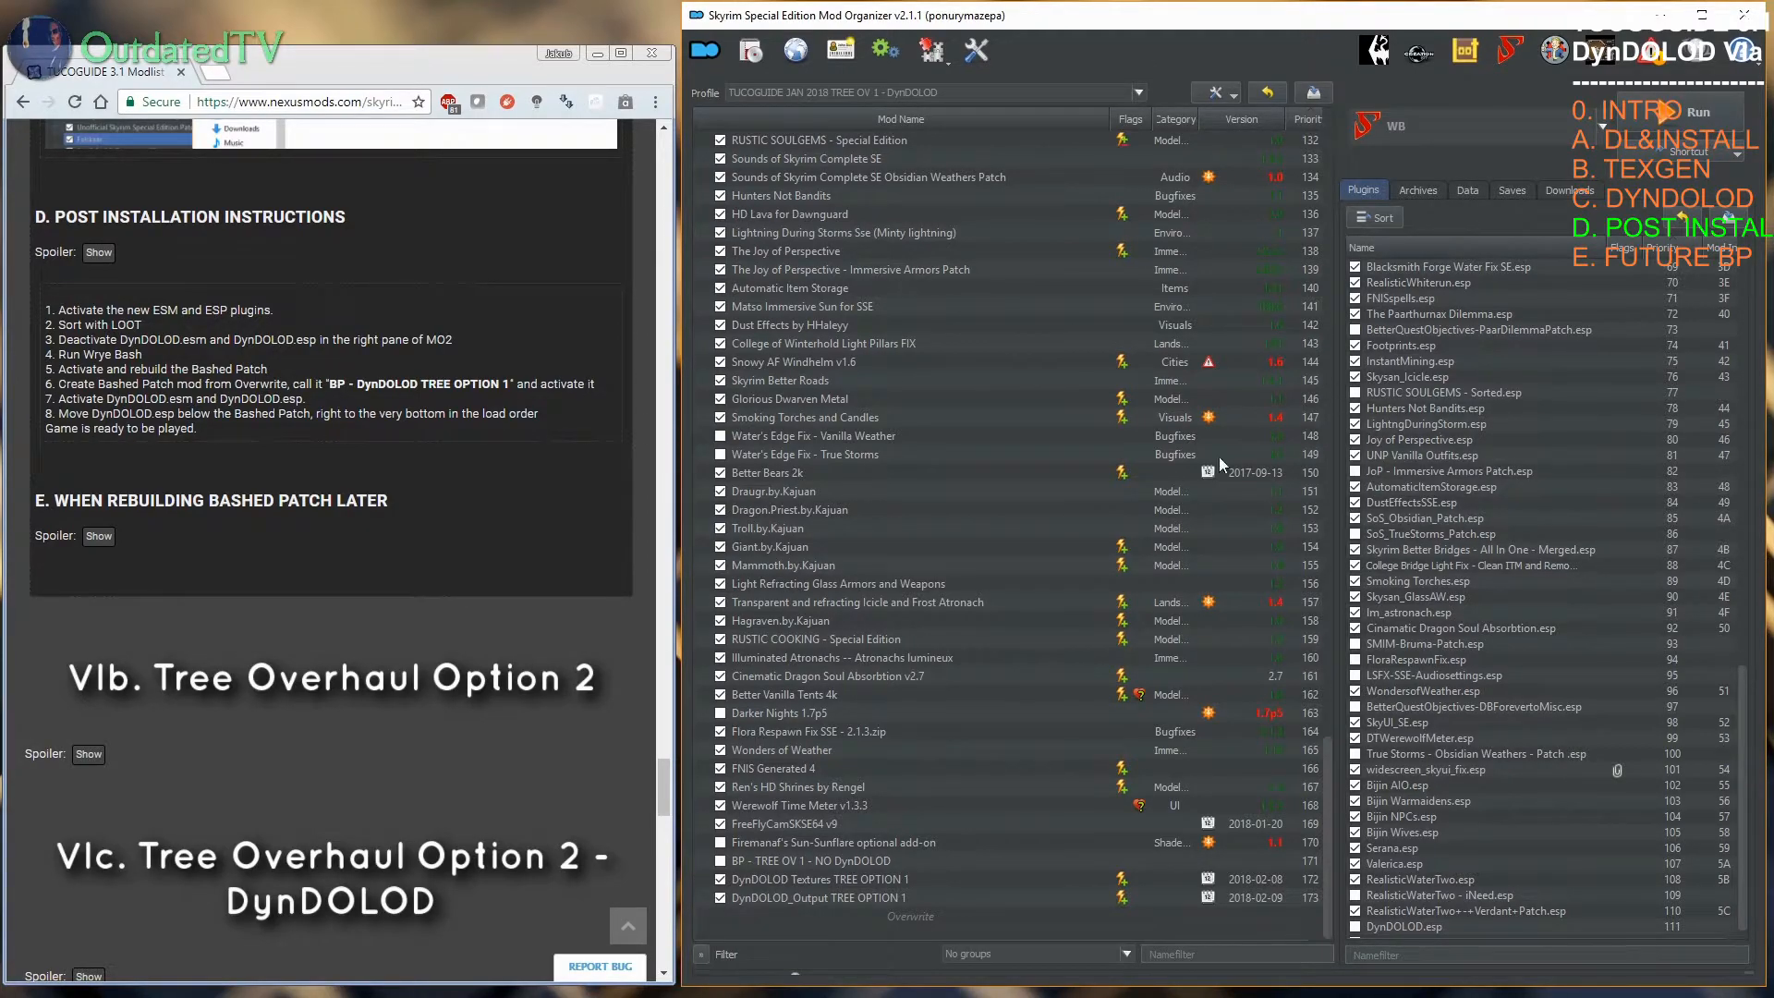
Step: Copy the mod name "BP - DynDOLOD TREE OPTION 1" from the guide and check the contents of Mod Organizer's Overwrite
{"action": "left_click_drag", "start_coordinate": [327, 385], "coordinate": [510, 388]}
{"action": "key", "text": "ctrl+c"}
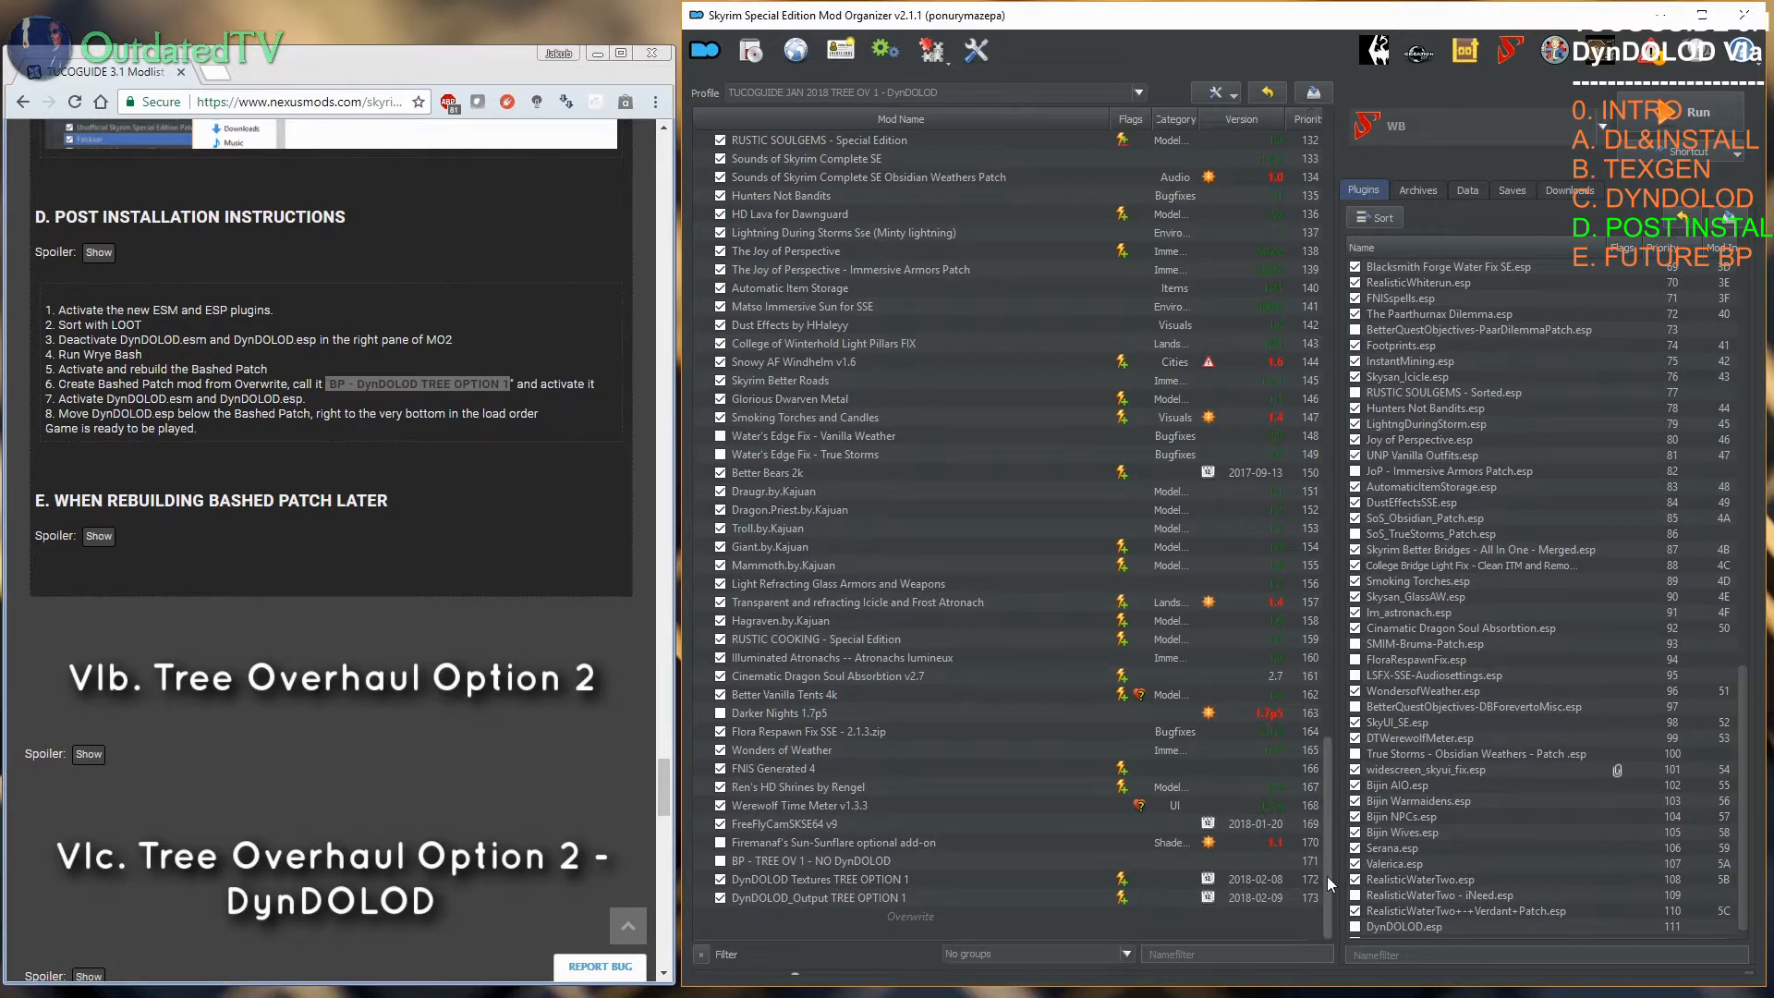
{"action": "left_click", "coordinate": [911, 916]}
{"action": "double_click", "coordinate": [918, 916]}
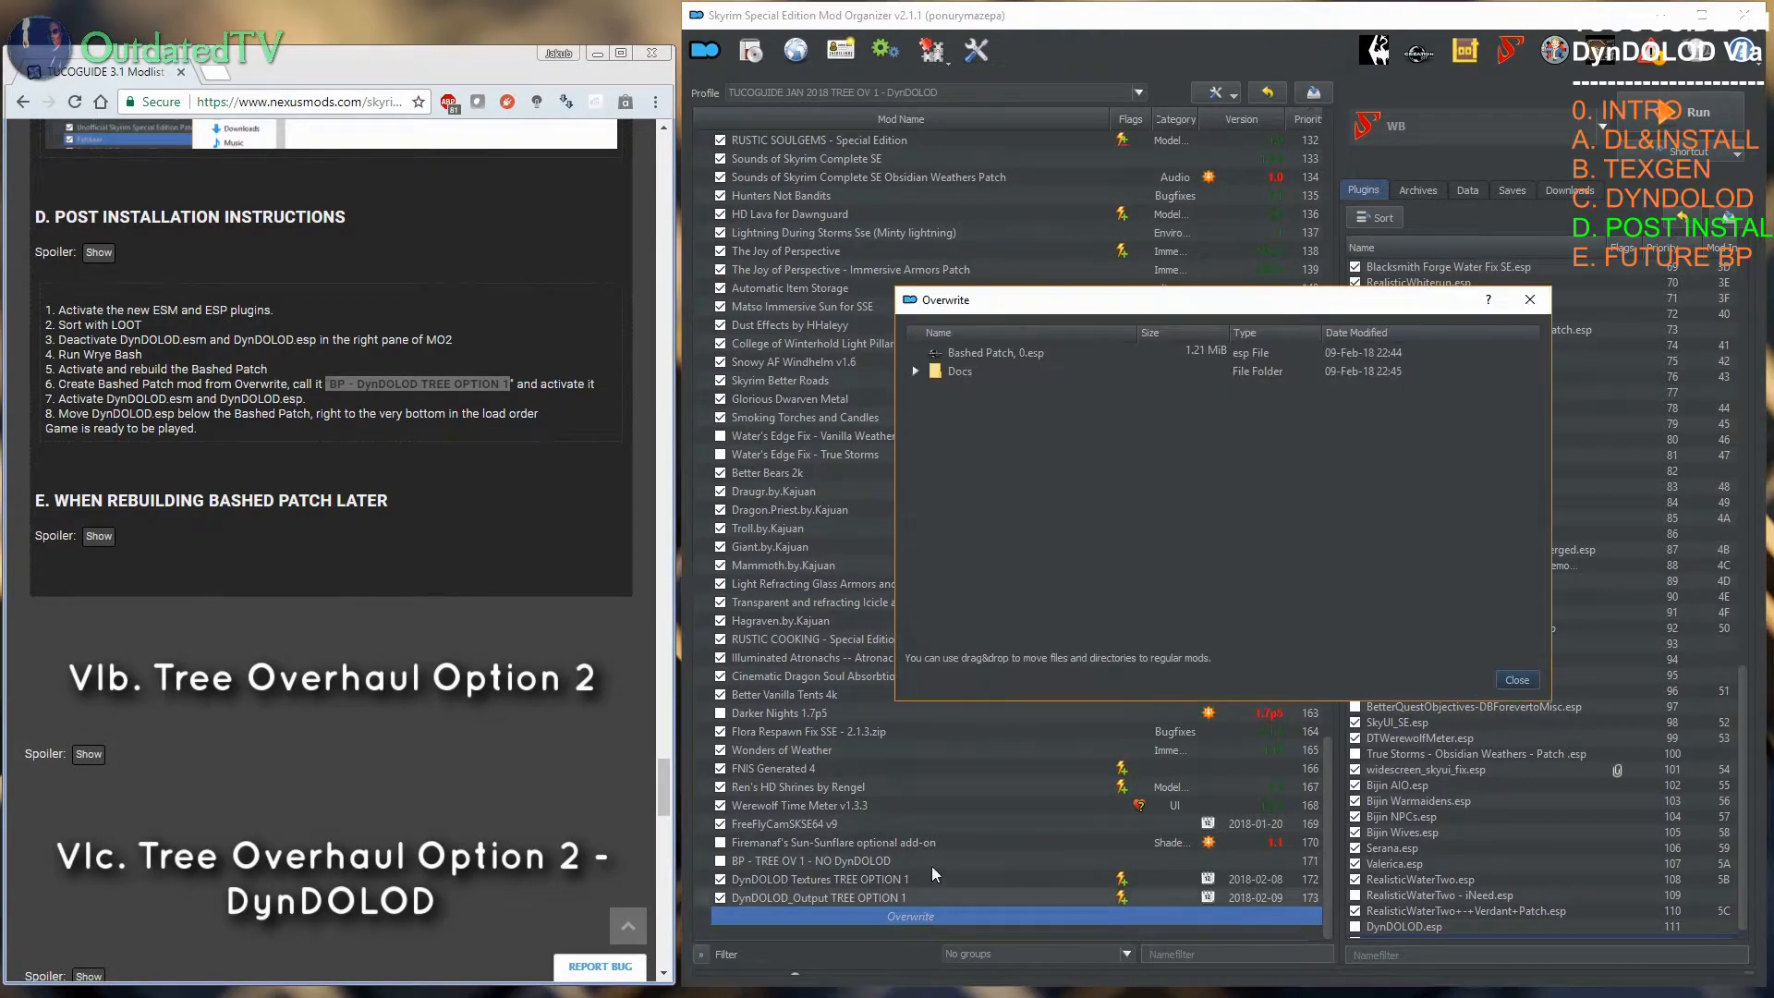
{"action": "left_click_drag", "start_coordinate": [1072, 301], "coordinate": [859, 301]}
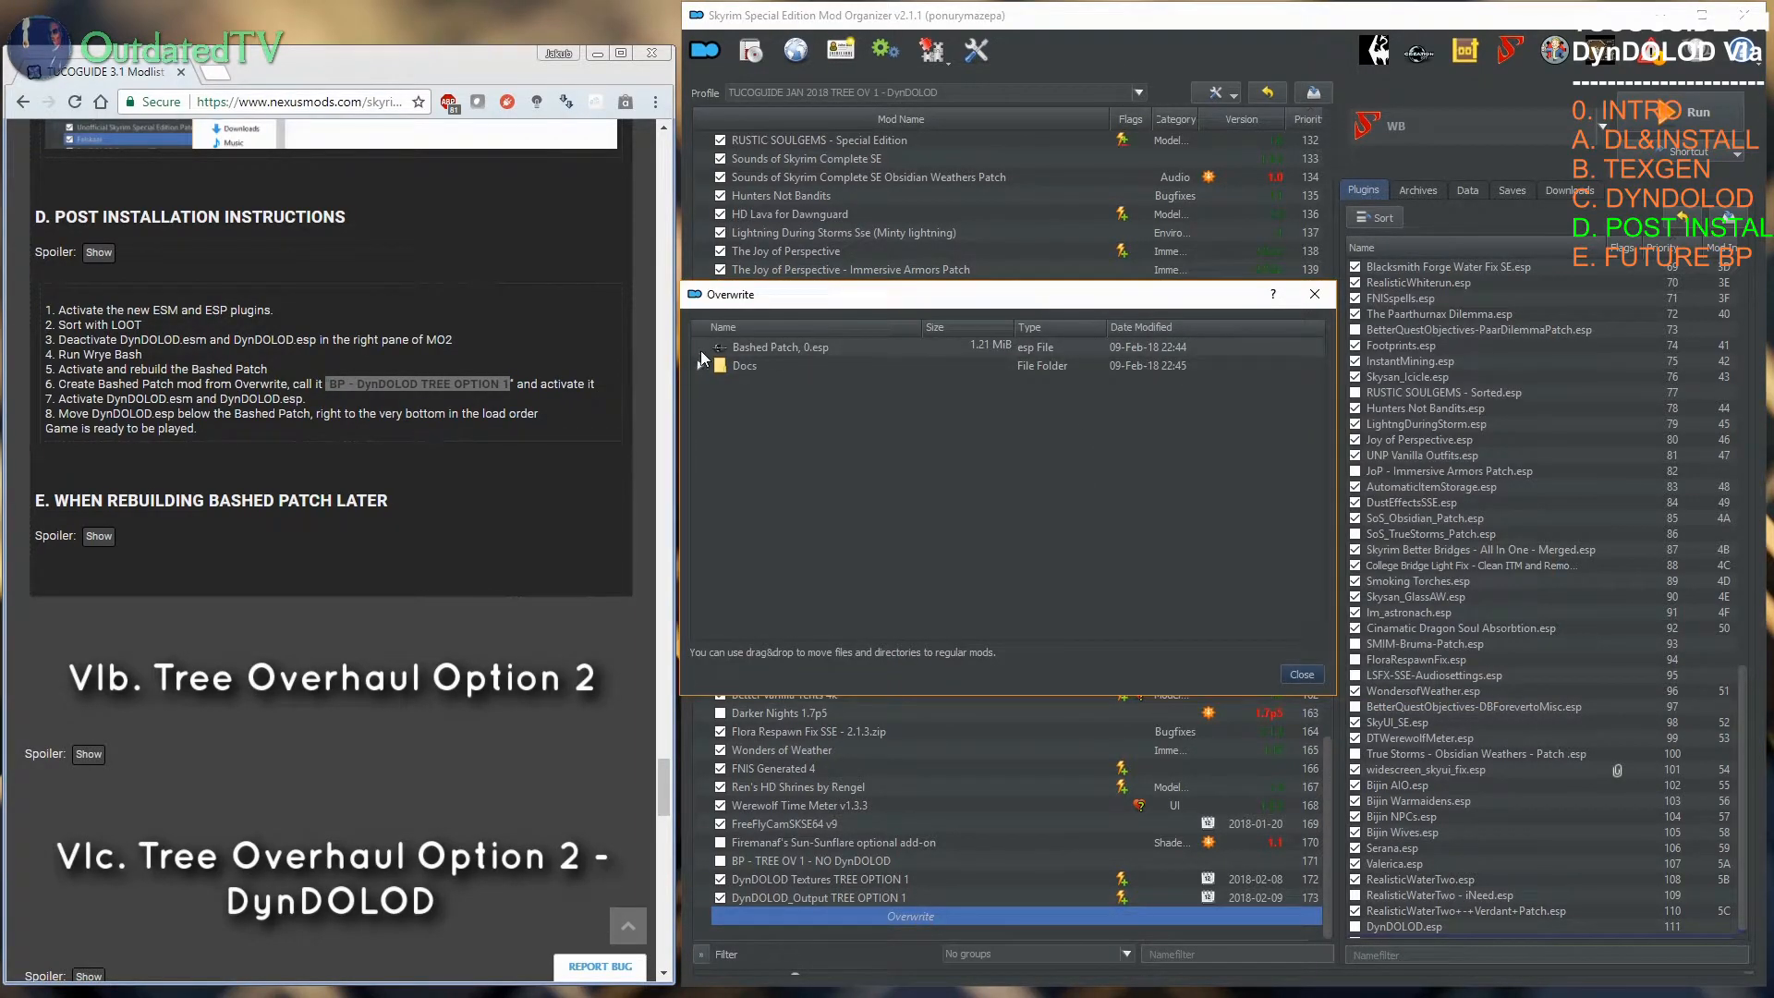
{"action": "left_click", "coordinate": [1314, 295]}
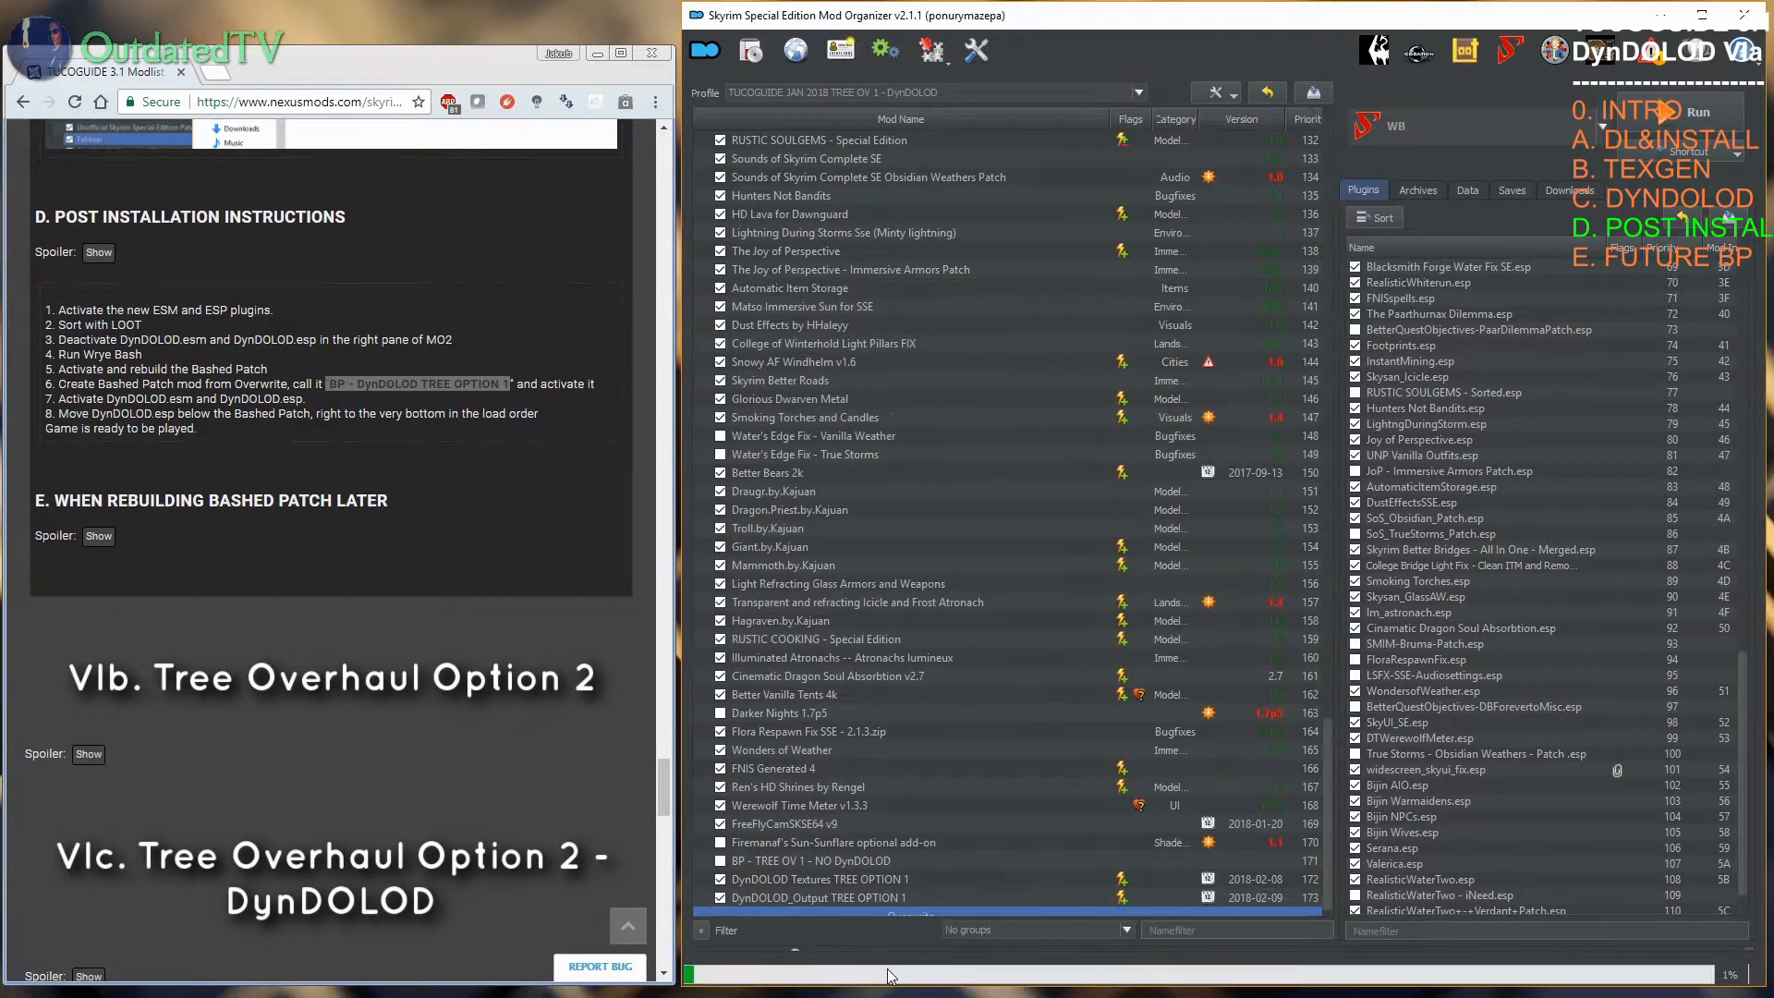
Step: Create a mod named "BP - DynDOLOD TREE OPTION 1" from the Overwrite files and activate it
{"action": "right_click", "coordinate": [916, 914]}
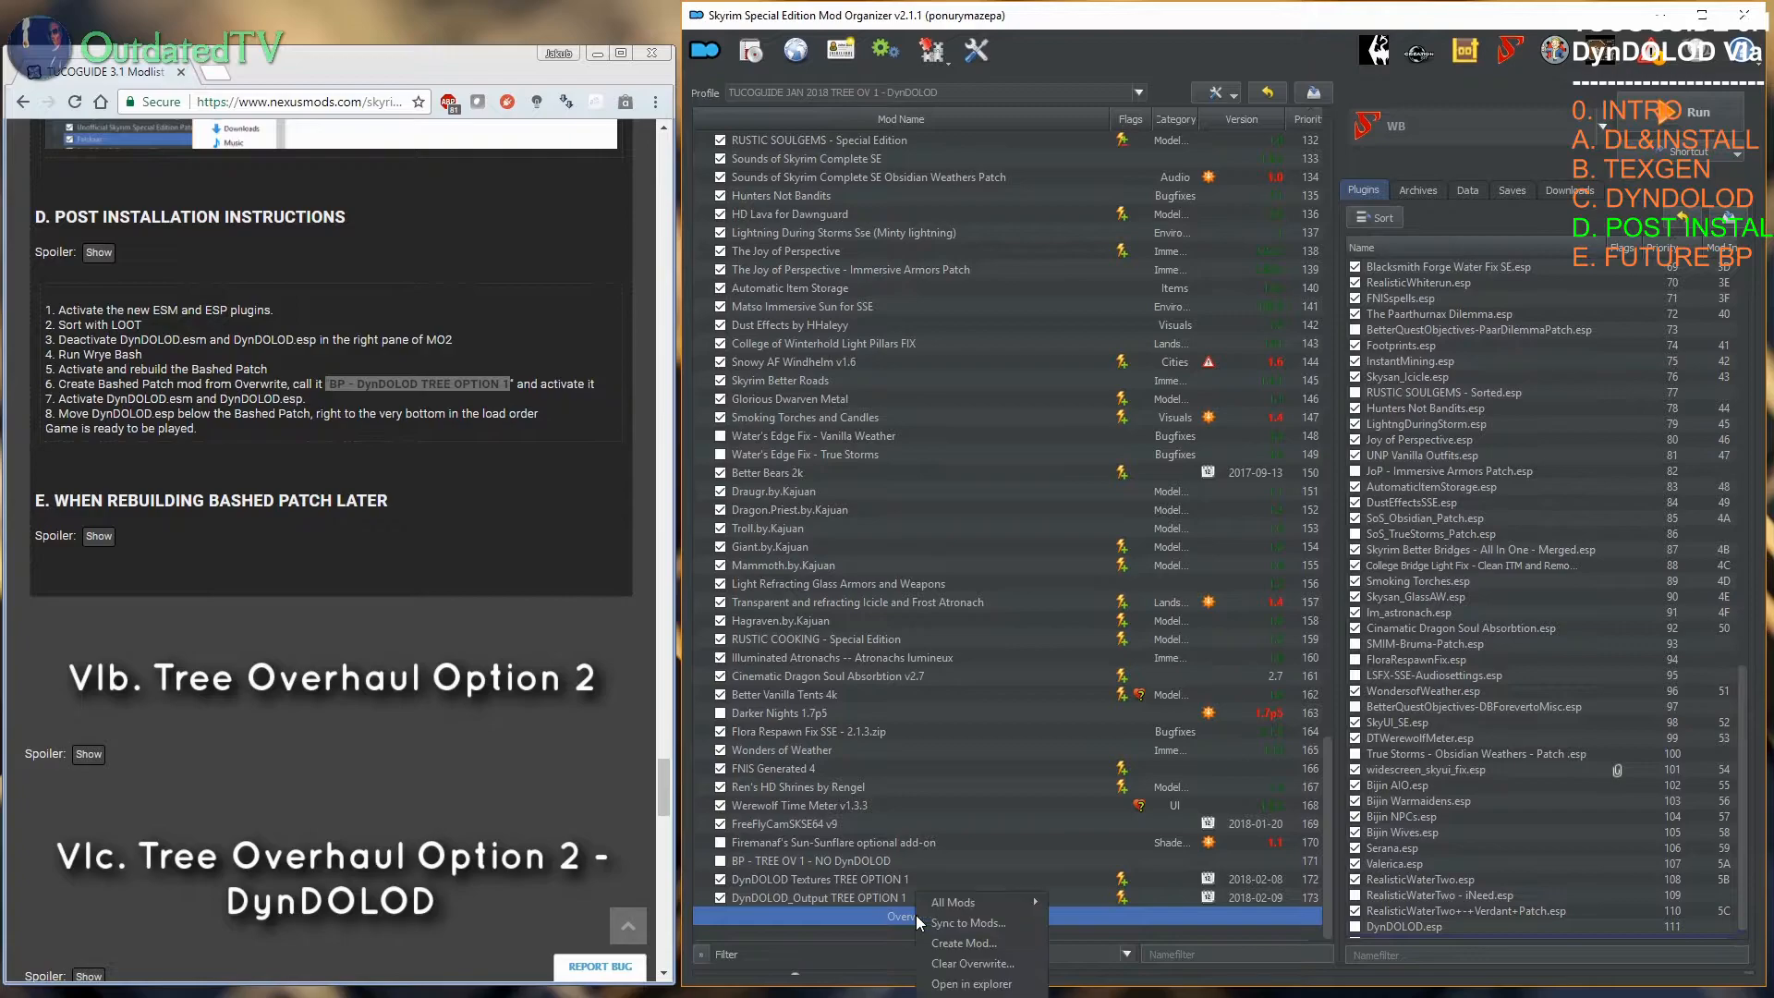
{"action": "left_click", "coordinate": [961, 942]}
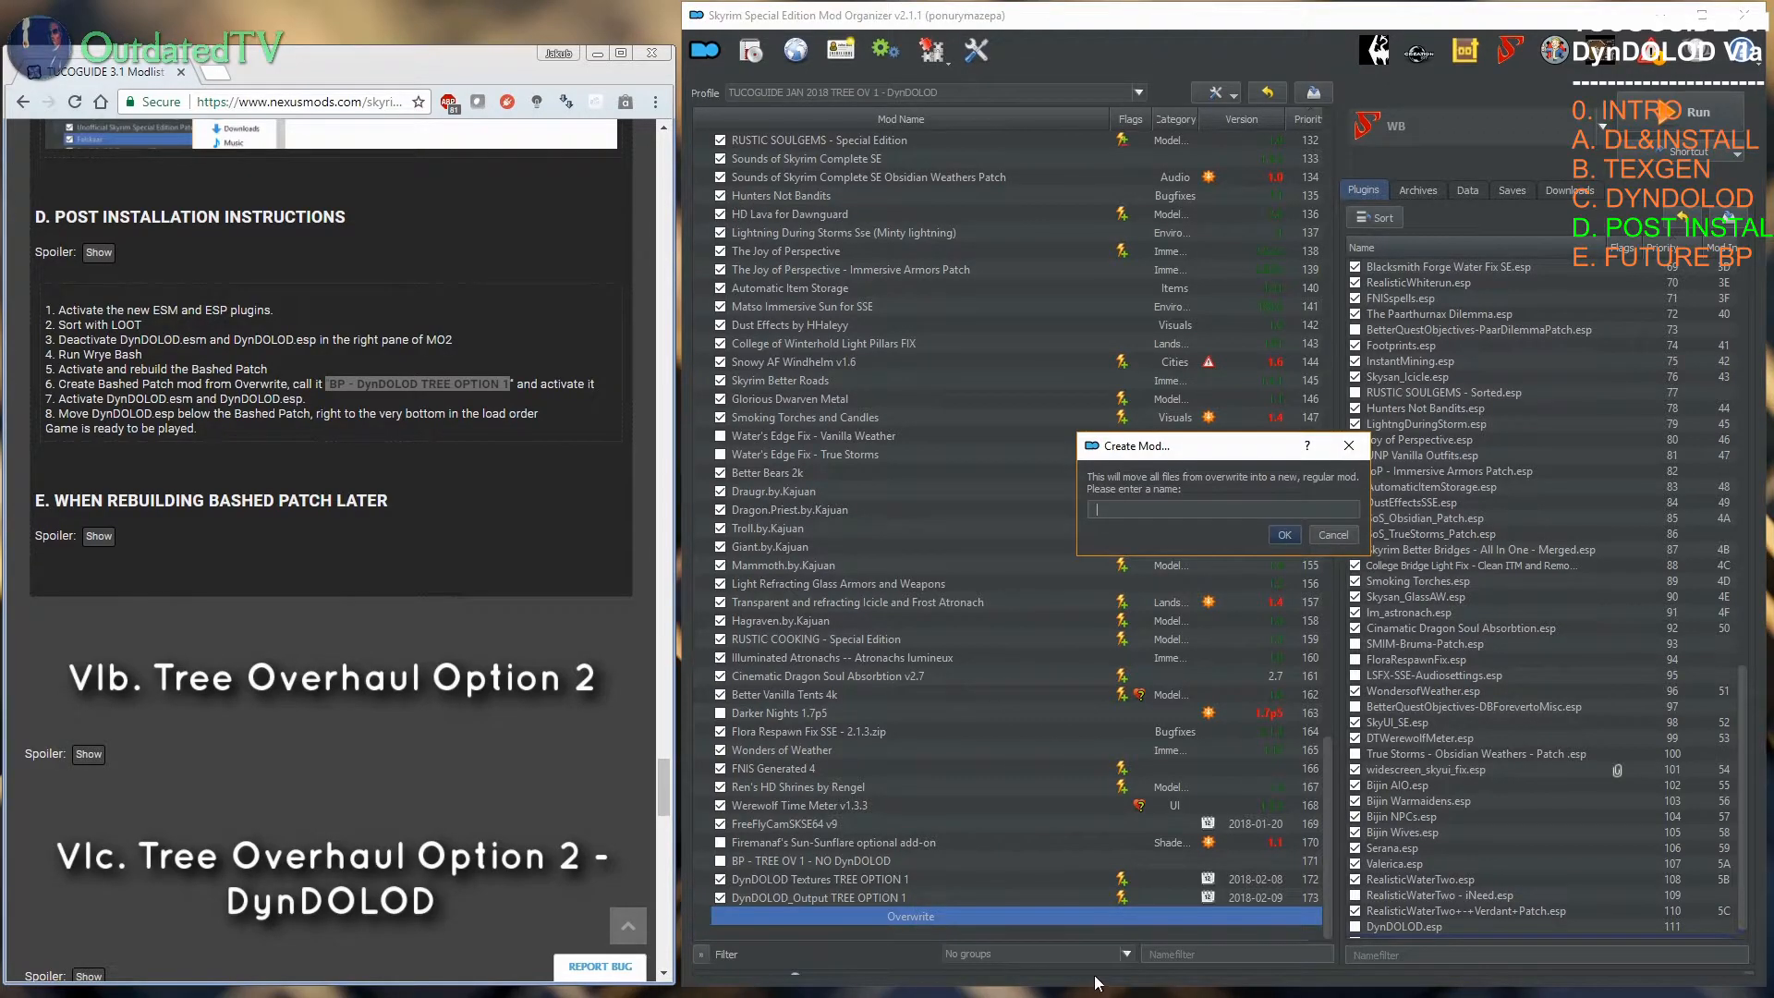
{"action": "key", "text": "ctrl+v"}
{"action": "left_click", "coordinate": [1284, 536]}
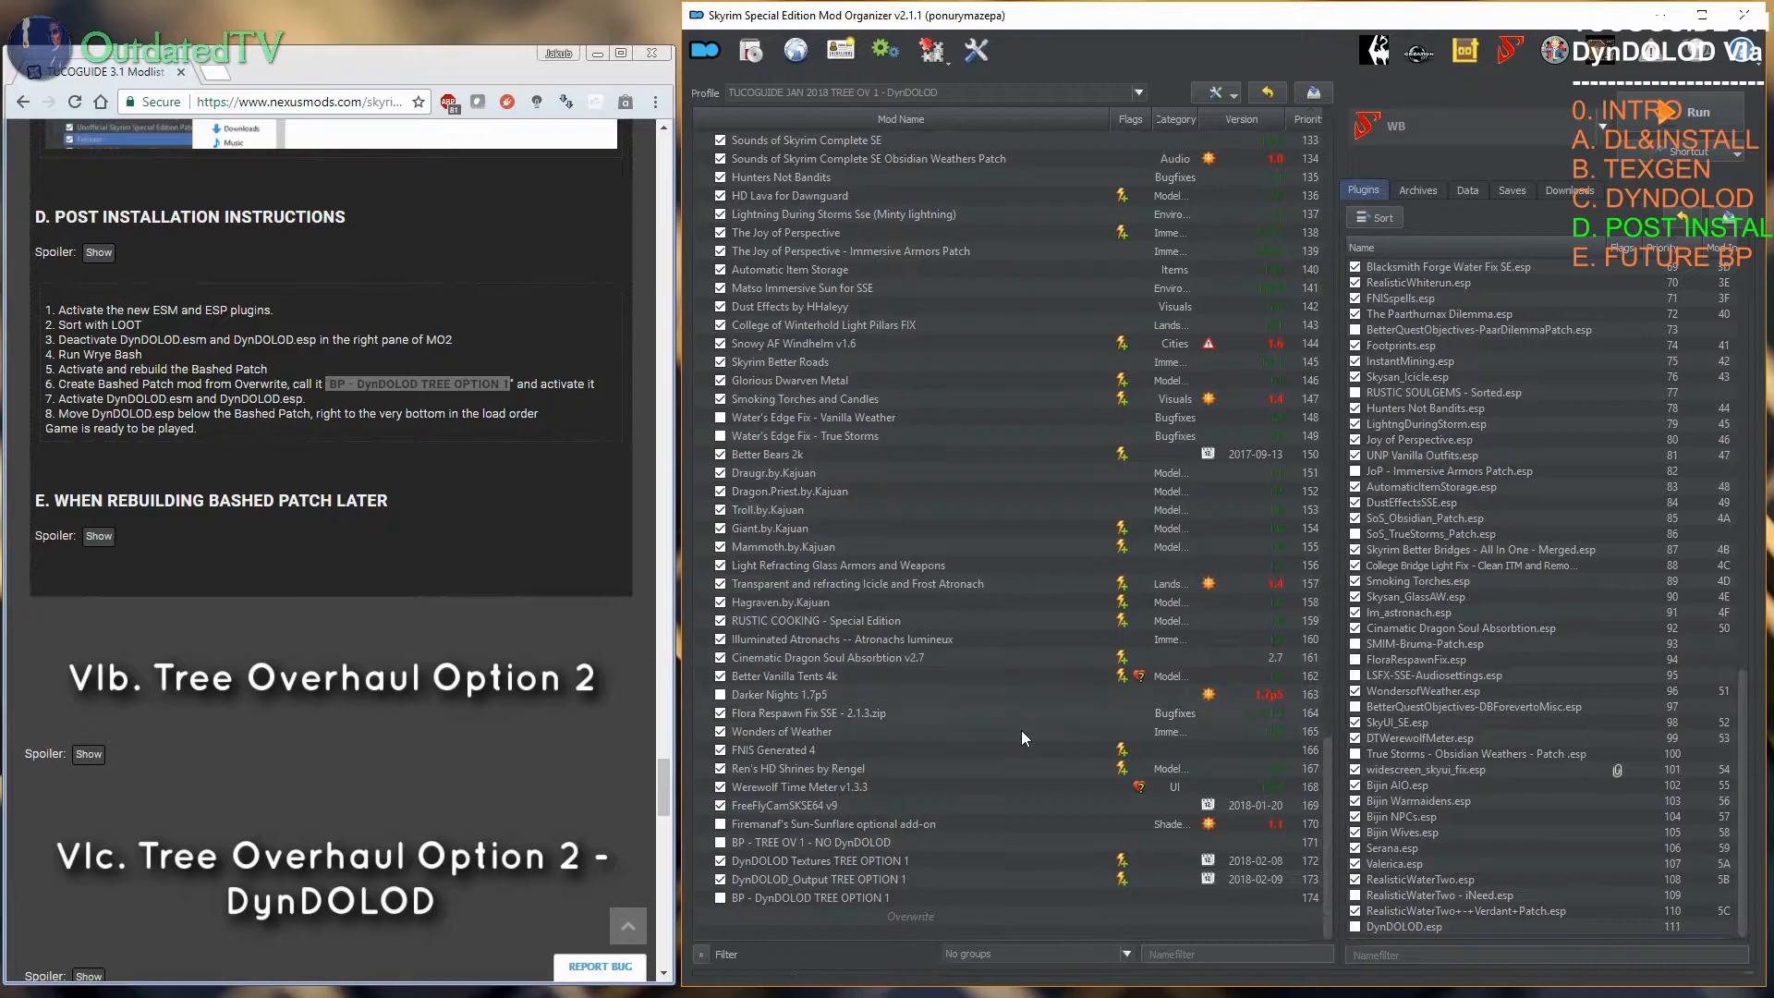
{"action": "left_click", "coordinate": [720, 898]}
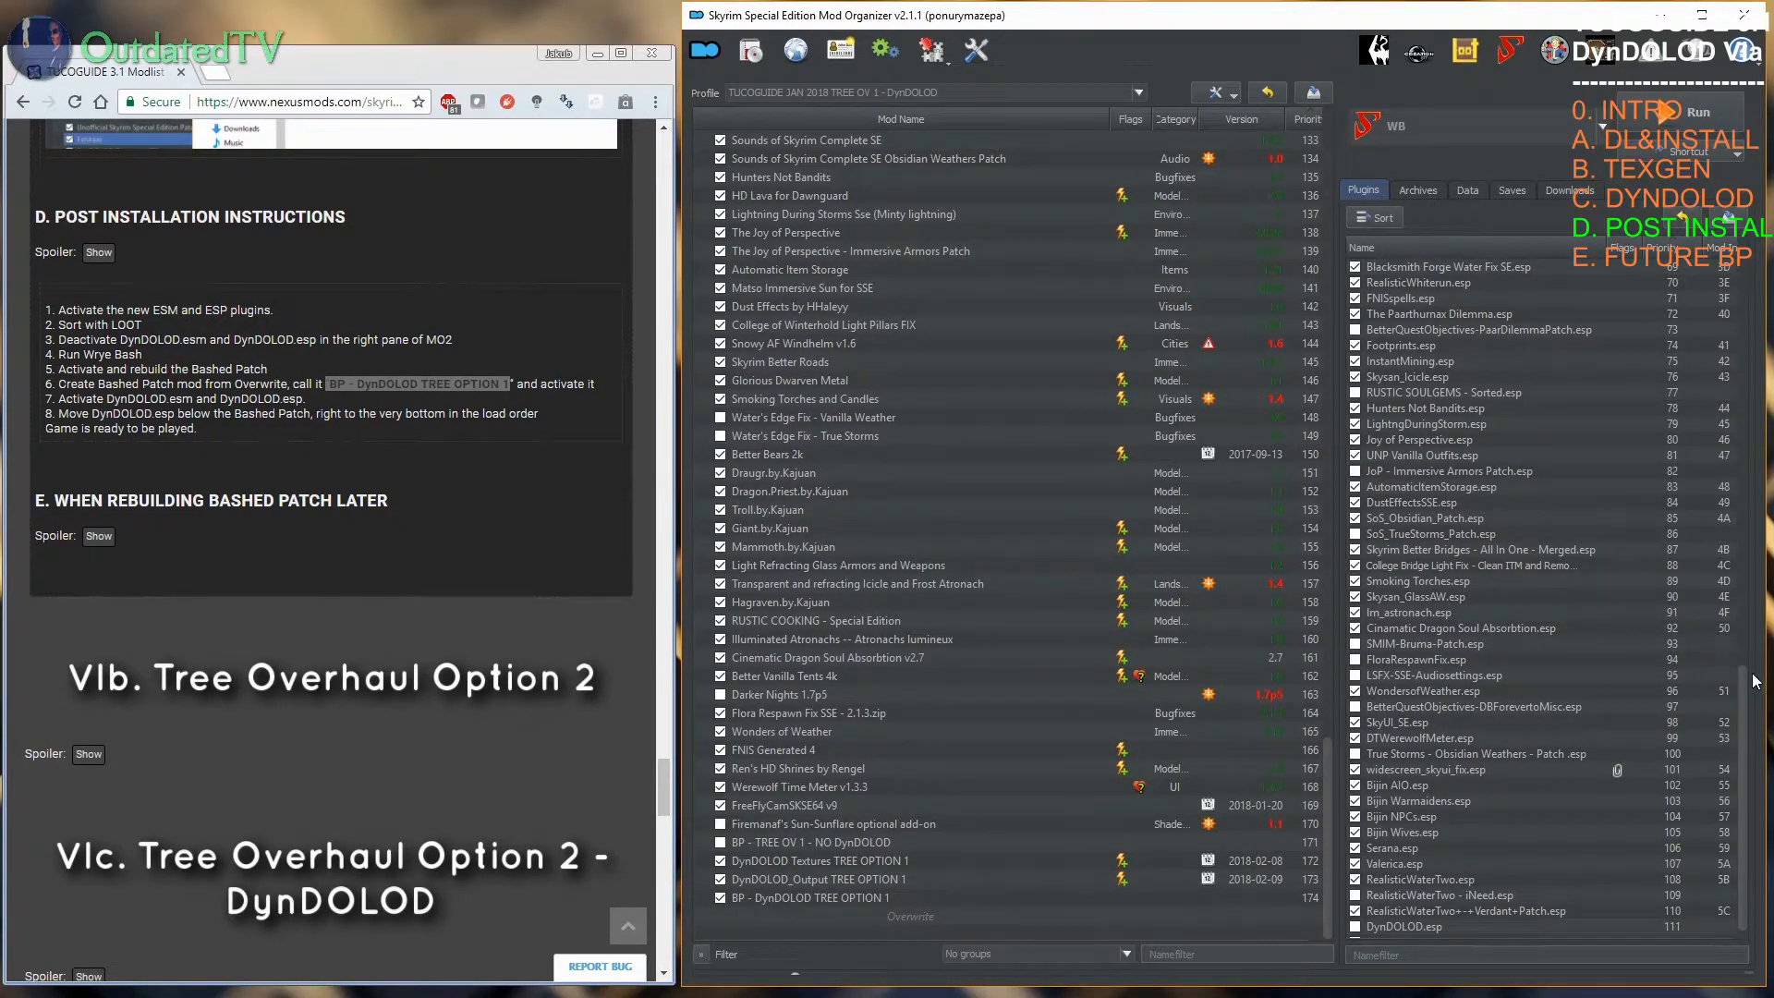
Step: Activate DynDOLOD.esm and DynDOLOD.esp, and move DynDOLOD.esp below Bashed Patch, 0.esp at the end of the load order
{"action": "left_click", "coordinate": [125, 418]}
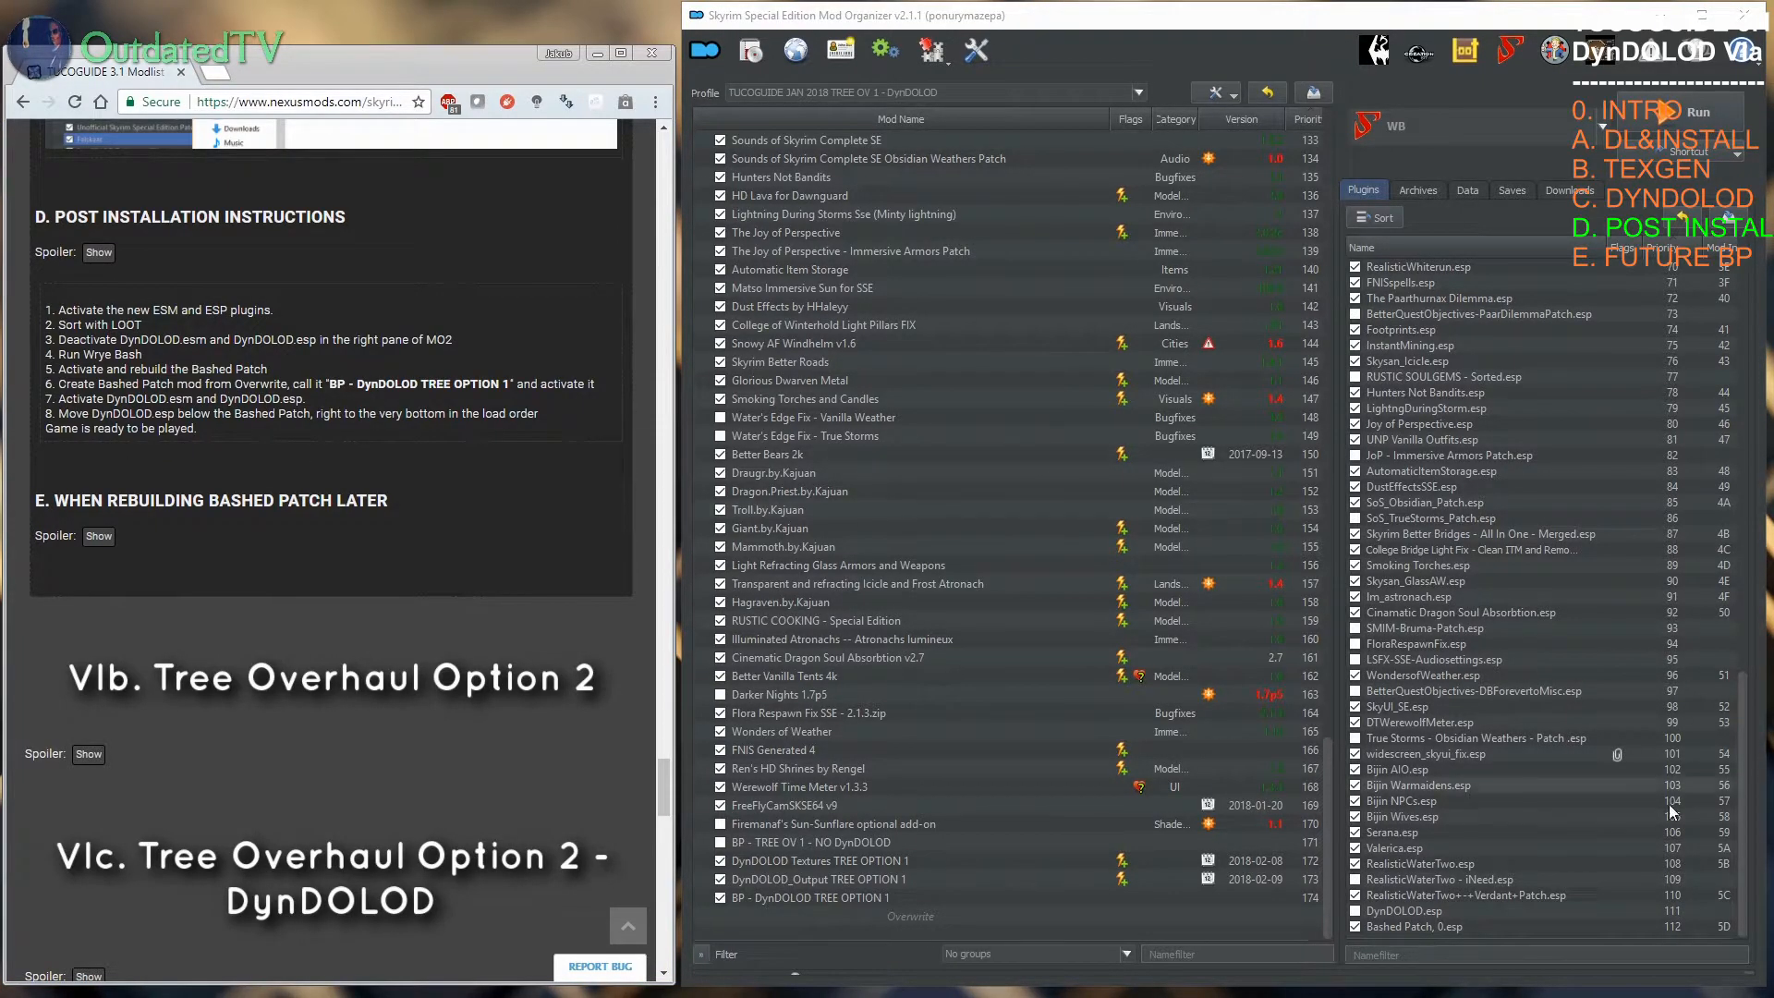
{"action": "left_click_drag", "start_coordinate": [1742, 739], "coordinate": [1750, 393]}
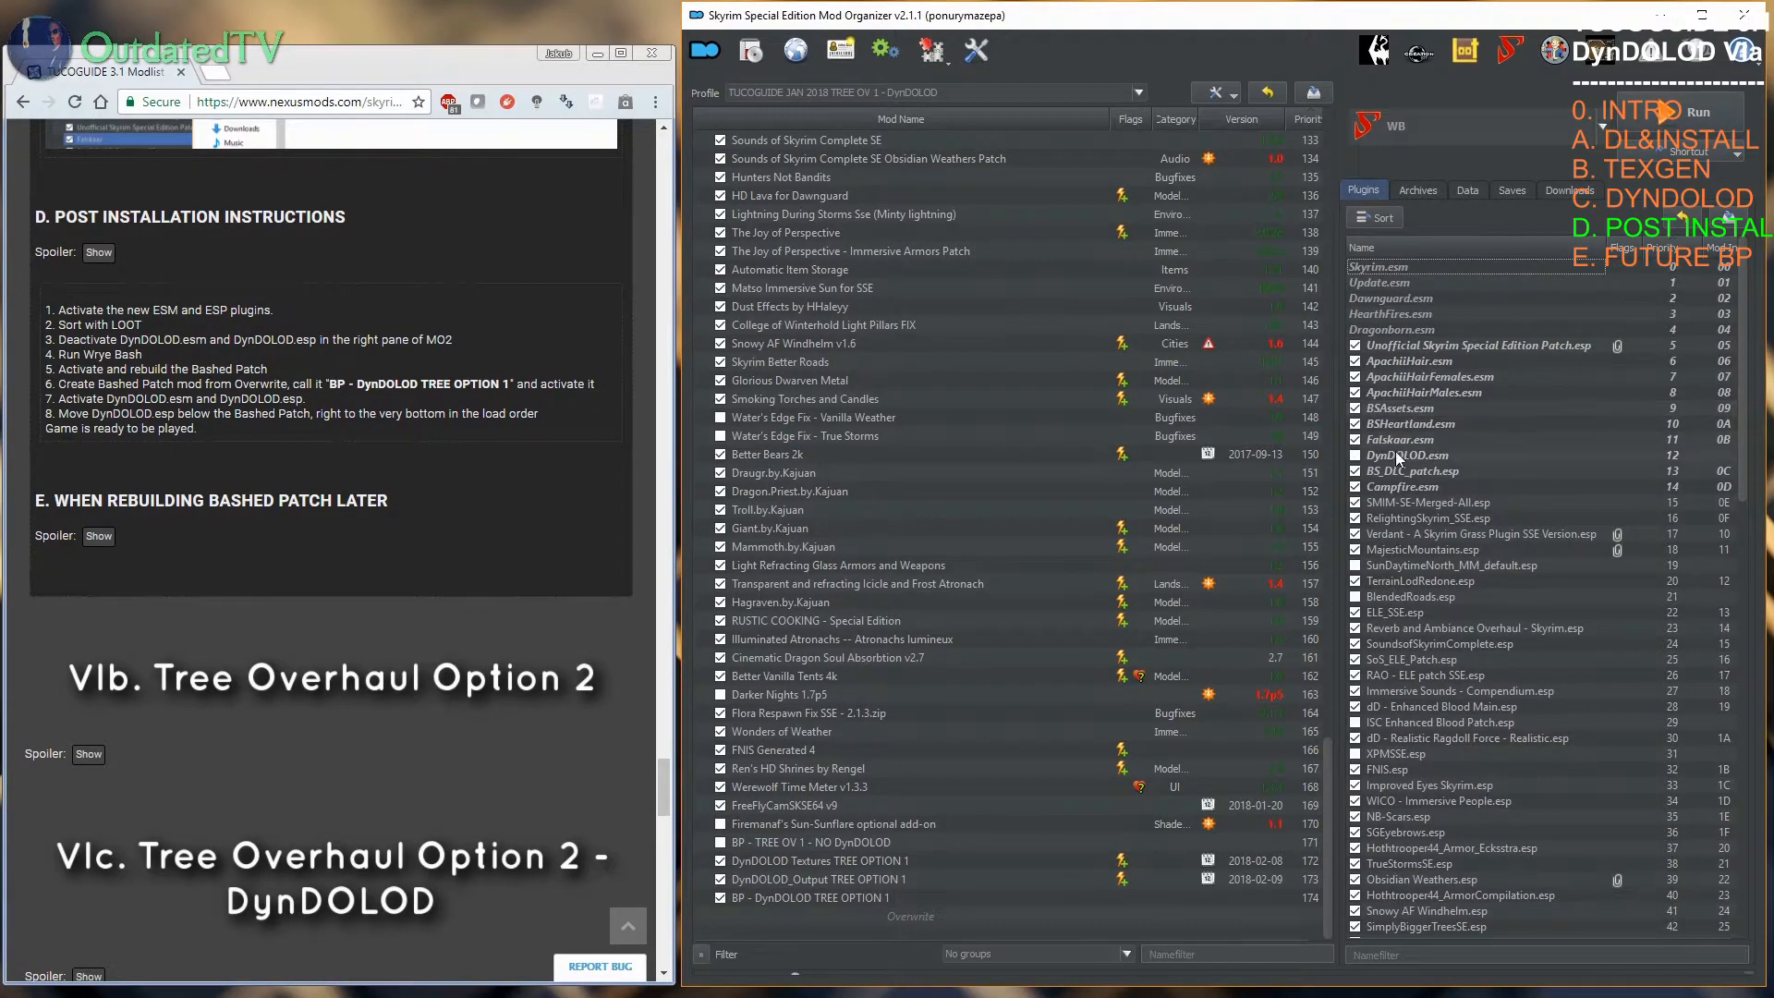
{"action": "left_click_drag", "start_coordinate": [1740, 462], "coordinate": [1750, 919]}
{"action": "left_click", "coordinate": [1355, 912]}
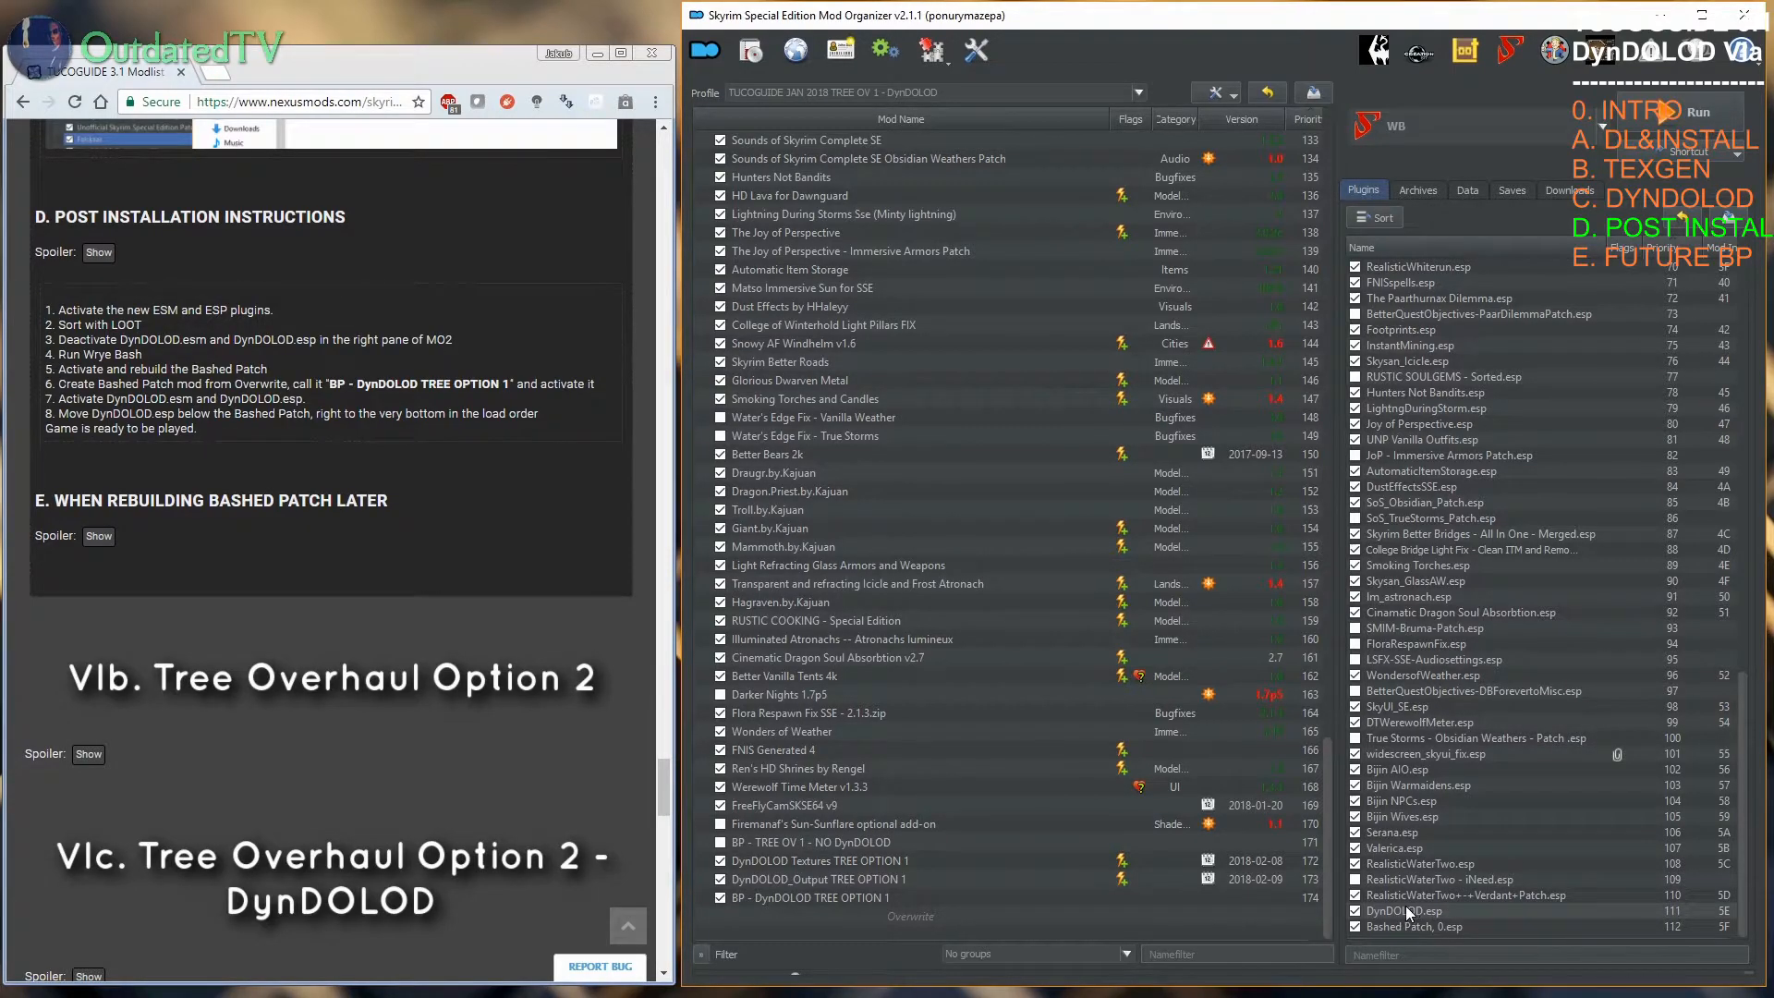
{"action": "mouse_move", "coordinate": [1405, 905]}
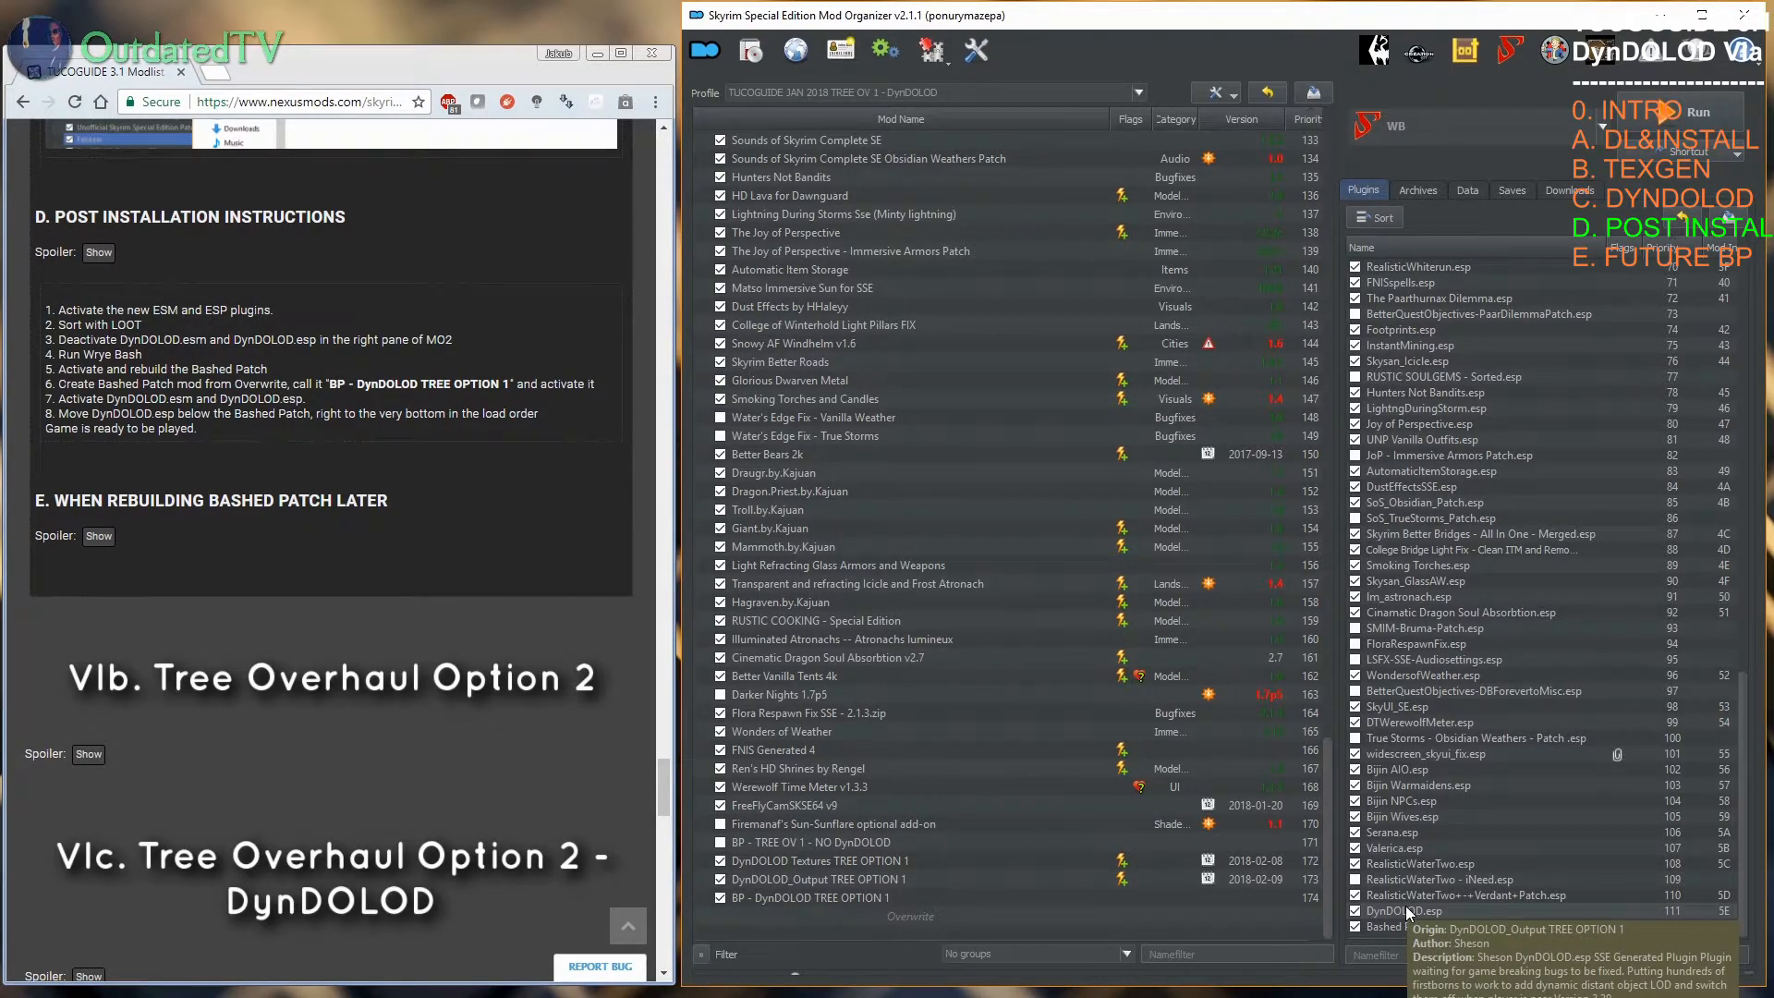
{"action": "left_click_drag", "start_coordinate": [1393, 907], "coordinate": [1399, 935]}
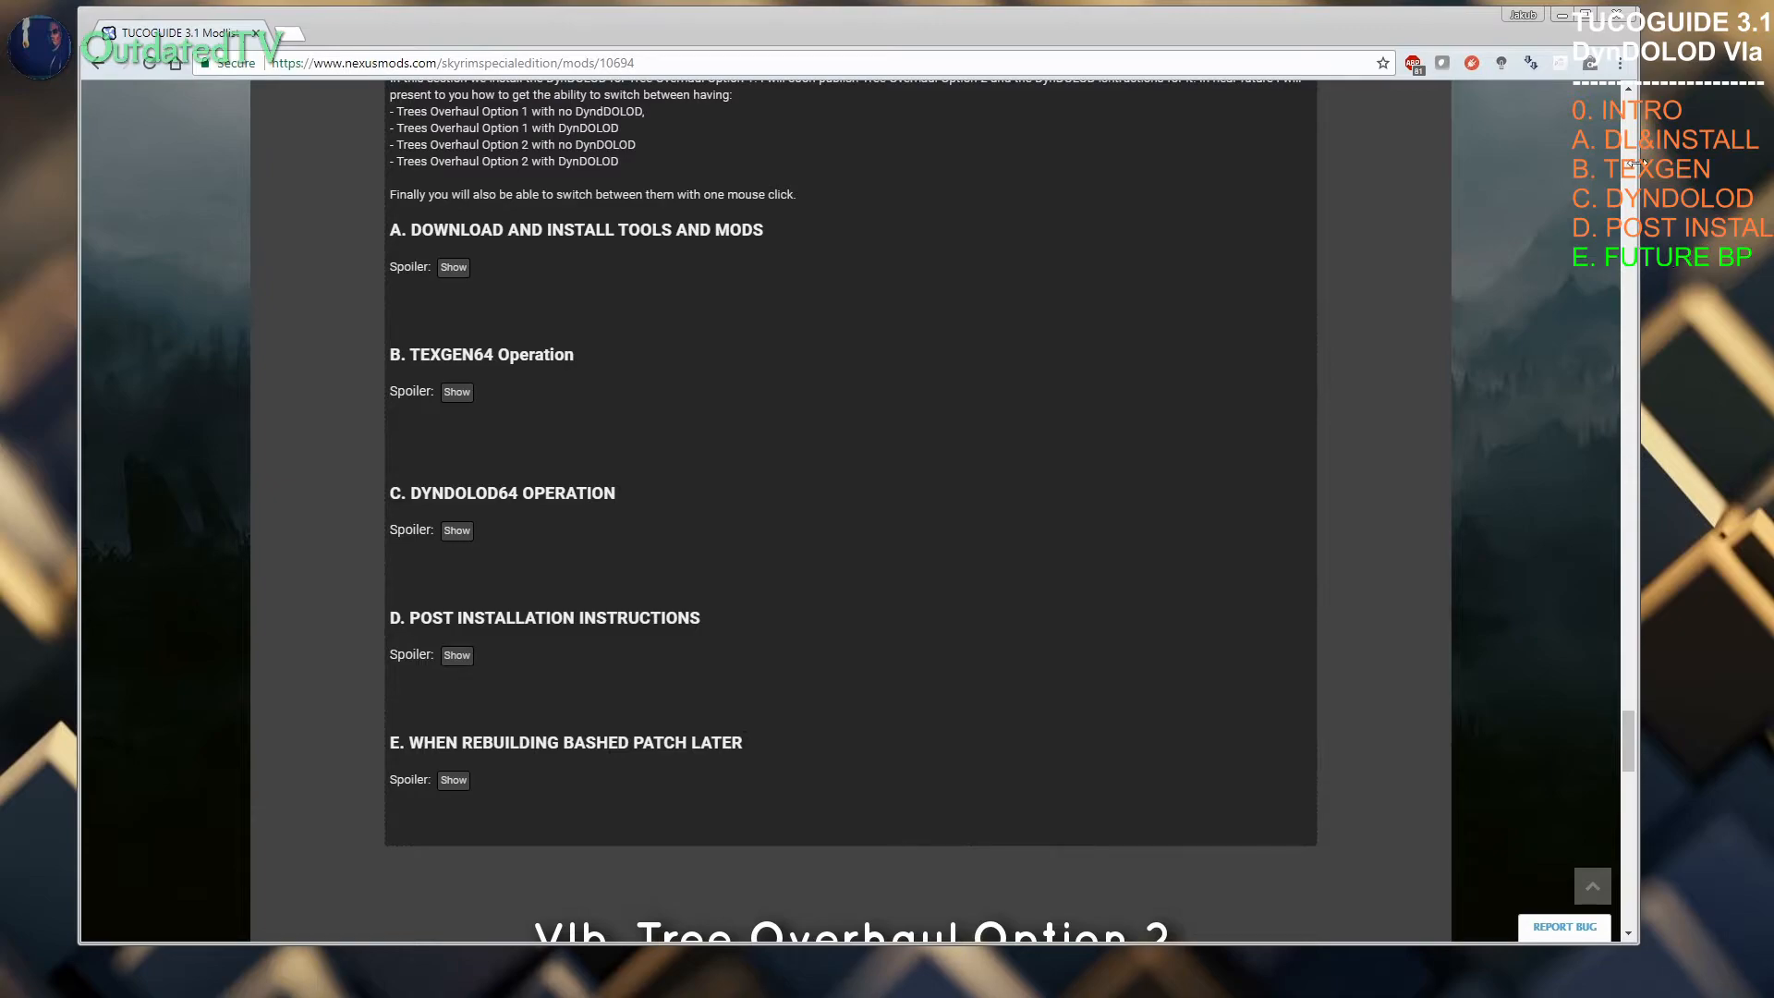
Step: Reveal the guide's section E, WHEN REBUILDING BASHED PATCH LATER
{"action": "left_click_drag", "start_coordinate": [1627, 759], "coordinate": [1629, 776]}
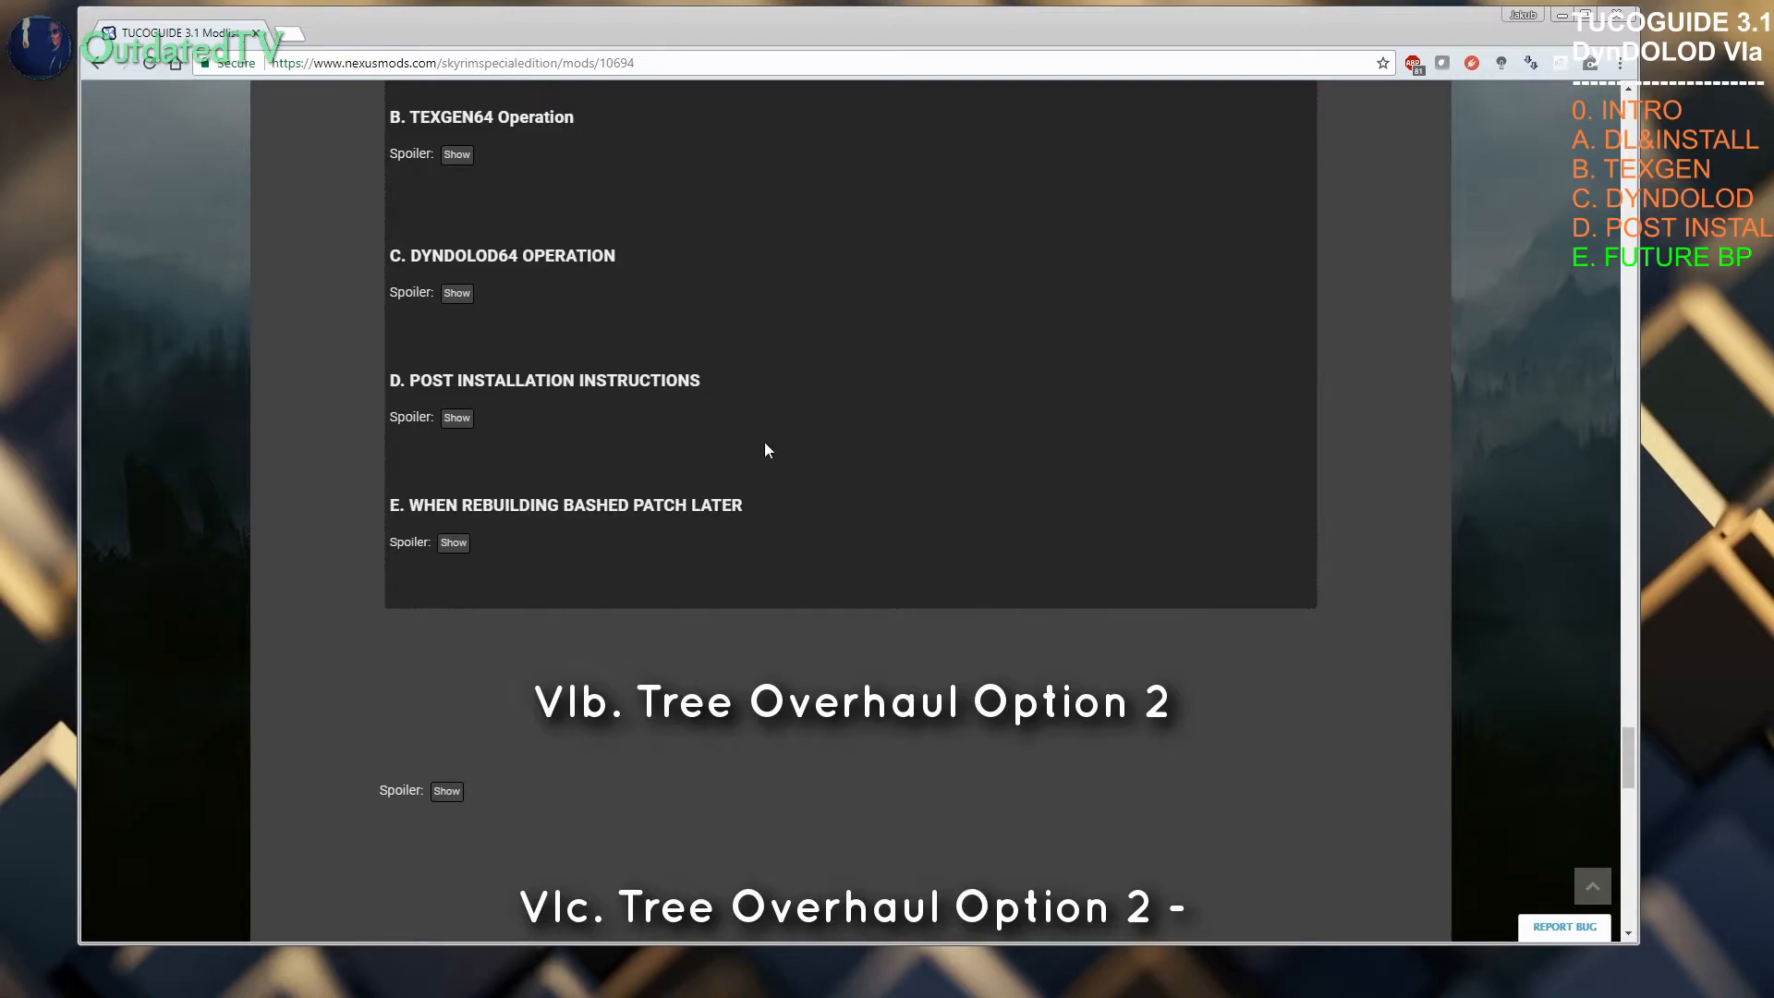
{"action": "left_click", "coordinate": [453, 543]}
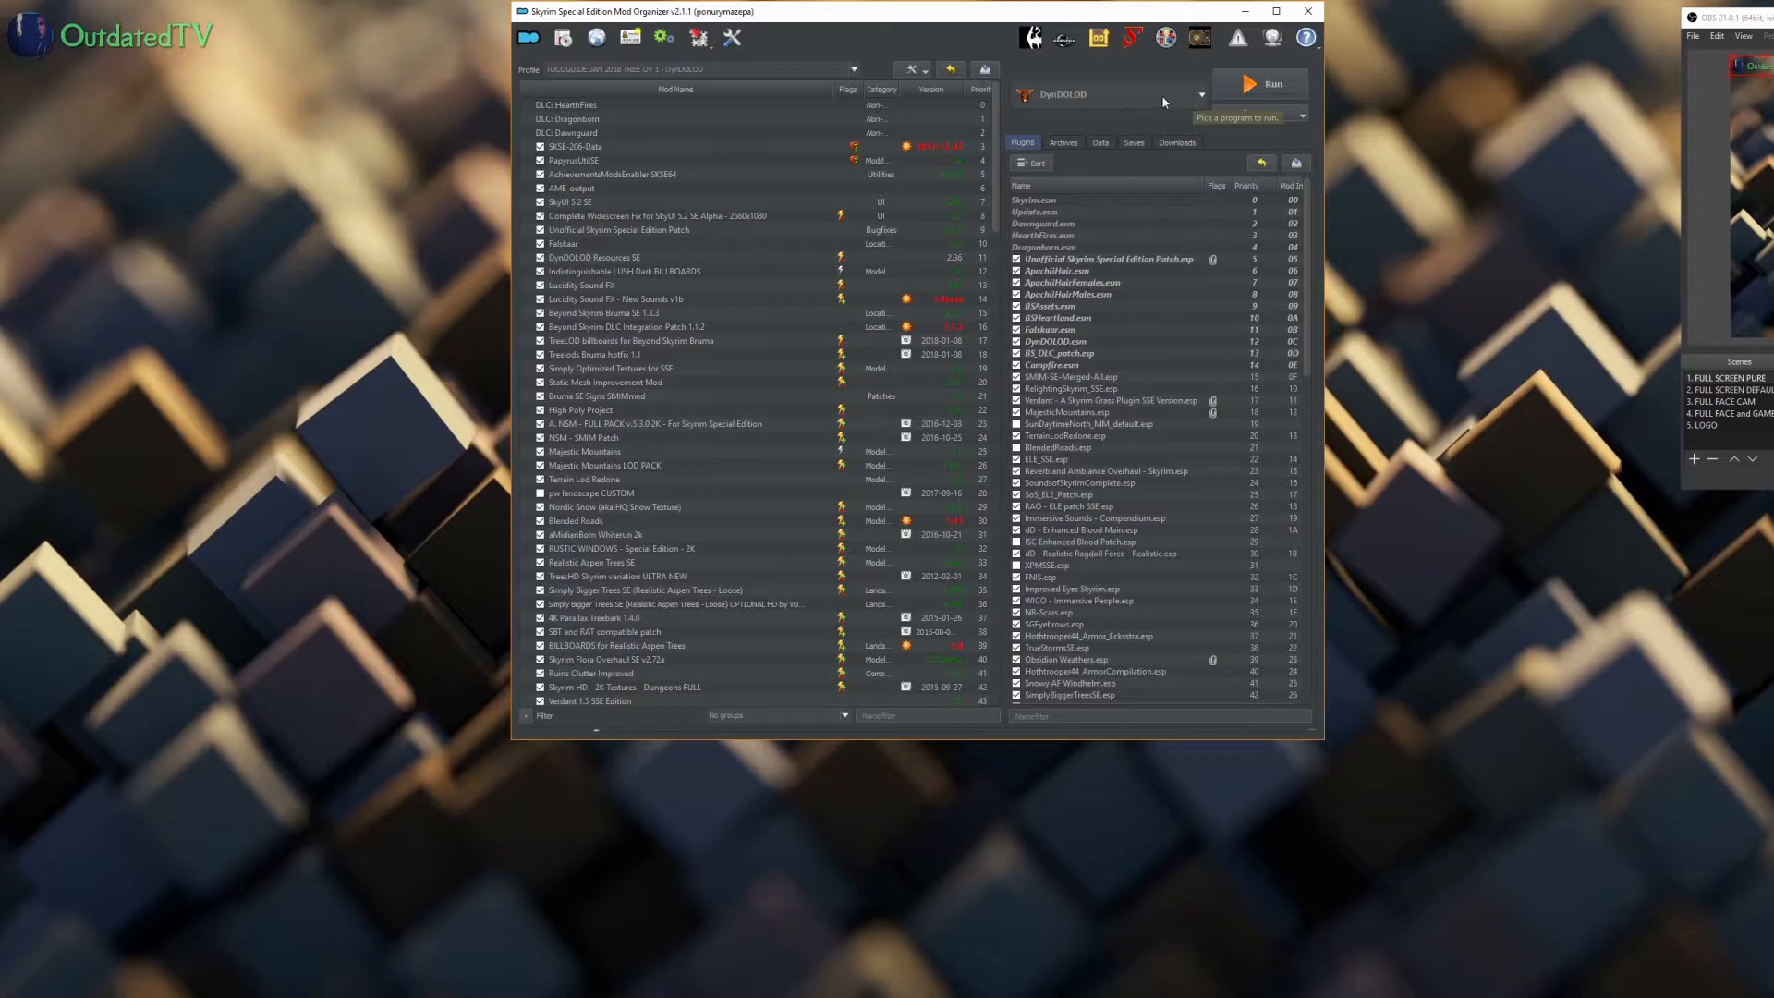
Step: Run the Skyrim Special Edition Launcher from Mod Organizer, start the game and load a save of the dtest character
{"action": "left_click", "coordinate": [1161, 96]}
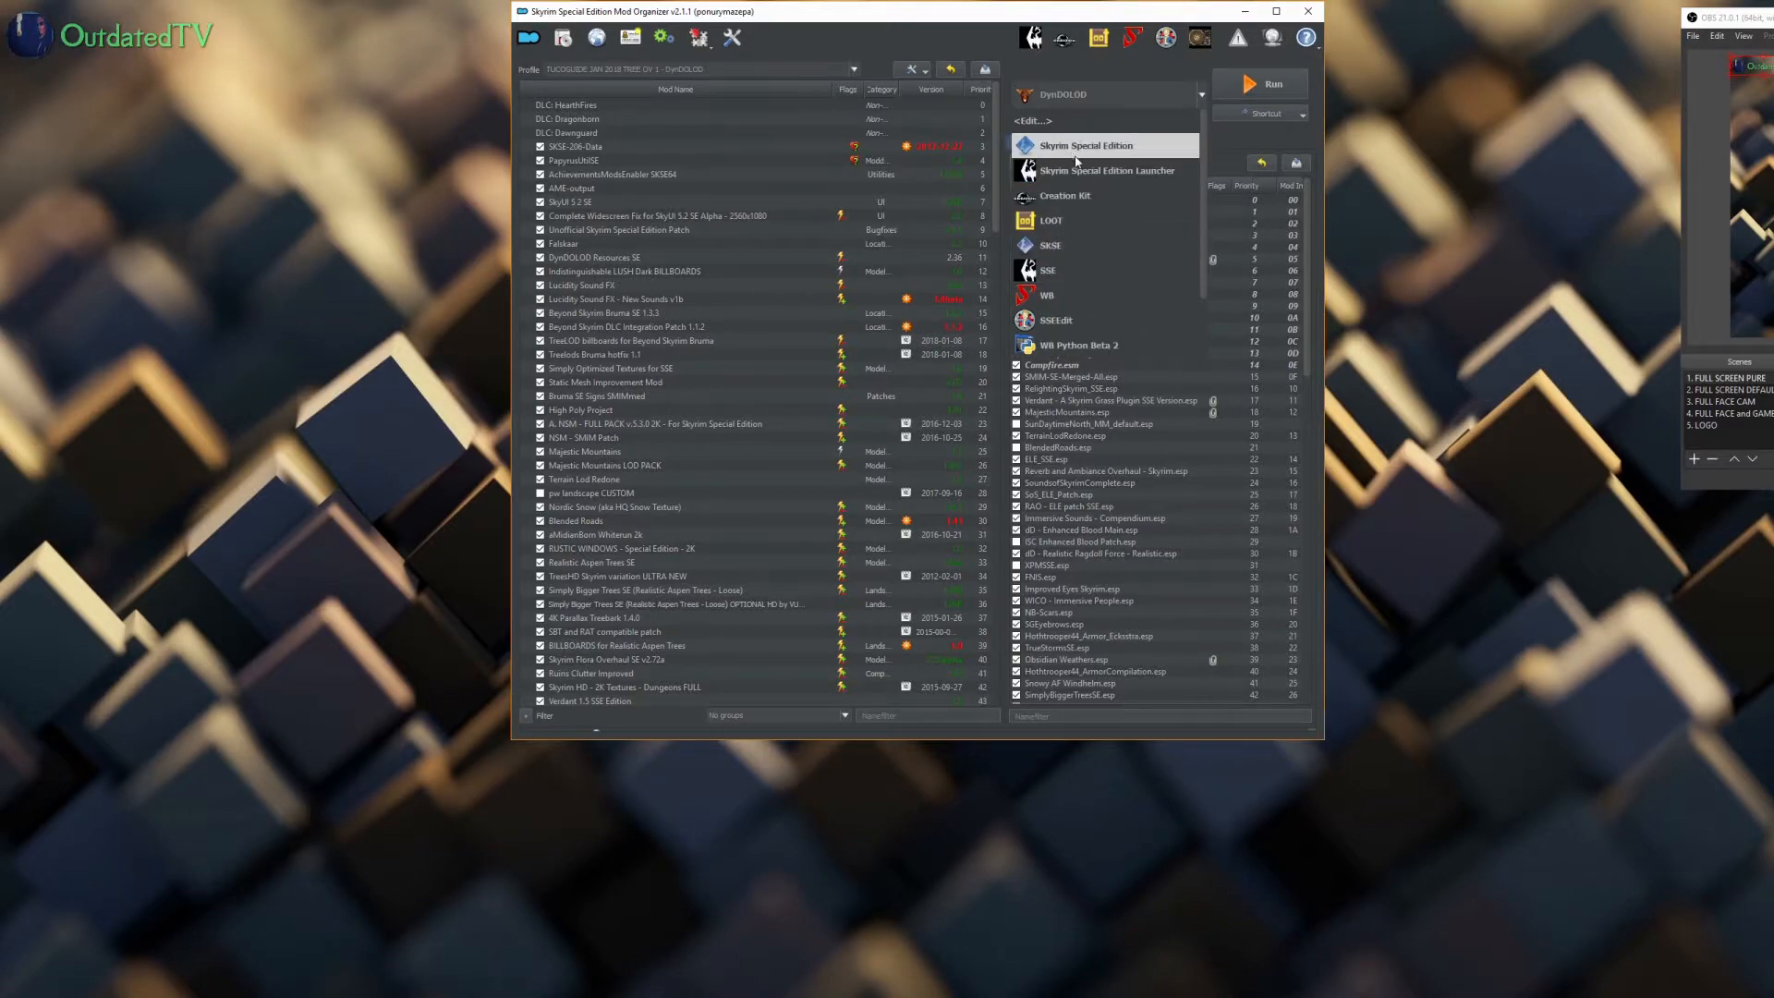
{"action": "left_click", "coordinate": [1106, 170]}
{"action": "left_click", "coordinate": [1262, 92]}
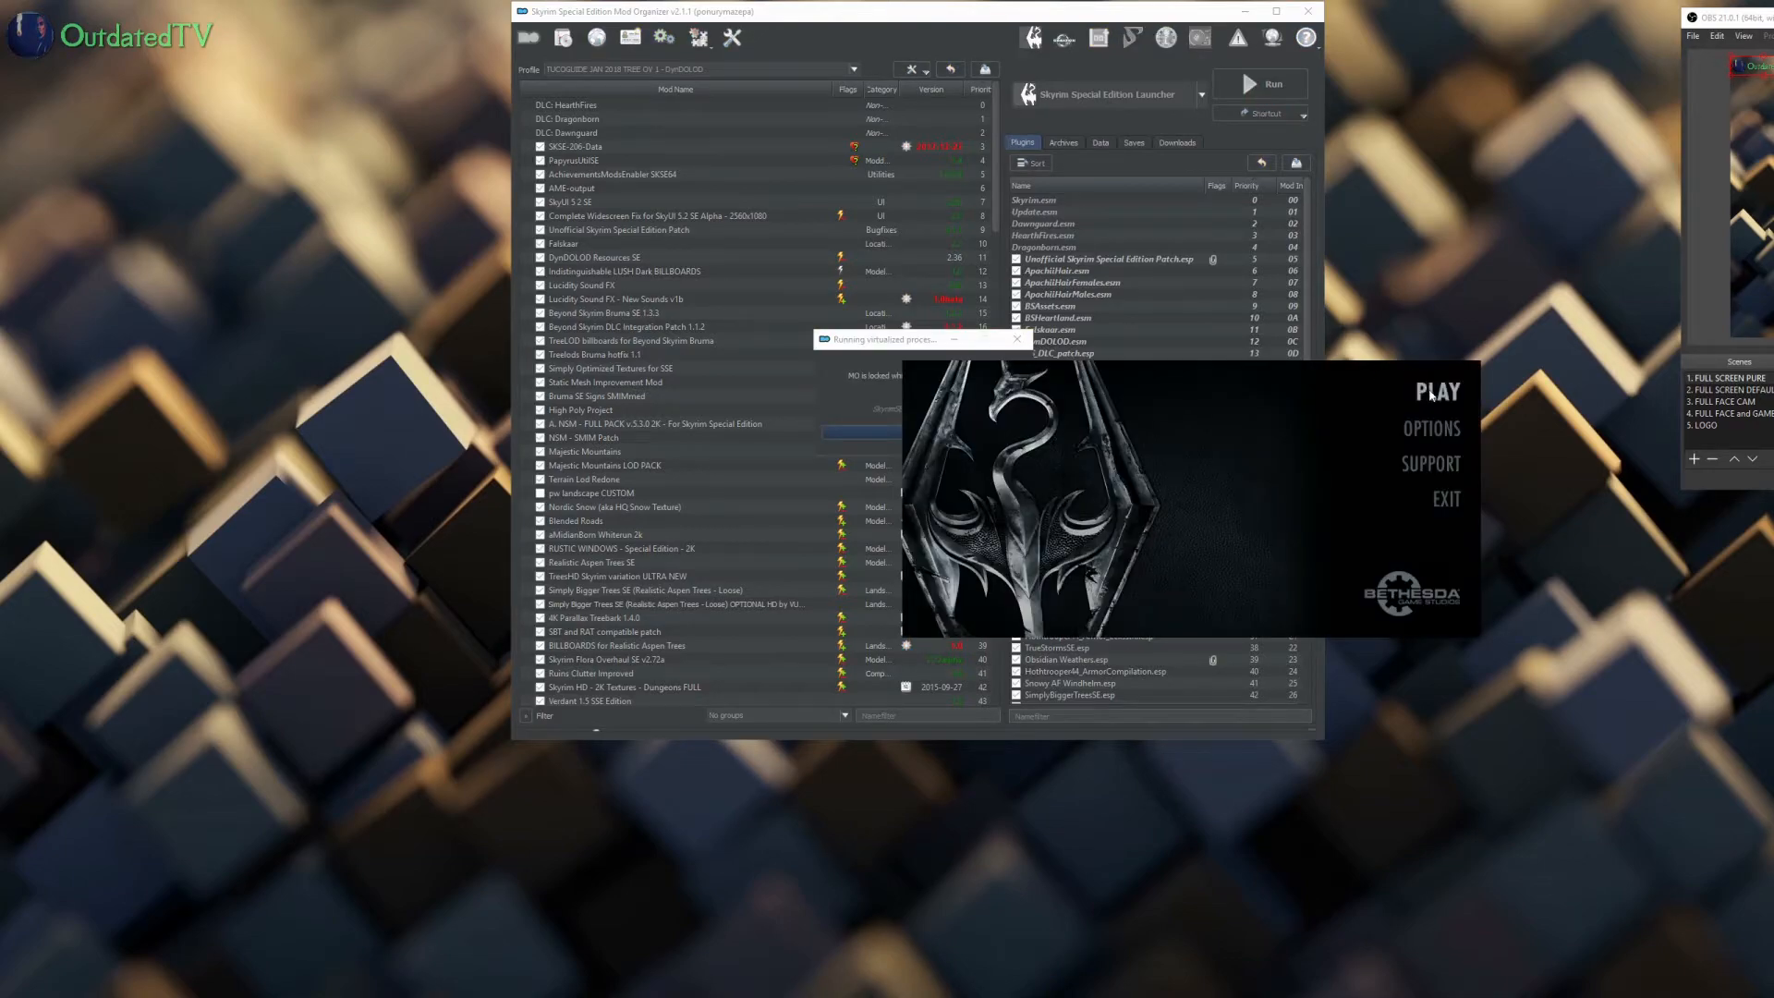
{"action": "left_click", "coordinate": [1436, 392]}
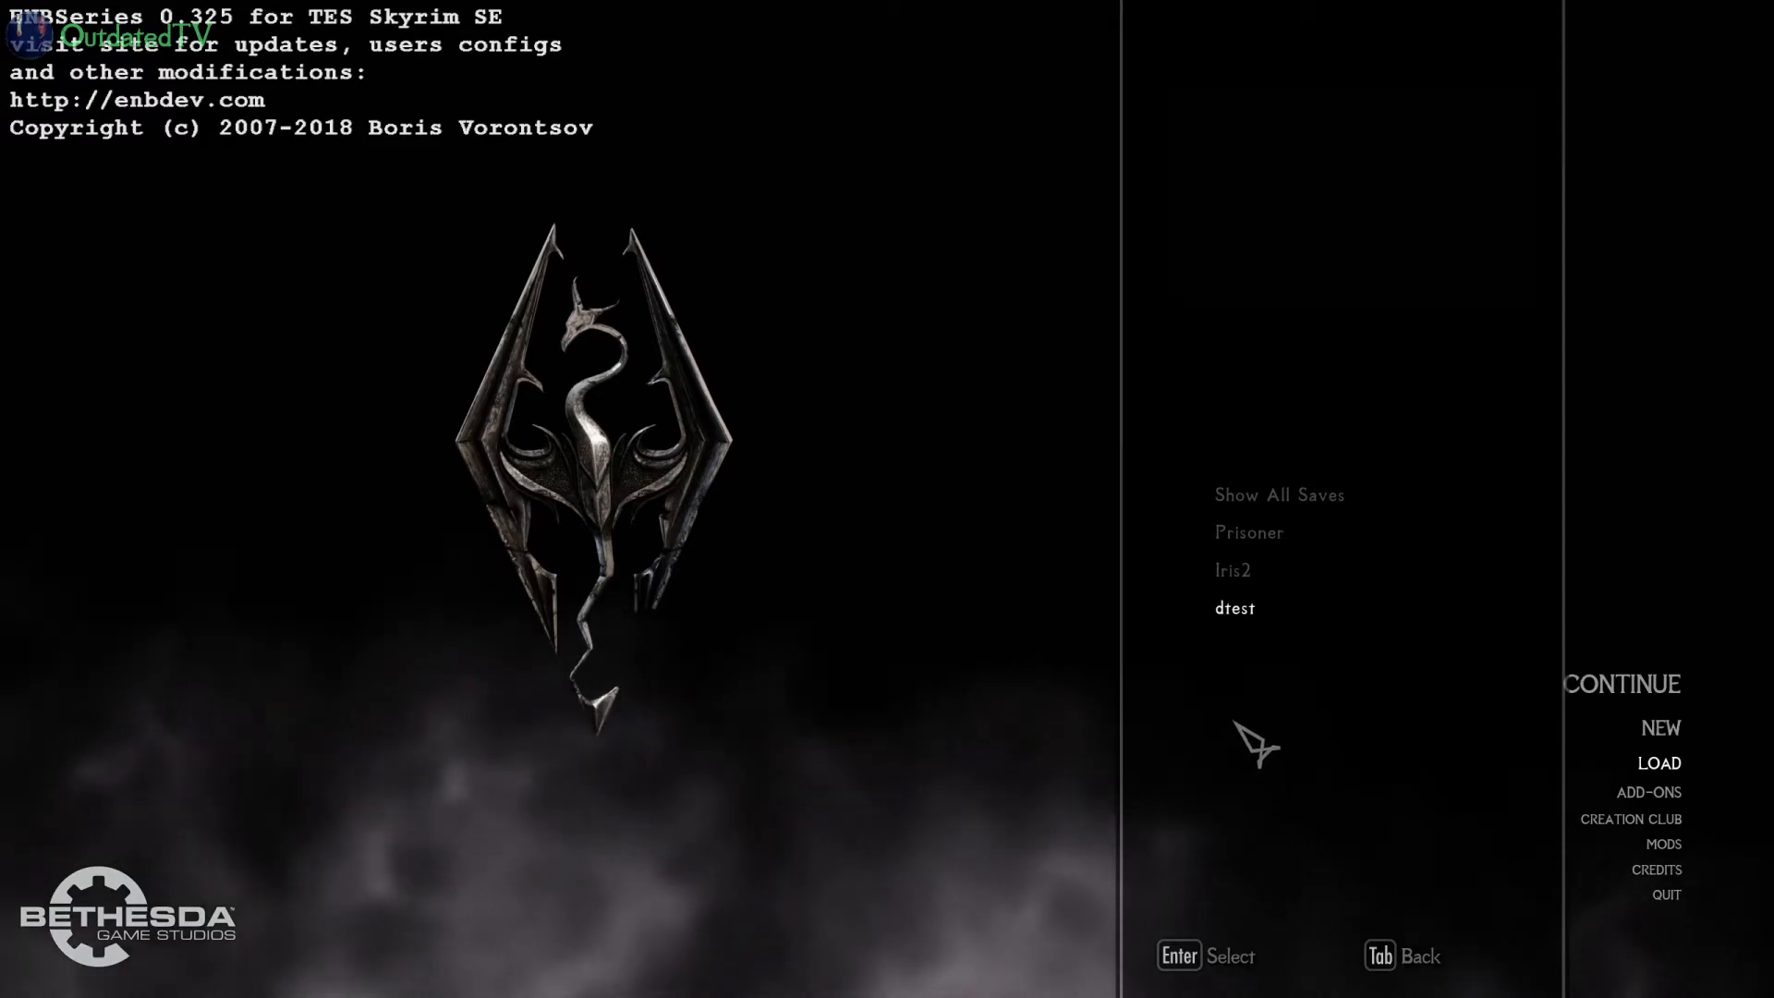
{"action": "left_click", "coordinate": [1235, 573]}
{"action": "left_click", "coordinate": [1233, 608]}
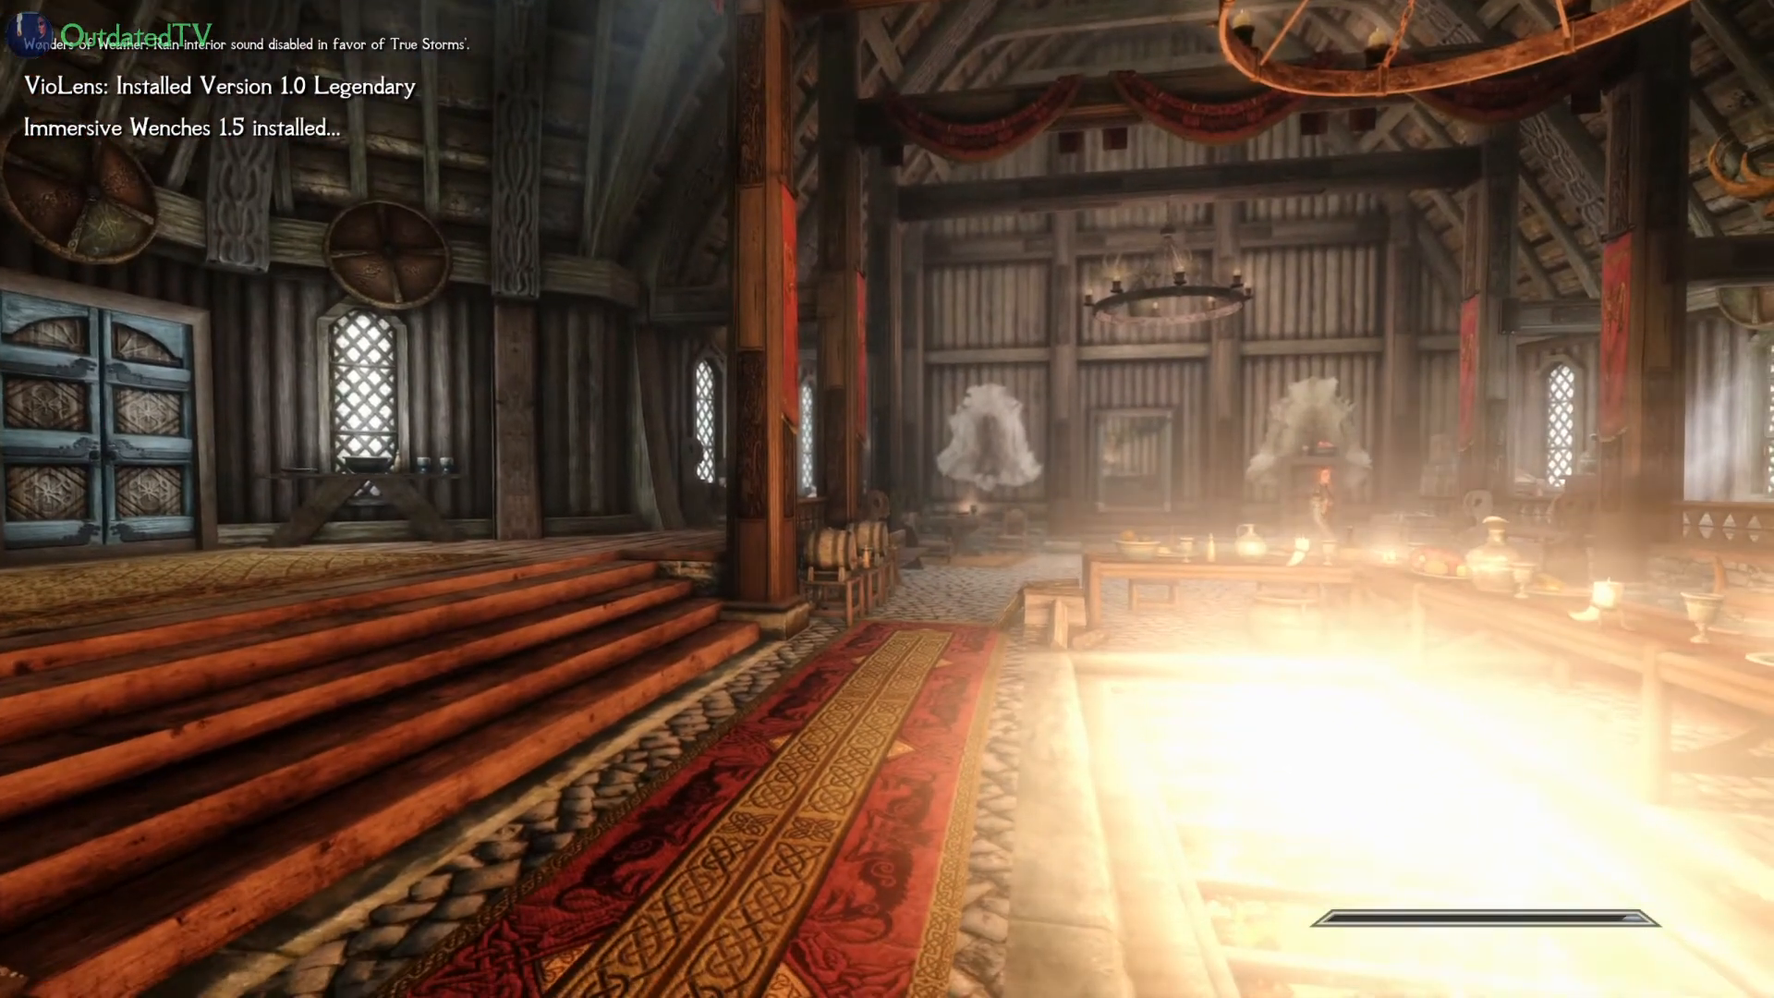
Step: Sort the miscellaneous inventory items by weight and drop two Winter Troll Pelts
{"action": "key", "text": "i"}
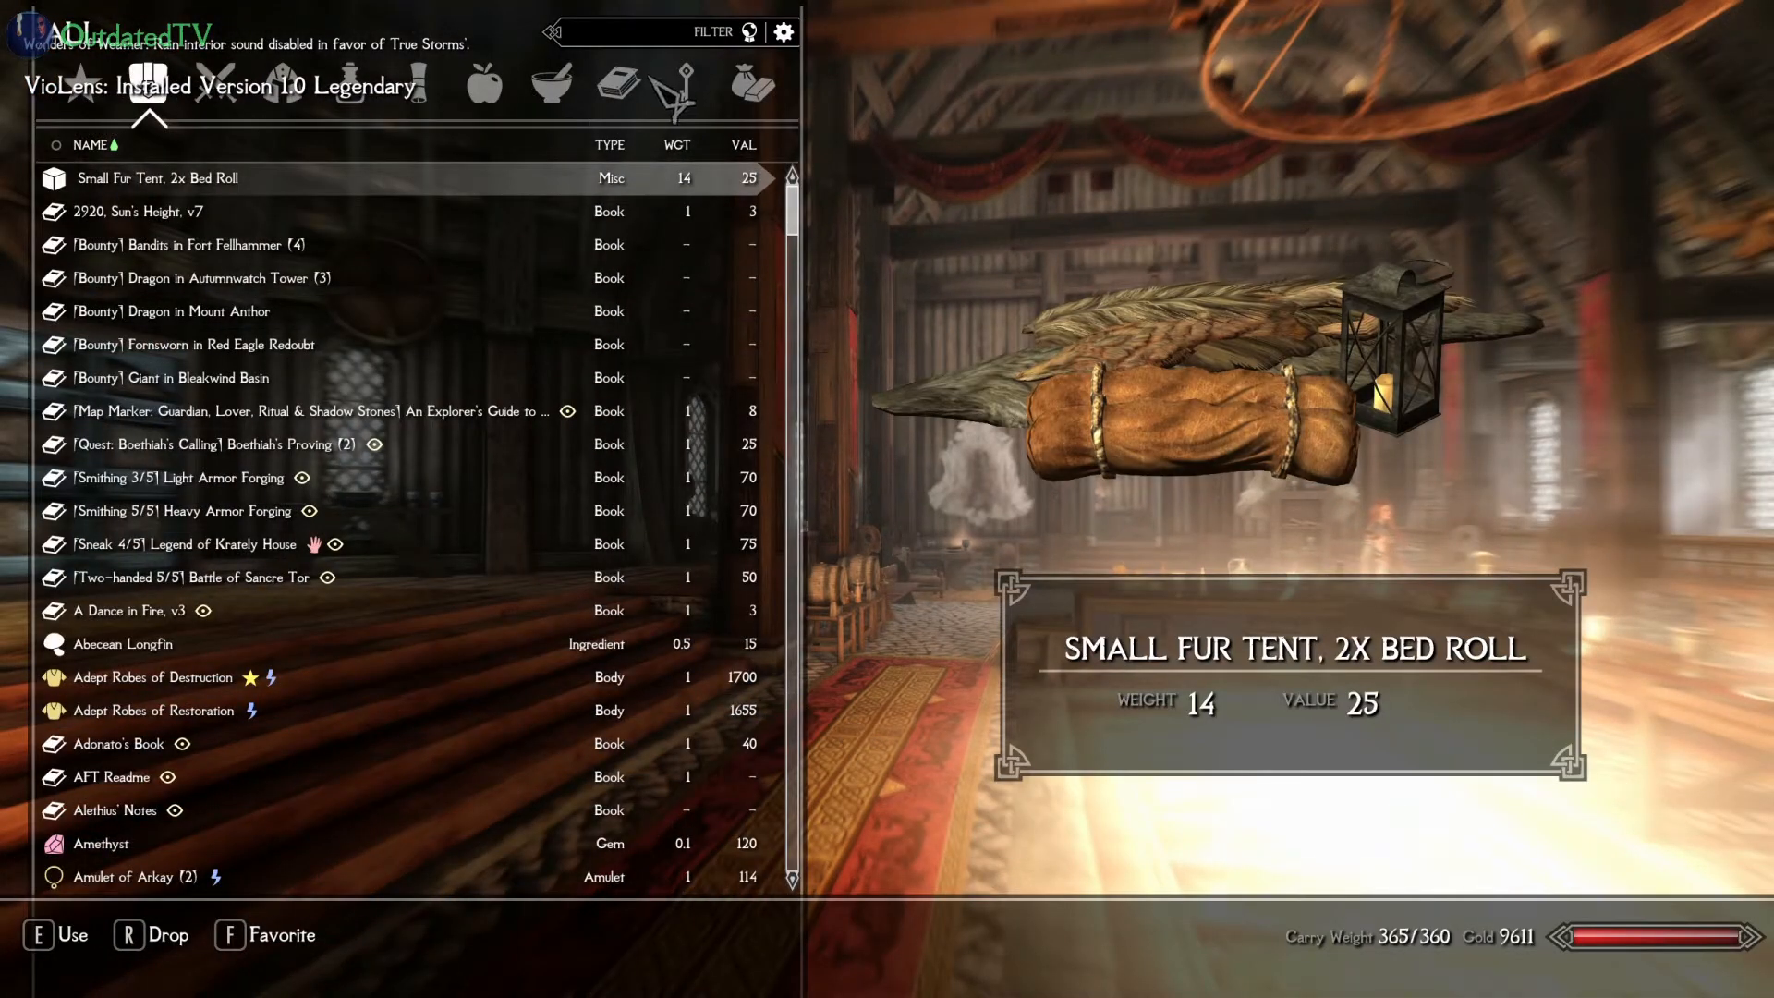
{"action": "left_click", "coordinate": [753, 83]}
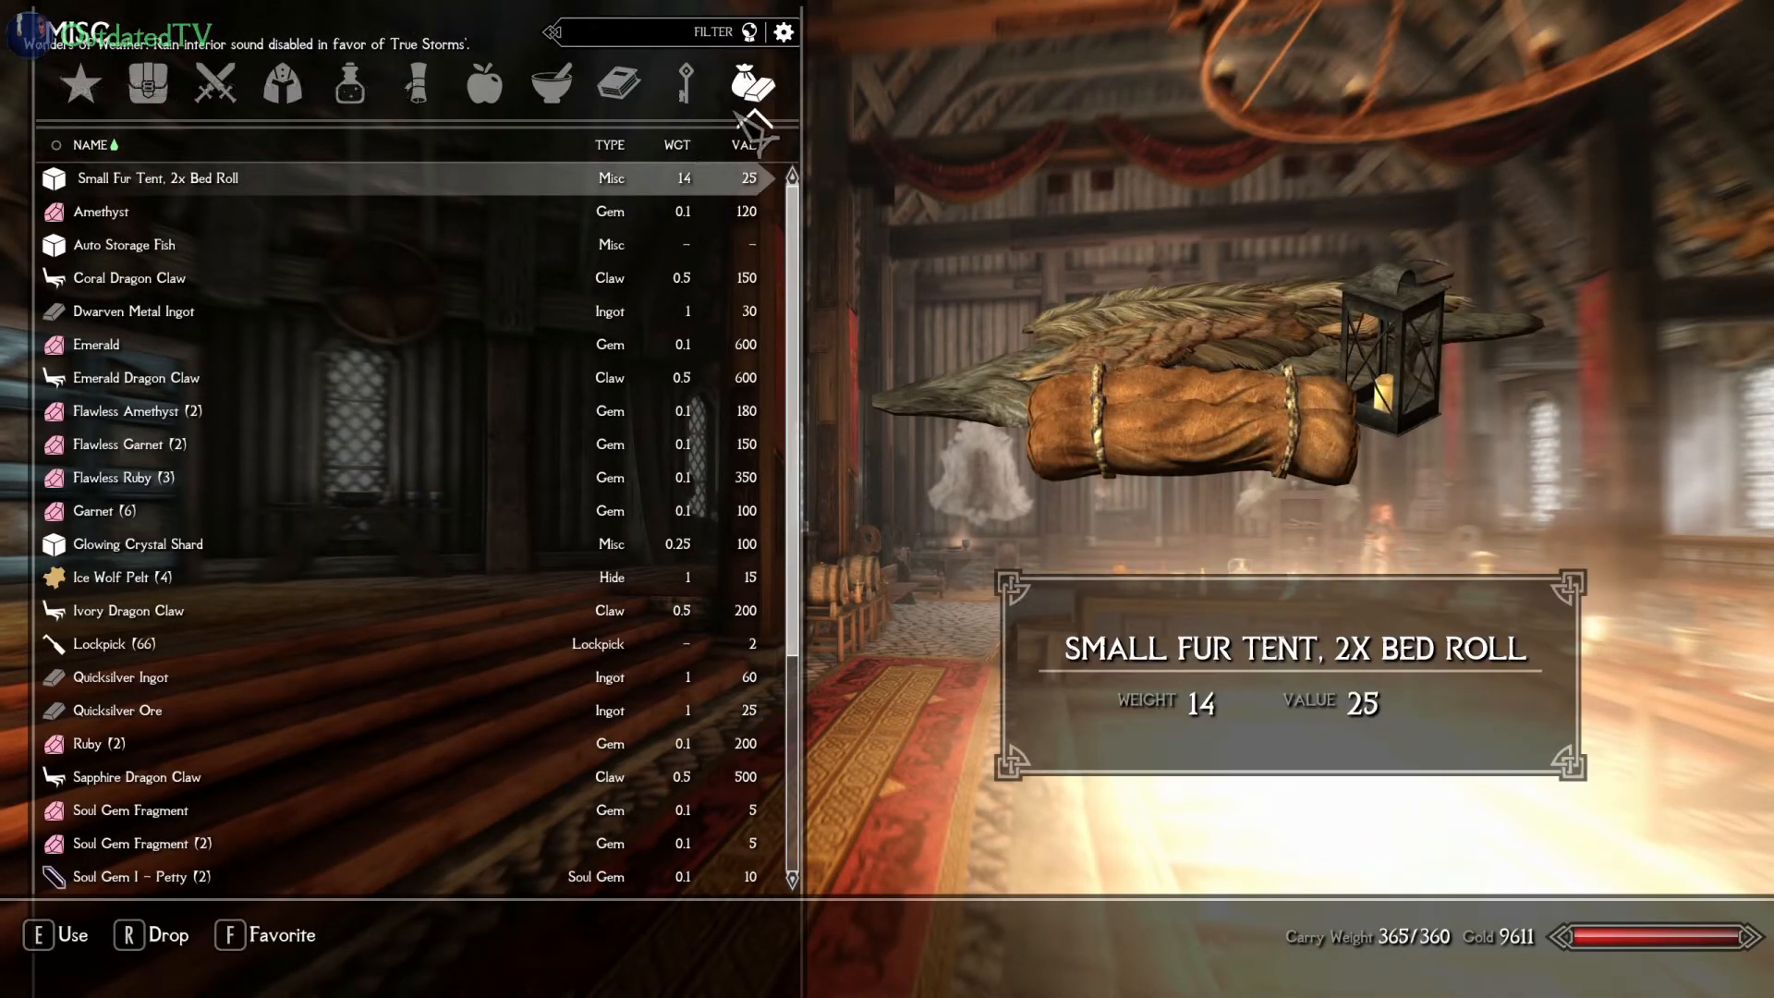
{"action": "left_click", "coordinate": [679, 145]}
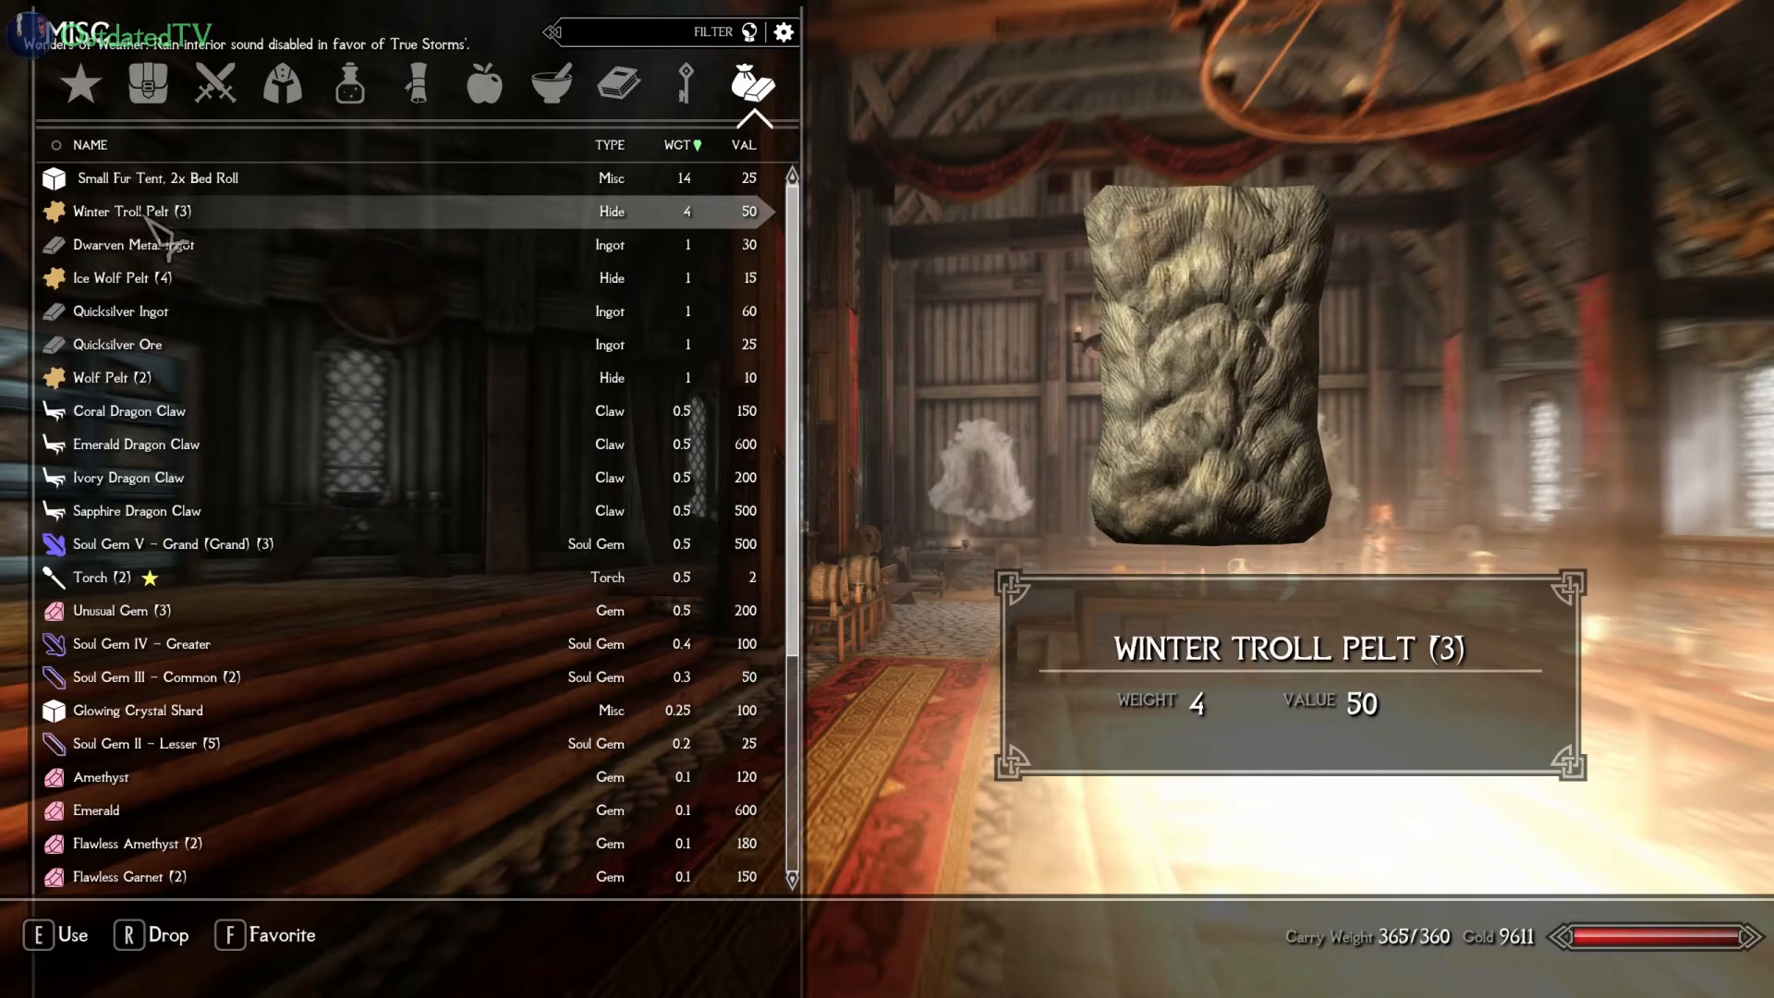
{"action": "key", "text": "r"}
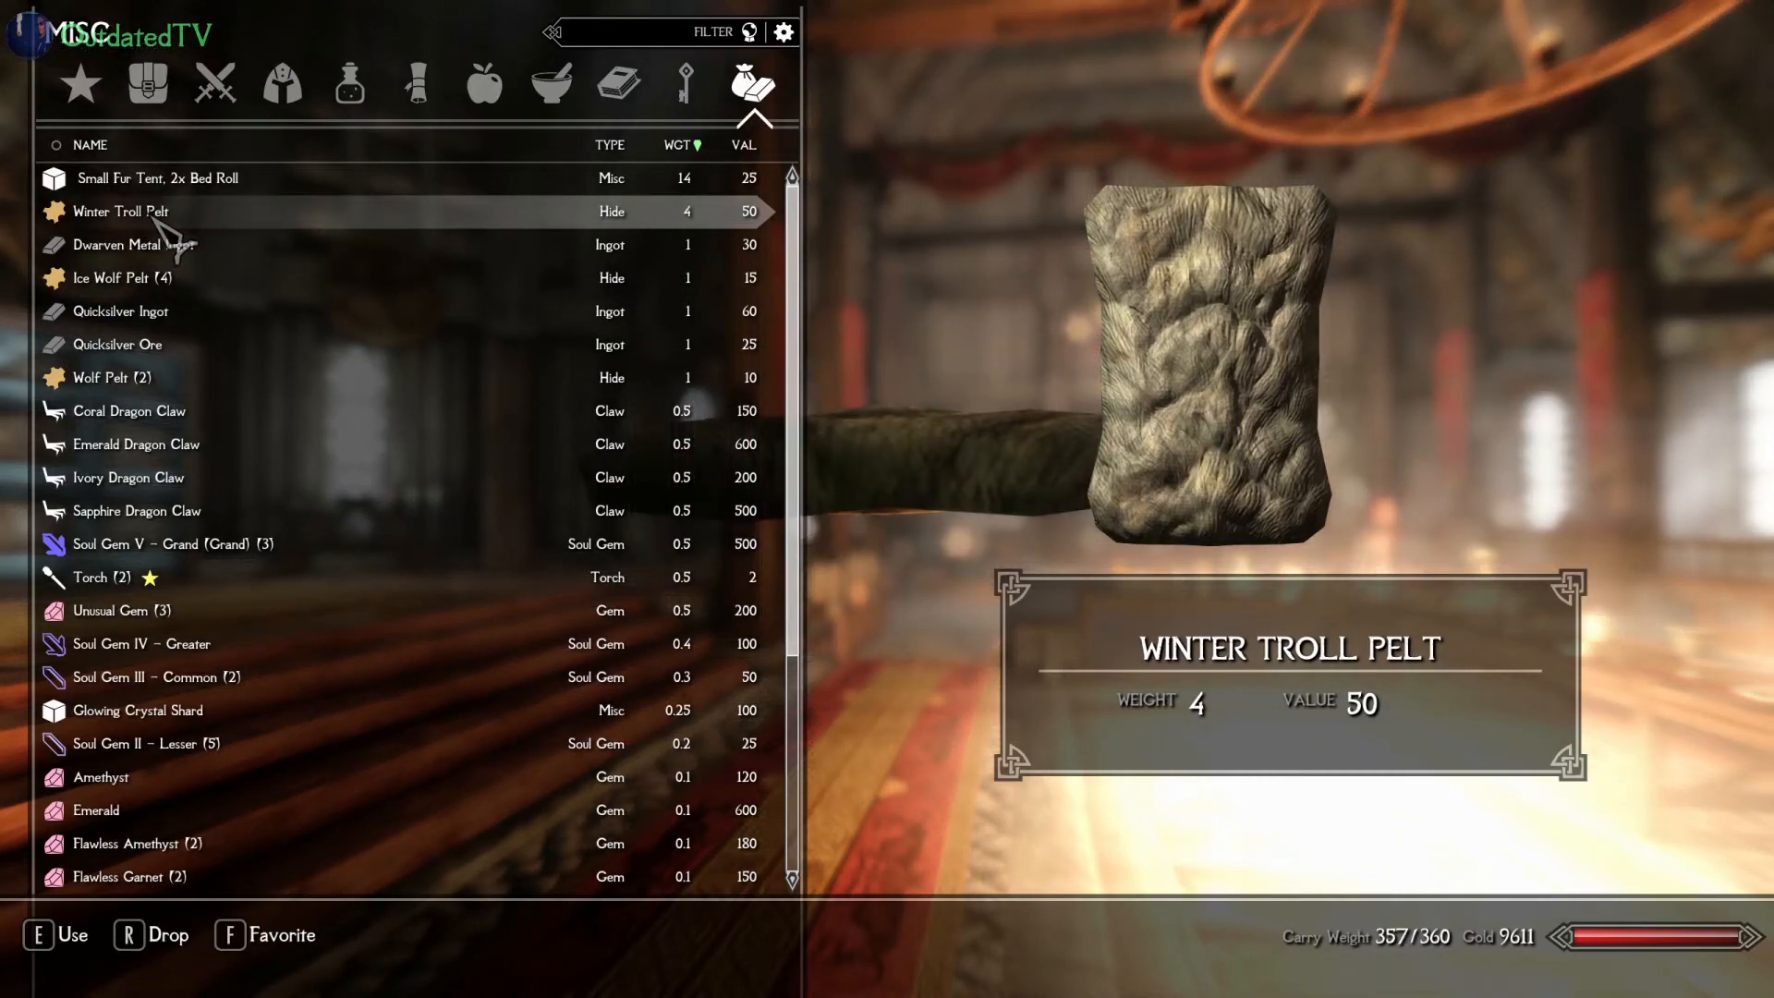
{"action": "key", "text": "Tab"}
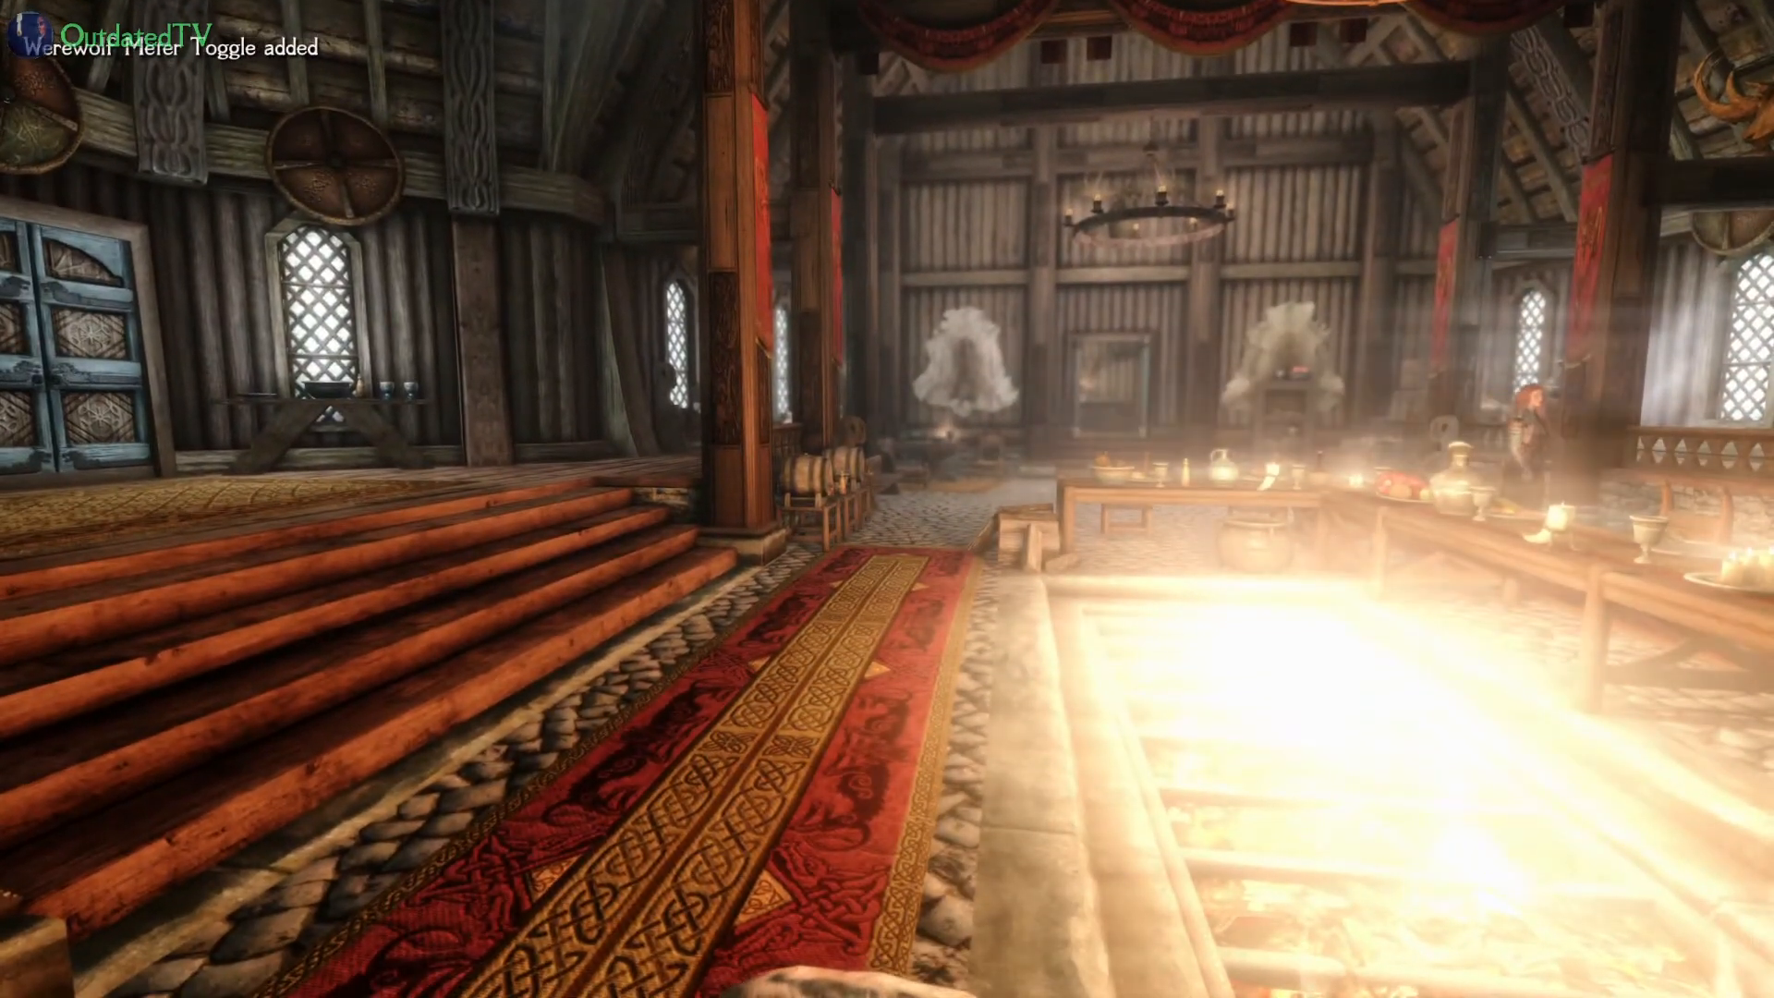
Step: Leave the hall and fast travel to The Guardian Stones
{"action": "key", "text": "w"}
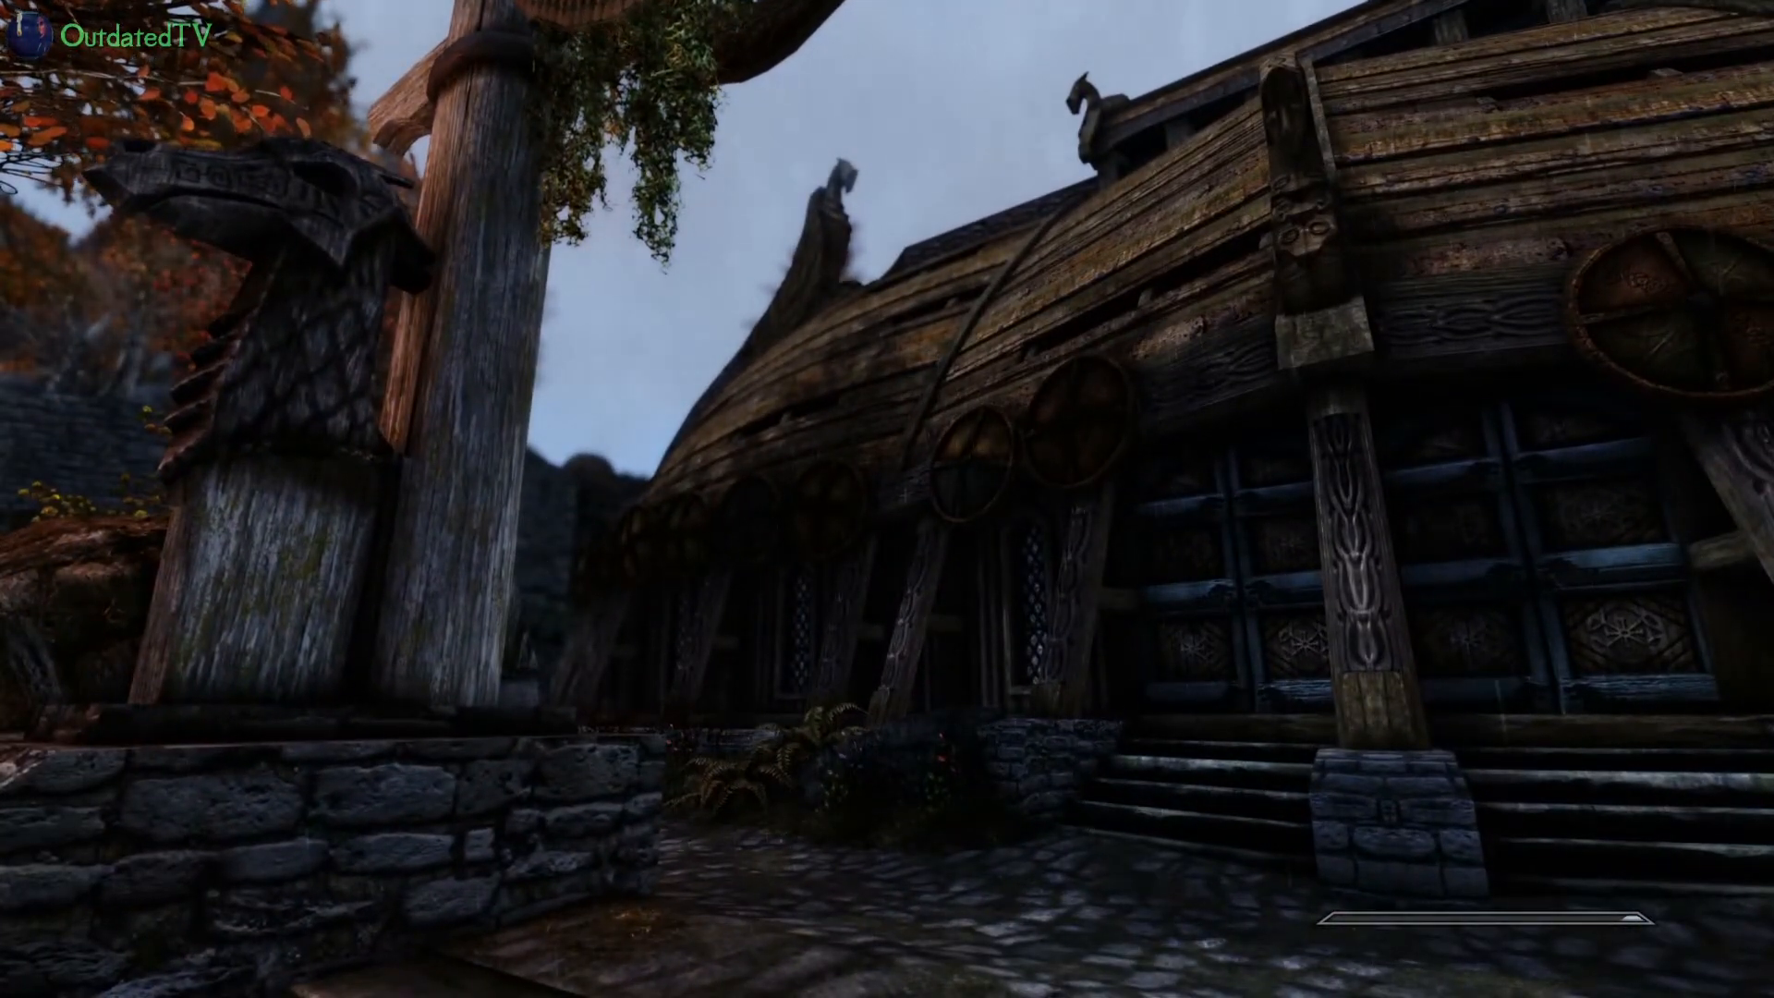
{"action": "key", "text": "m"}
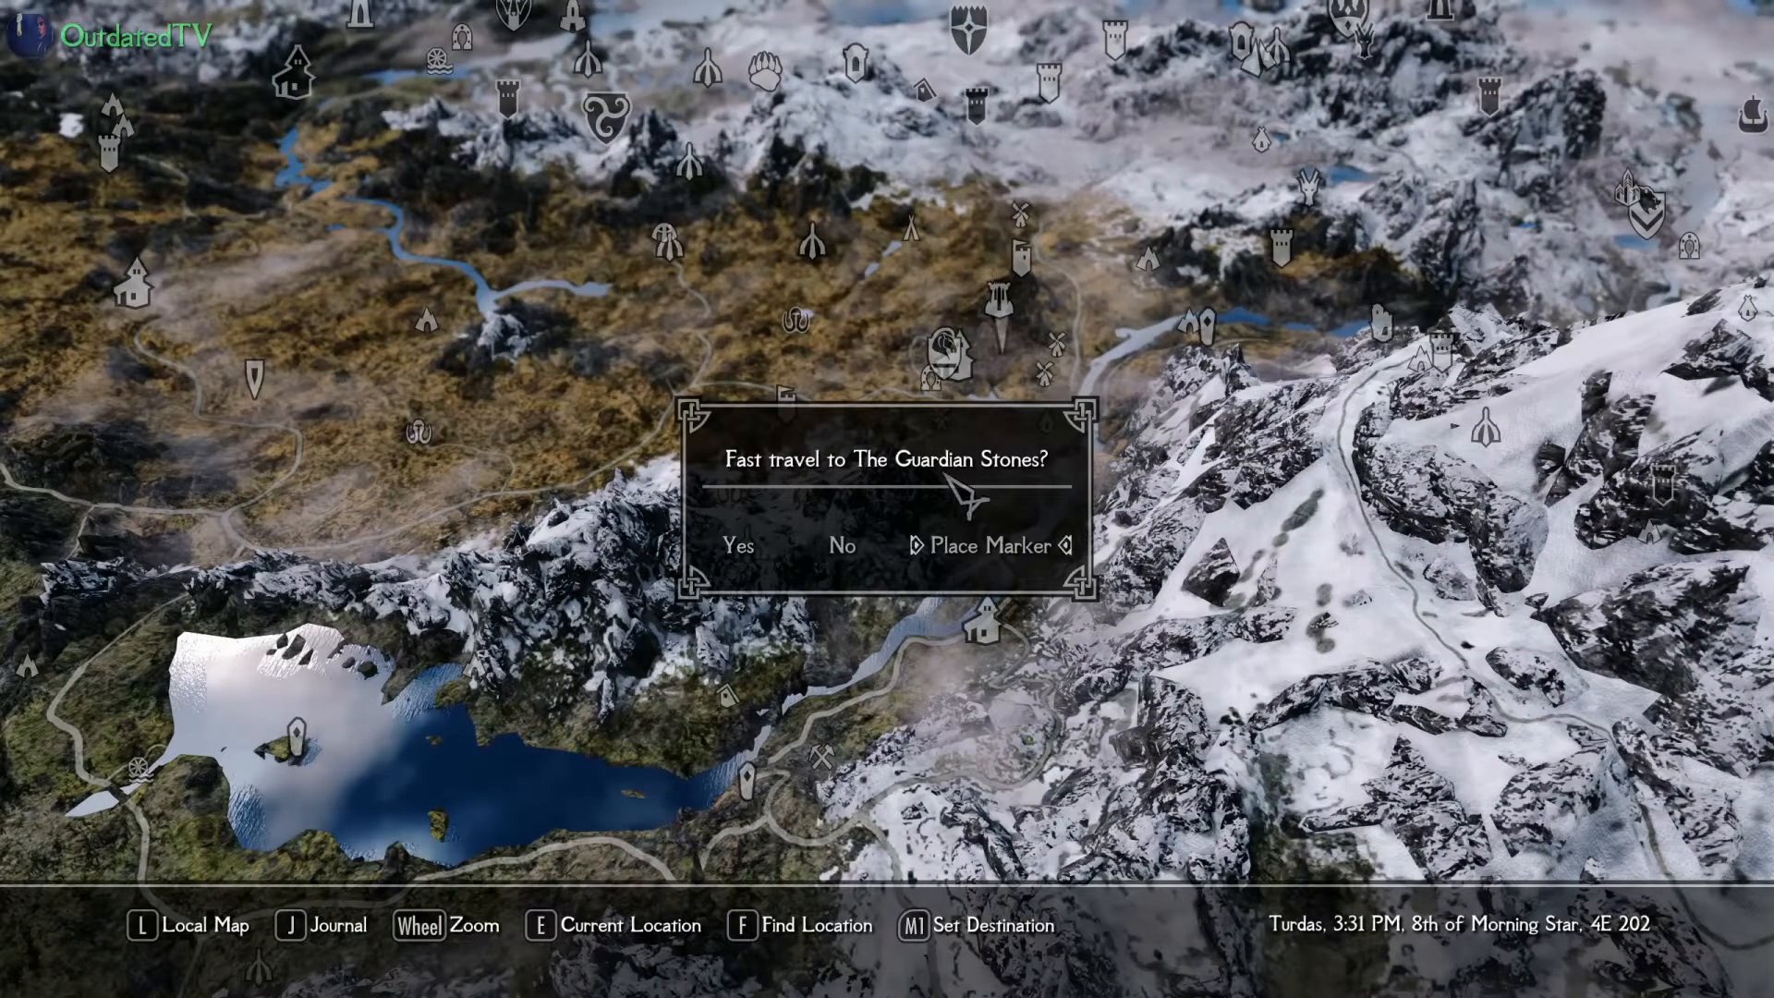
{"action": "left_click", "coordinate": [763, 570]}
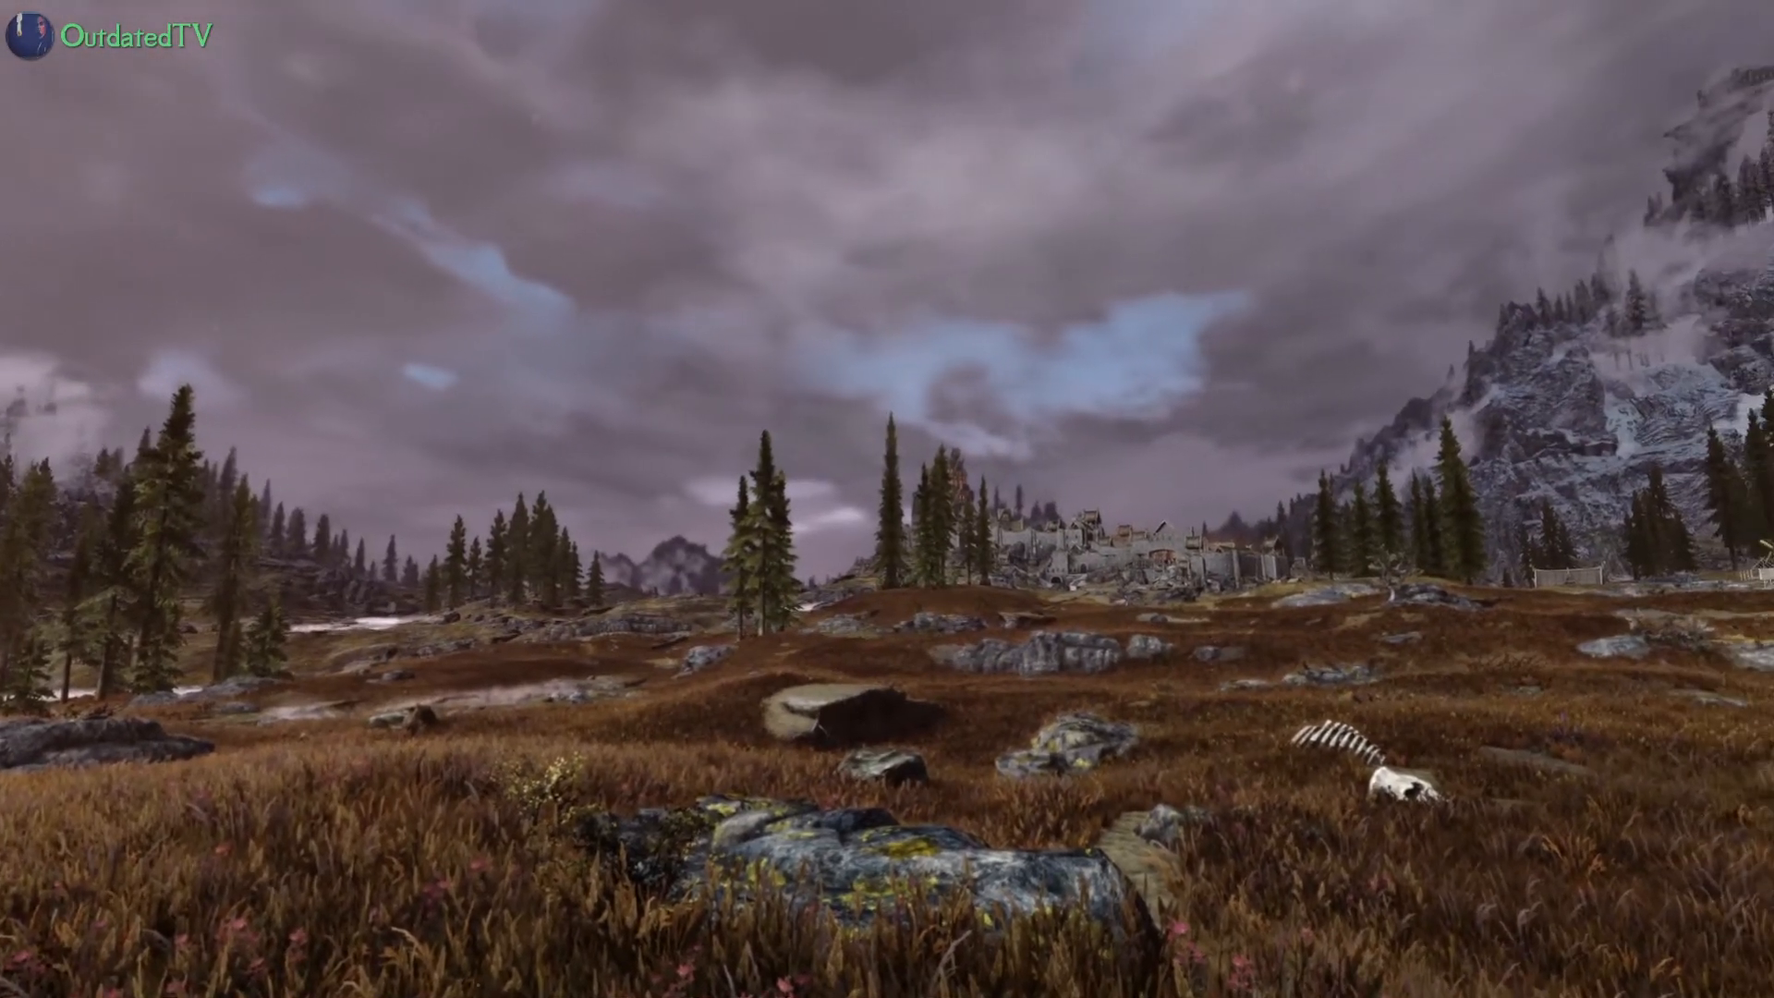
Step: Wait 5 hours of game time on the open tundra
{"action": "key", "text": "t"}
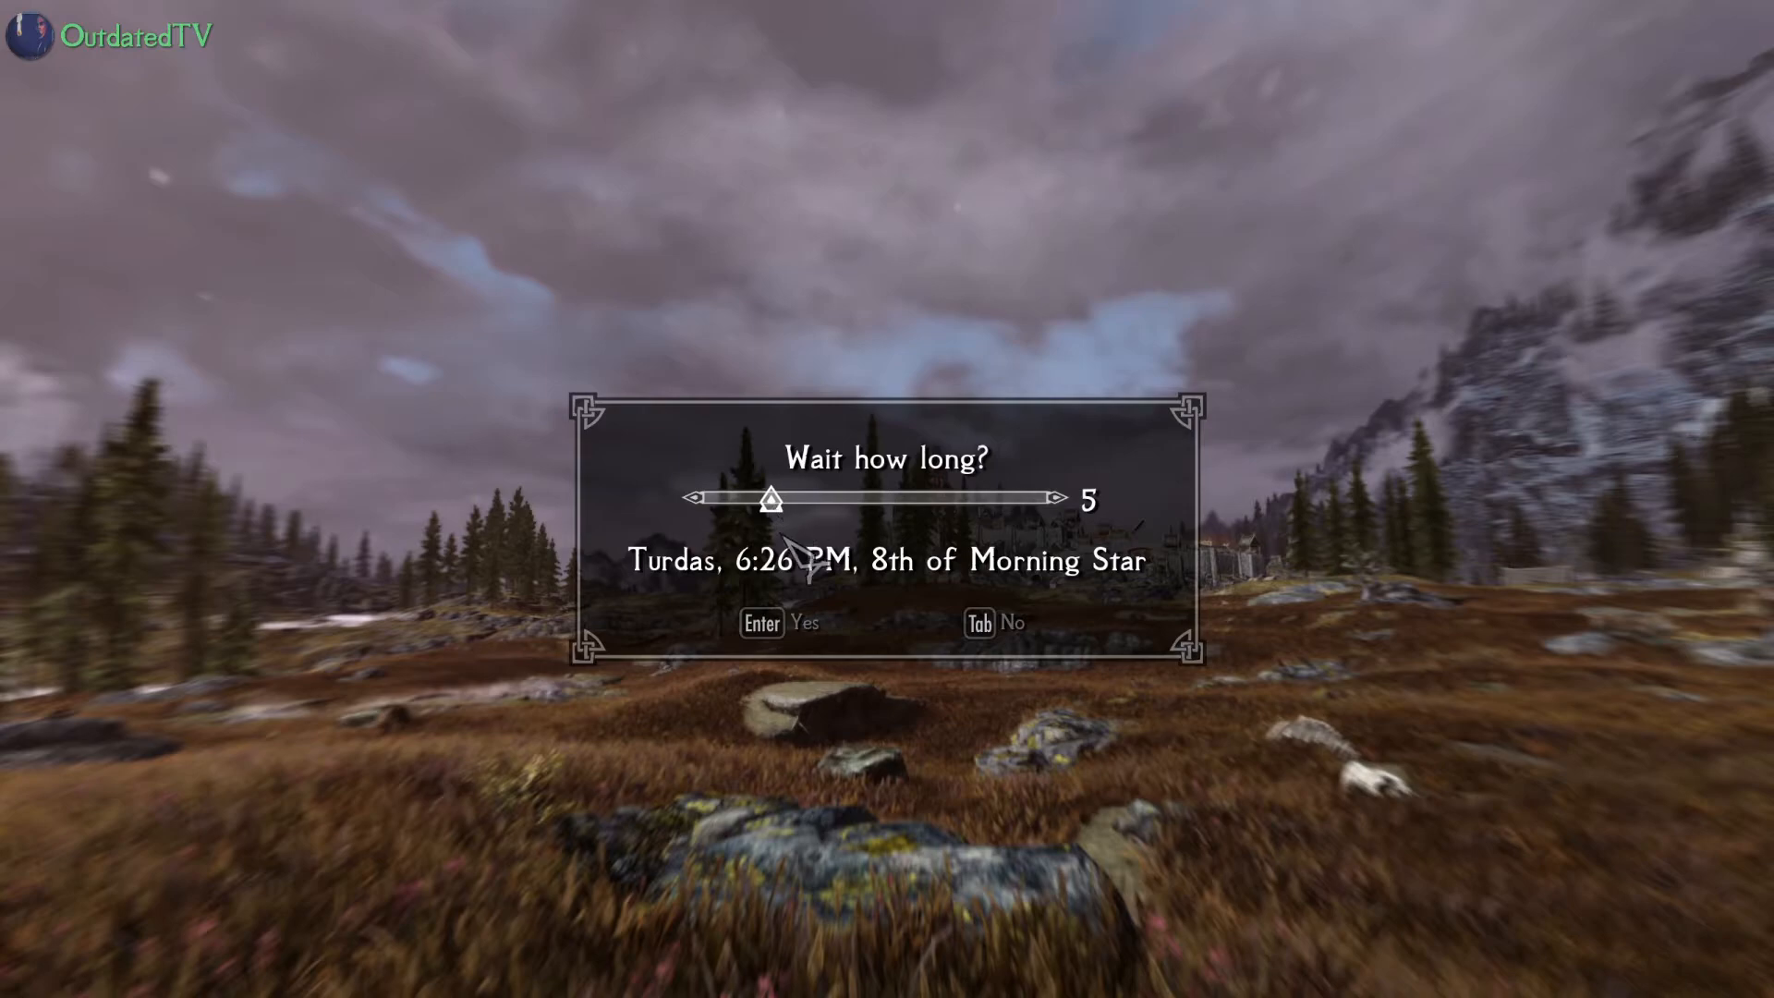
{"action": "left_click", "coordinate": [778, 617]}
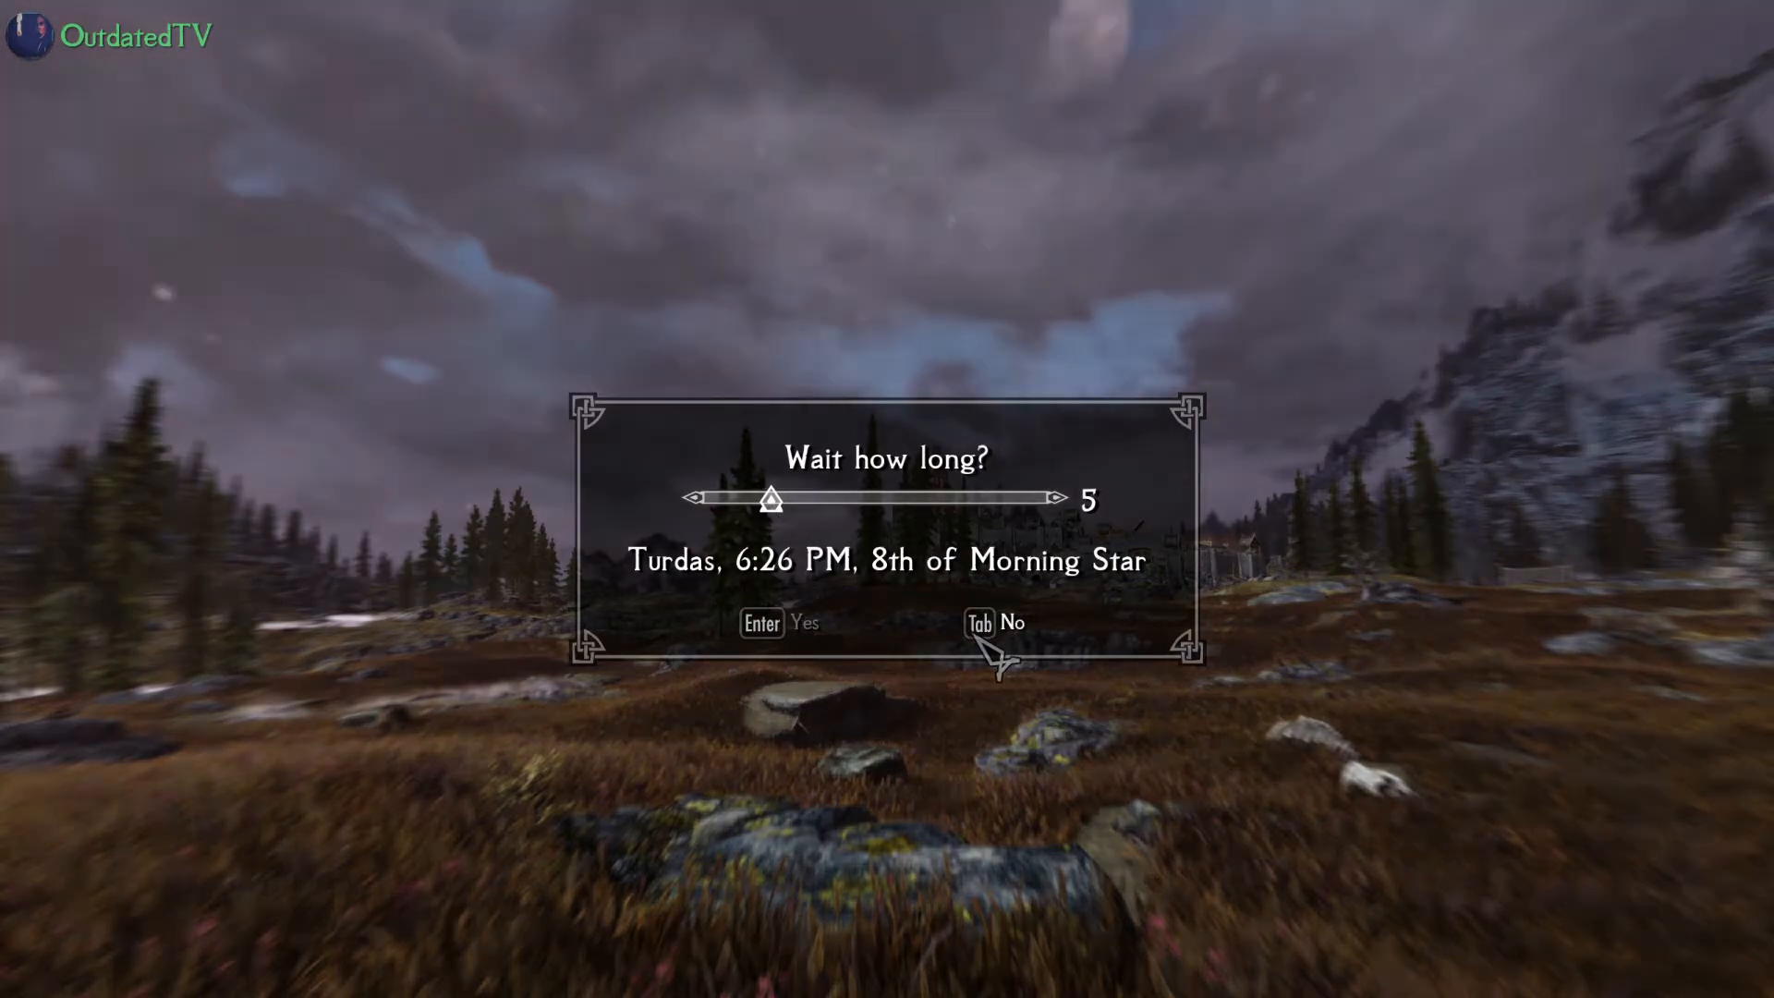